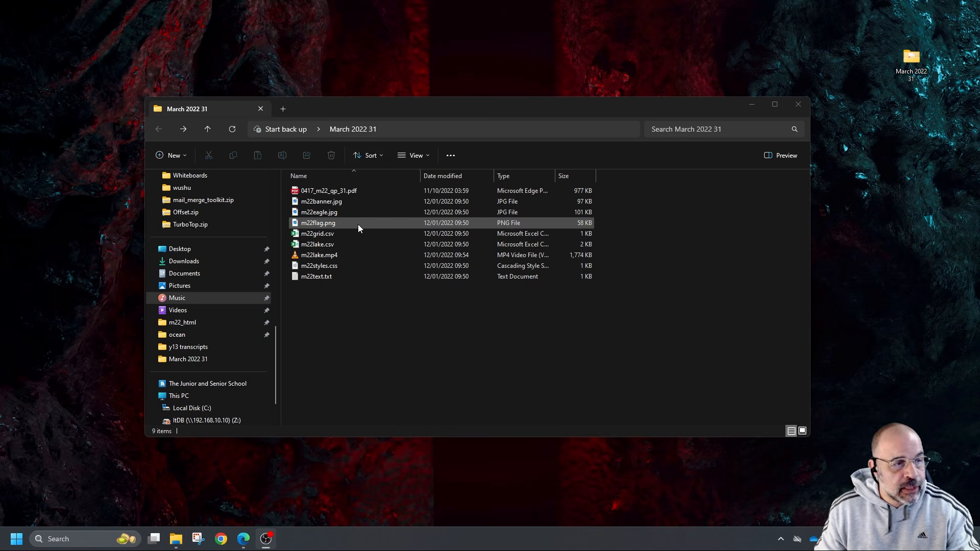
# Switch to the exam paper PDF in Edge and highlight the example file name m22evidence_ZZ999_9999 under Task 1
pyautogui.click(380, 256)
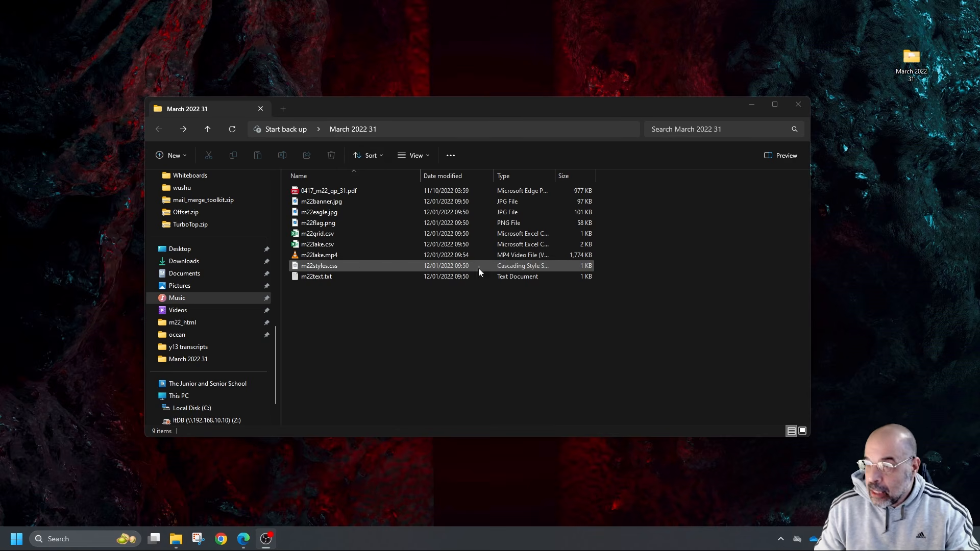
pyautogui.hotkey('alt', 'Tab')
pyautogui.click(38, 47)
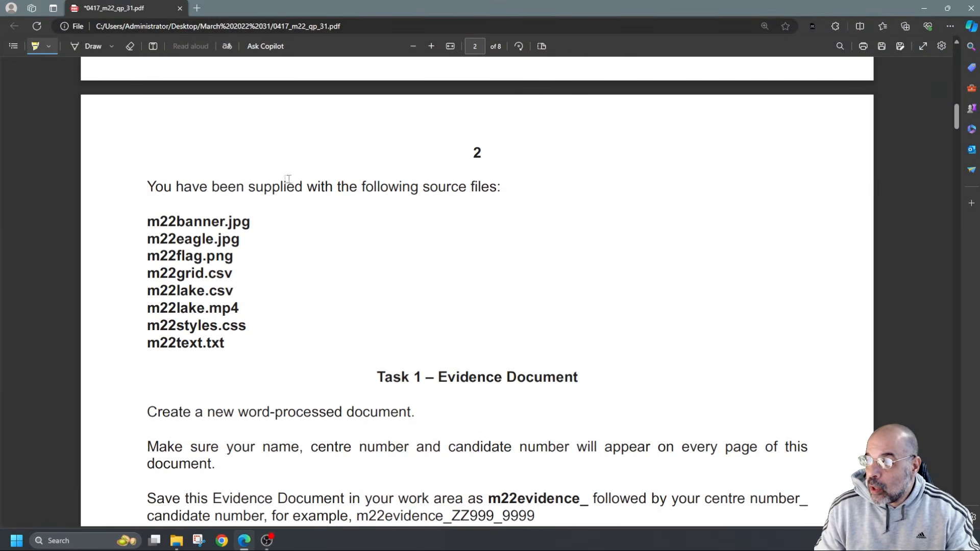
pyautogui.scroll(-4, 301, 188)
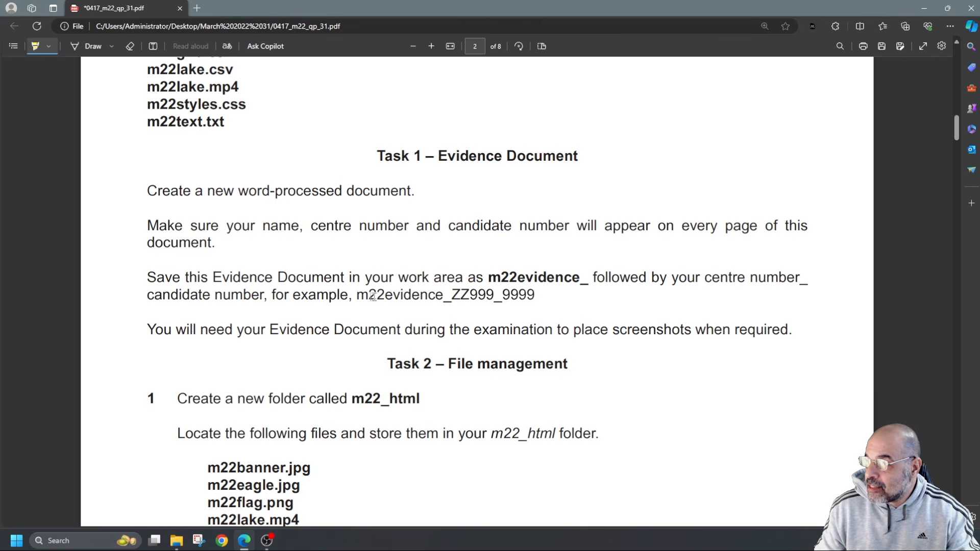
pyautogui.moveTo(355, 295); pyautogui.dragTo(534, 296)
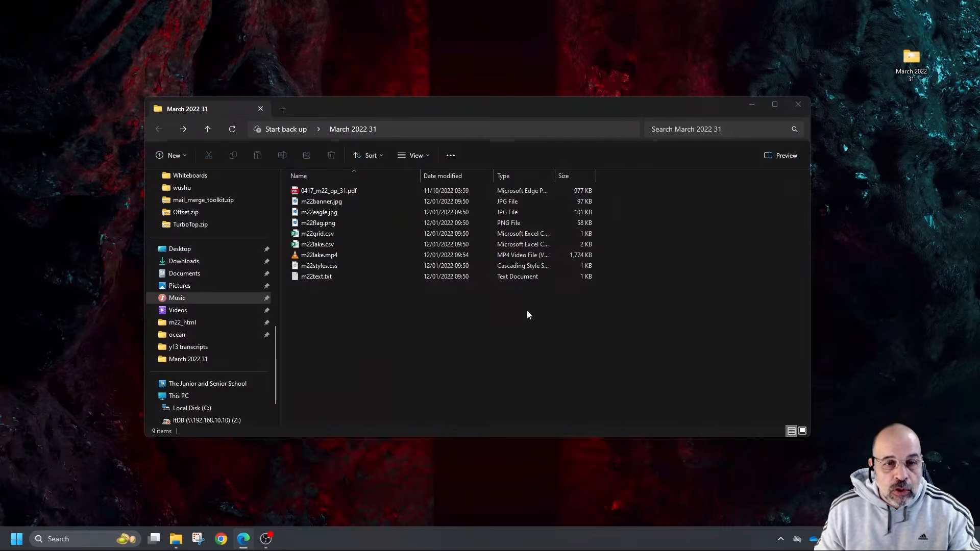
# Create a new Word document in the March 2022 31 folder, named m22evidence_ followed by the centre number and candidate number
pyautogui.rightClick(460, 314)
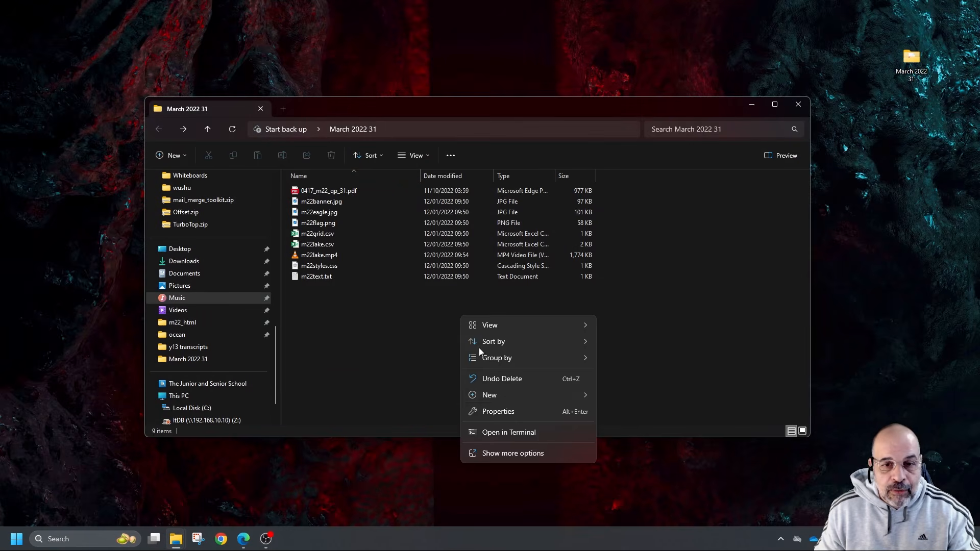
pyautogui.moveTo(508, 394)
pyautogui.click(657, 248)
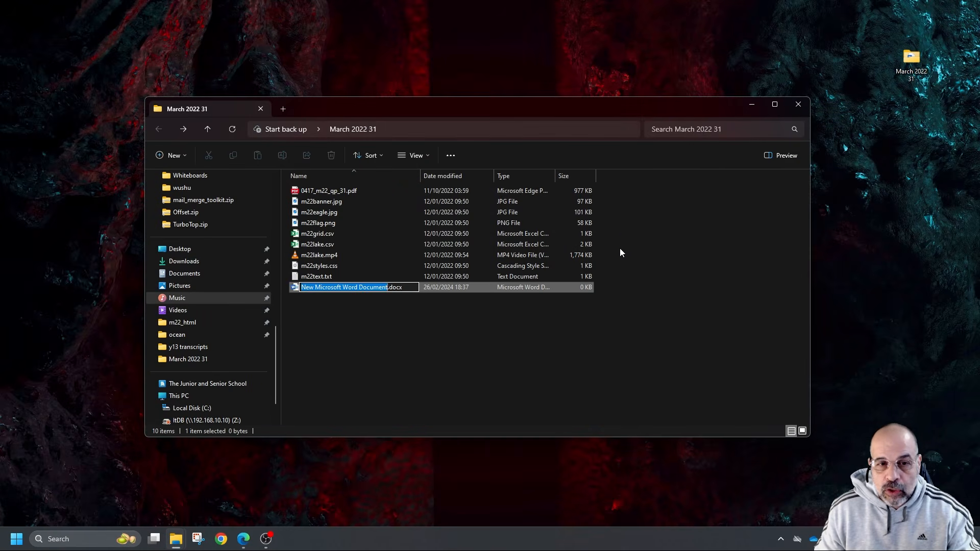
pyautogui.write('m22evidence')
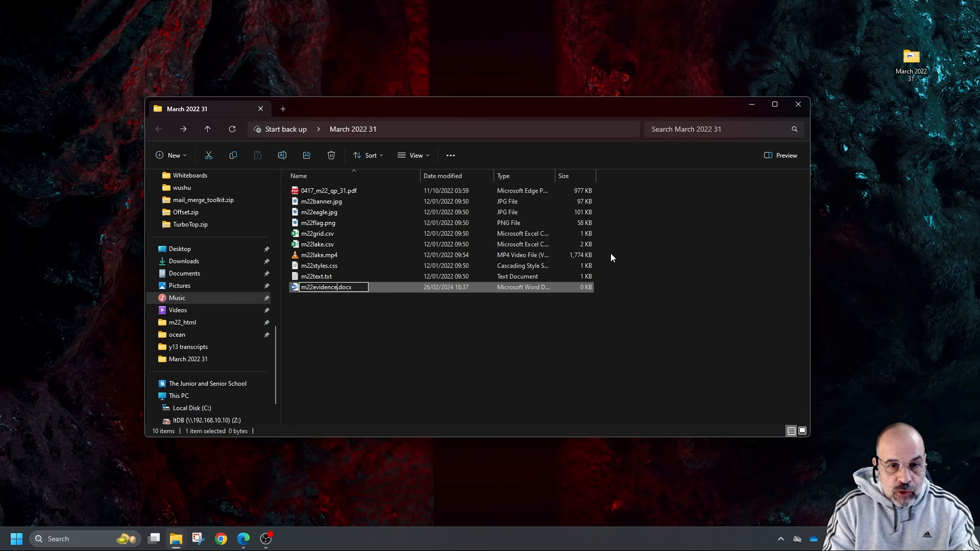
pyautogui.write('_')
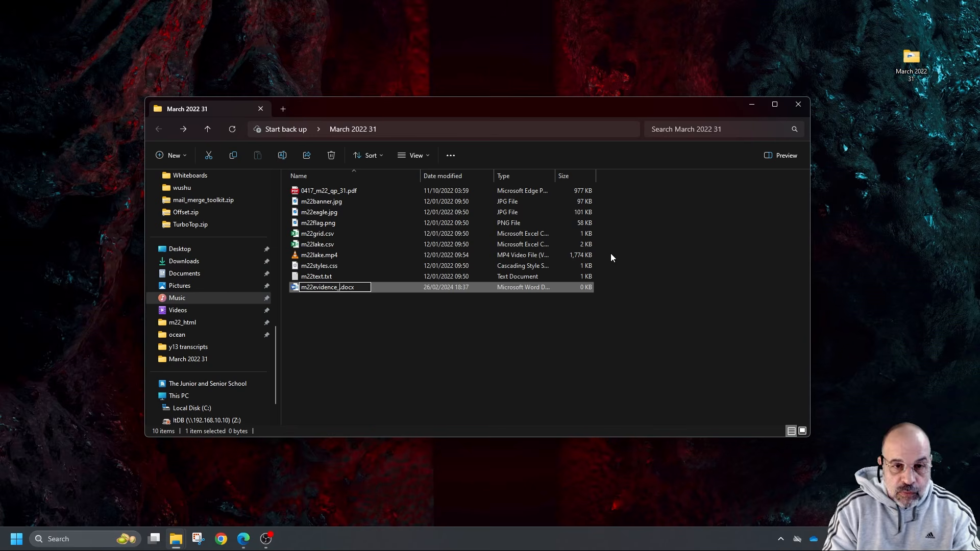
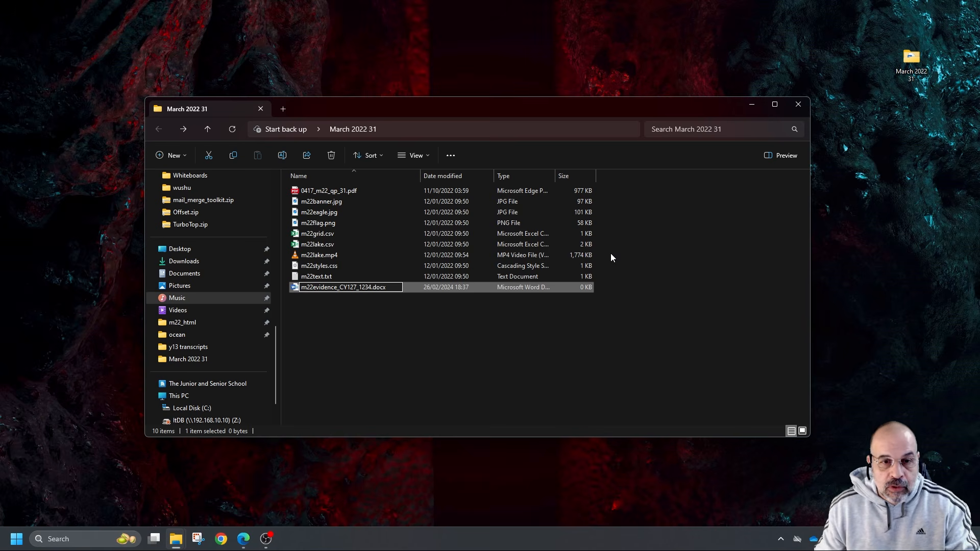
pyautogui.press('Return')
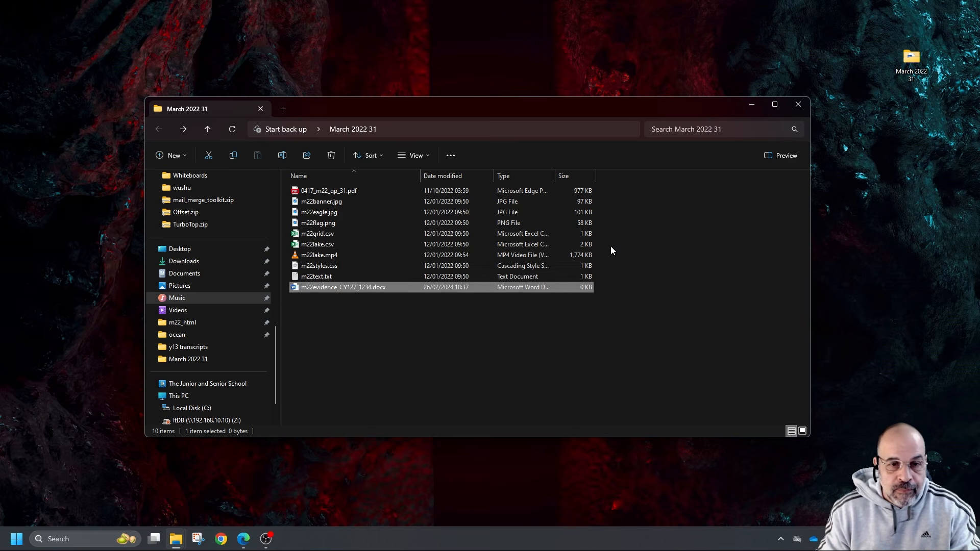
# Open the evidence document, enter the candidate's full name, centre number and candidate number in the page header, and save it
pyautogui.press('Return')
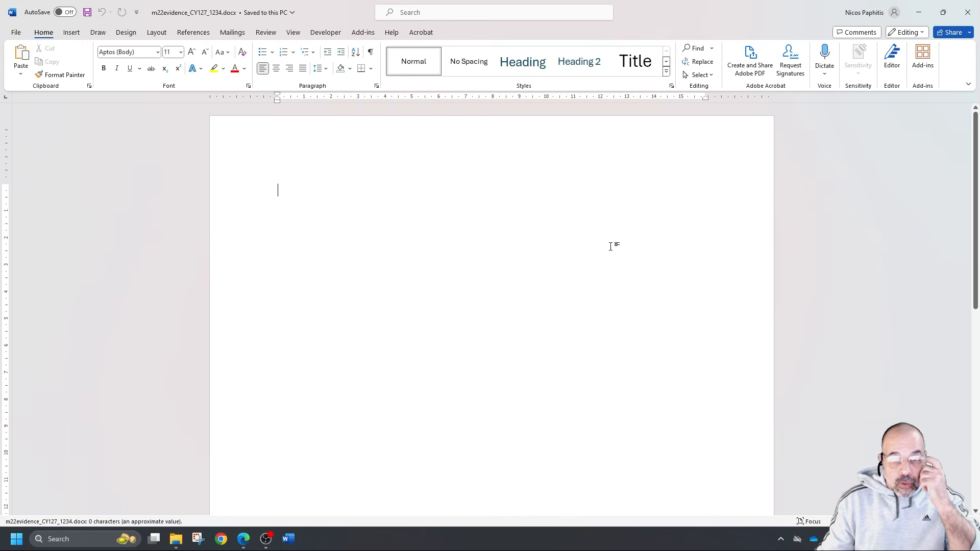
pyautogui.doubleClick(341, 138)
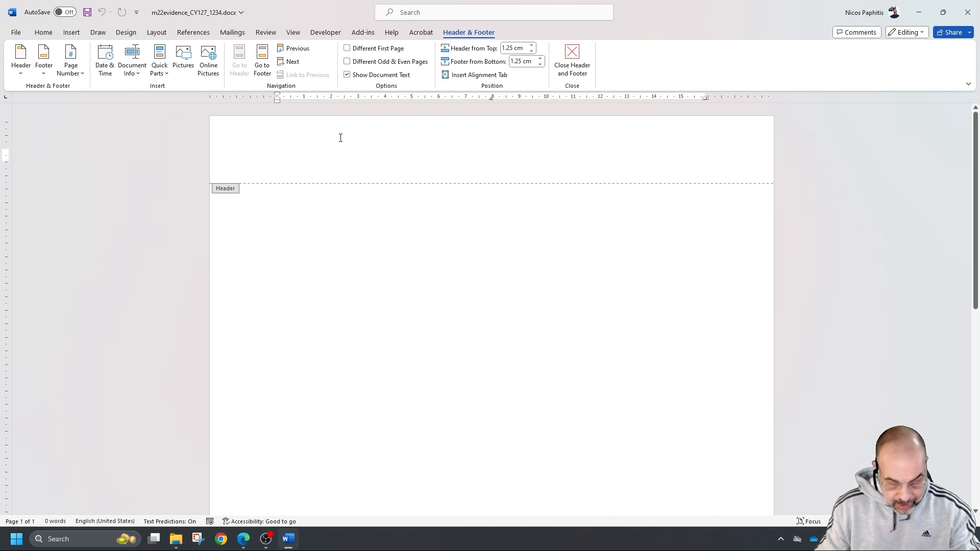
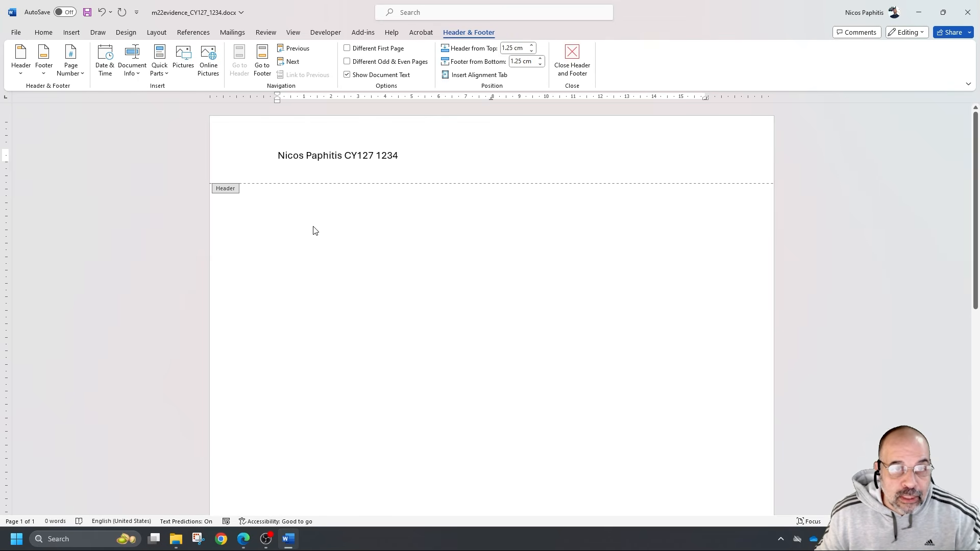
pyautogui.doubleClick(421, 294)
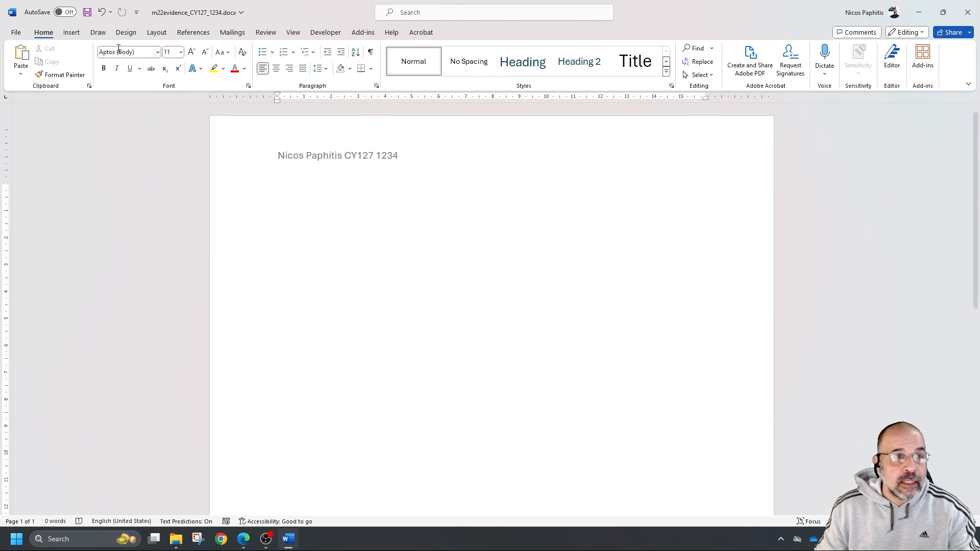
pyautogui.click(87, 11)
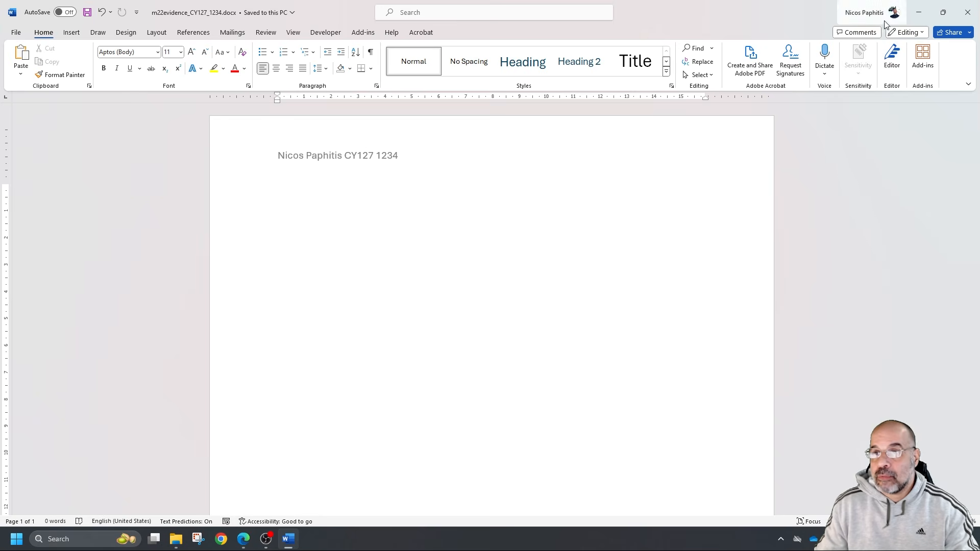
# Highlight the Task 2 display requirements in the exam paper: file names, extensions, file sizes, image dimensions, frame height and frame width
pyautogui.click(916, 12)
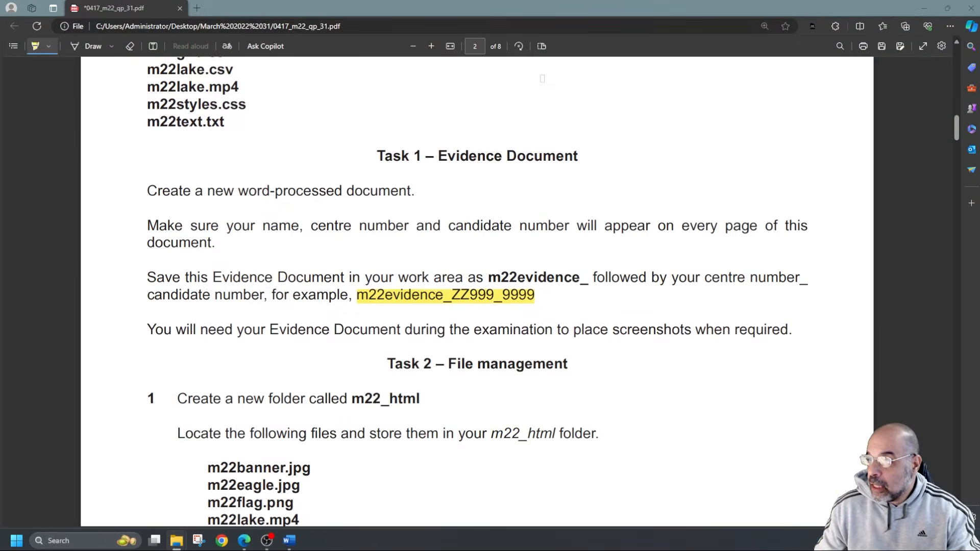
pyautogui.scroll(-5, 885, 237)
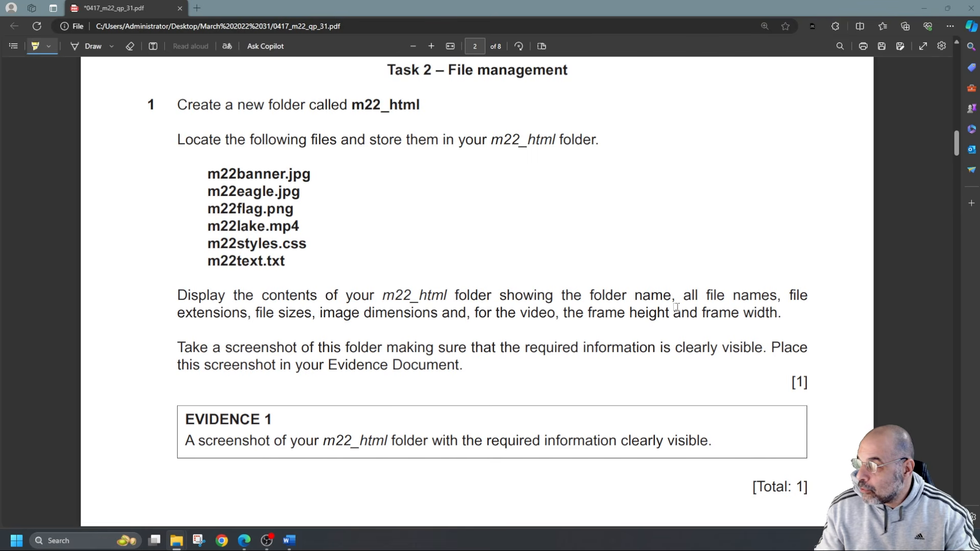
pyautogui.moveTo(706, 295); pyautogui.dragTo(775, 296)
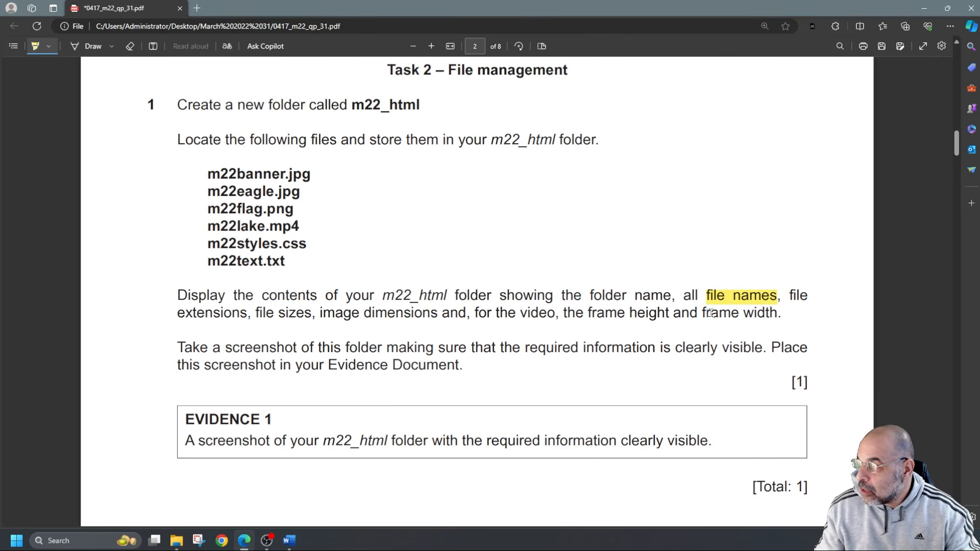
pyautogui.moveTo(205, 314); pyautogui.dragTo(422, 314)
pyautogui.moveTo(590, 313); pyautogui.dragTo(770, 314)
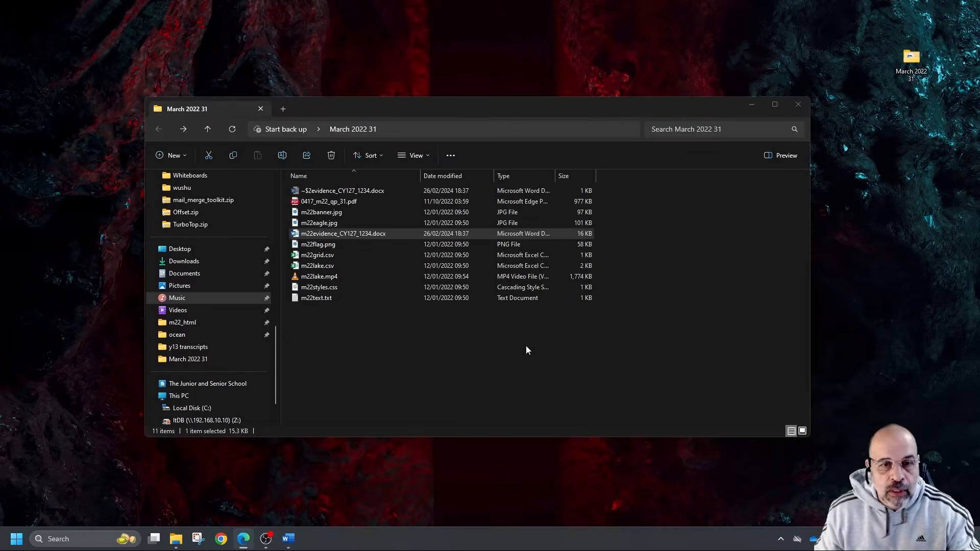
# Create a new folder named m22_html inside the March 2022 31 folder
pyautogui.rightClick(449, 342)
pyautogui.moveTo(510, 297)
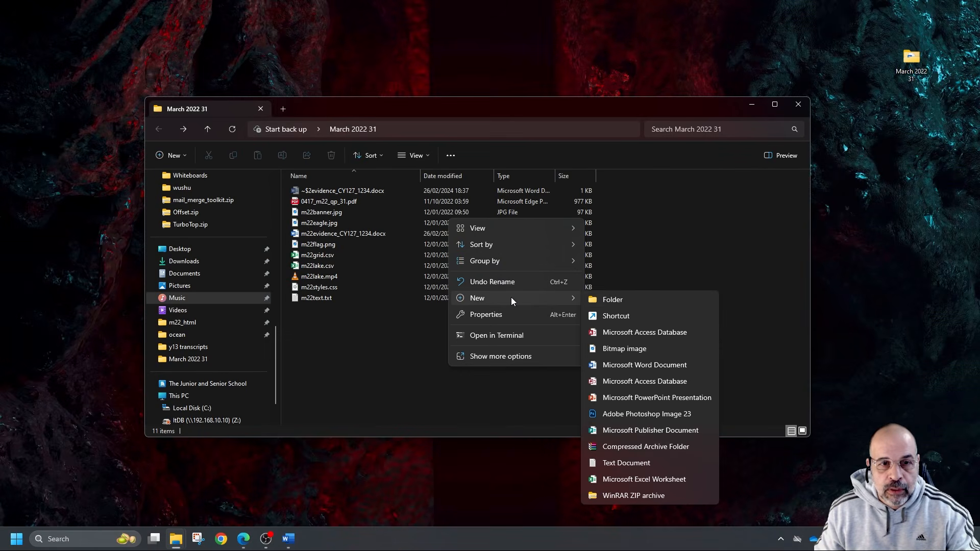
pyautogui.click(618, 298)
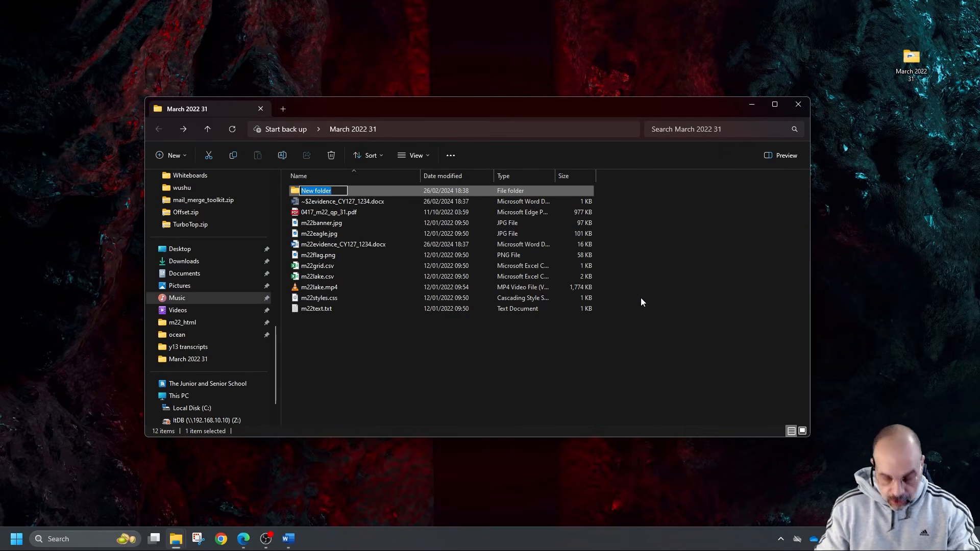
pyautogui.write('m2')
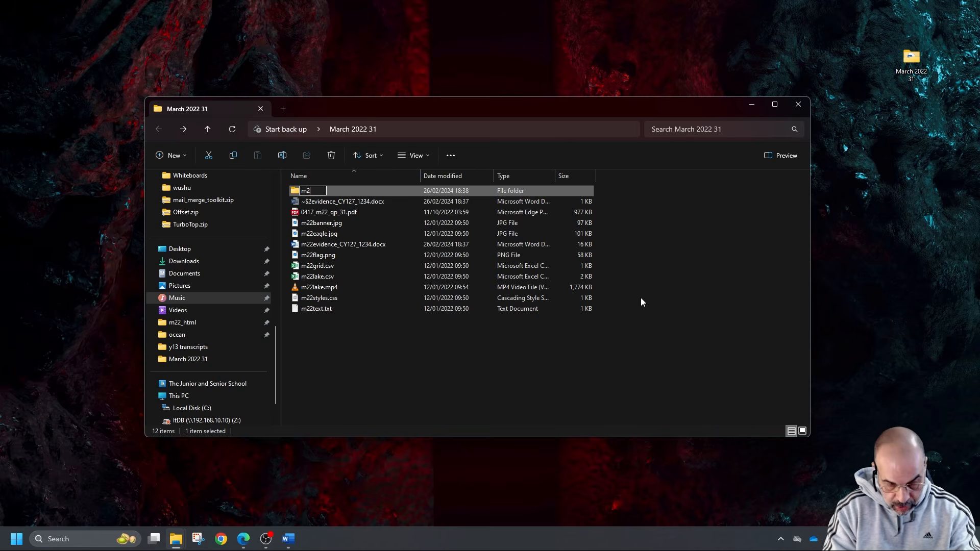
pyautogui.write('2_html')
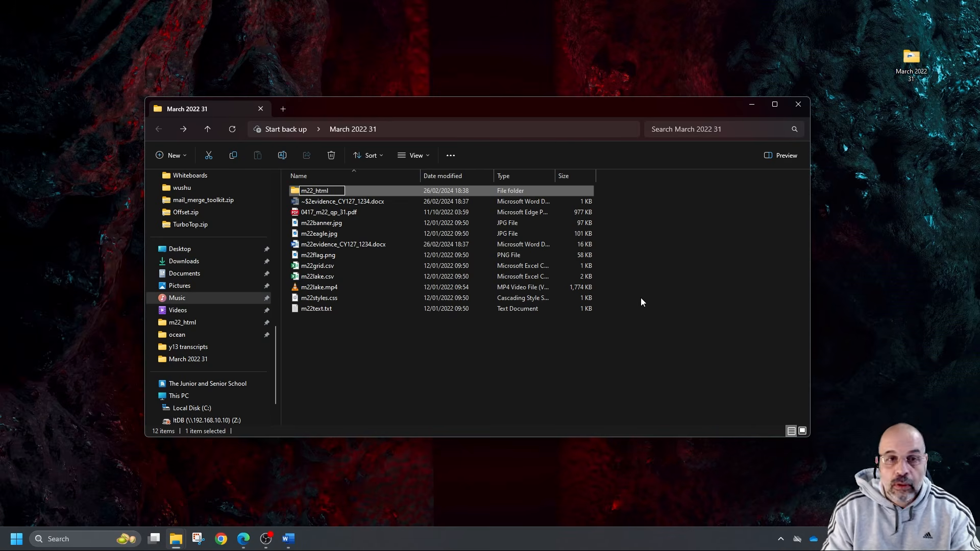
pyautogui.press('Return')
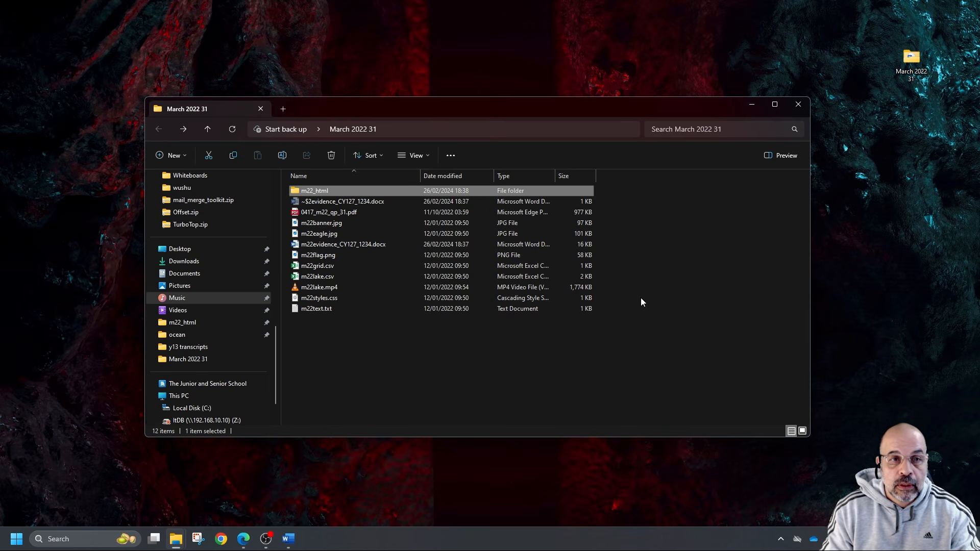
# Copy m22banner.jpg, m22eagle.jpg, m22flag.png, m22lake.mp4, m22styles.css and m22text.txt from the March 2022 31 folder into m22_html
pyautogui.moveTo(662, 109); pyautogui.dragTo(546, 94)
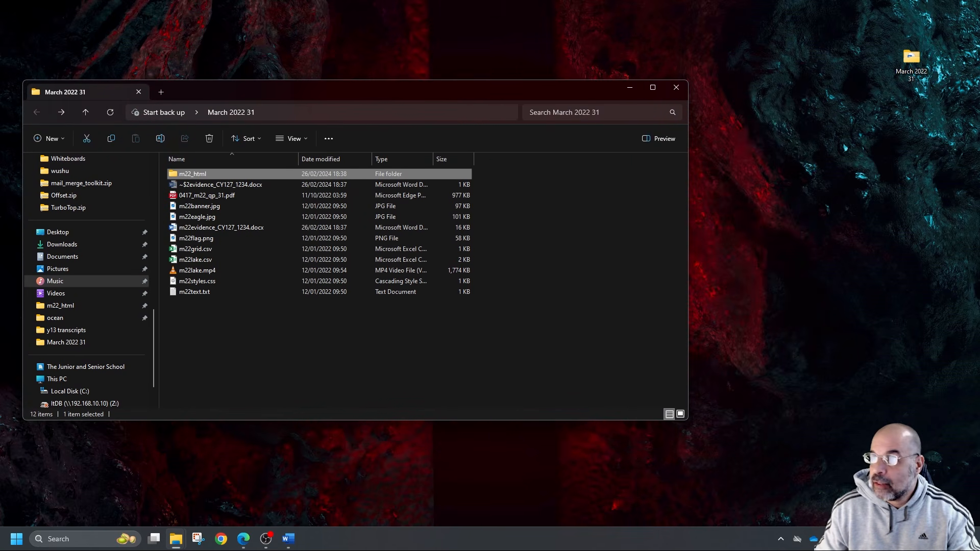
pyautogui.moveTo(979, 38); pyautogui.dragTo(868, 131)
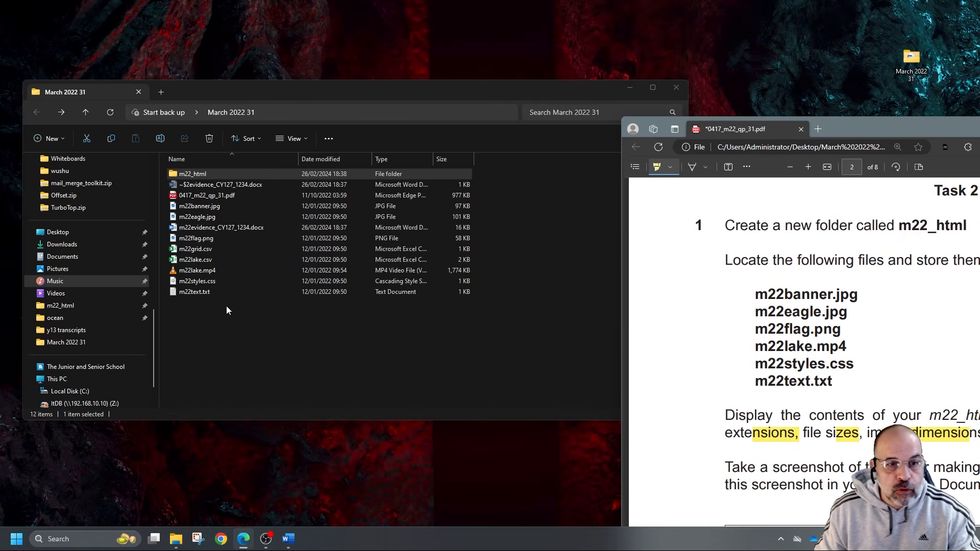
pyautogui.click(219, 206)
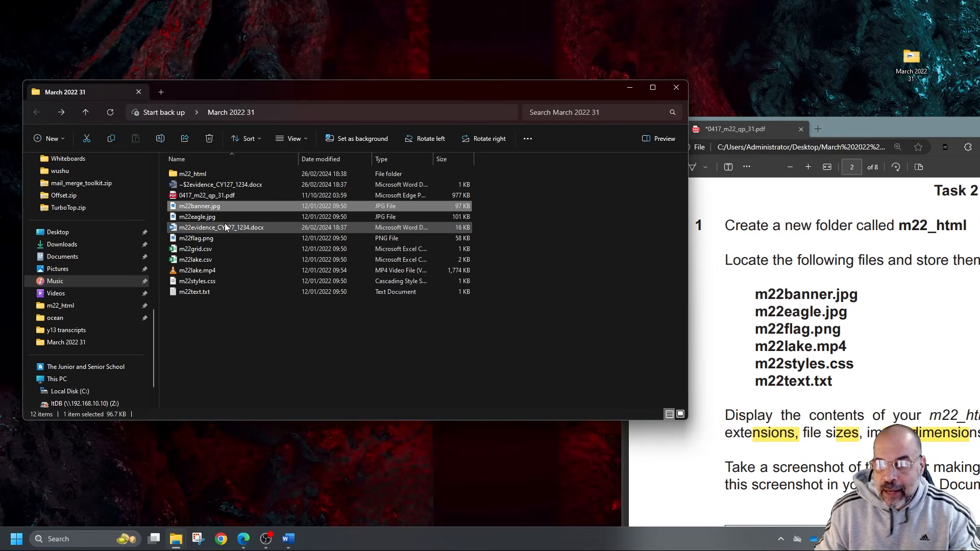
pyautogui.keyDown('ctrl'); pyautogui.click(223, 218); pyautogui.keyUp('ctrl')
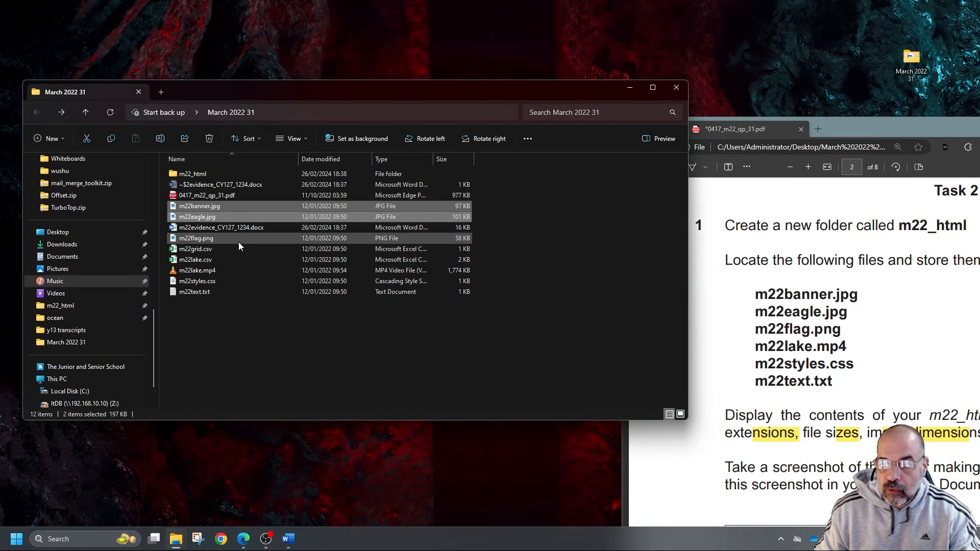
pyautogui.keyDown('ctrl'); pyautogui.click(214, 238); pyautogui.keyUp('ctrl')
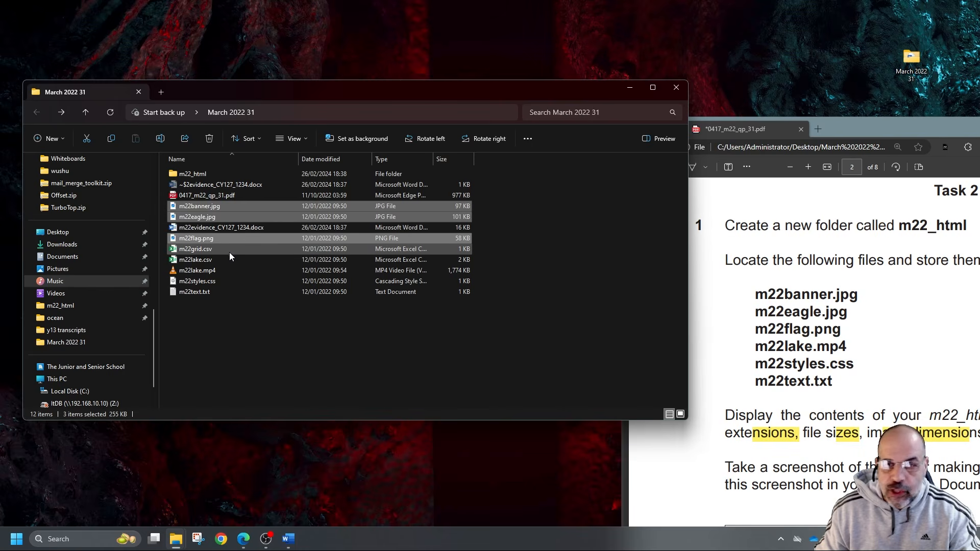
pyautogui.keyDown('ctrl'); pyautogui.click(209, 271); pyautogui.keyUp('ctrl')
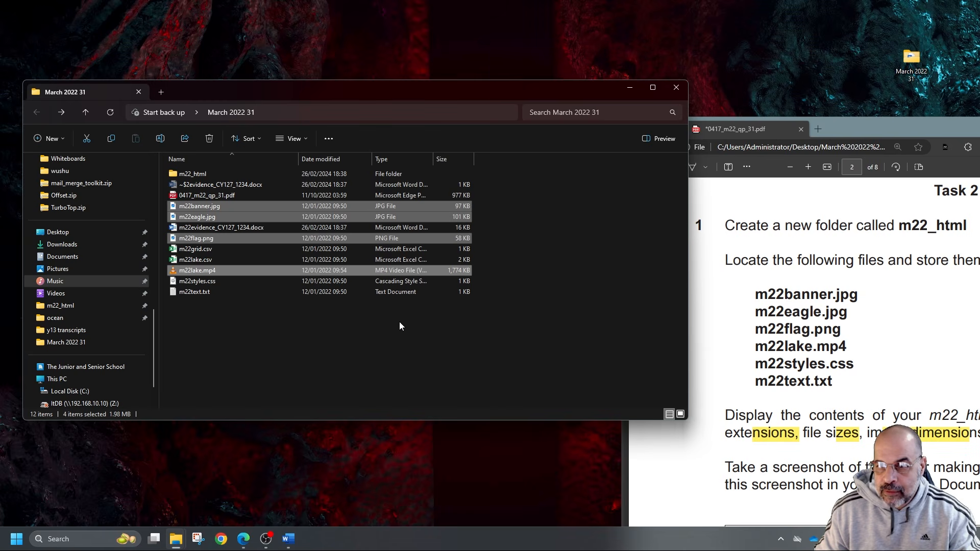
pyautogui.keyDown('ctrl'); pyautogui.click(215, 281); pyautogui.keyUp('ctrl')
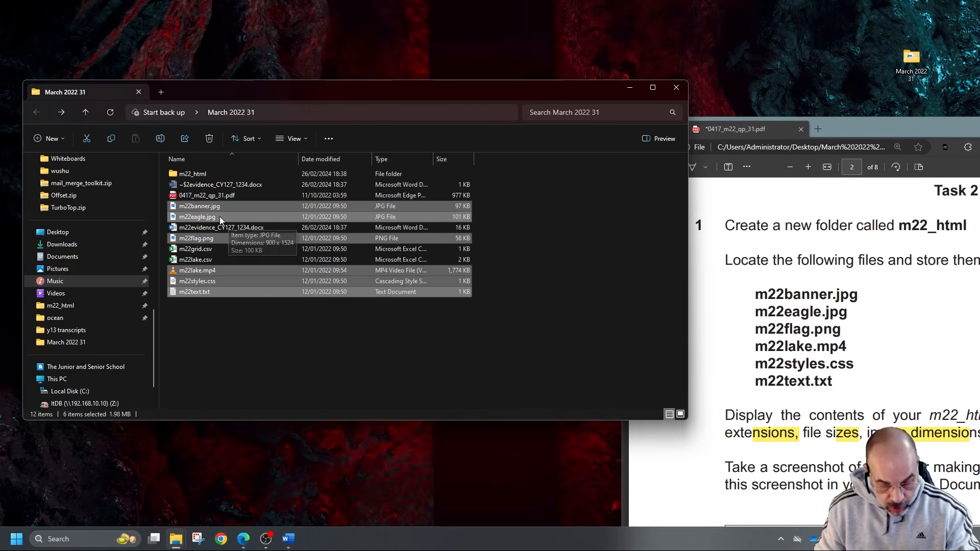
pyautogui.hotkey('ctrl', 'c')
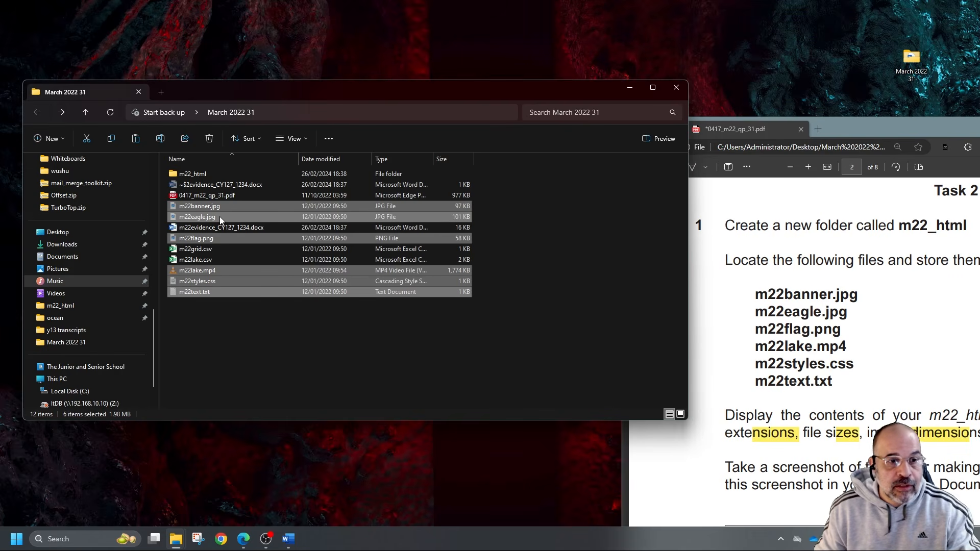
pyautogui.doubleClick(198, 176)
pyautogui.hotkey('ctrl', 'v')
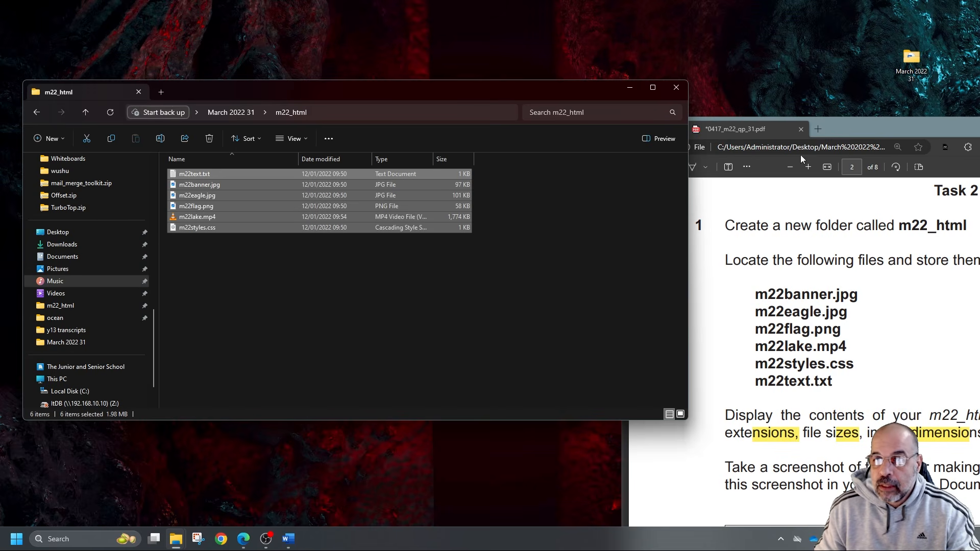
# Check the contents of the m22_html folder against the file names listed in Task 2 of the exam paper
pyautogui.moveTo(848, 132); pyautogui.dragTo(979, 134)
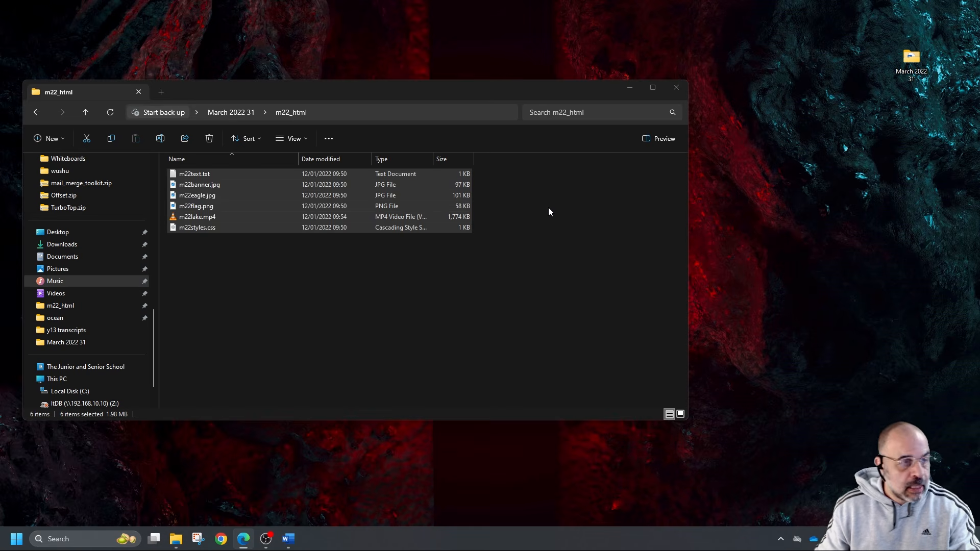
pyautogui.click(546, 226)
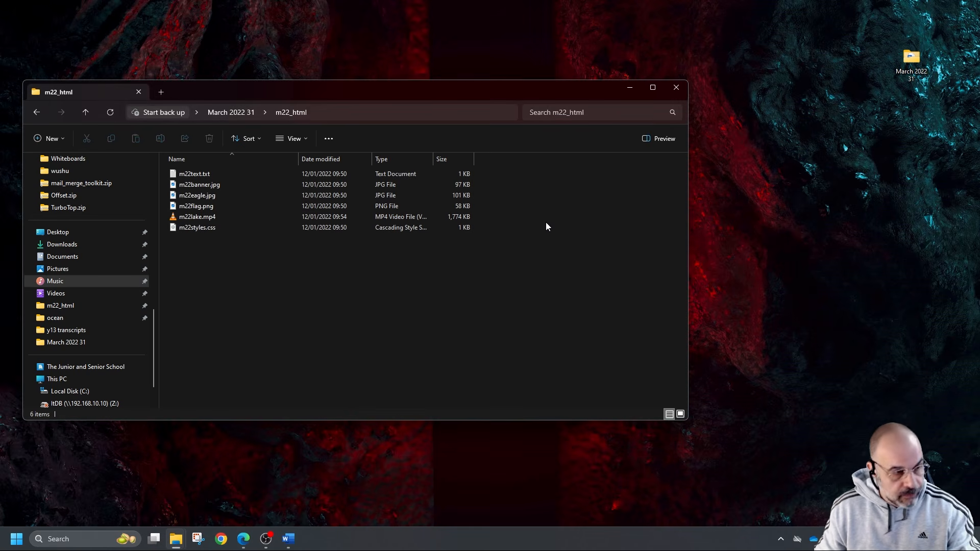
pyautogui.hotkey('alt', 'Tab')
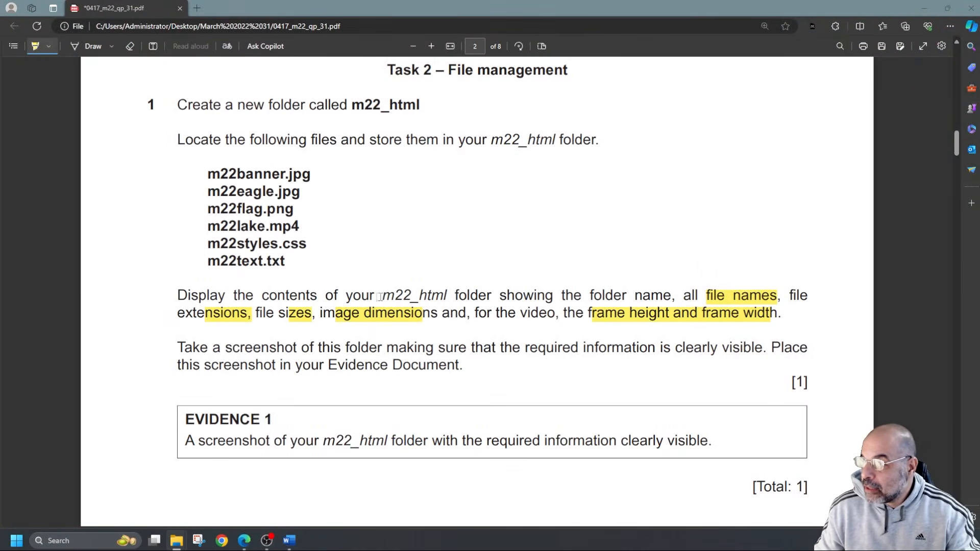
pyautogui.moveTo(199, 164)
pyautogui.mouseDown()
pyautogui.moveTo(243, 177)
pyautogui.moveTo(317, 271)
pyautogui.moveTo(284, 263)
pyautogui.mouseUp()
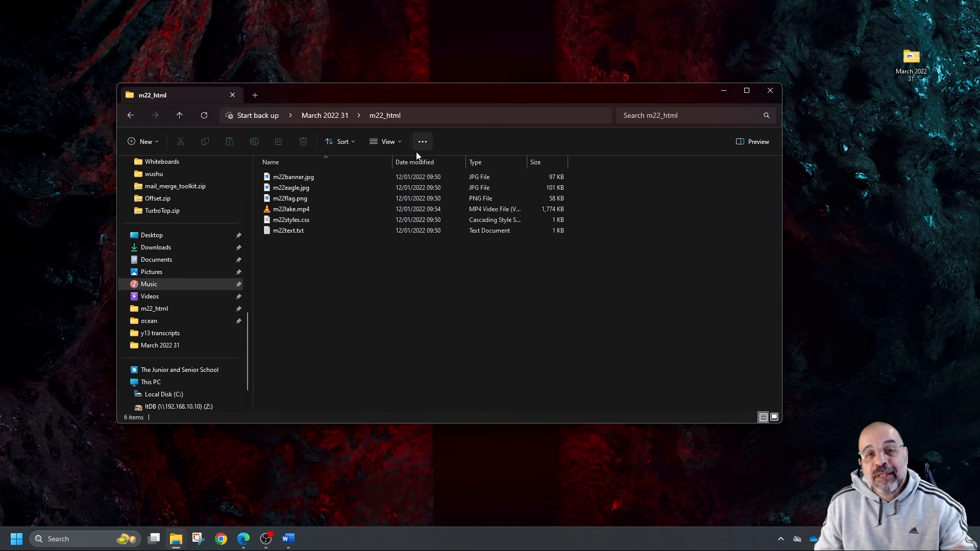
# Try the Content view on the m22_html folder and return it to Details view
pyautogui.click(399, 140)
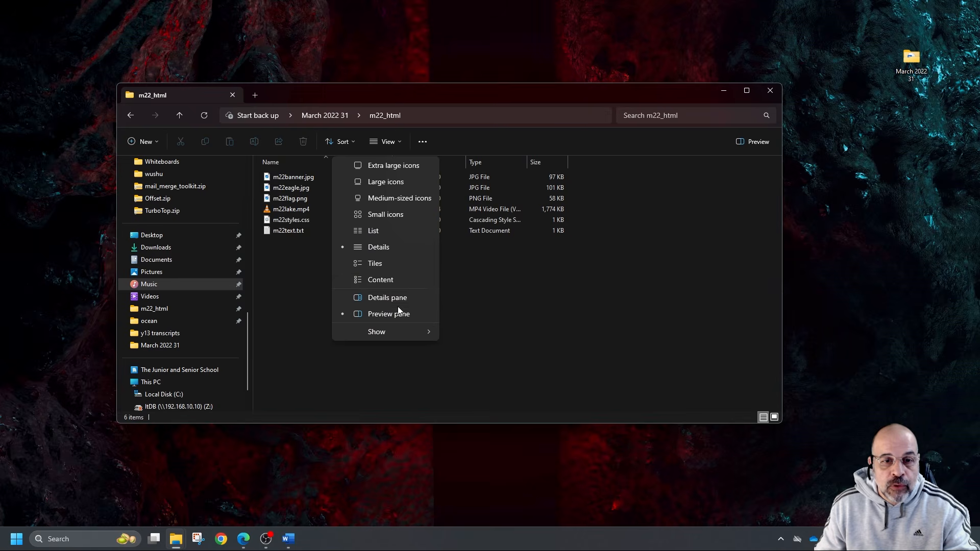
pyautogui.click(393, 279)
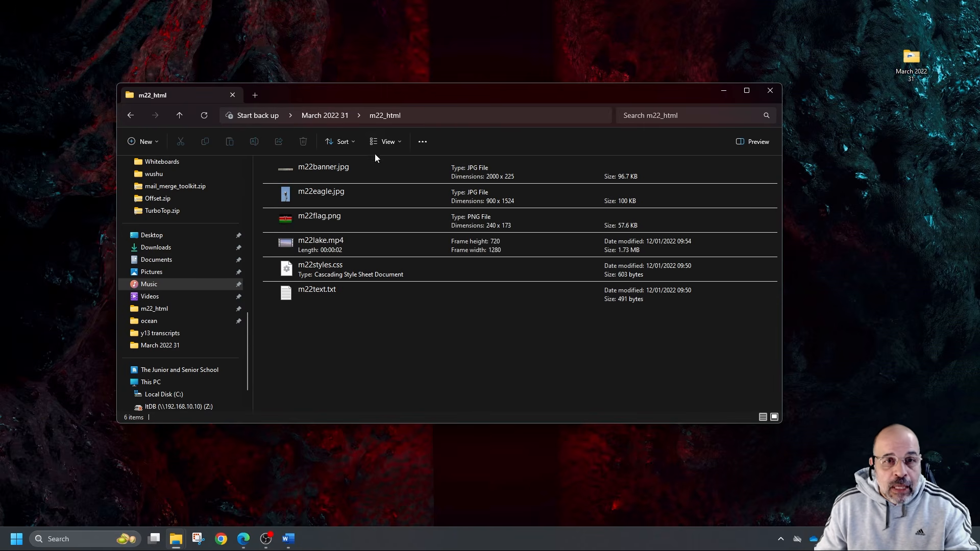
pyautogui.click(385, 142)
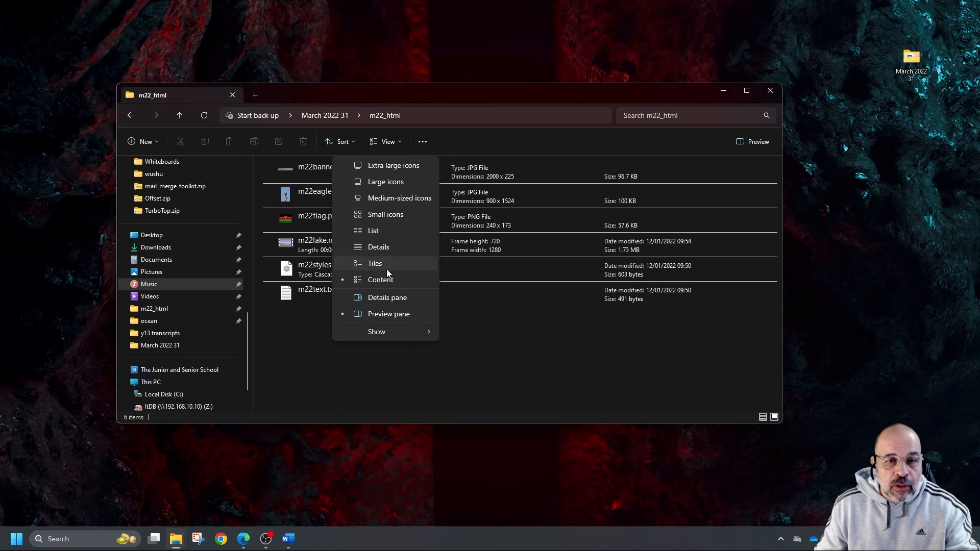
pyautogui.click(393, 248)
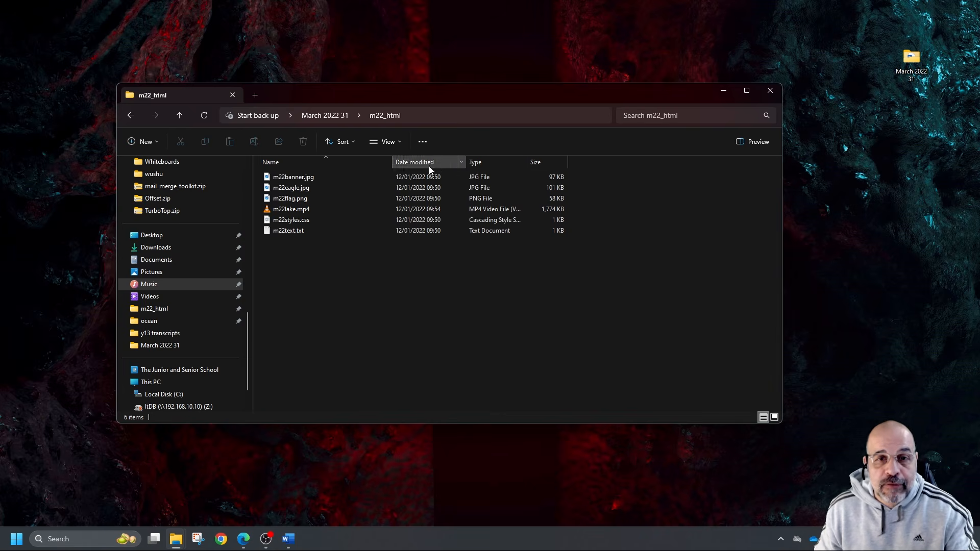
# Open the full list of column details for the m22_html folder and enable Dimensions
pyautogui.rightClick(500, 163)
pyautogui.click(537, 289)
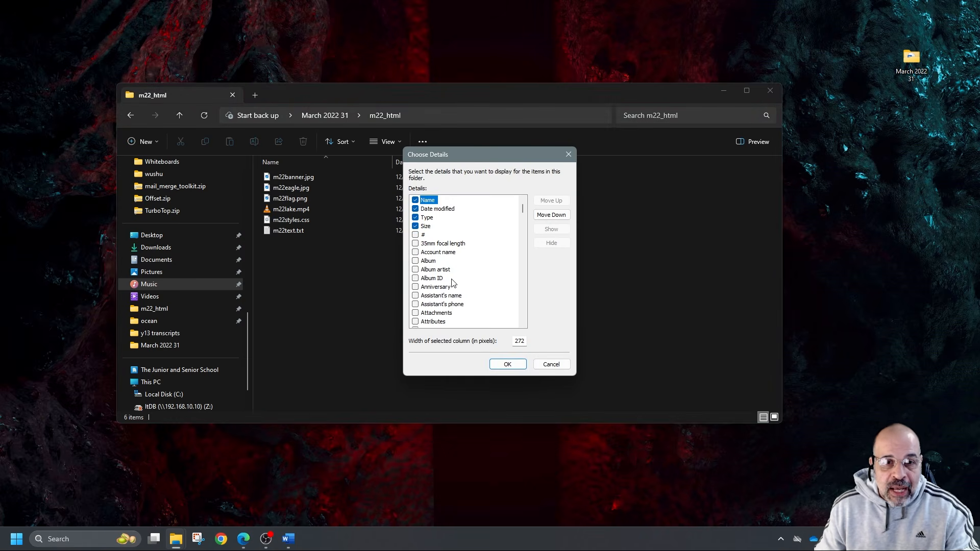
pyautogui.scroll(-7, 448, 272)
pyautogui.scroll(-10, 444, 270)
pyautogui.scroll(-6, 439, 269)
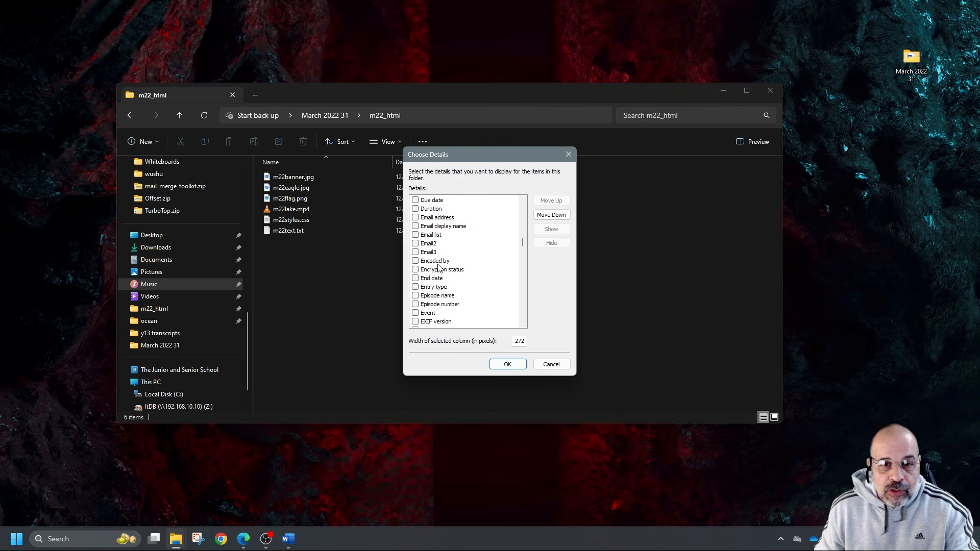
pyautogui.scroll(1, 438, 268)
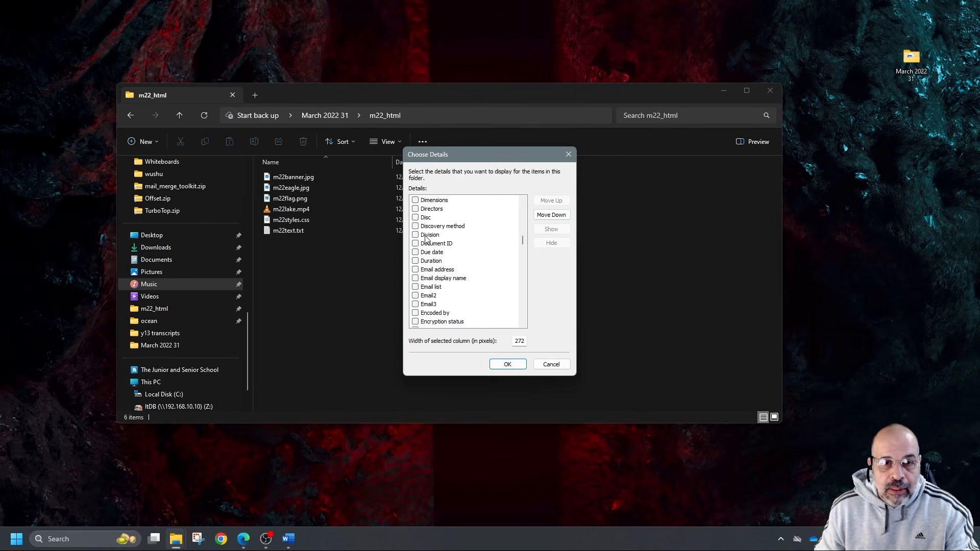
pyautogui.click(415, 200)
# Enable the Frame height and Frame width columns, apply the choice and widen the folder window to fit every column
pyautogui.moveTo(513, 158); pyautogui.dragTo(567, 200)
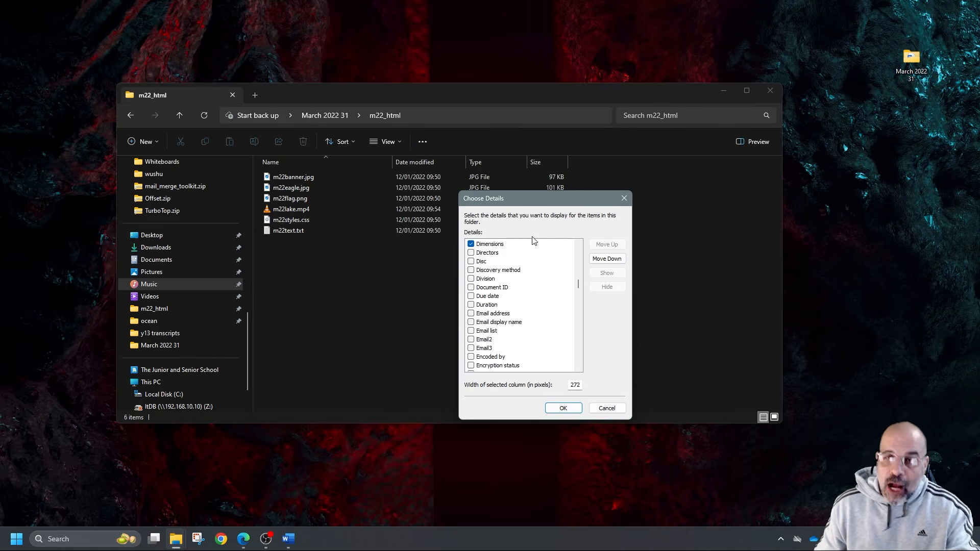
pyautogui.scroll(-3, 494, 292)
pyautogui.scroll(-8, 495, 291)
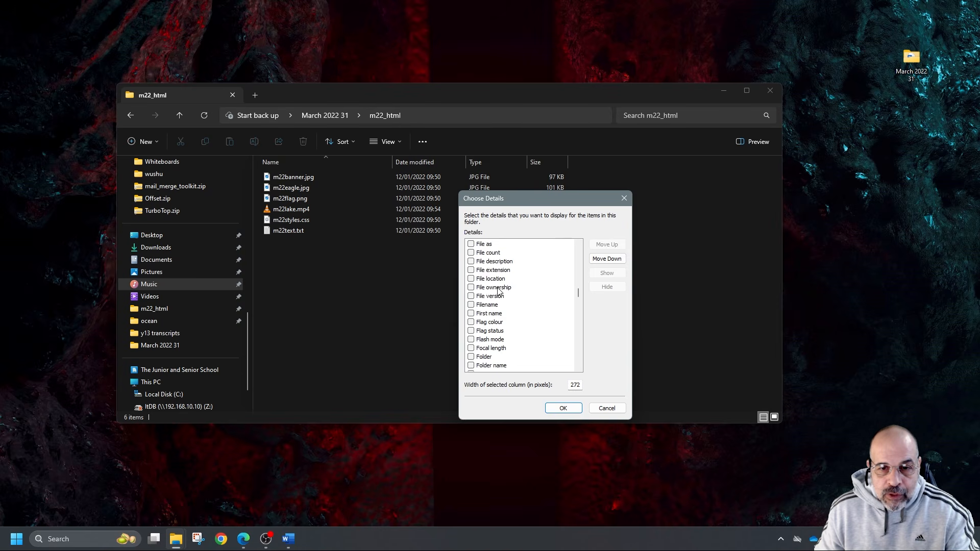
pyautogui.click(471, 322)
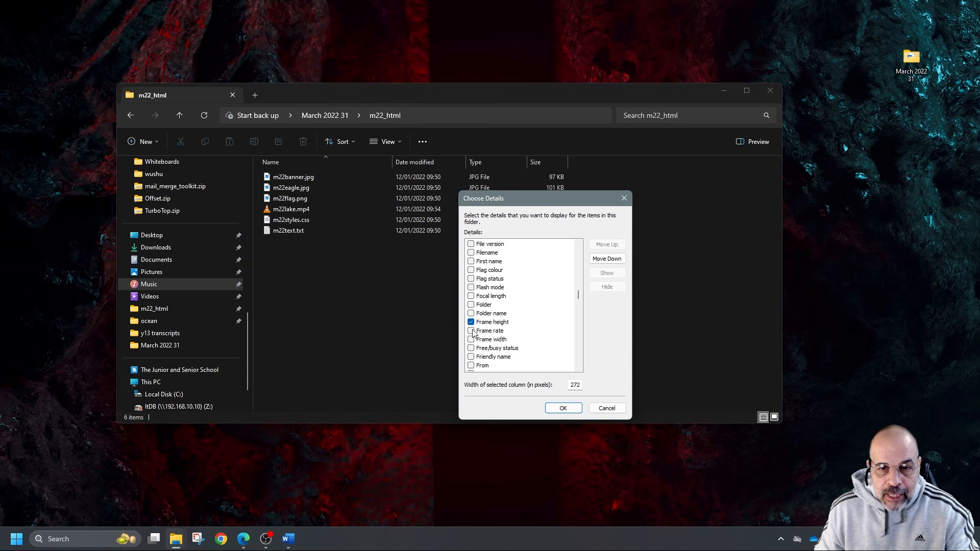
pyautogui.click(471, 339)
pyautogui.click(562, 408)
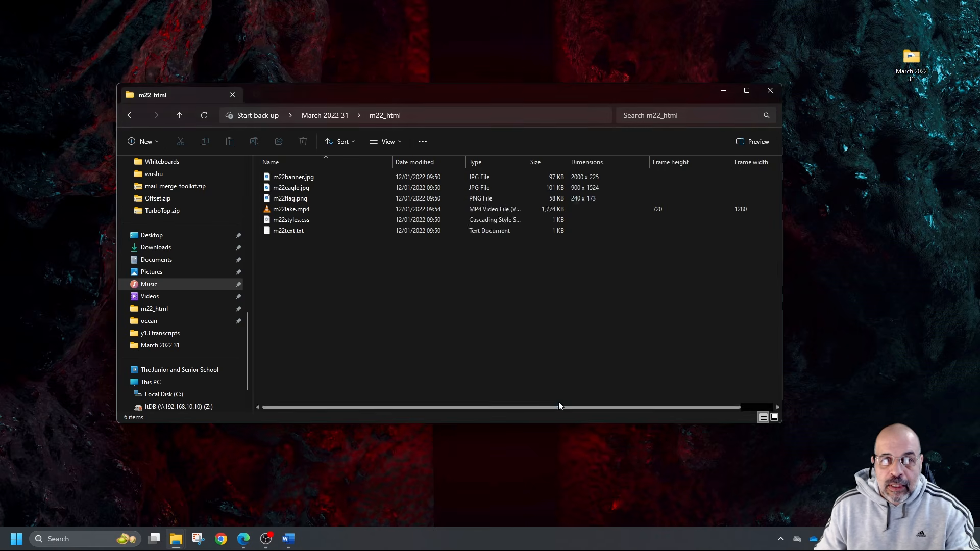
pyautogui.moveTo(783, 258); pyautogui.dragTo(869, 258)
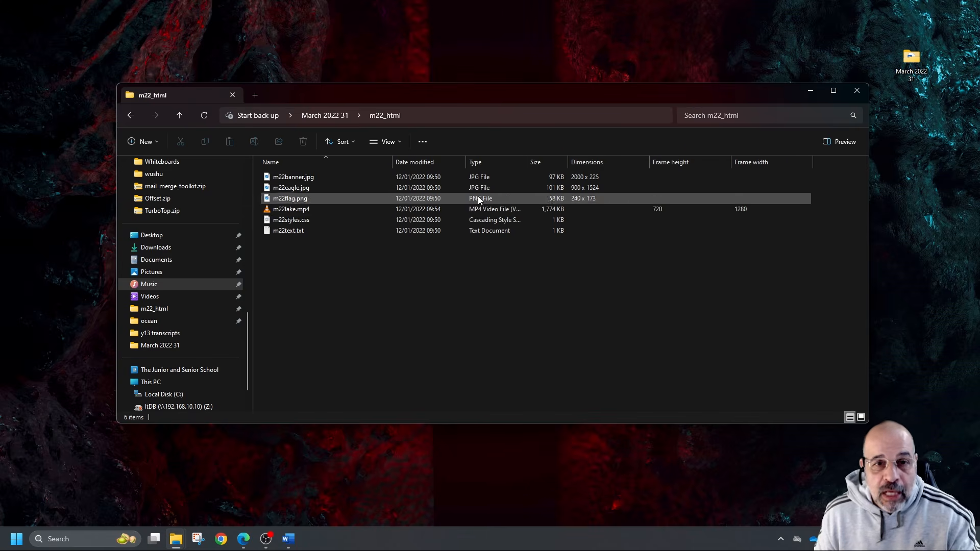
# Show the m22_html folder in Content view and capture its path and file listing with the Snipping Tool
pyautogui.click(388, 141)
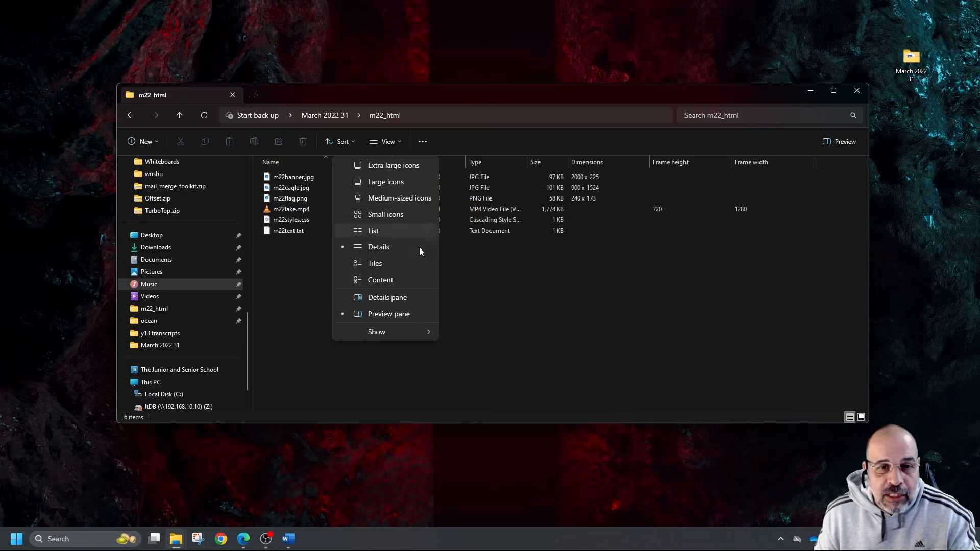
pyautogui.click(394, 281)
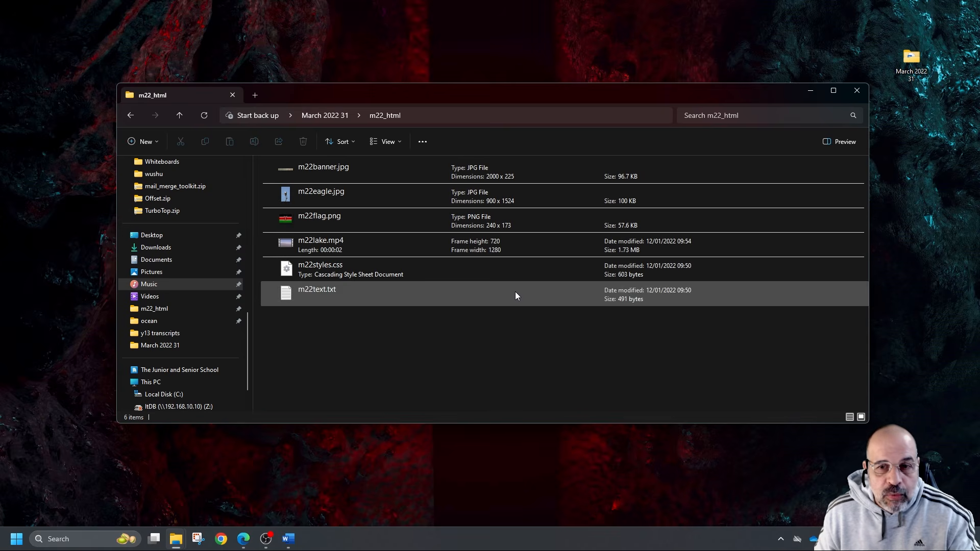
pyautogui.click(199, 538)
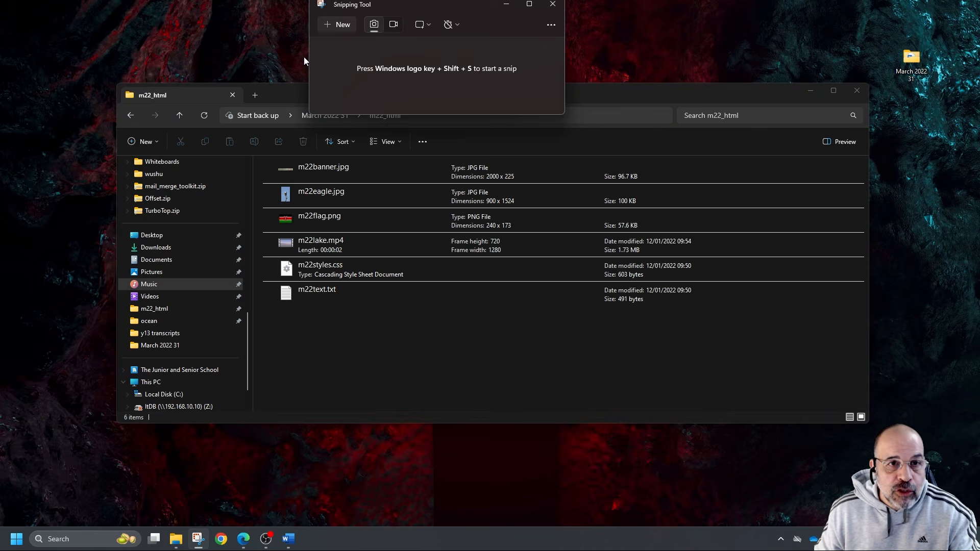
pyautogui.click(334, 23)
pyautogui.moveTo(218, 105); pyautogui.dragTo(870, 332)
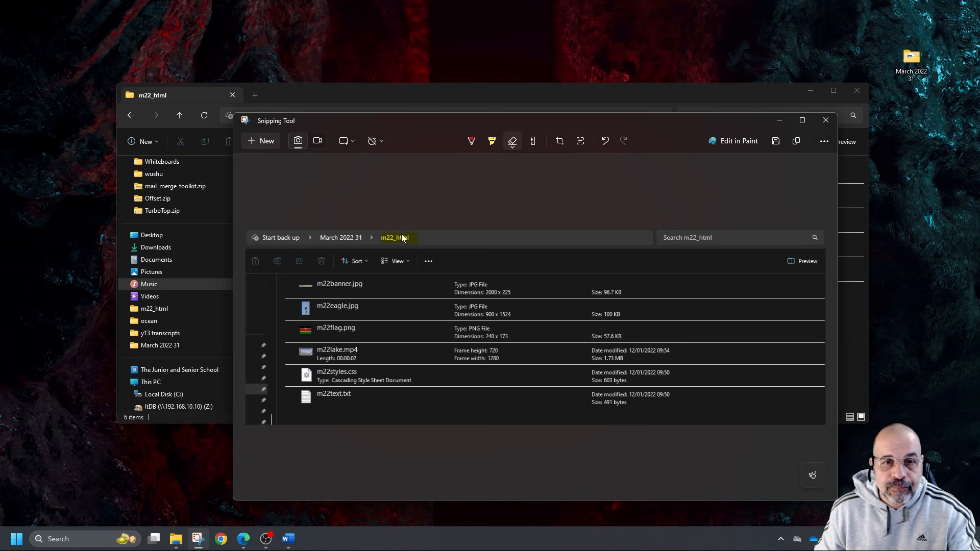
# Switch to the Word evidence document, paste the folder screenshot below the header, save it, and minimise Word and the Snipping Tool
pyautogui.click(288, 538)
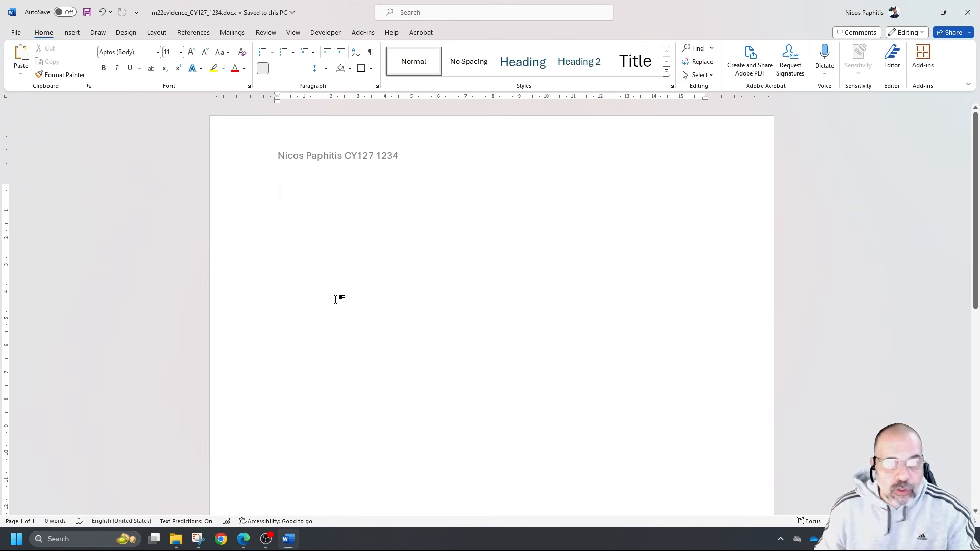
pyautogui.hotkey('ctrl', 'v')
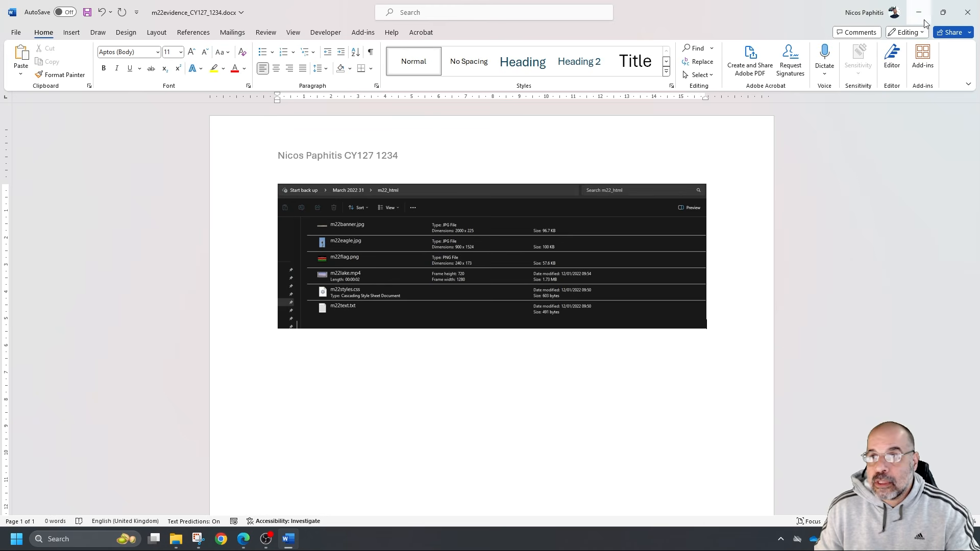
pyautogui.click(87, 12)
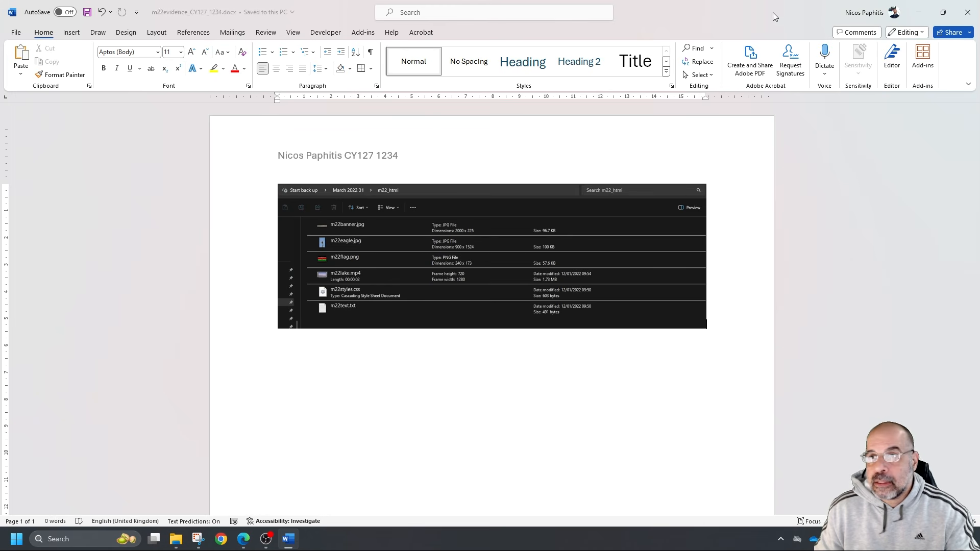
pyautogui.click(928, 20)
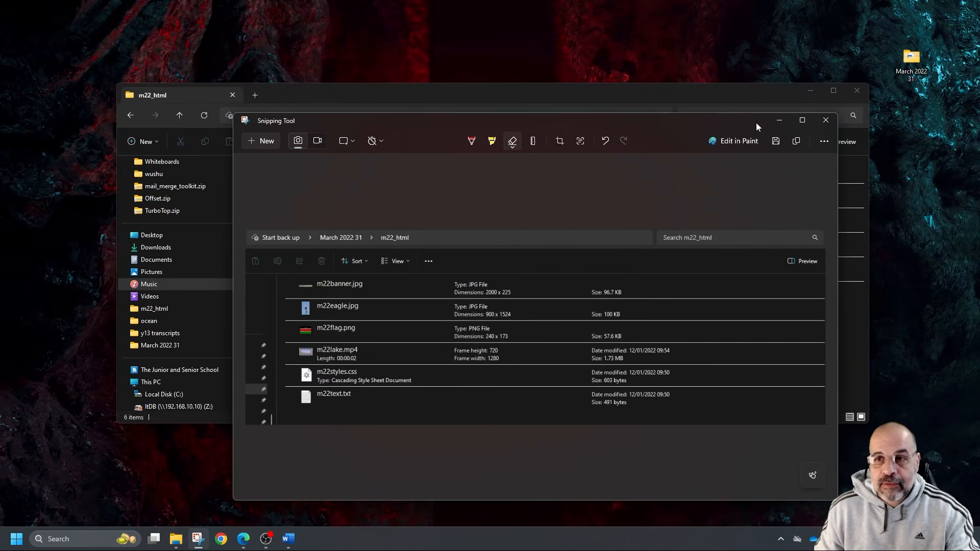
pyautogui.click(779, 120)
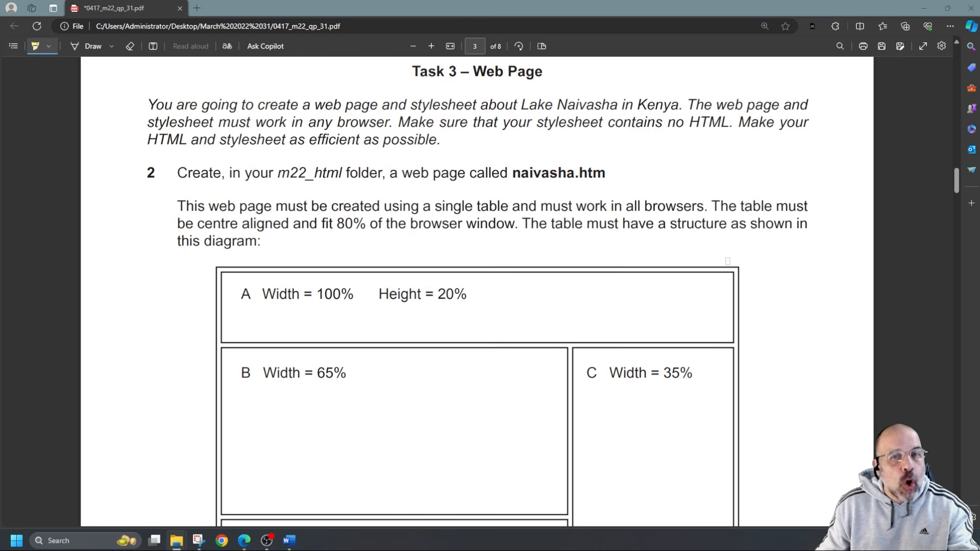
# Read the Task 3 table requirements and highlight "not" in the cell-height instruction and "must appear" in the table-borders instruction
pyautogui.scroll(-1, 737, 258)
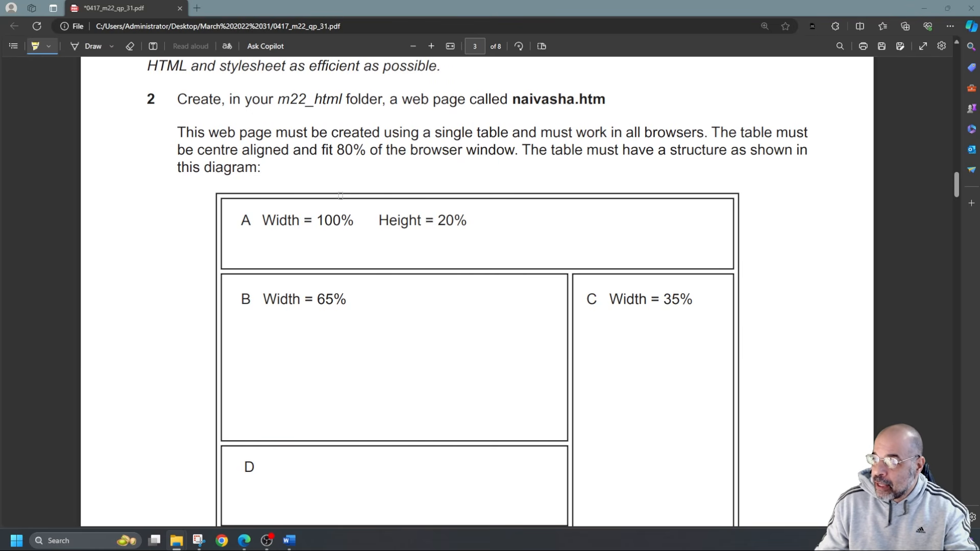
pyautogui.scroll(-7, 415, 323)
pyautogui.scroll(6, 431, 302)
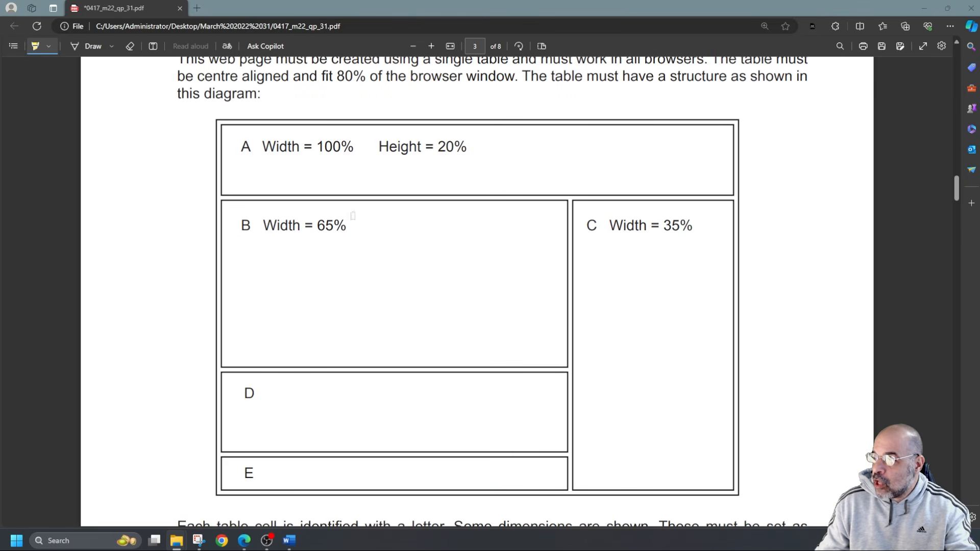
pyautogui.scroll(-6, 473, 269)
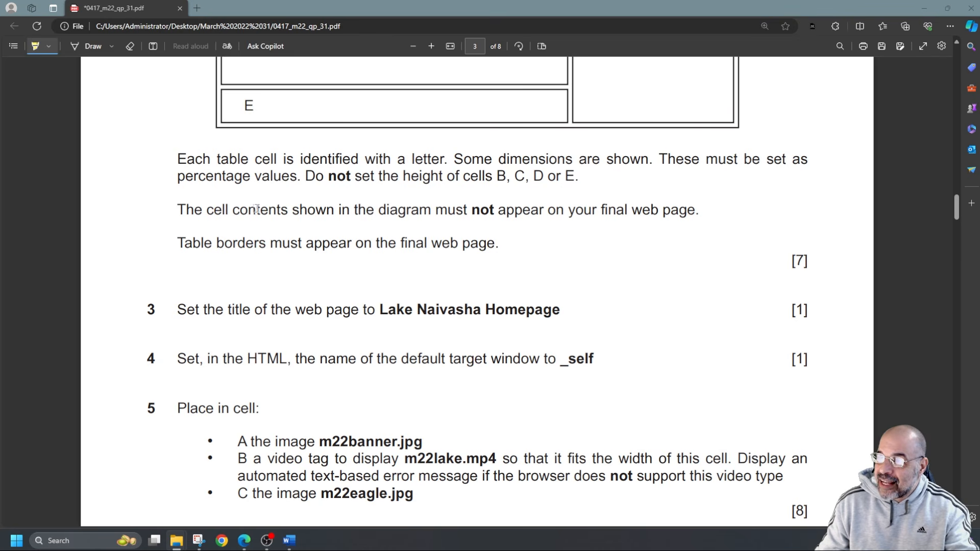
pyautogui.moveTo(329, 176); pyautogui.dragTo(362, 179)
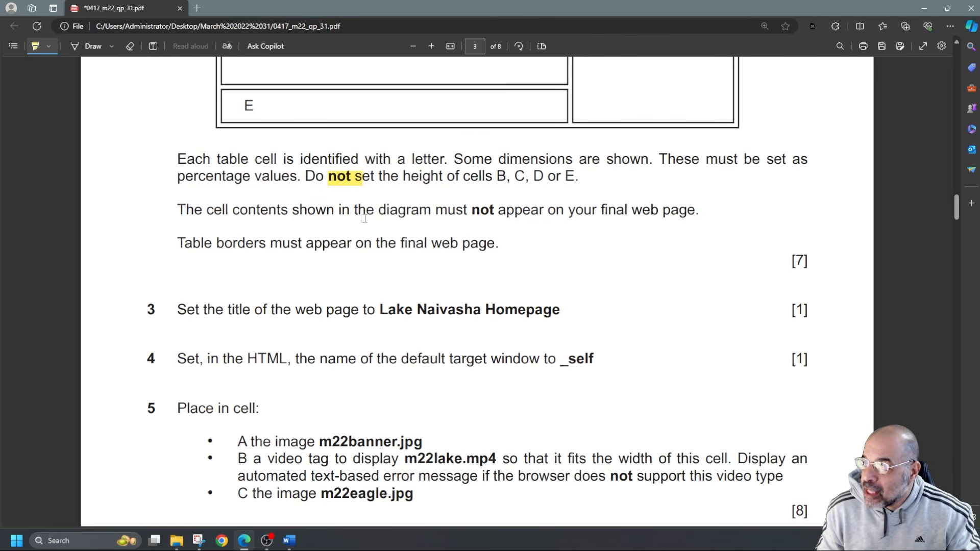
pyautogui.scroll(1, 364, 219)
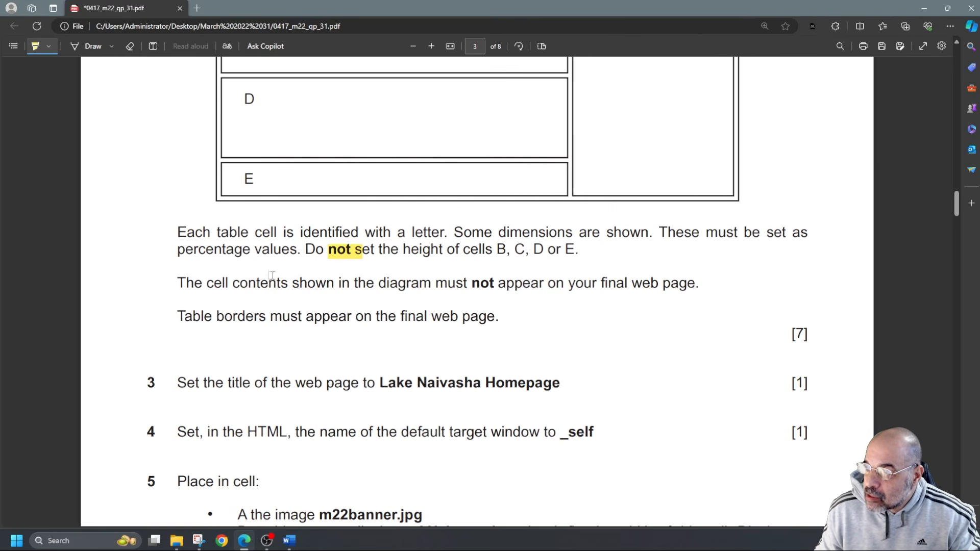
pyautogui.moveTo(271, 317); pyautogui.dragTo(346, 317)
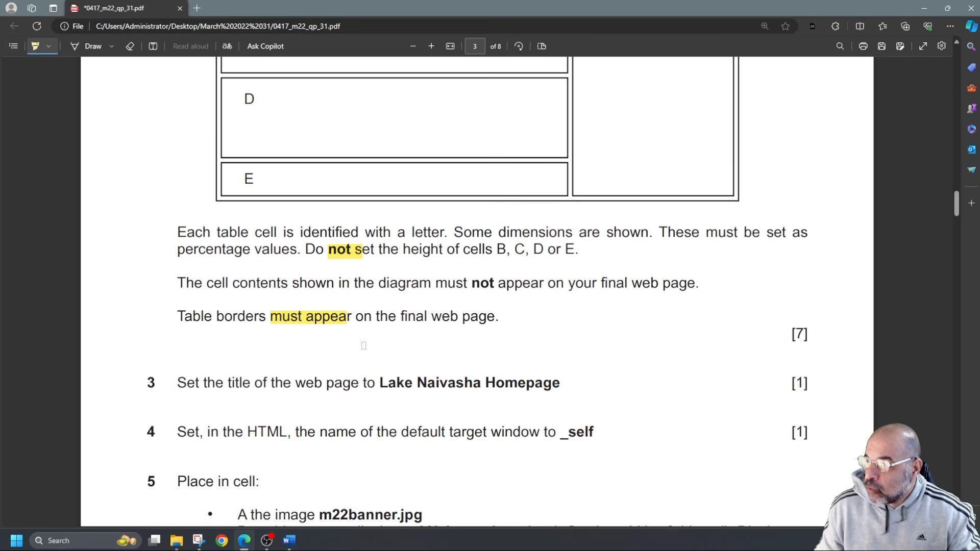
pyautogui.scroll(6, 364, 344)
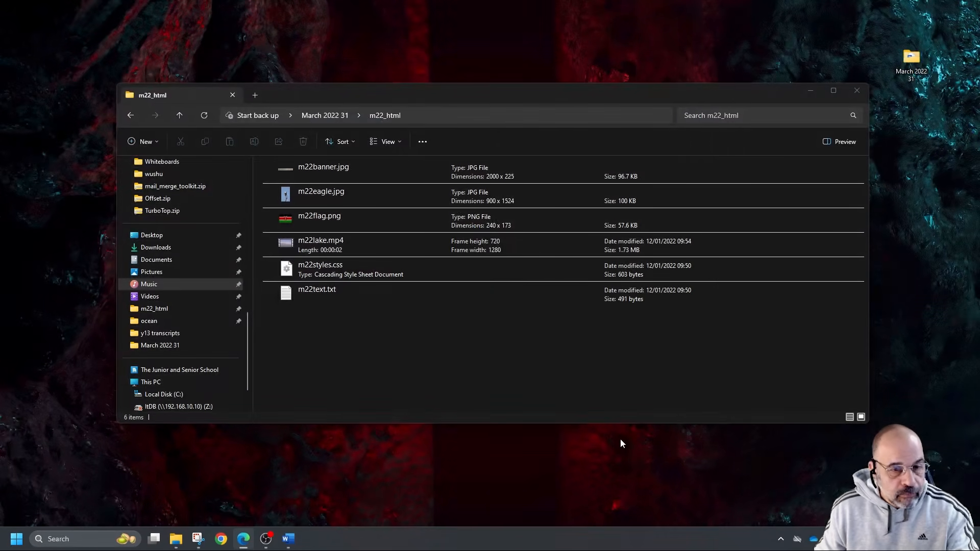
# Launch Adobe Dreamweaver 2021 and create a new blank HTML document
pyautogui.click(17, 539)
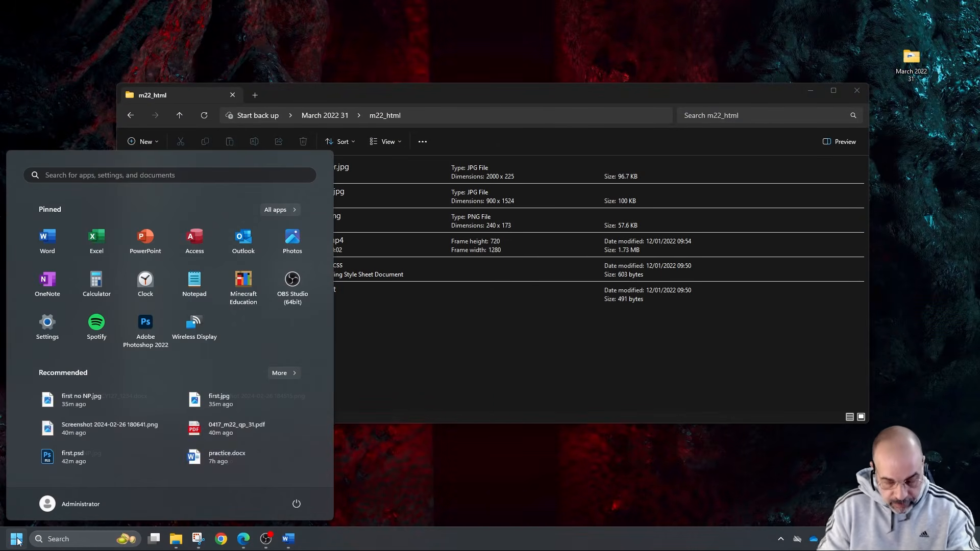
pyautogui.write('dreamwea')
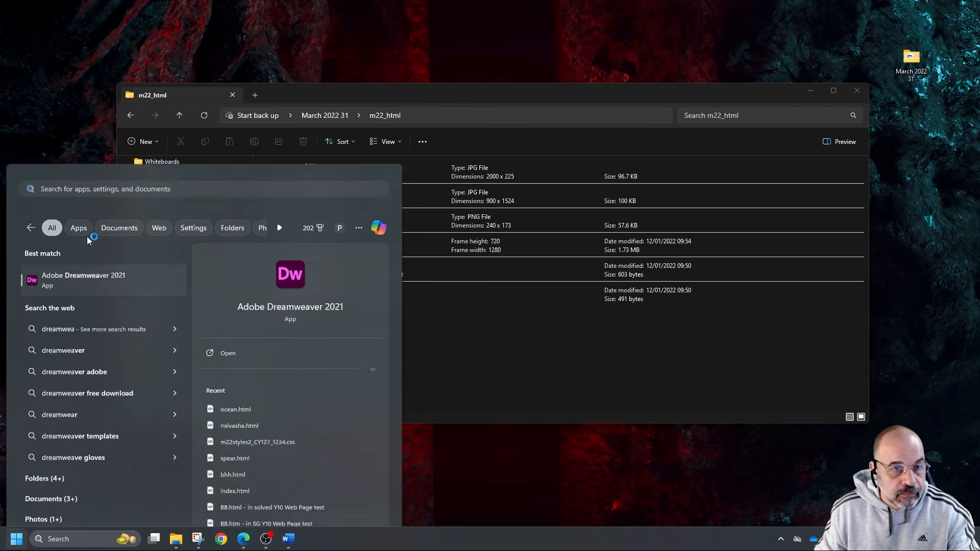
pyautogui.click(86, 237)
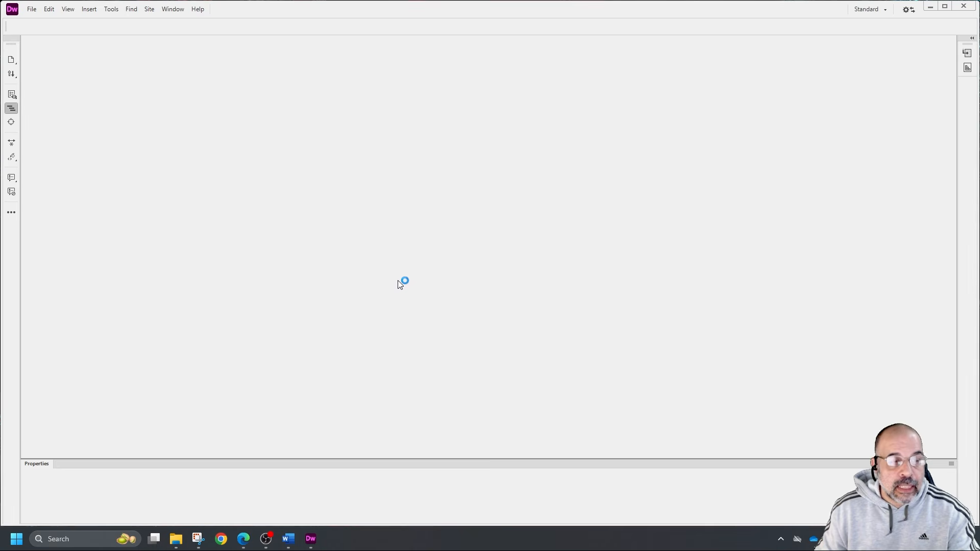
pyautogui.click(31, 8)
pyautogui.click(57, 20)
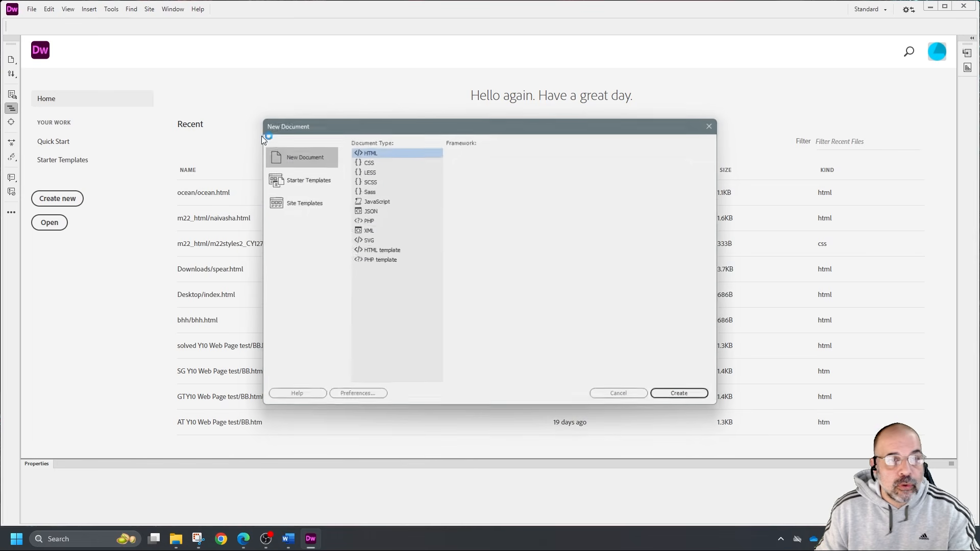
pyautogui.click(684, 395)
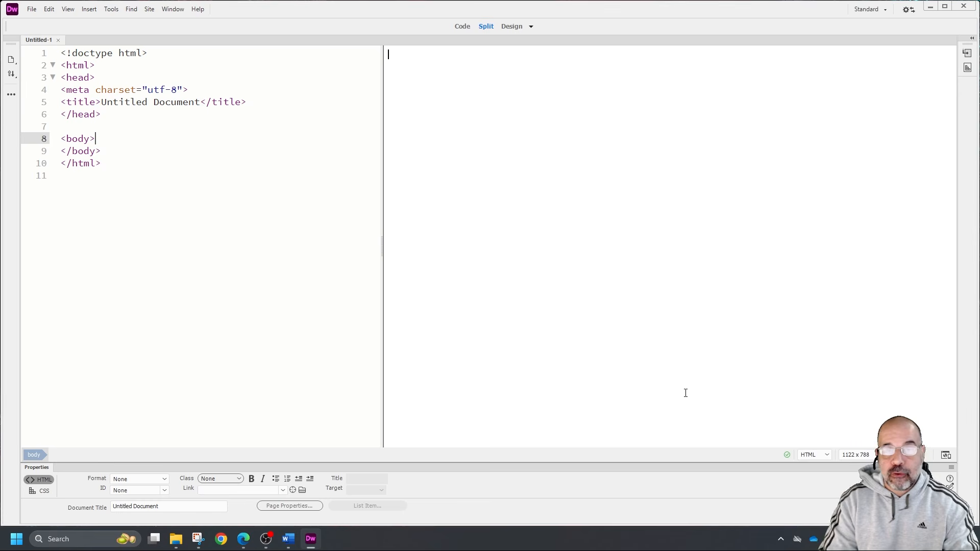
# Save the new page as naivasha in the m22_html folder
pyautogui.click(31, 9)
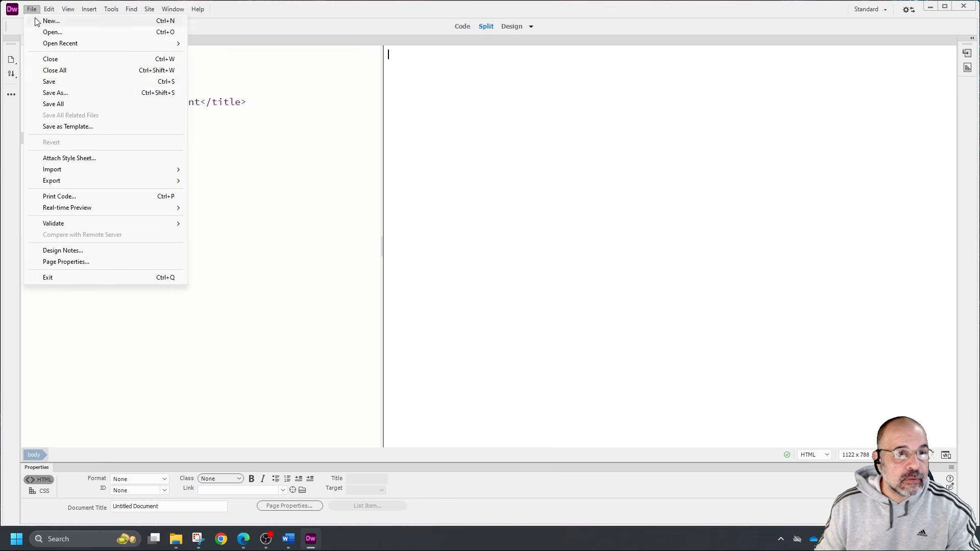
pyautogui.click(75, 93)
pyautogui.doubleClick(506, 170)
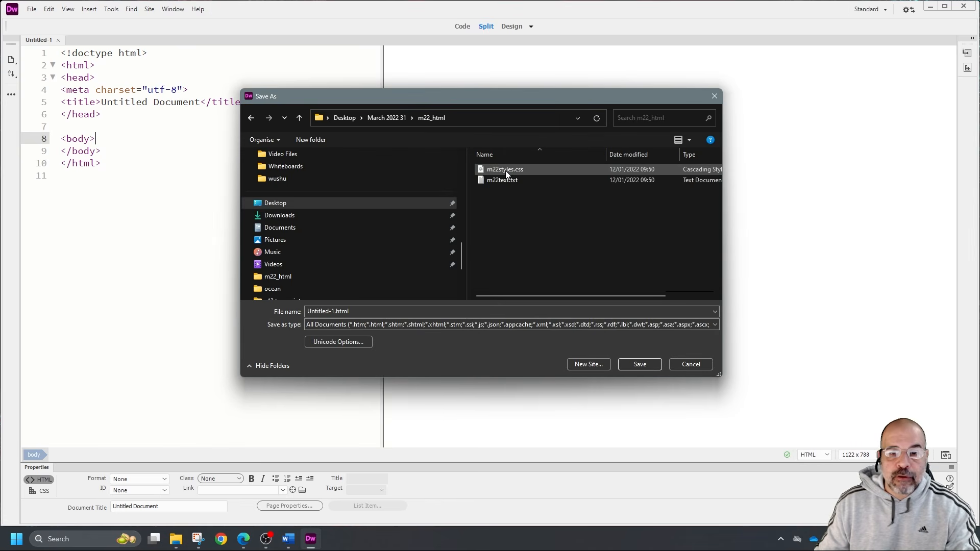
pyautogui.click(395, 311)
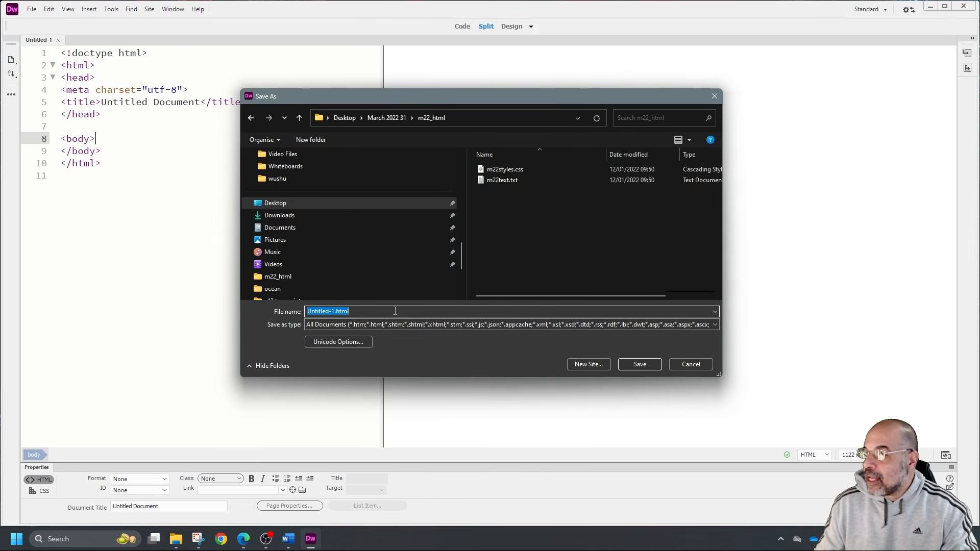
pyautogui.press('BackSpace')
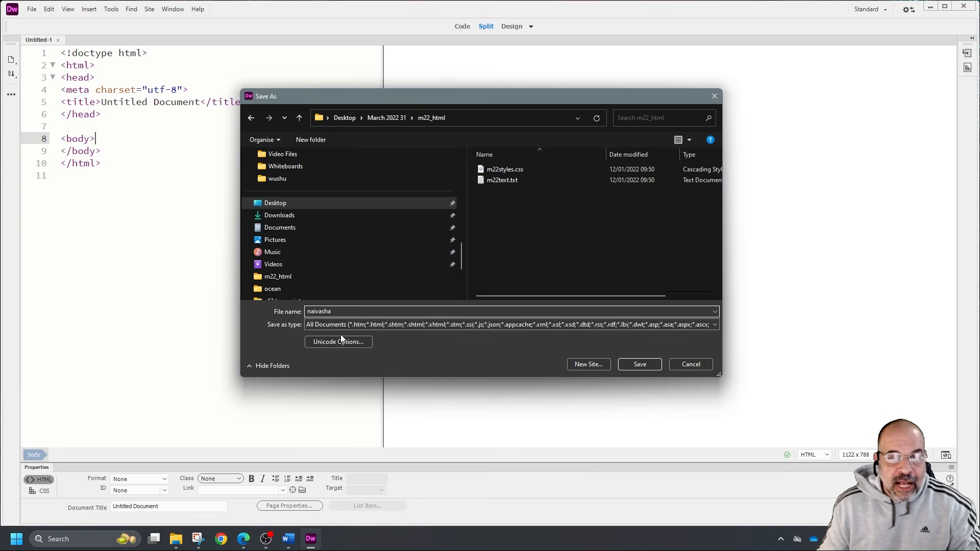
pyautogui.click(650, 363)
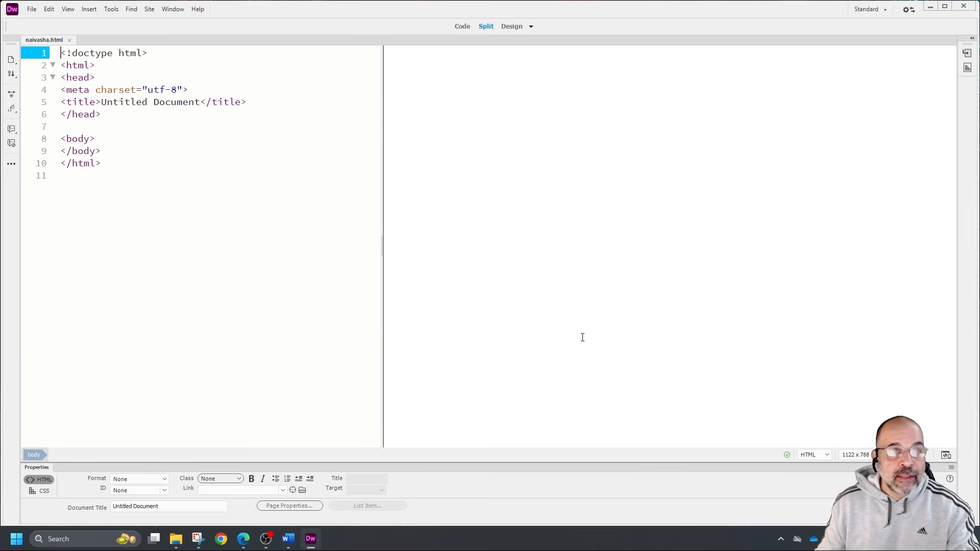
pyautogui.click(496, 158)
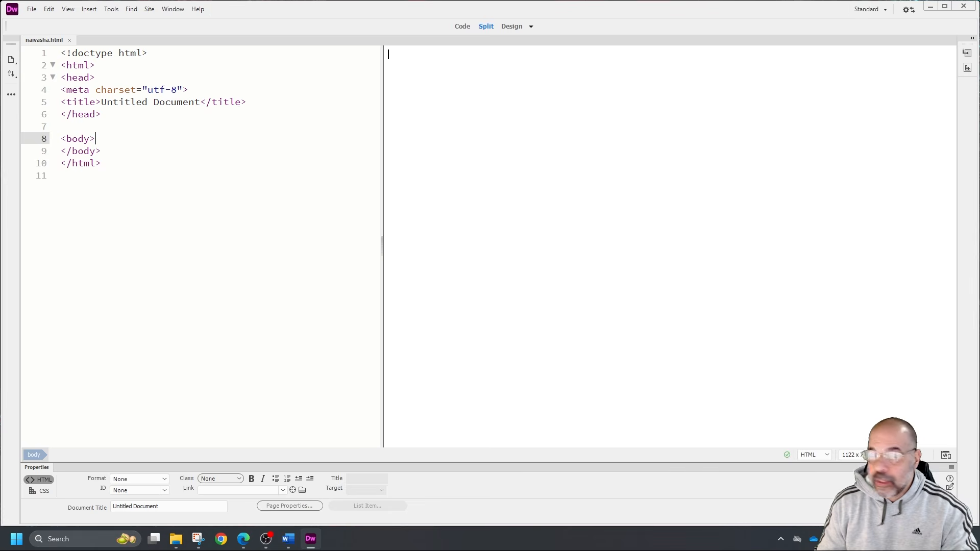
# Switch to the exam paper in Edge and draw pen lines extending the row and column divisions of the table diagram
pyautogui.hotkey('alt', 'Tab')
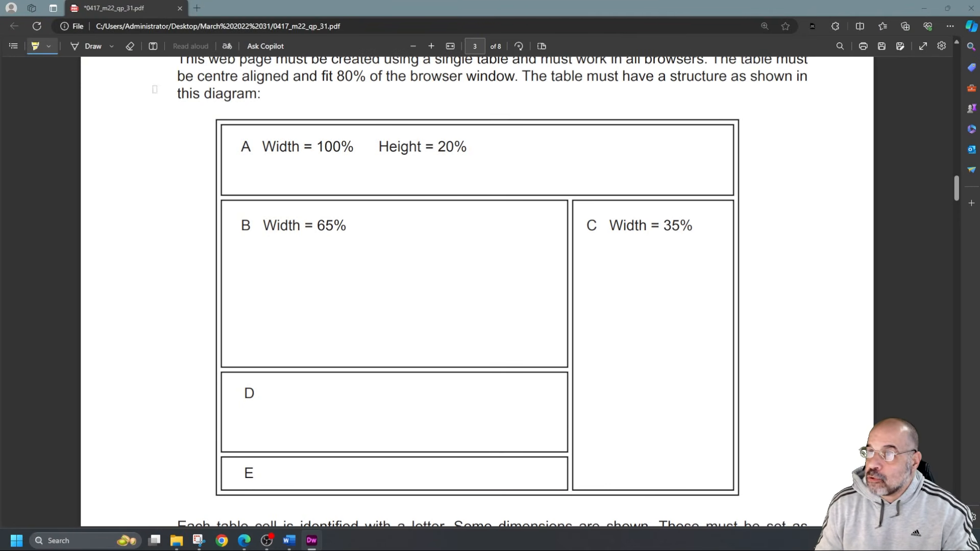
pyautogui.click(82, 51)
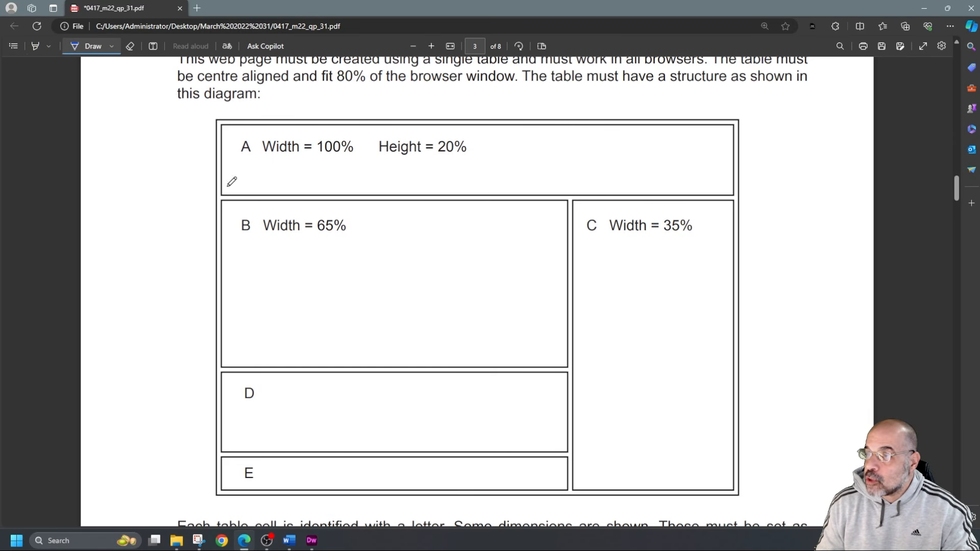
pyautogui.moveTo(189, 197); pyautogui.dragTo(225, 196)
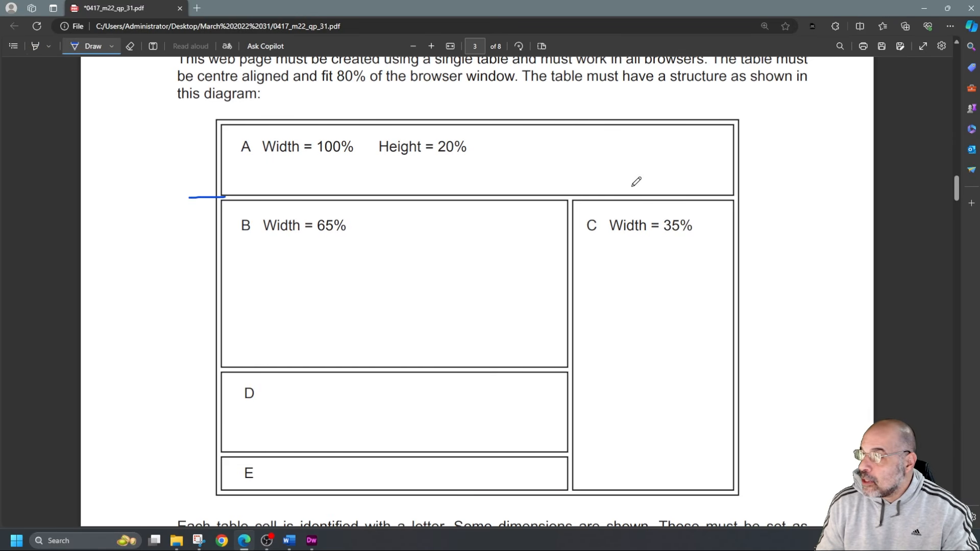
pyautogui.moveTo(733, 201); pyautogui.dragTo(758, 201)
pyautogui.moveTo(189, 373); pyautogui.dragTo(240, 372)
pyautogui.moveTo(574, 370); pyautogui.dragTo(774, 355)
pyautogui.moveTo(564, 454); pyautogui.dragTo(780, 441)
pyautogui.moveTo(567, 113)
pyautogui.mouseDown()
pyautogui.moveTo(577, 194)
pyautogui.moveTo(570, 224)
pyautogui.mouseUp()
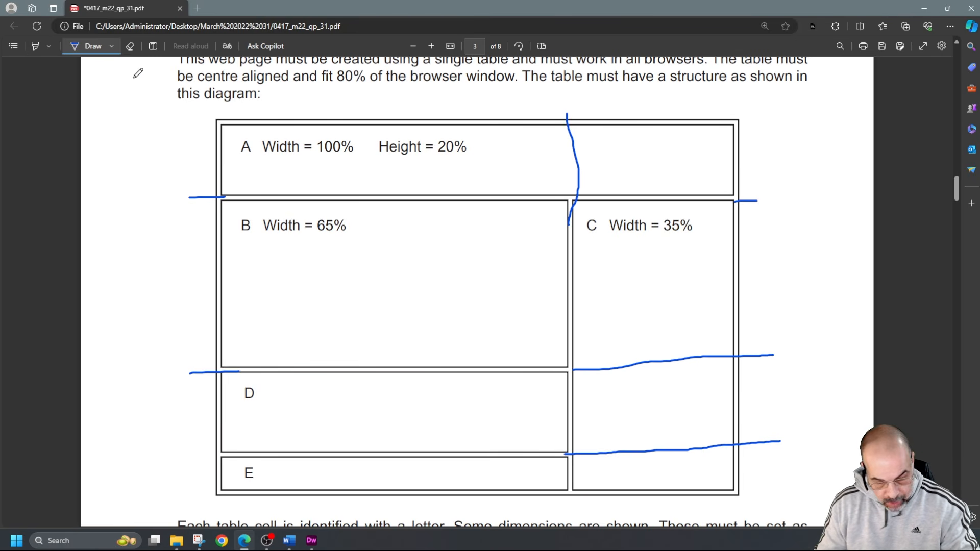
# Erase the pen lines drawn over the table diagram
pyautogui.click(113, 46)
pyautogui.click(130, 47)
pyautogui.moveTo(207, 133)
pyautogui.mouseDown()
pyautogui.moveTo(258, 380)
pyautogui.moveTo(235, 375)
pyautogui.moveTo(640, 478)
pyautogui.moveTo(558, 175)
pyautogui.moveTo(715, 181)
pyautogui.moveTo(751, 201)
pyautogui.mouseUp()
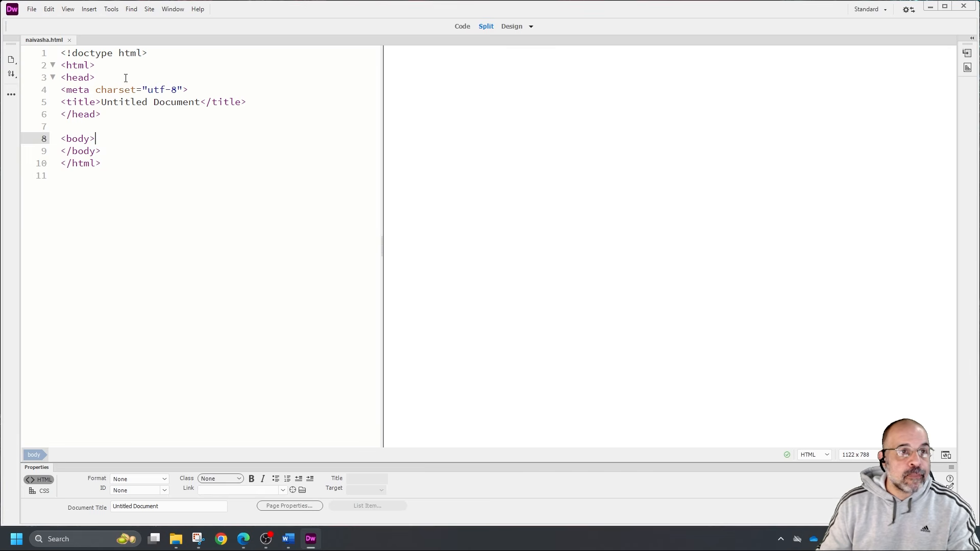
# In Dreamweaver, insert a table with 4 rows, 2 columns, 80 percent width and a 1 pixel border into naivasha.html
pyautogui.click(89, 10)
pyautogui.click(109, 66)
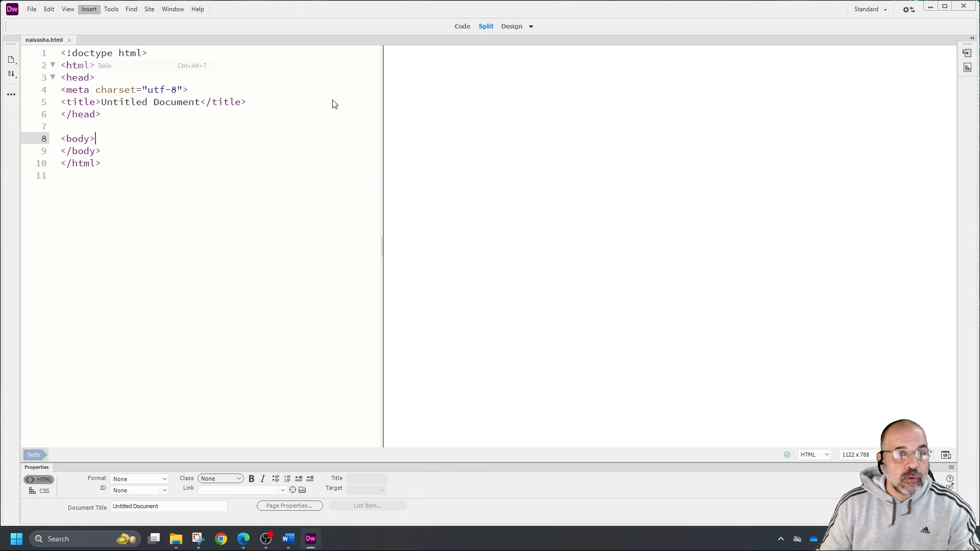
pyautogui.write('4')
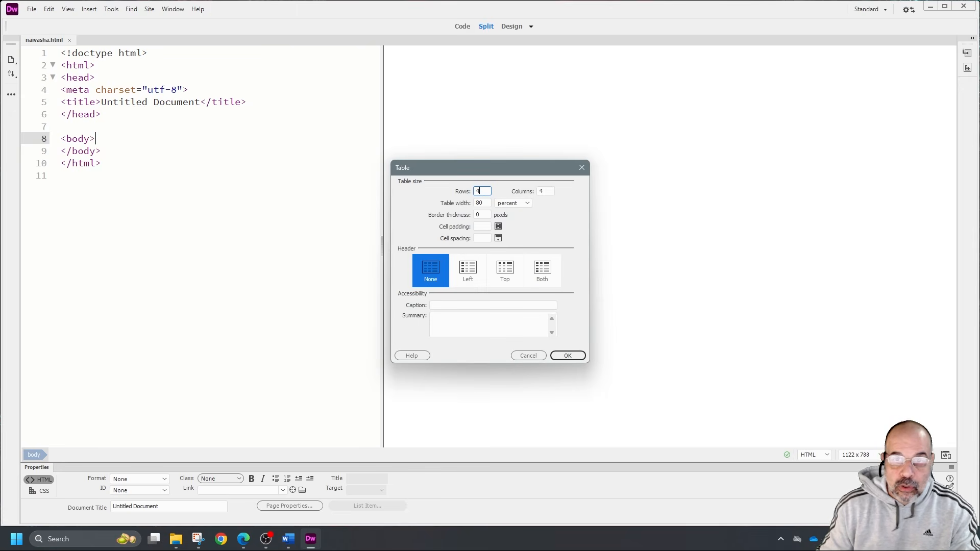
pyautogui.press('Tab')
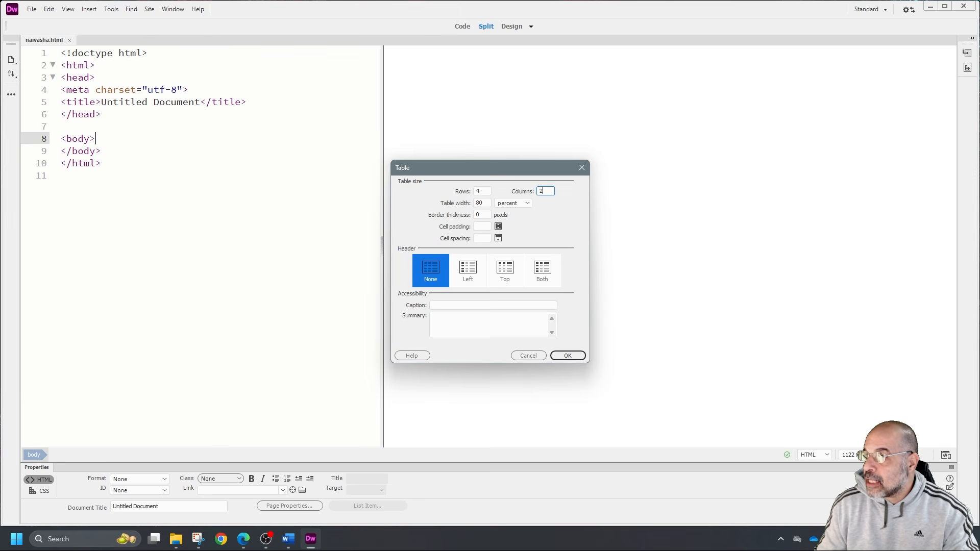
pyautogui.write('2')
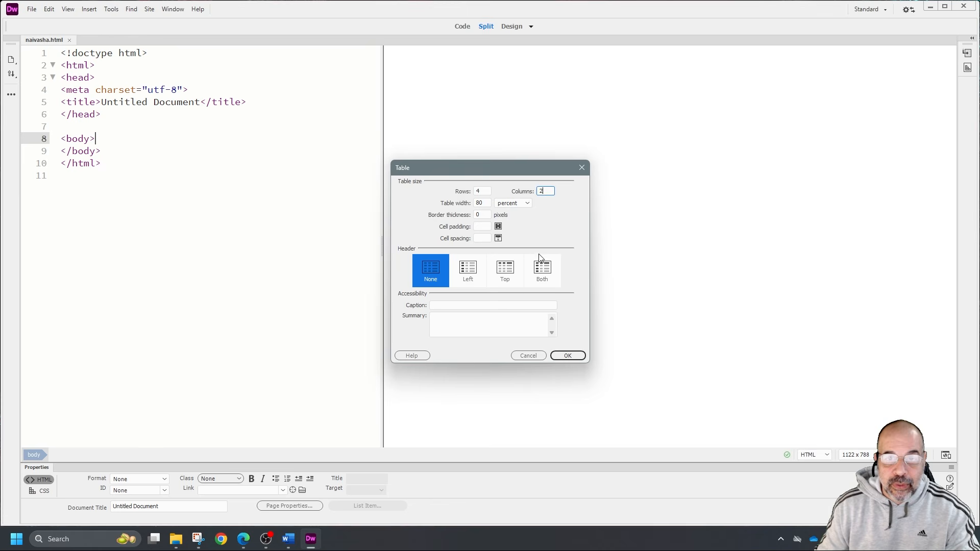
pyautogui.click(488, 204)
pyautogui.doubleClick(485, 203)
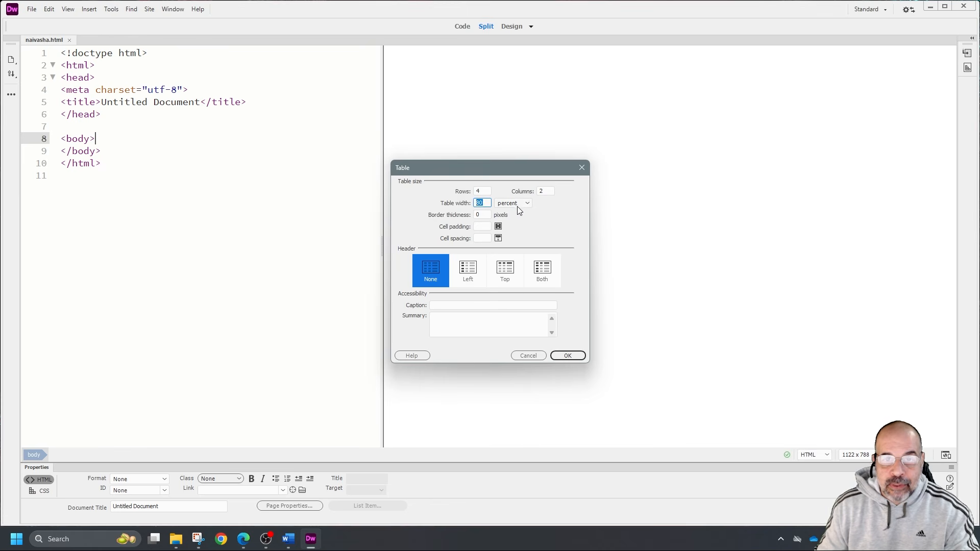
pyautogui.click(483, 215)
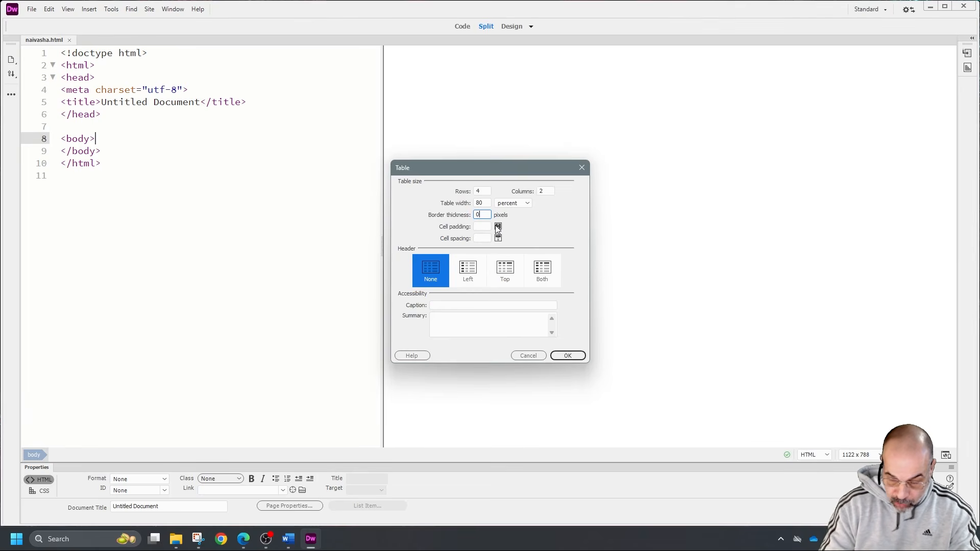
pyautogui.write('1')
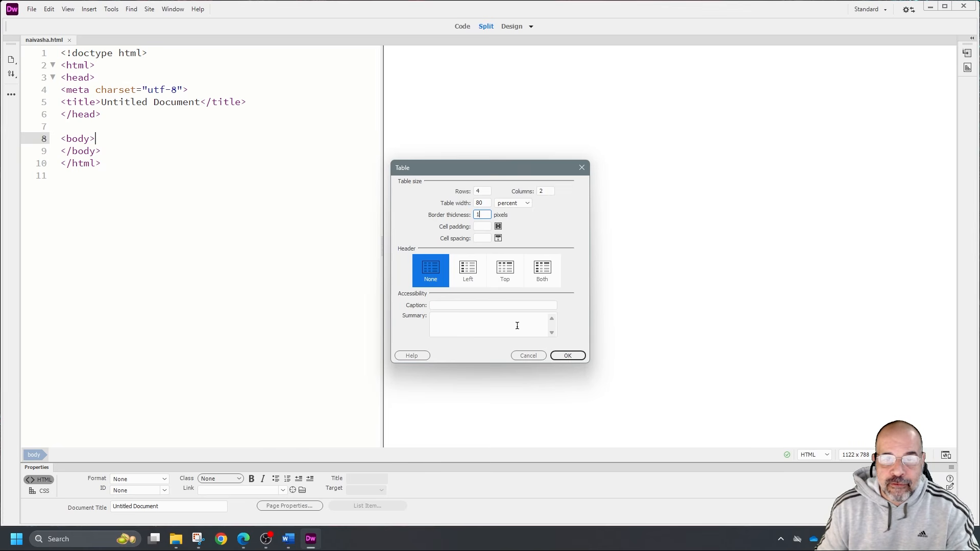
pyautogui.click(567, 355)
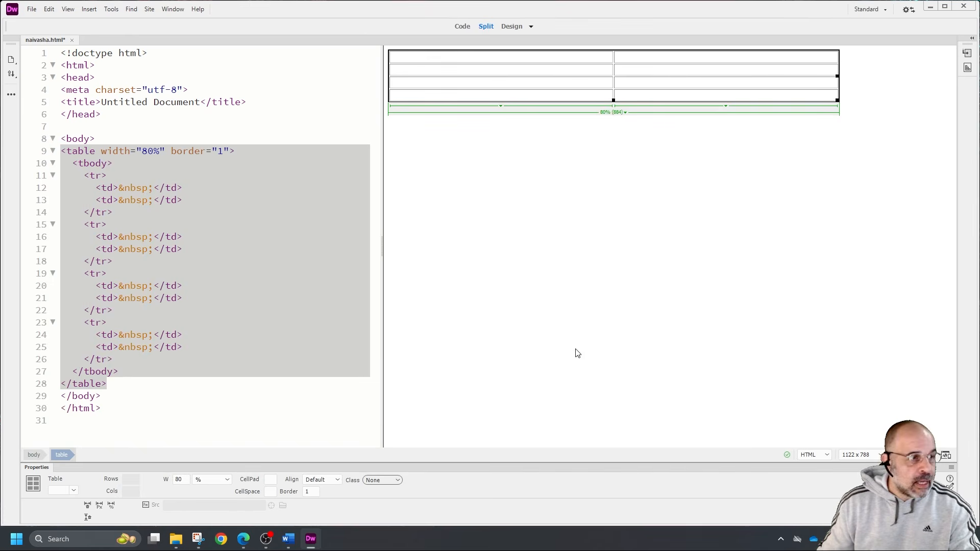
# Set the Windows display scale to 125% in the display settings and return to the maximized Dreamweaver window
pyautogui.click(944, 7)
pyautogui.moveTo(828, 7); pyautogui.dragTo(647, 64)
pyautogui.rightClick(849, 59)
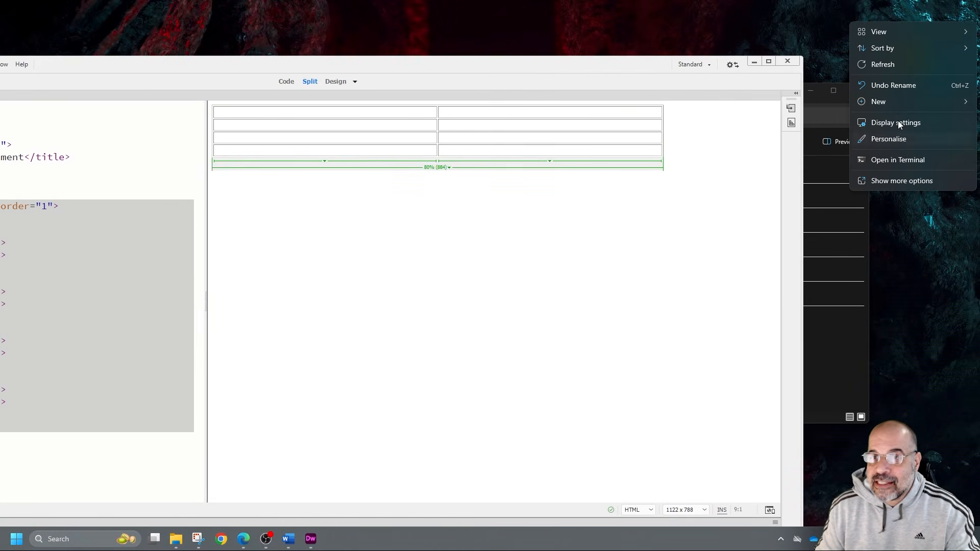
pyautogui.click(905, 125)
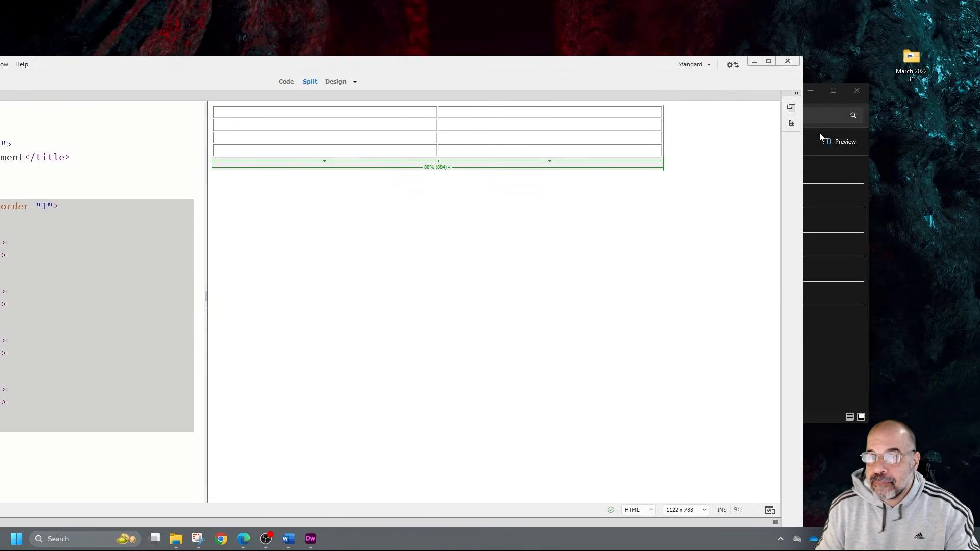
pyautogui.click(540, 136)
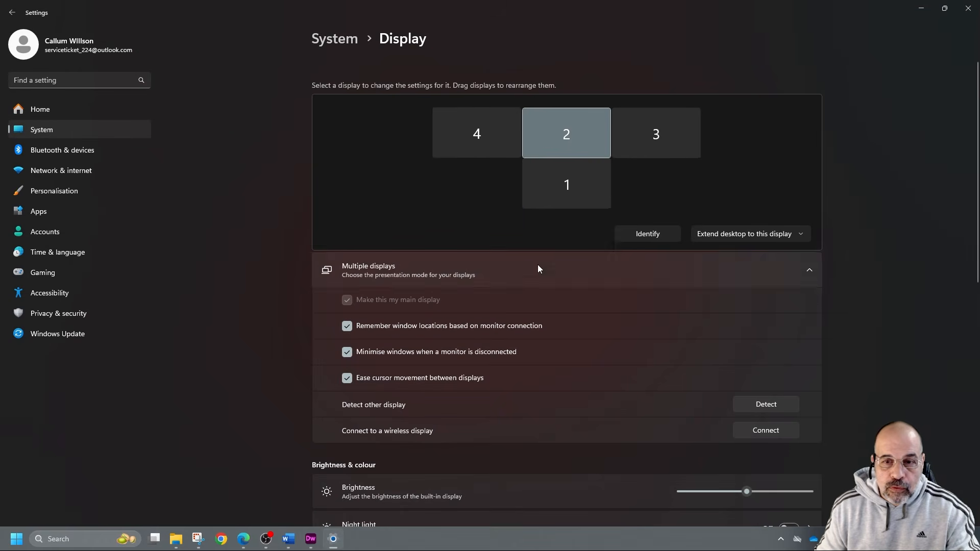
pyautogui.scroll(-2, 664, 317)
pyautogui.scroll(-4, 699, 334)
pyautogui.click(748, 384)
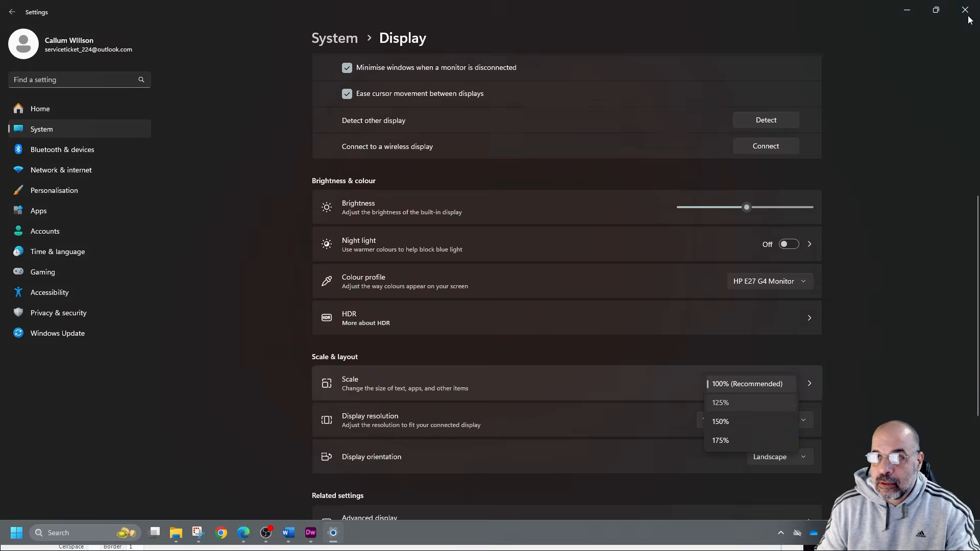
pyautogui.click(720, 403)
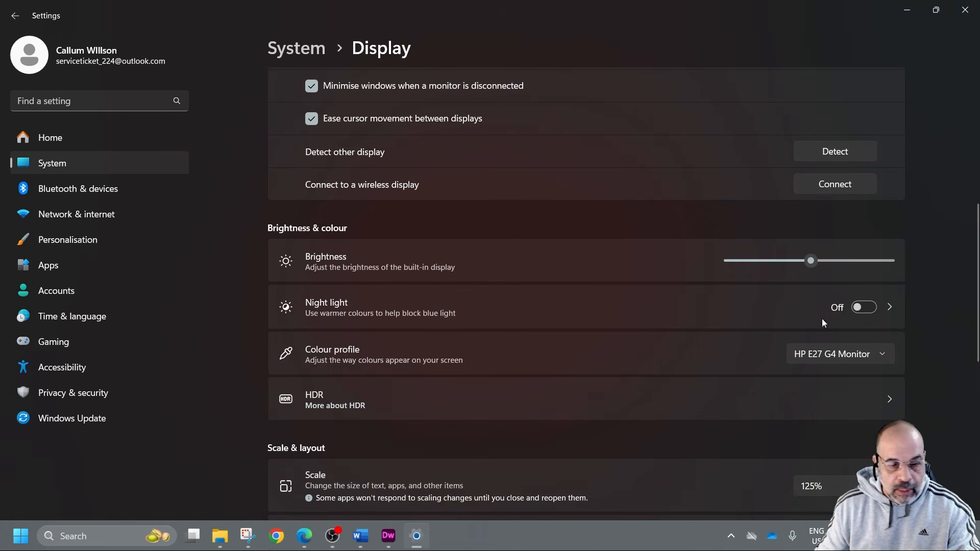
pyautogui.click(965, 9)
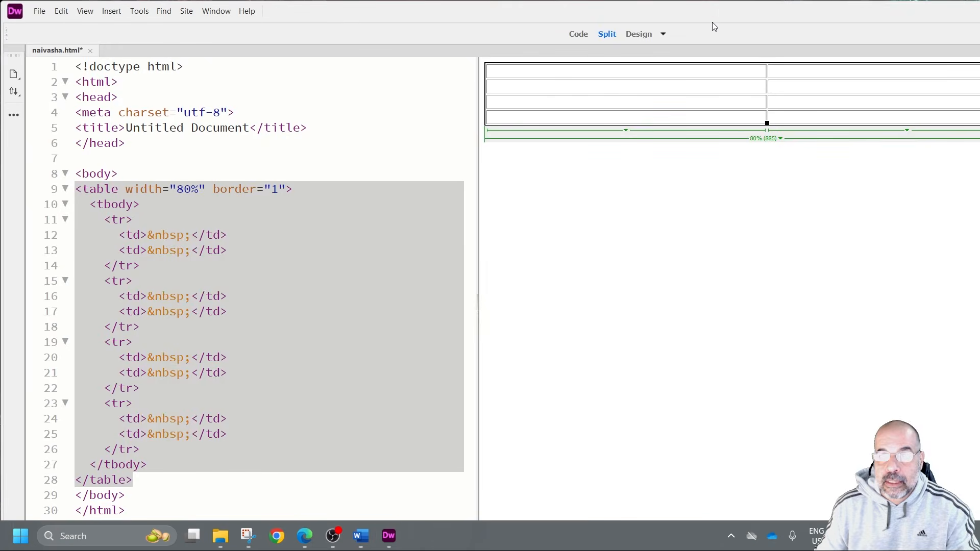
pyautogui.doubleClick(720, 8)
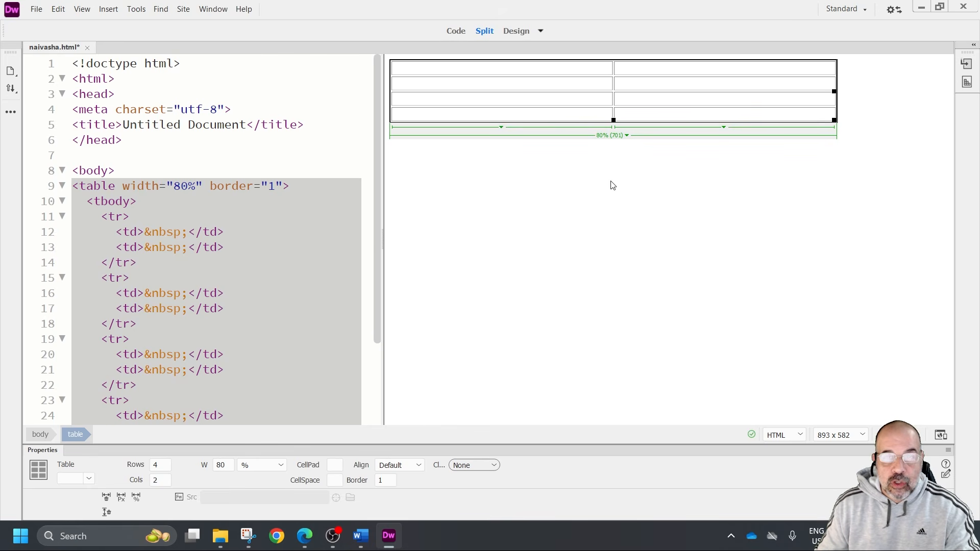
# Select the whole table in naivasha.html and set its alignment to Center
pyautogui.click(629, 211)
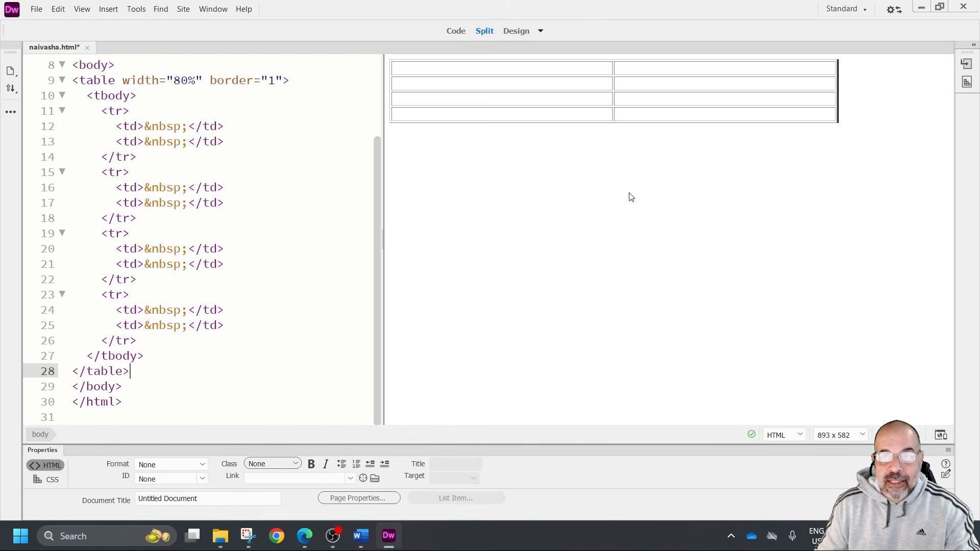
pyautogui.click(568, 116)
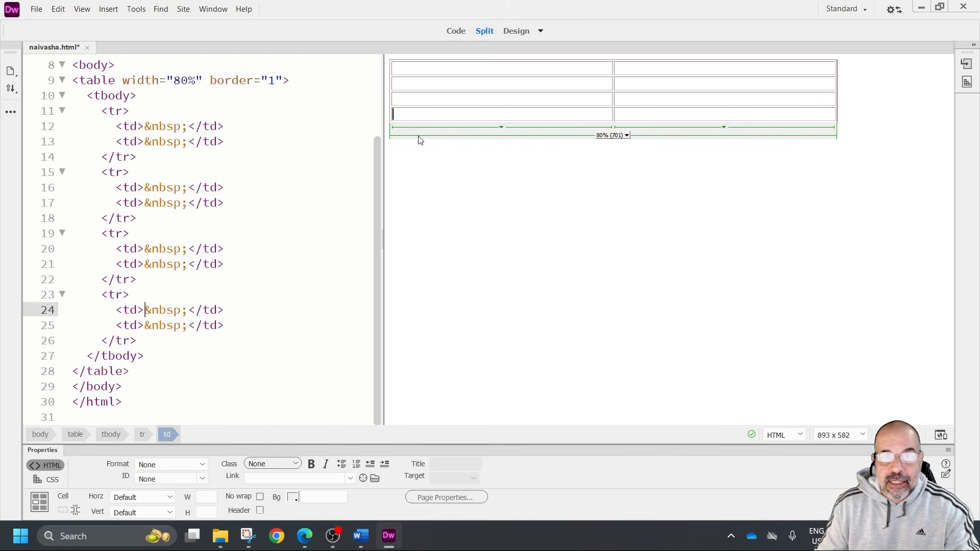
pyautogui.click(563, 139)
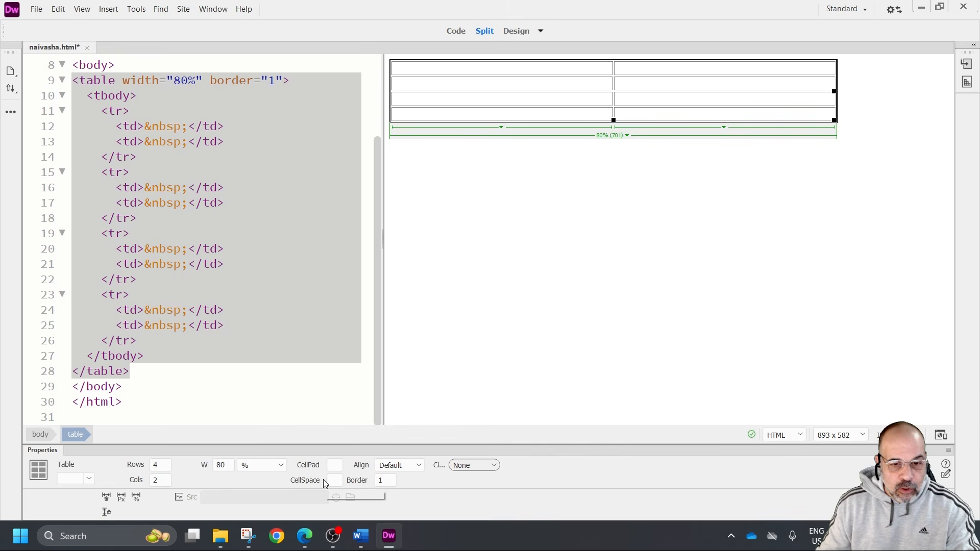
pyautogui.click(422, 465)
pyautogui.click(407, 496)
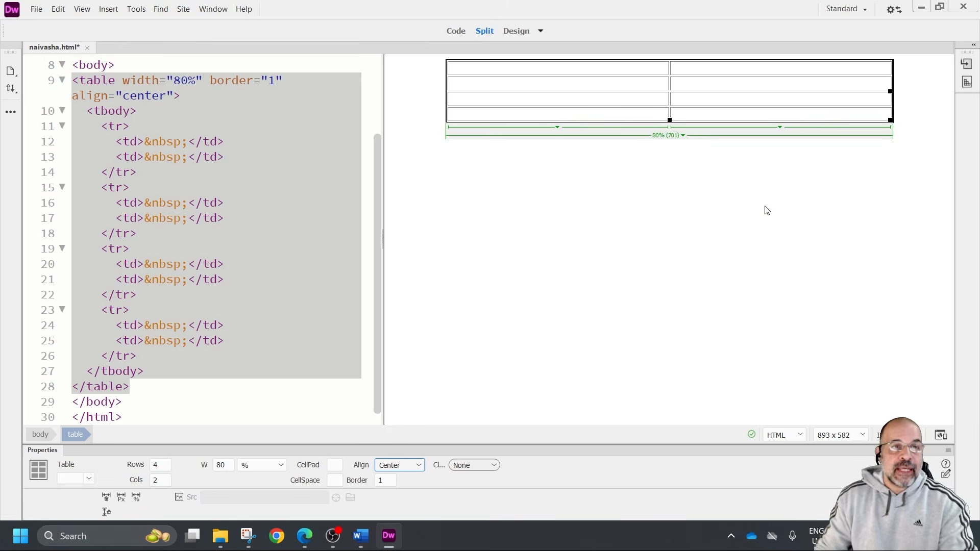
pyautogui.click(127, 81)
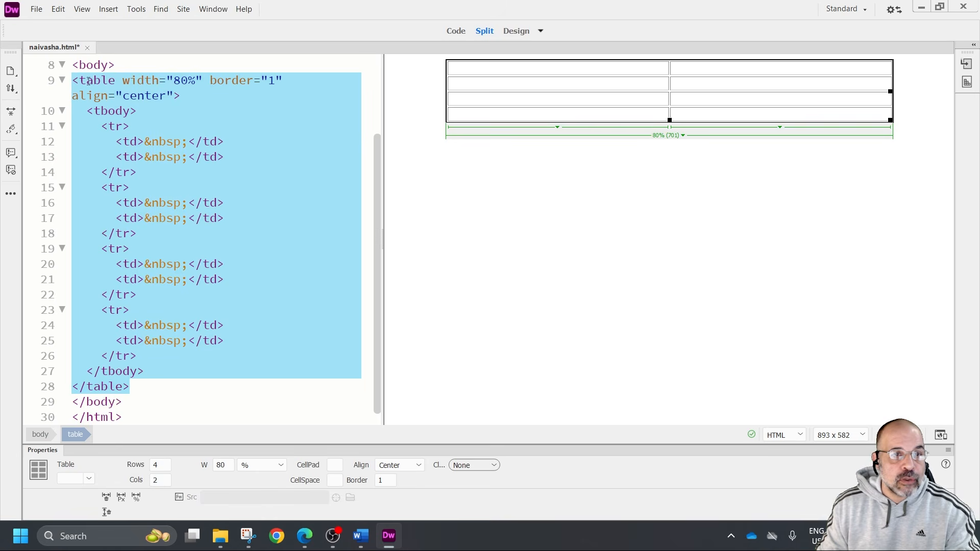
pyautogui.click(582, 186)
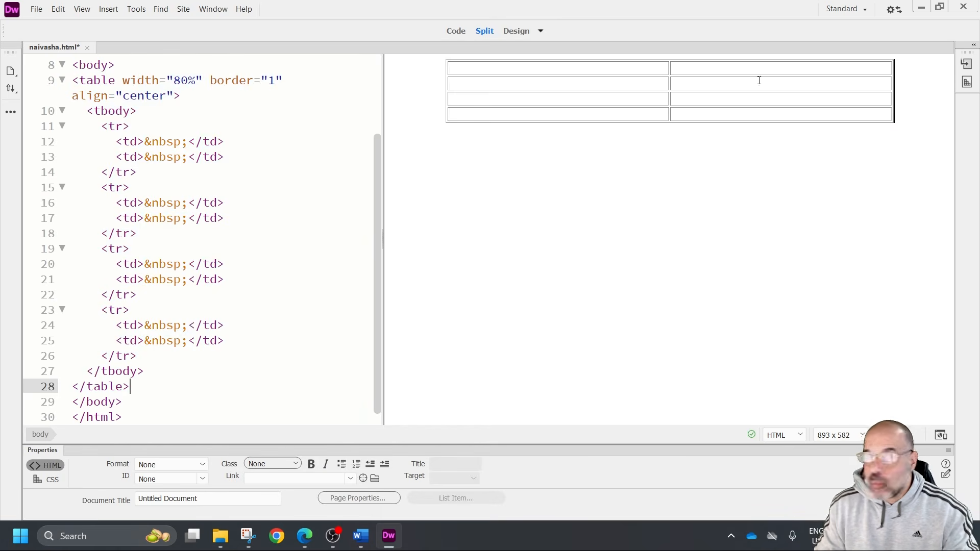
# Merge the two cells of the table's first row into one cell
pyautogui.click(621, 70)
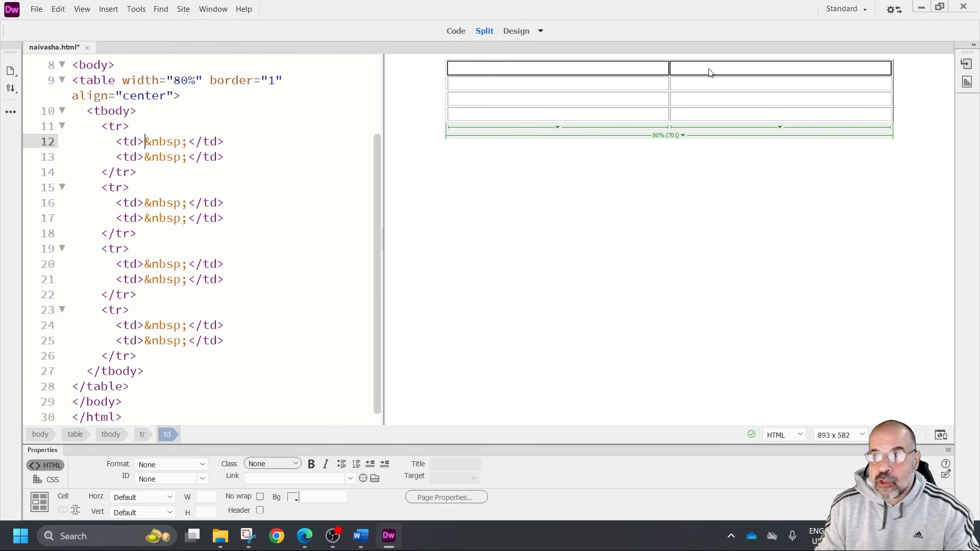
pyautogui.keyDown('shift'); pyautogui.click(711, 69); pyautogui.keyUp('shift')
pyautogui.click(63, 510)
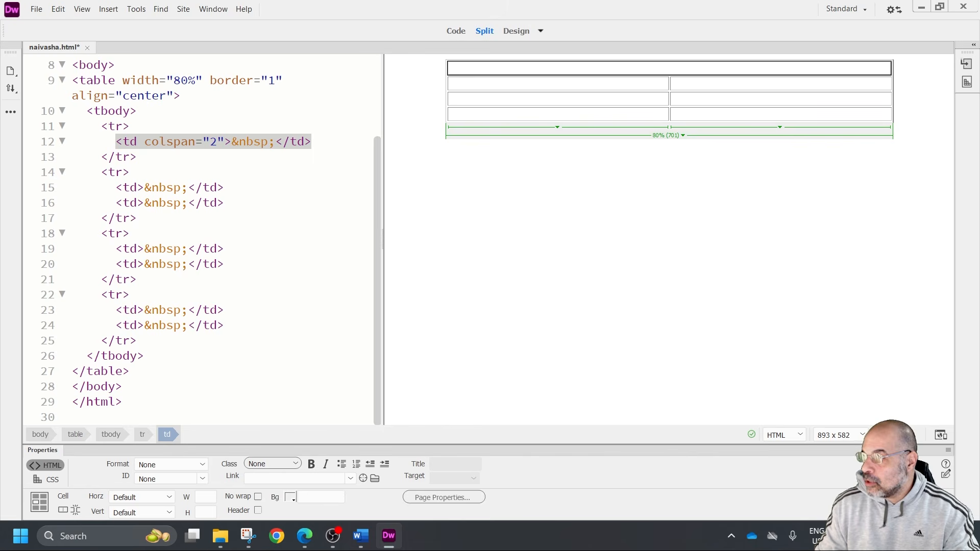
# Merge the three second-column cells in rows 2 to 4 into one cell
pyautogui.moveTo(743, 84); pyautogui.dragTo(739, 114)
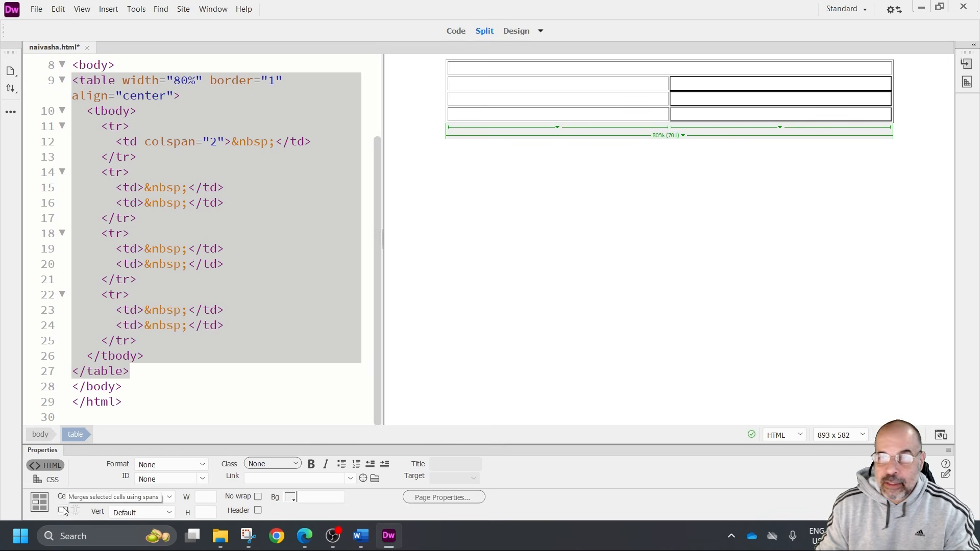
pyautogui.rightClick(780, 102)
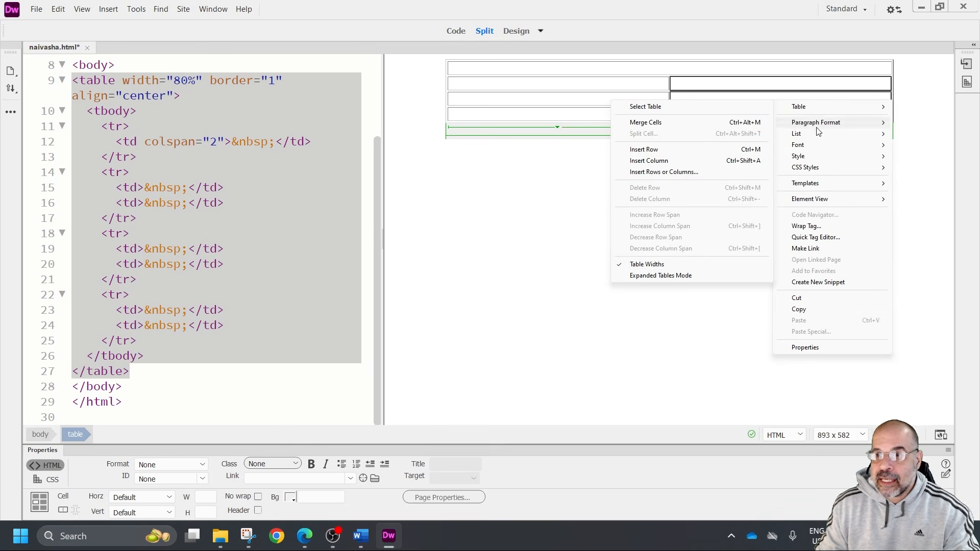
pyautogui.moveTo(803, 109)
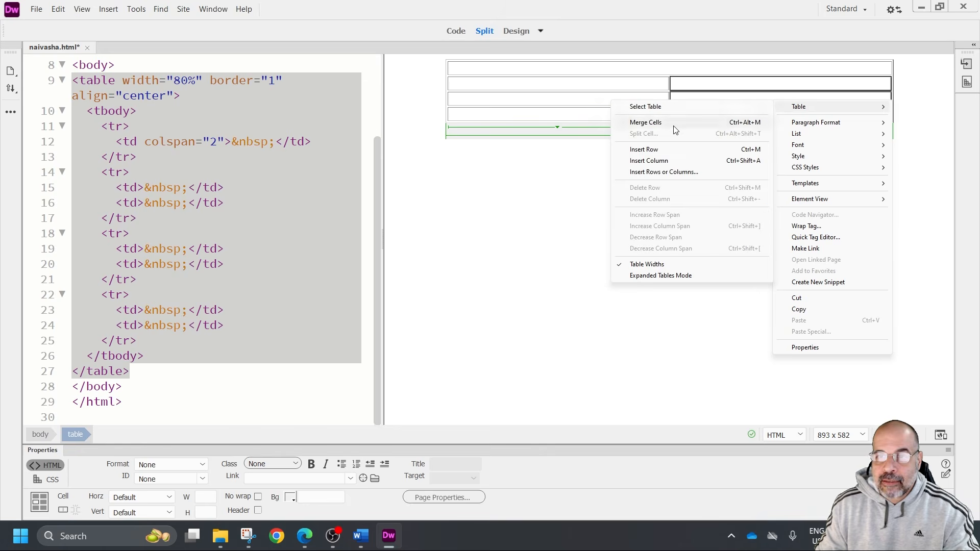
pyautogui.click(646, 123)
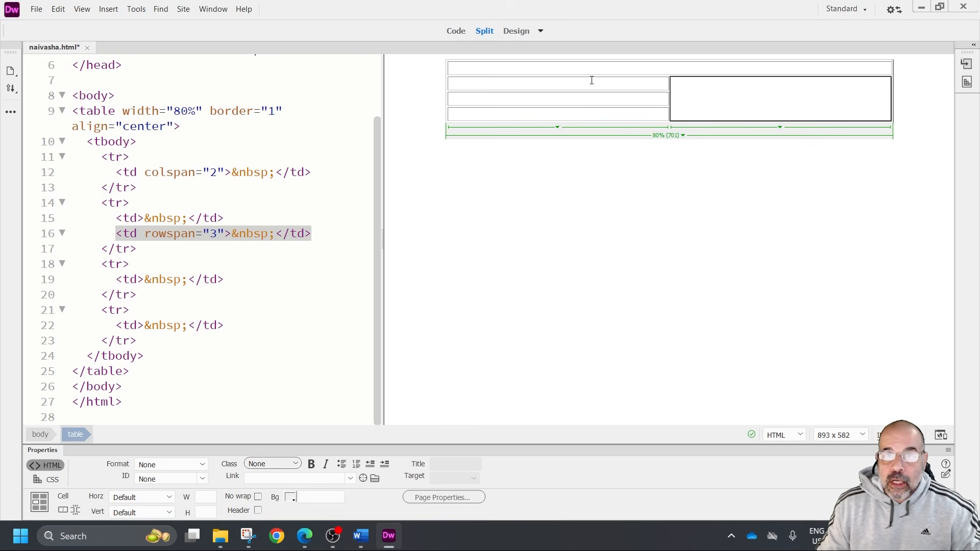
# In the code, give the merged first-row cell a width of 100% and a height of 20%
pyautogui.click(569, 66)
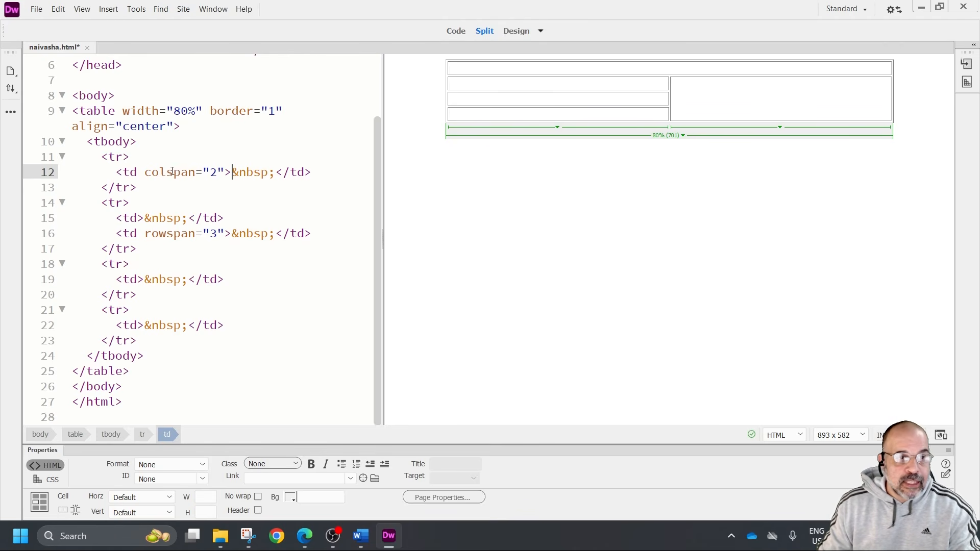
pyautogui.click(228, 172)
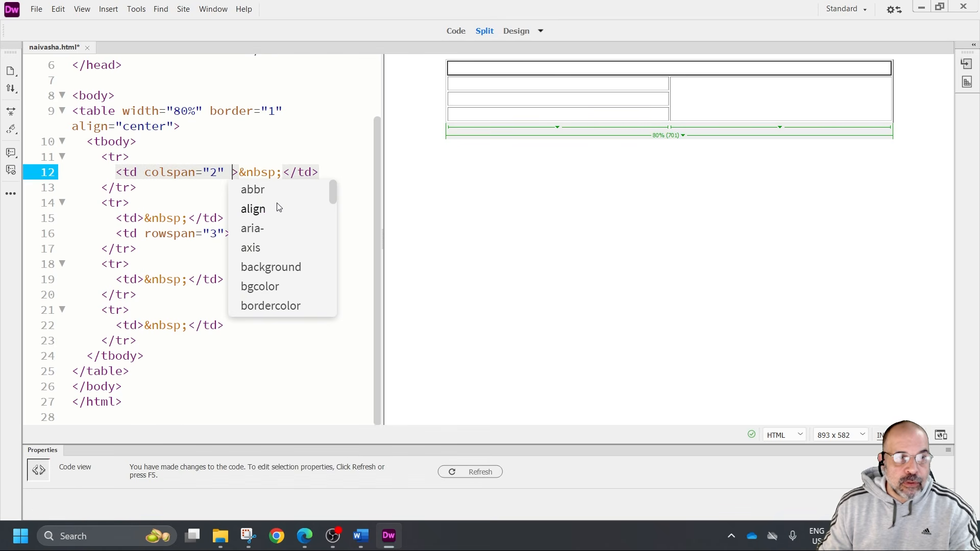
pyautogui.write('width')
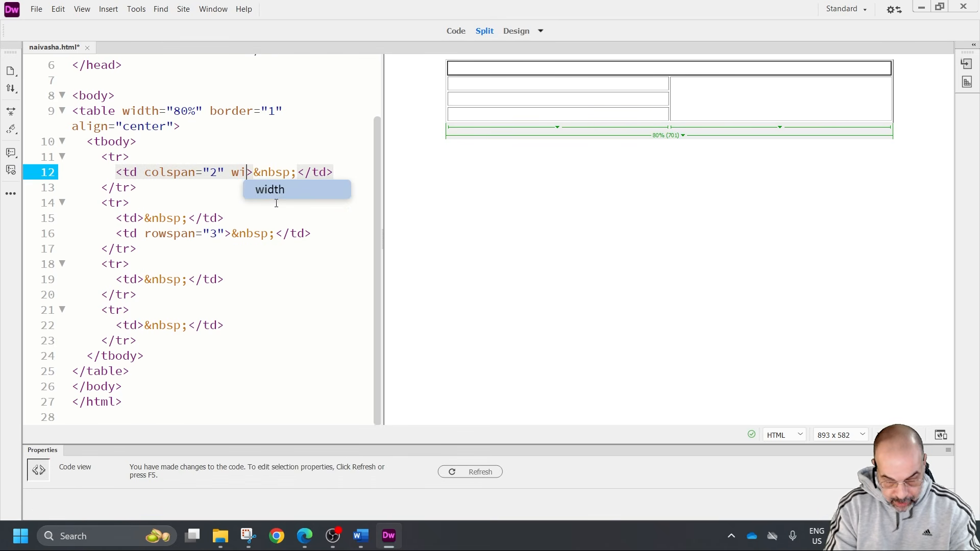
pyautogui.write('=')
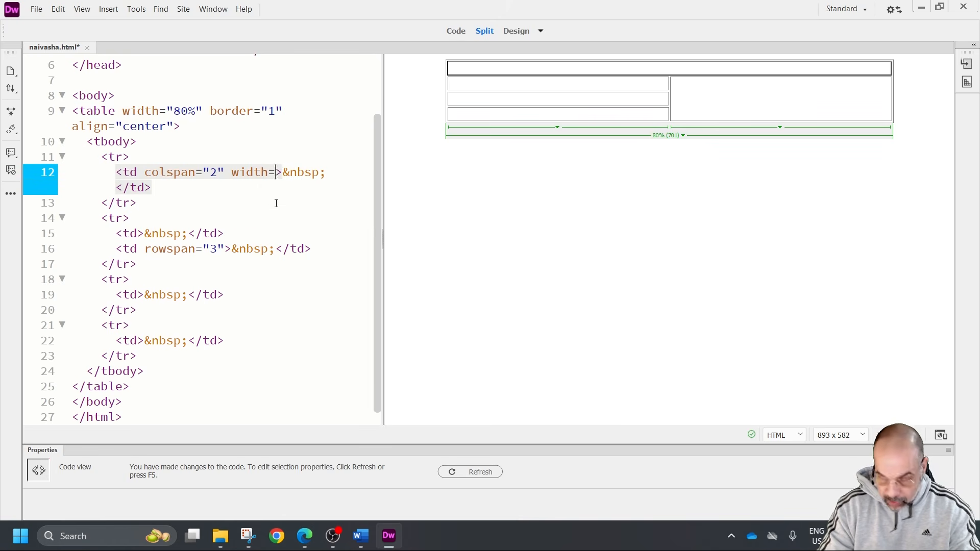
pyautogui.write('"100%"')
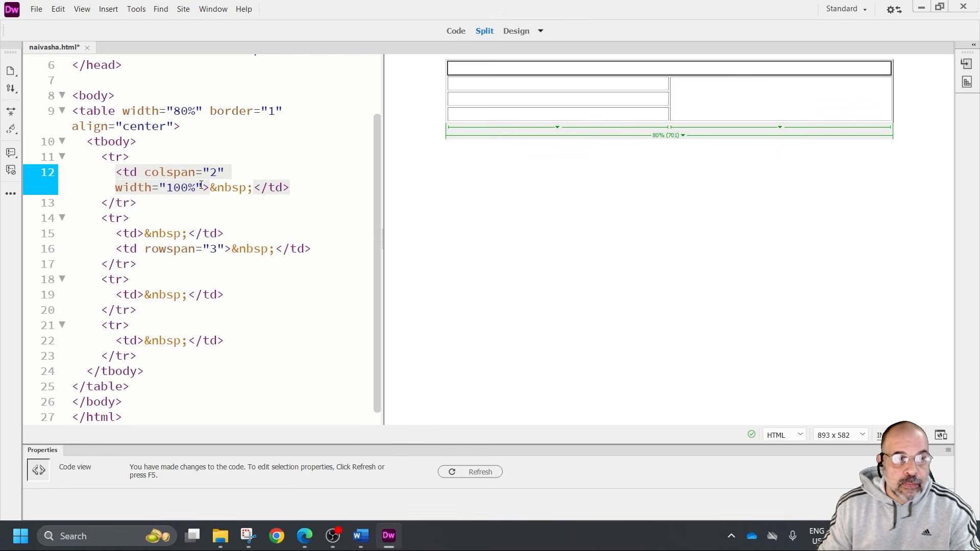
pyautogui.write(' height=')
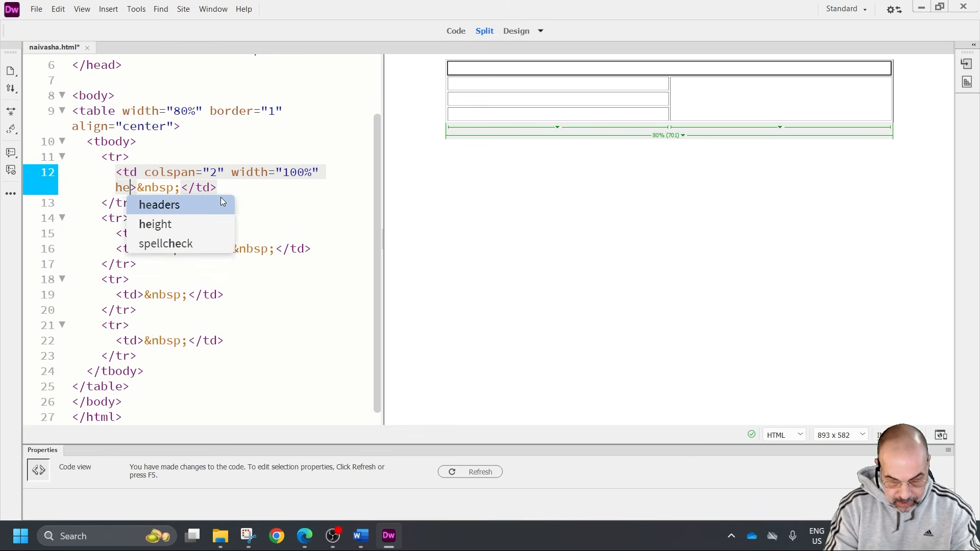
pyautogui.write('"20')
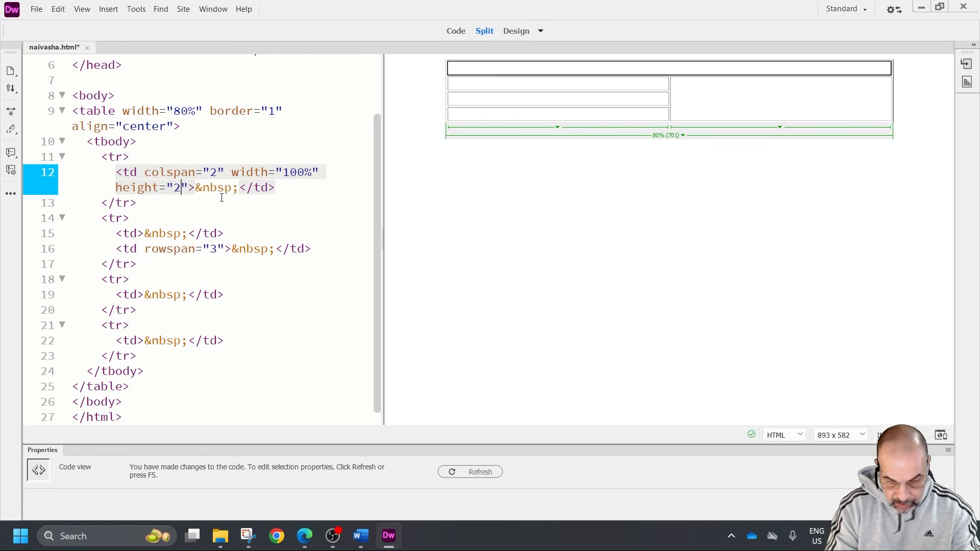
pyautogui.write('%')
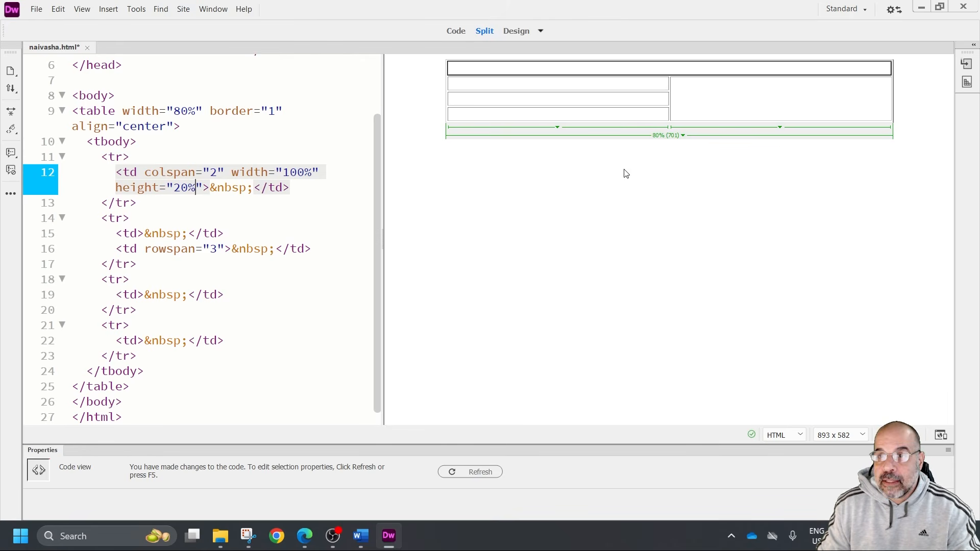
# In the code, give the first cell of the second row a width of 65%
pyautogui.click(602, 81)
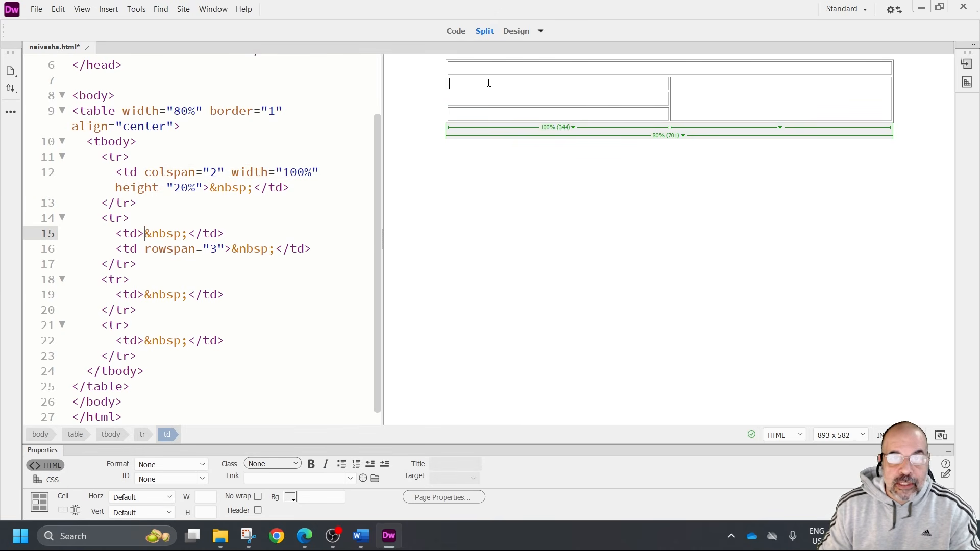
pyautogui.click(137, 234)
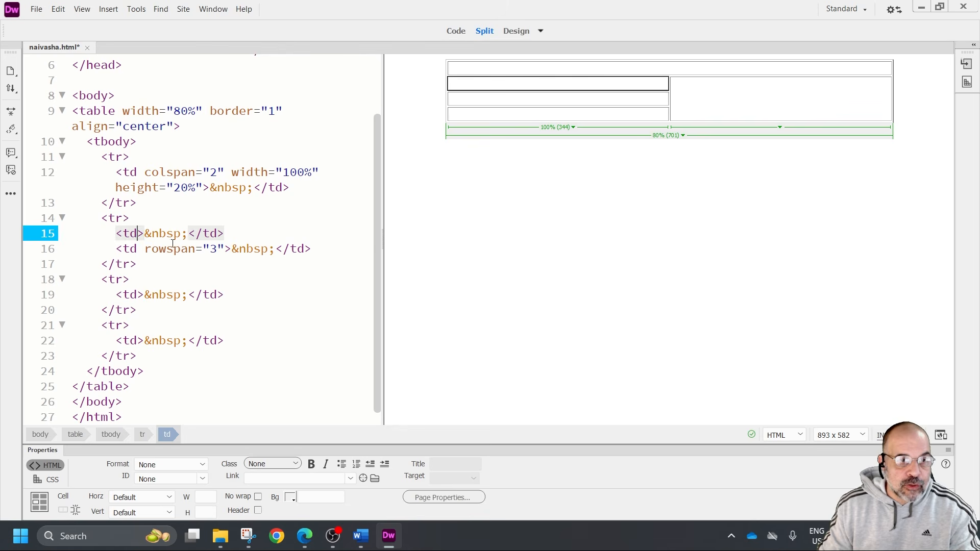
pyautogui.write('width=')
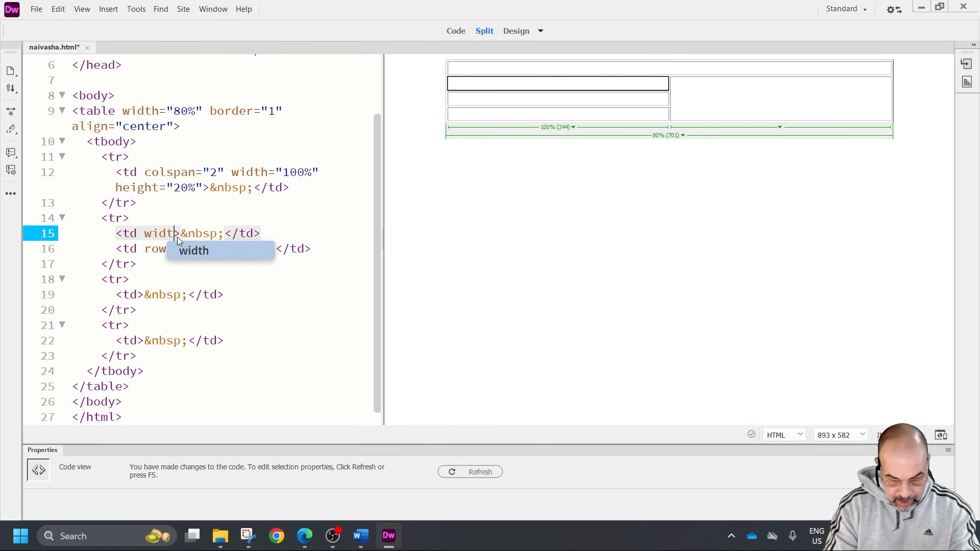
pyautogui.write('"')
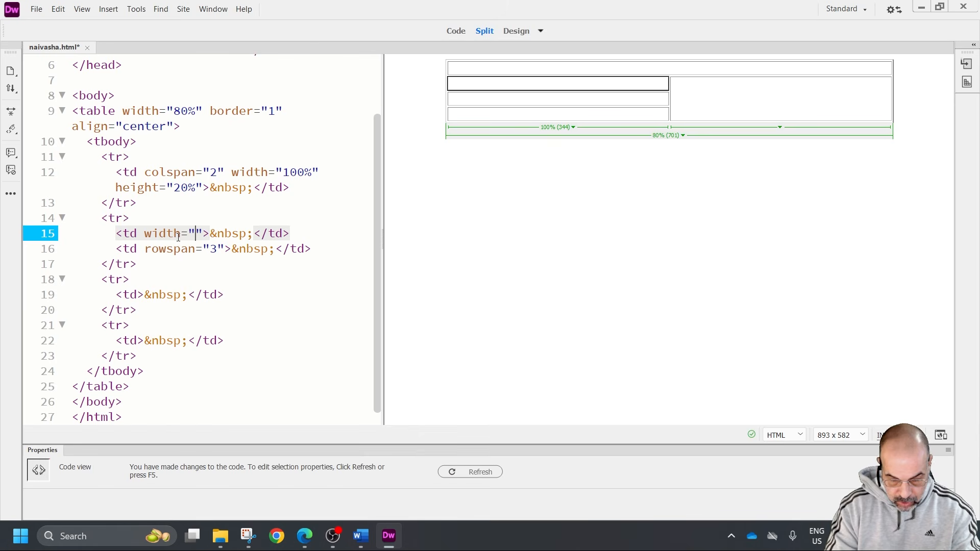
pyautogui.write('65')
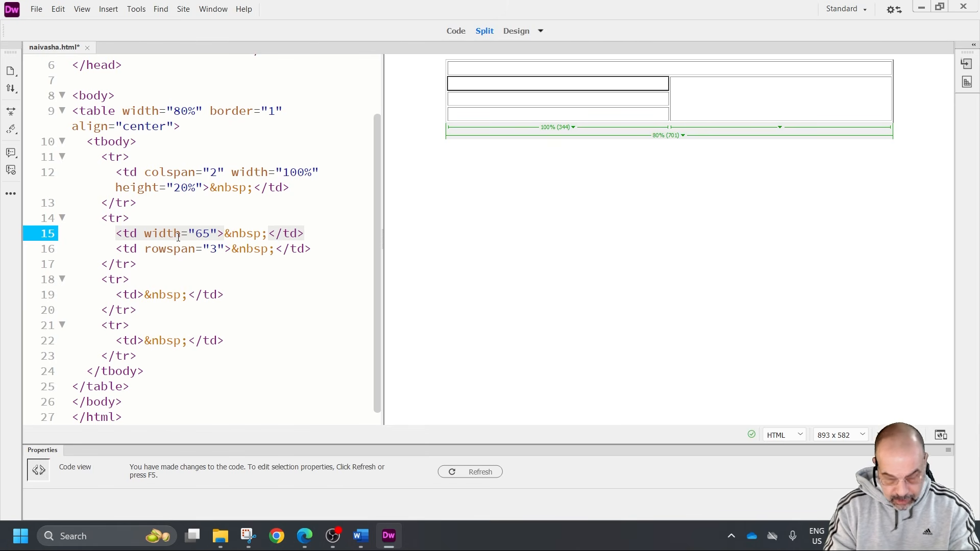
pyautogui.write('%')
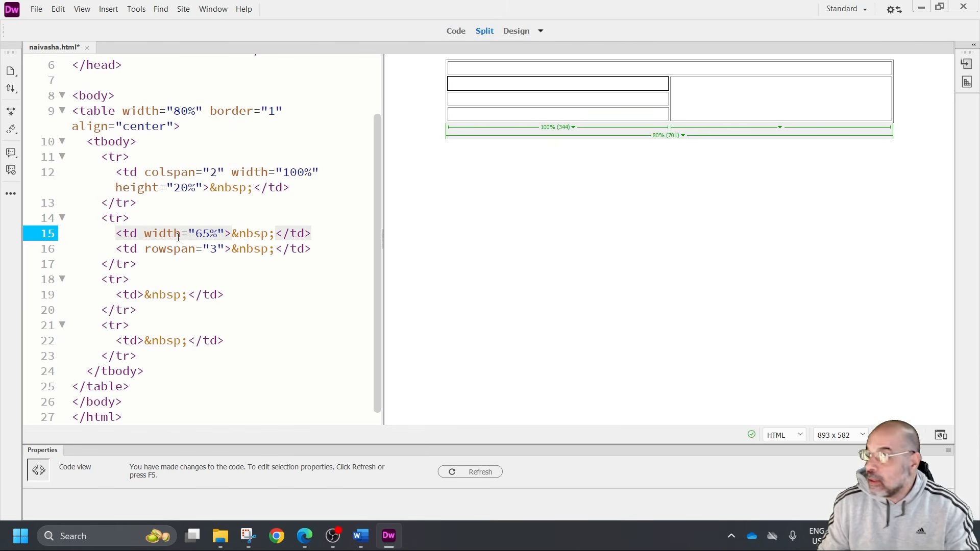
# In the code, give the three-row merged cell in the second column a width of 35%
pyautogui.click(730, 99)
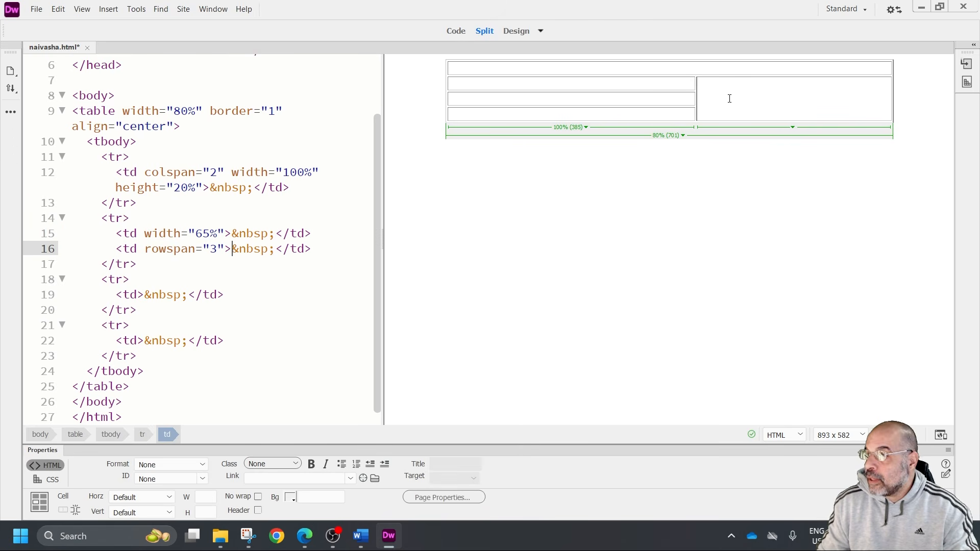
pyautogui.click(226, 250)
pyautogui.write('width=')
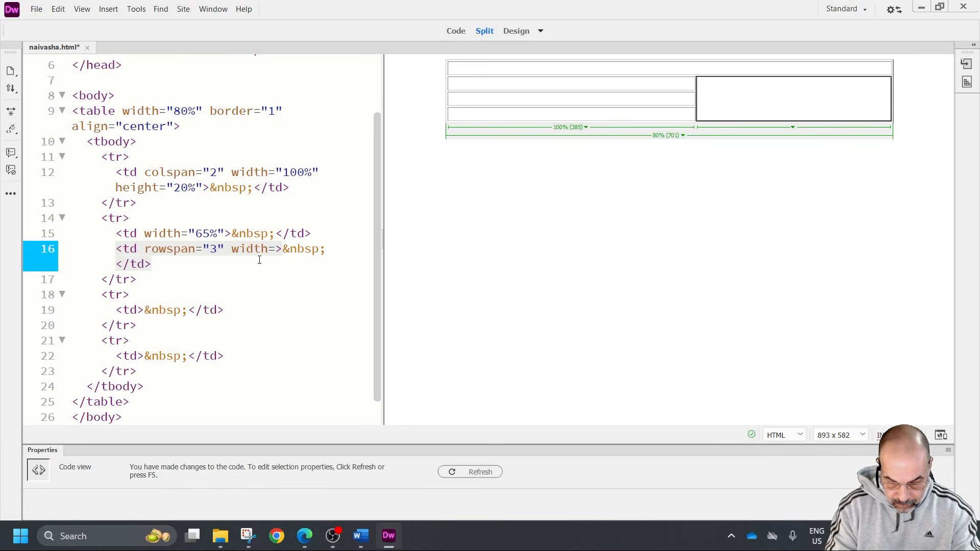
pyautogui.write('"')
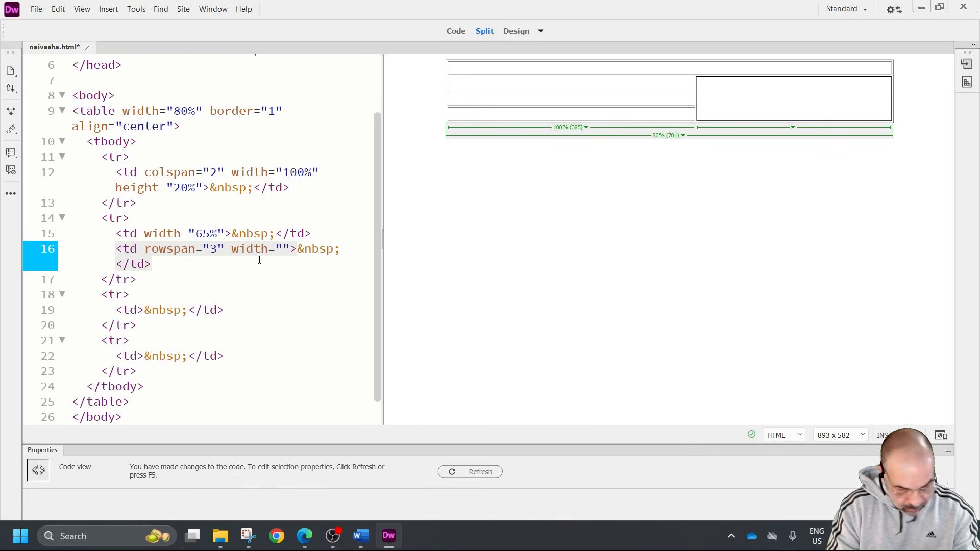
pyautogui.write('35')
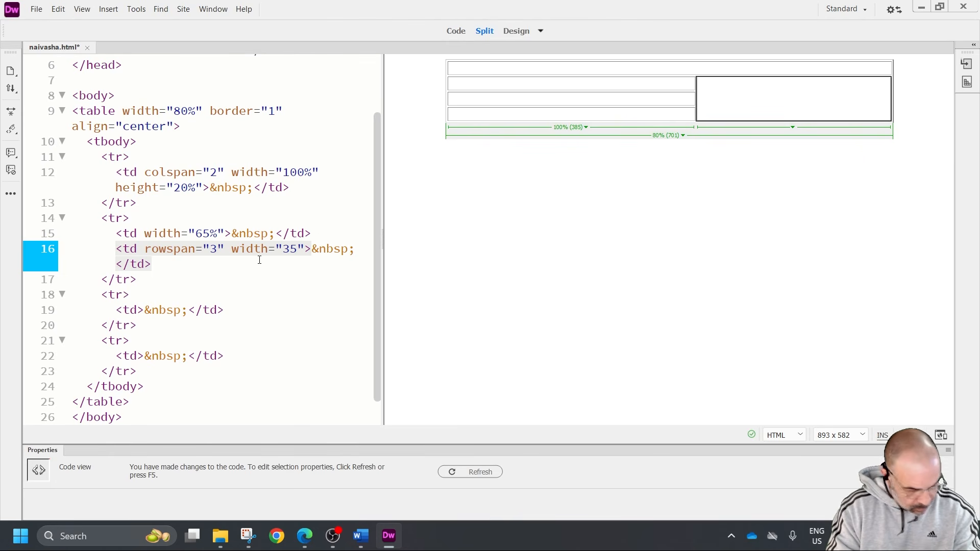
pyautogui.write('%')
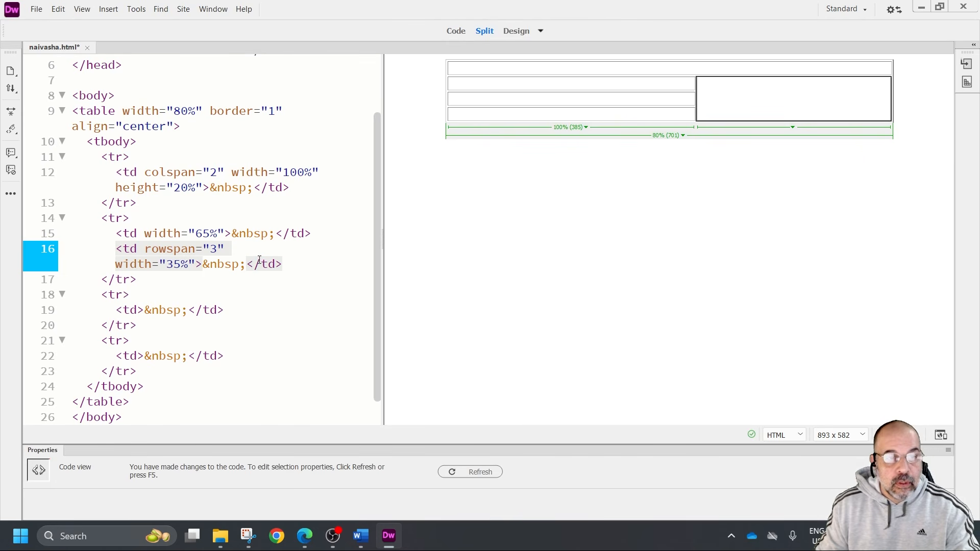
pyautogui.click(697, 105)
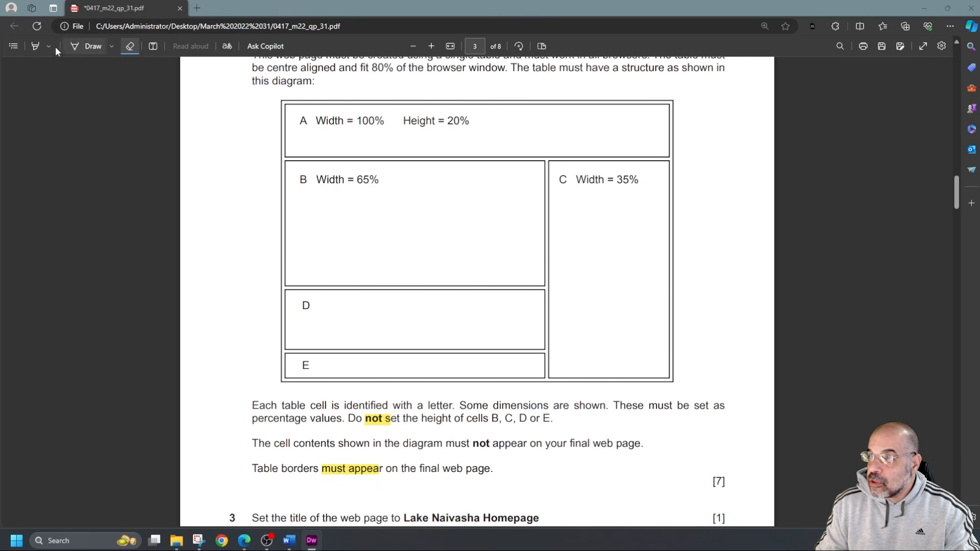
# Switch to the exam paper PDF and highlight the dimensions of cells A, B and C in the table diagram
pyautogui.click(34, 46)
pyautogui.moveTo(335, 122); pyautogui.dragTo(459, 123)
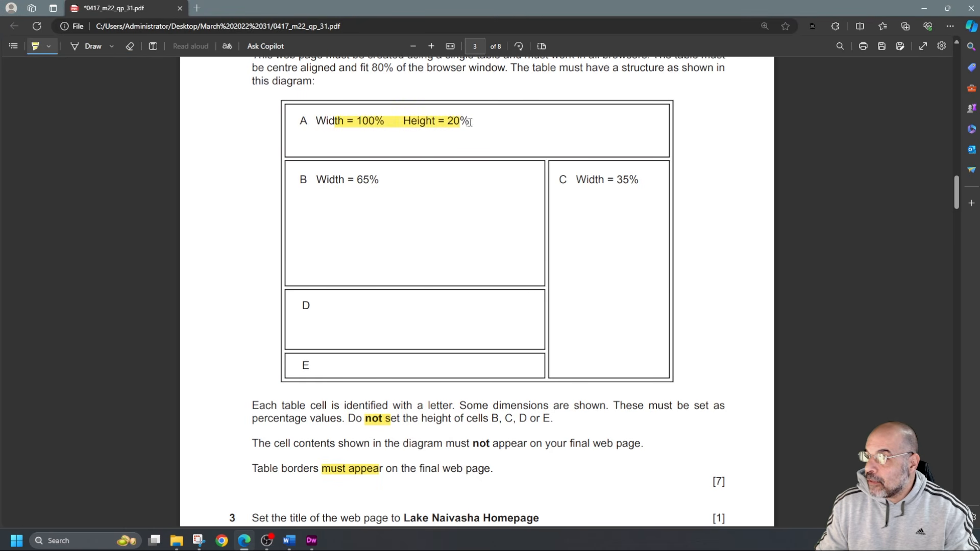
pyautogui.moveTo(338, 180); pyautogui.dragTo(369, 180)
pyautogui.moveTo(589, 180); pyautogui.dragTo(630, 180)
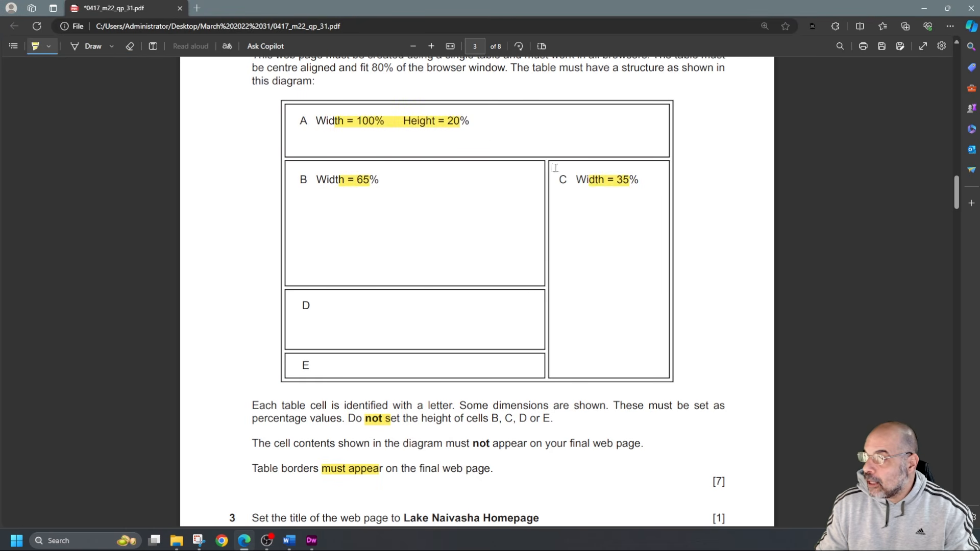
# Highlight "must not appear" in the sentence about the diagram's cell contents below the table
pyautogui.scroll(3, 619, 240)
pyautogui.scroll(-2, 619, 257)
pyautogui.scroll(-1, 619, 258)
pyautogui.scroll(-5, 589, 264)
pyautogui.scroll(2, 587, 263)
pyautogui.moveTo(462, 371); pyautogui.dragTo(525, 370)
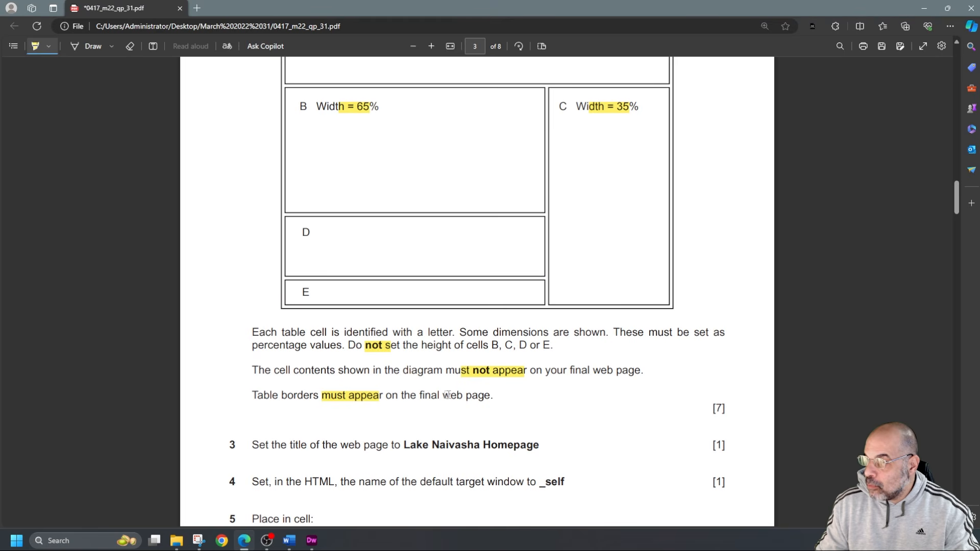
# Highlight "fit 80% of the" and "centre aligned" in the task 2 table requirements
pyautogui.scroll(9, 477, 350)
pyautogui.moveTo(356, 214); pyautogui.dragTo(411, 215)
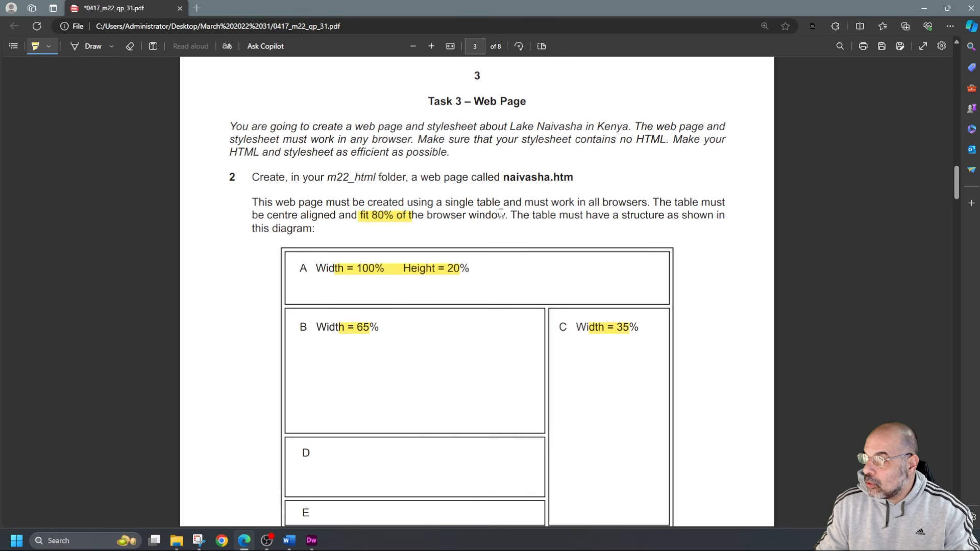
pyautogui.moveTo(266, 215); pyautogui.dragTo(330, 215)
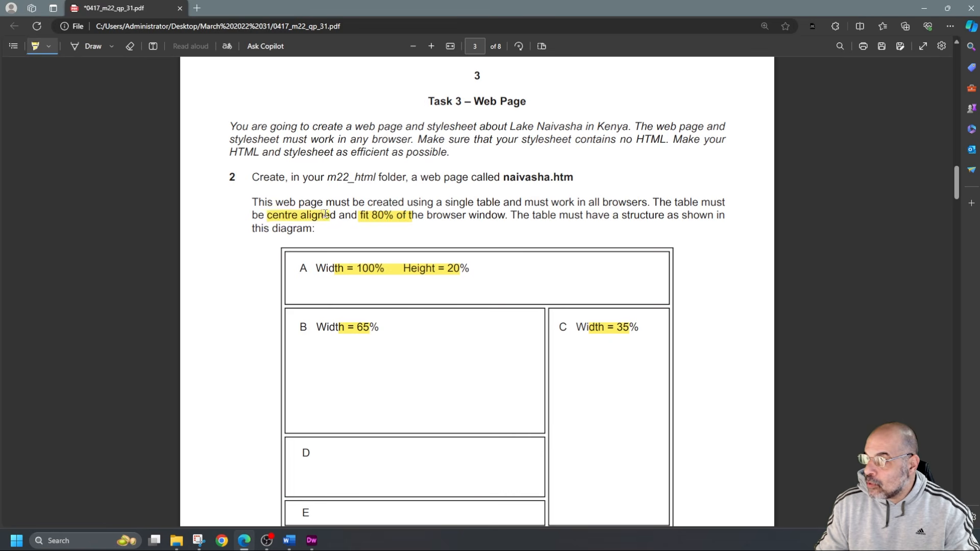
pyautogui.scroll(-10, 437, 325)
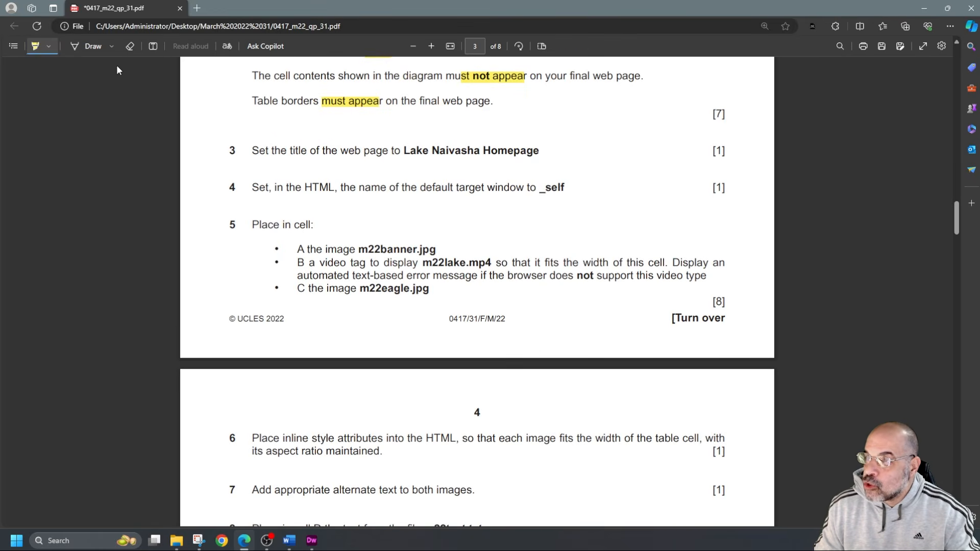
# Turn off highlighting and copy the title text "Lake Naivasha Homepage" from task 3
pyautogui.click(35, 45)
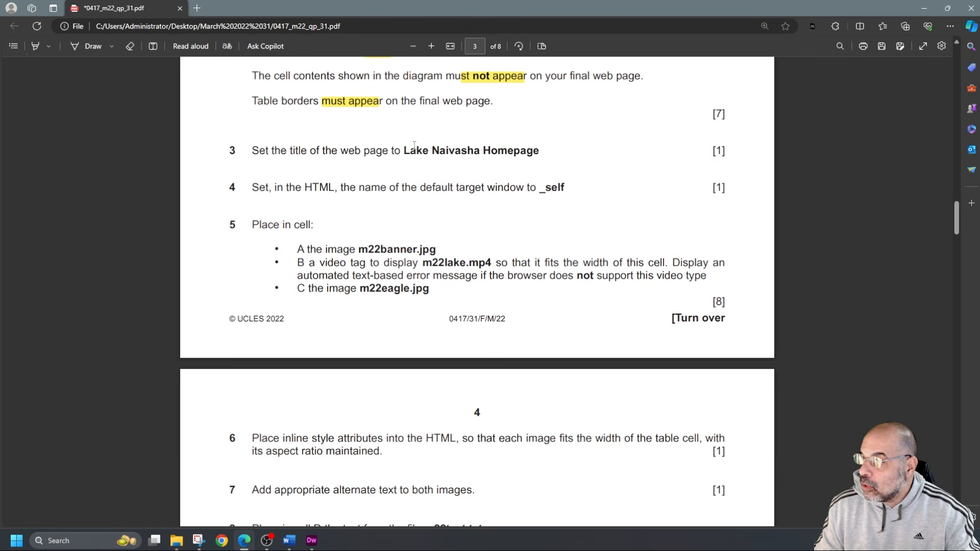
pyautogui.moveTo(404, 150); pyautogui.dragTo(541, 152)
pyautogui.hotkey('ctrl', 'c')
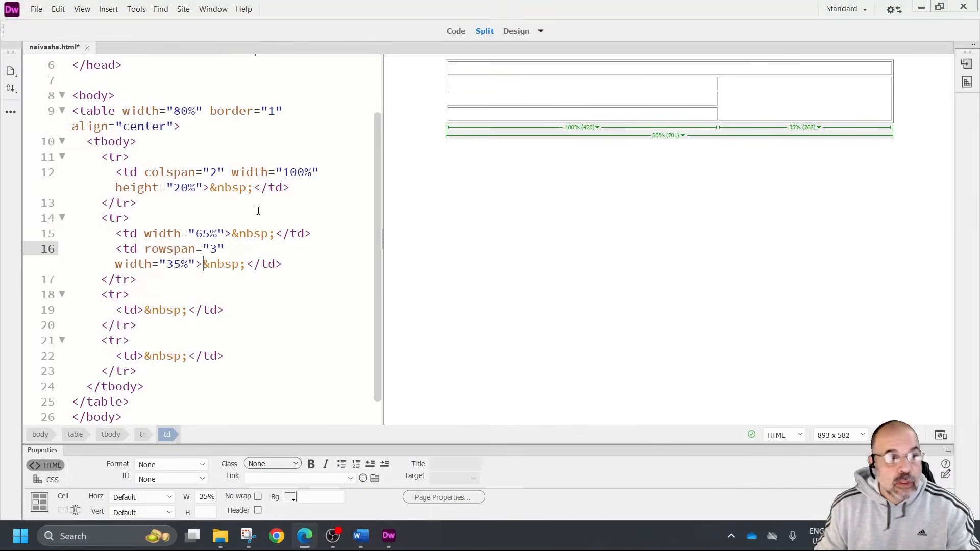
# Return to Dreamweaver and replace the placeholder text in the title tag with the copied "Lake Naivasha Homepage"
pyautogui.scroll(2, 167, 208)
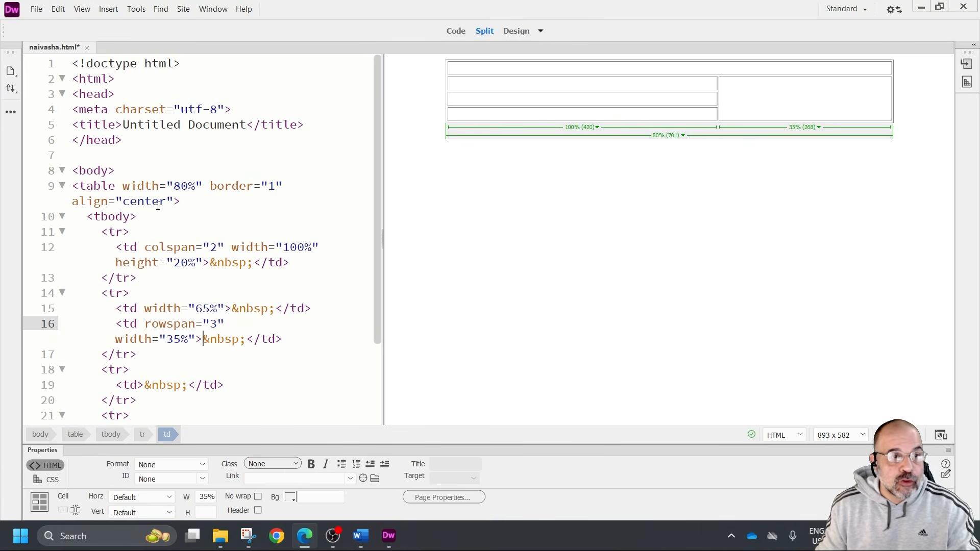
pyautogui.moveTo(72, 125); pyautogui.dragTo(285, 124)
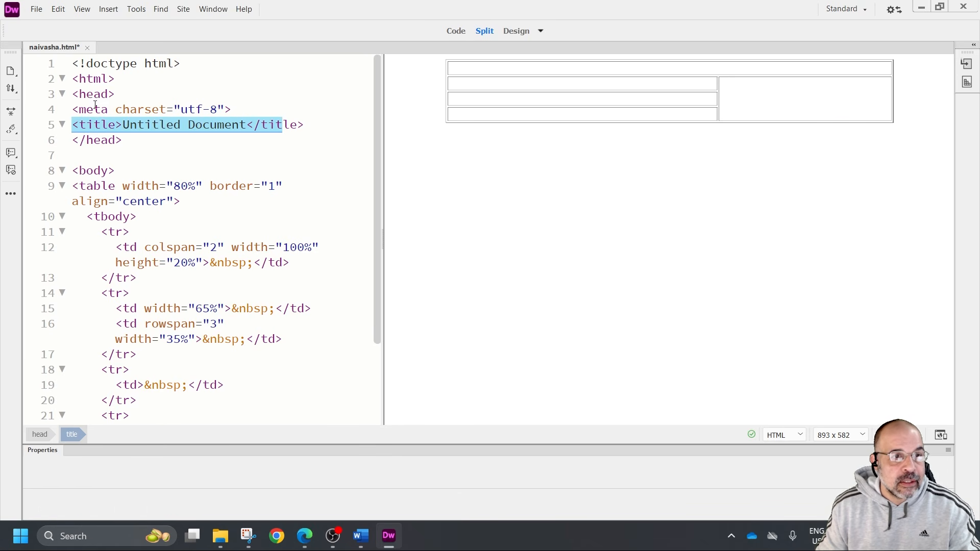
pyautogui.moveTo(122, 124); pyautogui.dragTo(244, 124)
pyautogui.hotkey('ctrl', 'v')
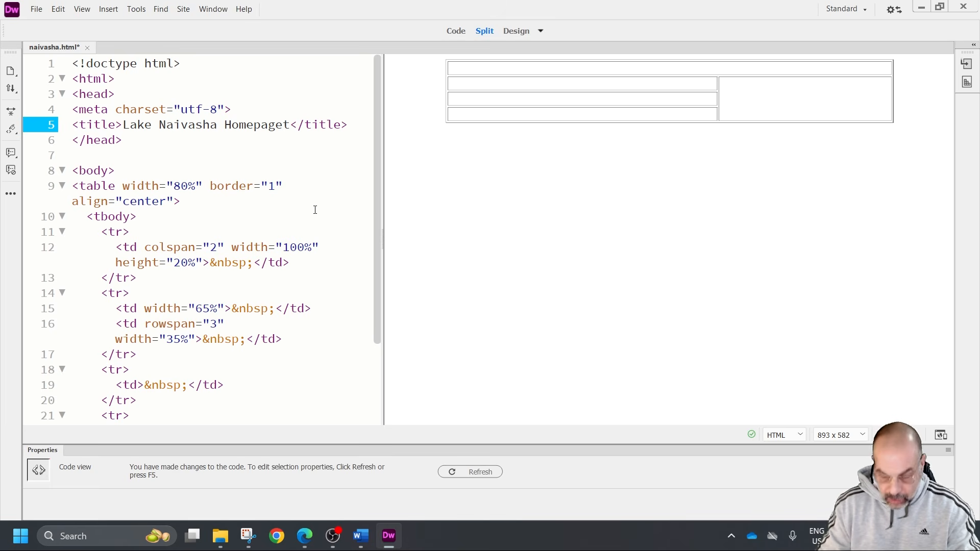
pyautogui.press('Delete')
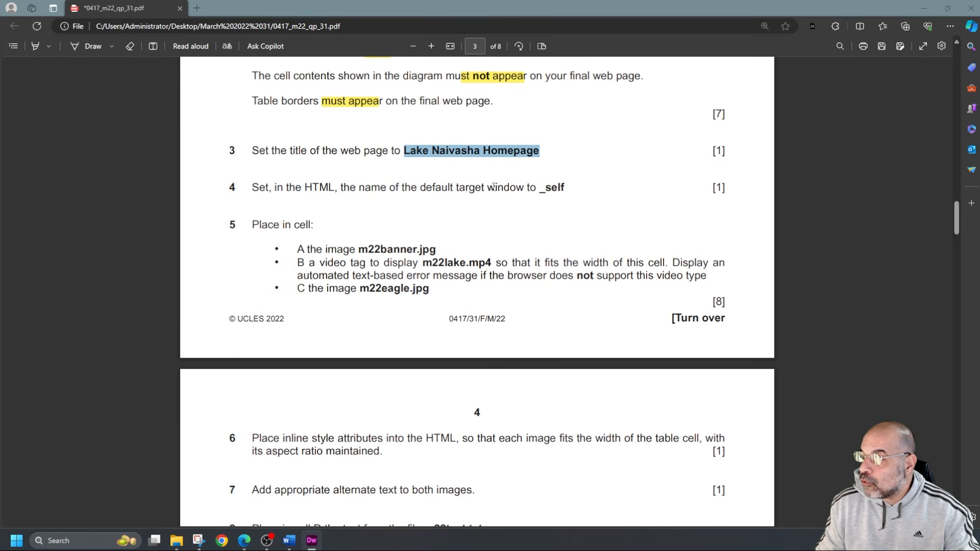
# Take the default target window name from task 4 and add <base target="_self"> on a new line directly below the opening head tag
pyautogui.moveTo(565, 187); pyautogui.dragTo(536, 188)
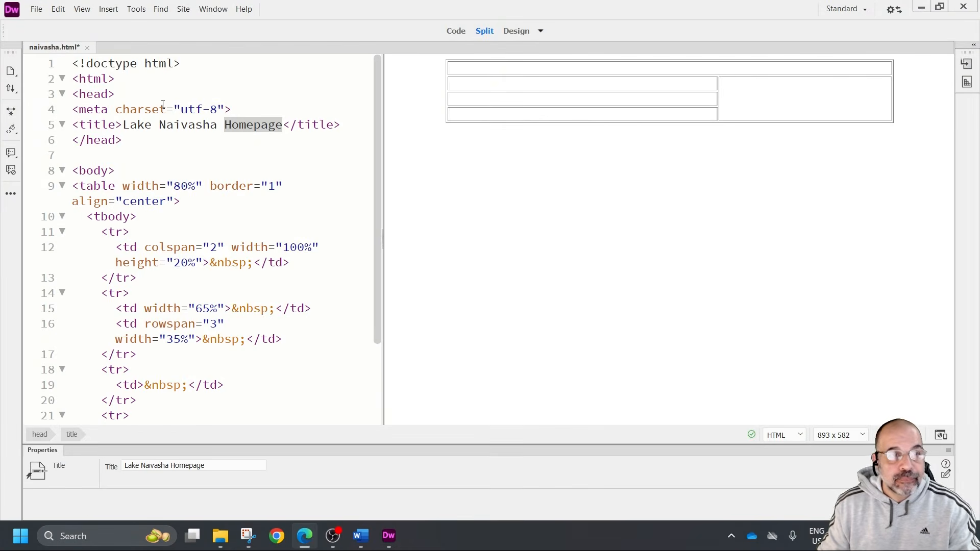
pyautogui.click(177, 162)
pyautogui.click(118, 93)
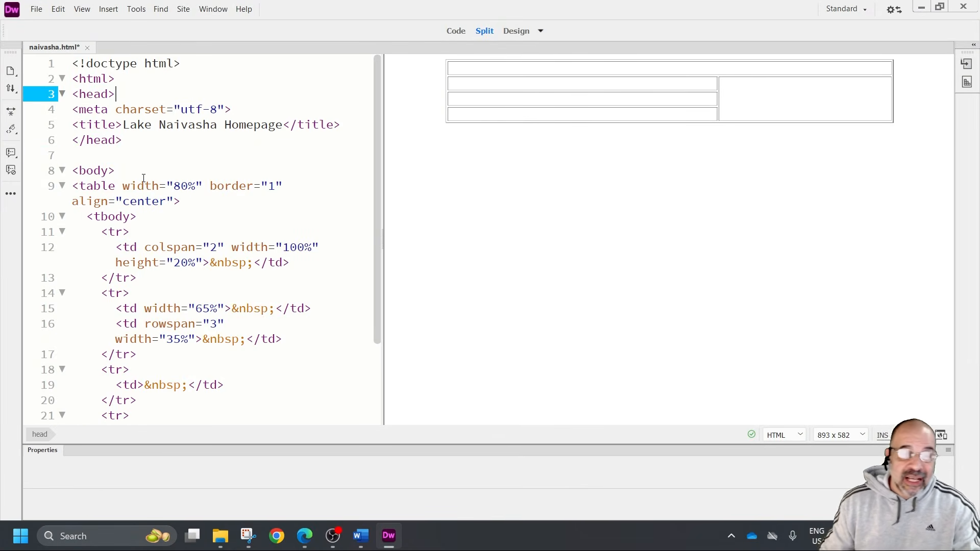
pyautogui.press('Return')
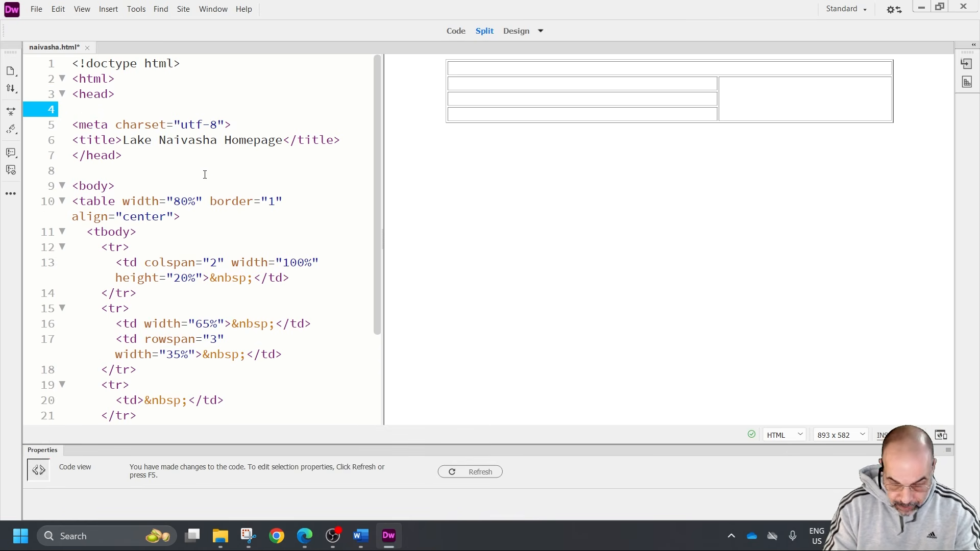
pyautogui.write('<')
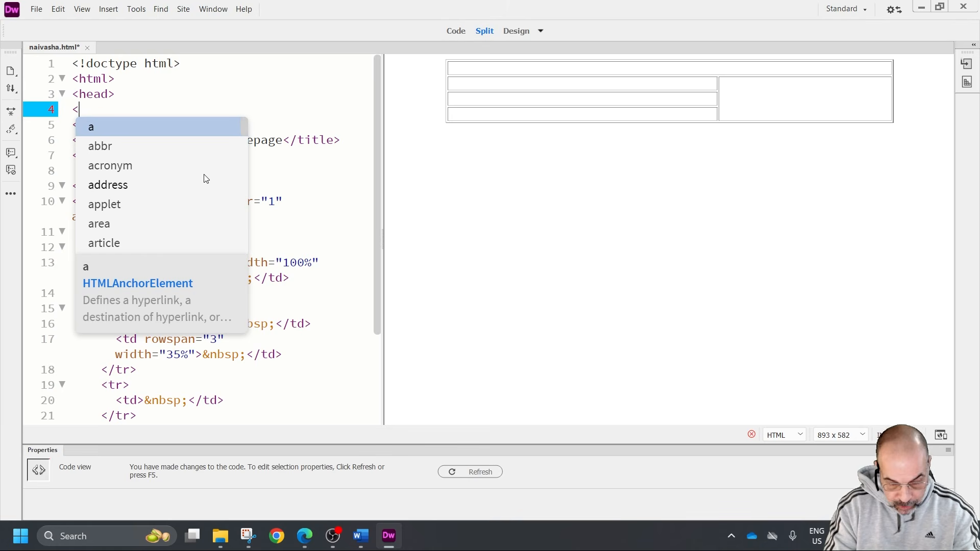
pyautogui.write('bas')
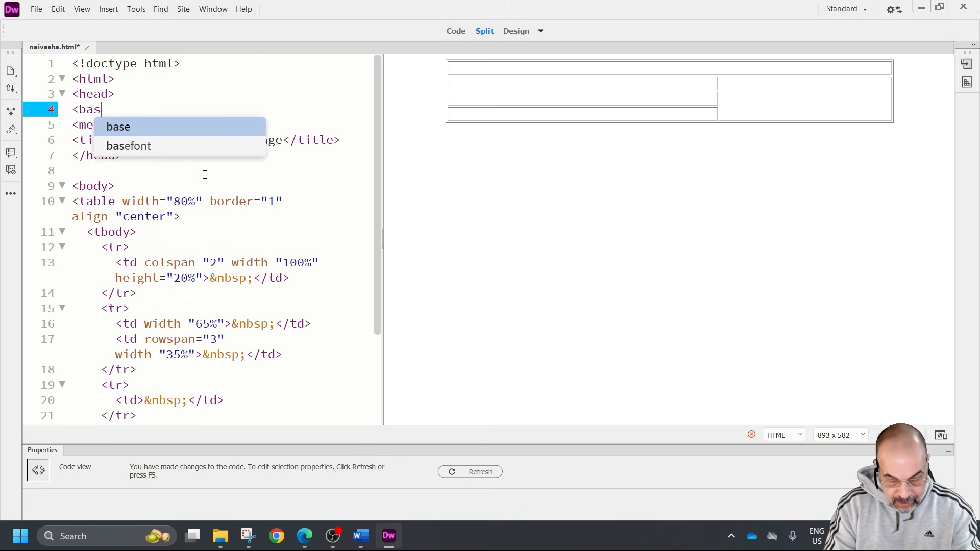
pyautogui.write('e target')
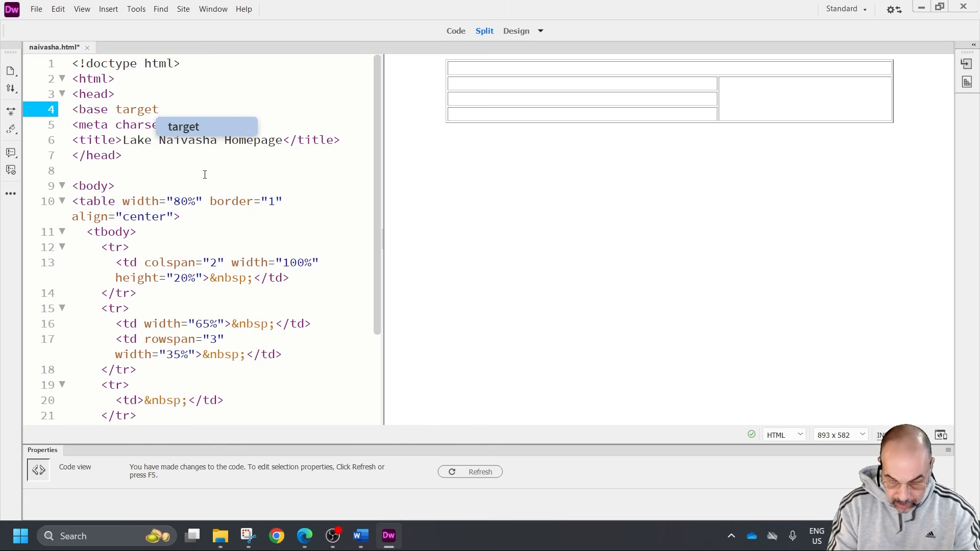
pyautogui.write('=')
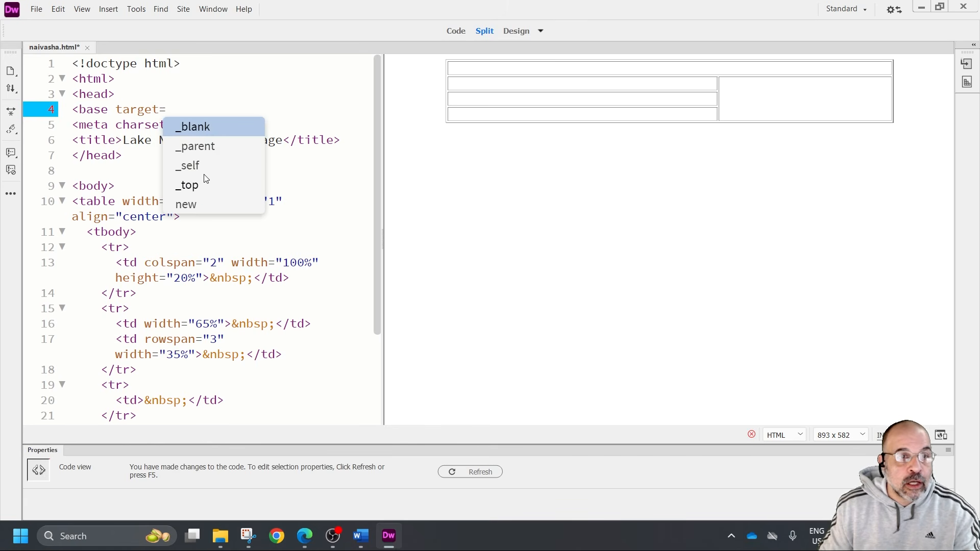
pyautogui.click(197, 166)
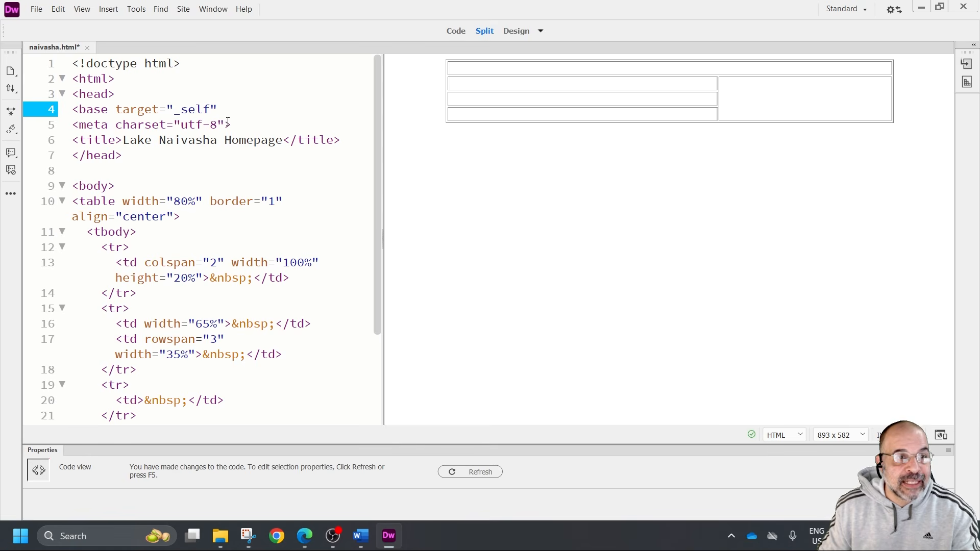
pyautogui.write(')')
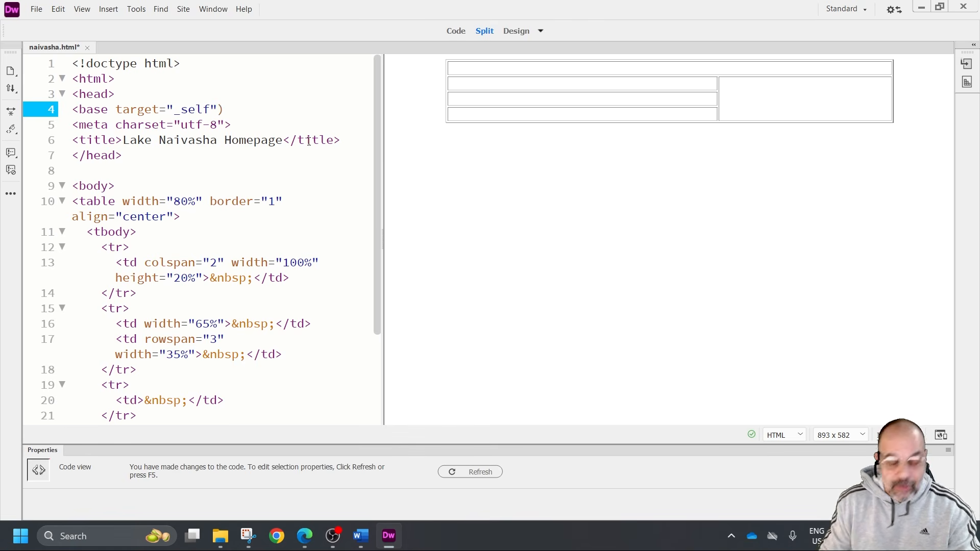
pyautogui.press('BackSpace')
pyautogui.write('>')
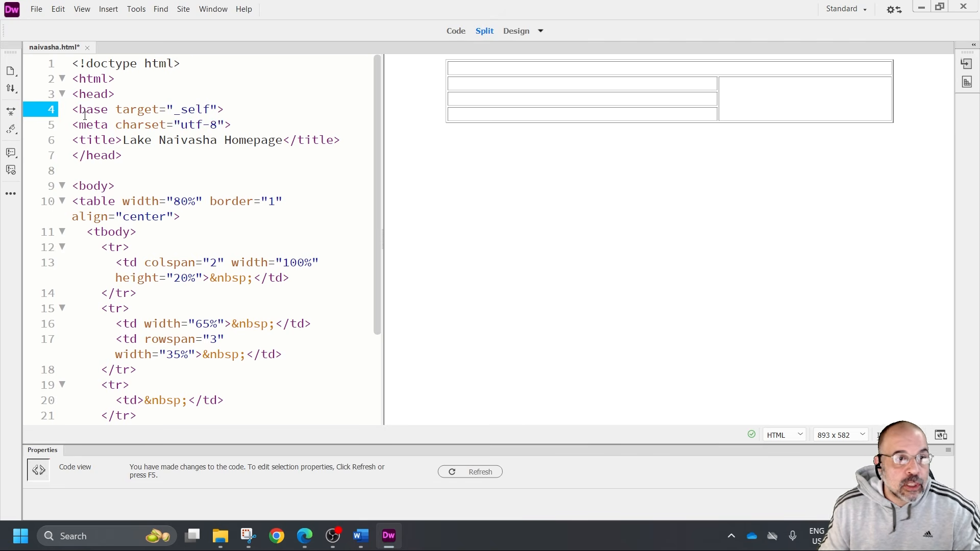
pyautogui.moveTo(84, 110); pyautogui.dragTo(214, 111)
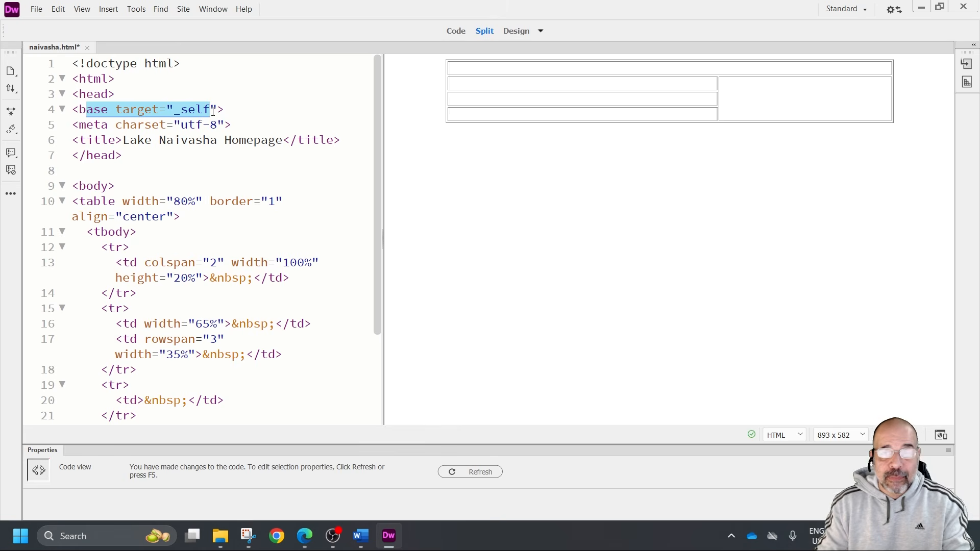
pyautogui.click(52, 109)
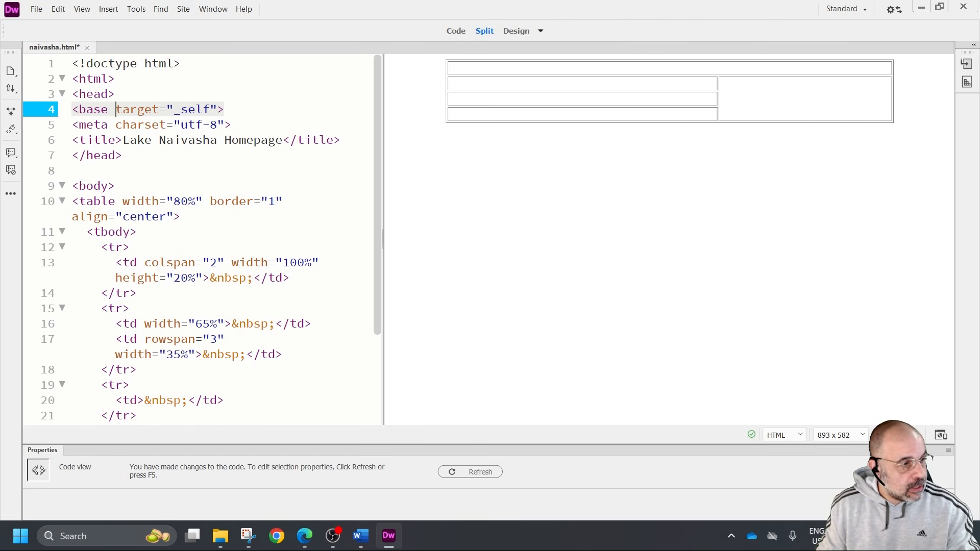
# Switch to the exam paper and read tasks 5 to 7 about placing images and video, inline styles and alternate text
pyautogui.hotkey('alt', 'Tab')
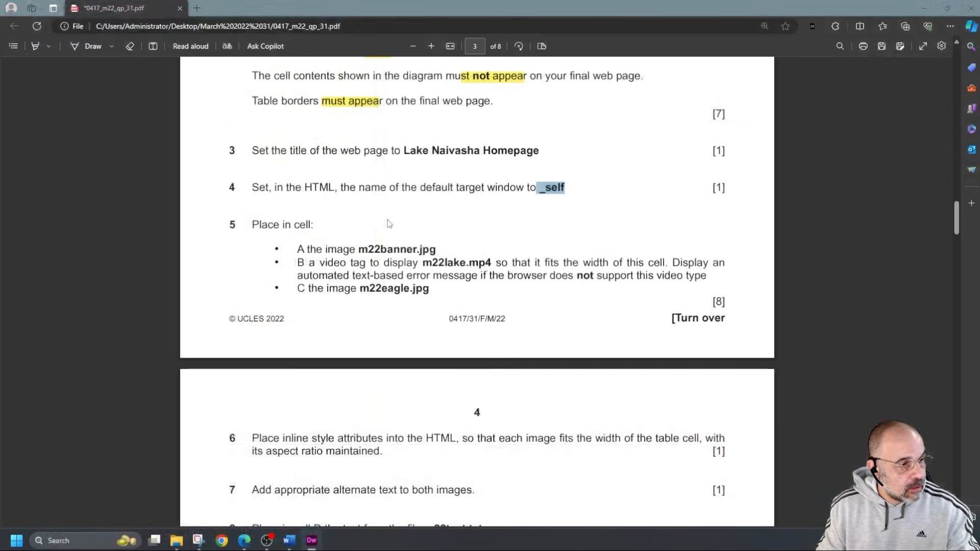
pyautogui.doubleClick(299, 250)
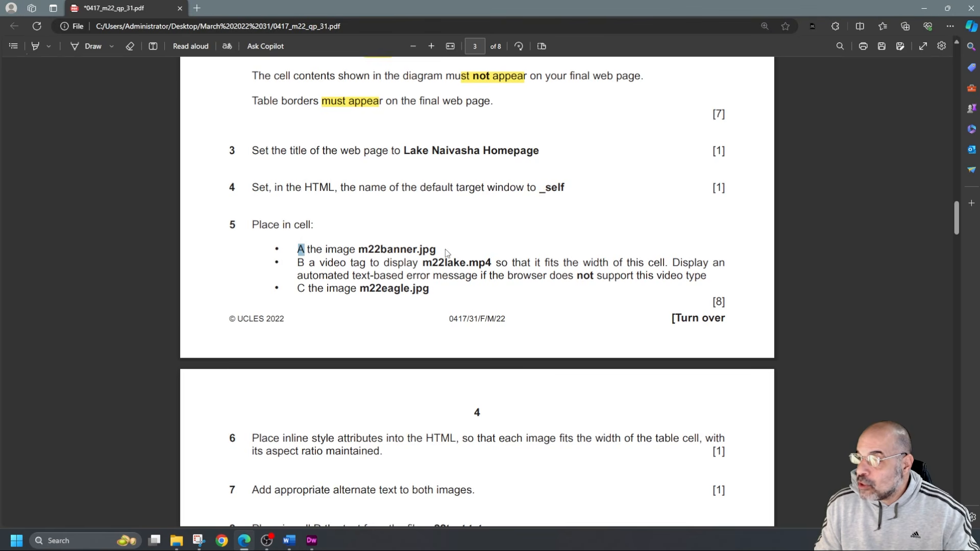
pyautogui.scroll(-2, 449, 249)
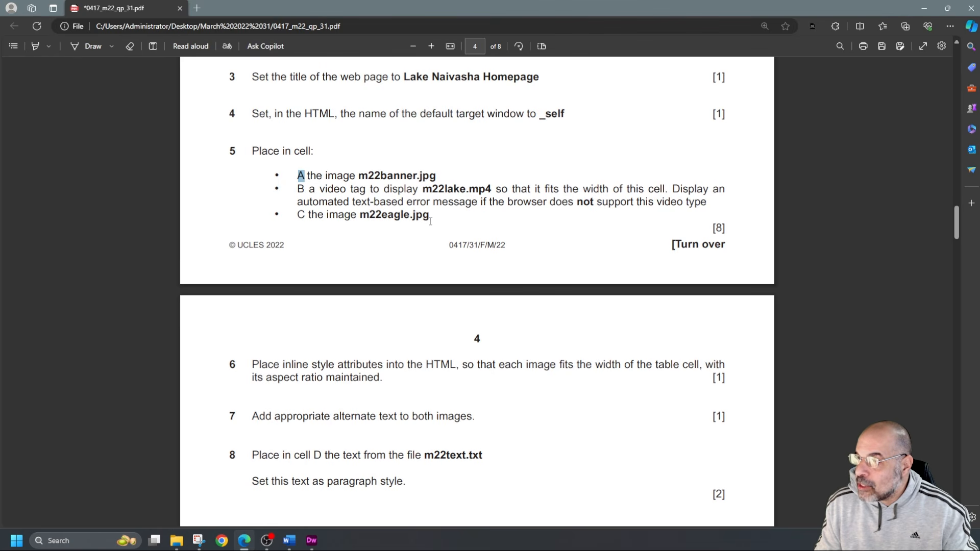
pyautogui.scroll(-3, 313, 328)
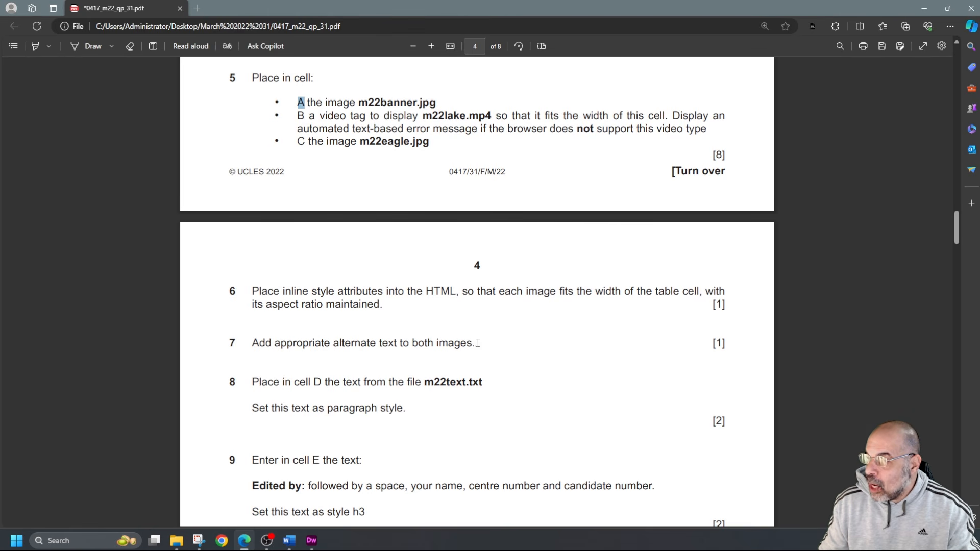
pyautogui.moveTo(478, 343); pyautogui.dragTo(437, 337)
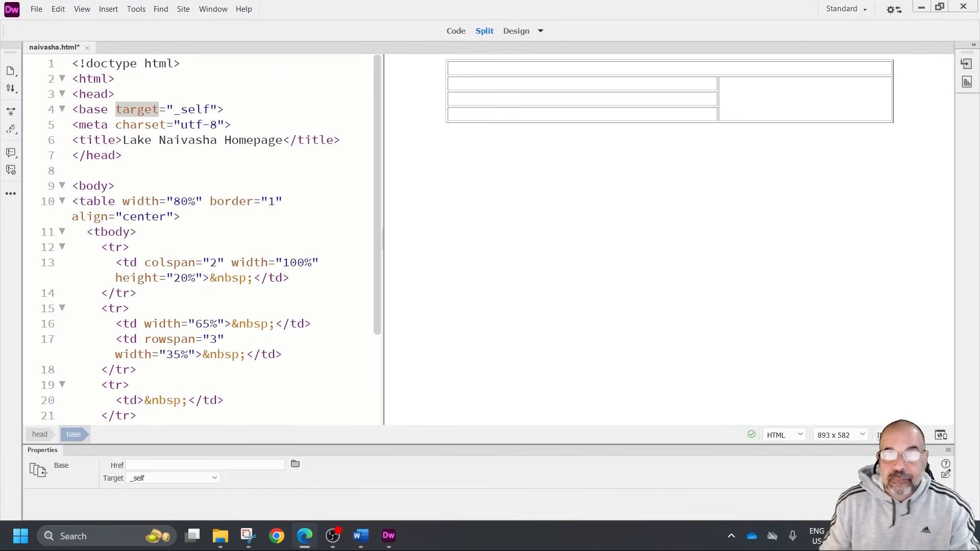
# Insert the image m22banner.jpg into the table's top cell spanning both columns
pyautogui.click(698, 71)
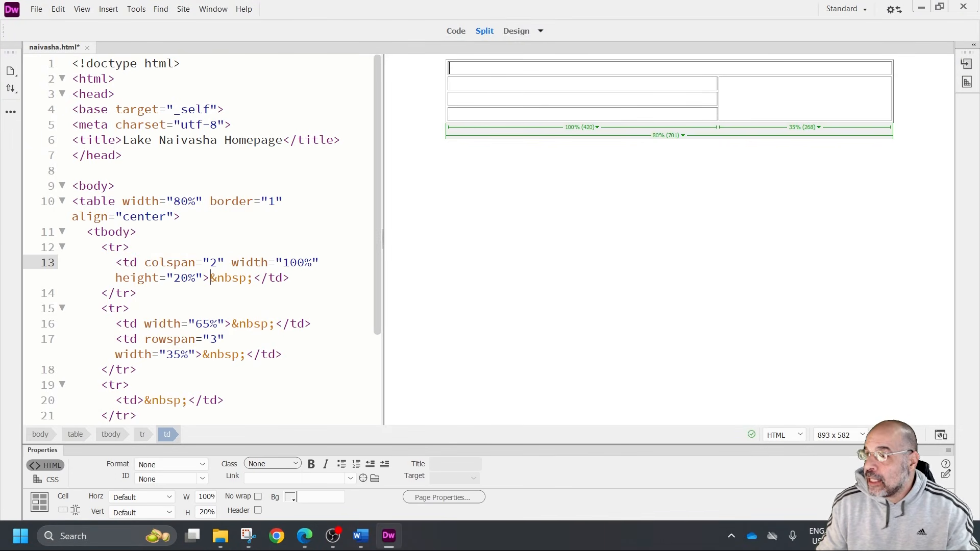
pyautogui.click(109, 8)
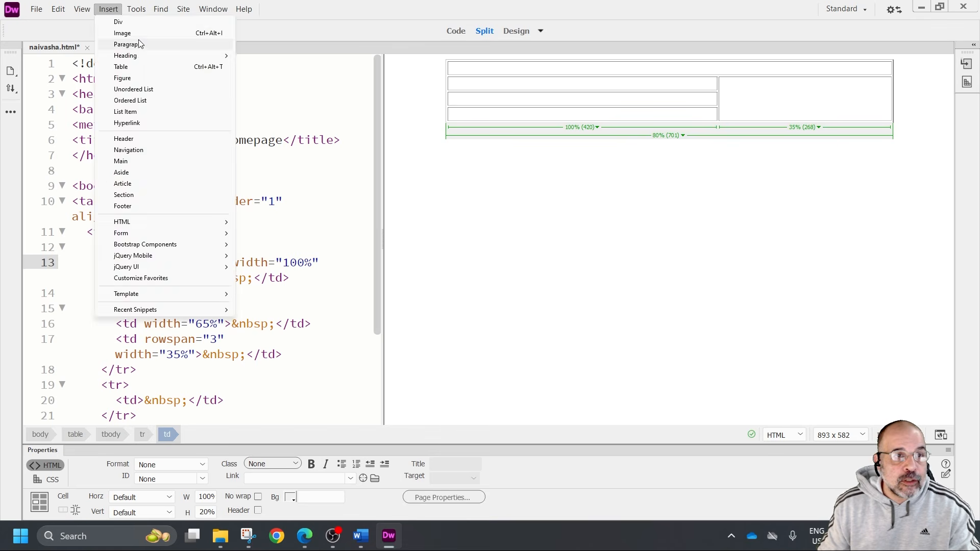
pyautogui.click(120, 32)
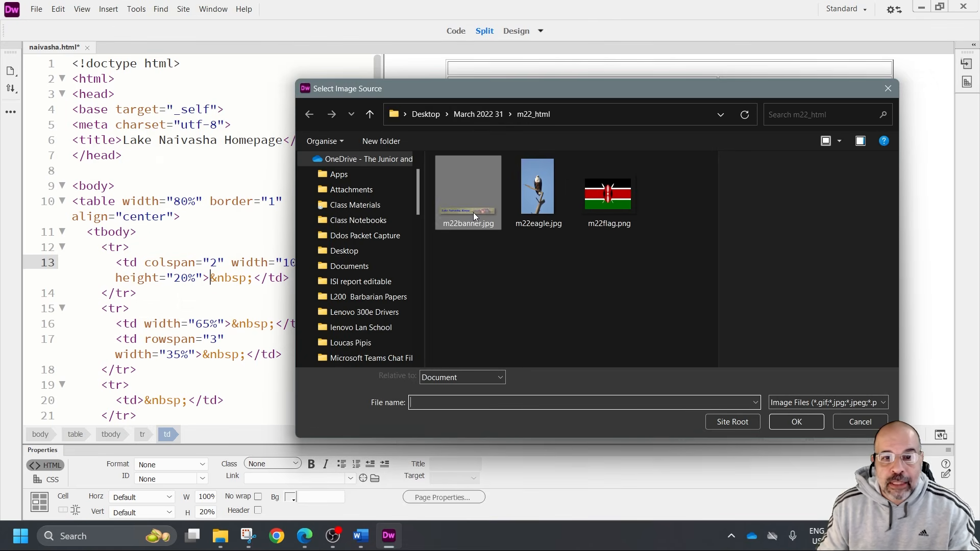
pyautogui.doubleClick(473, 212)
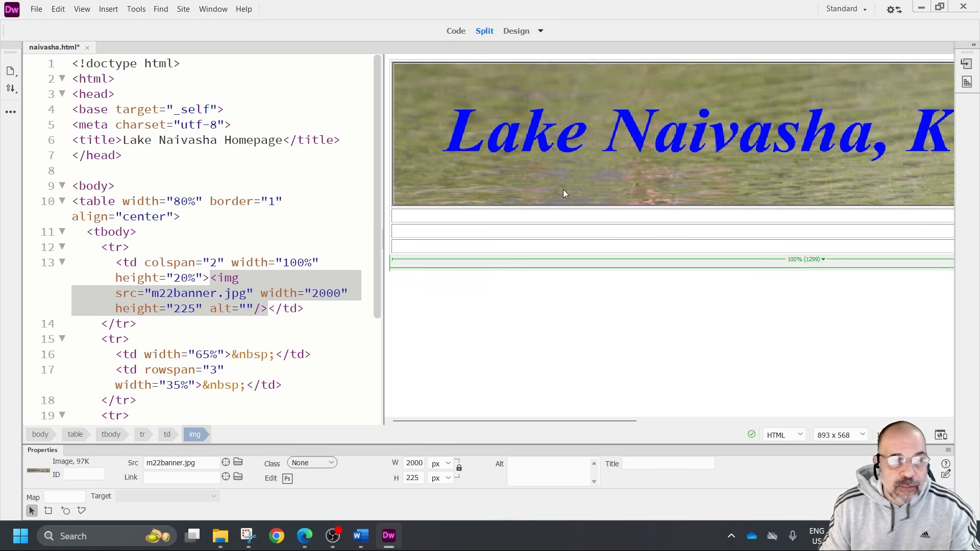
# Remove the height attribute from the m22banner.jpg image tag and set its width to 100%
pyautogui.click(204, 309)
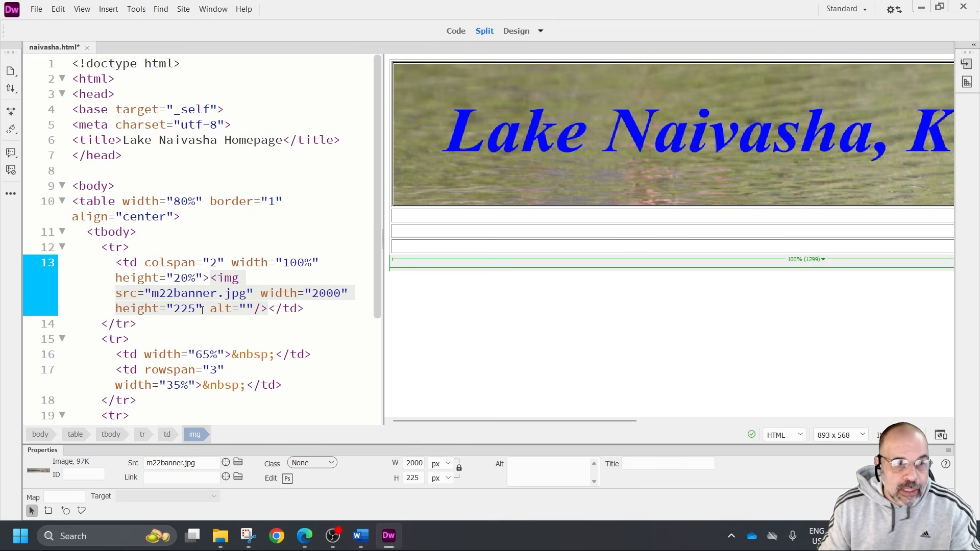
pyautogui.moveTo(202, 309); pyautogui.dragTo(116, 306)
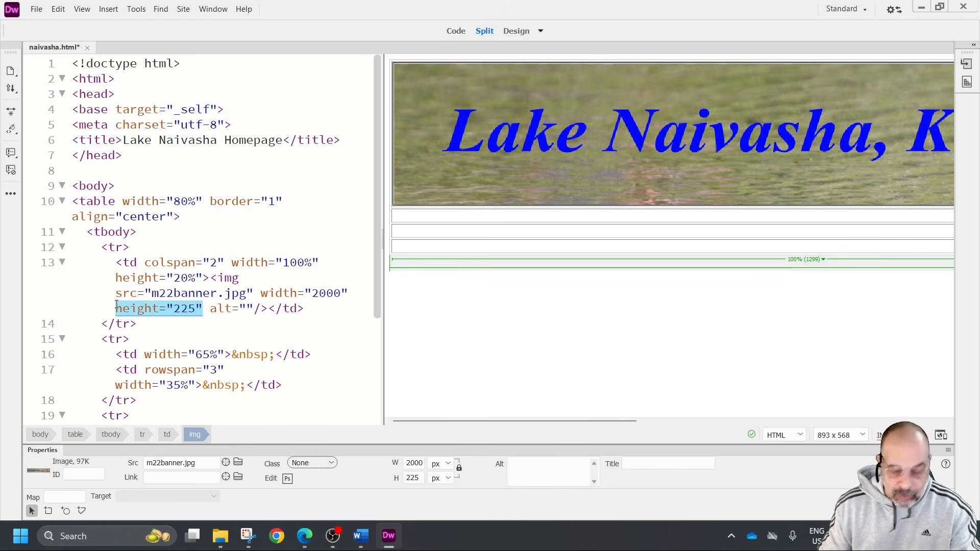
pyautogui.press('Delete')
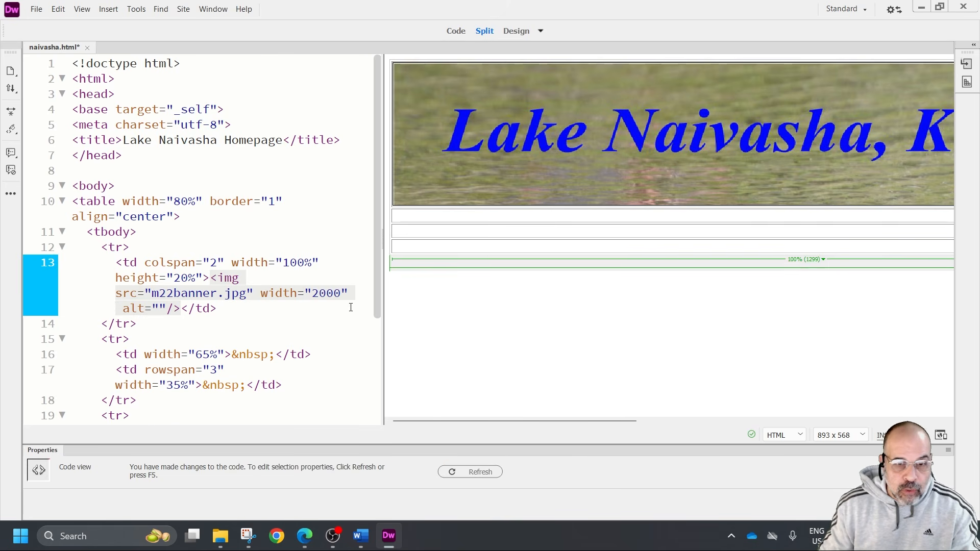
pyautogui.press('BackSpace')
pyautogui.press('BackSpace')
pyautogui.press('BackSpace')
pyautogui.press('Delete')
pyautogui.write('100%')
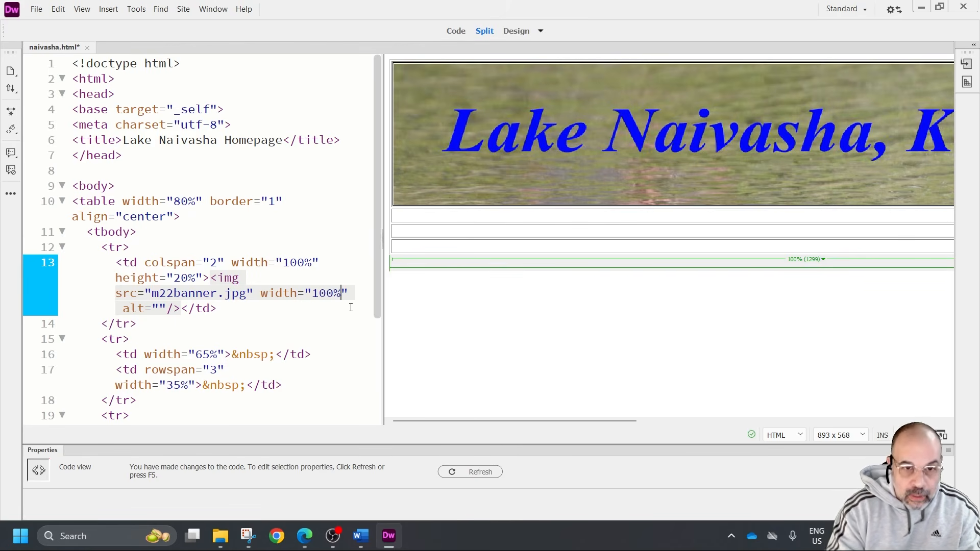
pyautogui.click(477, 334)
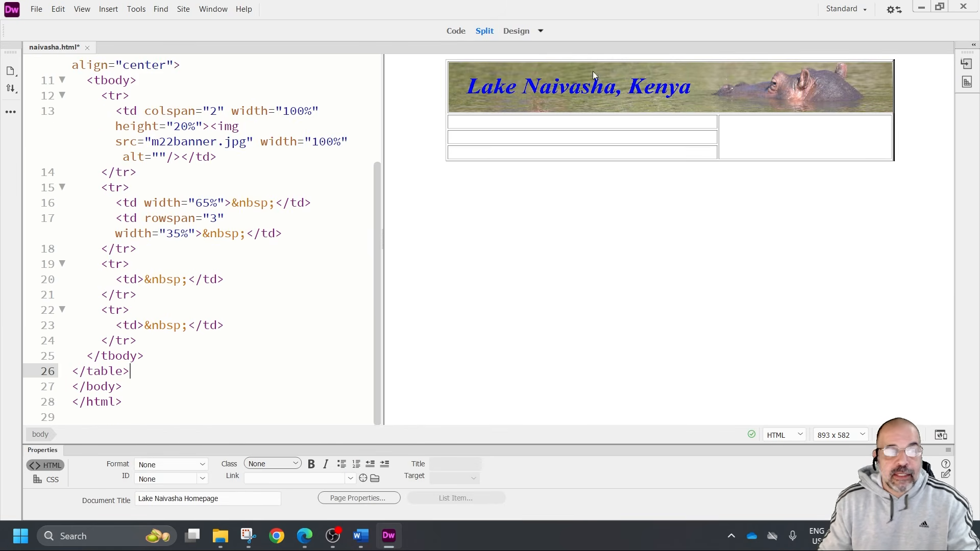
# Insert an HTML5 video in the 65% wide cell below the banner, with m22lake.mp4 as its source
pyautogui.click(793, 142)
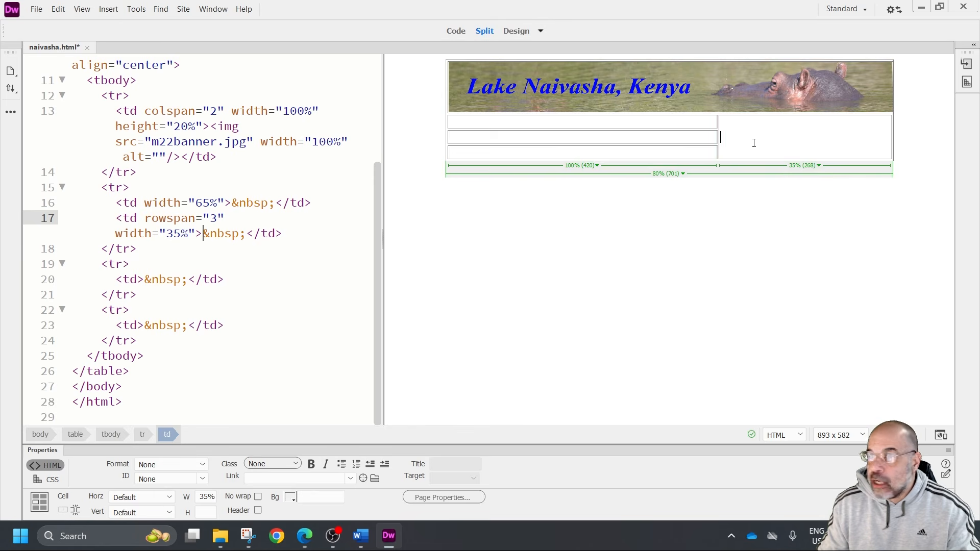
pyautogui.click(651, 124)
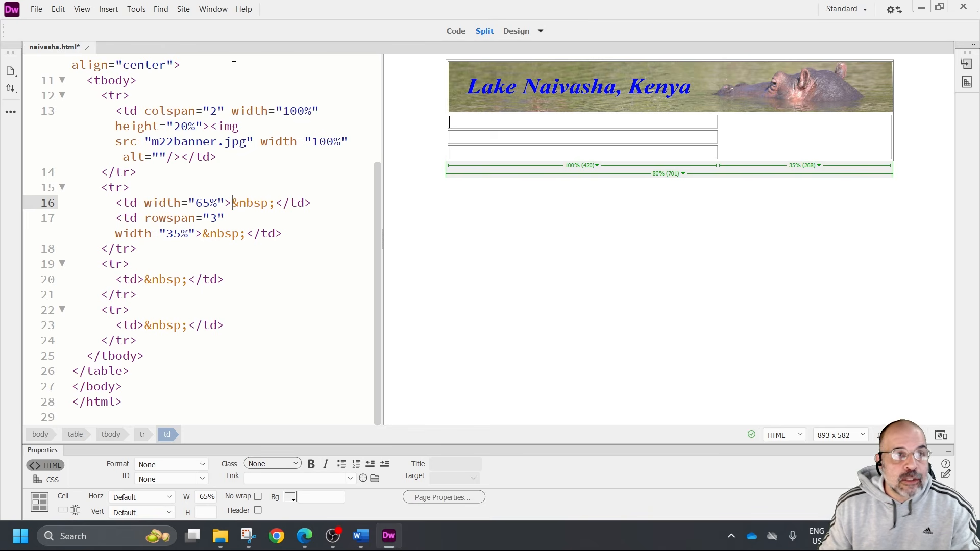
pyautogui.click(109, 10)
pyautogui.moveTo(168, 222)
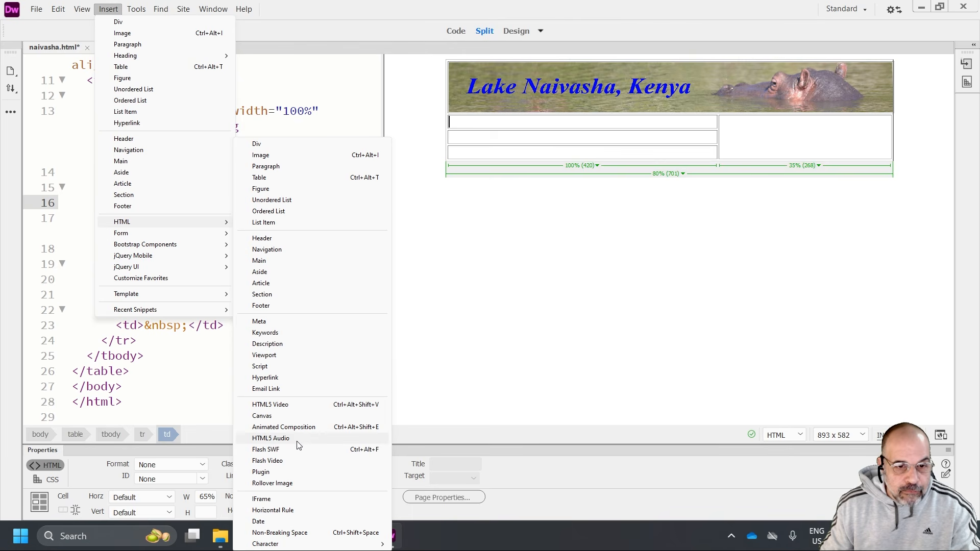
pyautogui.click(291, 405)
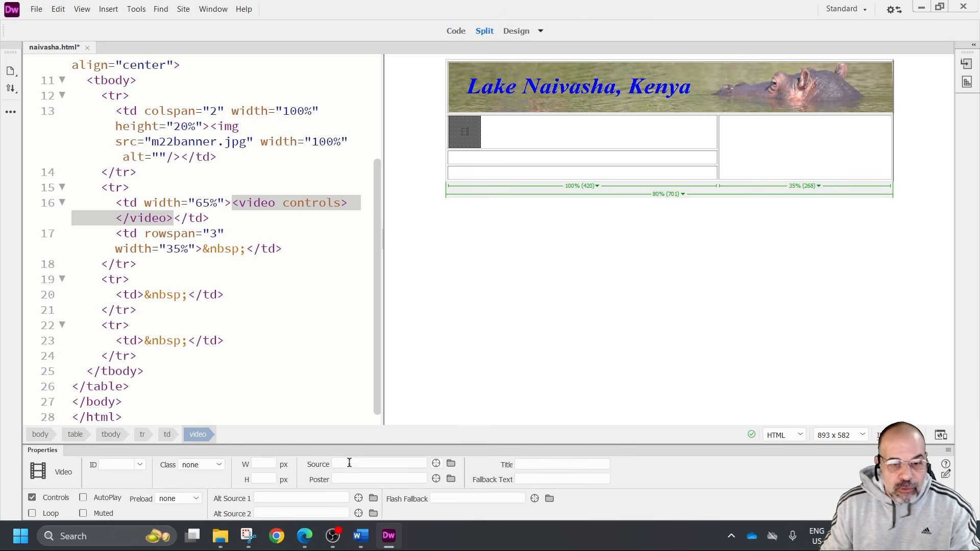
pyautogui.click(450, 464)
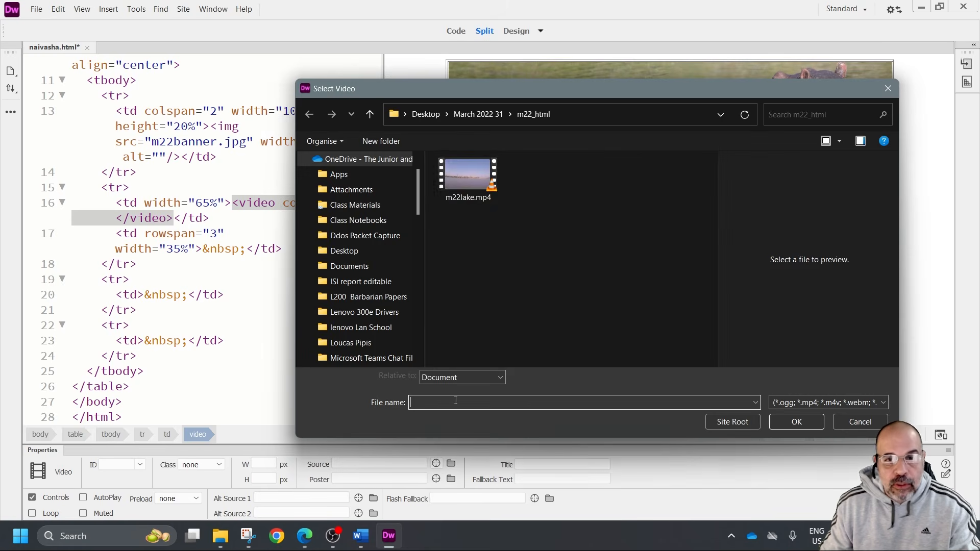
pyautogui.doubleClick(453, 179)
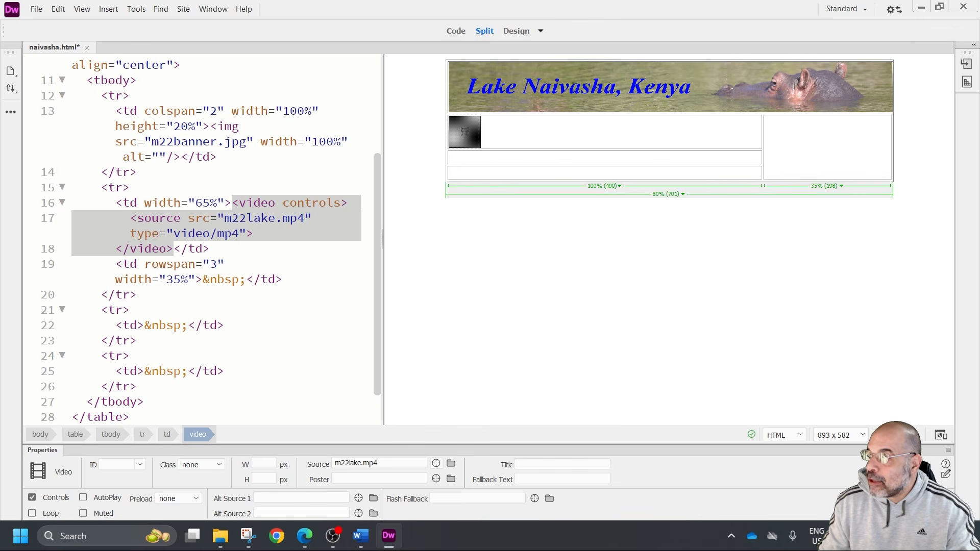
# Set the video's fallback text to "Your browser does not support the video type" and check its paragraph in the code
pyautogui.click(547, 479)
pyautogui.write('You r')
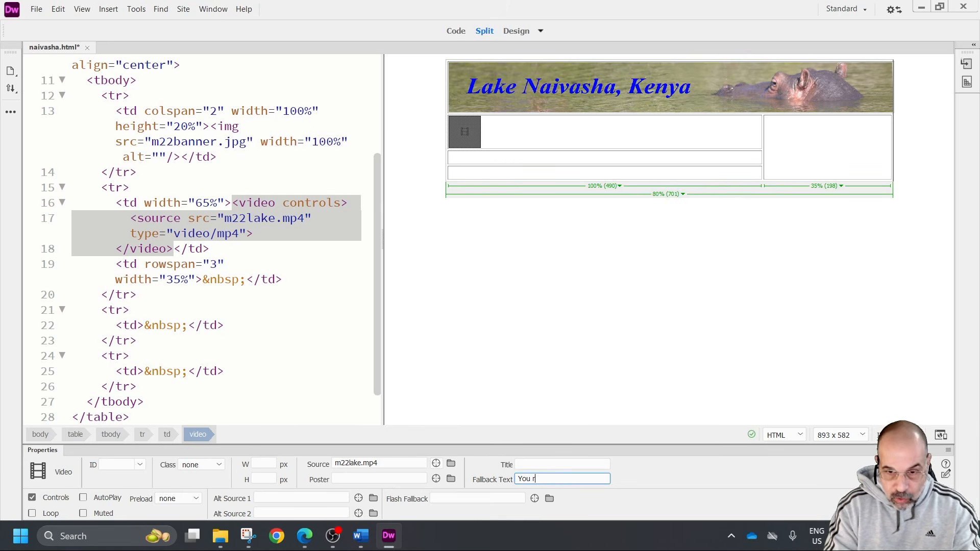
pyautogui.write(' b')
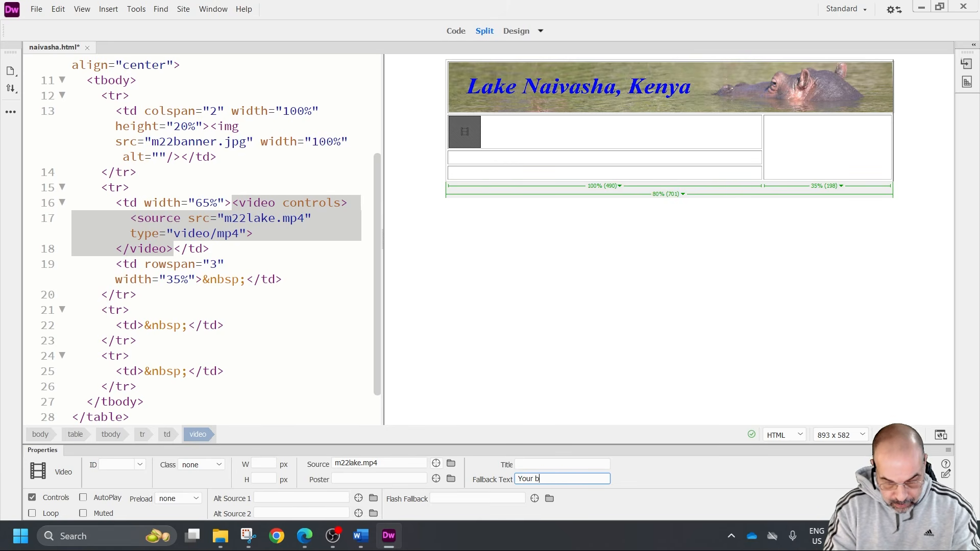
pyautogui.write('rowser doe')
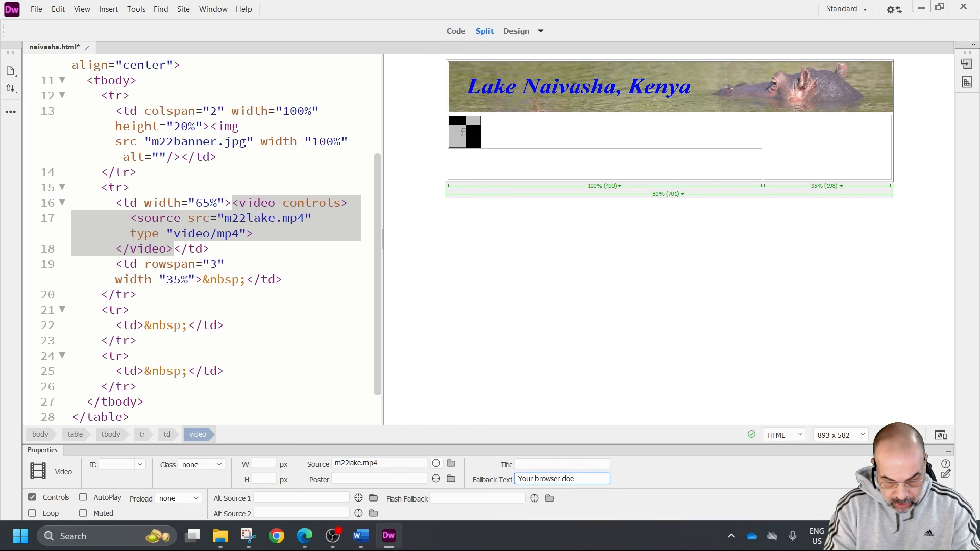
pyautogui.write('s not support the f')
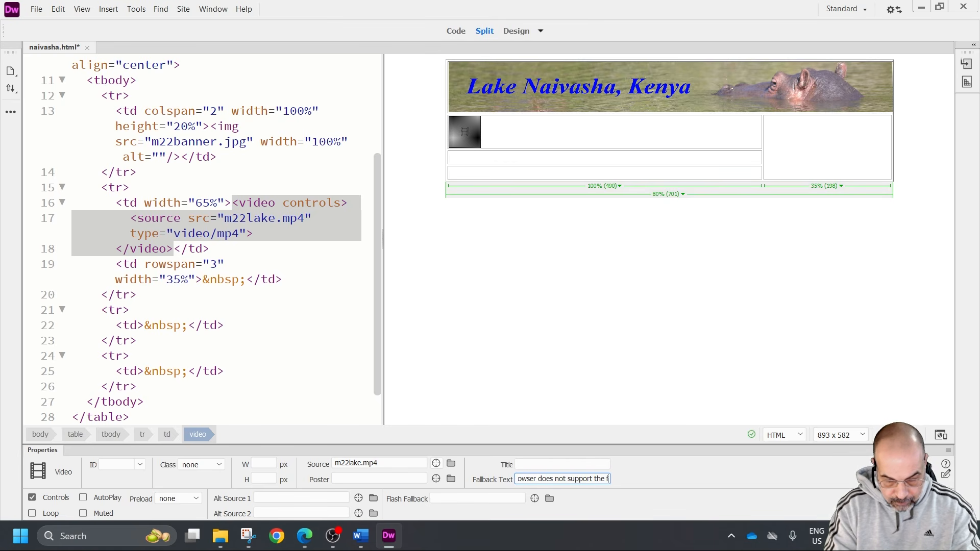
pyautogui.press('BackSpace')
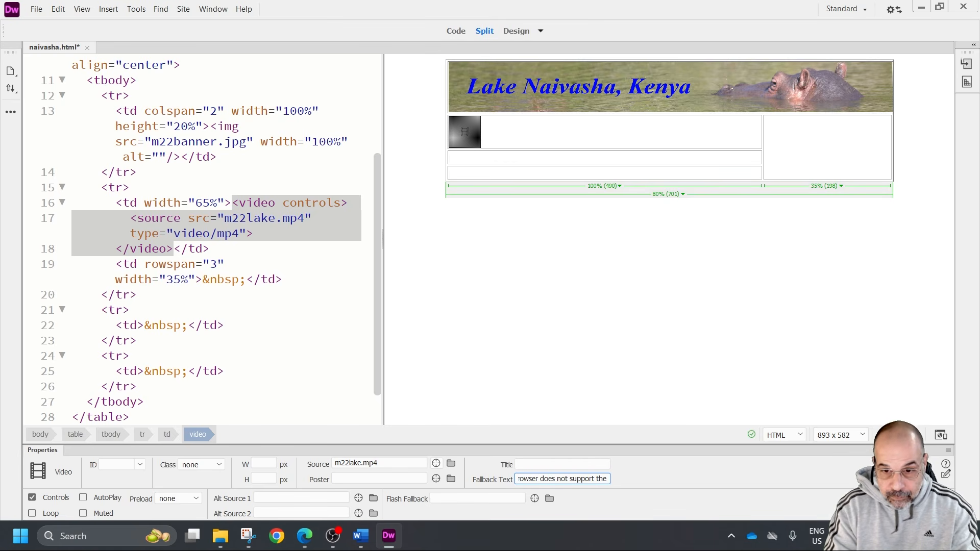
pyautogui.write('video type')
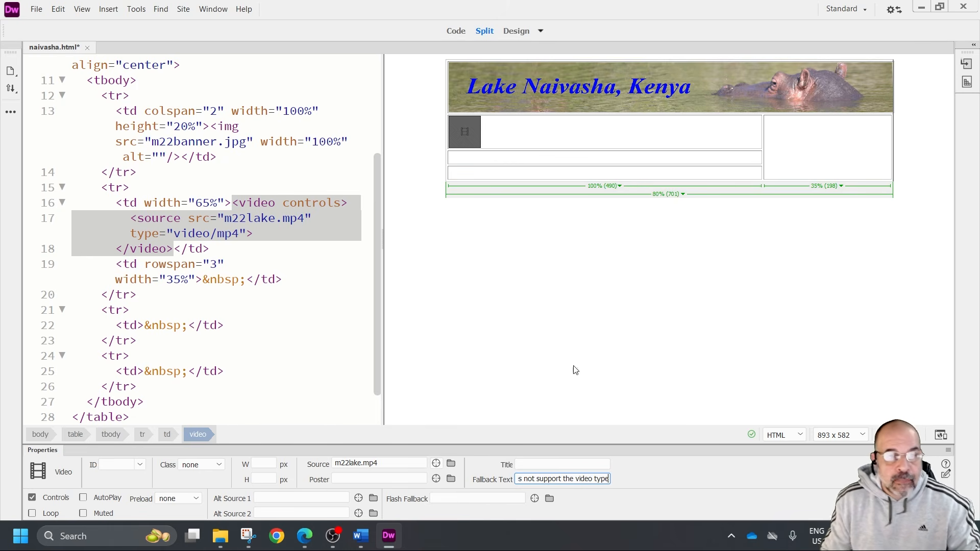
pyautogui.click(492, 281)
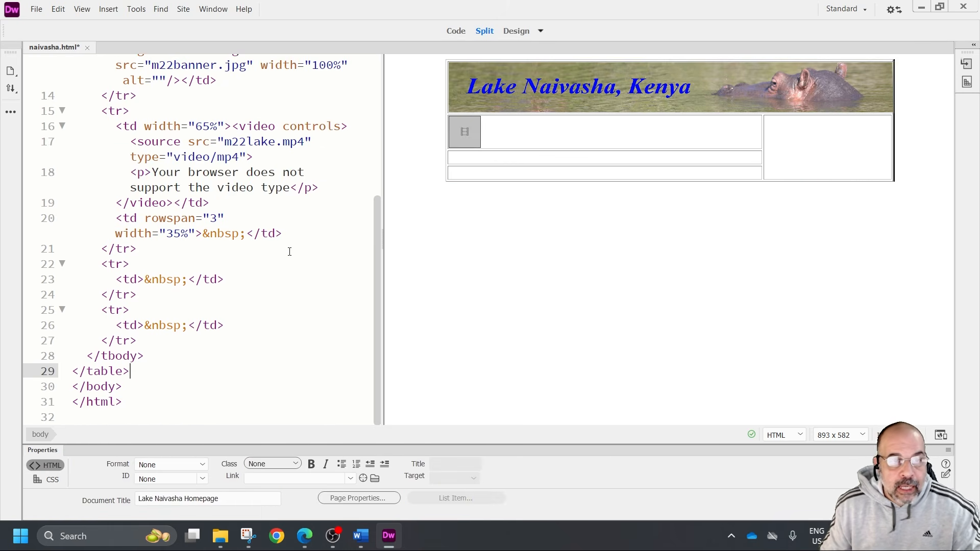
pyautogui.click(462, 134)
pyautogui.click(152, 172)
pyautogui.moveTo(153, 172); pyautogui.dragTo(279, 187)
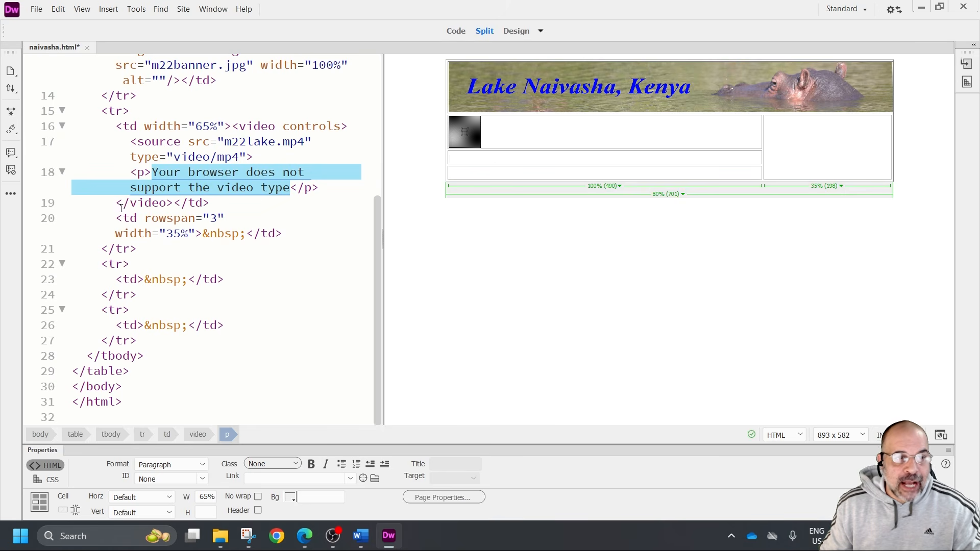
pyautogui.click(407, 223)
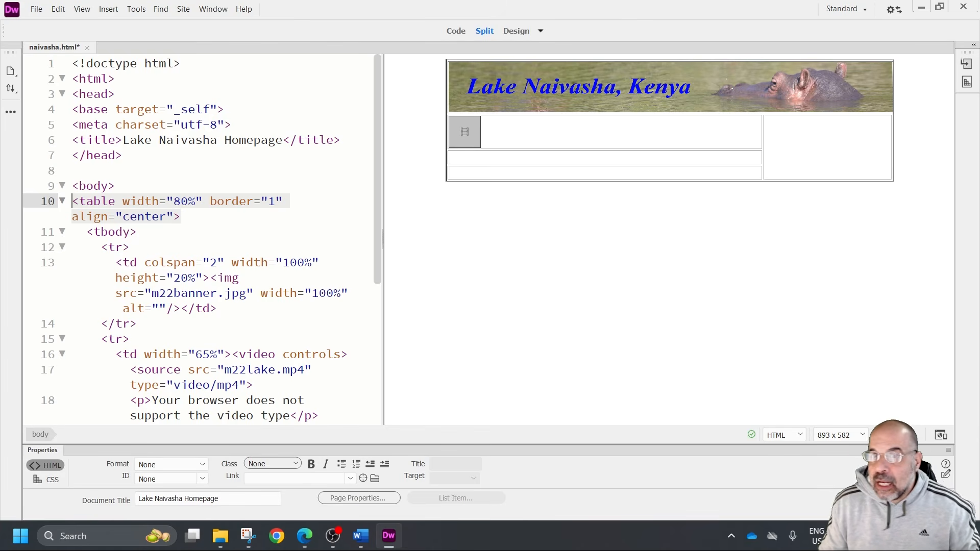
# Insert the image m22eagle.jpg into the 35% wide cell that spans three rows
pyautogui.click(886, 175)
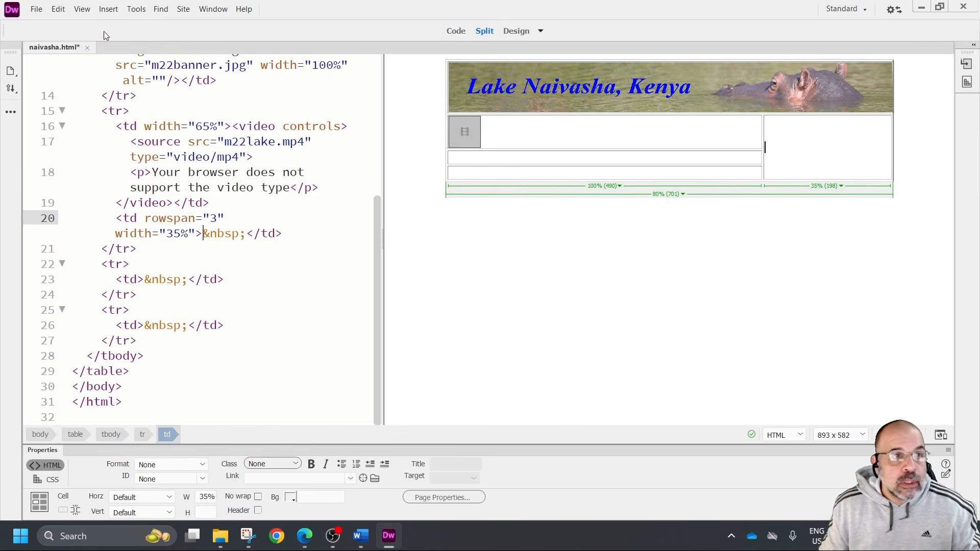
pyautogui.click(109, 9)
pyautogui.click(136, 33)
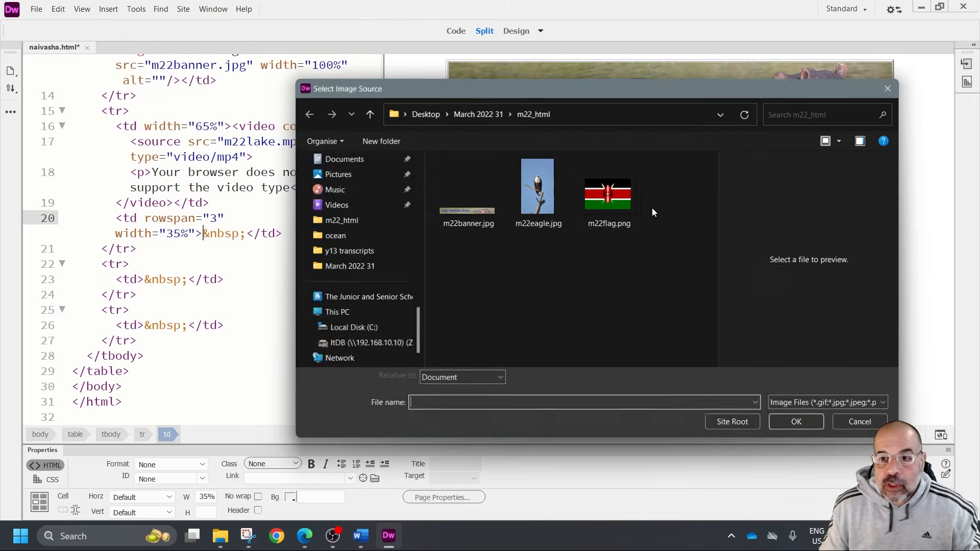
pyautogui.click(547, 191)
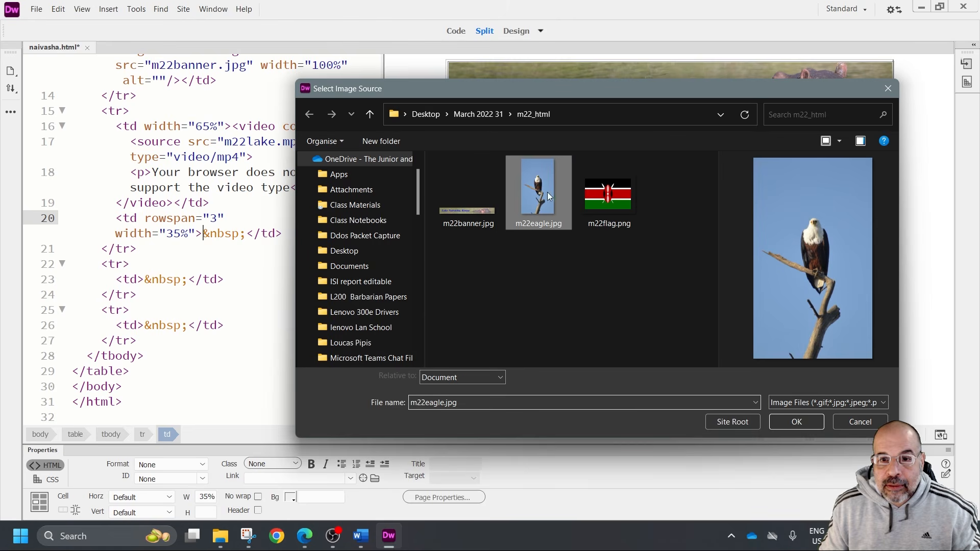
pyautogui.click(812, 419)
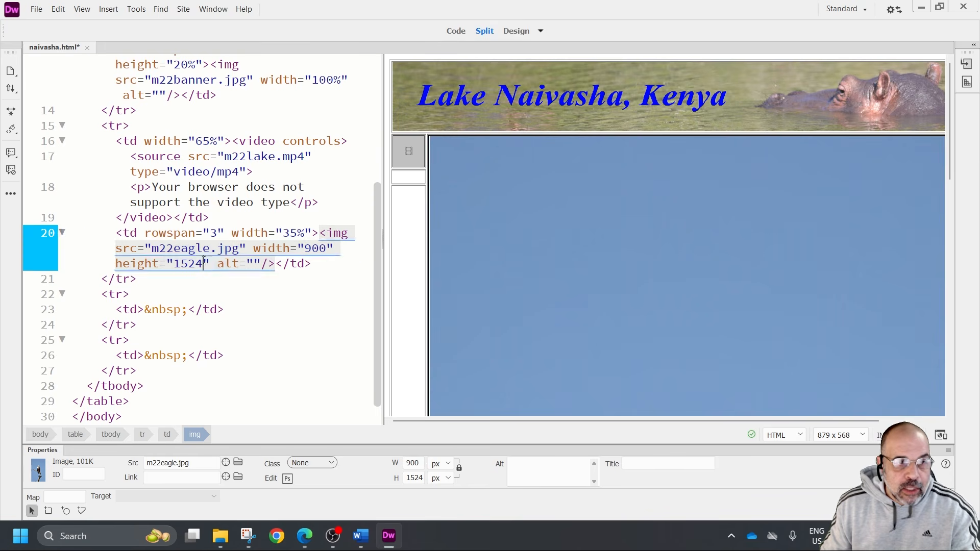
# Remove the height attribute from the m22eagle.jpg image tag and set its width to 100%
pyautogui.moveTo(209, 264); pyautogui.dragTo(117, 264)
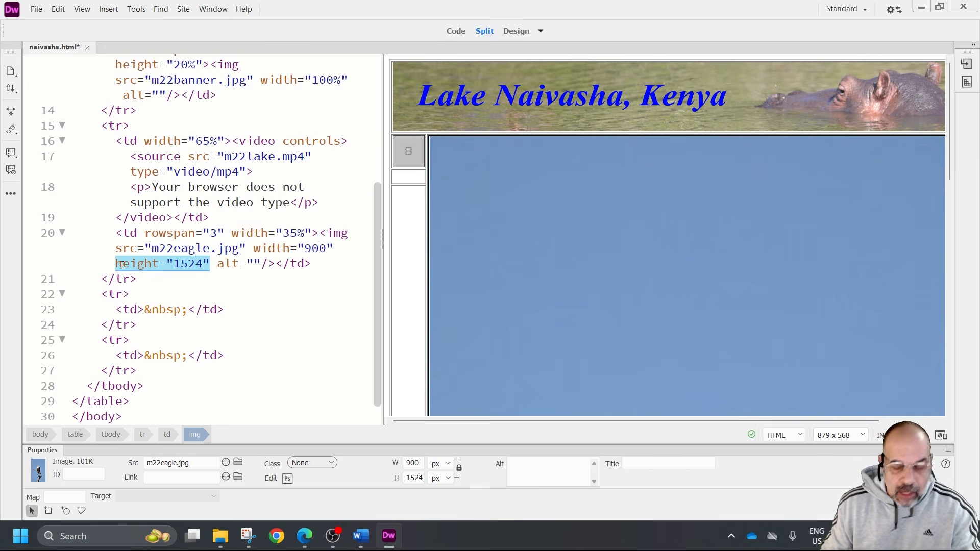
pyautogui.press('BackSpace')
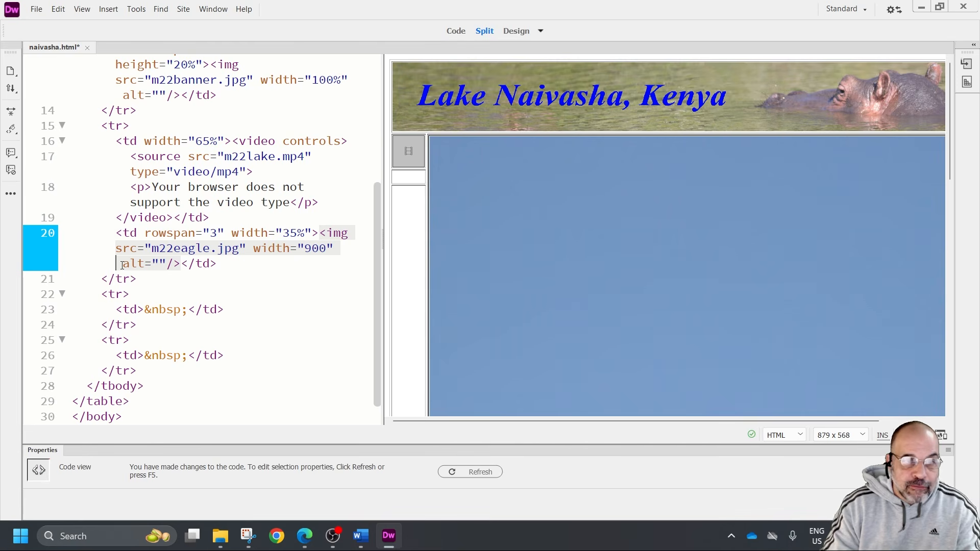
pyautogui.click(329, 250)
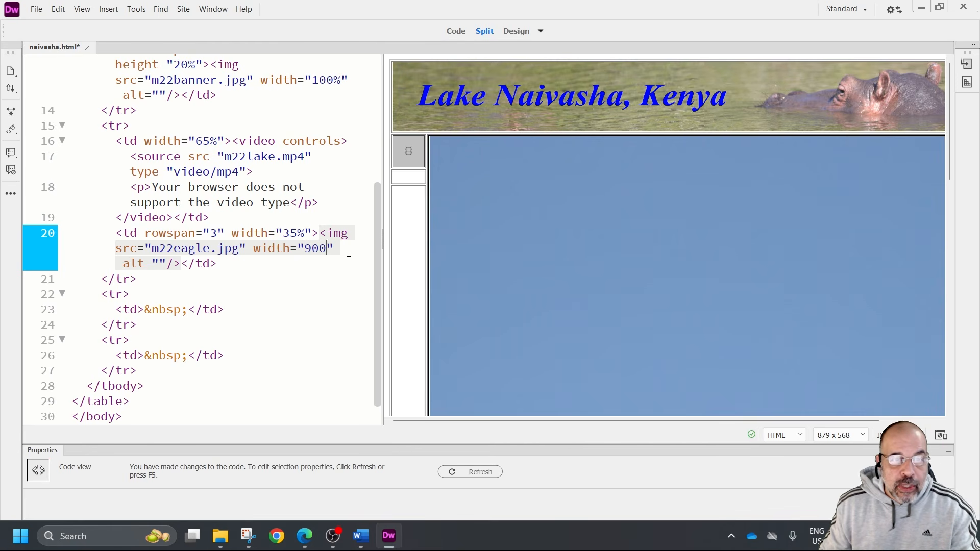
pyautogui.press('BackSpace')
pyautogui.press('BackSpace')
pyautogui.press('BackSpace')
pyautogui.write('100')
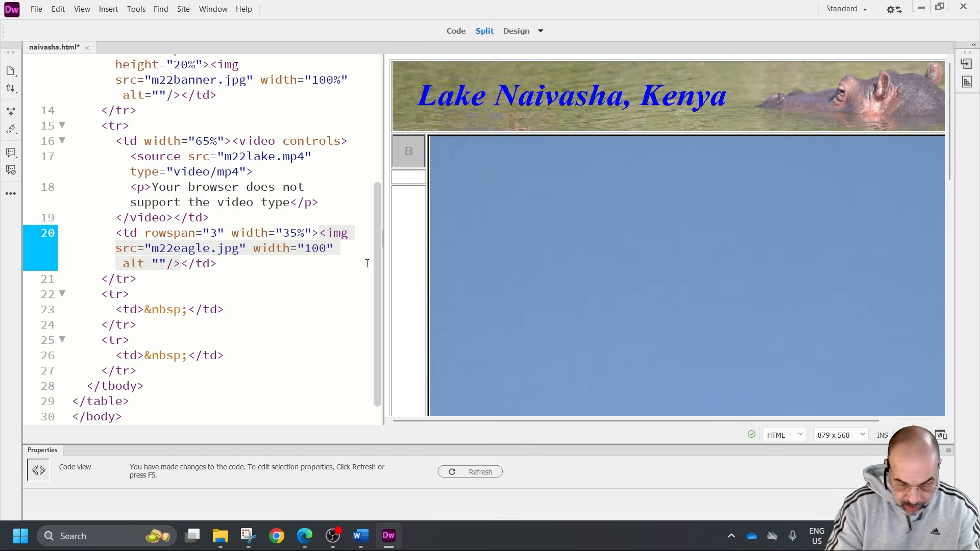
pyautogui.write('%')
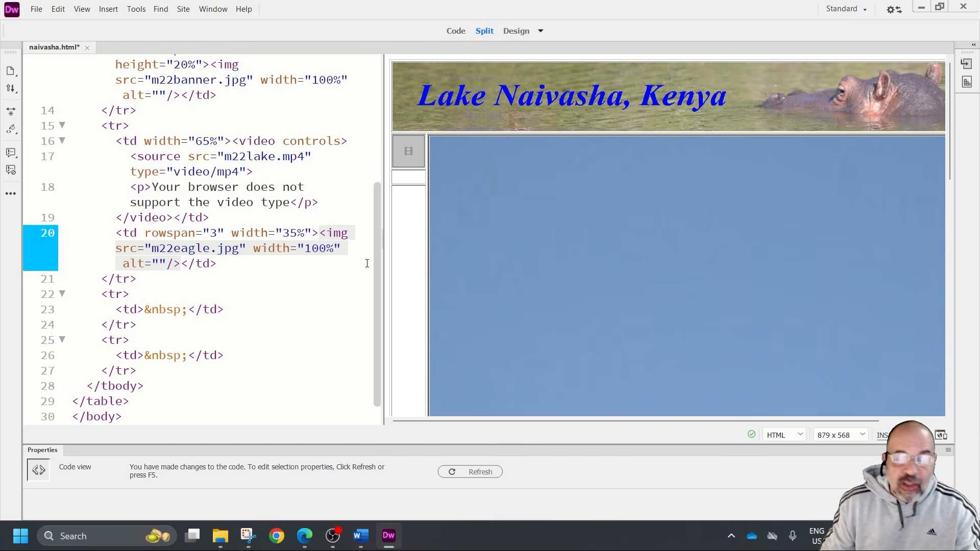
pyautogui.click(499, 251)
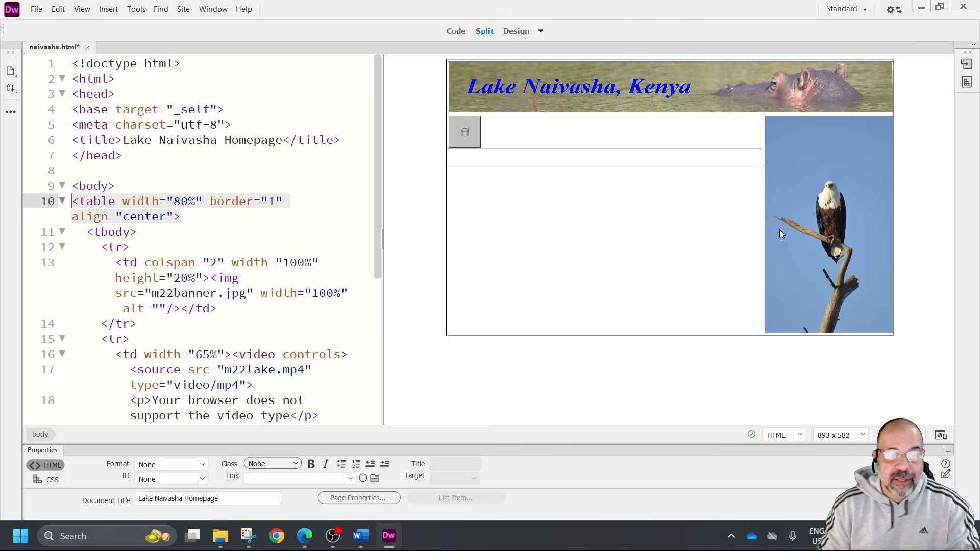
pyautogui.click(150, 280)
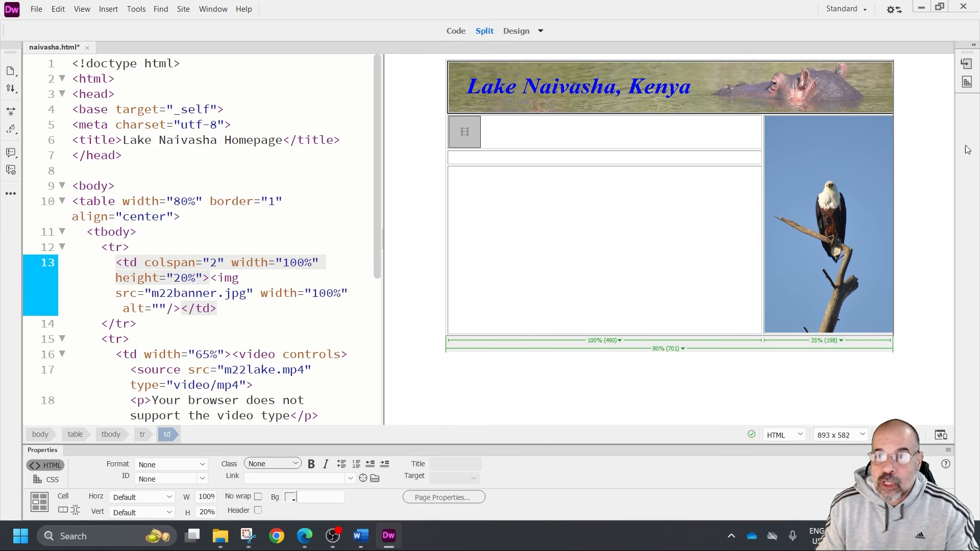
# Set the m22banner.jpg image's alternate text to "Lake Naivasha Kenya logo with a hippo"
pyautogui.click(596, 77)
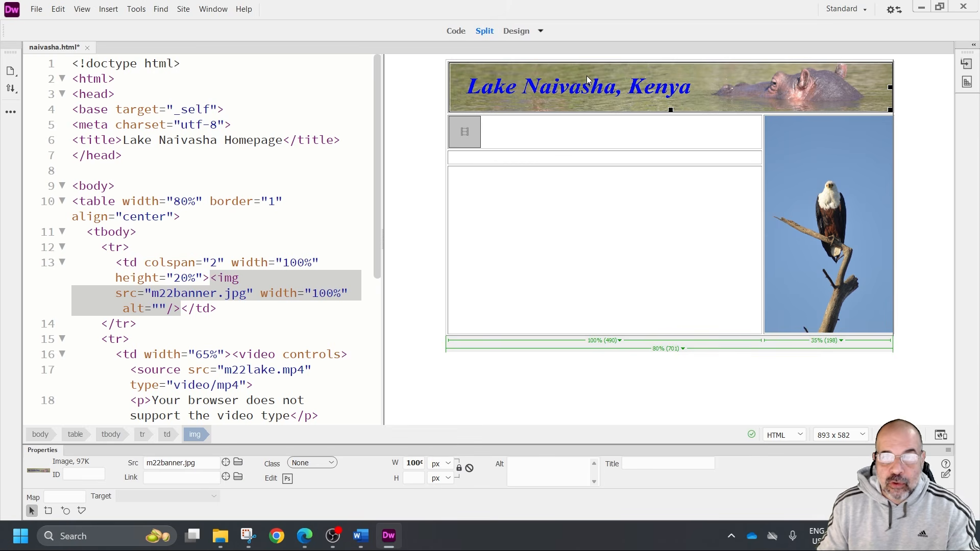
pyautogui.click(536, 467)
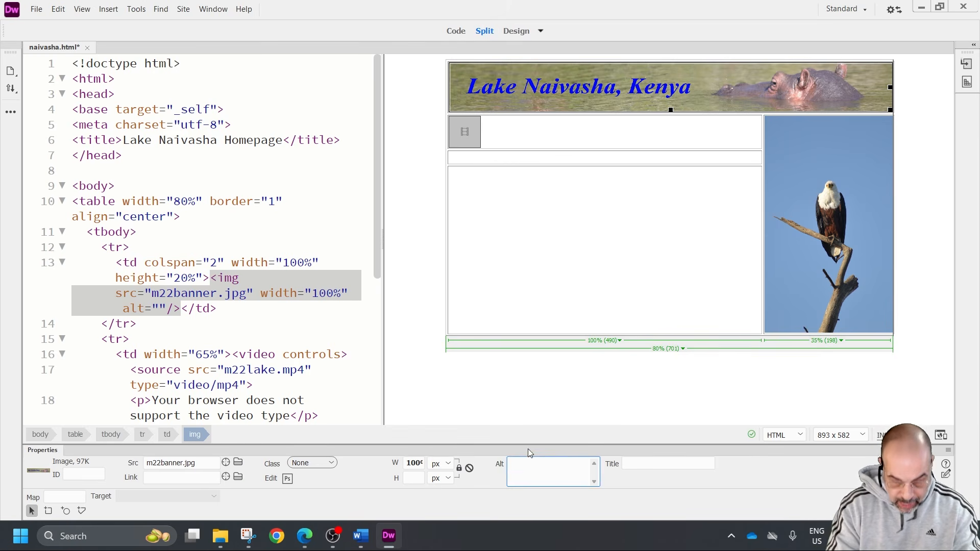
pyautogui.write('Lake Naivasha')
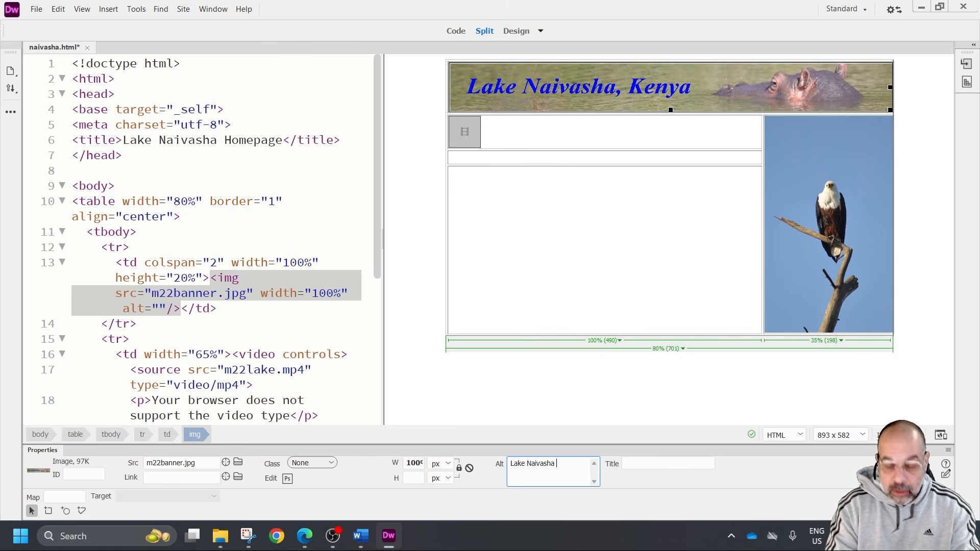
pyautogui.write(' Kenya lo')
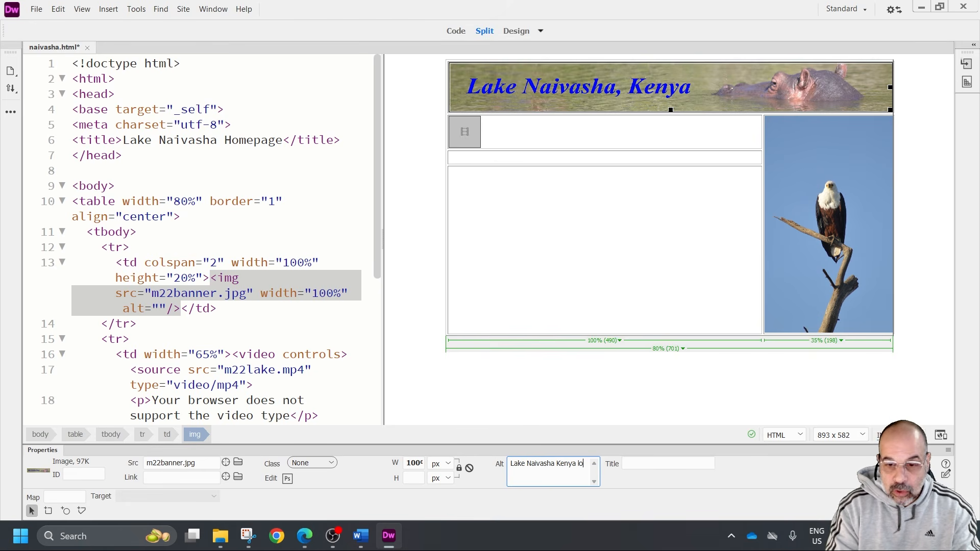
pyautogui.write('go with a hippo')
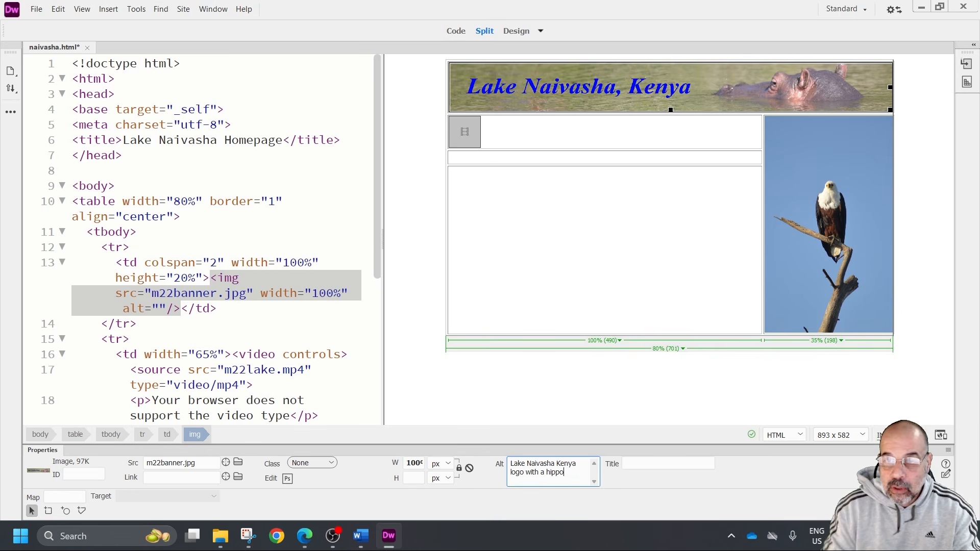
# Set the m22eagle.jpg image's alternate text to "Eagle purched on a branch"
pyautogui.click(847, 268)
pyautogui.click(557, 462)
pyautogui.write('Eagle purched o')
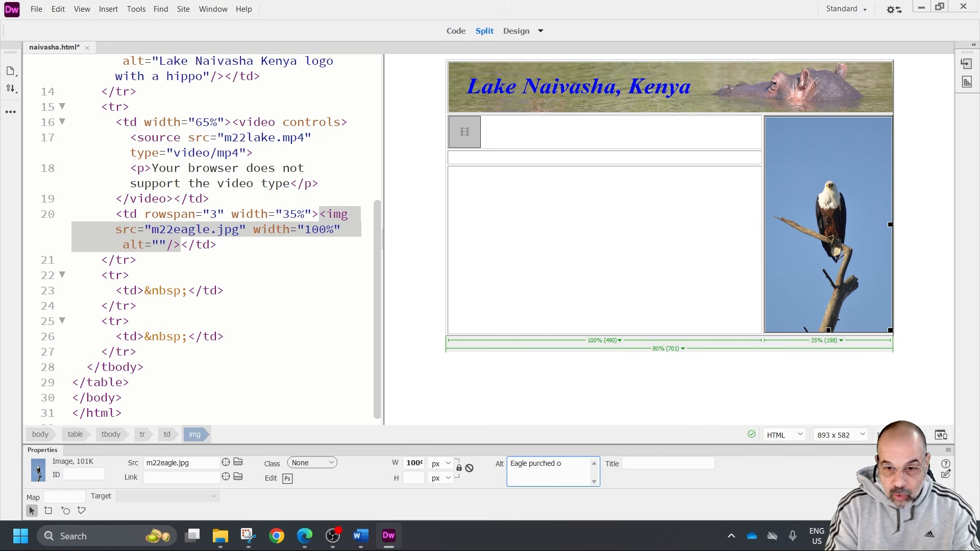
pyautogui.write('n a')
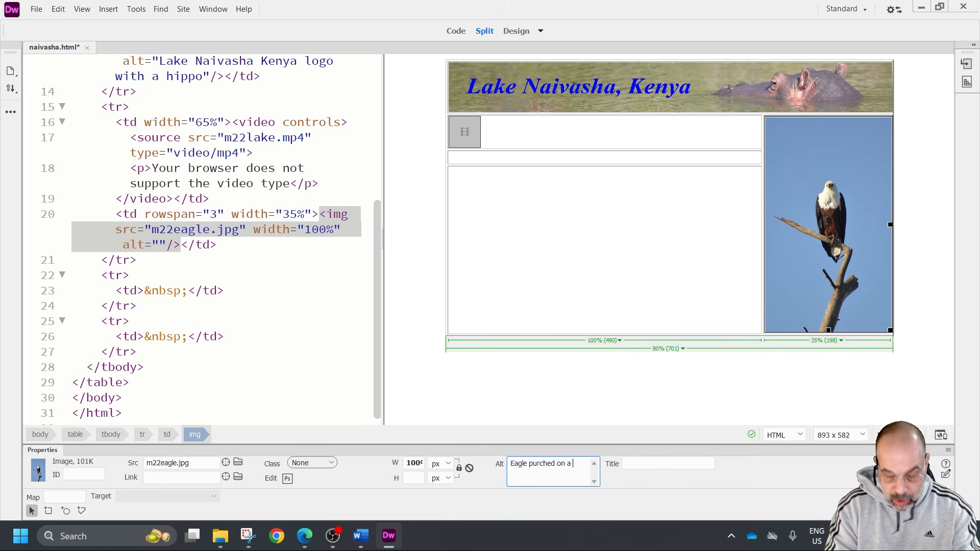
pyautogui.write(' brand')
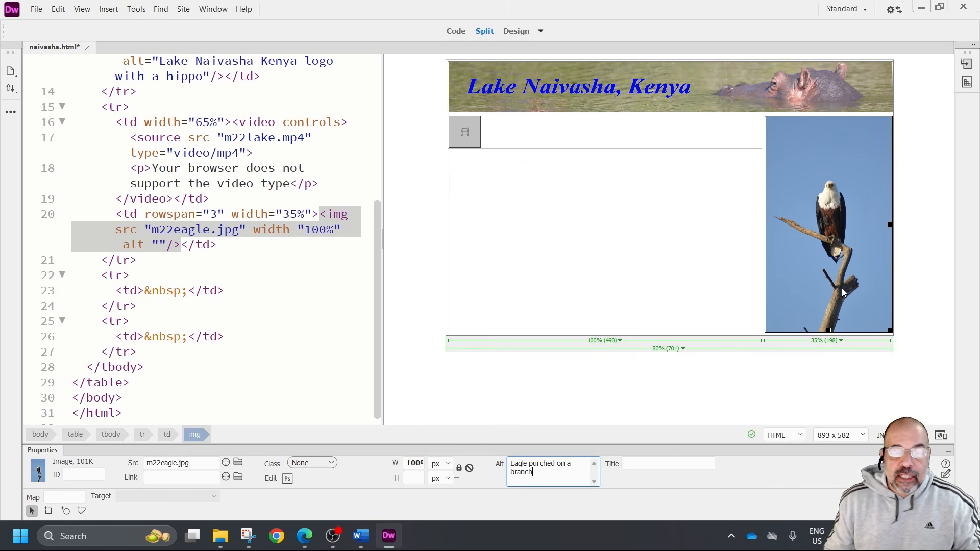
pyautogui.click(663, 138)
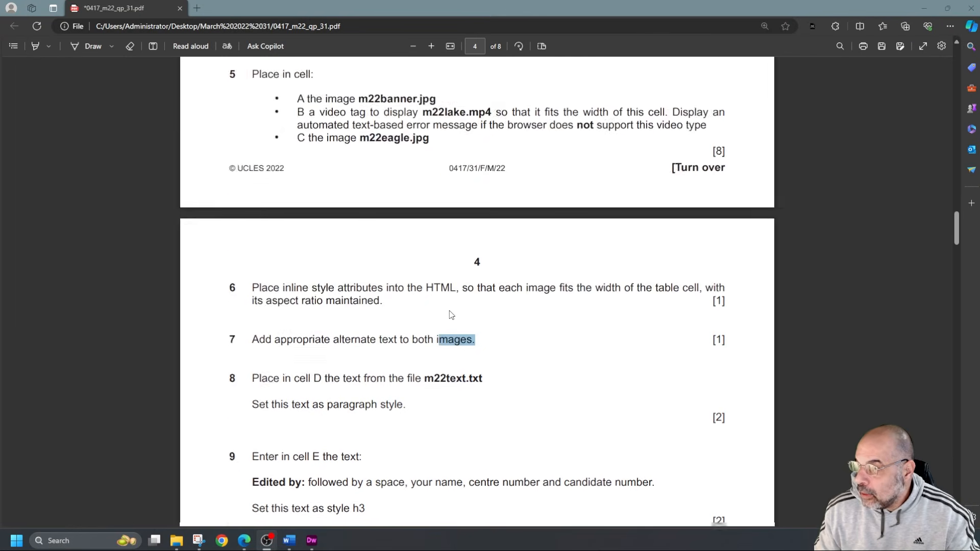
# Review tasks 8 to 10 in the question paper PDF and copy all the text of m22text.txt from the m22_html folder
pyautogui.scroll(-3, 415, 304)
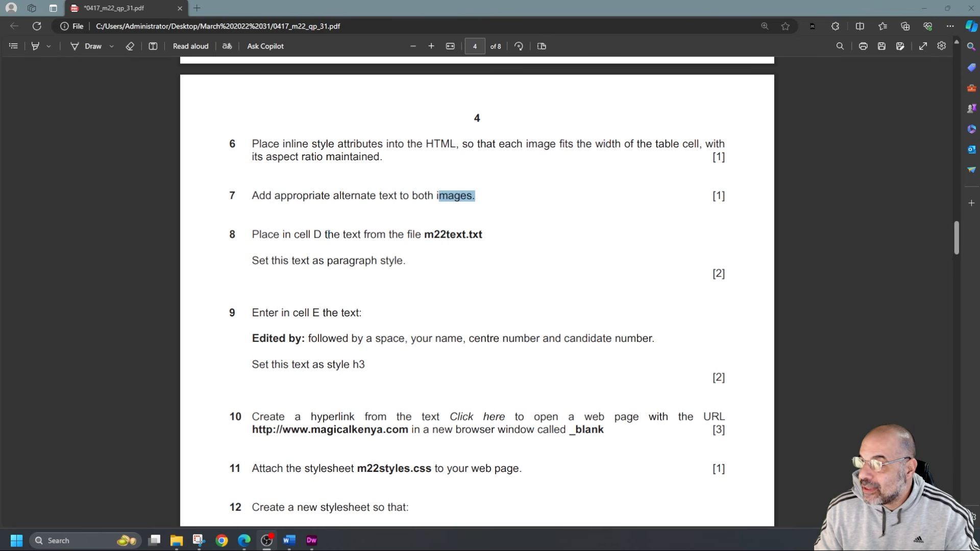
pyautogui.moveTo(425, 234); pyautogui.dragTo(487, 240)
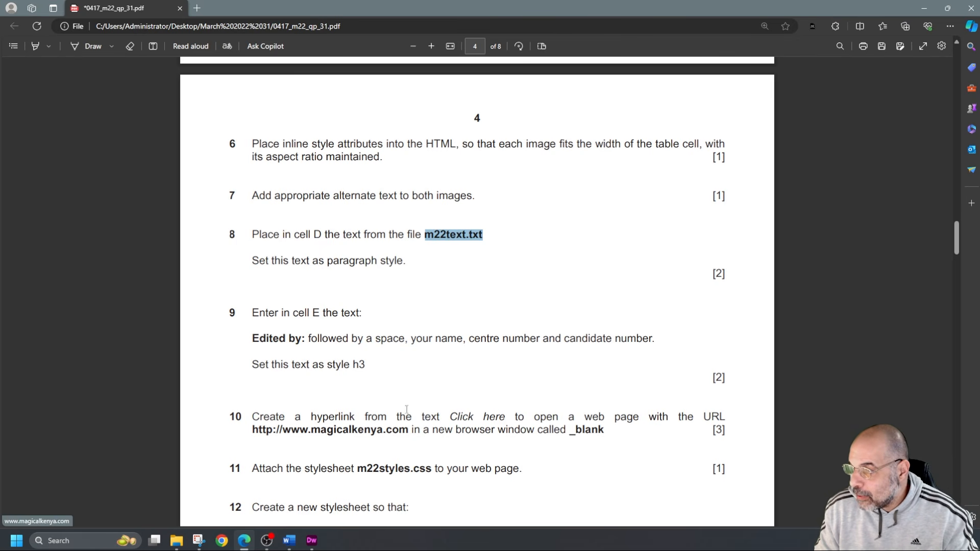
pyautogui.moveTo(451, 416); pyautogui.dragTo(516, 419)
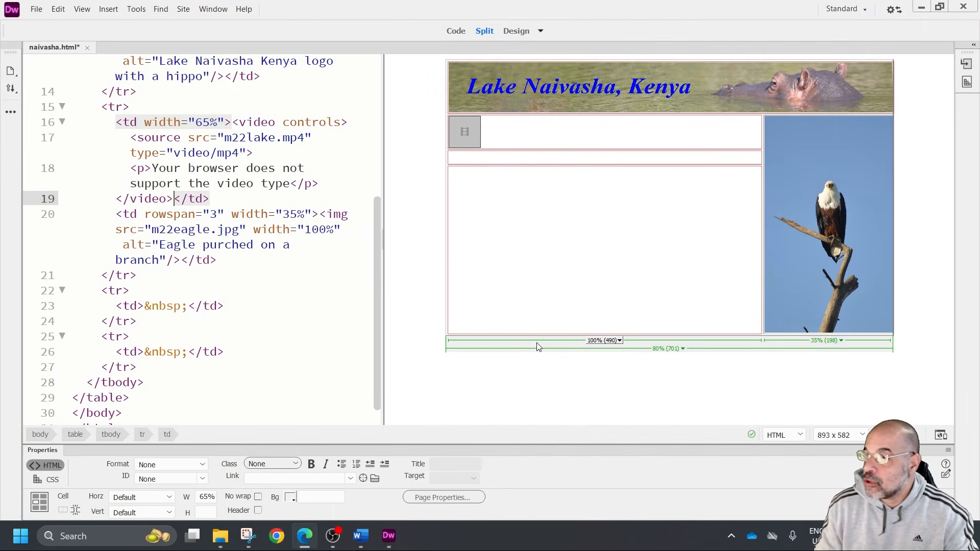
pyautogui.click(223, 537)
pyautogui.click(277, 472)
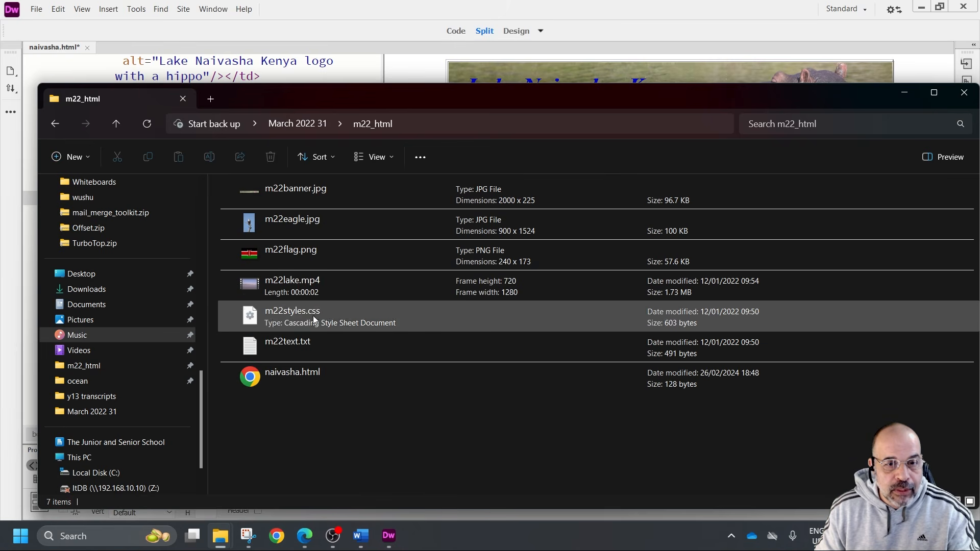
pyautogui.doubleClick(311, 343)
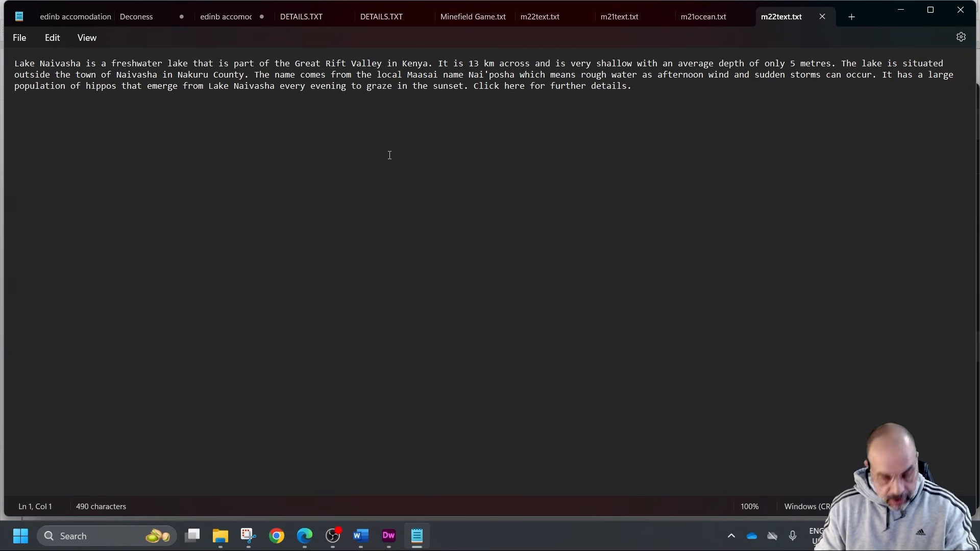
pyautogui.hotkey('ctrl', 'a')
pyautogui.hotkey('ctrl', 'c')
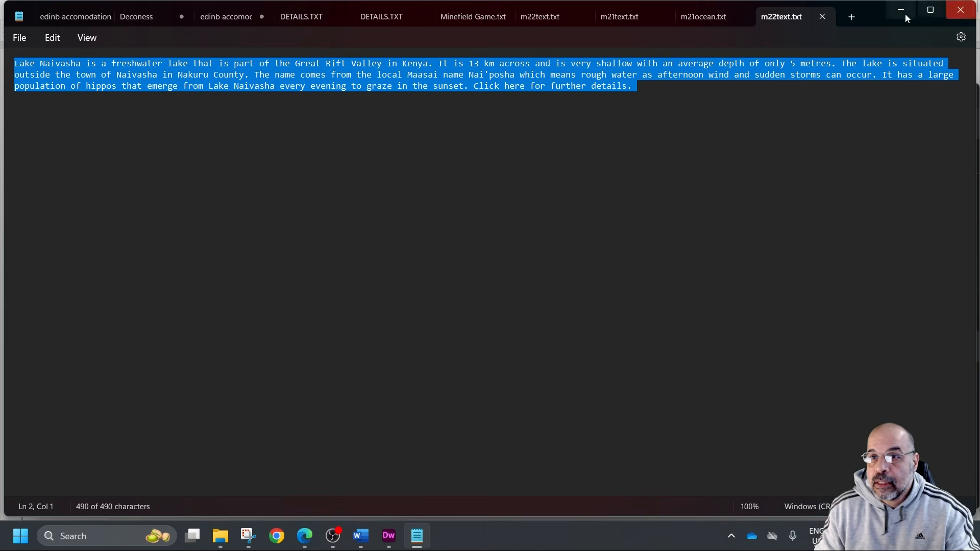
pyautogui.click(951, 6)
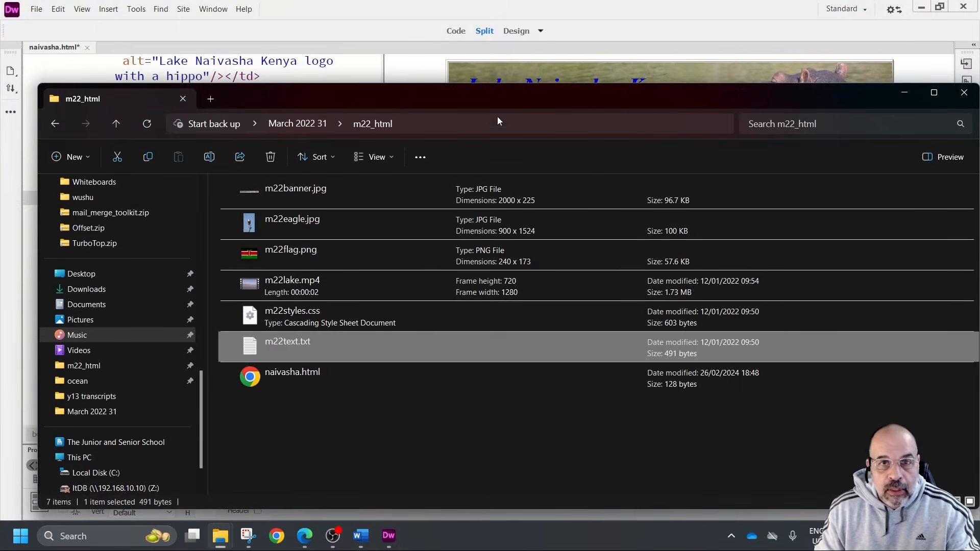
# Back in Dreamweaver, paste the copied text into the empty cell directly below the video
pyautogui.click(417, 69)
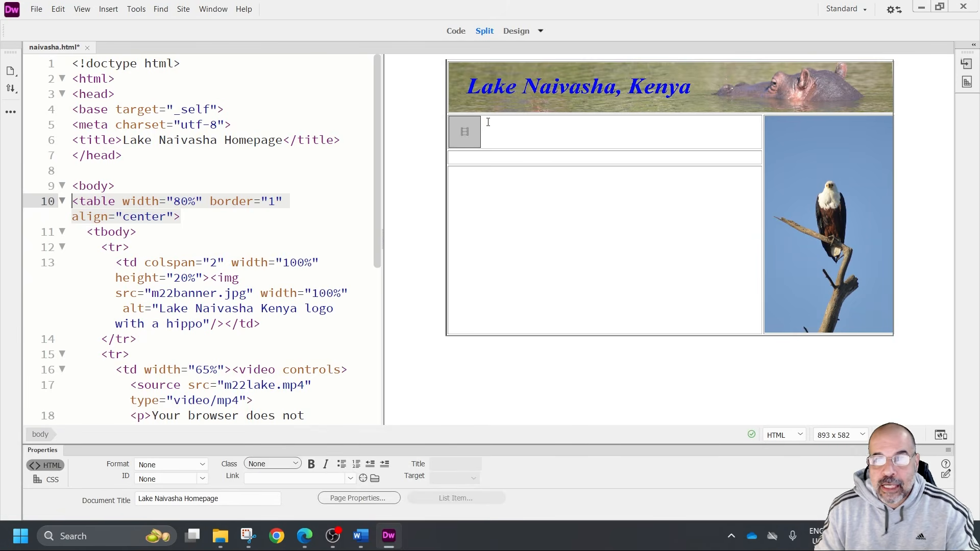
pyautogui.click(657, 158)
pyautogui.hotkey('ctrl', 'v')
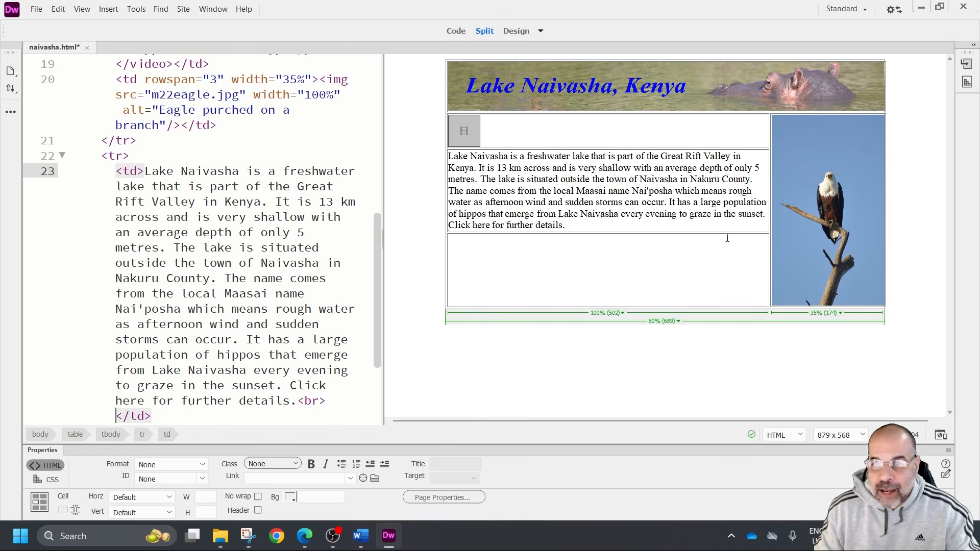
# Format the pasted Lake Naivasha text as Paragraph and check its opening and closing p tags in the code
pyautogui.moveTo(567, 227); pyautogui.dragTo(433, 181)
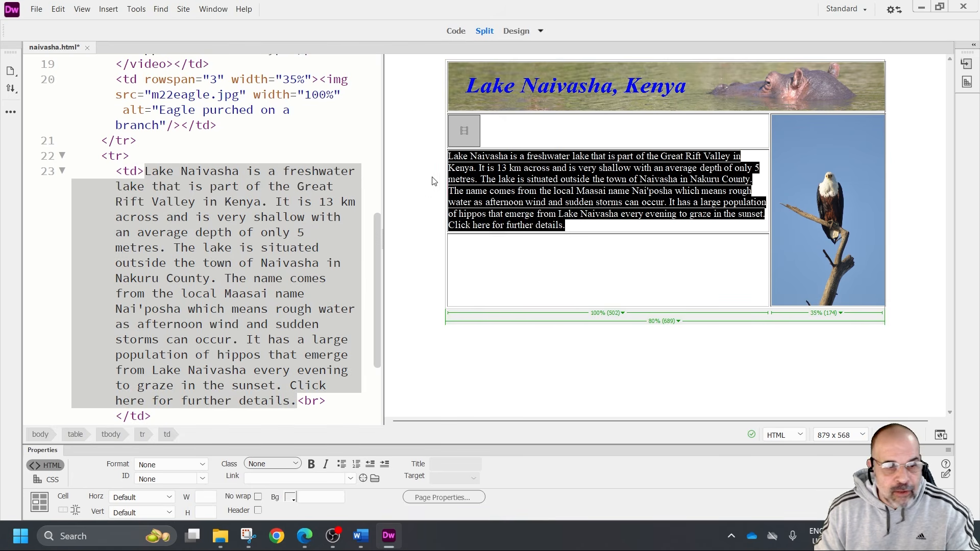
pyautogui.click(200, 466)
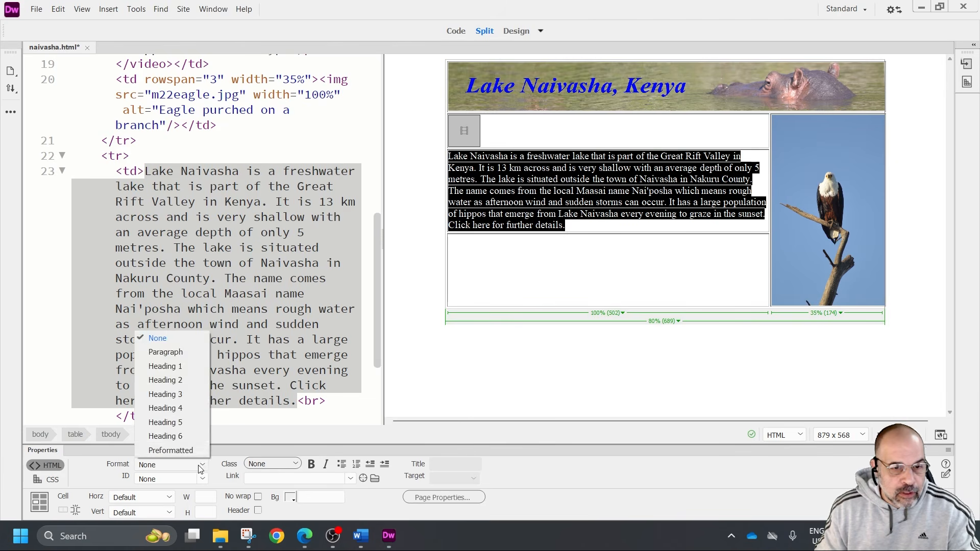
pyautogui.click(175, 353)
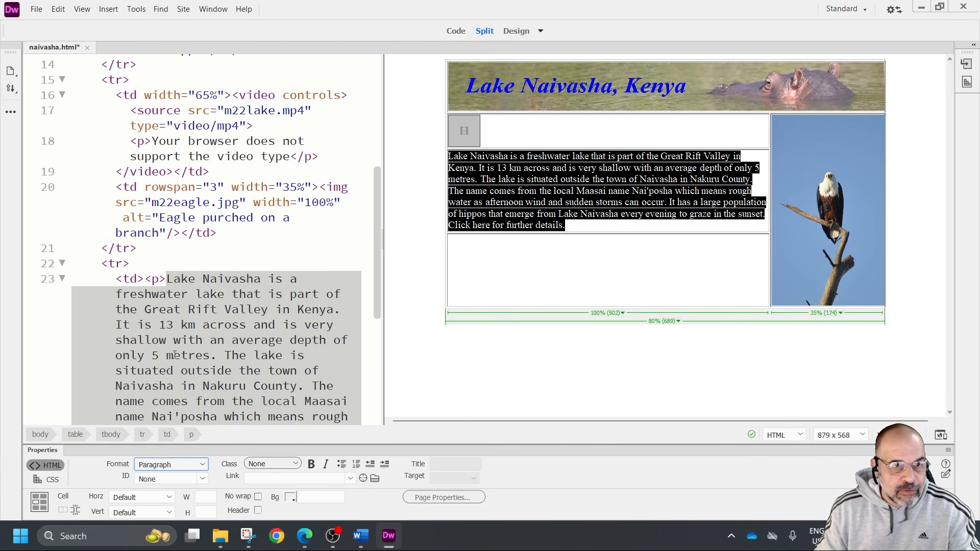
pyautogui.click(154, 278)
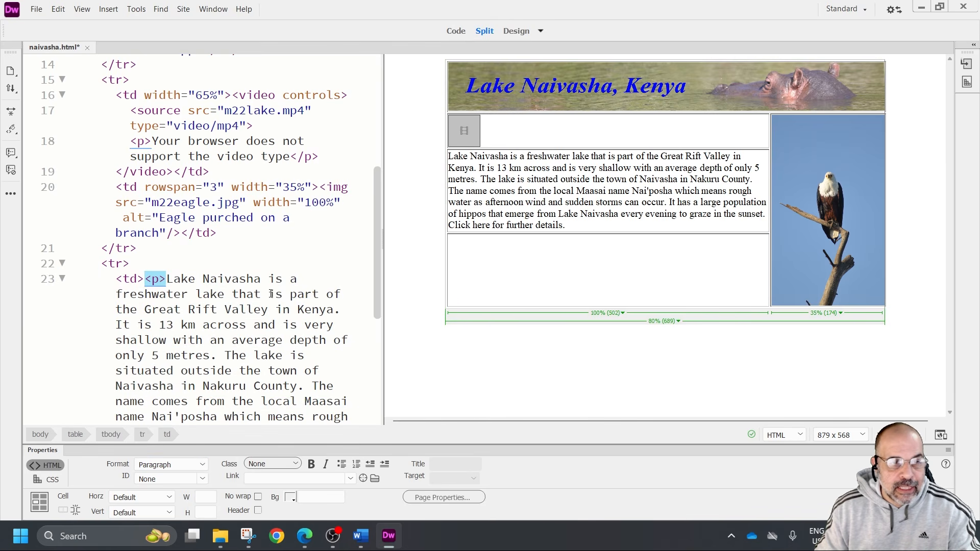
pyautogui.scroll(-4, 258, 294)
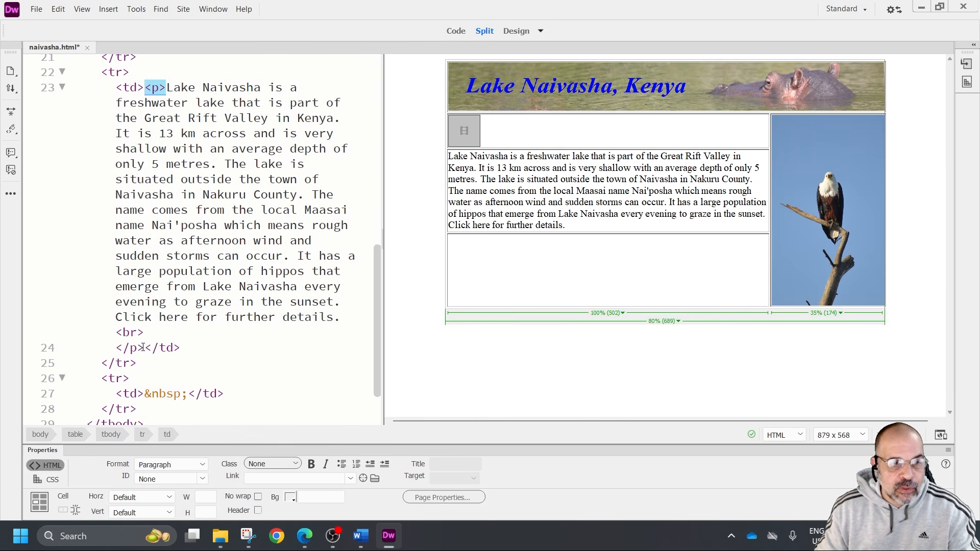
pyautogui.click(134, 347)
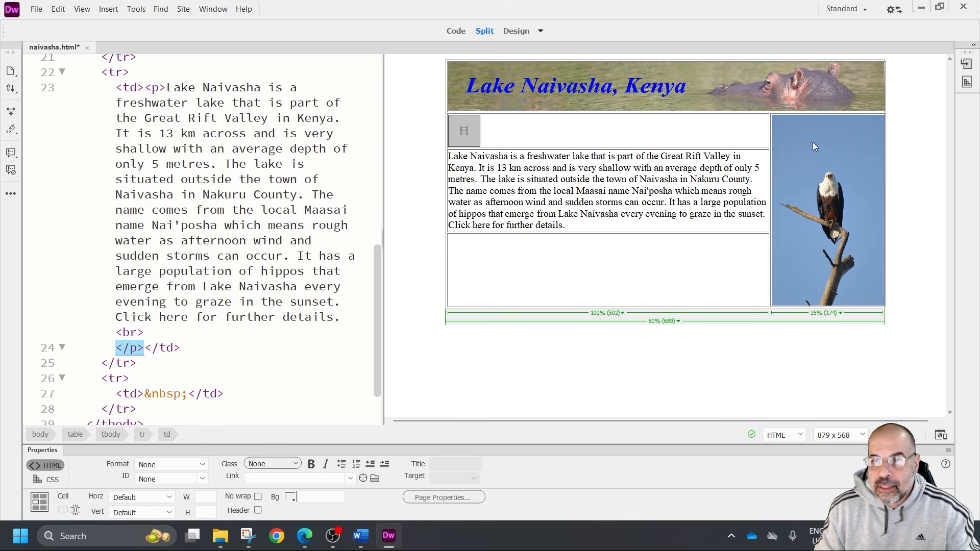
# Enter "Edited by:" followed by the editor's full name, centre number and candidate number in the empty cell below the paragraph
pyautogui.click(588, 266)
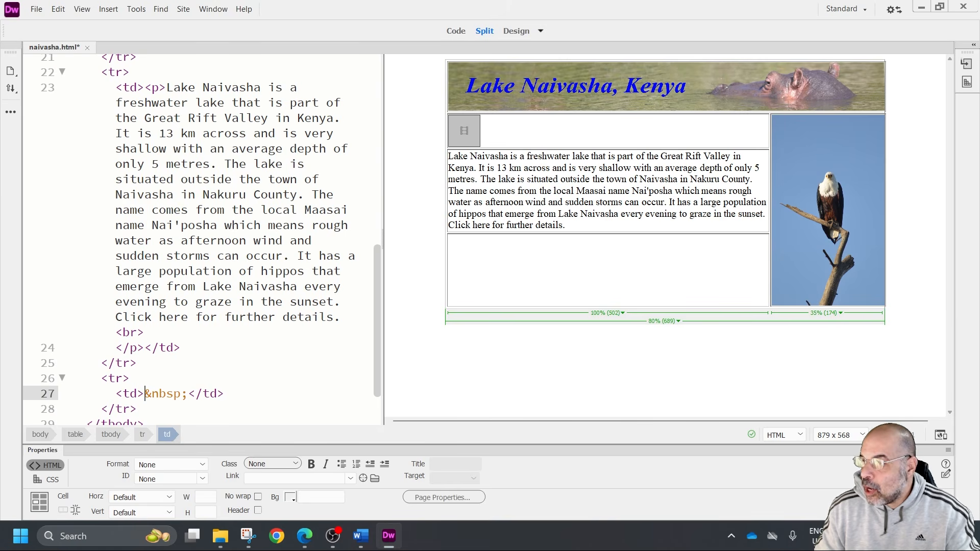
pyautogui.write('Edited by:')
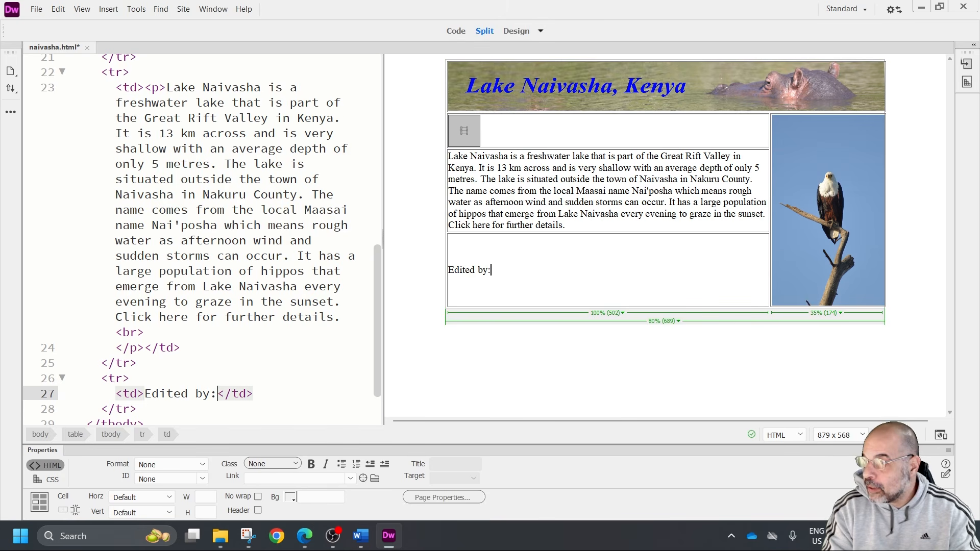
pyautogui.write(' NIcow')
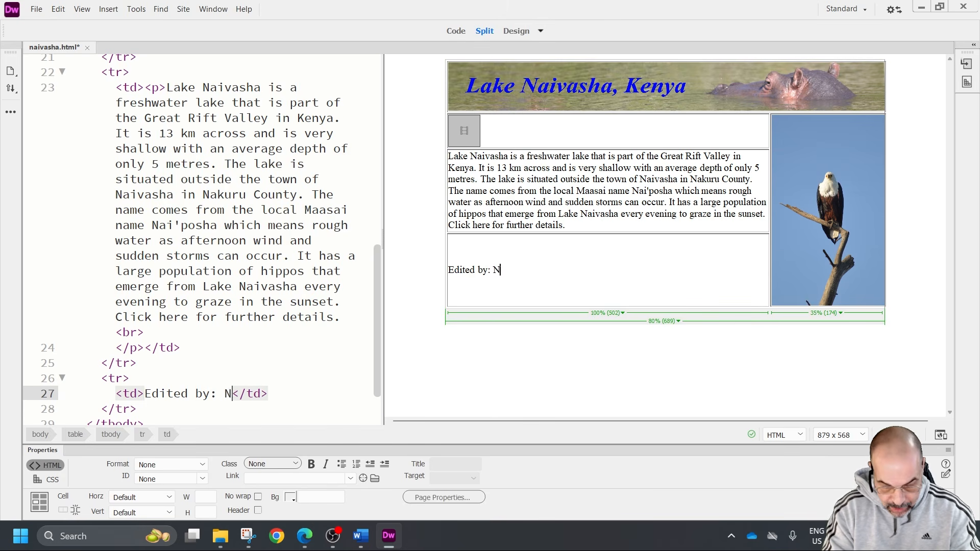
pyautogui.press('BackSpace')
pyautogui.press('BackSpace')
pyautogui.press('BackSpace')
pyautogui.press('BackSpace')
pyautogui.press('BackSpace')
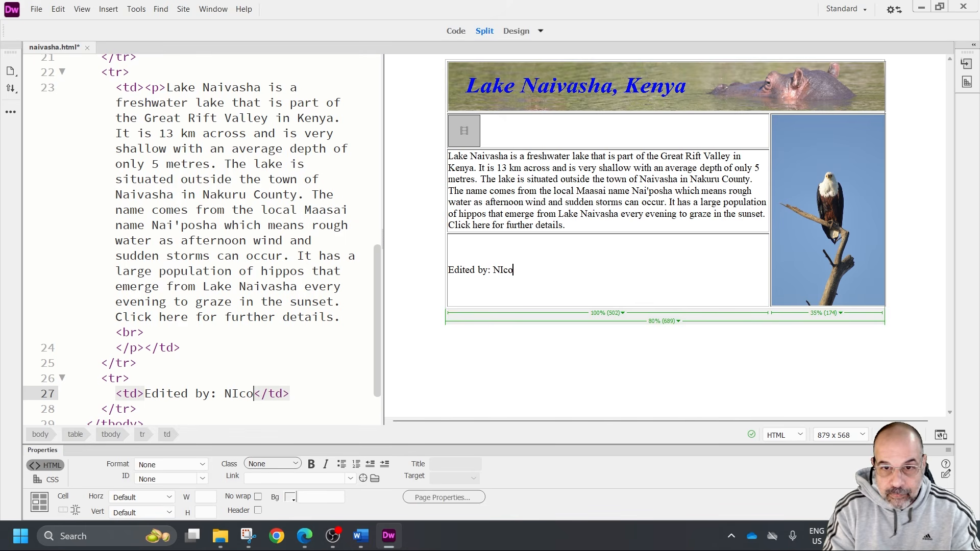
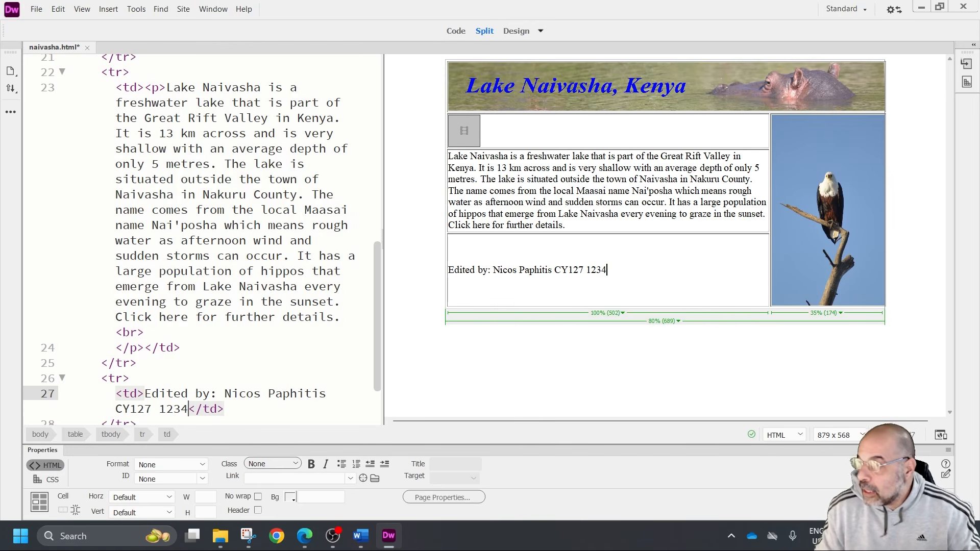
# Format the "Edited by:" line as Heading 3 and check its h3 tags in the code
pyautogui.moveTo(608, 270); pyautogui.dragTo(448, 271)
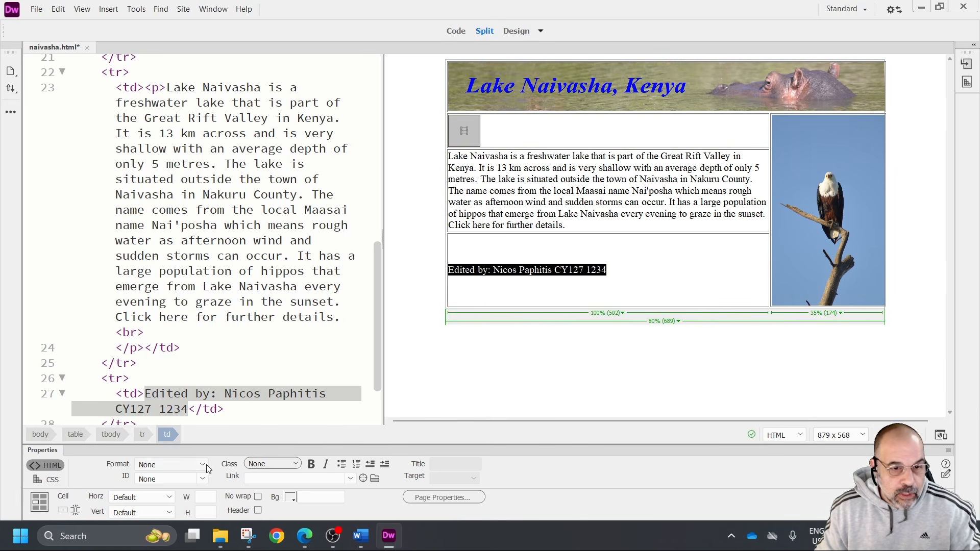
pyautogui.click(168, 464)
pyautogui.click(168, 394)
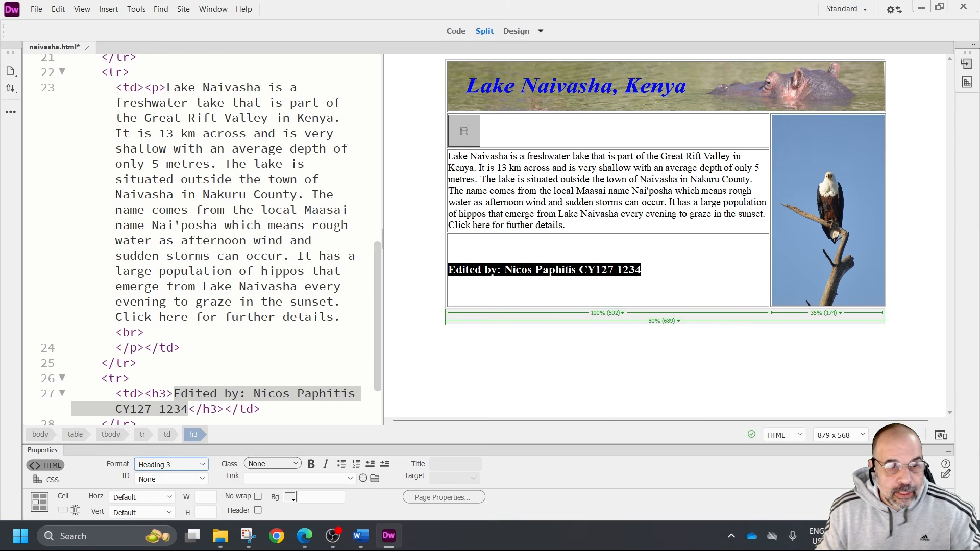
pyautogui.moveTo(152, 310); pyautogui.dragTo(224, 327)
pyautogui.click(636, 329)
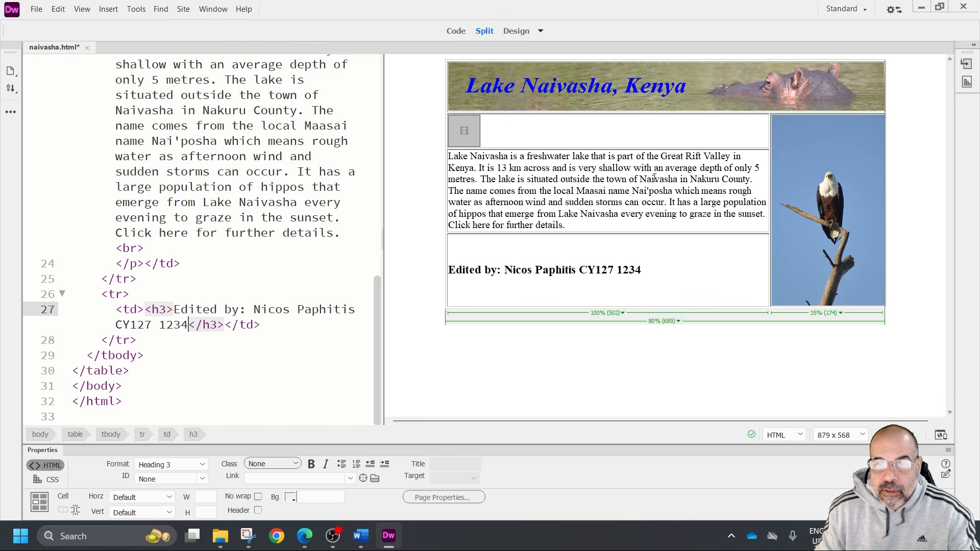
pyautogui.moveTo(452, 227); pyautogui.dragTo(491, 227)
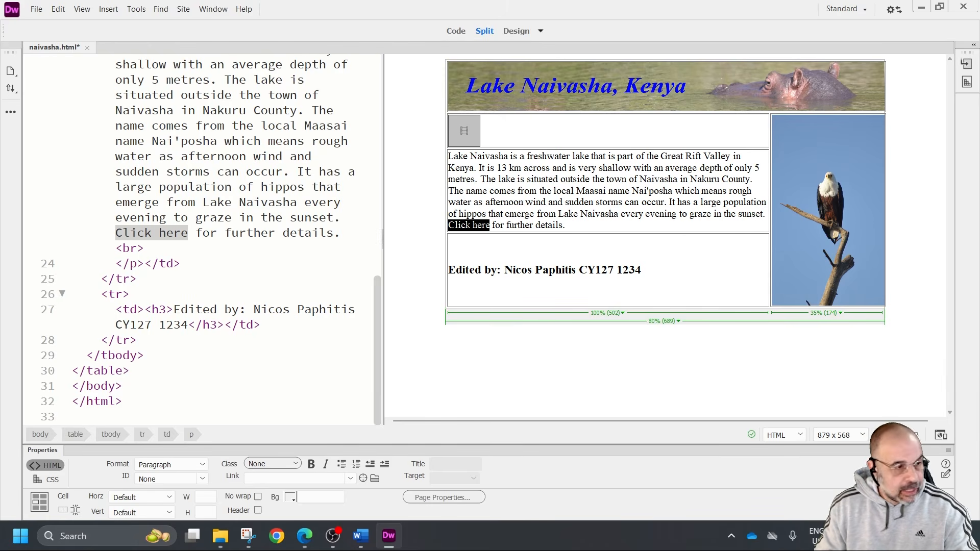
pyautogui.press('F12')
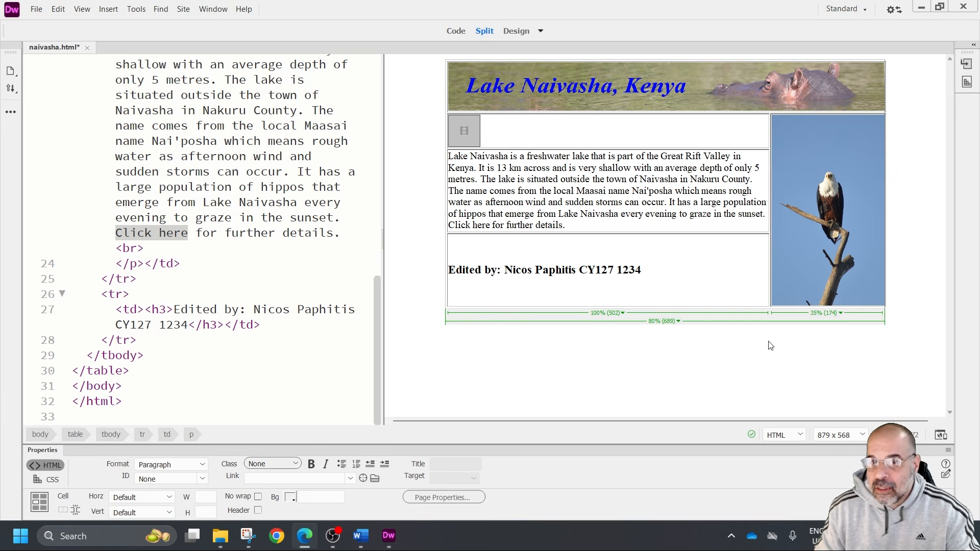
pyautogui.click(566, 7)
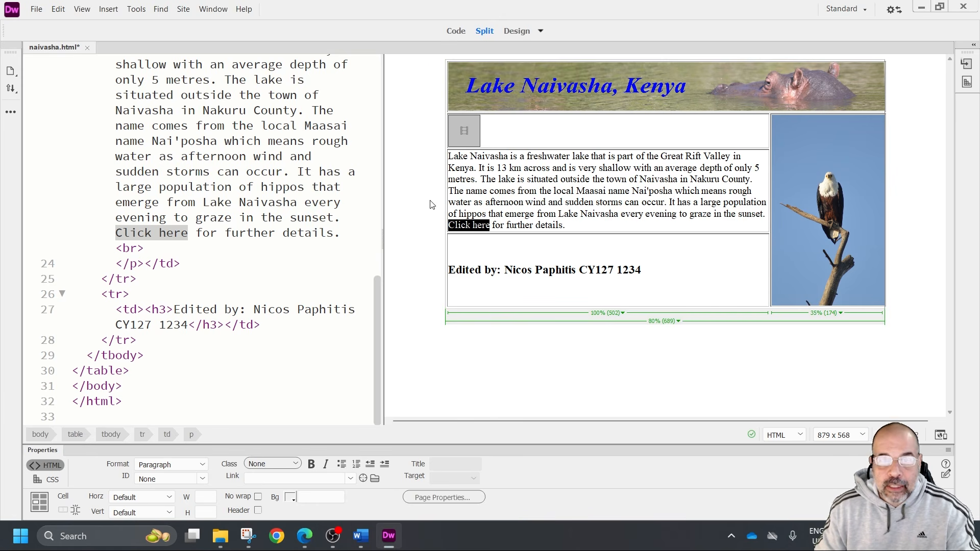
pyautogui.click(261, 479)
pyautogui.write('http://www.magicalkenya.com')
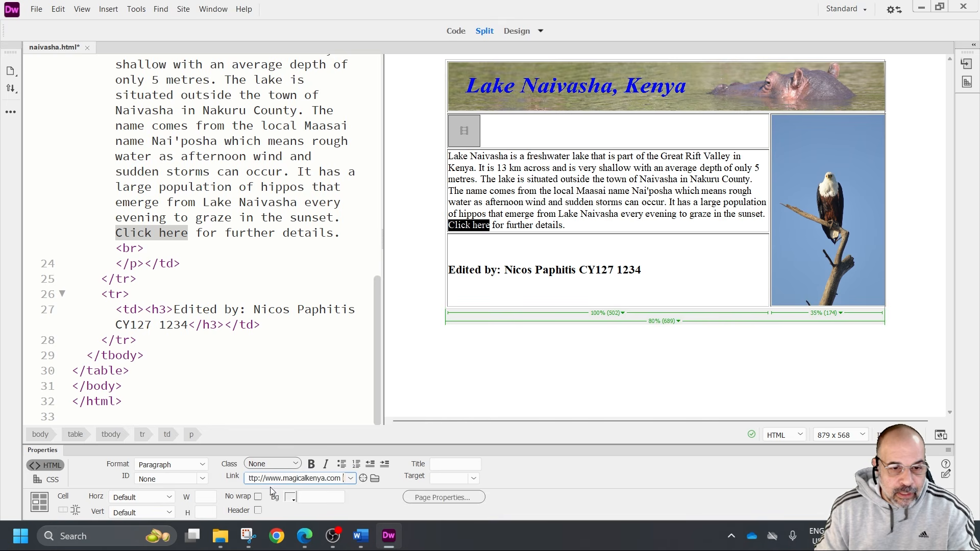
pyautogui.write('h')
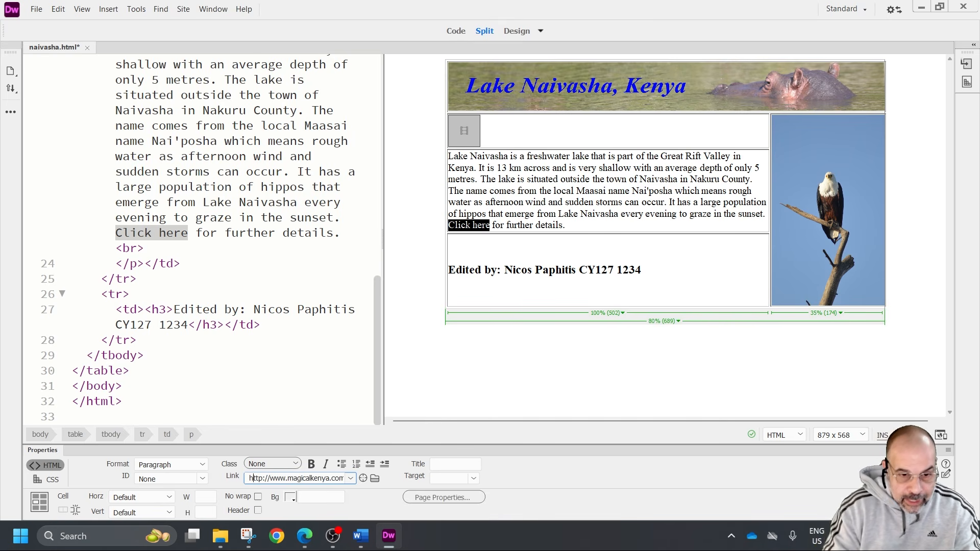
pyautogui.moveTo(316, 477); pyautogui.dragTo(355, 488)
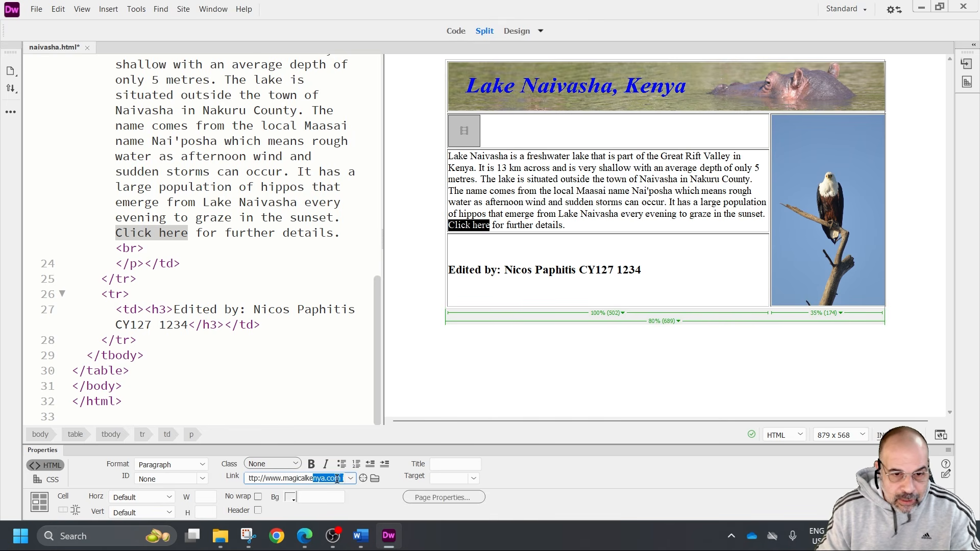
pyautogui.click(343, 478)
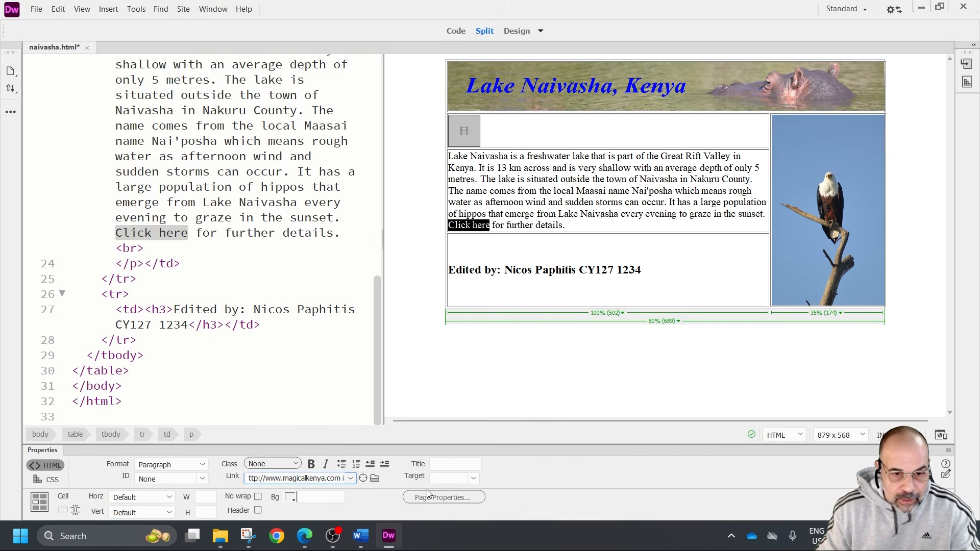
pyautogui.press('BackSpace')
pyautogui.press('BackSpace')
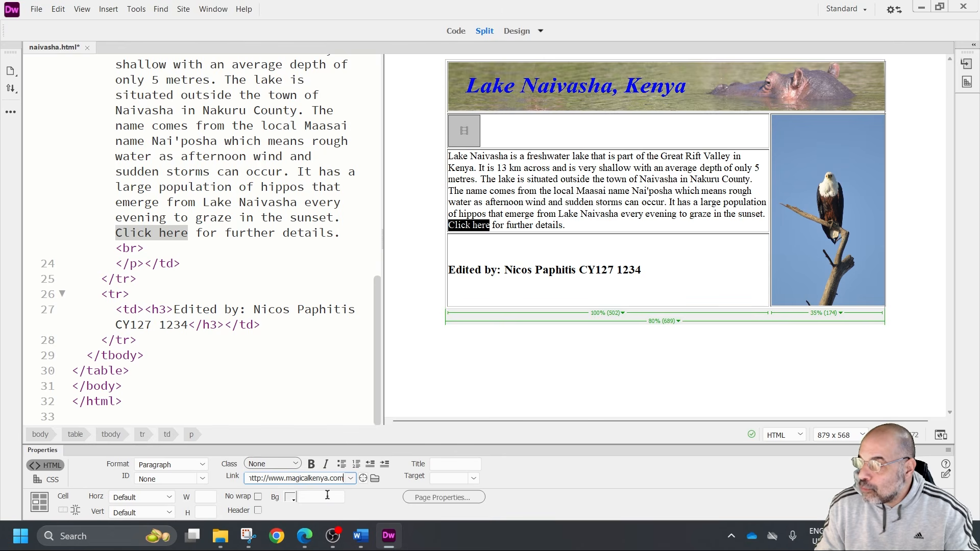
# Set the "Click here" hyperlink's target to _blank and save the naivasha page
pyautogui.click(449, 478)
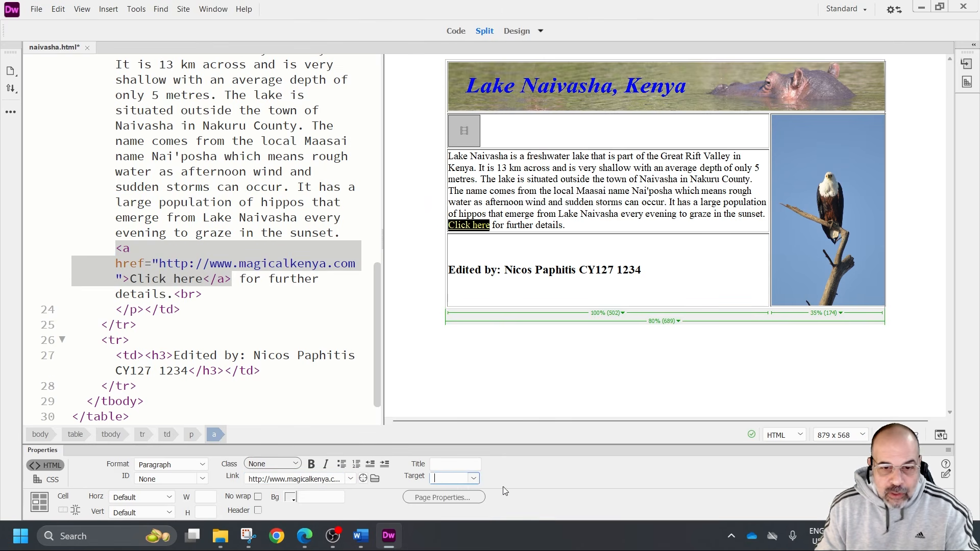
pyautogui.click(474, 478)
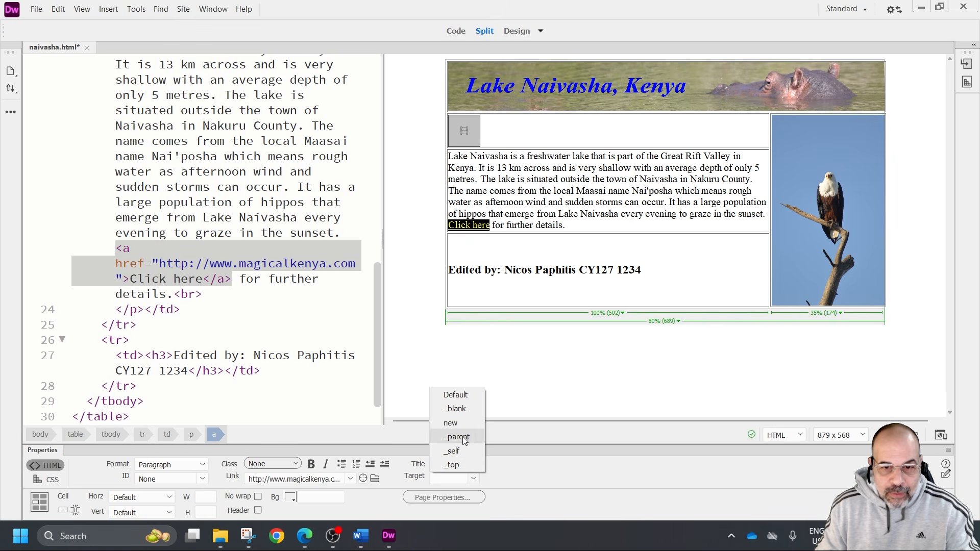
pyautogui.click(460, 408)
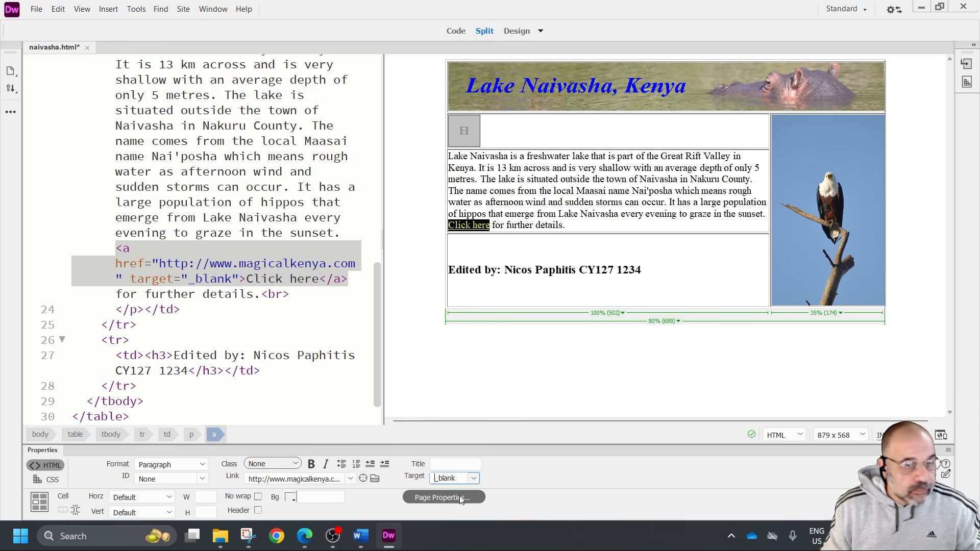
pyautogui.click(39, 9)
pyautogui.click(69, 95)
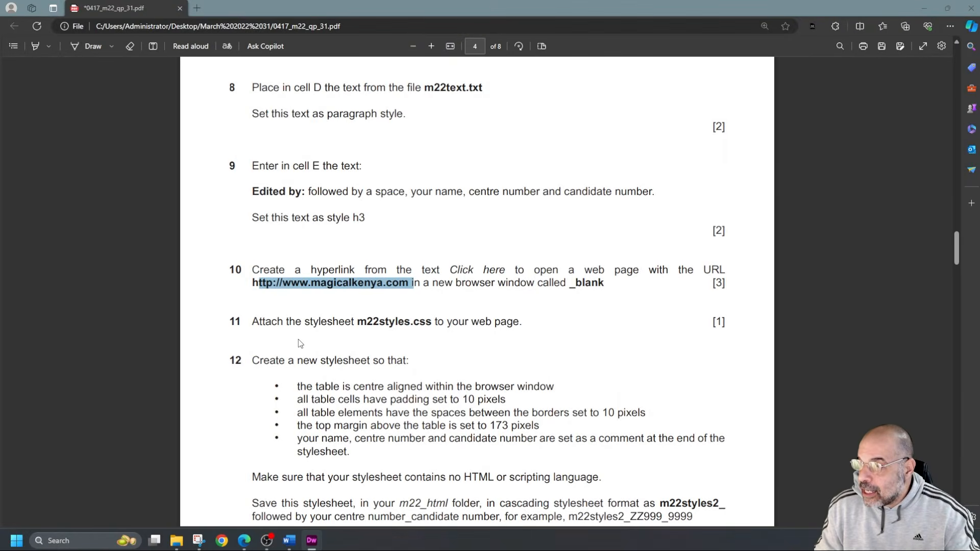
# Check task 11 in the question paper PDF, then attach the existing stylesheet m22styles.css to the naivasha page in Dreamweaver
pyautogui.scroll(-3, 299, 339)
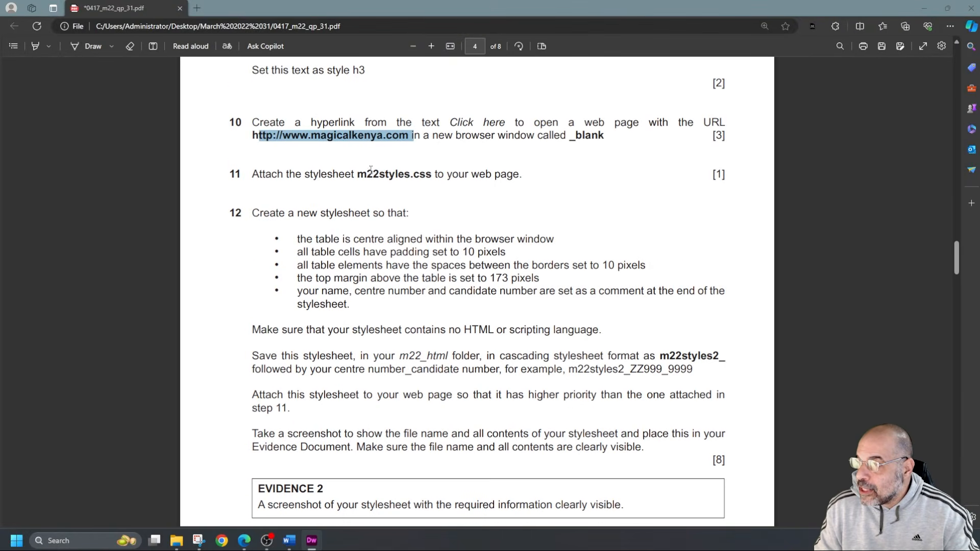
pyautogui.moveTo(358, 174); pyautogui.dragTo(498, 179)
pyautogui.moveTo(252, 214); pyautogui.dragTo(409, 213)
pyautogui.click(294, 185)
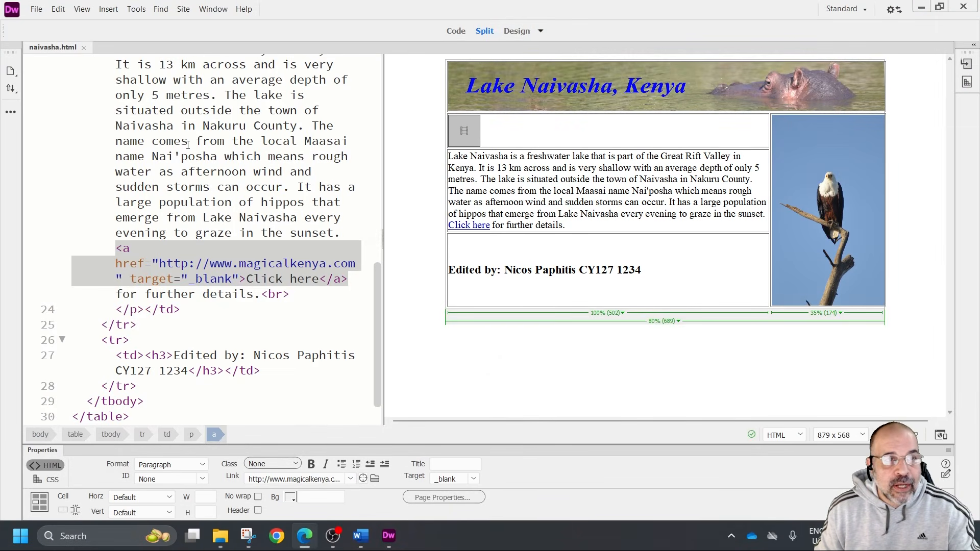
pyautogui.click(283, 464)
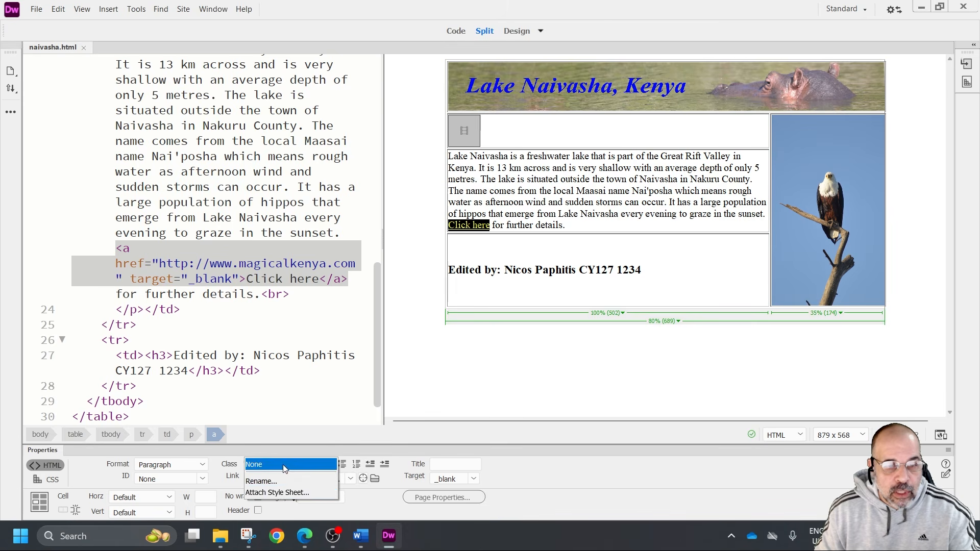
pyautogui.click(283, 493)
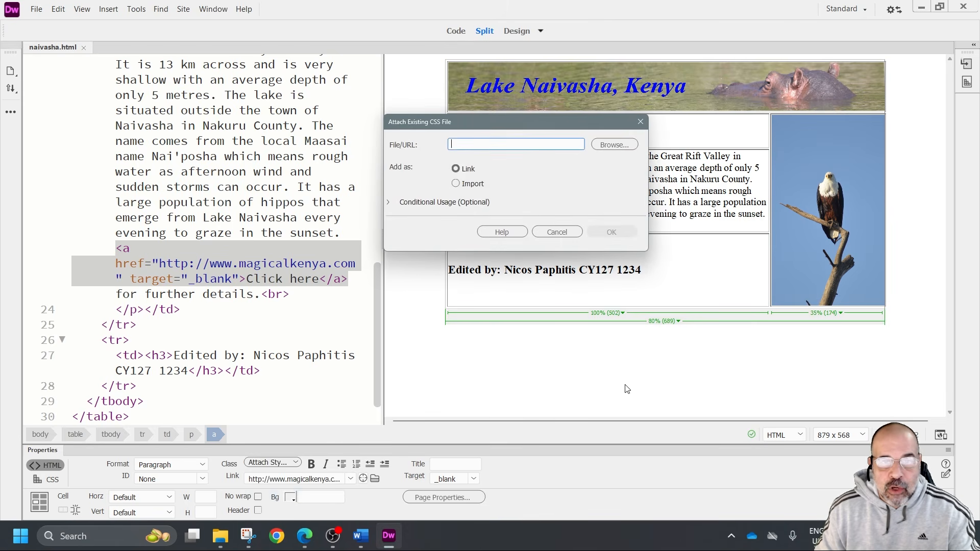
pyautogui.click(614, 144)
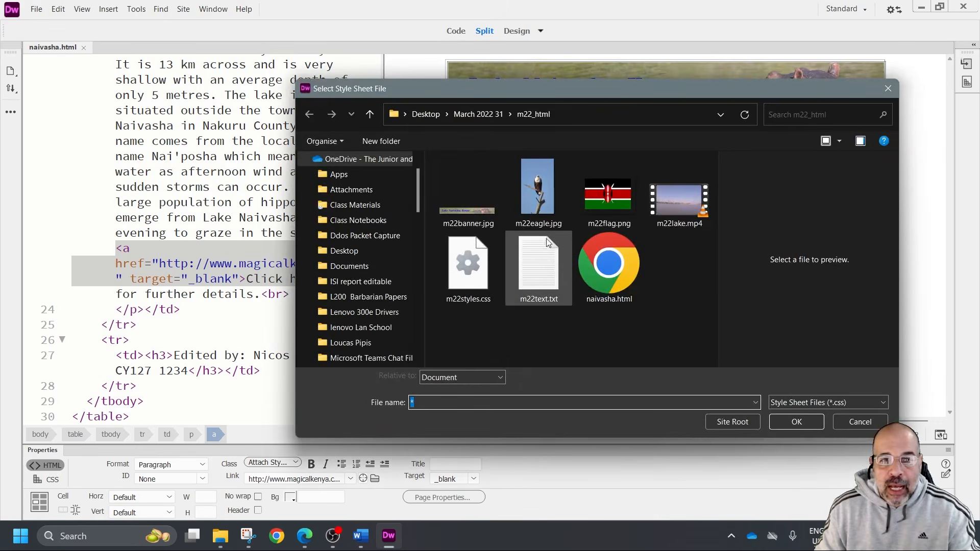
pyautogui.doubleClick(465, 283)
pyautogui.click(601, 232)
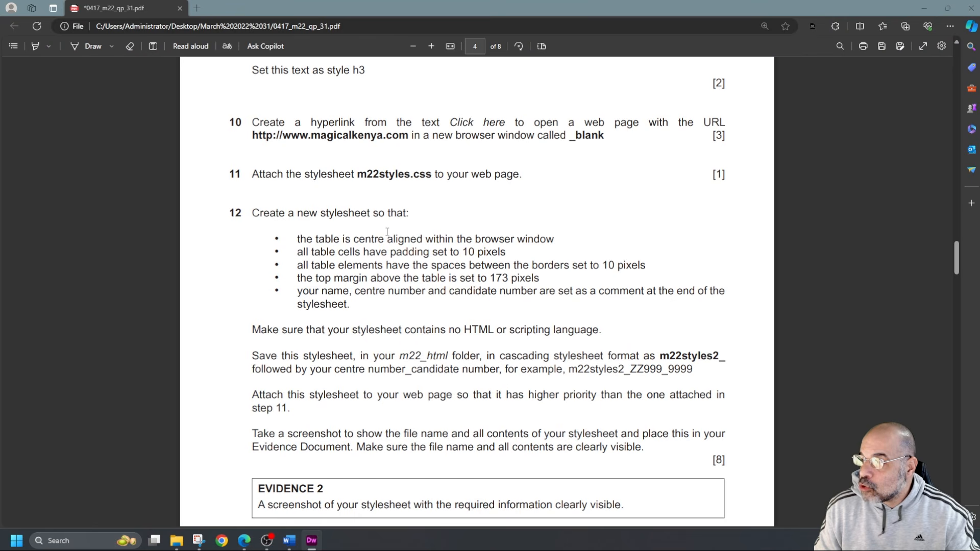
# In the question paper PDF, read task 12's stylesheet requirements for table alignment, cell padding, border spacing, top margin and closing comment
pyautogui.moveTo(307, 239); pyautogui.dragTo(549, 235)
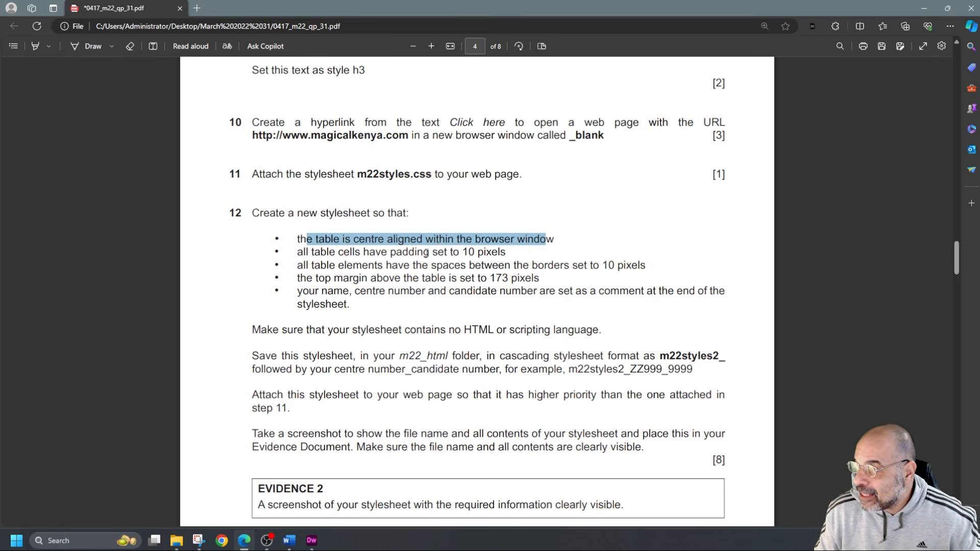
pyautogui.moveTo(401, 239); pyautogui.dragTo(561, 239)
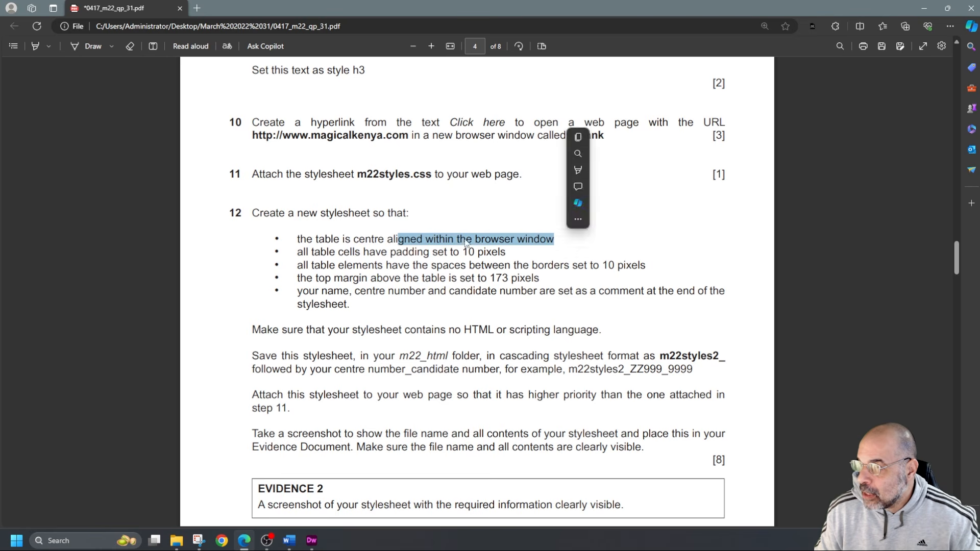
pyautogui.moveTo(321, 252); pyautogui.dragTo(497, 255)
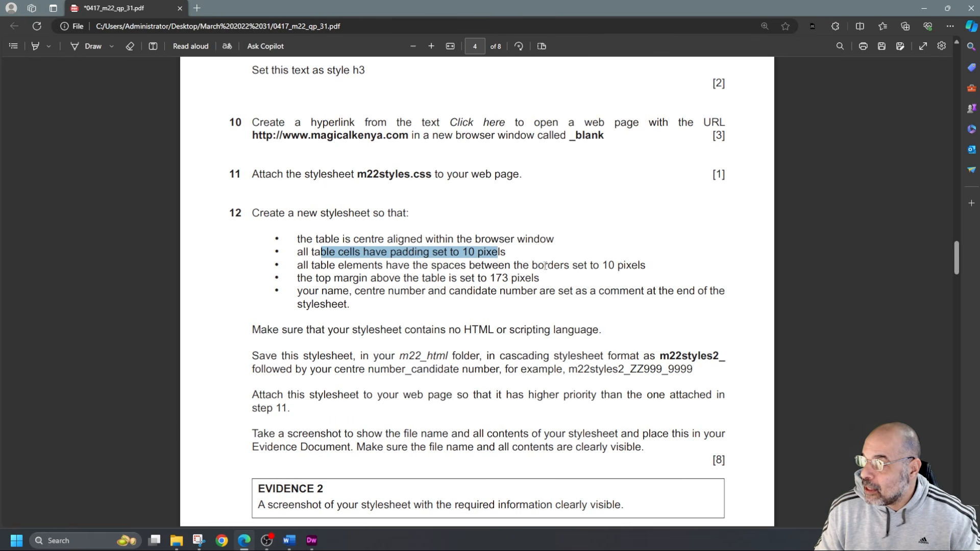
pyautogui.moveTo(584, 266); pyautogui.dragTo(646, 267)
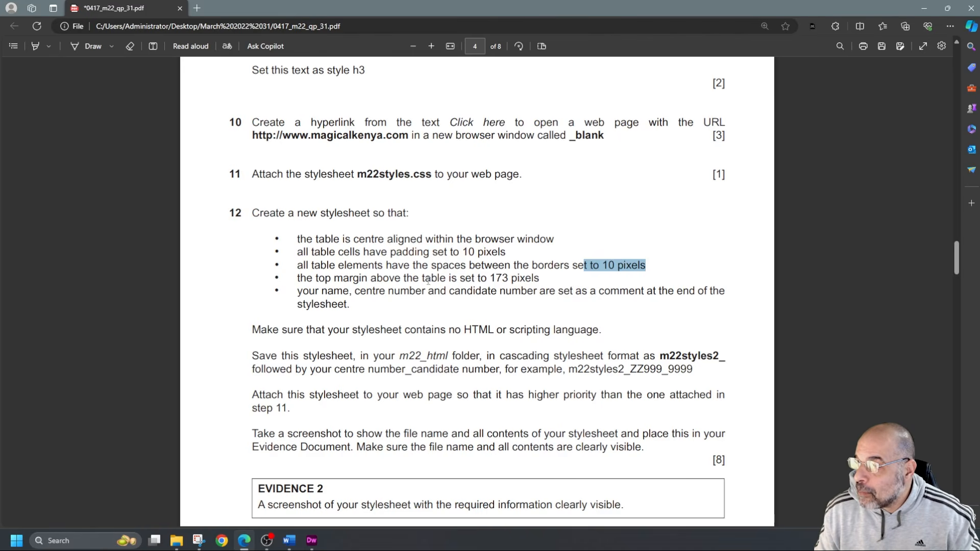
pyautogui.moveTo(490, 279); pyautogui.dragTo(539, 285)
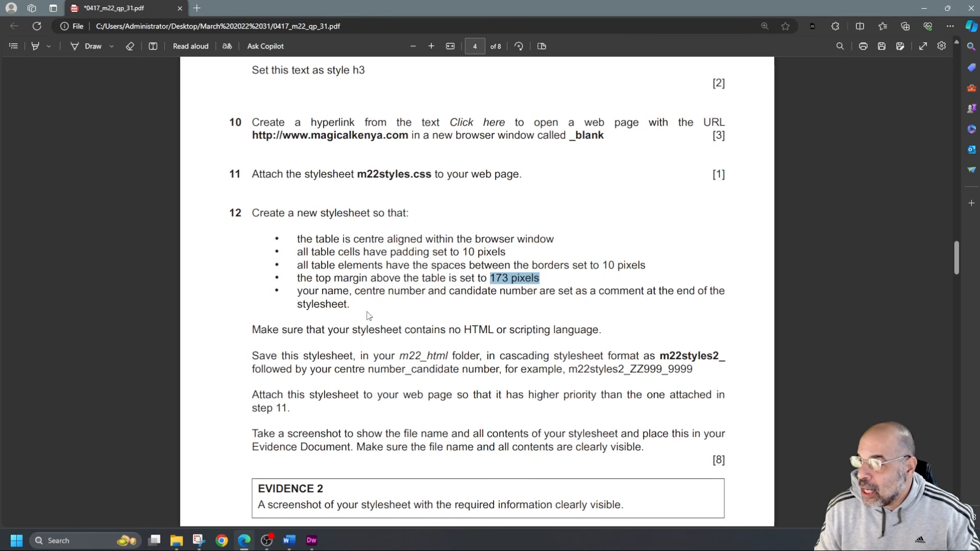
pyautogui.moveTo(328, 292); pyautogui.dragTo(645, 289)
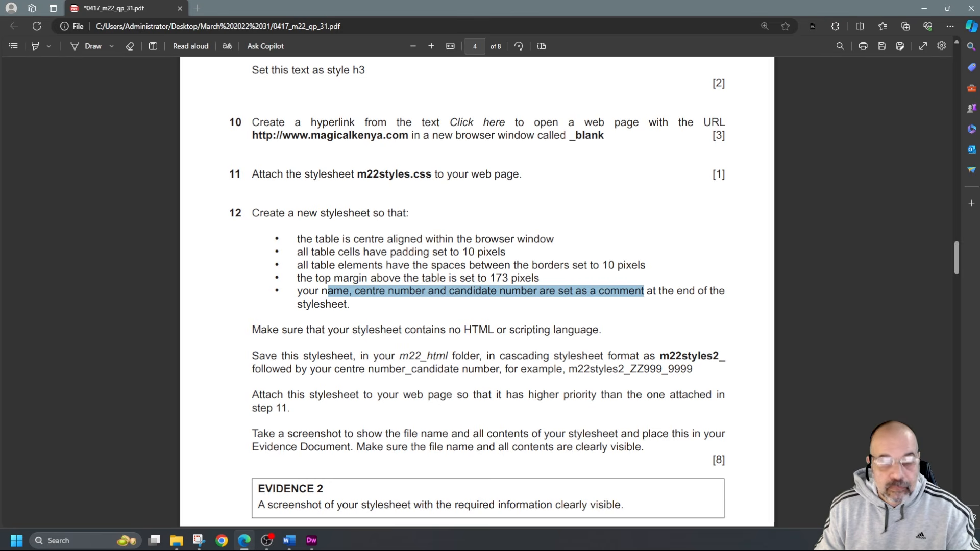
# Back in Dreamweaver, create a new blank CSS document
pyautogui.hotkey('alt', 'Tab')
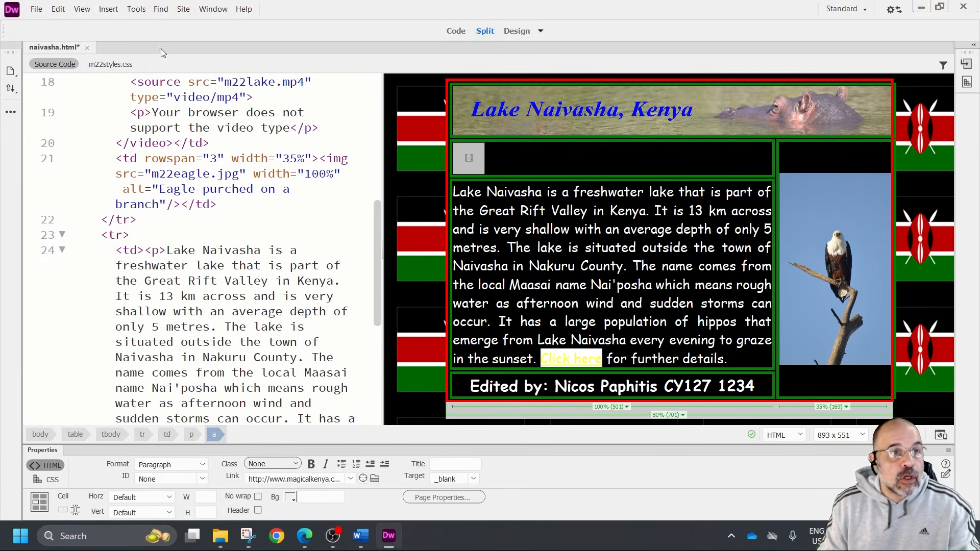
pyautogui.click(36, 9)
pyautogui.click(64, 24)
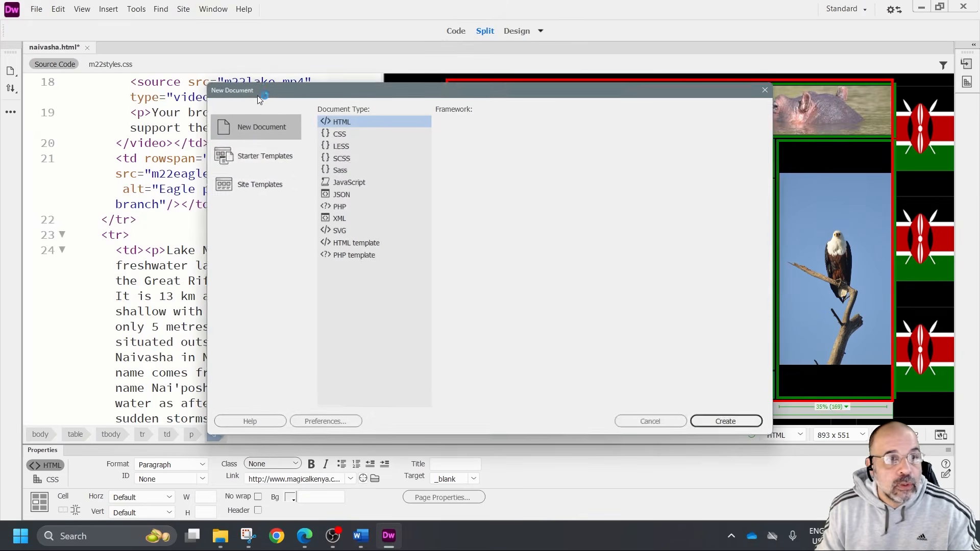
pyautogui.doubleClick(357, 131)
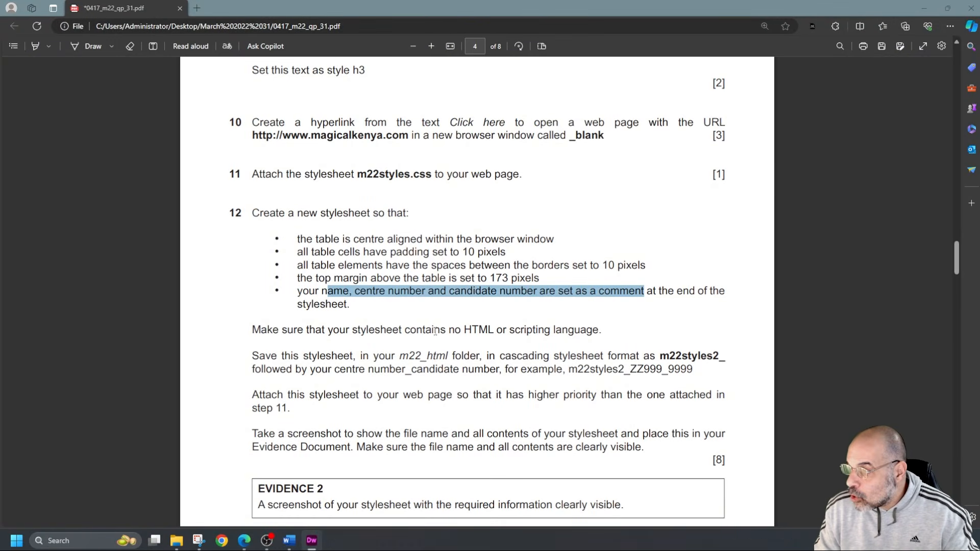
# Check task 12's file requirements in the PDF and save the new stylesheet in m22_html as m22styles2_ followed by the centre and candidate numbers
pyautogui.moveTo(455, 329); pyautogui.dragTo(494, 330)
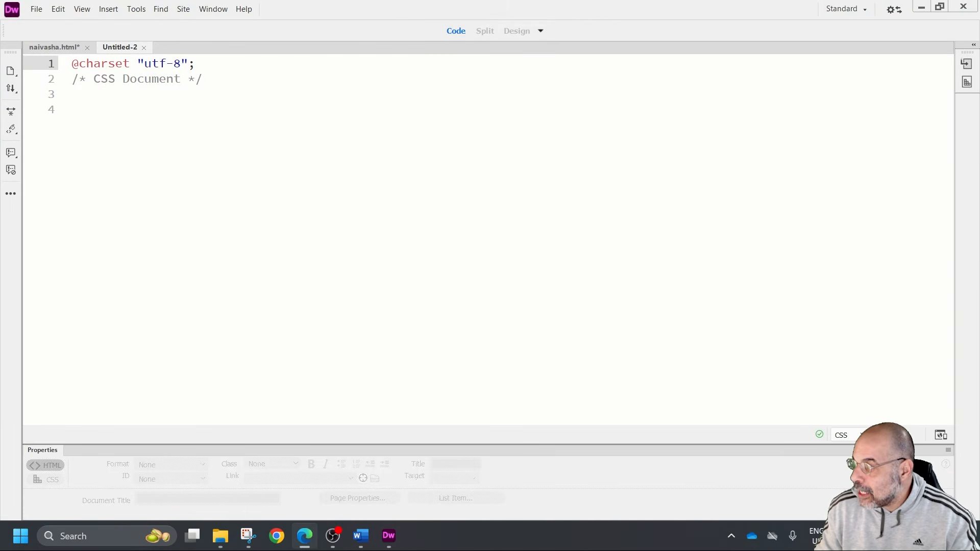
pyautogui.click(41, 13)
pyautogui.click(82, 95)
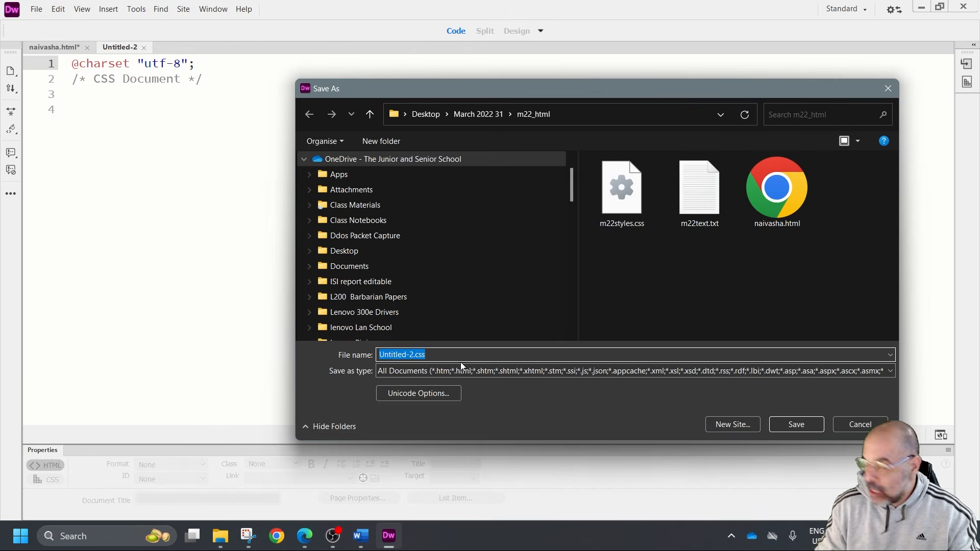
pyautogui.write('m22')
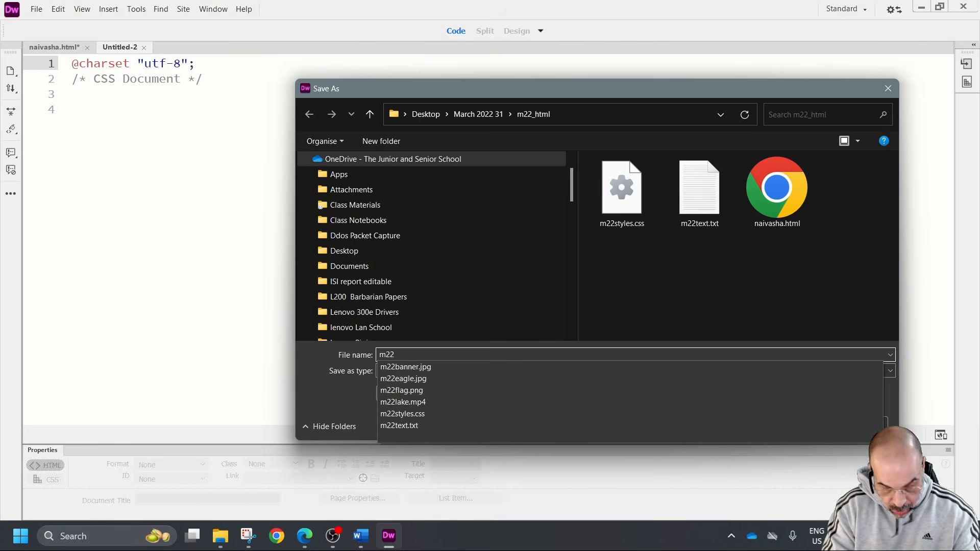
pyautogui.write('styles')
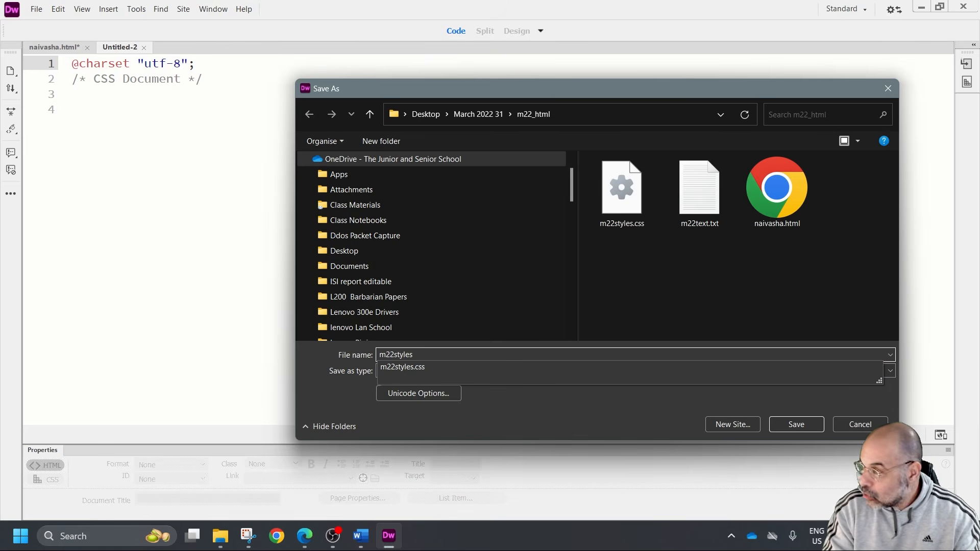
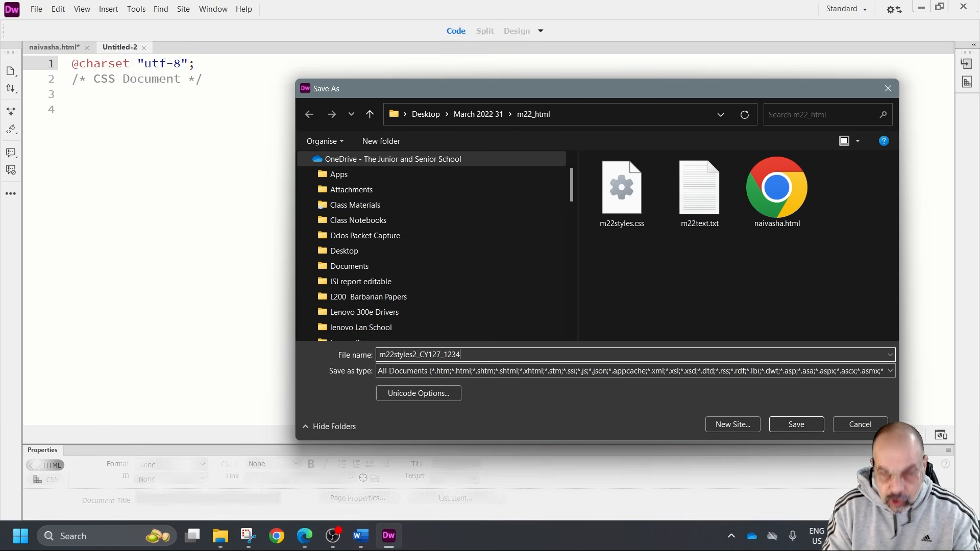
pyautogui.press('Return')
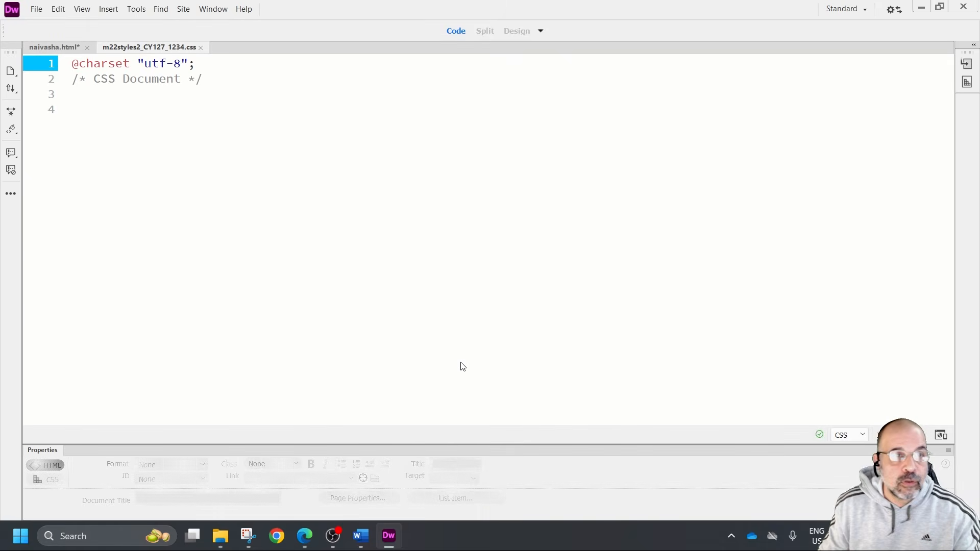
pyautogui.click(458, 221)
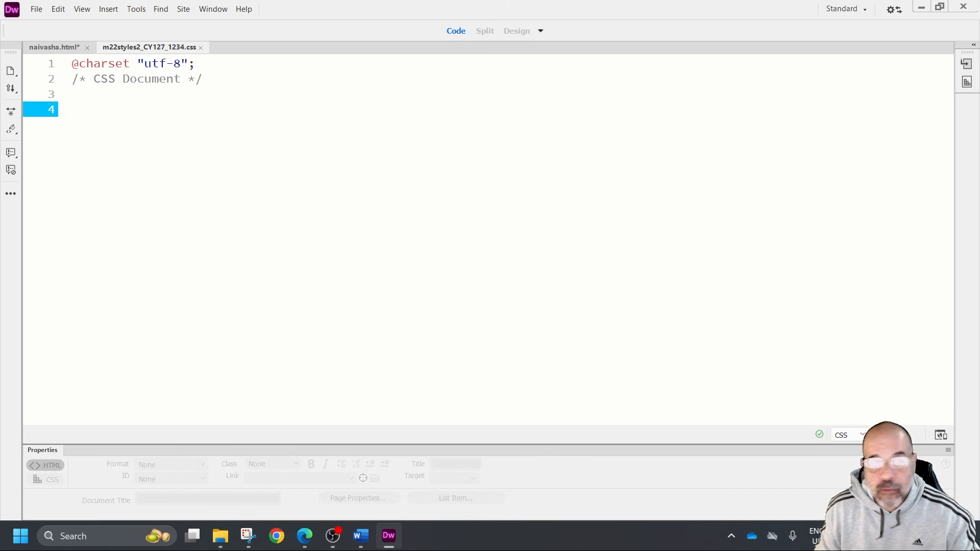
# Open the CSS Designer and add a table selector to the new stylesheet
pyautogui.click(213, 9)
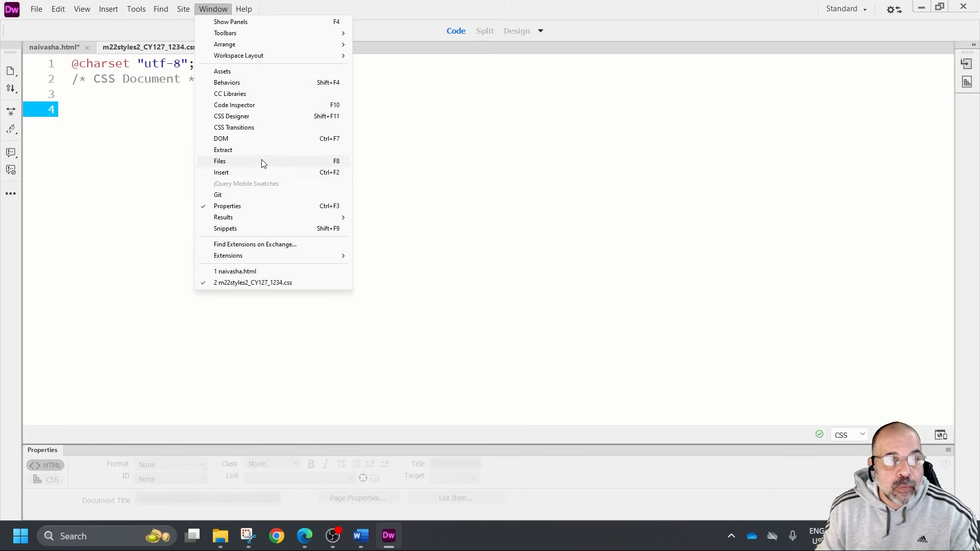
pyautogui.click(236, 117)
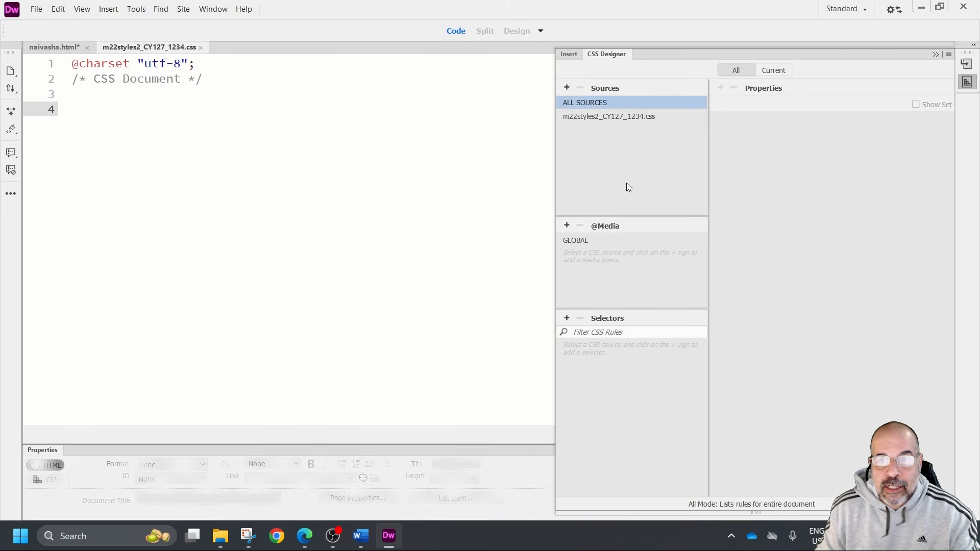
pyautogui.click(567, 319)
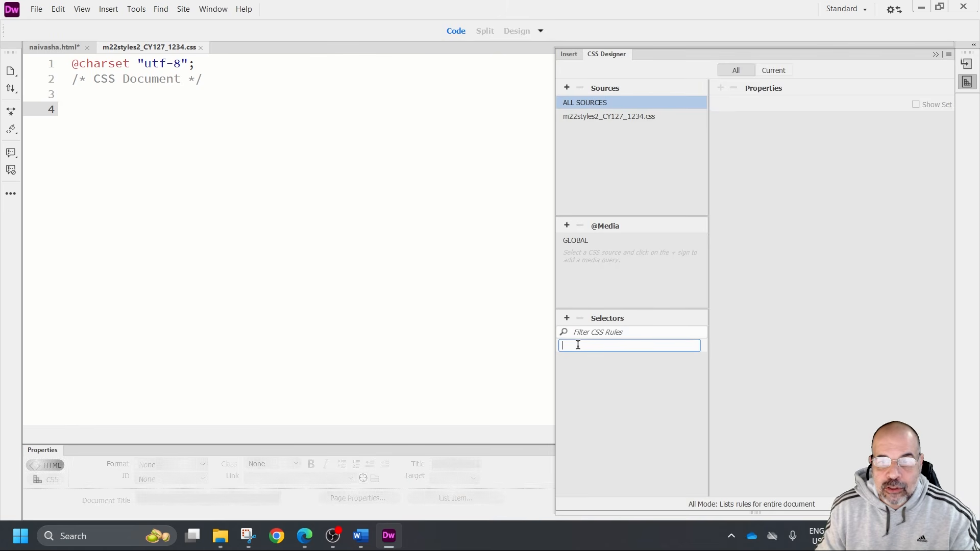
pyautogui.write('ta')
pyautogui.write('ble')
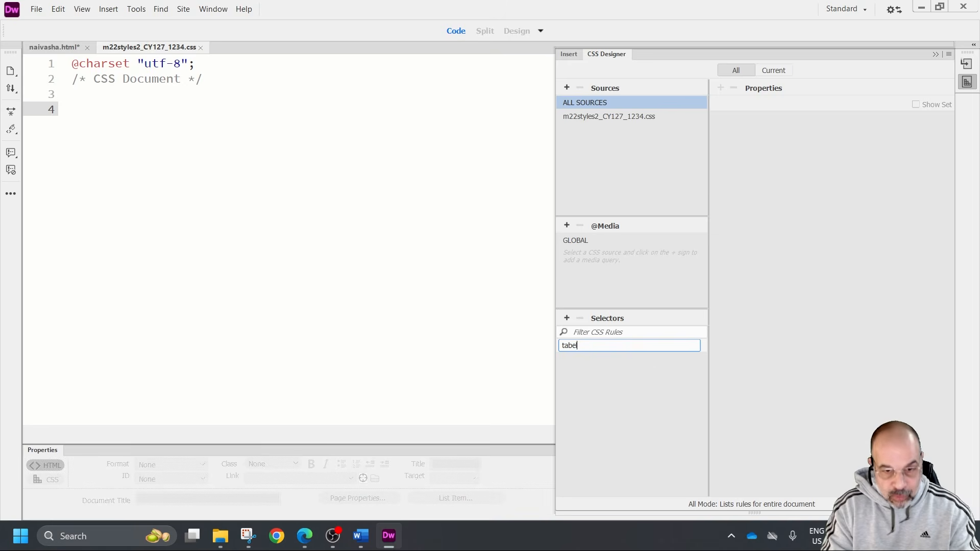
pyautogui.press('Return')
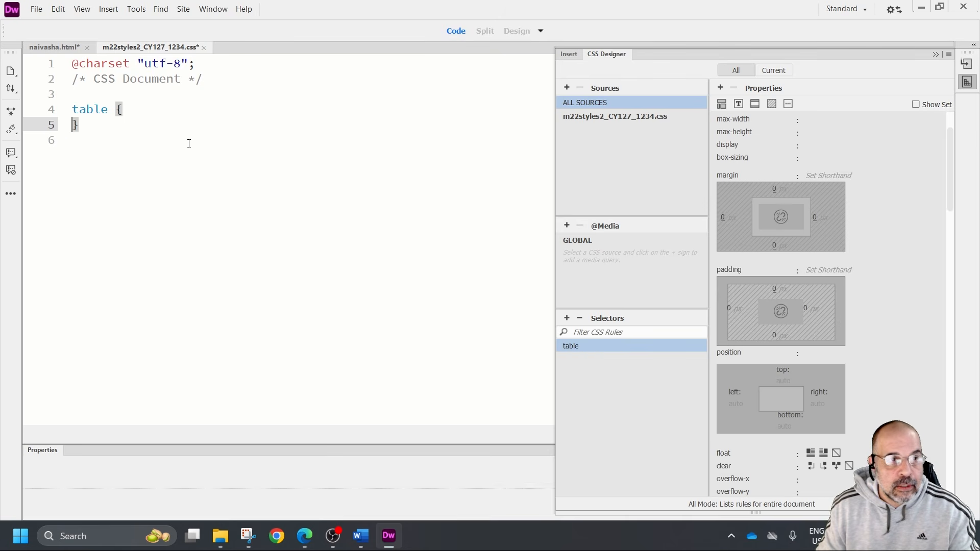
pyautogui.click(154, 115)
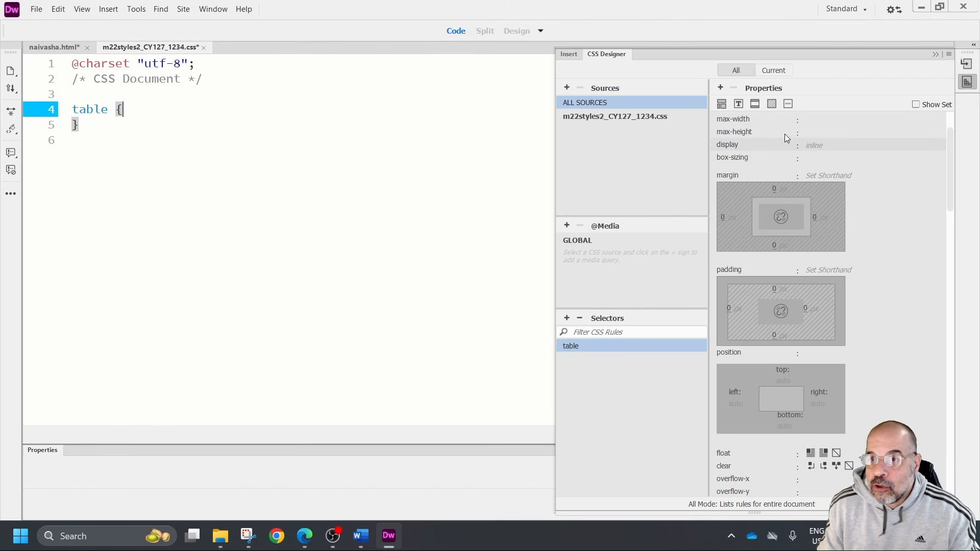
# Set the table rule's left and right margins to auto
pyautogui.click(916, 105)
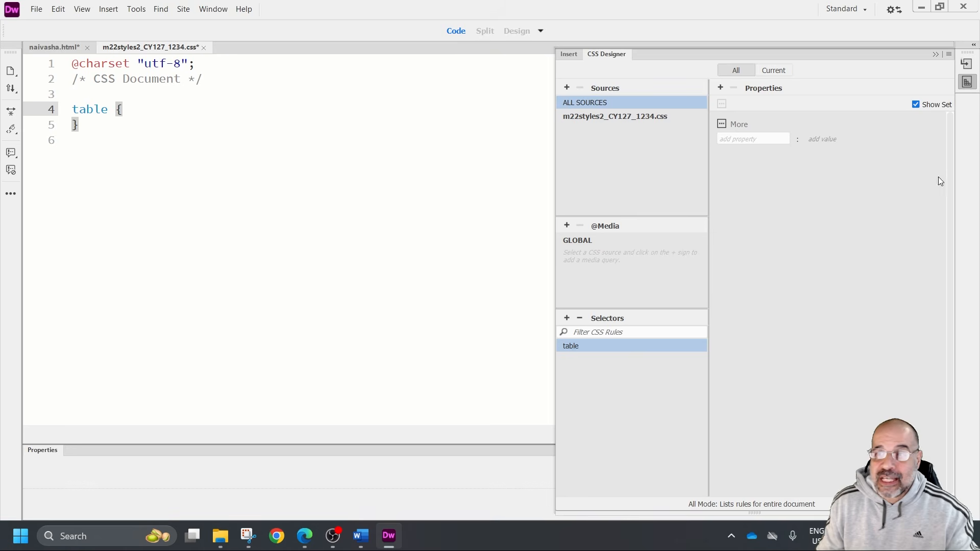
pyautogui.click(916, 105)
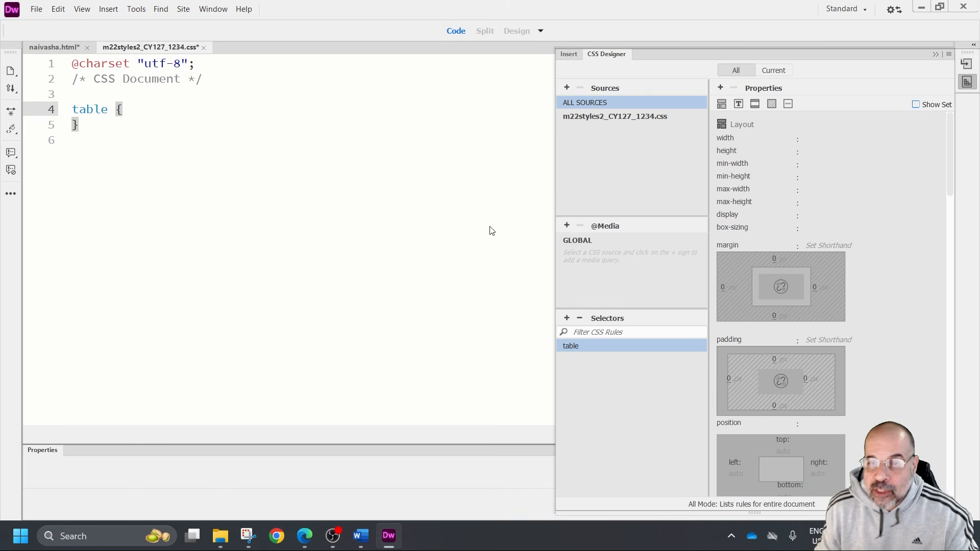
pyautogui.click(731, 292)
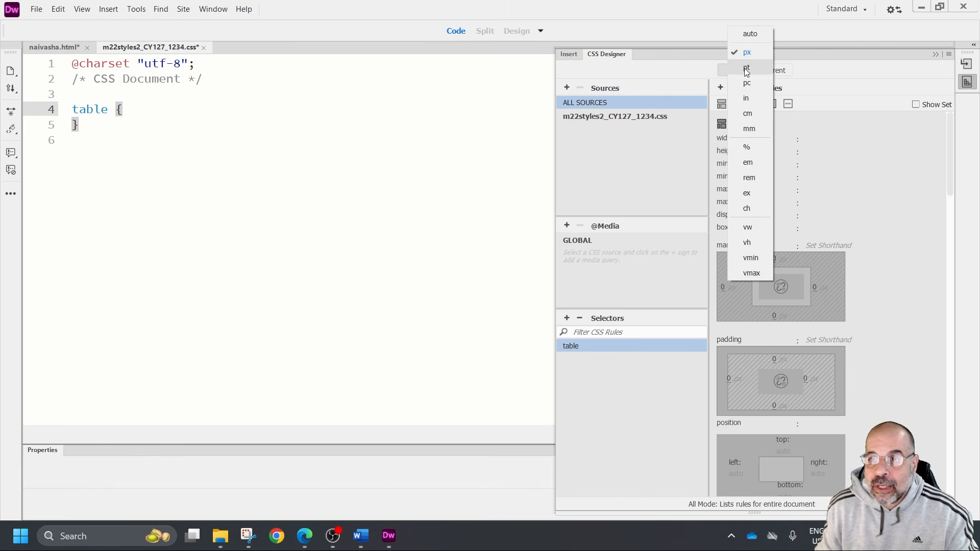
pyautogui.click(750, 33)
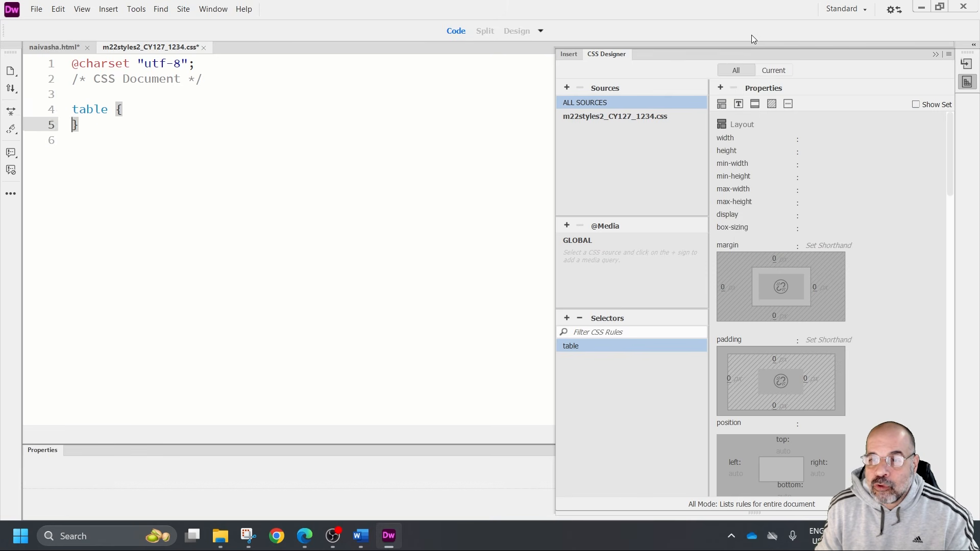
pyautogui.click(823, 288)
pyautogui.click(841, 35)
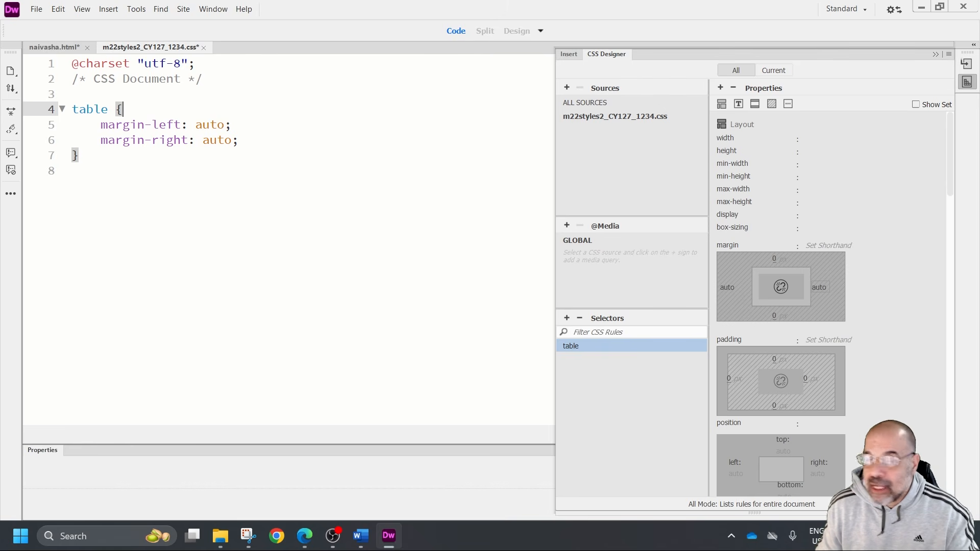
# Add a td selector on a new line below the table rule
pyautogui.click(160, 160)
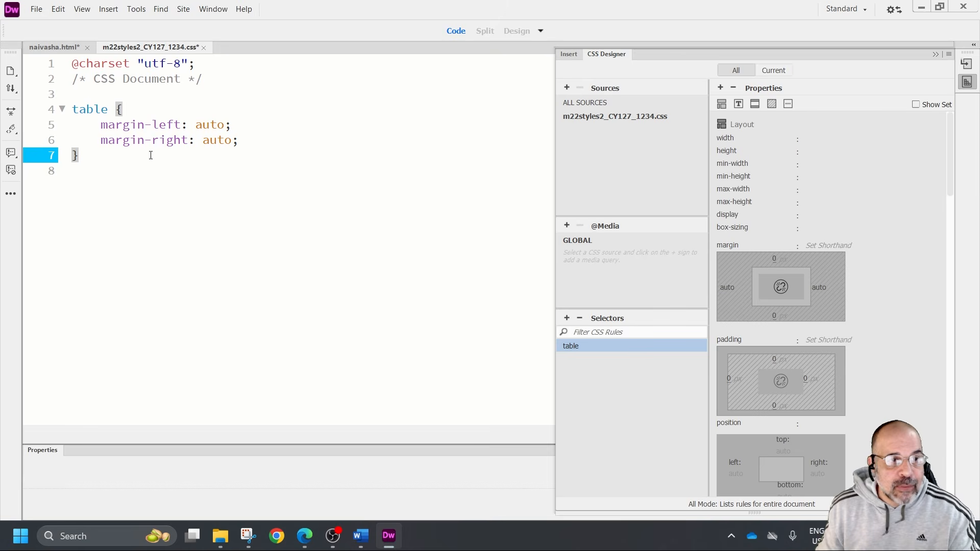
pyautogui.press('Return')
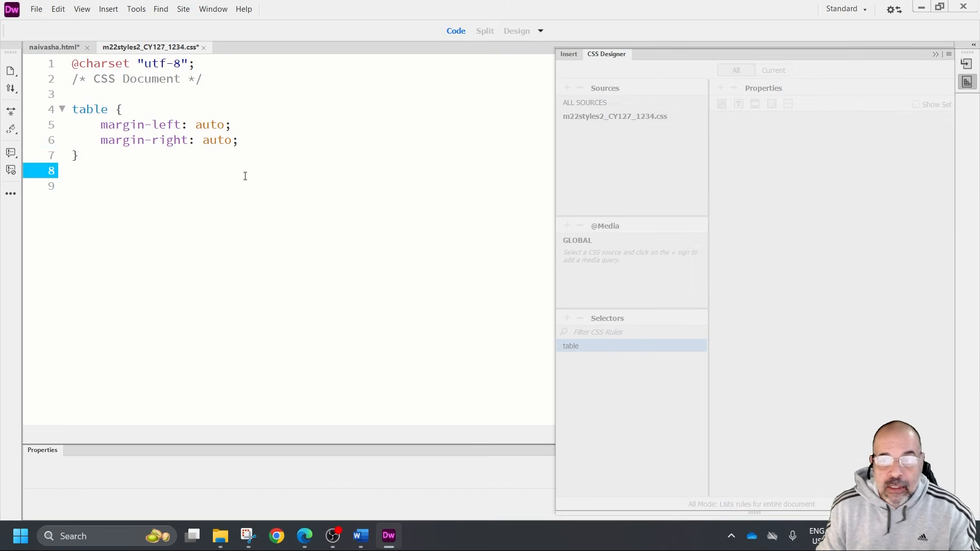
pyautogui.click(567, 318)
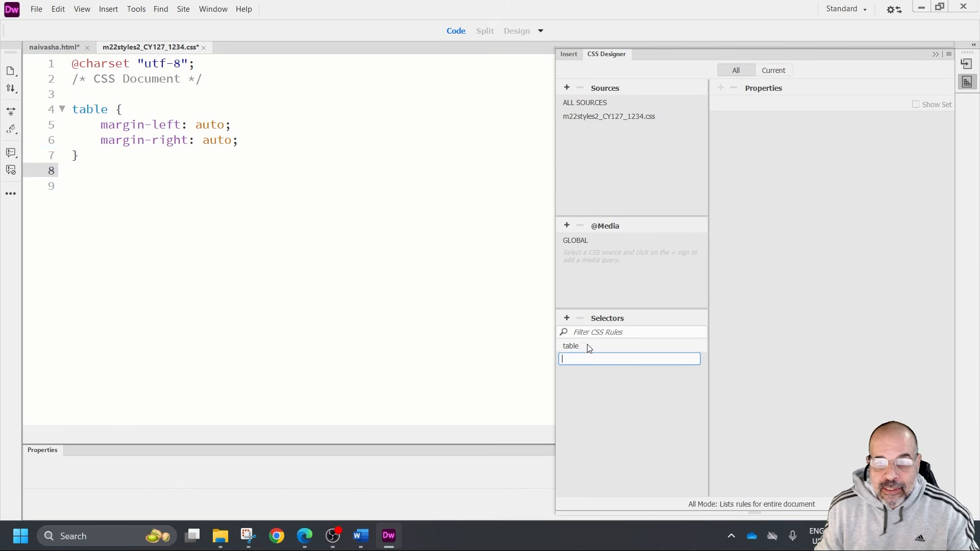
pyautogui.write('td')
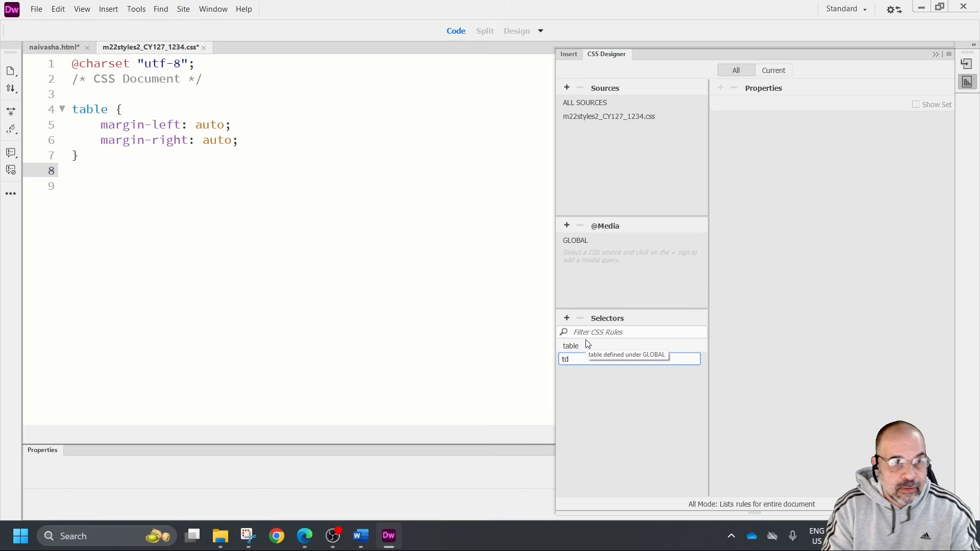
pyautogui.press('Return')
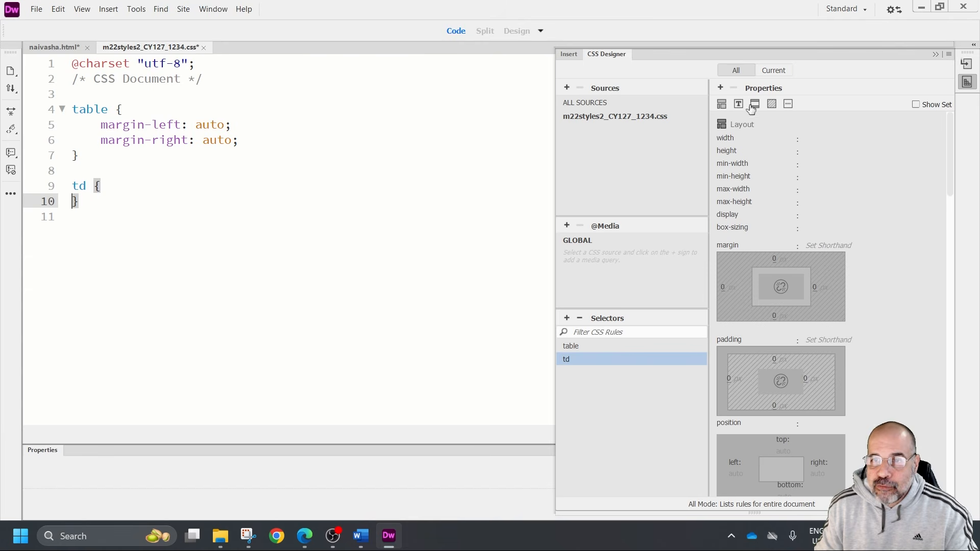
# Find the td rule's layout properties and set its left padding to 10px
pyautogui.click(722, 104)
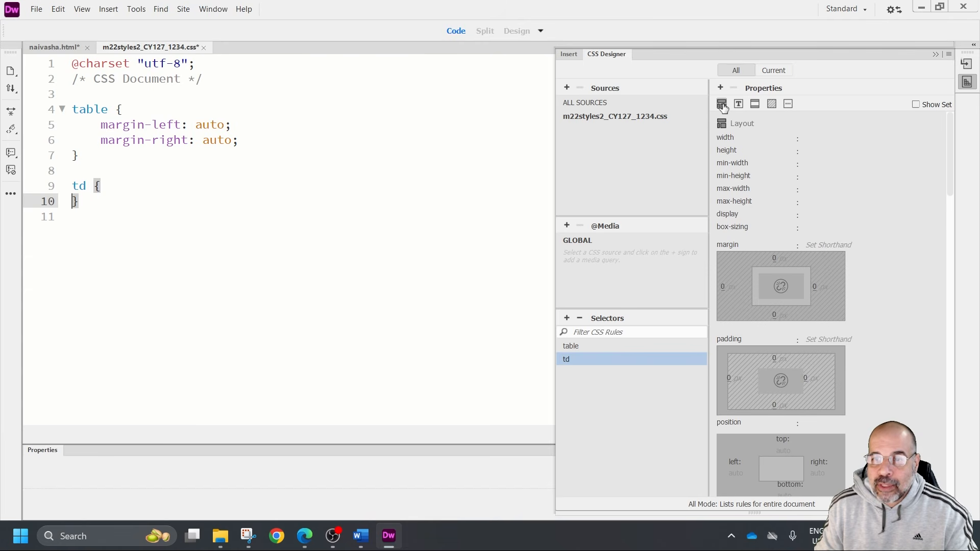
pyautogui.click(739, 104)
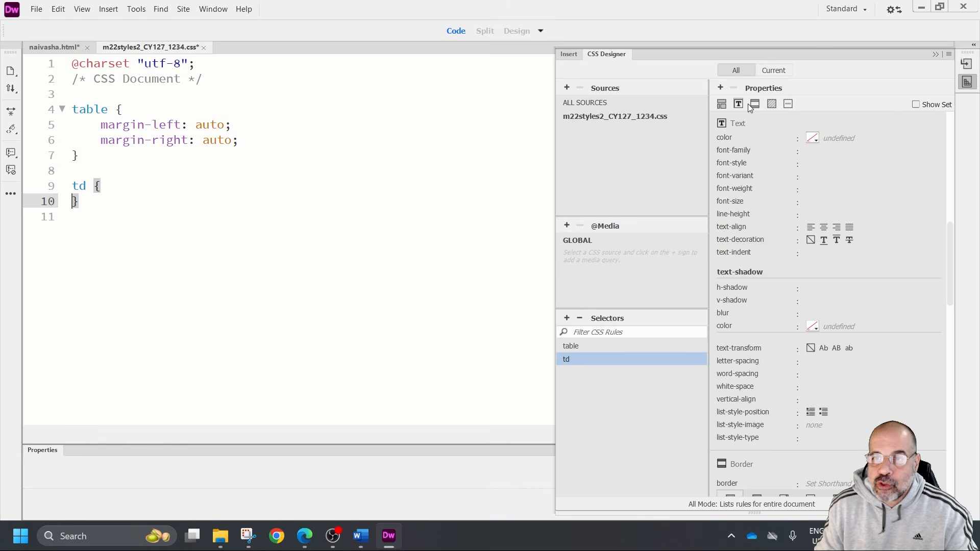
pyautogui.click(755, 104)
pyautogui.click(722, 104)
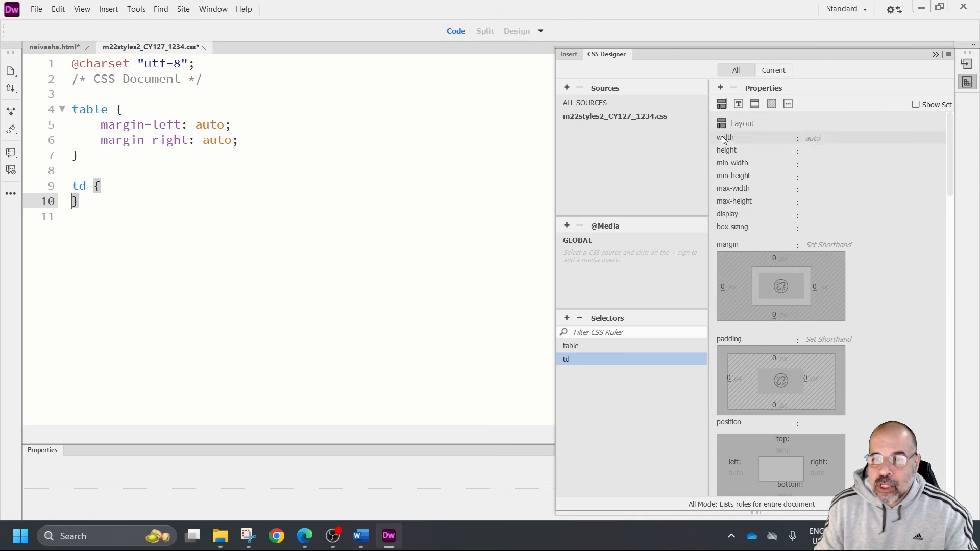
pyautogui.scroll(-3, 763, 227)
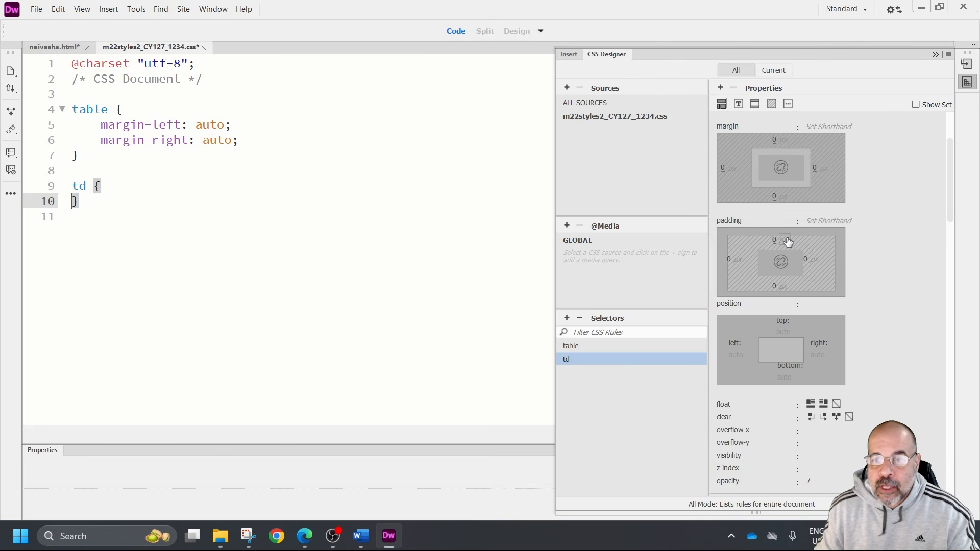
pyautogui.click(729, 260)
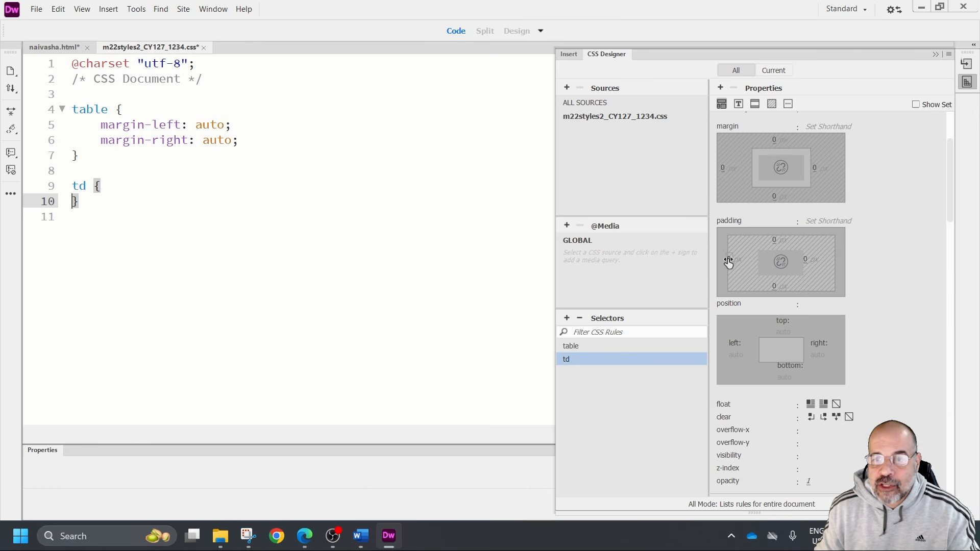
pyautogui.write('10')
pyautogui.press('Return')
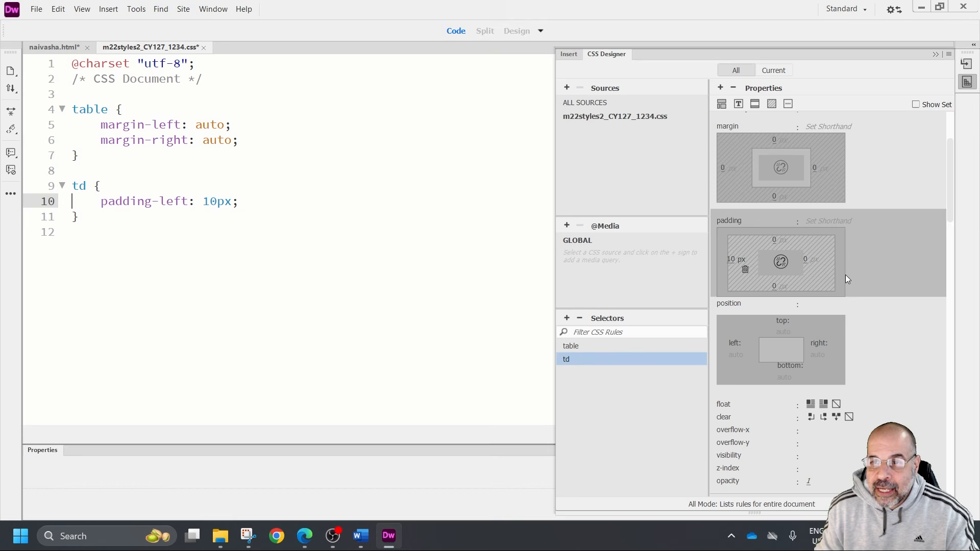
# With the padding sides linked, set the td rule's top, right and bottom padding to 10px as well
pyautogui.click(773, 241)
pyautogui.write('10')
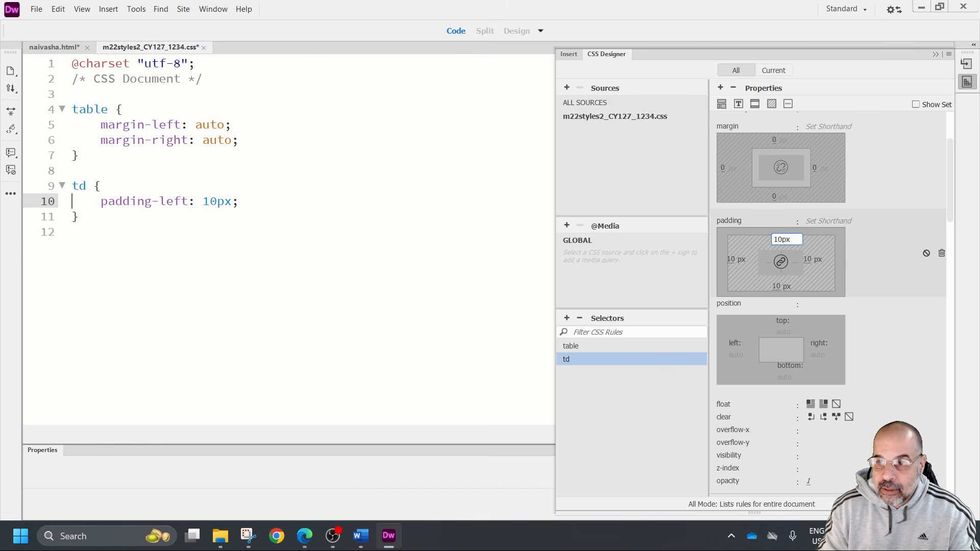
pyautogui.scroll(-5, 786, 248)
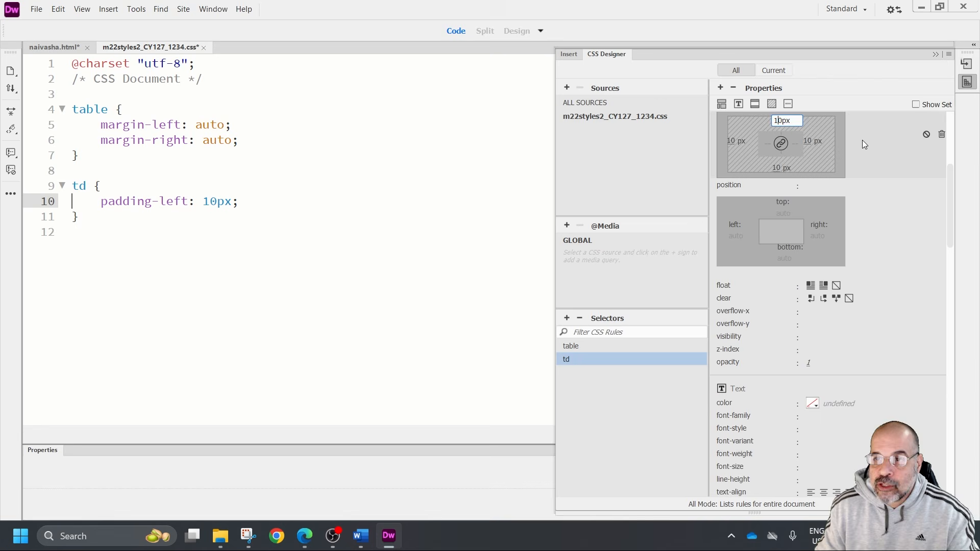
pyautogui.click(862, 140)
pyautogui.moveTo(263, 244); pyautogui.dragTo(101, 202)
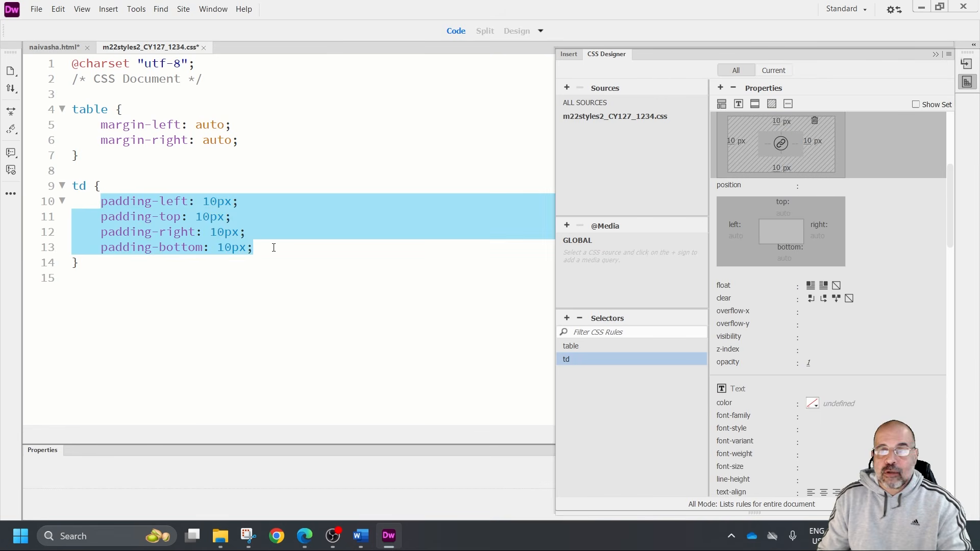
pyautogui.scroll(1, 800, 265)
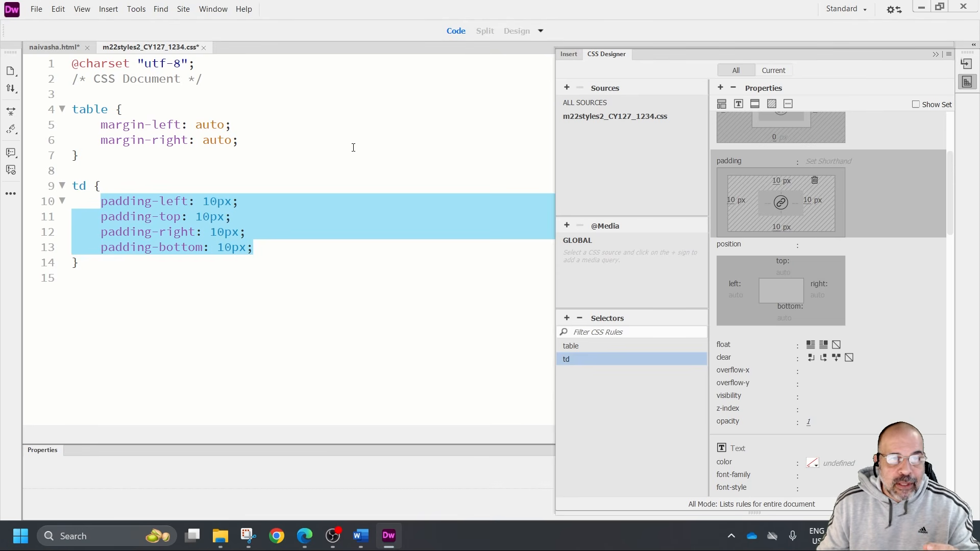
# Return to the table rule and bring up its border properties in the CSS Designer
pyautogui.click(274, 142)
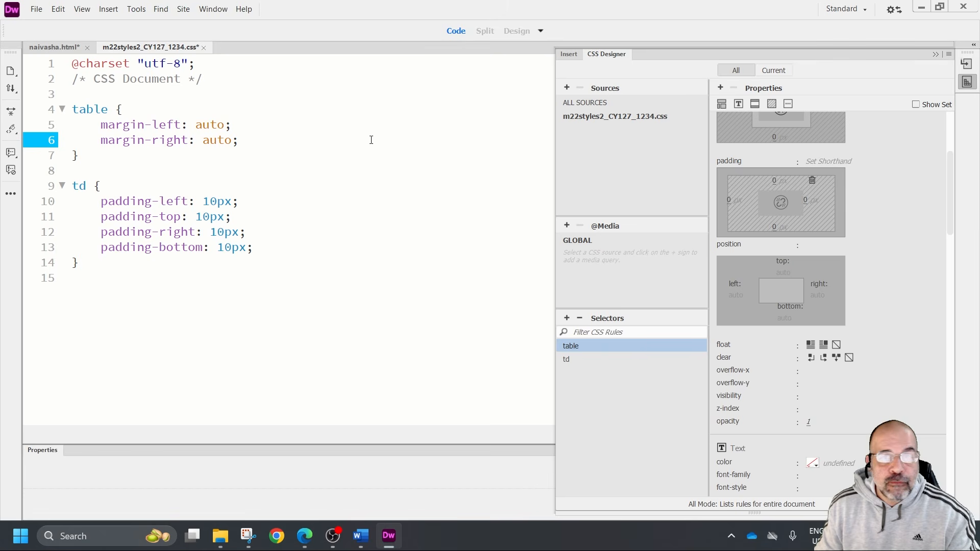
pyautogui.scroll(5, 777, 204)
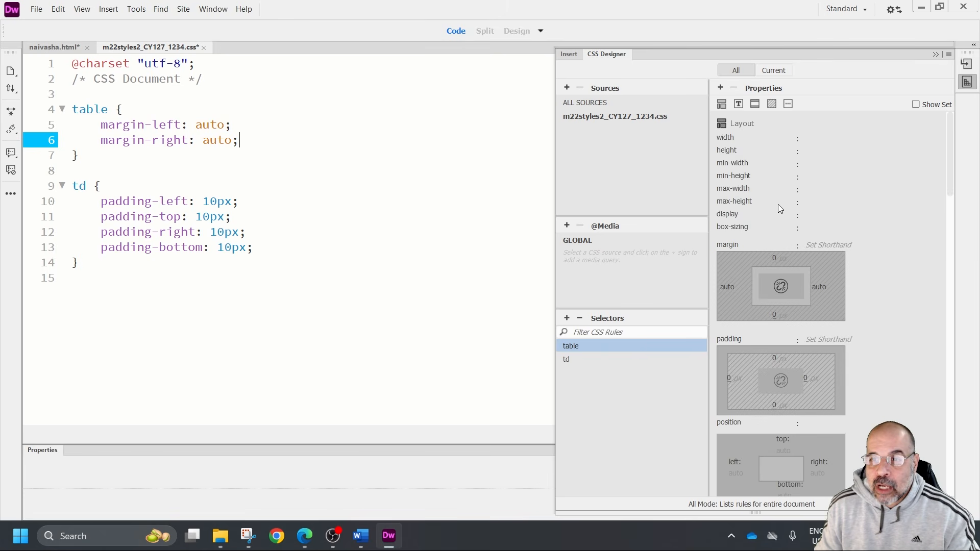
pyautogui.click(722, 106)
pyautogui.click(754, 104)
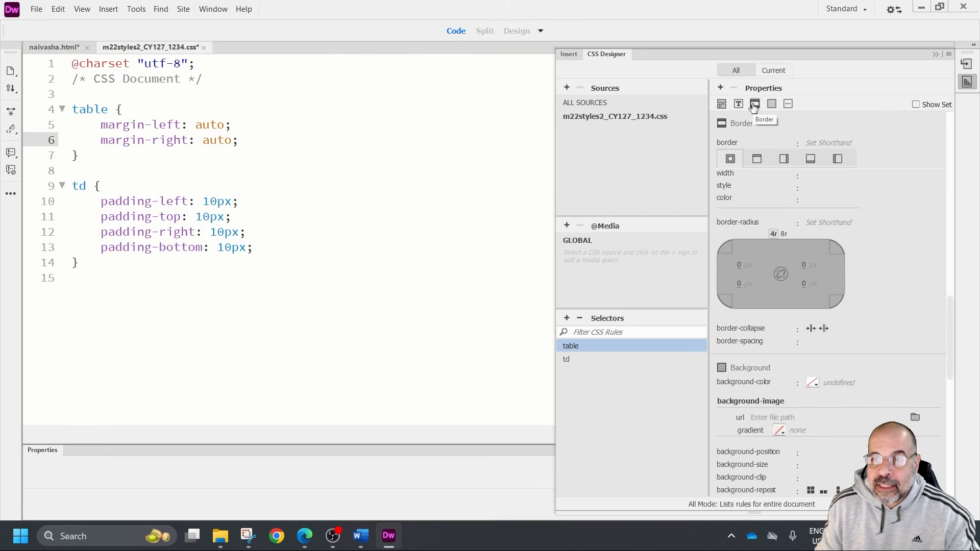
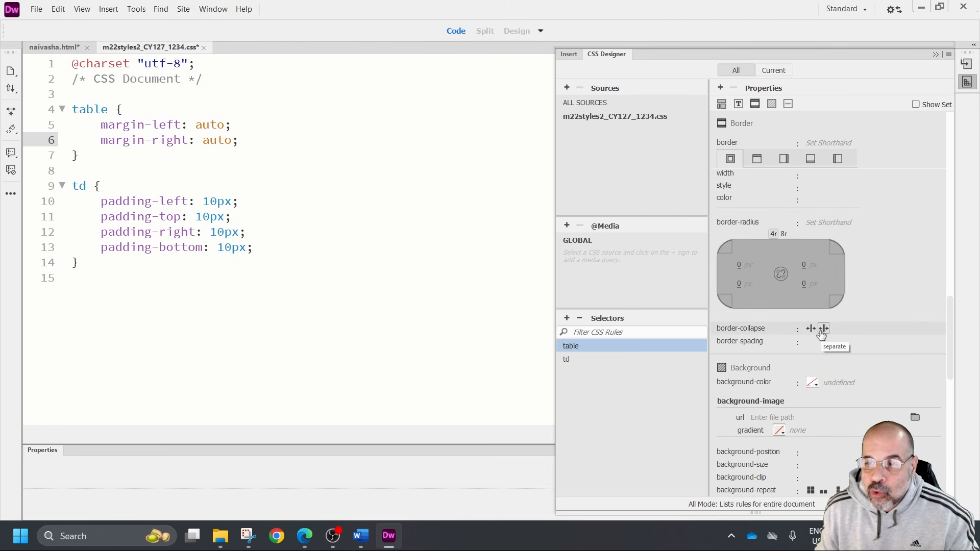
# Set the table rule's border-collapse to separate and its border spacing to 10px both horizontally and vertically
pyautogui.click(824, 332)
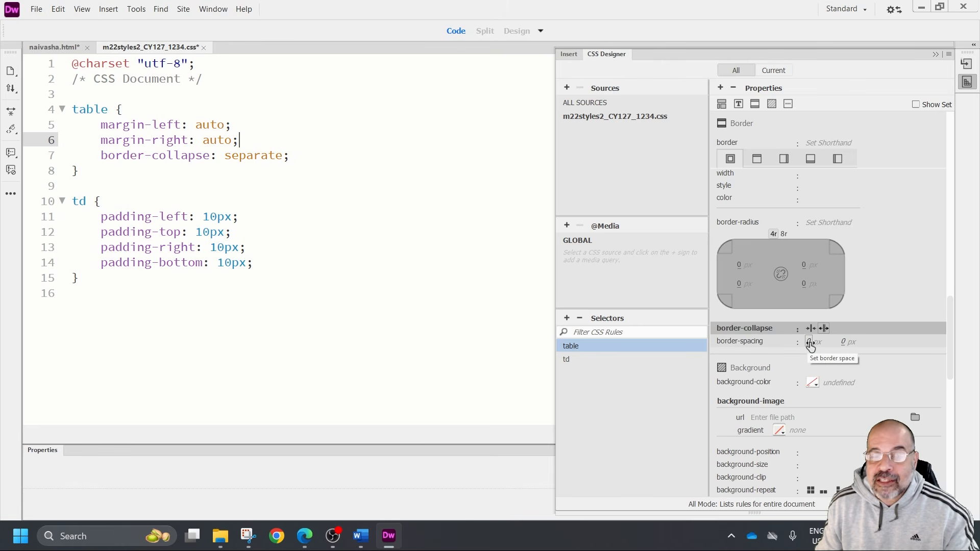
pyautogui.click(809, 343)
pyautogui.click(809, 344)
pyautogui.click(810, 341)
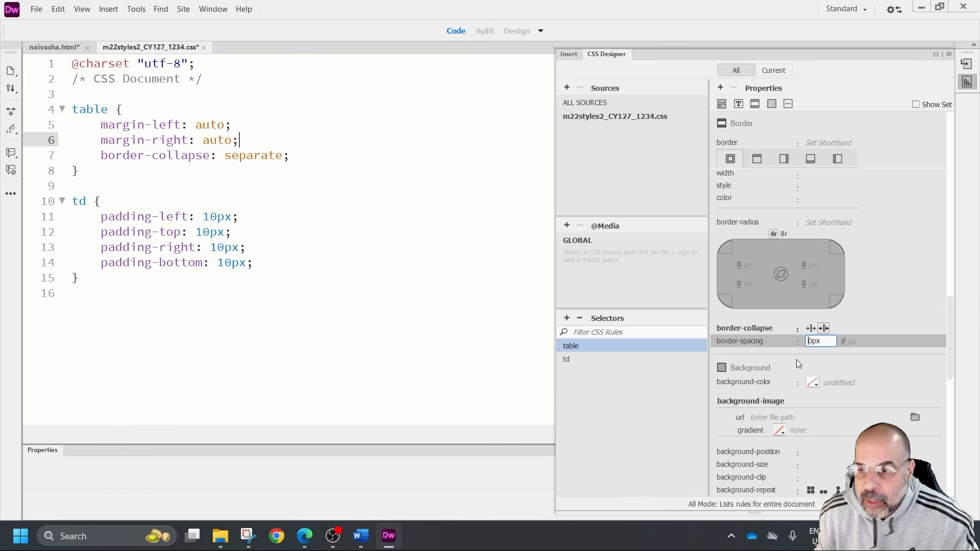
pyautogui.write('10')
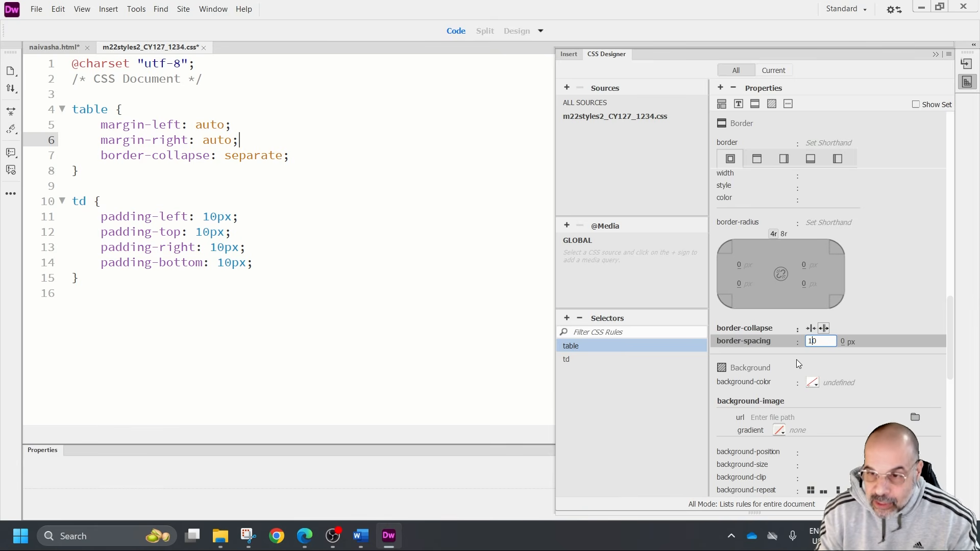
pyautogui.click(843, 342)
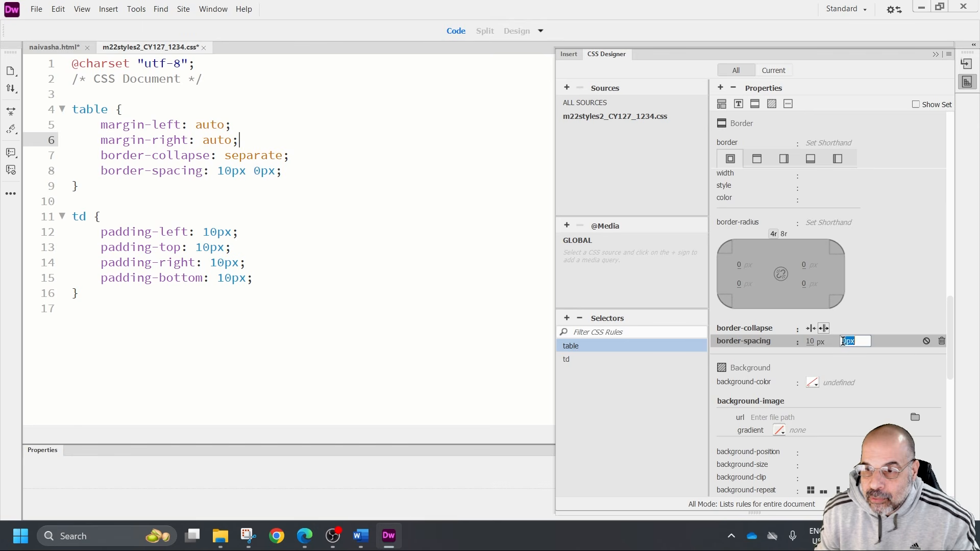
pyautogui.write('10')
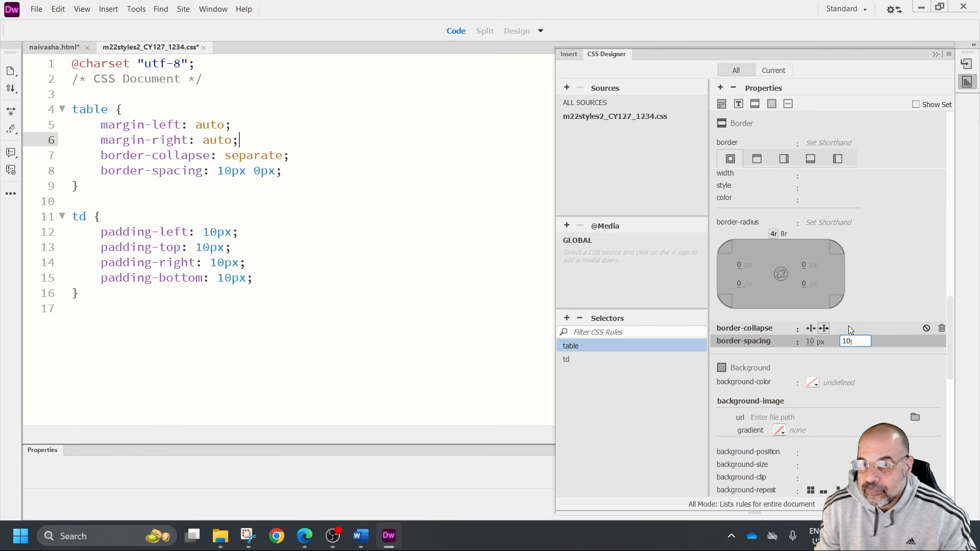
pyautogui.press('Return')
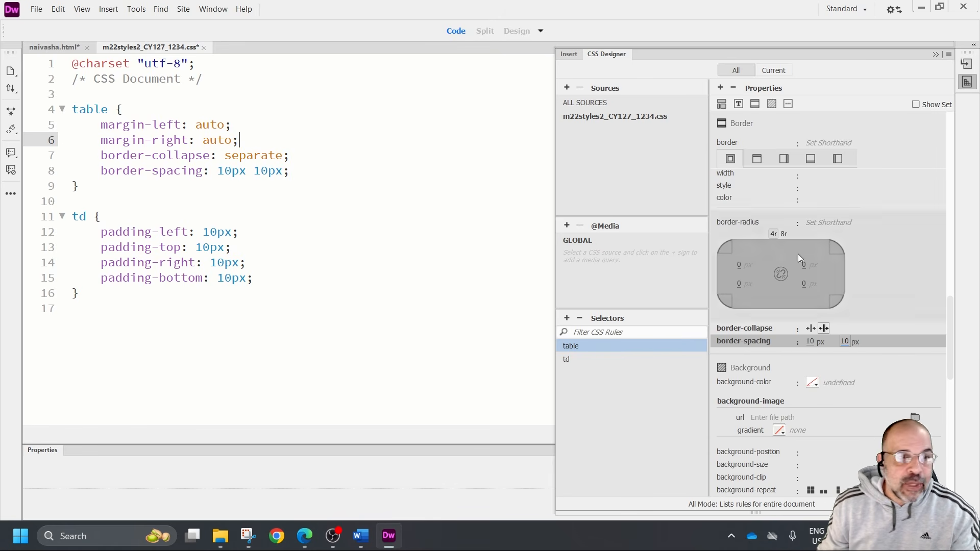
pyautogui.click(106, 124)
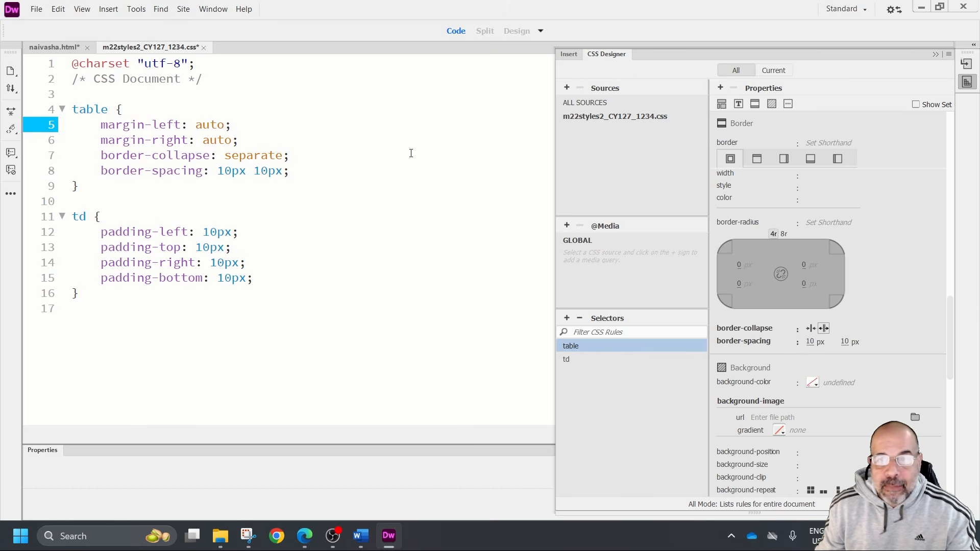
pyautogui.moveTo(308, 152); pyautogui.dragTo(307, 140)
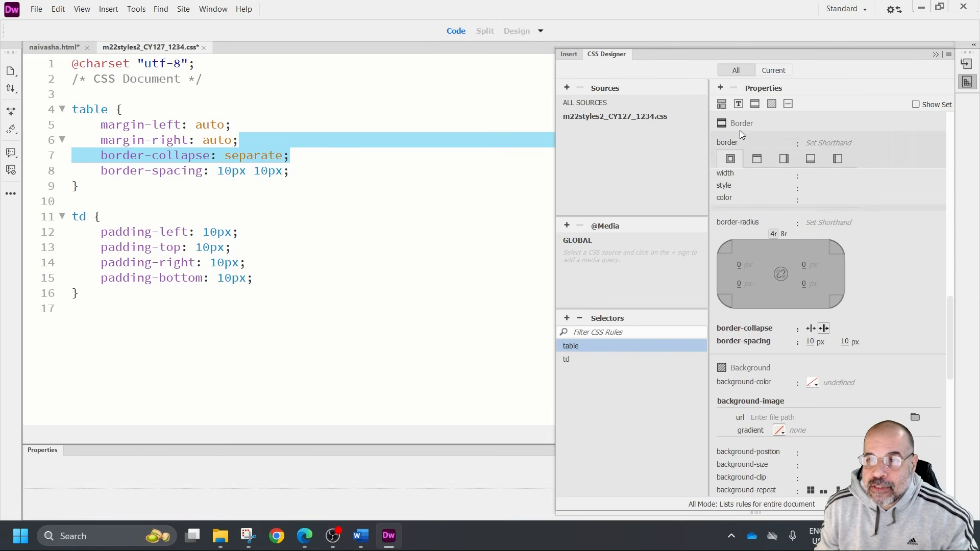
# Set the table rule's top margin to 173px among its layout properties
pyautogui.click(722, 105)
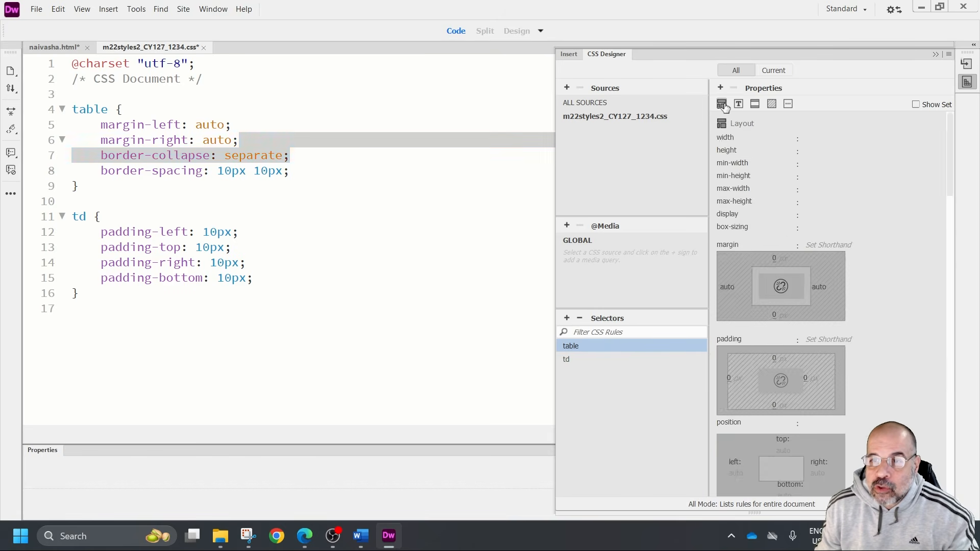
pyautogui.click(784, 260)
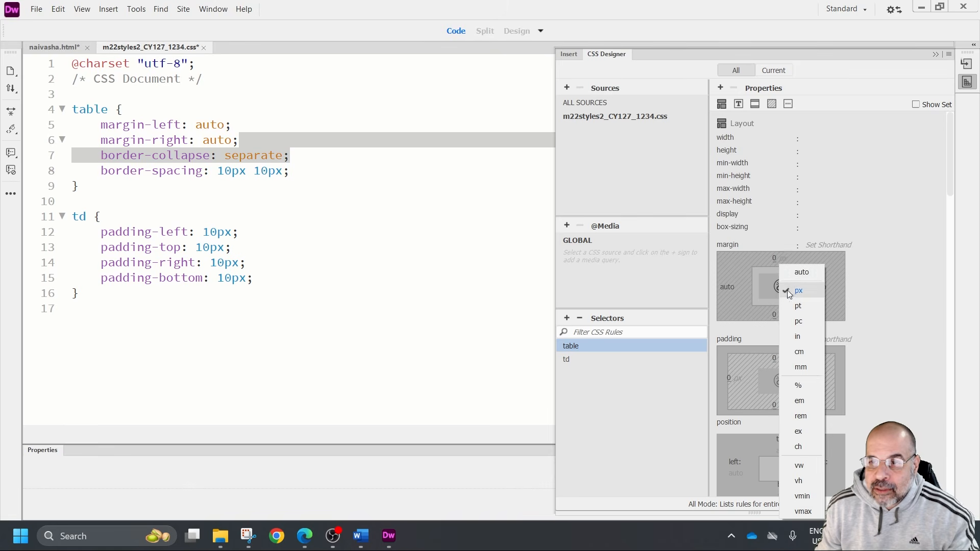
pyautogui.click(774, 264)
pyautogui.click(772, 260)
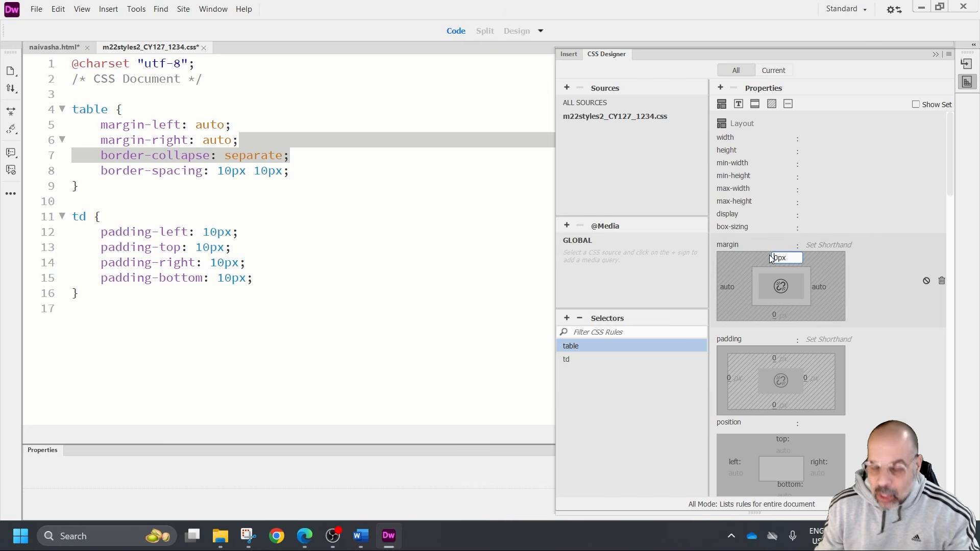
pyautogui.write('173')
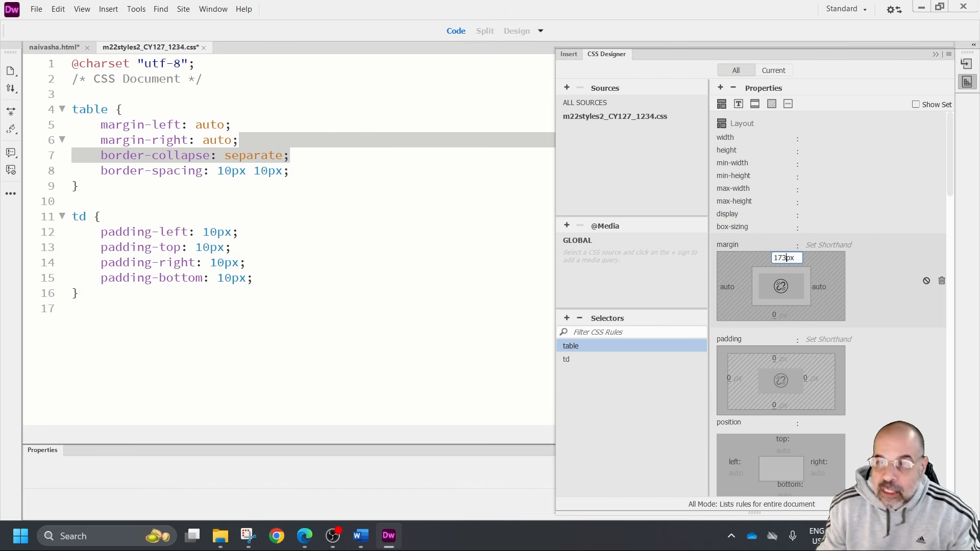
pyautogui.press('Return')
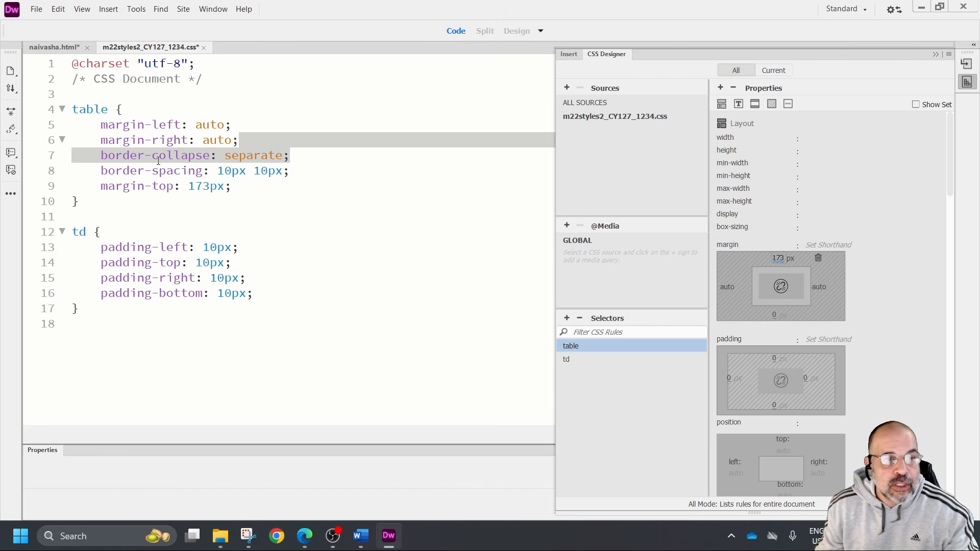
pyautogui.moveTo(246, 189); pyautogui.dragTo(100, 187)
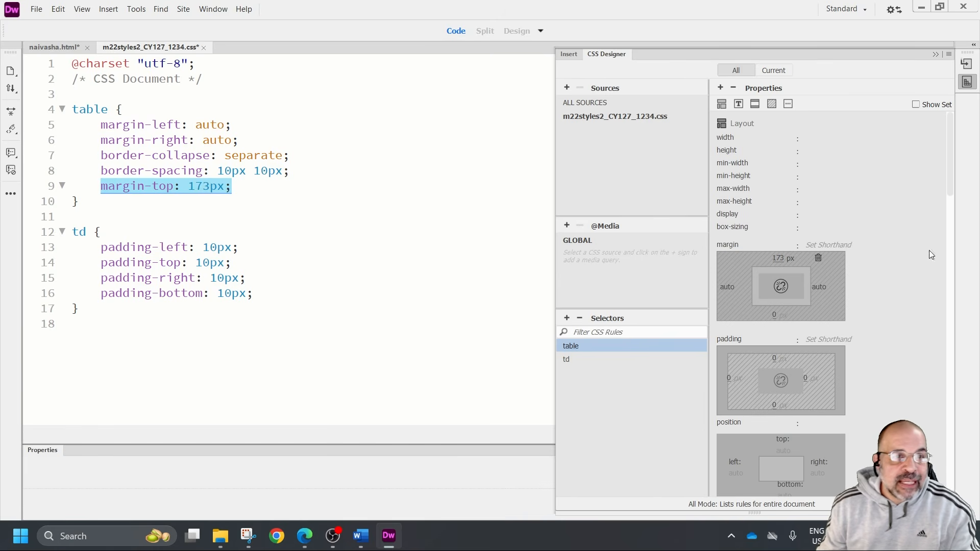
# Move the CSS Document comment from line 2 to the empty line below the td rule
pyautogui.click(69, 79)
pyautogui.click(71, 82)
pyautogui.moveTo(71, 81); pyautogui.dragTo(207, 86)
pyautogui.hotkey('ctrl', 'c')
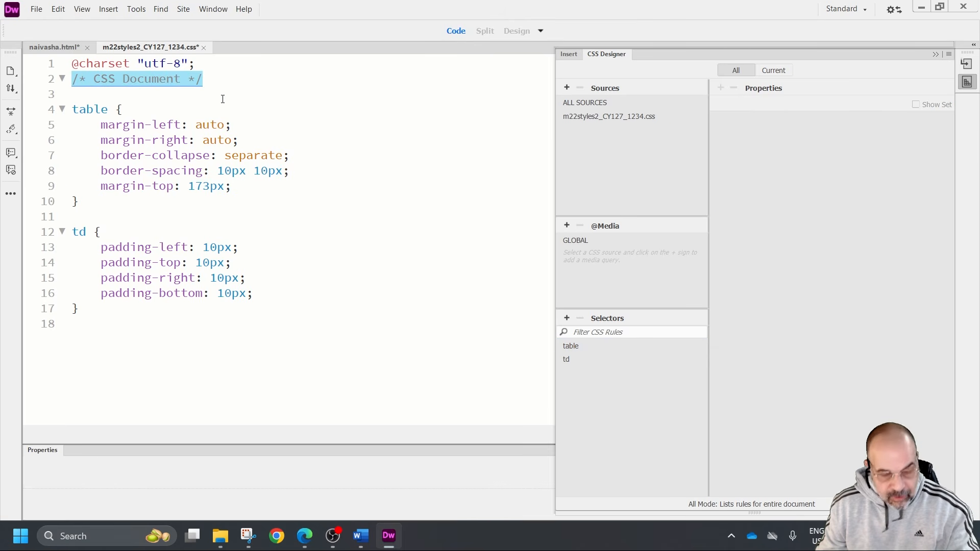
pyautogui.press('Delete')
pyautogui.click(164, 367)
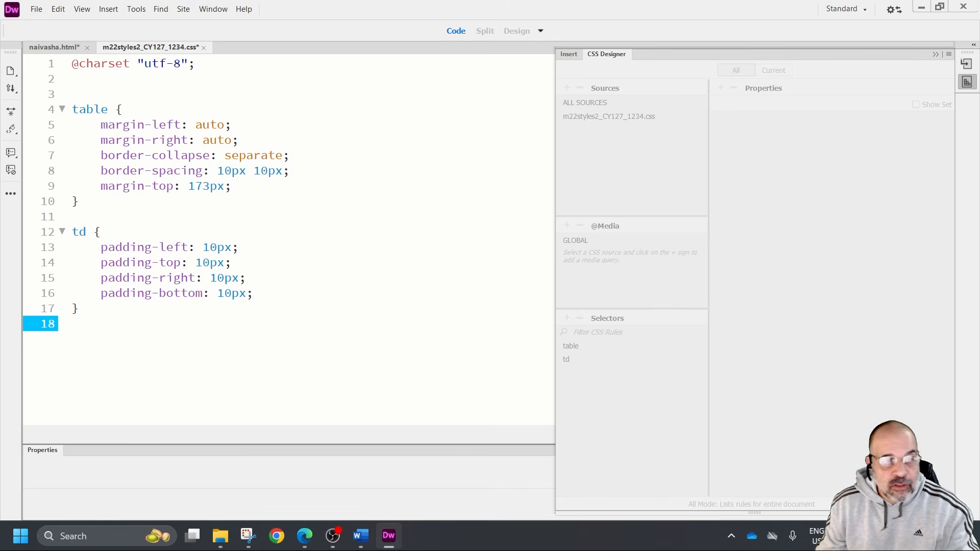
pyautogui.hotkey('ctrl', 'v')
# Replace the text inside the comment below the td rule with the candidate's name, centre number and candidate number
pyautogui.click(181, 324)
pyautogui.press('BackSpace')
pyautogui.press('BackSpace')
pyautogui.press('BackSpace')
pyautogui.press('BackSpace')
pyautogui.press('BackSpace')
pyautogui.press('BackSpace')
pyautogui.press('BackSpace')
pyautogui.press('BackSpace')
pyautogui.press('BackSpace')
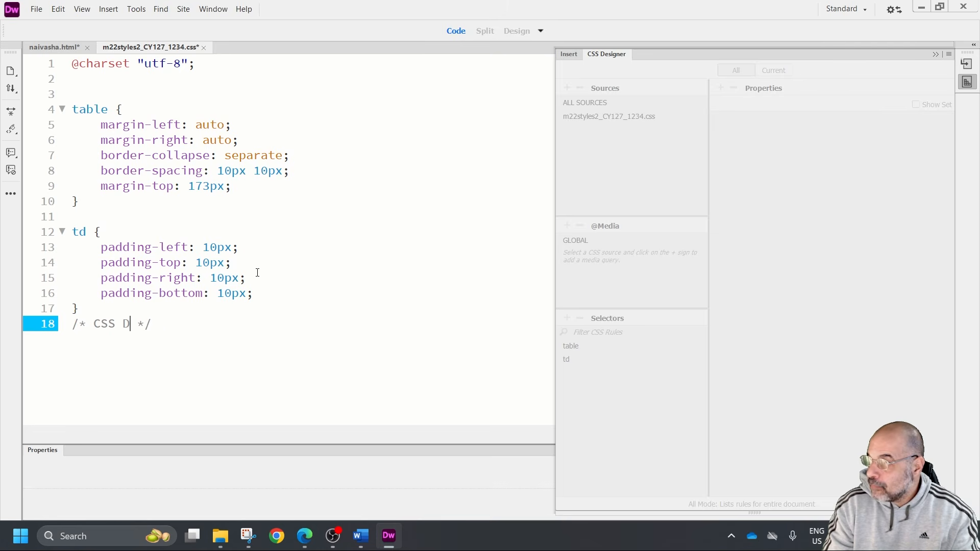
pyautogui.press('BackSpace')
pyautogui.press('BackSpace')
pyautogui.press('BackSpace')
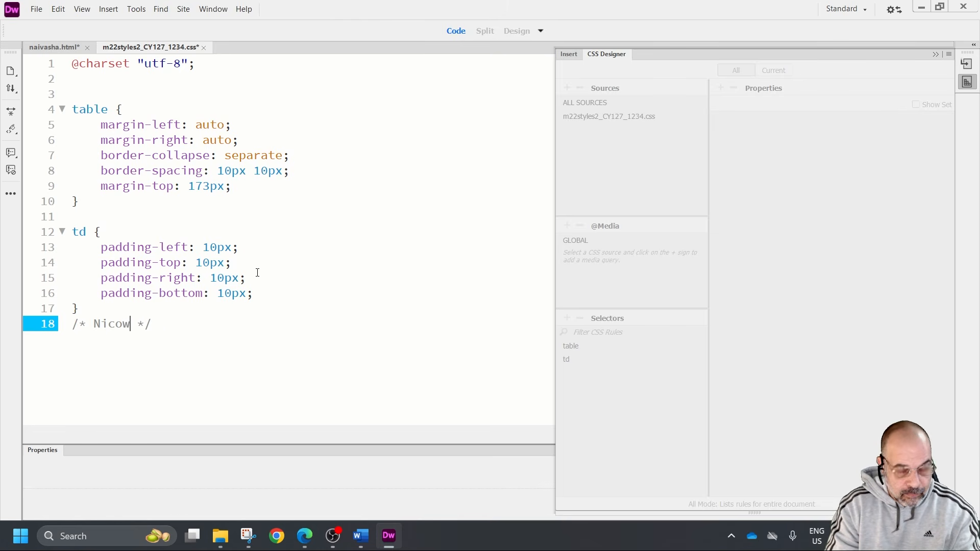
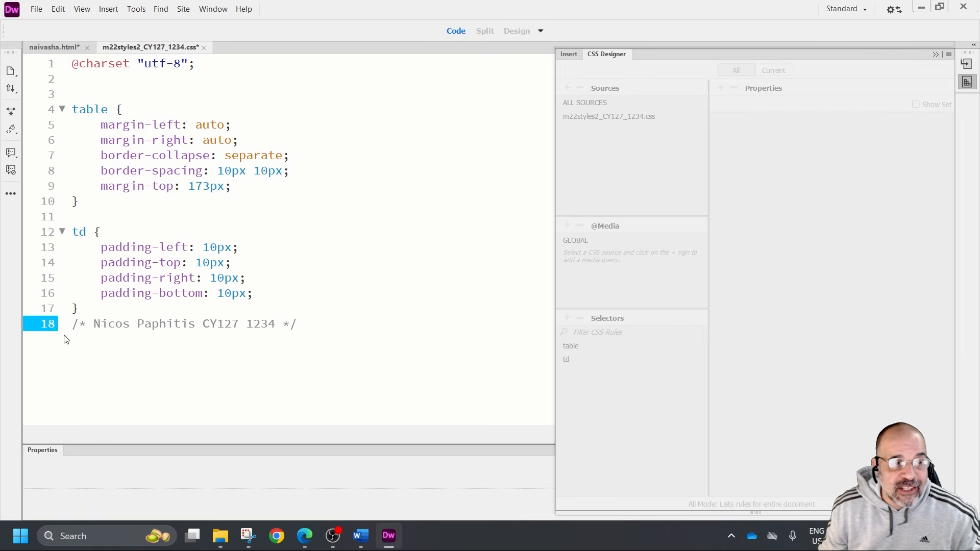
pyautogui.moveTo(93, 324); pyautogui.dragTo(262, 324)
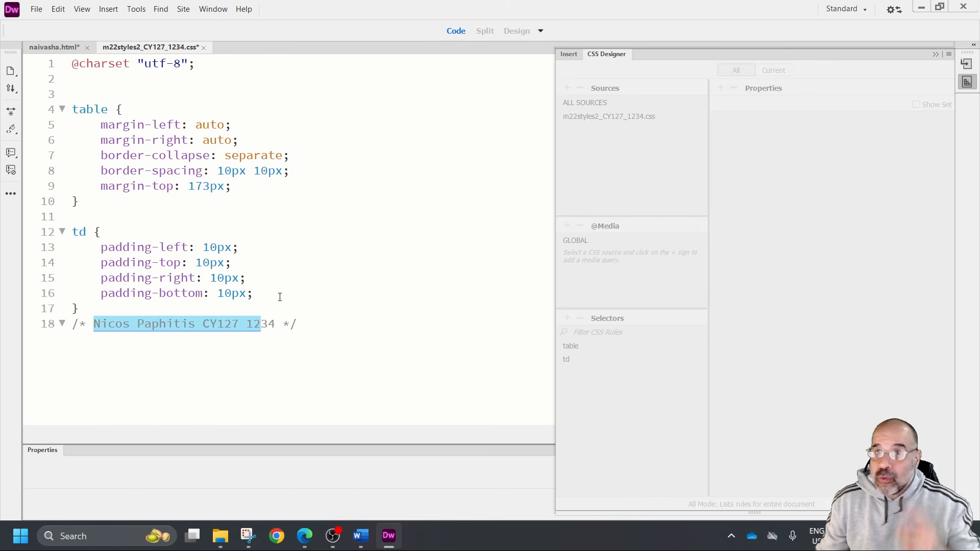
pyautogui.click(153, 88)
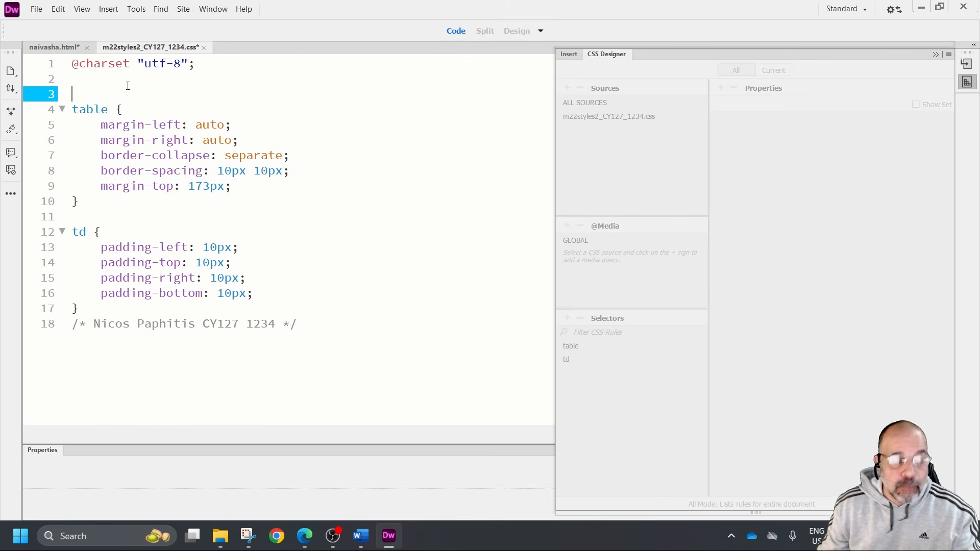
pyautogui.write('/')
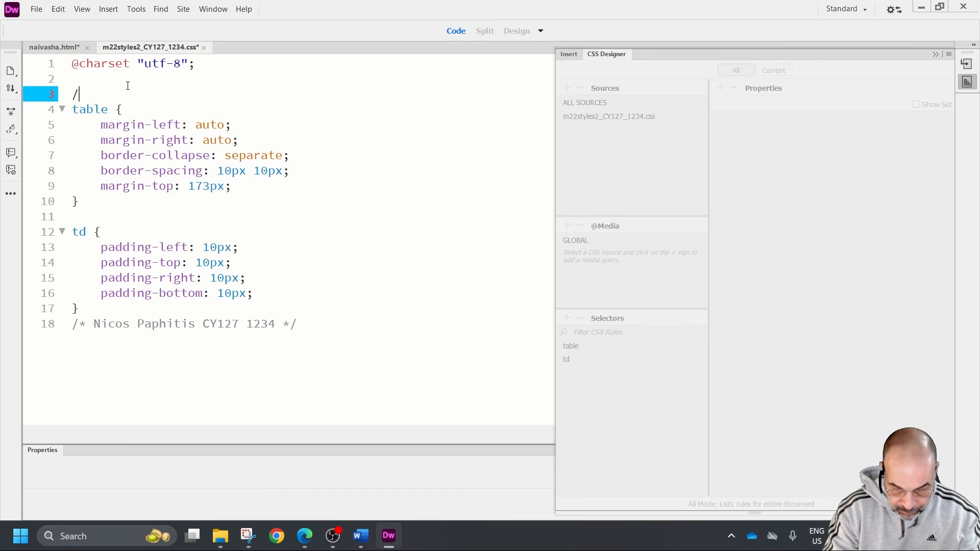
pyautogui.write('*')
pyautogui.moveTo(161, 114); pyautogui.dragTo(203, 144)
pyautogui.click(146, 90)
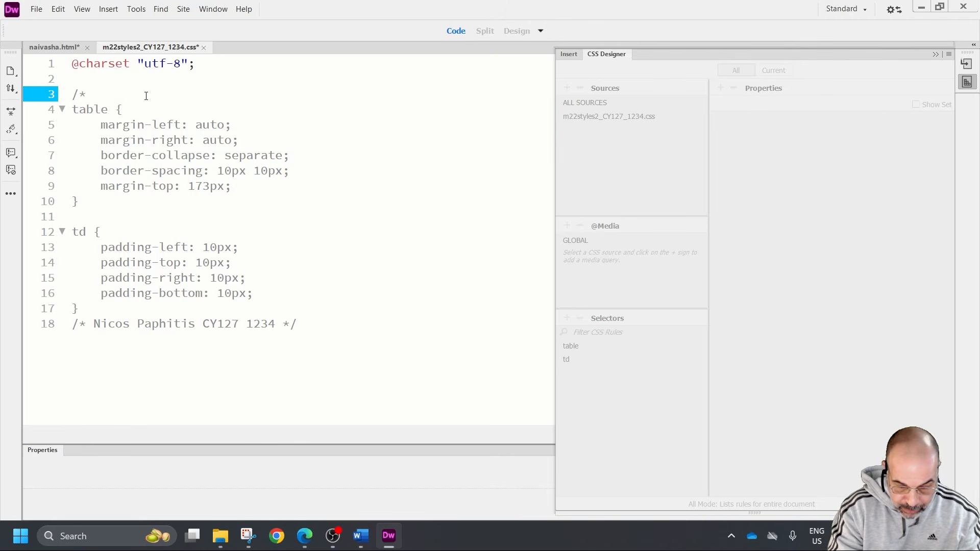
pyautogui.write('*/')
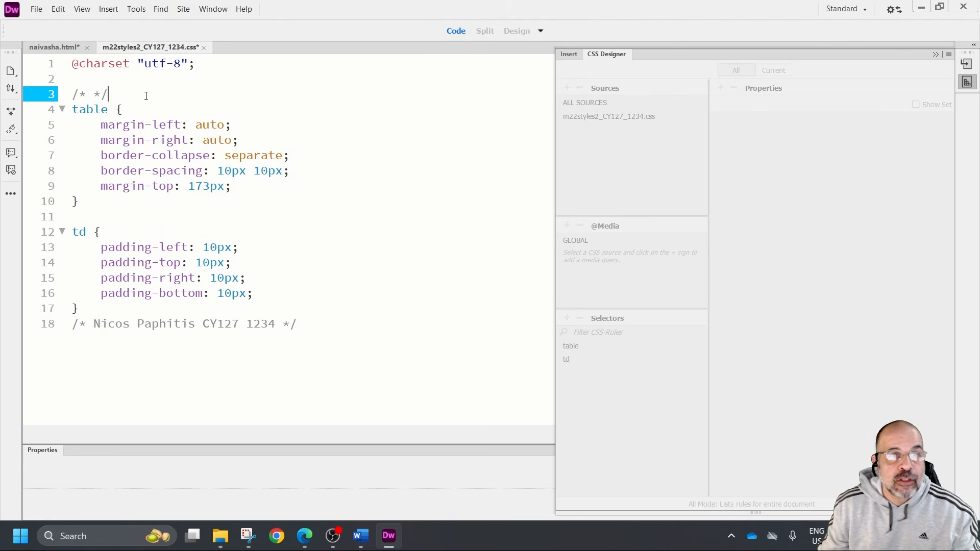
pyautogui.moveTo(139, 95); pyautogui.dragTo(70, 93)
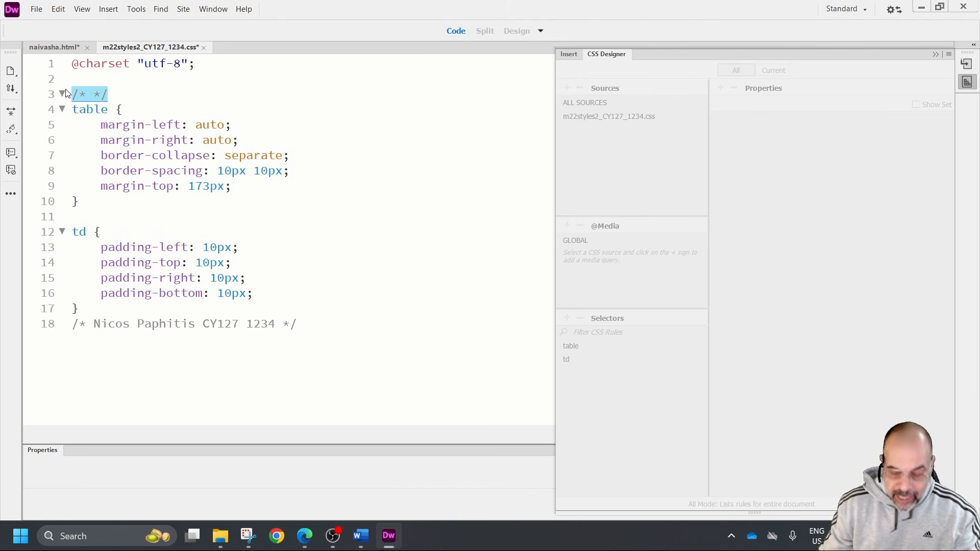
pyautogui.press('BackSpace')
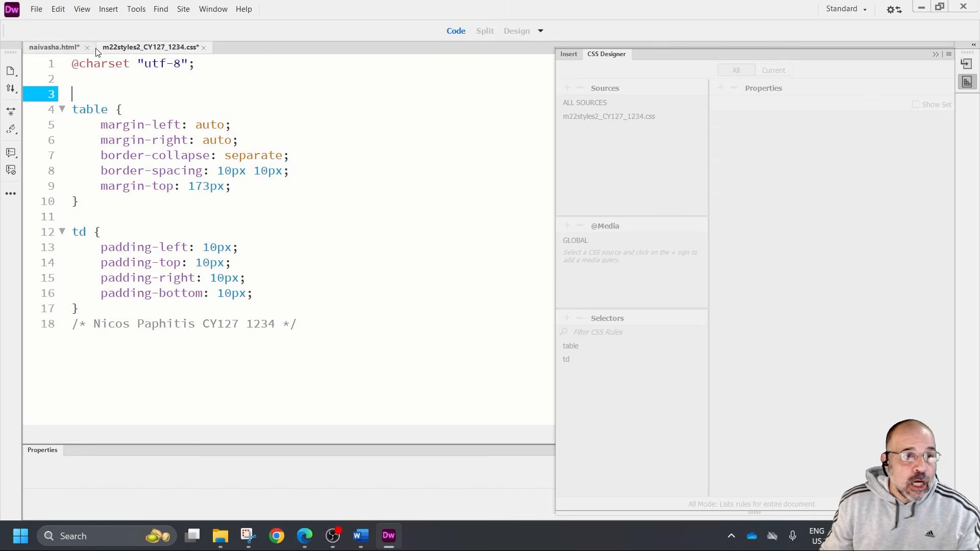
# Save the second stylesheet and return to naivasha.html with the CSS Designer collapsed
pyautogui.click(37, 10)
pyautogui.click(68, 82)
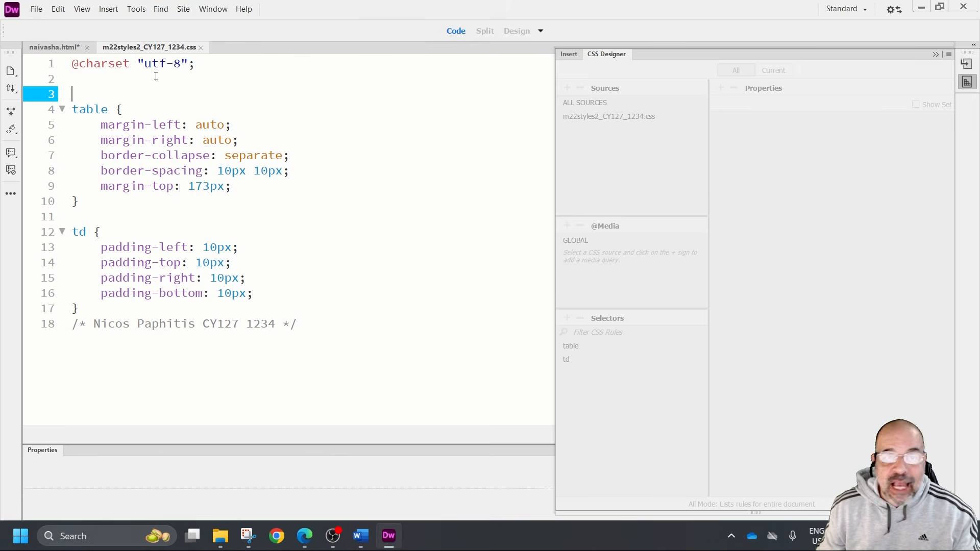
pyautogui.hotkey('ctrl', 'Tab')
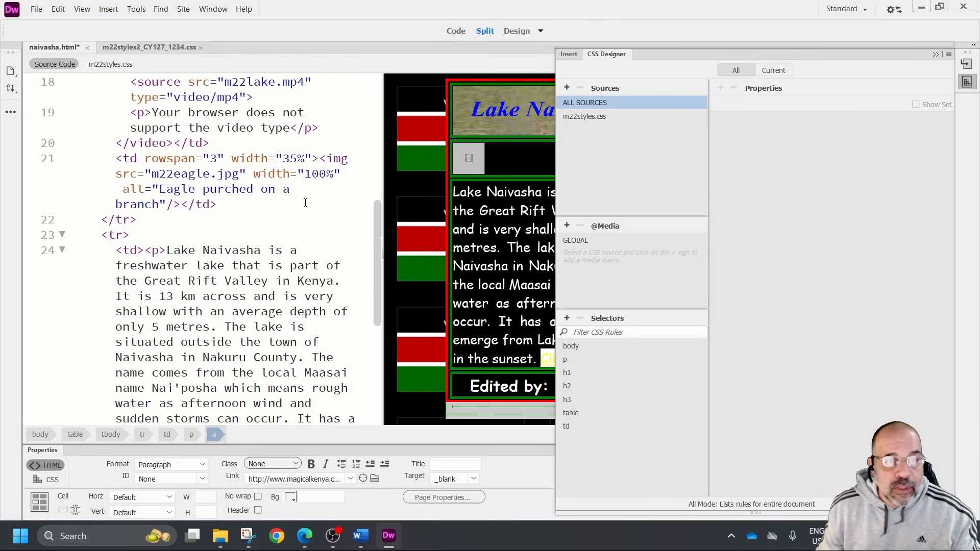
pyautogui.click(935, 54)
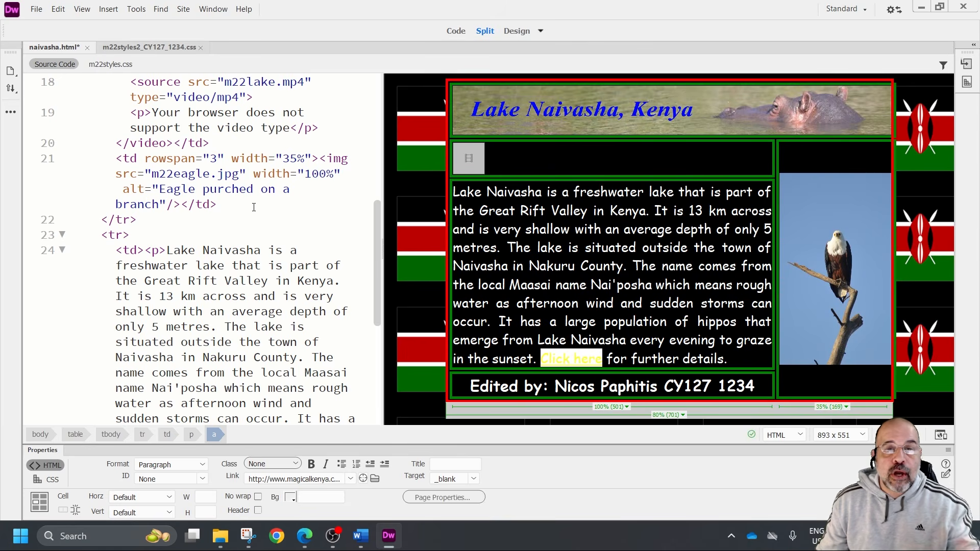
# Insert an empty line below the m22styles.css link in the head section of naivasha.html
pyautogui.moveTo(378, 304); pyautogui.dragTo(375, 154)
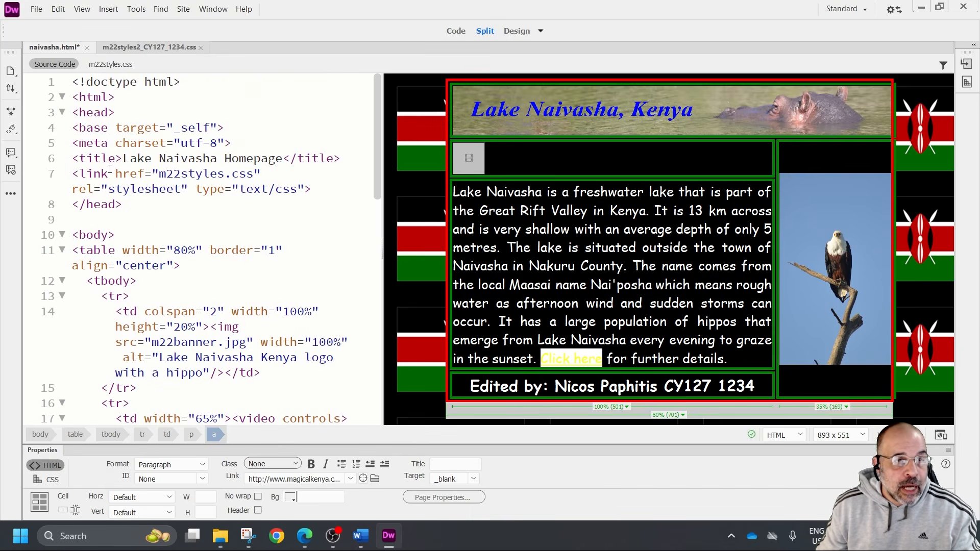
pyautogui.moveTo(77, 117); pyautogui.dragTo(165, 221)
pyautogui.click(165, 221)
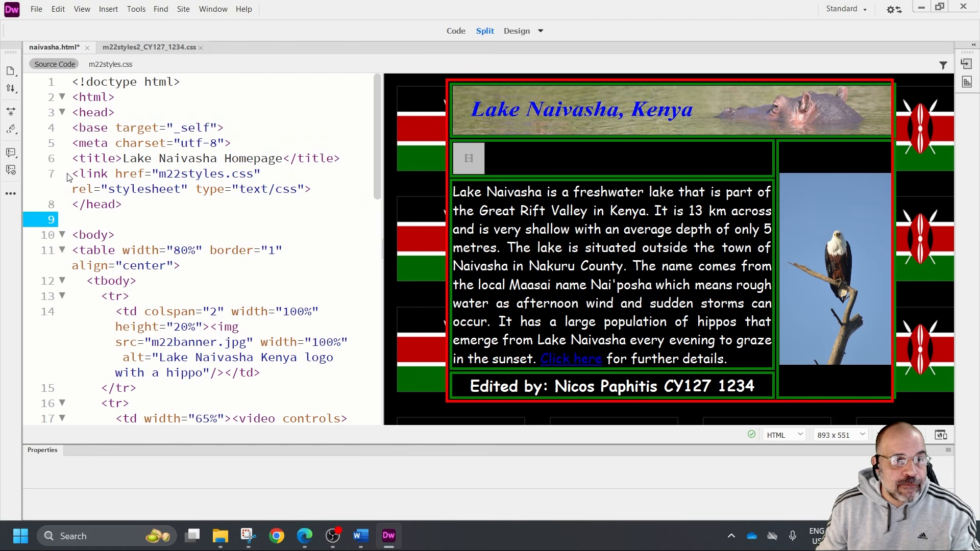
pyautogui.moveTo(73, 175); pyautogui.dragTo(316, 188)
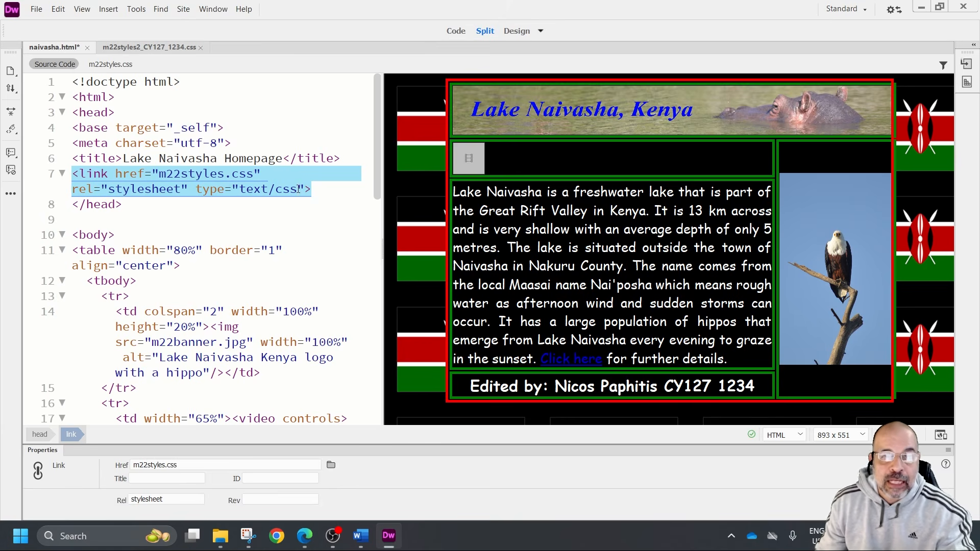
pyautogui.moveTo(326, 188); pyautogui.dragTo(71, 173)
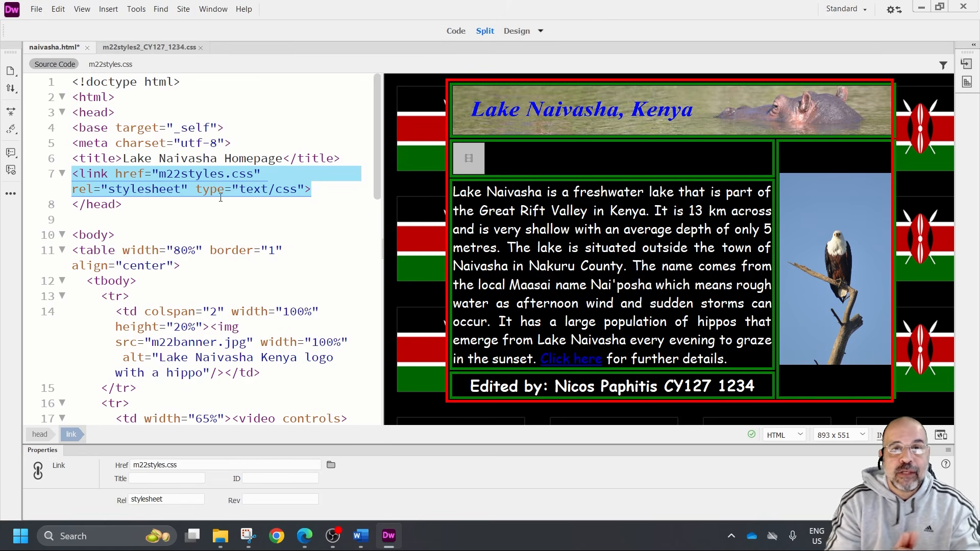
pyautogui.click(332, 190)
pyautogui.press('Return')
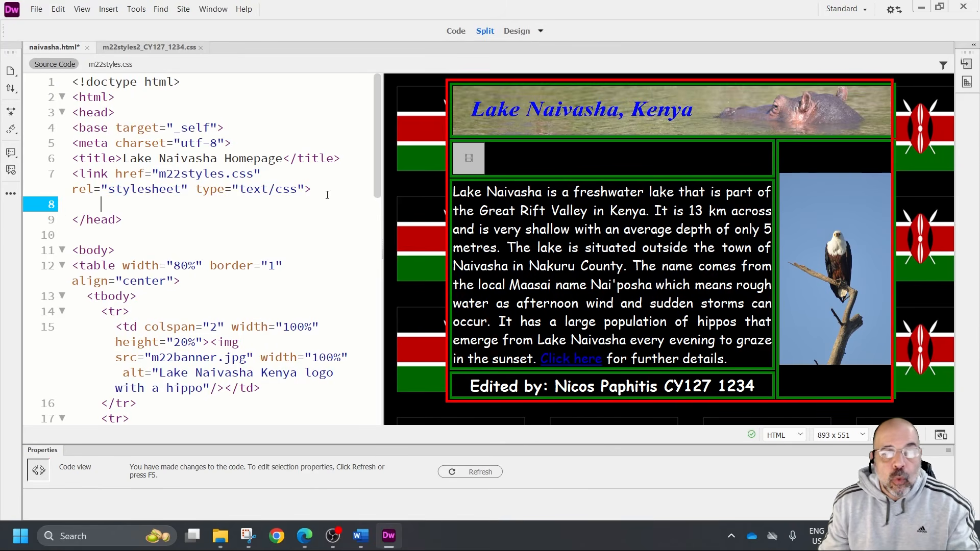
pyautogui.moveTo(80, 174); pyautogui.dragTo(275, 182)
pyautogui.moveTo(75, 201); pyautogui.dragTo(112, 200)
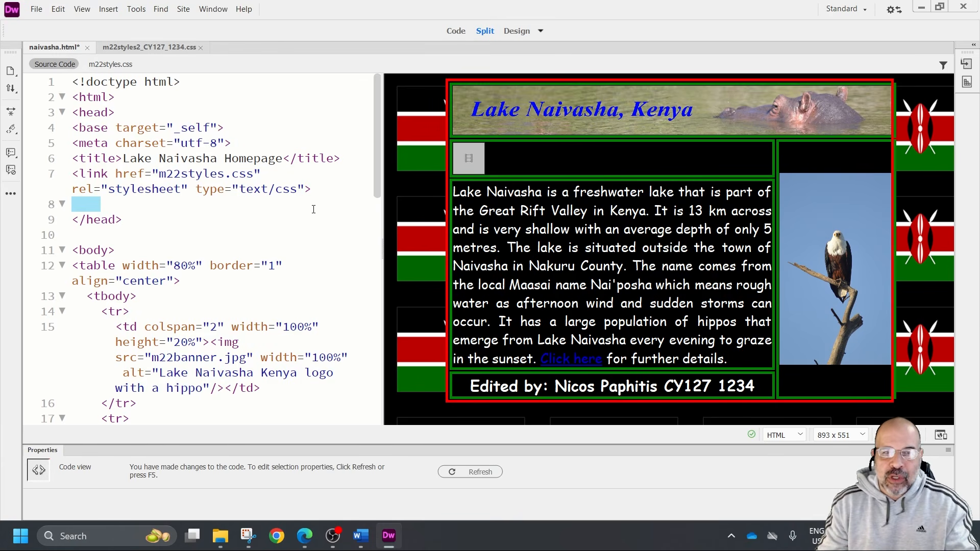
pyautogui.click(106, 200)
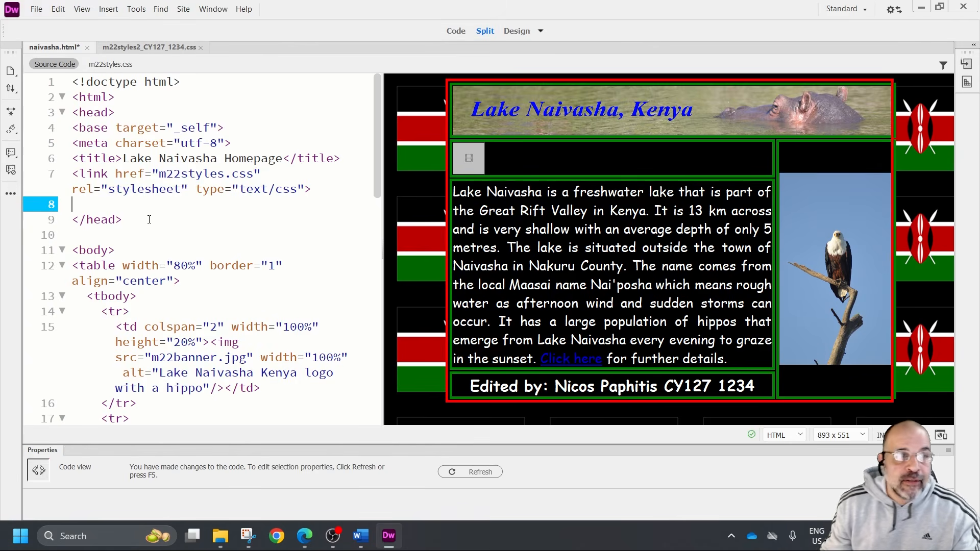
# Attach the second stylesheet, the m22styles2 CSS file in the m22_html folder, to naivasha.html as a link
pyautogui.click(36, 9)
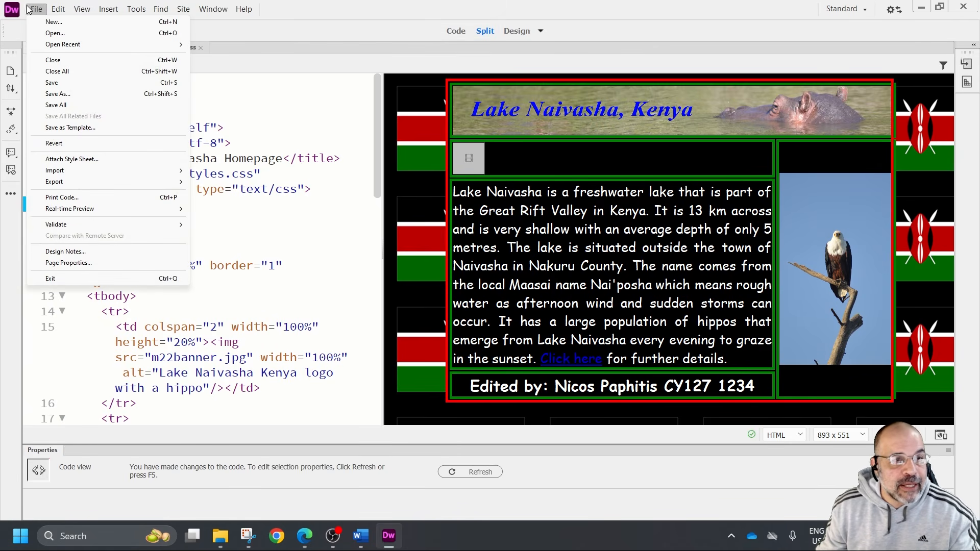
pyautogui.click(60, 160)
pyautogui.click(575, 102)
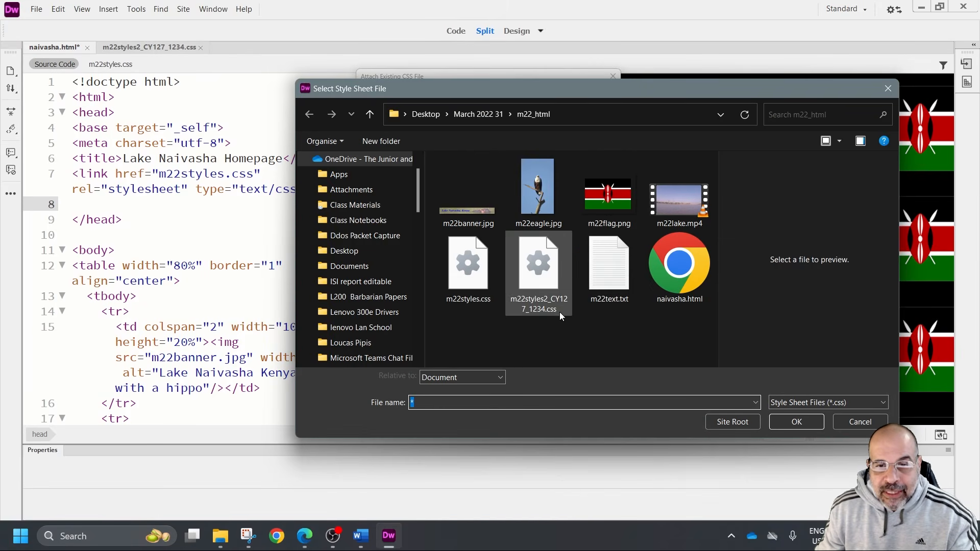
pyautogui.doubleClick(539, 282)
pyautogui.click(580, 187)
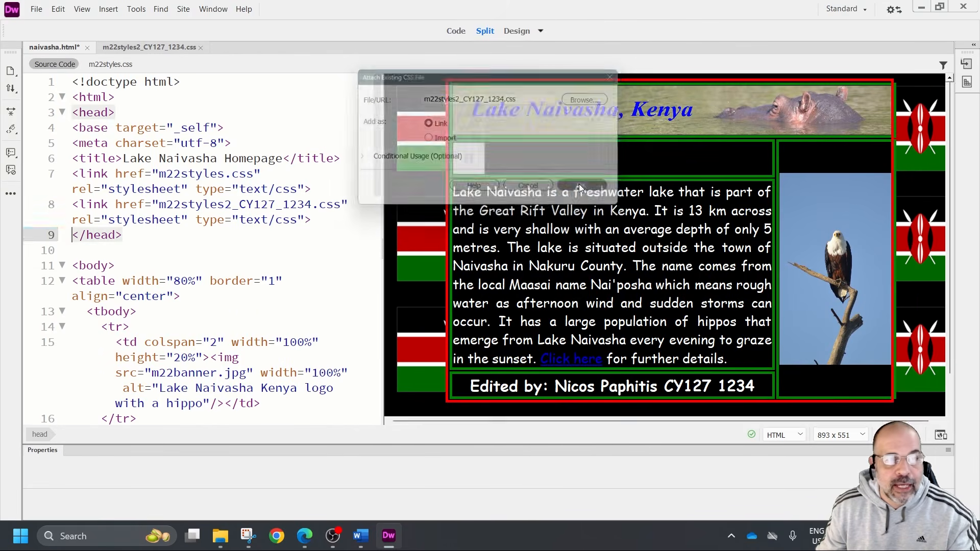
# Check the order of the two stylesheet links in the head section and save naivasha.html
pyautogui.moveTo(311, 221); pyautogui.dragTo(80, 205)
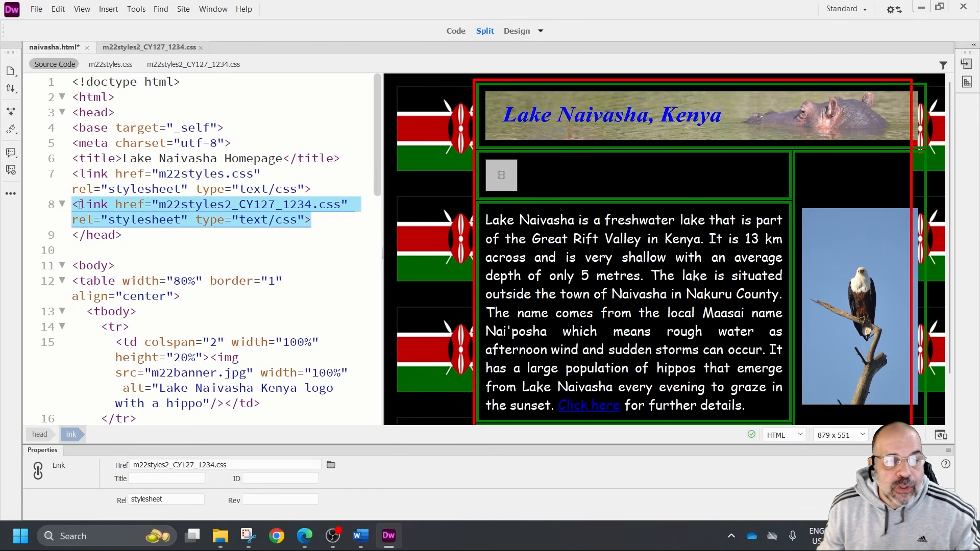
pyautogui.moveTo(330, 223); pyautogui.dragTo(74, 207)
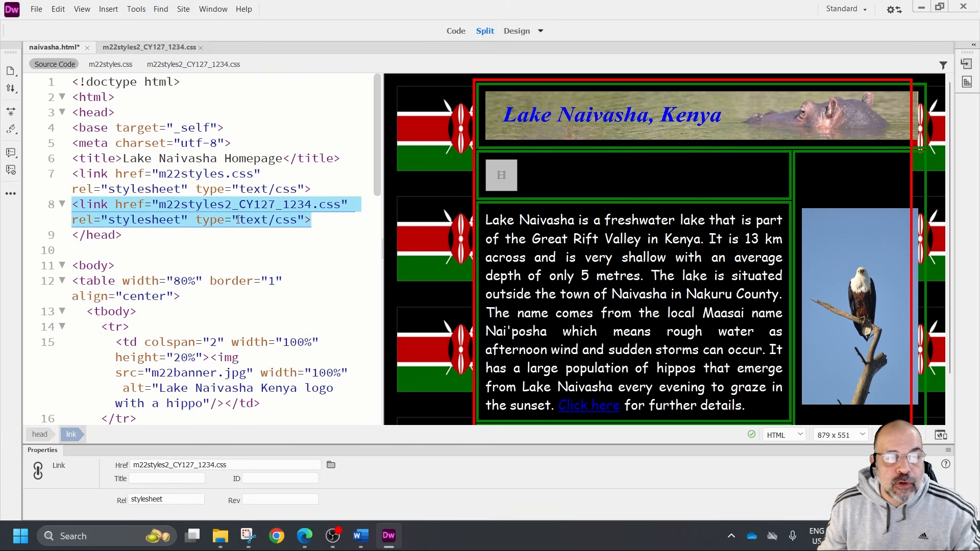
pyautogui.moveTo(317, 191); pyautogui.dragTo(74, 176)
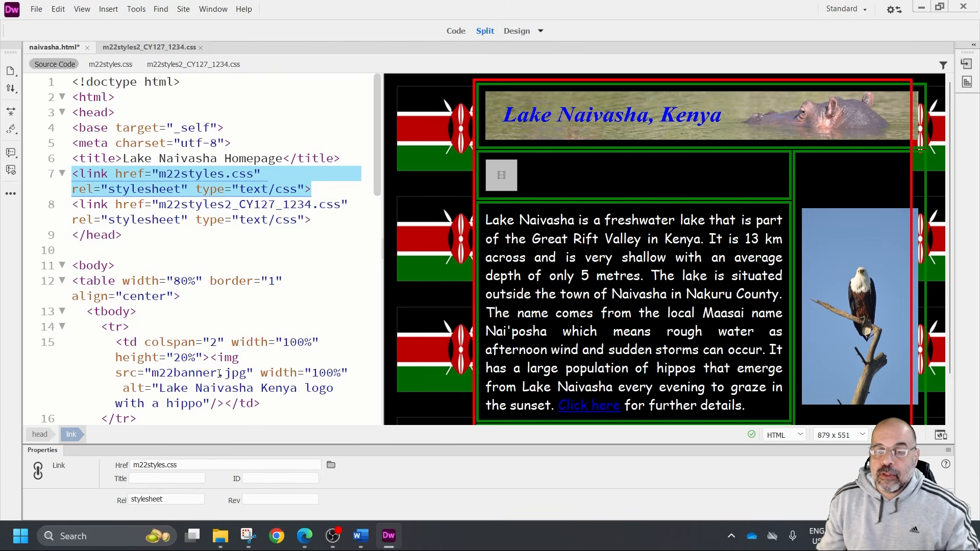
pyautogui.moveTo(221, 372)
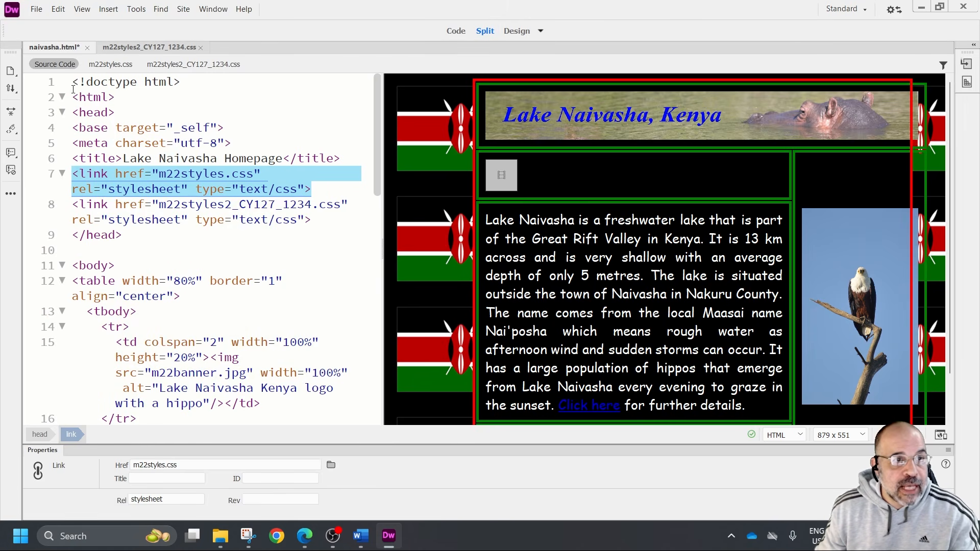
pyautogui.click(36, 8)
pyautogui.click(59, 85)
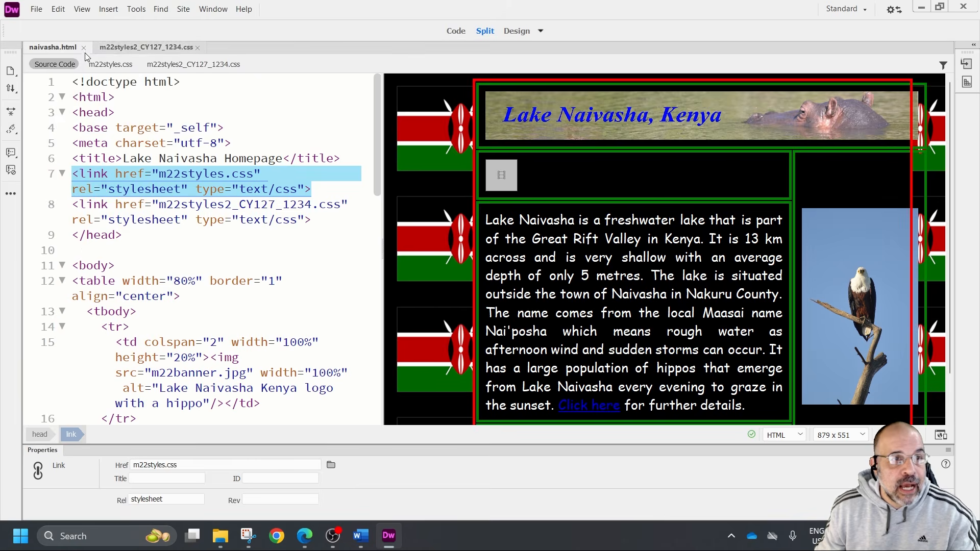
# Check whether the second stylesheet still has unsaved changes, and return to naivasha.html
pyautogui.click(146, 47)
pyautogui.click(36, 9)
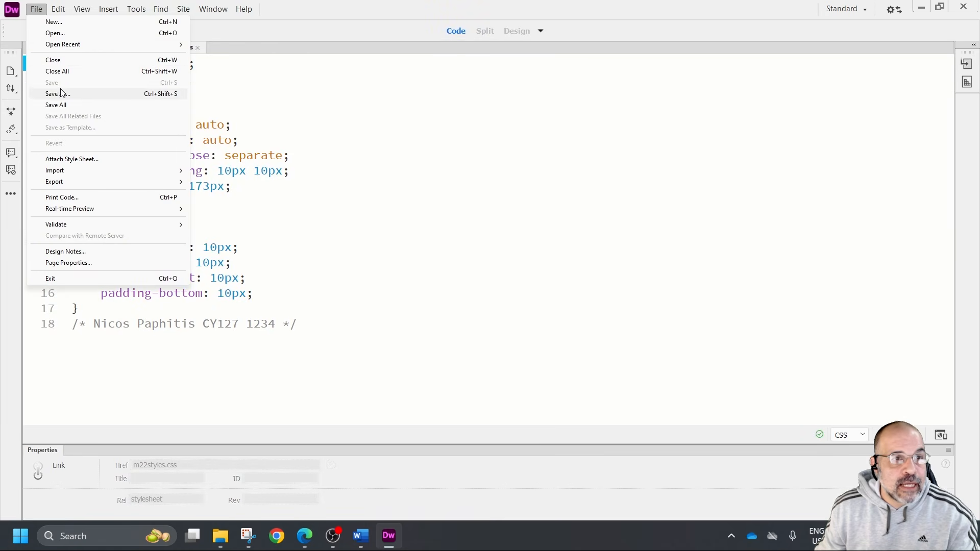
pyautogui.moveTo(56, 11)
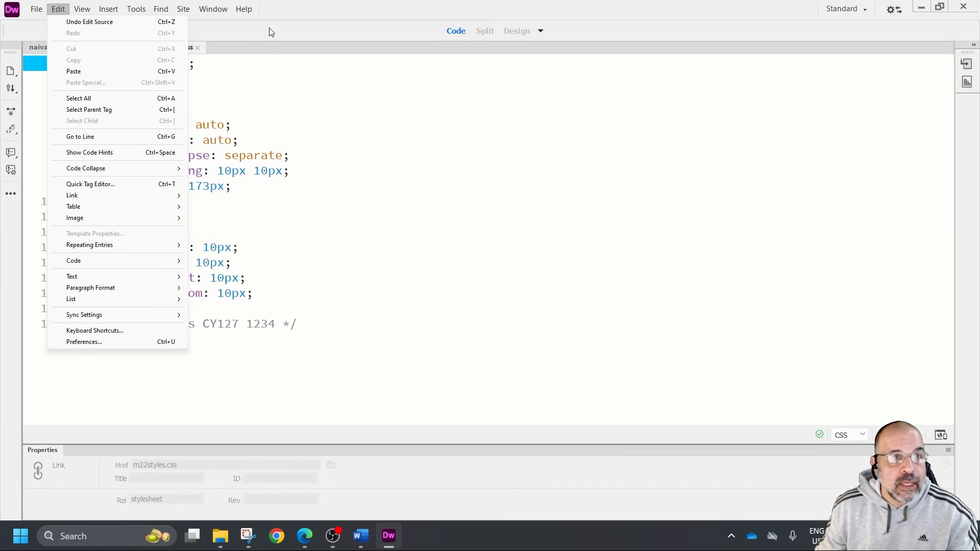
pyautogui.click(266, 32)
pyautogui.click(53, 47)
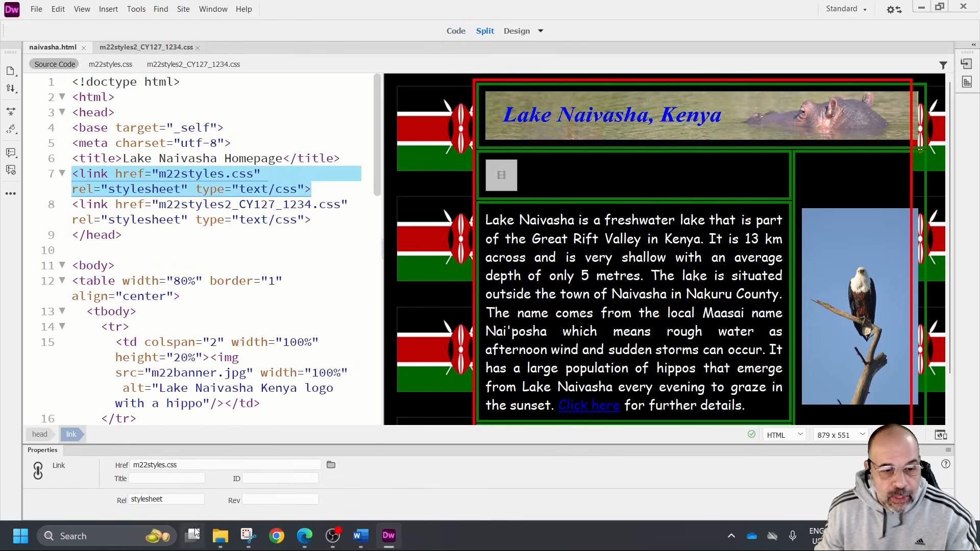
# Switch to File Explorer and open naivasha.html from the m22_html folder in Chrome
pyautogui.click(221, 536)
pyautogui.click(235, 494)
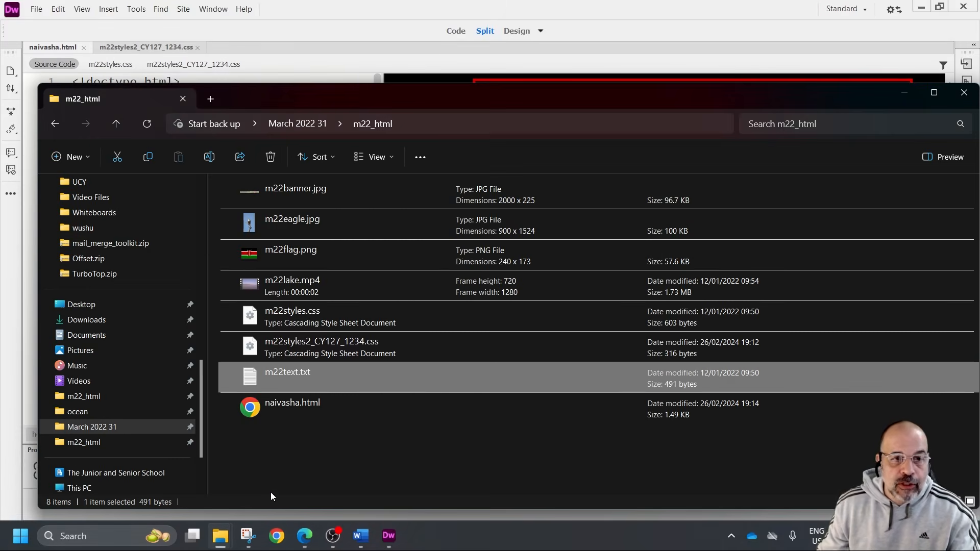
pyautogui.doubleClick(292, 405)
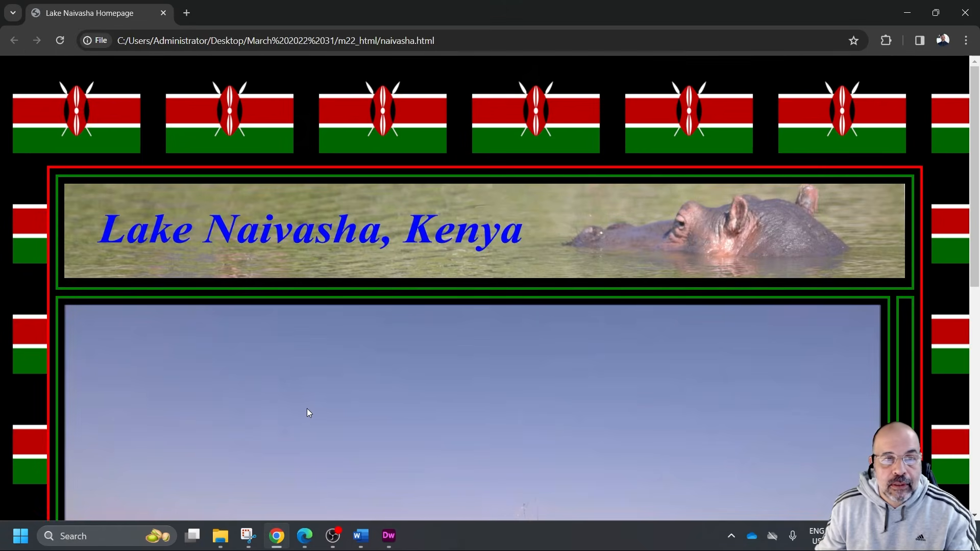
# Examine how the banner, video, eagle image and text lay out in the browser at 50%, 33% and 67% zoom
pyautogui.scroll(-3, 348, 394)
pyautogui.scroll(3, 348, 394)
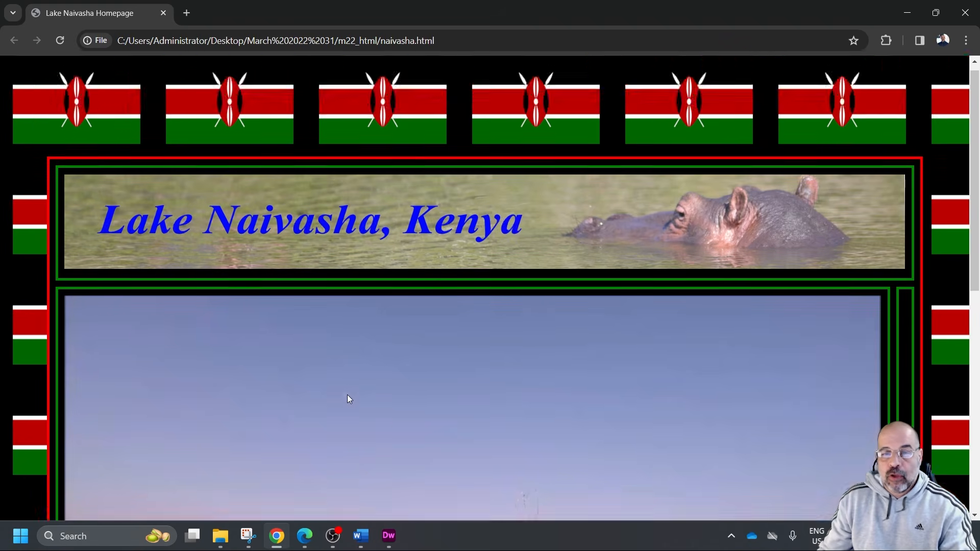
pyautogui.scroll(-1, 348, 394)
pyautogui.scroll(-3, 375, 364)
pyautogui.scroll(-3, 375, 364)
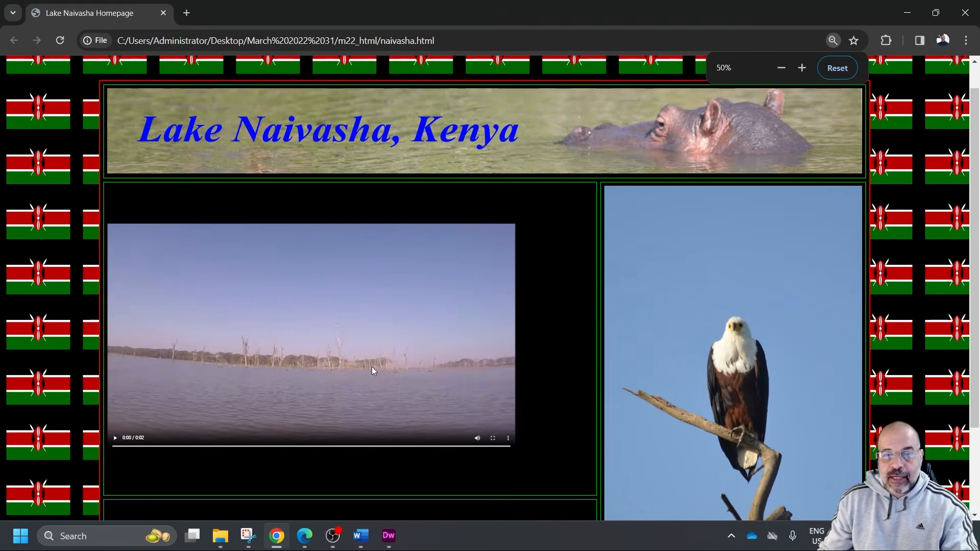
pyautogui.scroll(4, 369, 368)
pyautogui.scroll(-4, 368, 369)
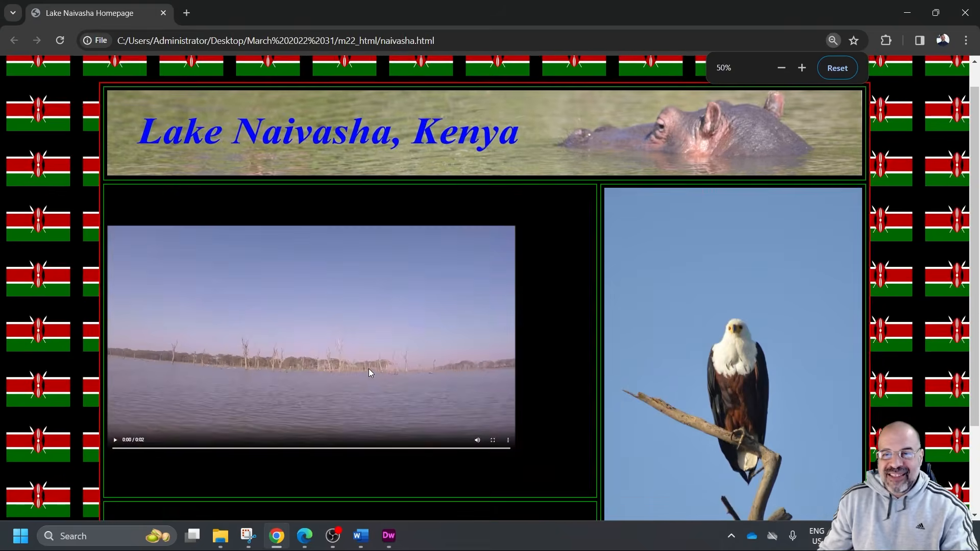
pyautogui.scroll(2, 369, 368)
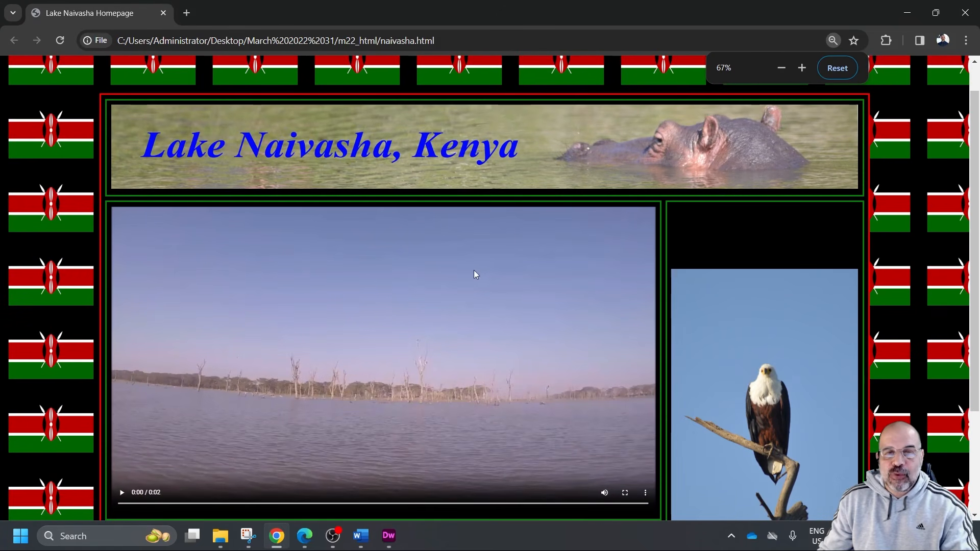
pyautogui.scroll(-1, 582, 311)
pyautogui.scroll(-3, 582, 321)
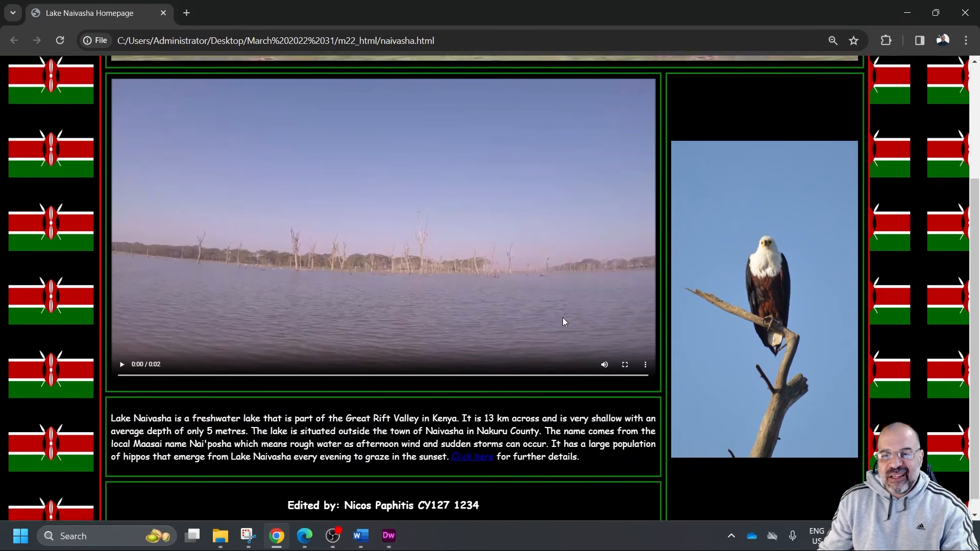
pyautogui.scroll(-2, 537, 311)
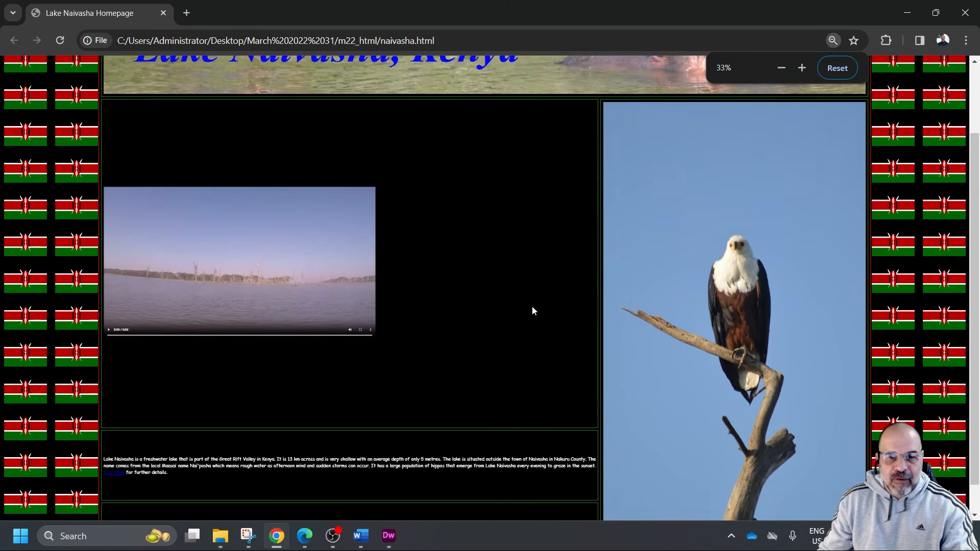
pyautogui.scroll(2, 530, 307)
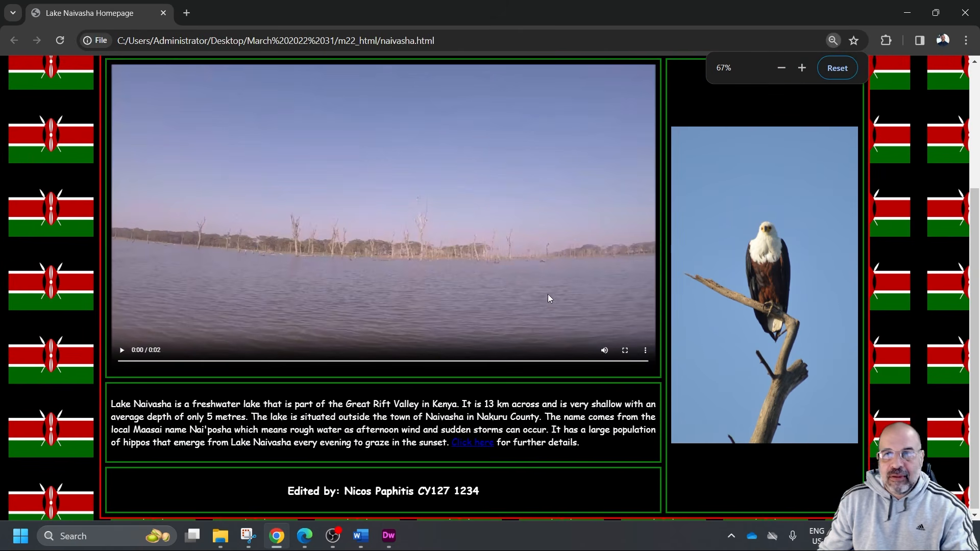
# Check the table's centring against the background flags on both sides and its cell spacing and padding, and leave the browser
pyautogui.click(928, 14)
pyautogui.moveTo(780, 23); pyautogui.dragTo(643, 4)
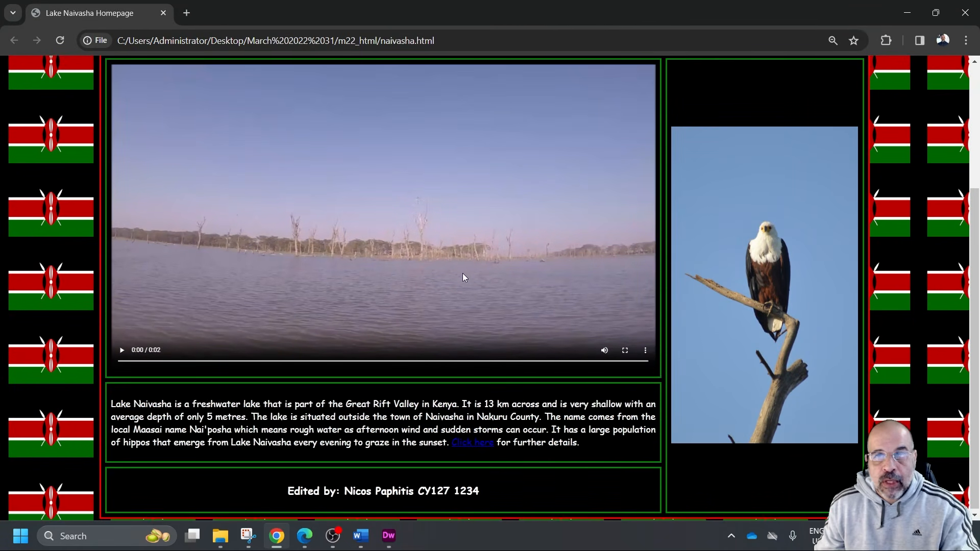
pyautogui.scroll(4, 459, 271)
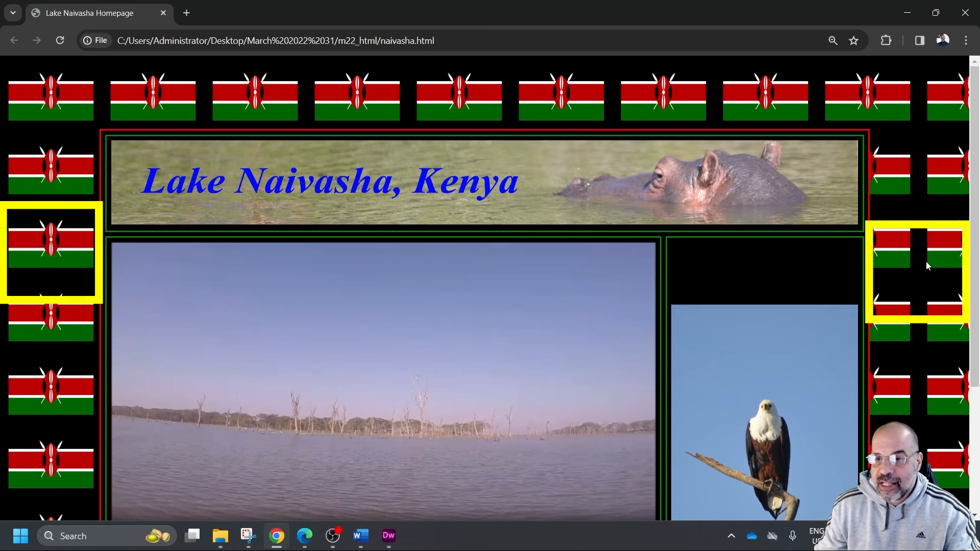
pyautogui.scroll(-3, 597, 231)
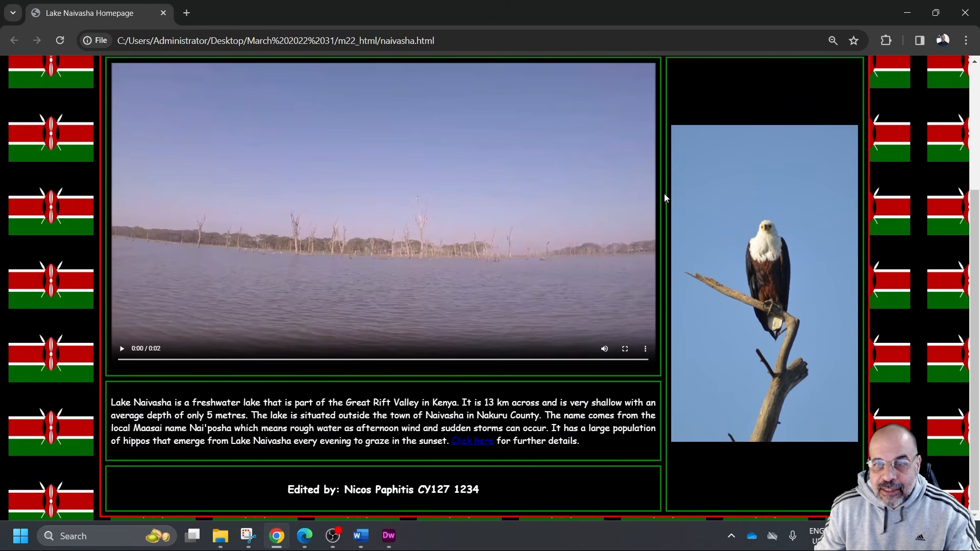
pyautogui.scroll(3, 665, 198)
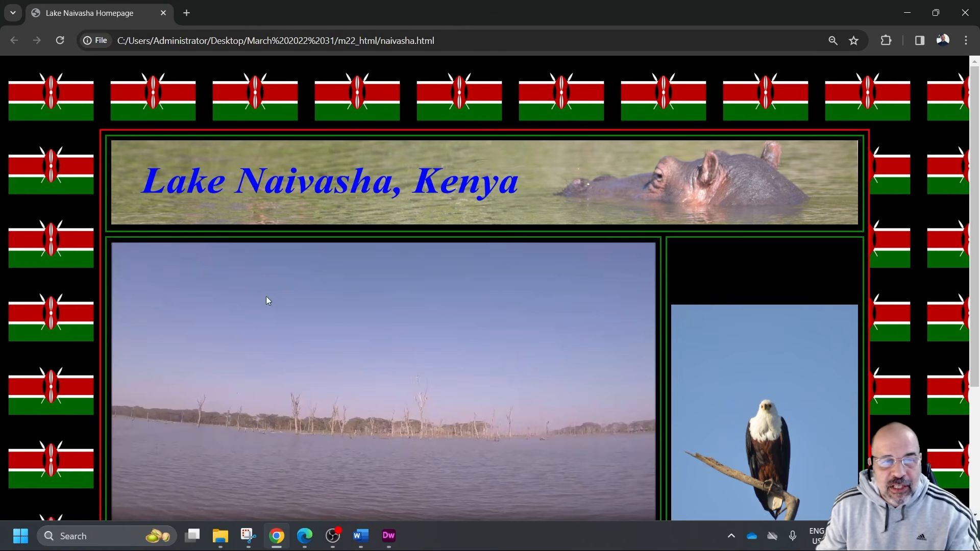
pyautogui.click(367, 306)
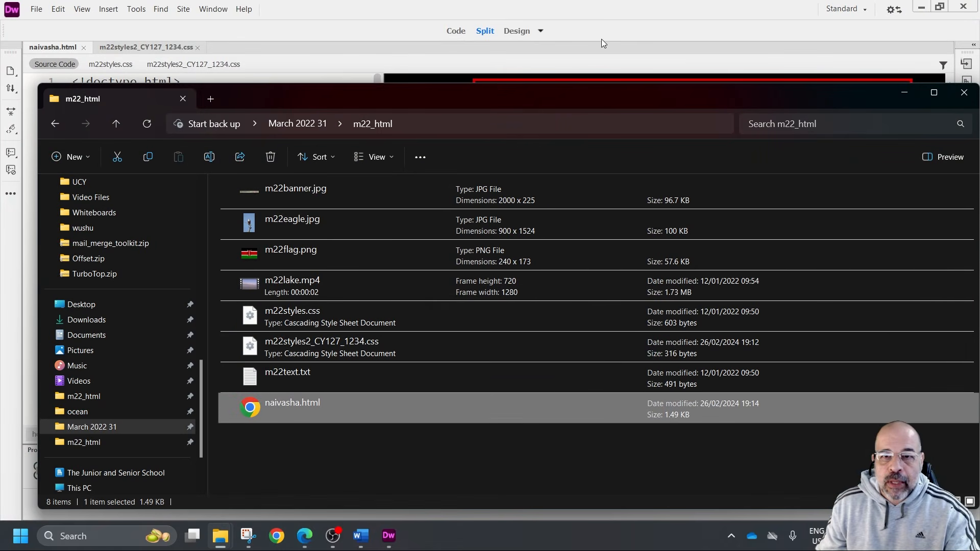
# Return to Dreamweaver, add width="100%" to the video tag in naivasha.html, and save the page
pyautogui.click(594, 29)
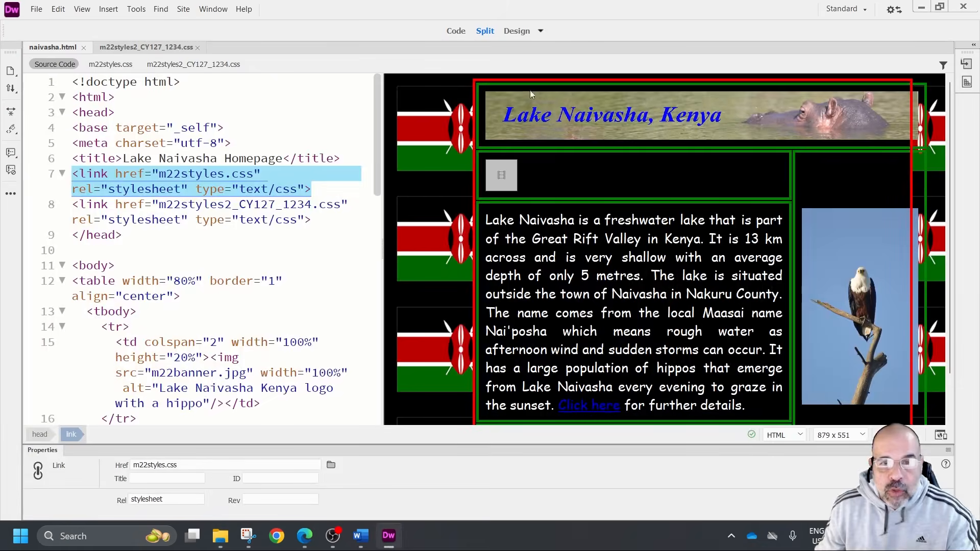
pyautogui.click(505, 170)
pyautogui.click(500, 173)
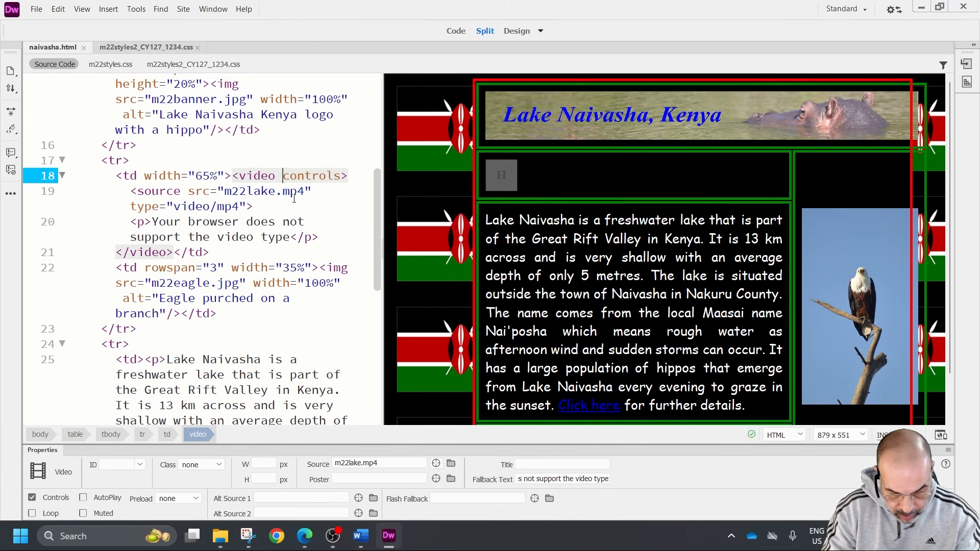
pyautogui.write('width')
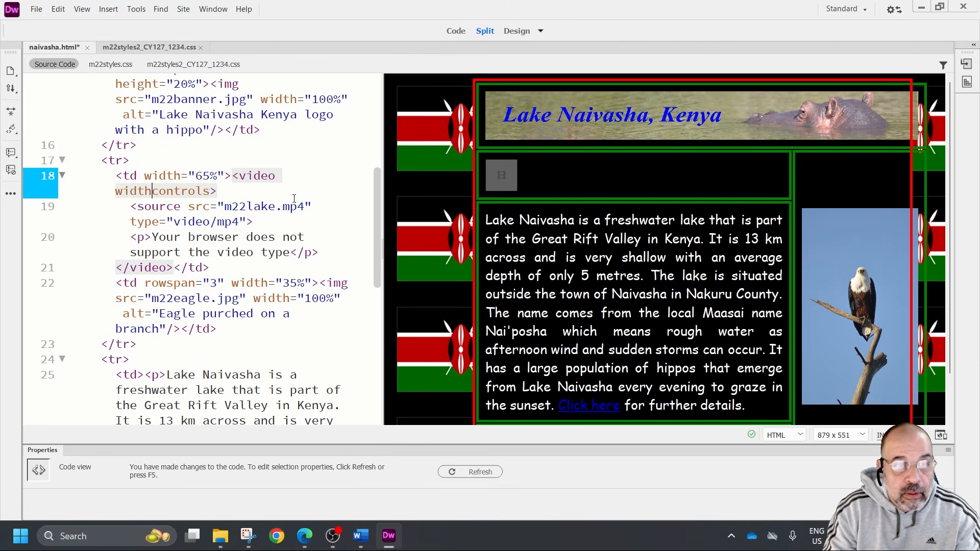
pyautogui.write('=')
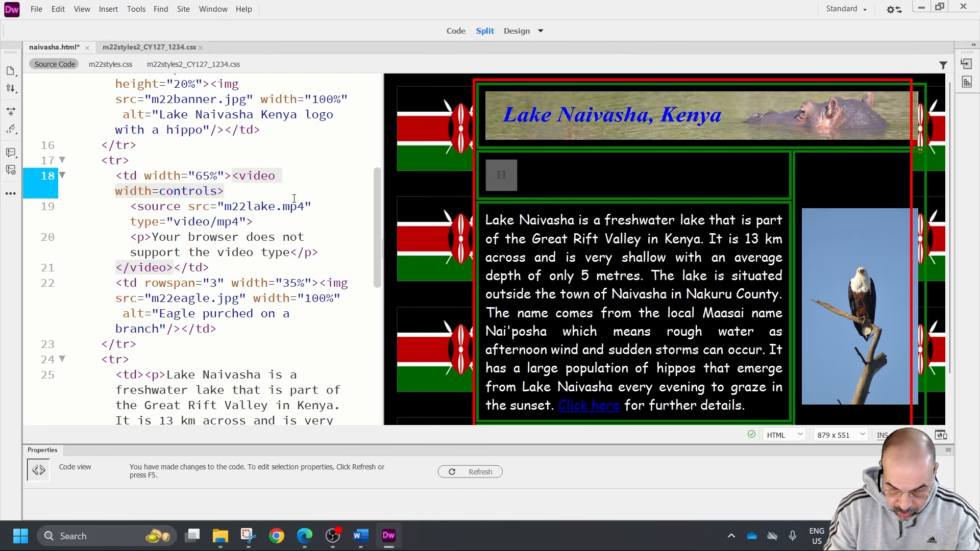
pyautogui.write('"100%')
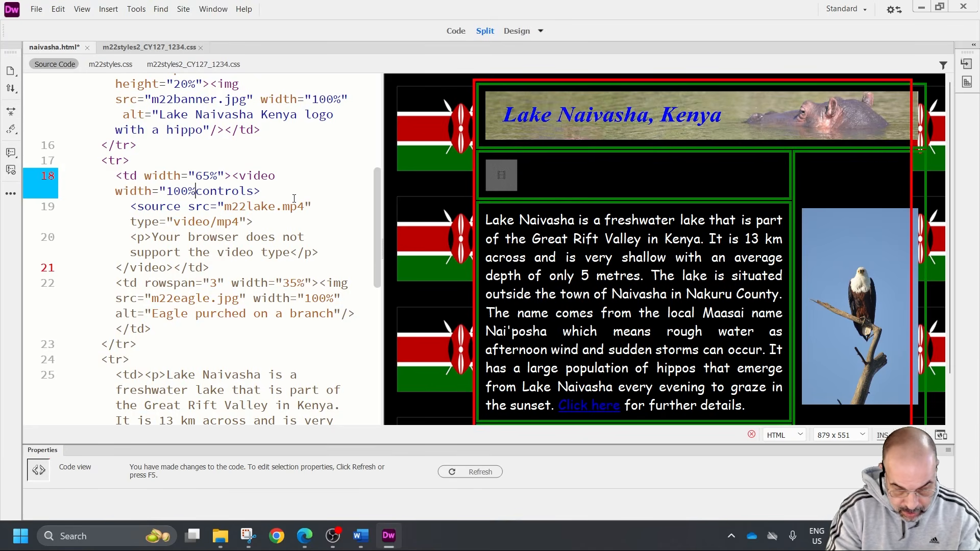
pyautogui.write('"')
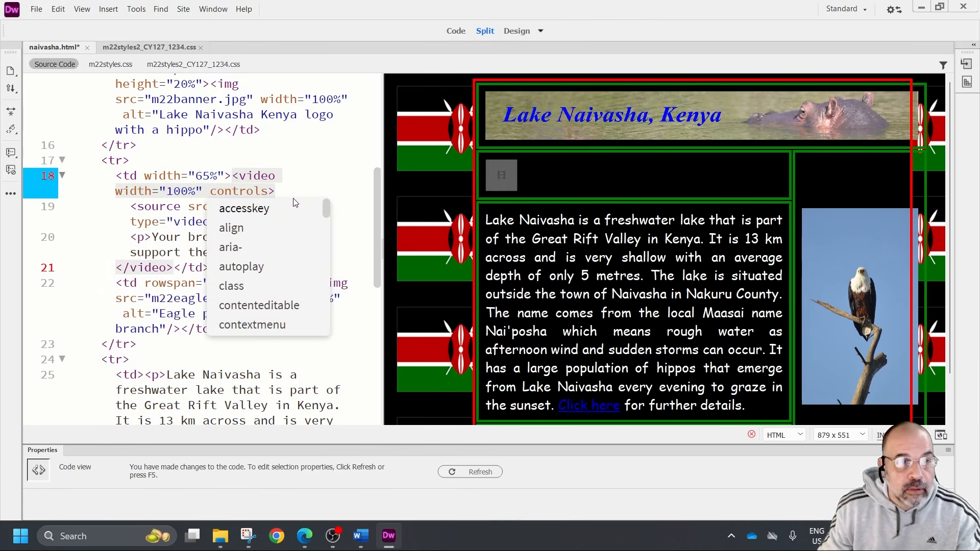
pyautogui.click(587, 163)
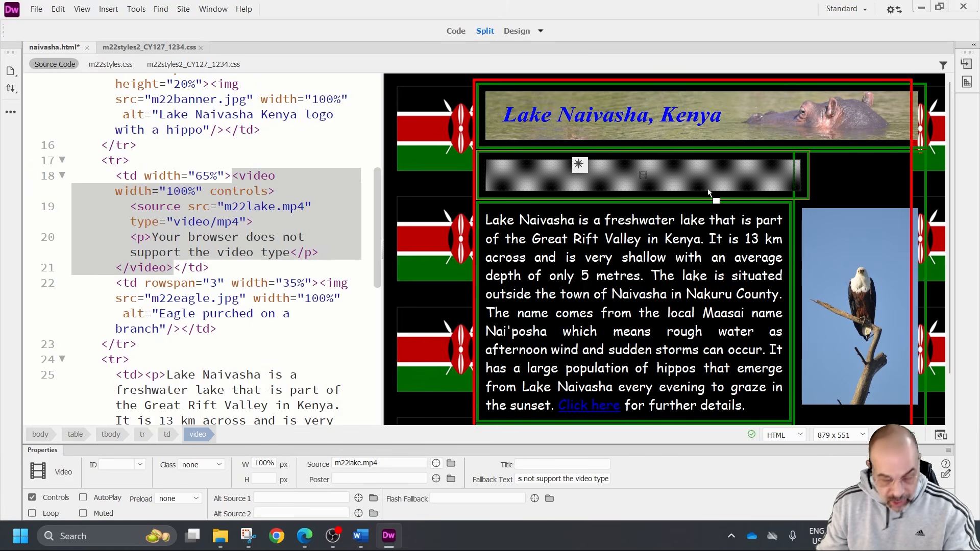
pyautogui.hotkey('ctrl', 's')
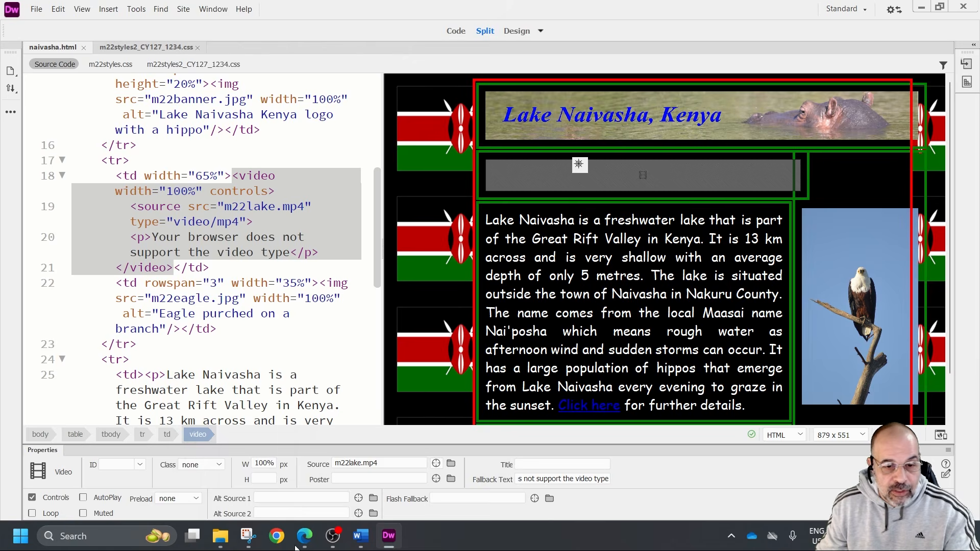
# Switch to File Explorer, open naivasha.html in Chrome, and examine the video's fit in its cell at 80% zoom
pyautogui.moveTo(232, 537)
pyautogui.click(244, 498)
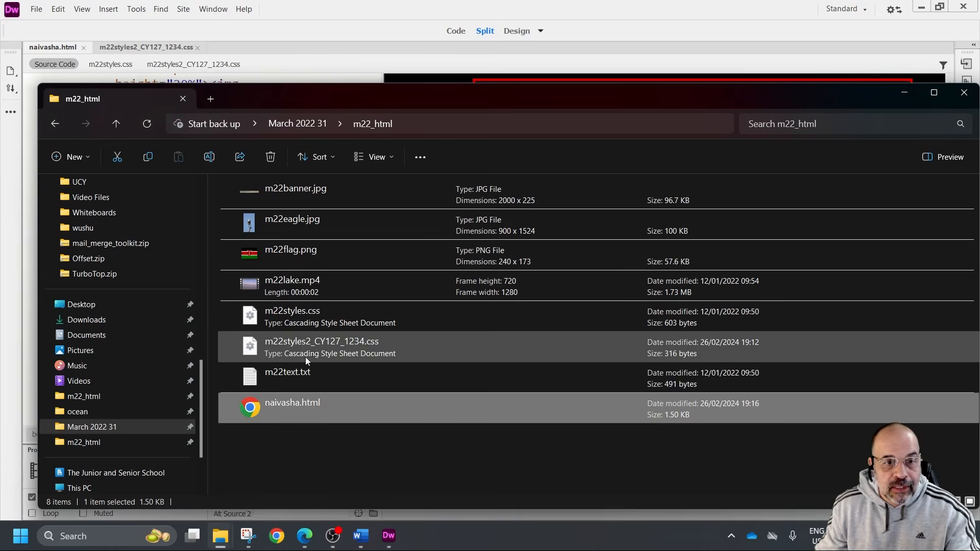
pyautogui.doubleClick(299, 403)
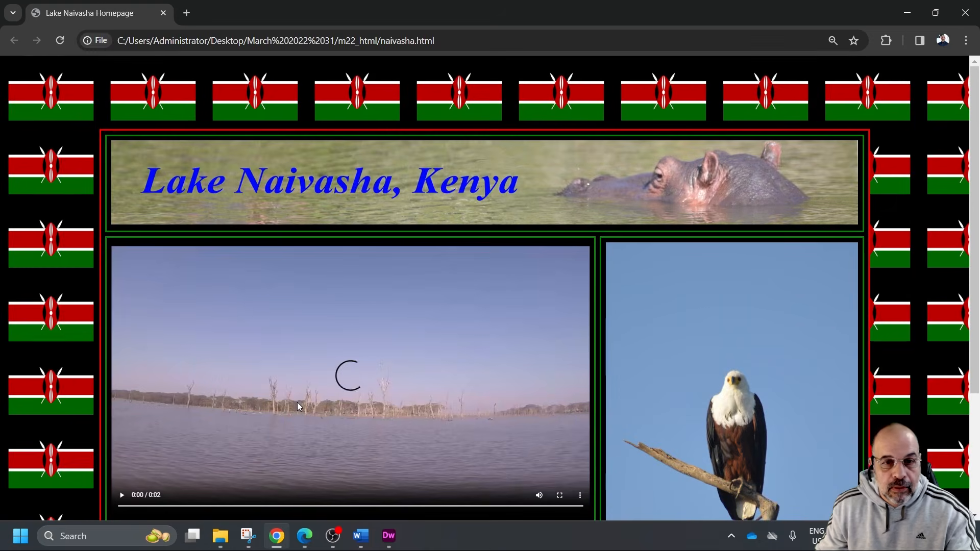
pyautogui.scroll(-4, 445, 214)
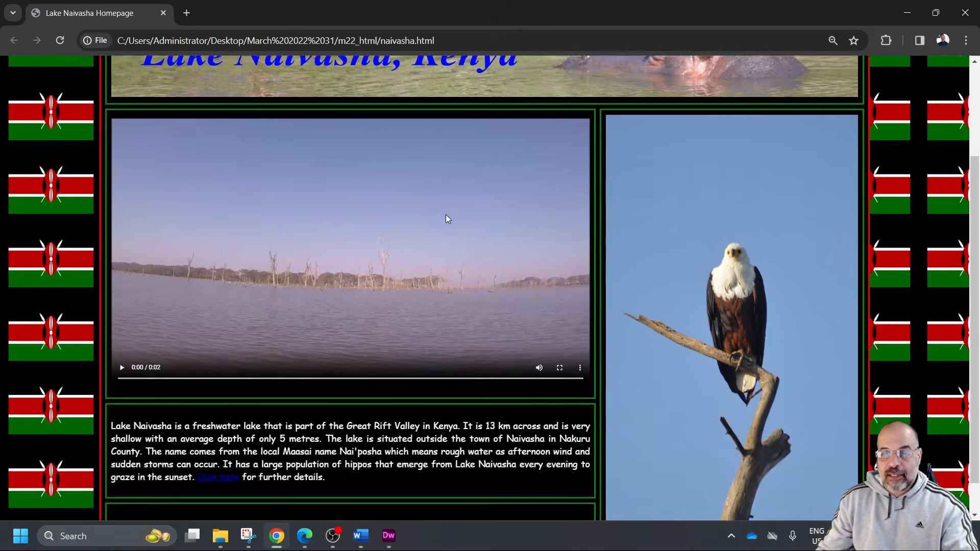
pyautogui.scroll(2, 445, 215)
pyautogui.scroll(-1, 446, 215)
pyautogui.scroll(3, 444, 215)
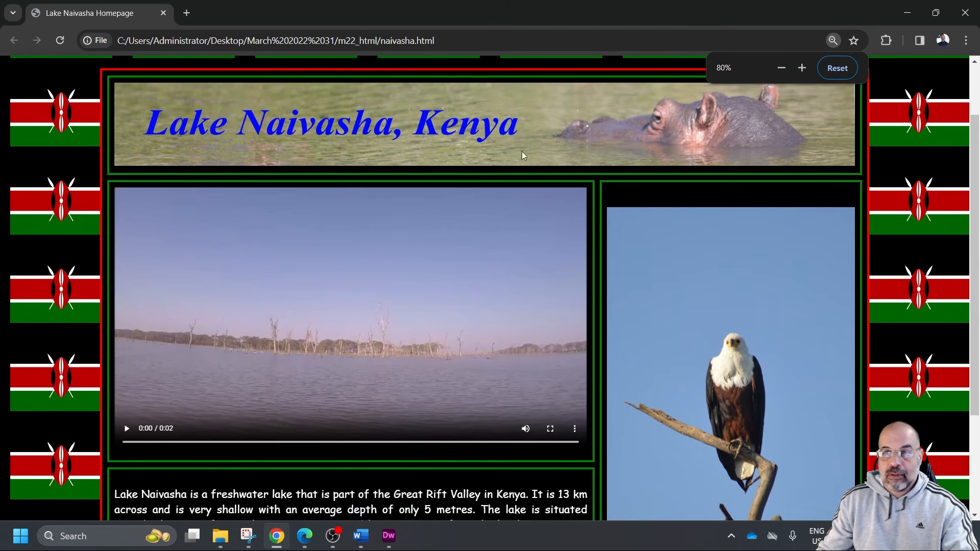
# Shrink and narrow the browser window to check how the table, video and eagle image rescale, and close the browser
pyautogui.click(936, 12)
pyautogui.moveTo(917, 157)
pyautogui.mouseDown()
pyautogui.moveTo(740, 159)
pyautogui.moveTo(937, 161)
pyautogui.moveTo(744, 164)
pyautogui.moveTo(908, 169)
pyautogui.mouseUp()
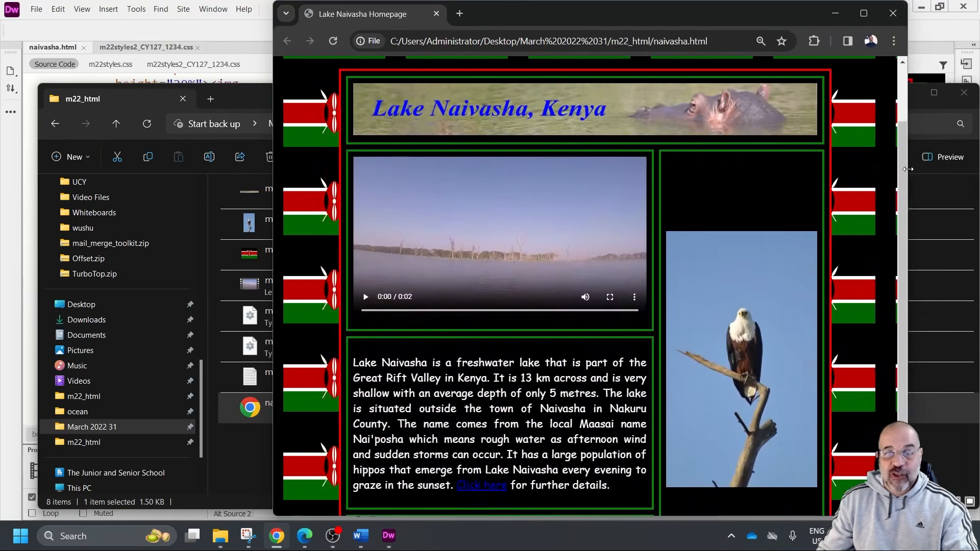
pyautogui.moveTo(690, 12); pyautogui.dragTo(616, 23)
pyautogui.keyDown('ctrl'); pyautogui.scroll(-2, 628, 140); pyautogui.keyUp('ctrl')
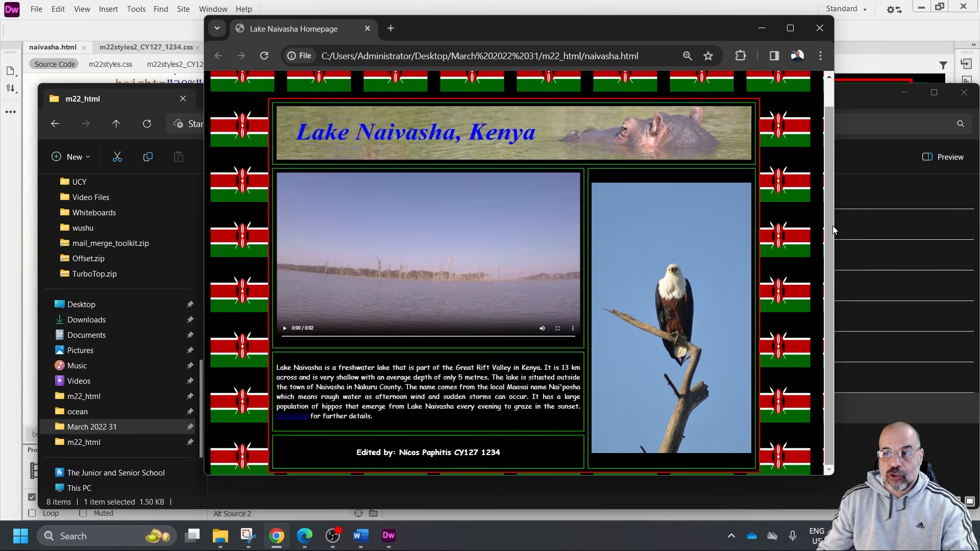
pyautogui.moveTo(833, 230); pyautogui.dragTo(756, 238)
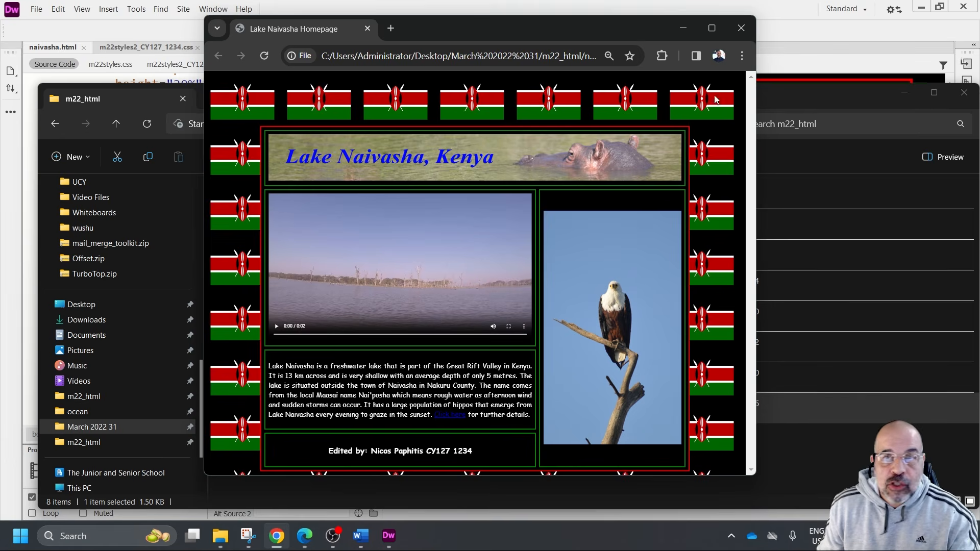
pyautogui.click(740, 29)
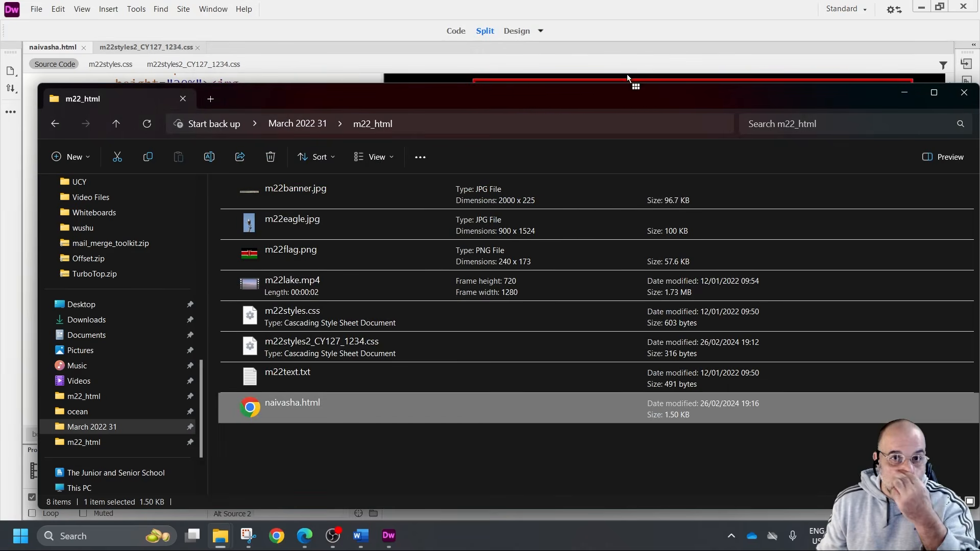
# Return to Dreamweaver, set the first border-spacing value of the table rule in the second stylesheet to 50px, and save
pyautogui.click(638, 16)
pyautogui.click(146, 47)
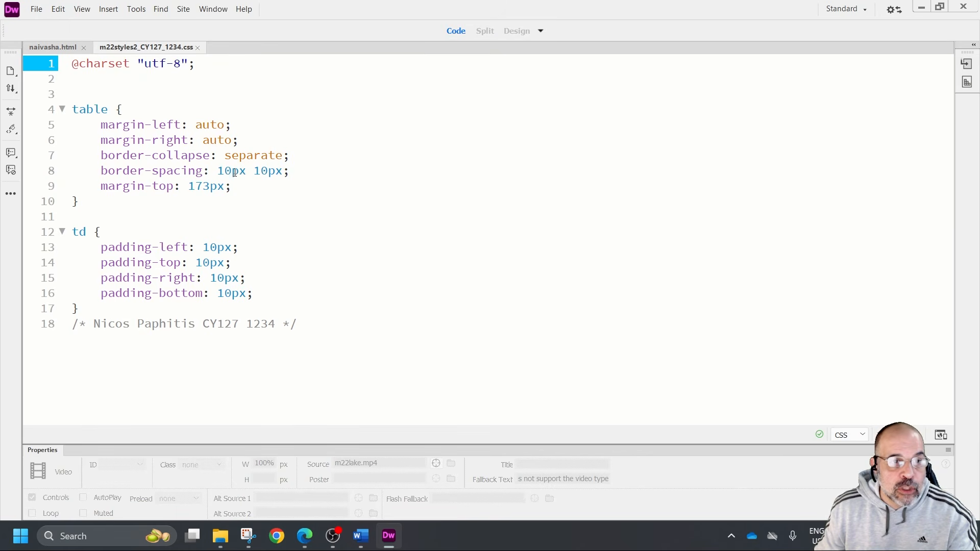
pyautogui.click(233, 172)
pyautogui.press('BackSpace')
pyautogui.press('BackSpace')
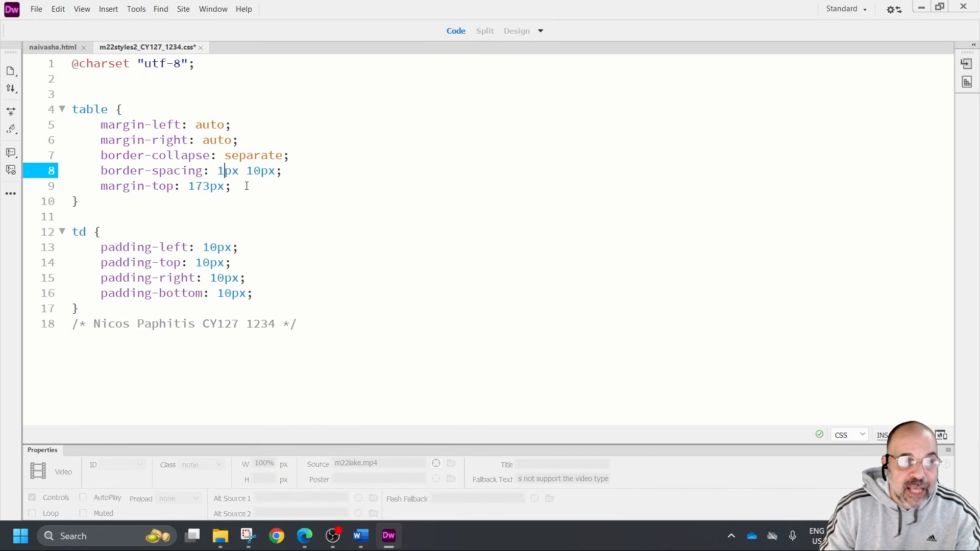
pyautogui.write('50')
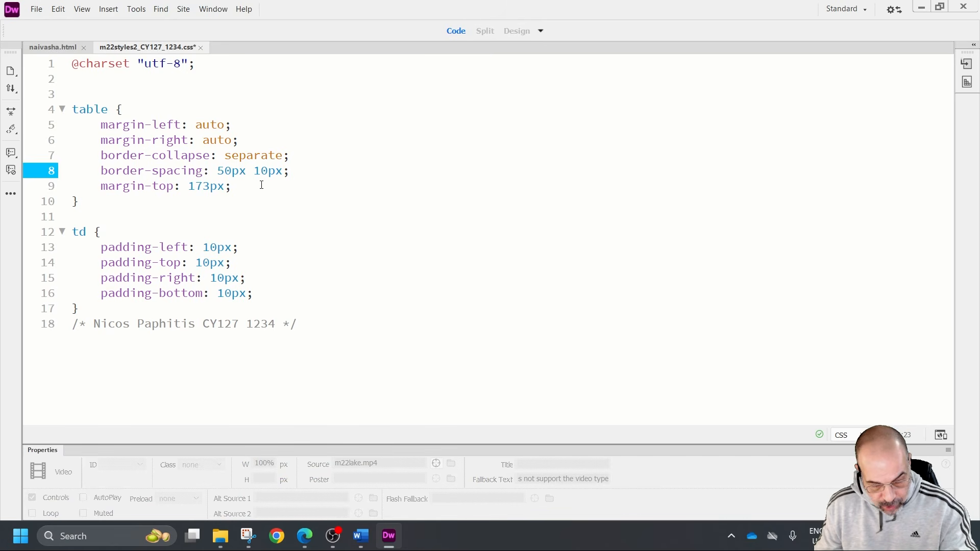
pyautogui.hotkey('ctrl', 's')
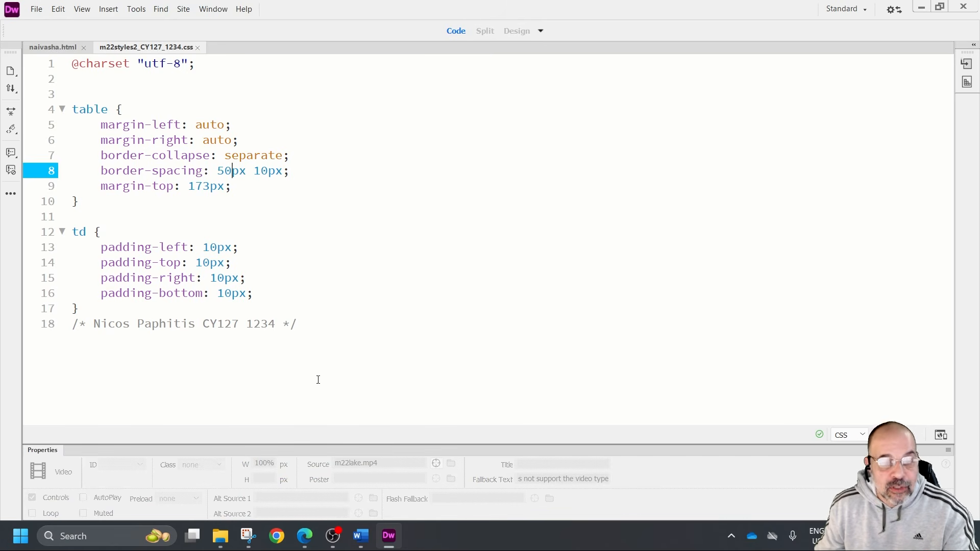
# Open naivasha.html in Chrome from the m22_html folder to examine the horizontal spacing between the table cells
pyautogui.click(221, 536)
pyautogui.click(293, 472)
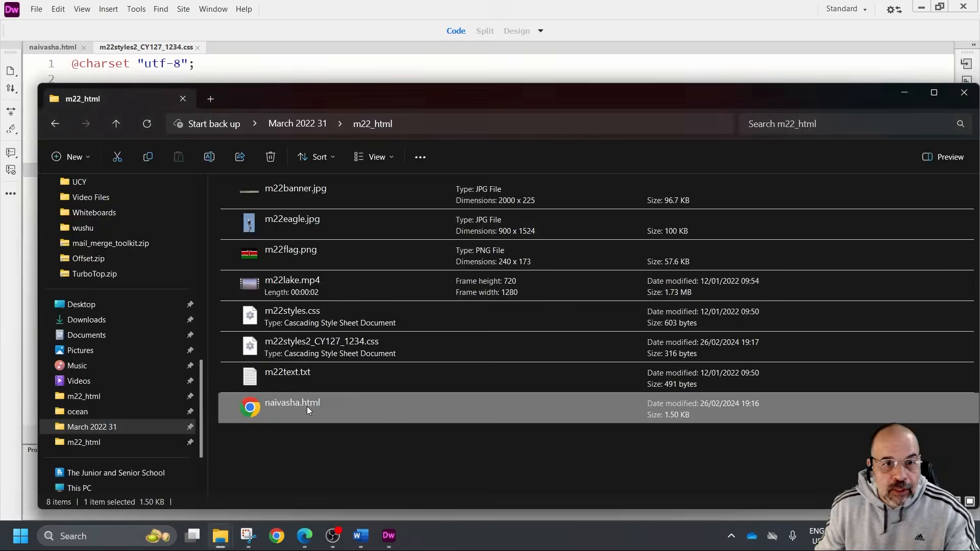
pyautogui.doubleClick(327, 405)
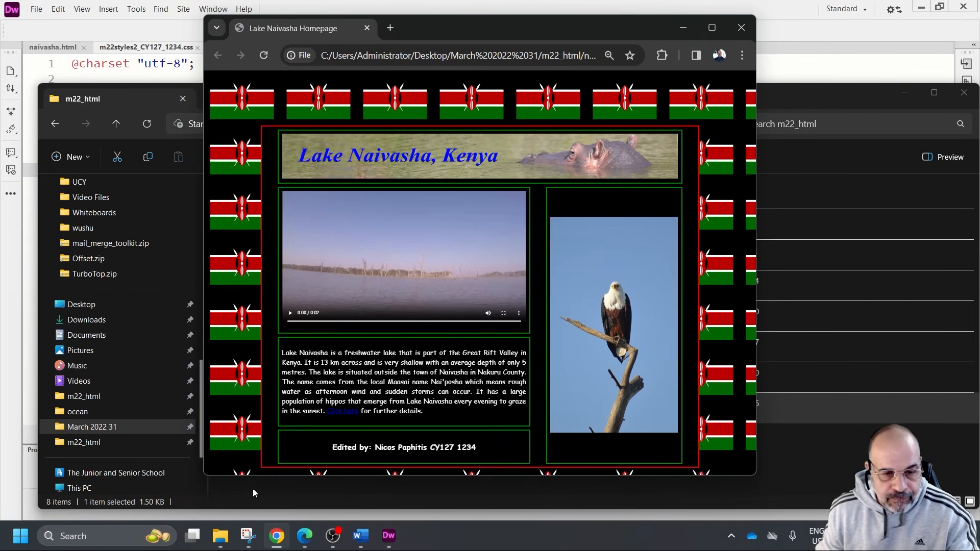
# Switch back to Dreamweaver, set the table's first border-spacing value to 10px again, and save the stylesheet
pyautogui.click(388, 536)
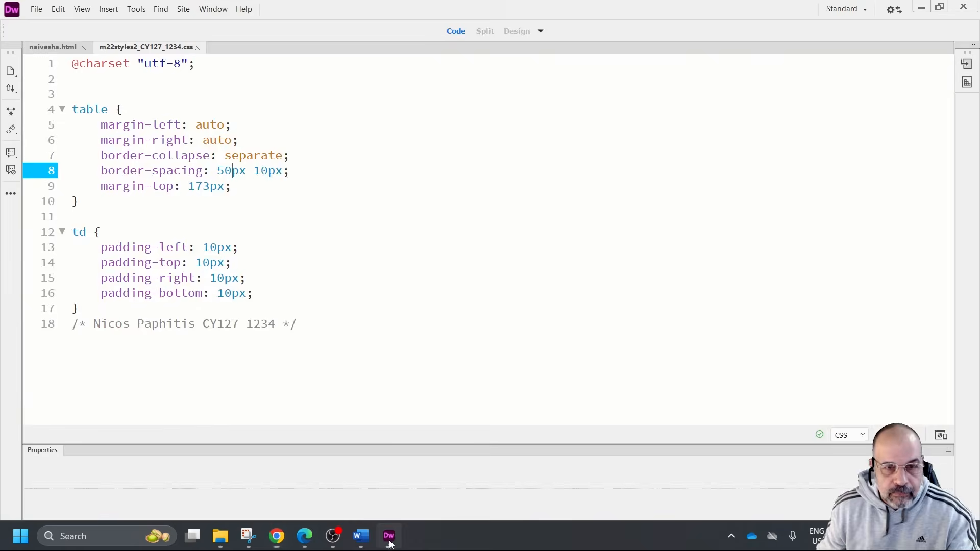
pyautogui.click(224, 173)
pyautogui.press('BackSpace')
pyautogui.write('1')
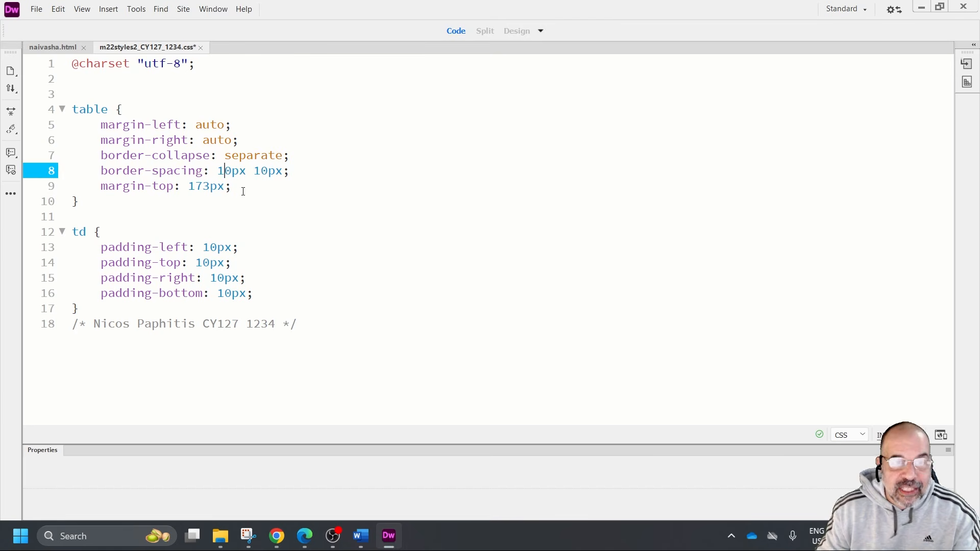
pyautogui.click(36, 9)
pyautogui.click(56, 83)
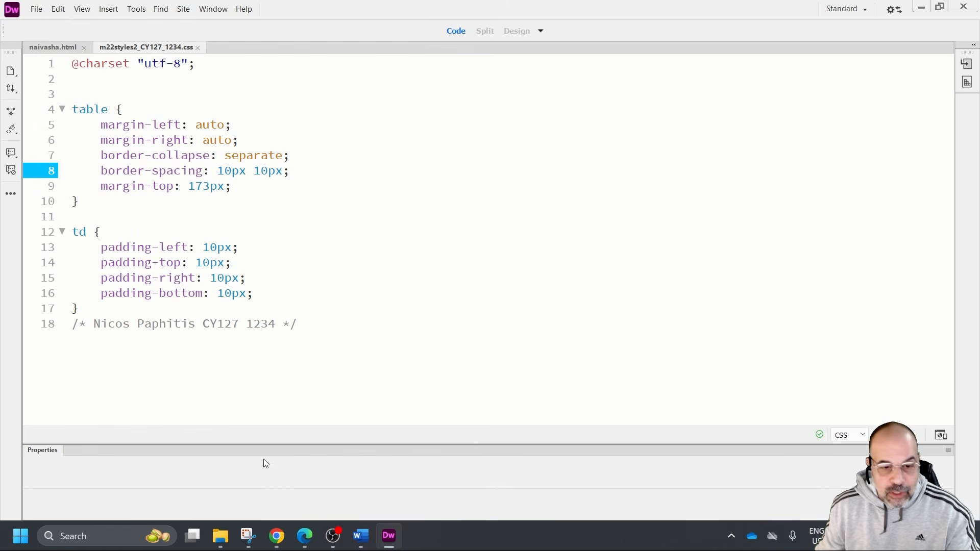
# Switch to Chrome, reload the page to check the cell spacing, and close the browser
pyautogui.click(276, 536)
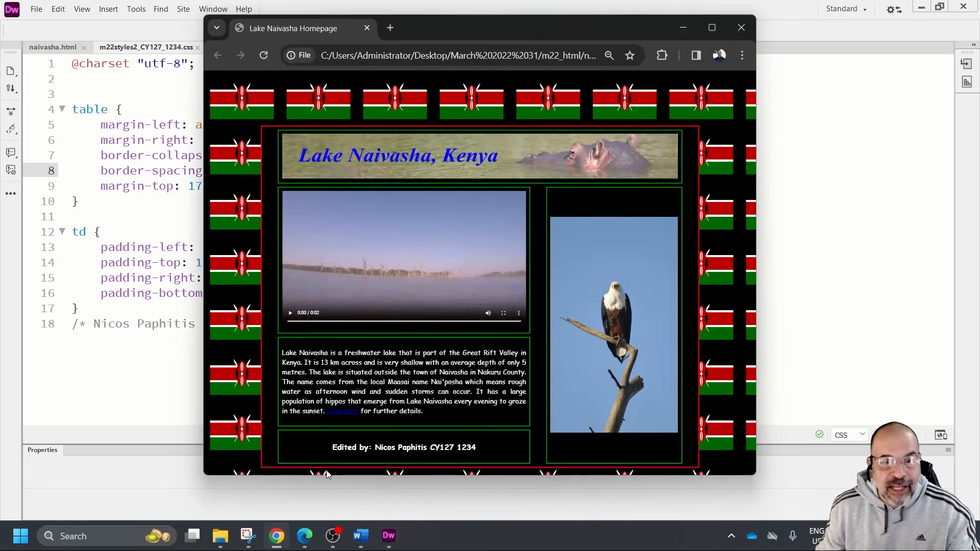
pyautogui.click(262, 54)
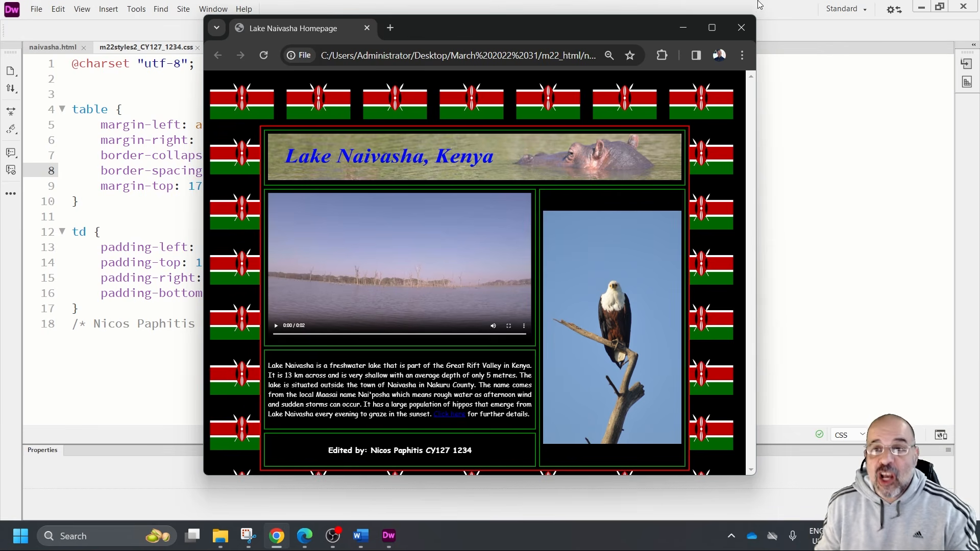
pyautogui.click(741, 27)
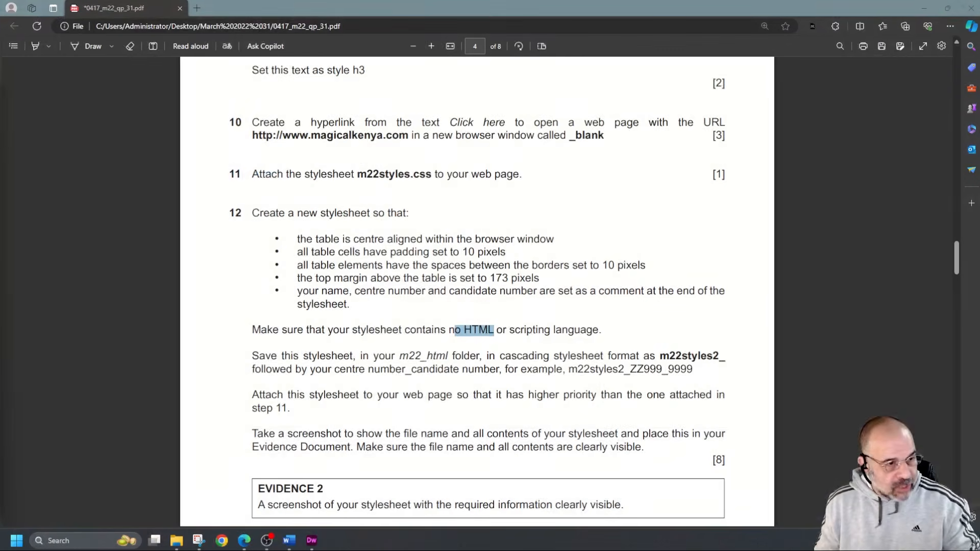
# Read on in the question paper, and use Snipping Tool to capture the second stylesheet's file name and complete code
pyautogui.scroll(-3, 569, 343)
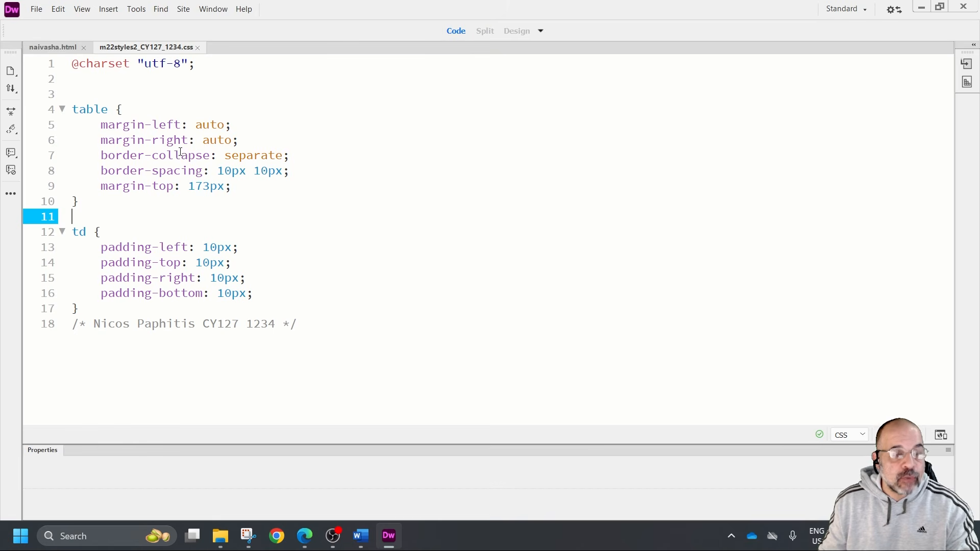
pyautogui.click(249, 536)
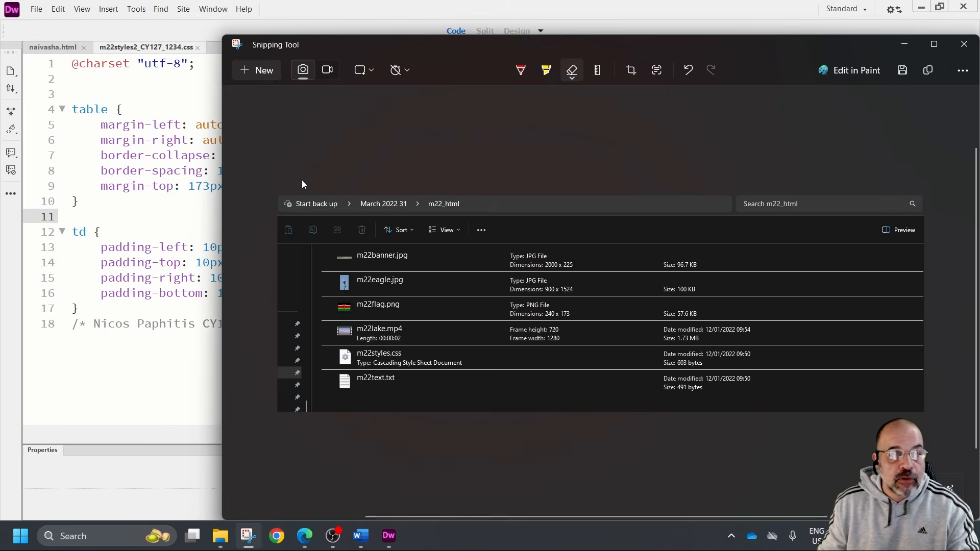
pyautogui.click(256, 68)
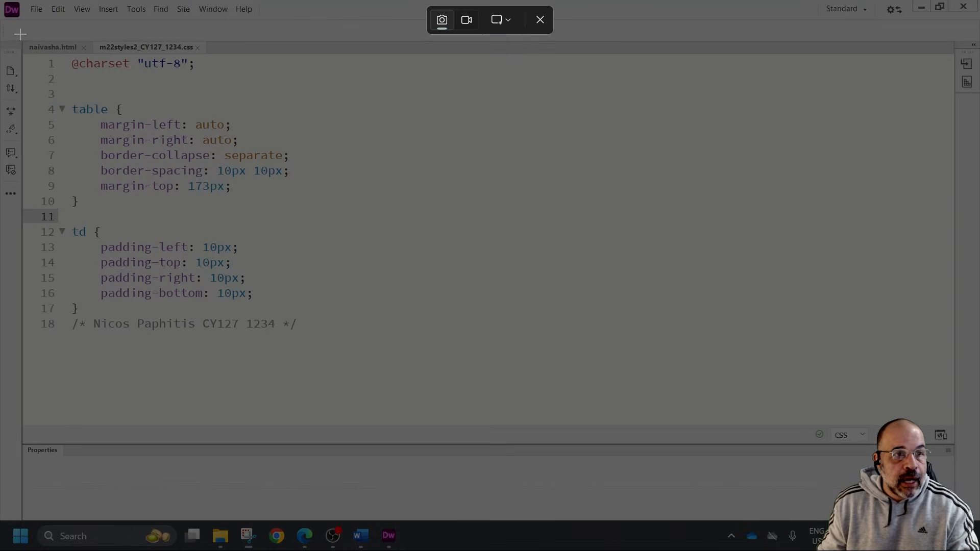
pyautogui.moveTo(20, 34); pyautogui.dragTo(341, 366)
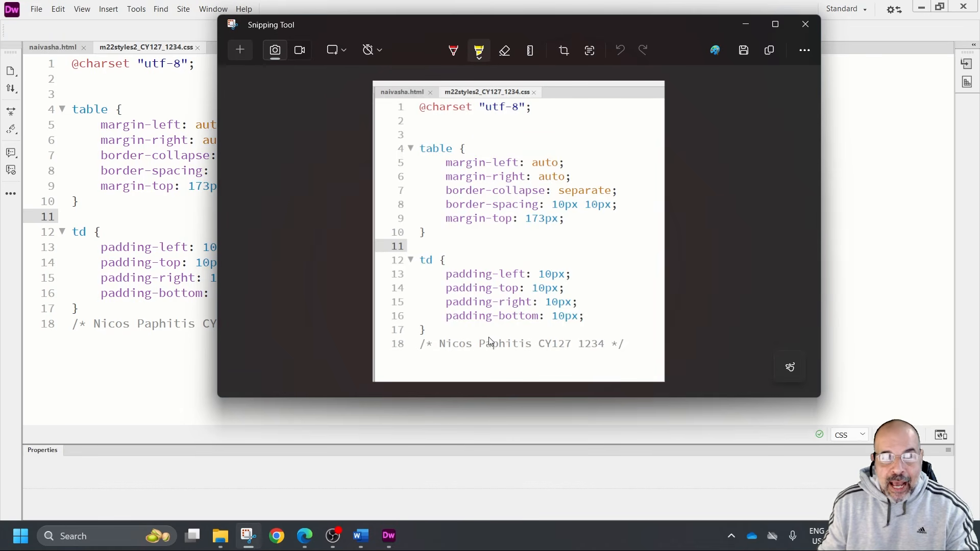
# Switch to the Word evidence document, add the label "Ev 2" below the folder screenshot, and paste the stylesheet screenshot under it
pyautogui.click(361, 535)
pyautogui.click(344, 423)
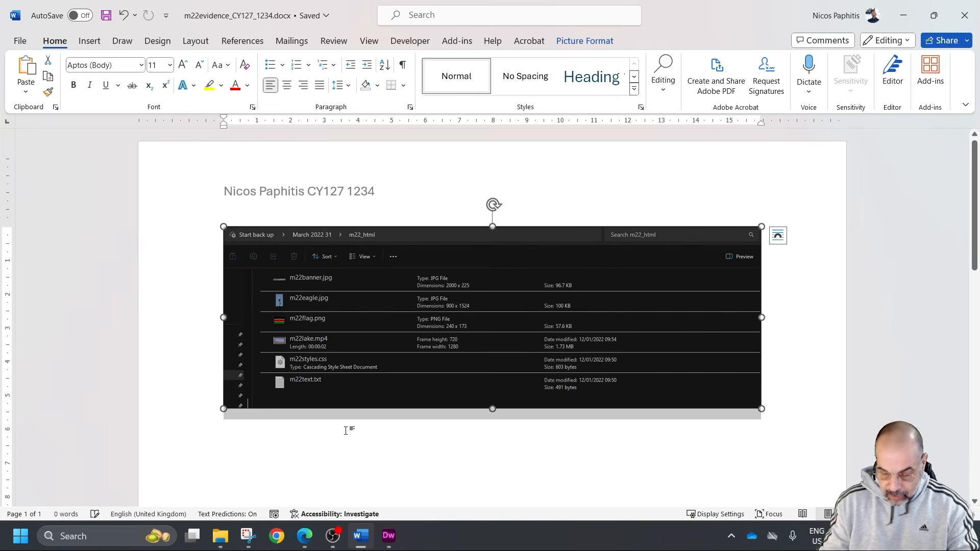
pyautogui.scroll(-1, 612, 449)
pyautogui.click(781, 383)
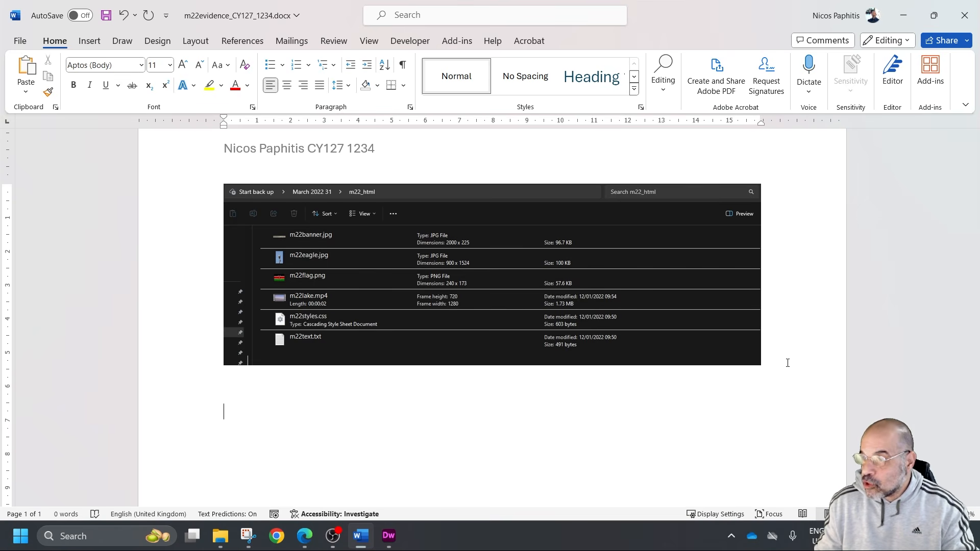
pyautogui.write('Ev')
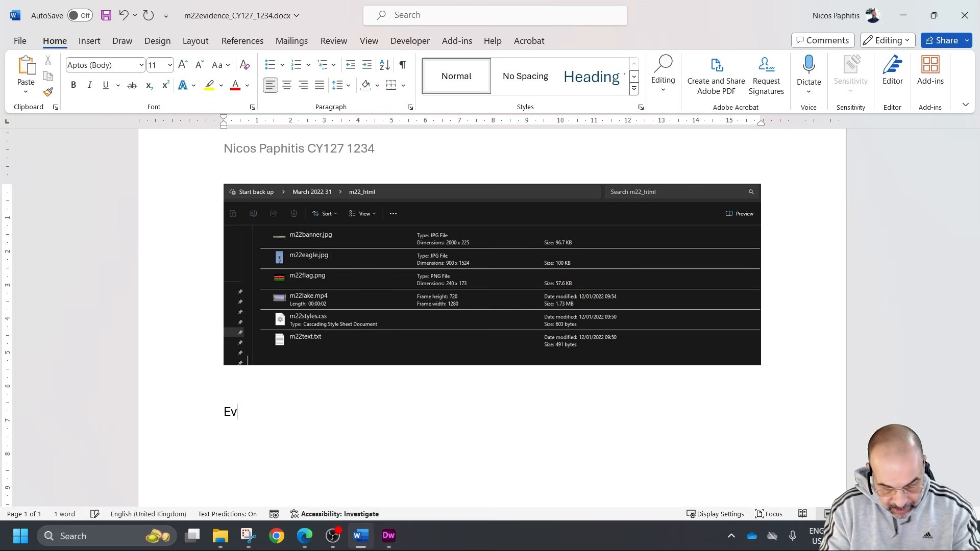
pyautogui.write(' 2')
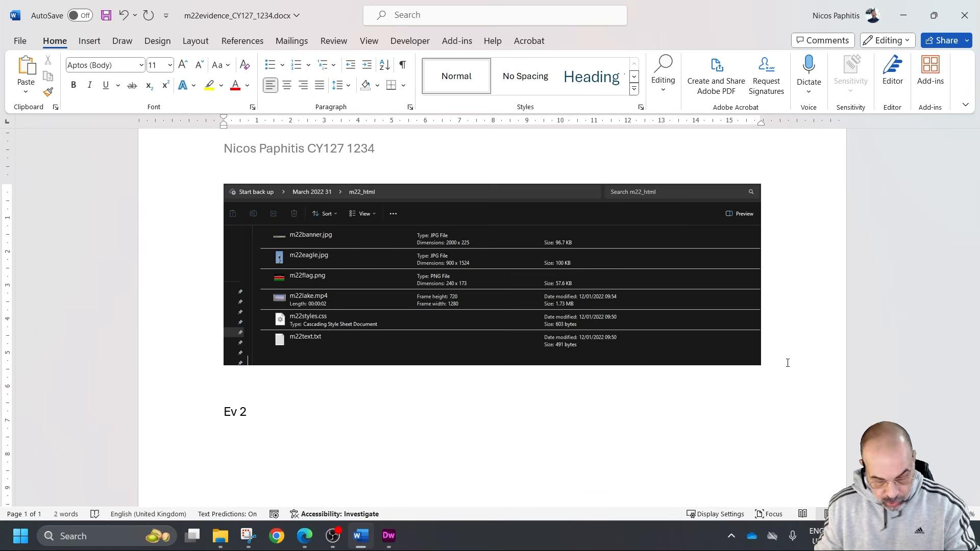
pyautogui.hotkey('ctrl', 'v')
# Shrink the pasted stylesheet screenshot proportionally to about 9.5 cm wide and start a new line below it
pyautogui.scroll(-3, 784, 361)
pyautogui.keyDown('ctrl'); pyautogui.scroll(-3, 535, 326); pyautogui.keyUp('ctrl')
pyautogui.click(479, 338)
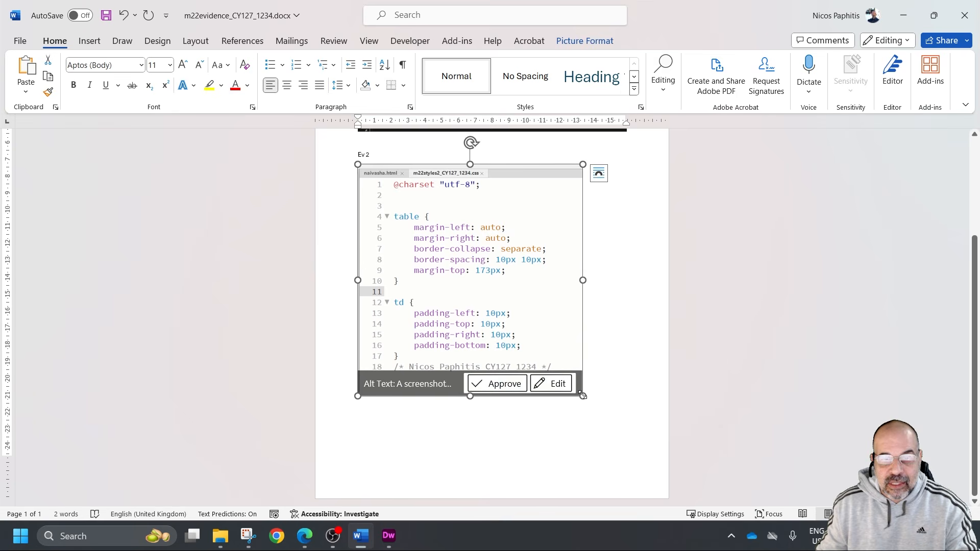
pyautogui.moveTo(582, 396); pyautogui.dragTo(520, 332)
pyautogui.click(592, 306)
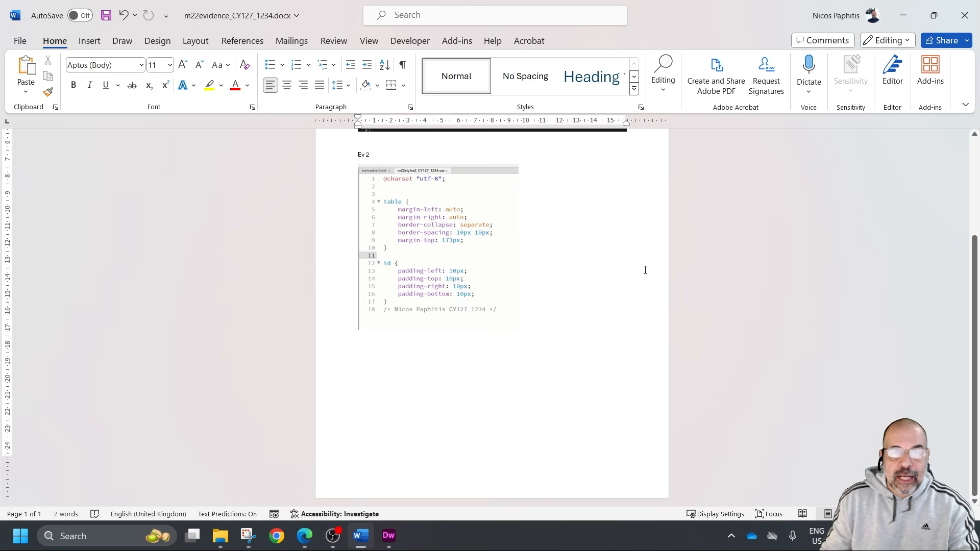
pyautogui.scroll(1, 580, 357)
pyautogui.press('Return')
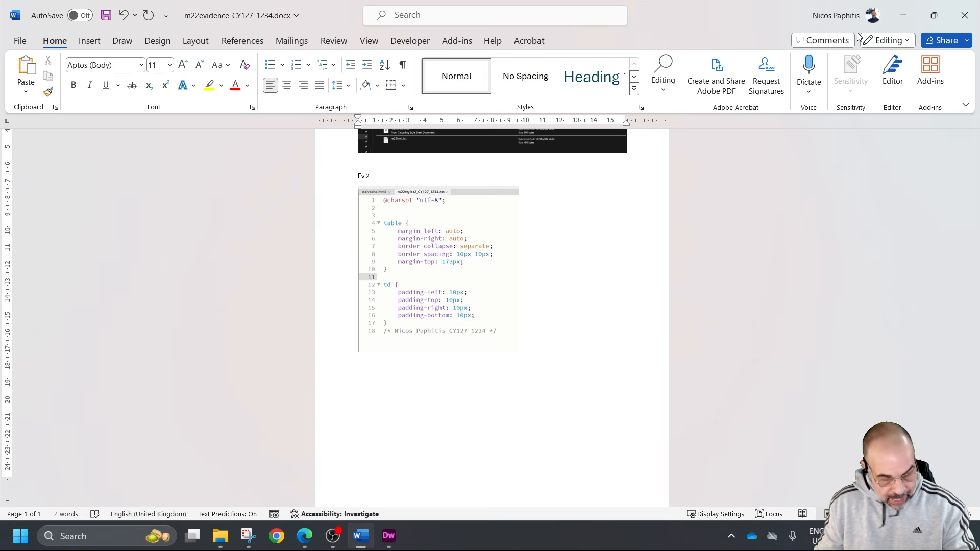
# Switch to the question paper and read the Evidence 3 and Evidence 4 requirements in question 13
pyautogui.hotkey('alt', 'Tab')
pyautogui.scroll(-4, 474, 258)
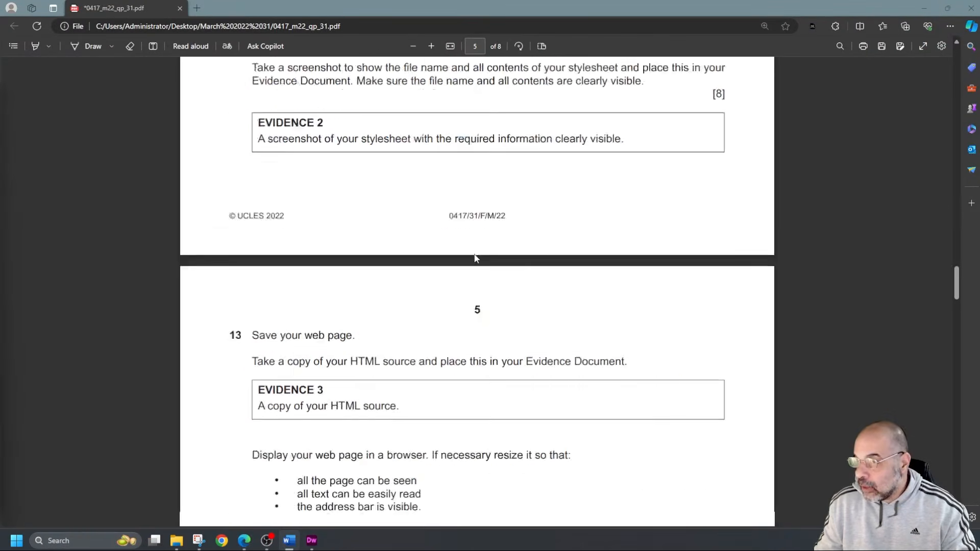
pyautogui.scroll(-4, 475, 258)
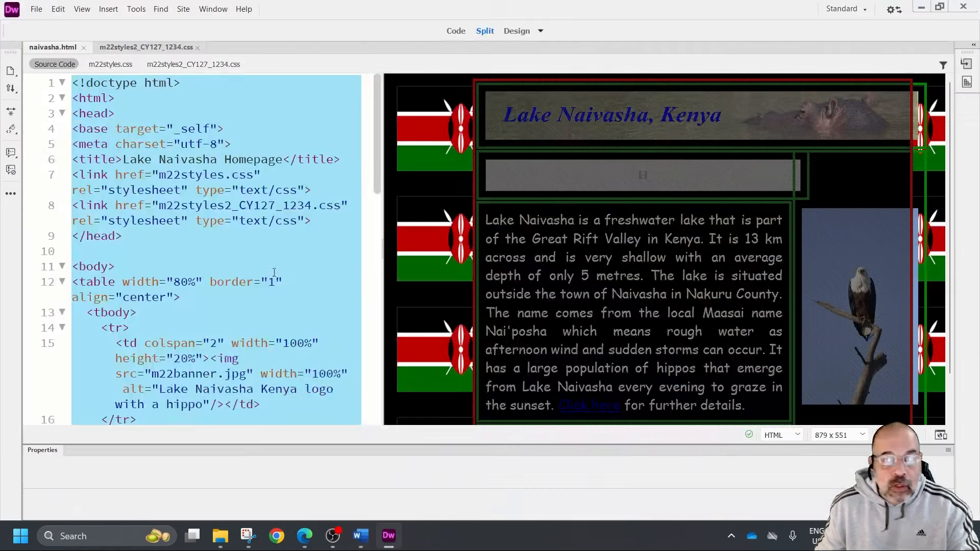
# Switch to Dreamweaver and copy the complete HTML source code of naivasha.html
pyautogui.click(250, 250)
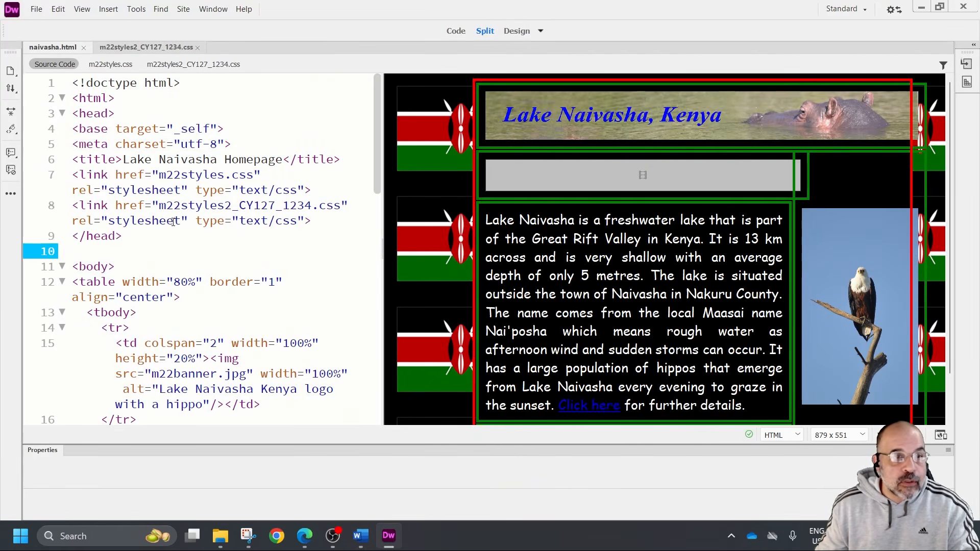
pyautogui.scroll(-5, 172, 223)
pyautogui.scroll(5, 172, 223)
pyautogui.click(207, 129)
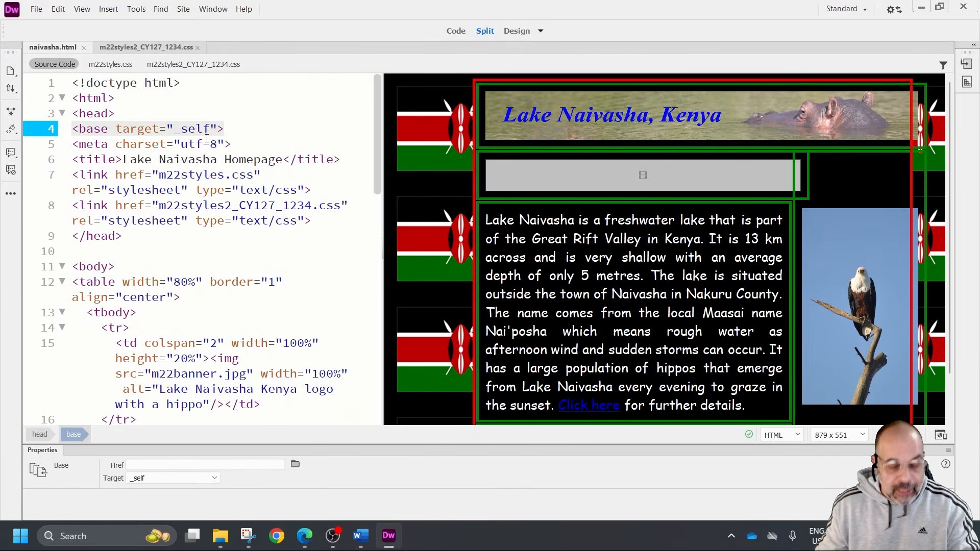
pyautogui.hotkey('ctrl', 'a')
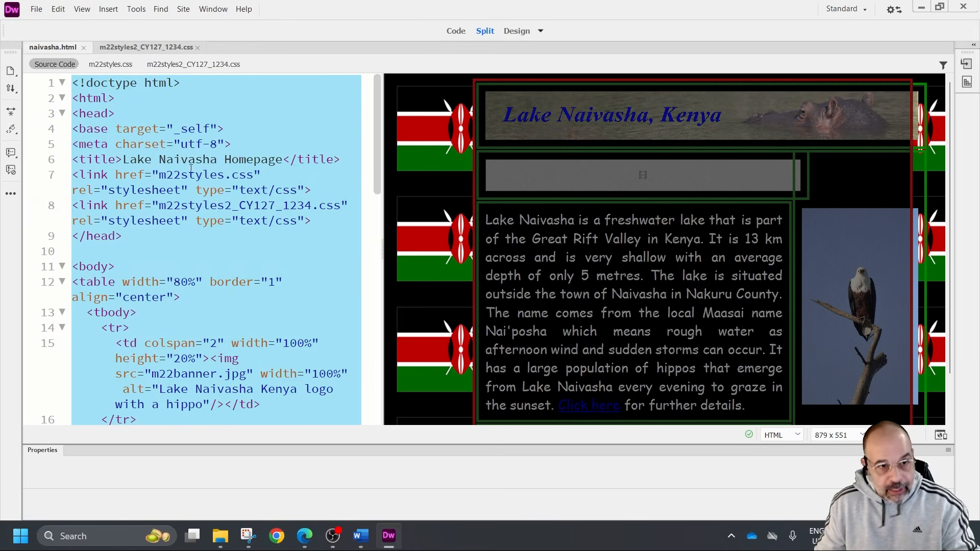
pyautogui.rightClick(189, 170)
pyautogui.click(219, 195)
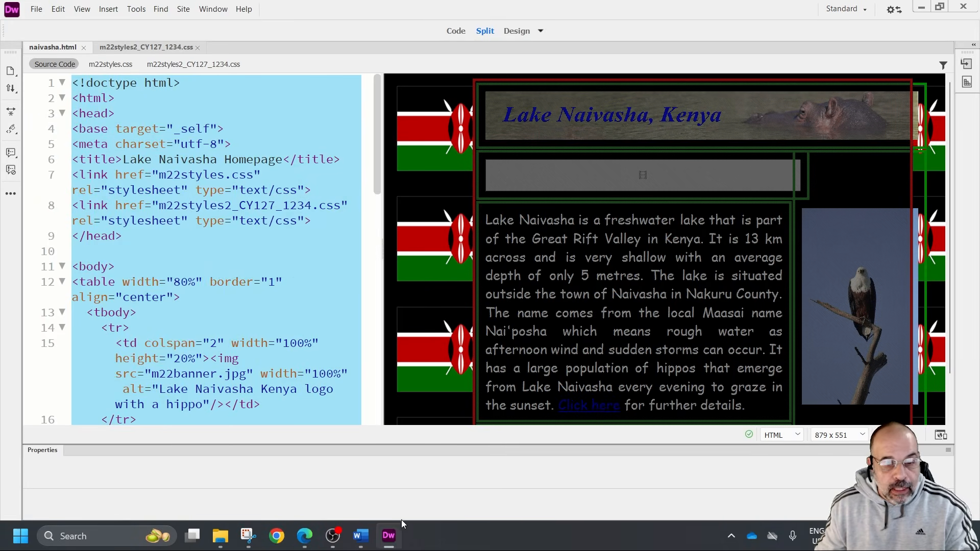
# Switch to Word, add the label "EV3" at the start of a new page, and paste the copied HTML source under it
pyautogui.click(360, 536)
pyautogui.scroll(-1, 417, 386)
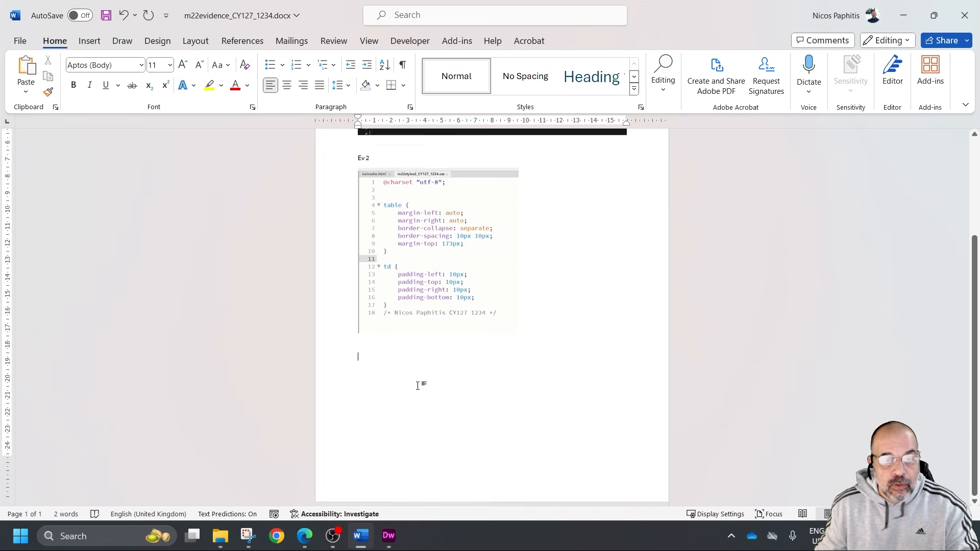
pyautogui.press('Return')
pyautogui.press('Return')
pyautogui.press('Return')
pyautogui.press('Return')
pyautogui.press('Return')
pyautogui.press('Return')
pyautogui.press('Return')
pyautogui.press('Return')
pyautogui.press('Return')
pyautogui.press('Return')
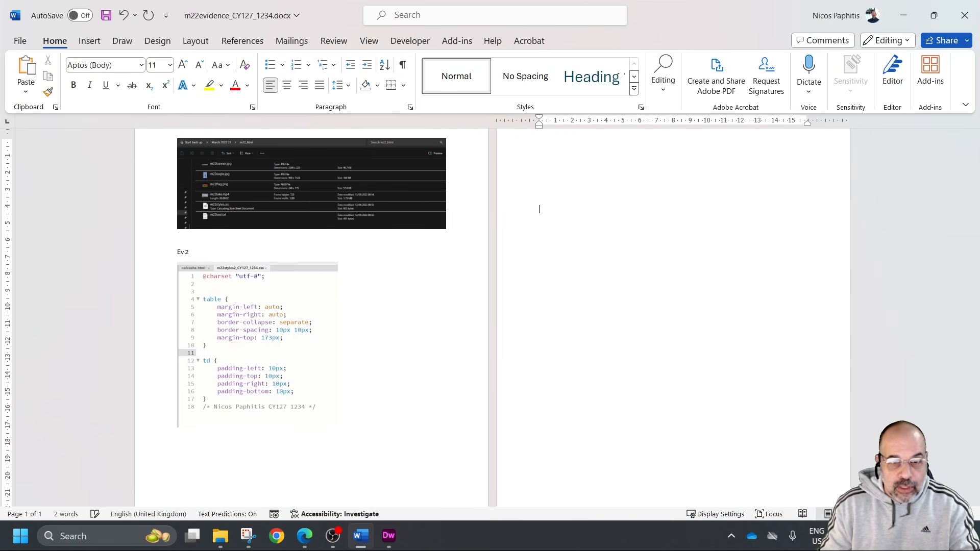
pyautogui.click(547, 155)
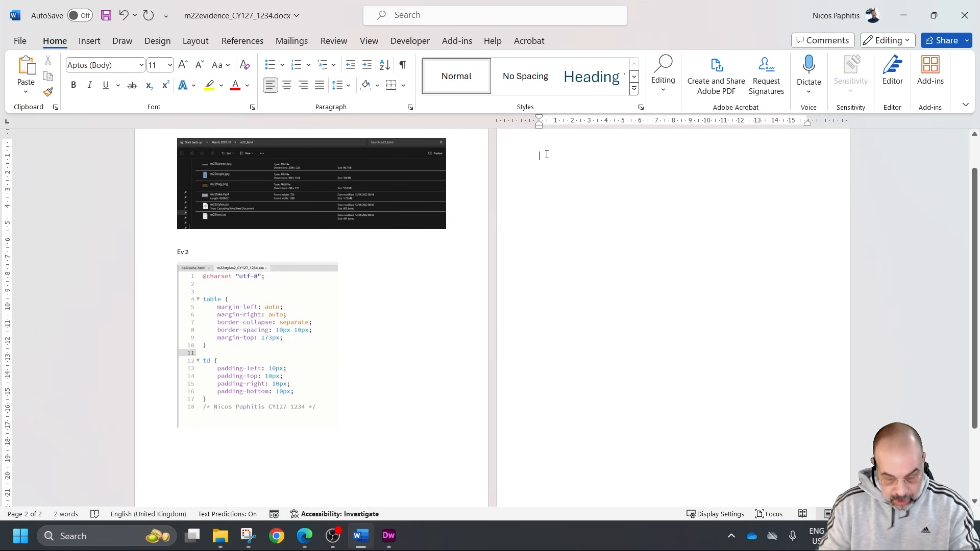
pyautogui.write('EV3')
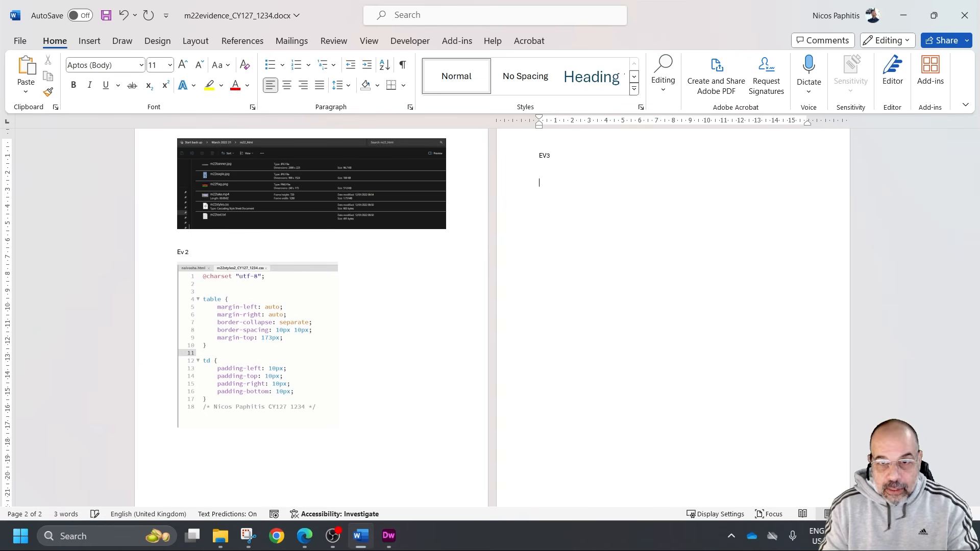
pyautogui.hotkey('ctrl', 'v')
# Select all of the pasted HTML source and set its paragraph spacing after to 0 pt
pyautogui.scroll(-2, 452, 306)
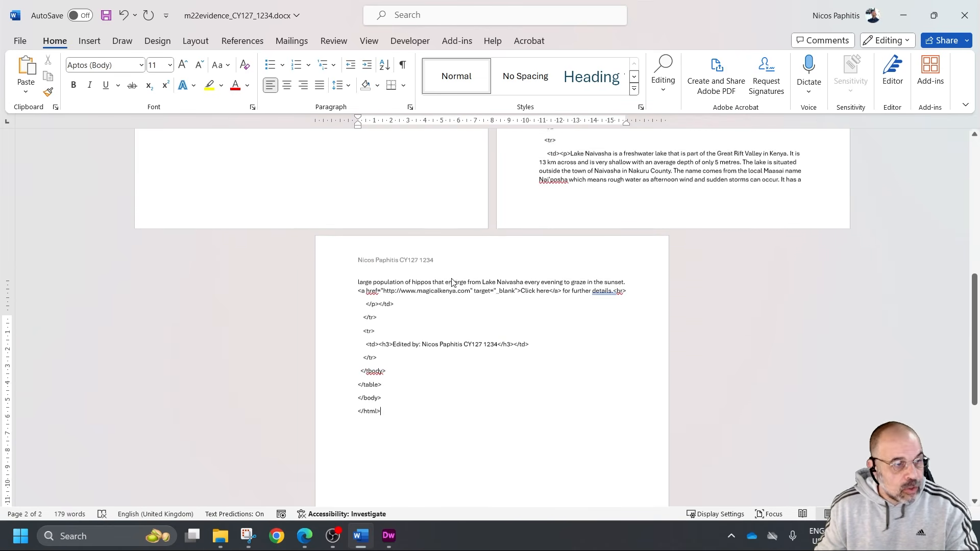
pyautogui.moveTo(402, 444); pyautogui.dragTo(577, 176)
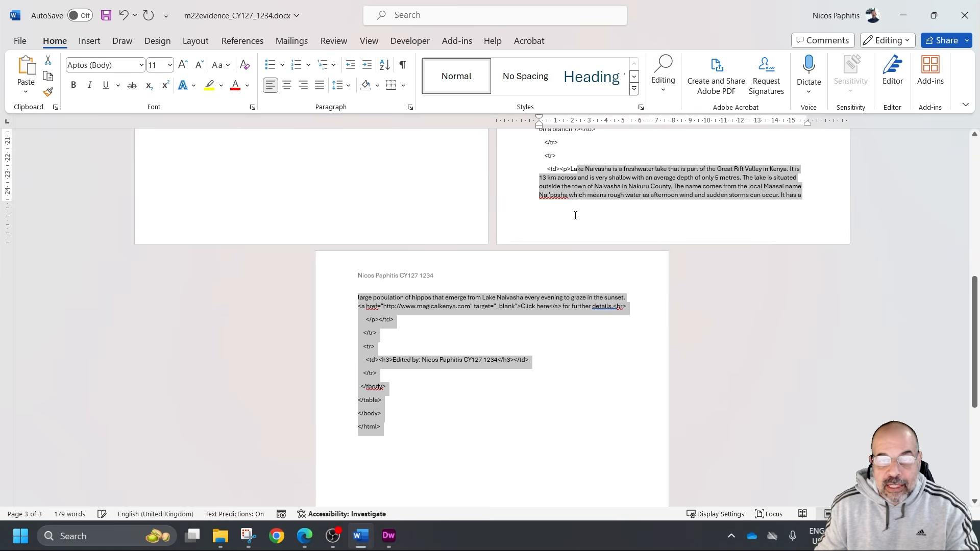
pyautogui.scroll(5, 577, 207)
pyautogui.scroll(3, 578, 207)
pyautogui.keyDown('shift'); pyautogui.click(539, 193); pyautogui.keyUp('shift')
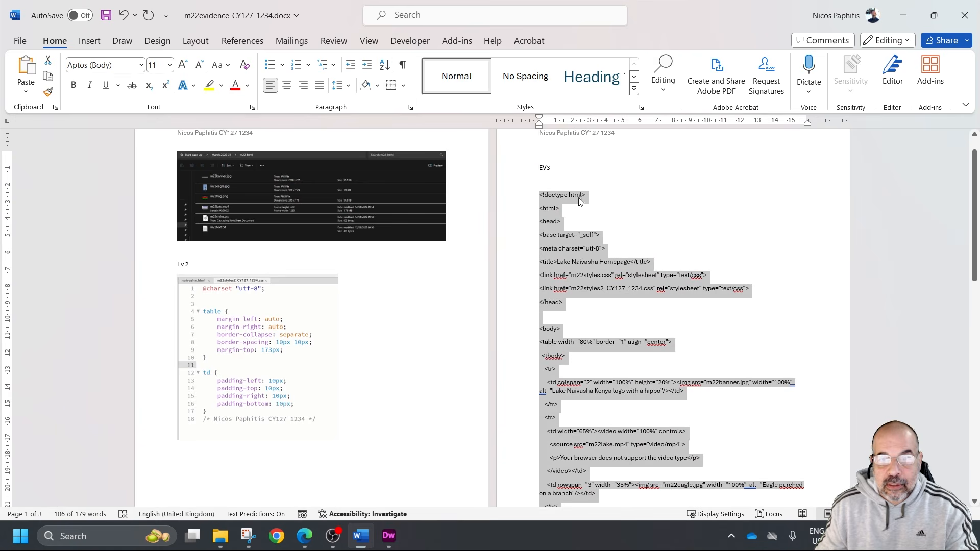
pyautogui.click(411, 107)
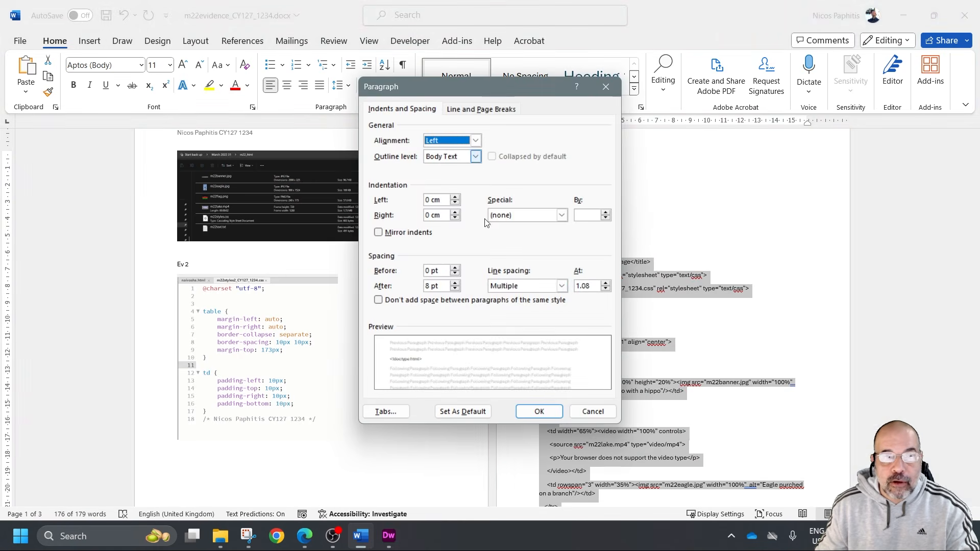
pyautogui.click(455, 289)
pyautogui.click(455, 289)
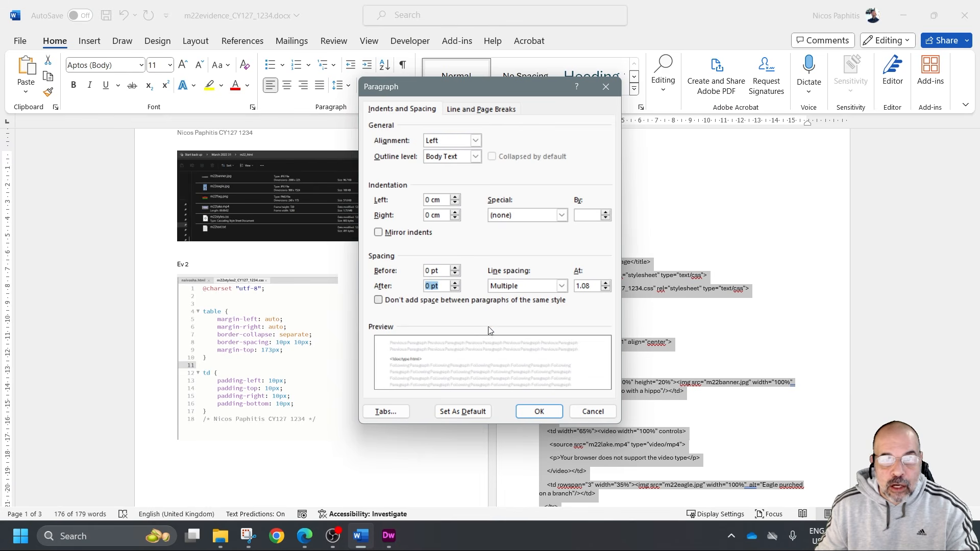
pyautogui.click(546, 413)
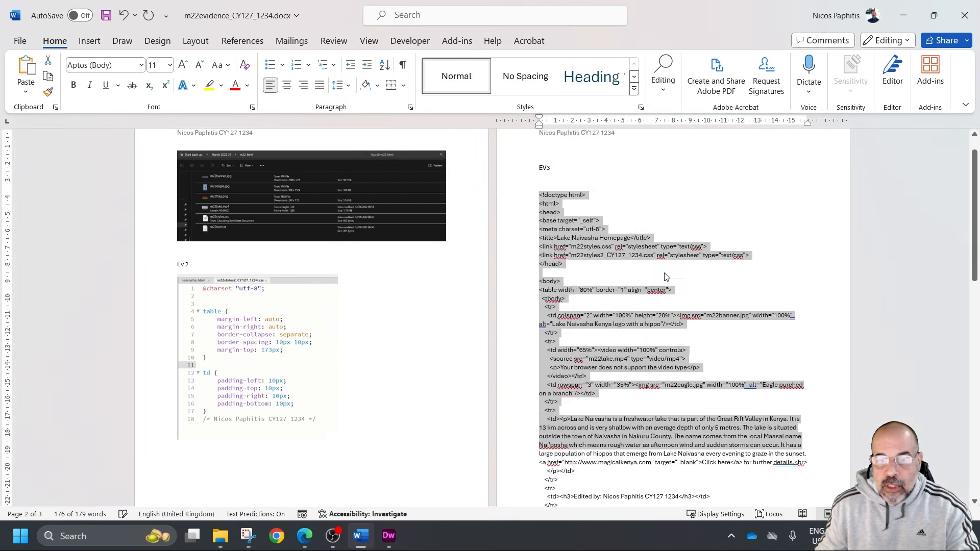
# Add the label "Ev4" on the third page, after the HTML source
pyautogui.scroll(-3, 666, 271)
pyautogui.click(624, 420)
pyautogui.scroll(-2, 613, 352)
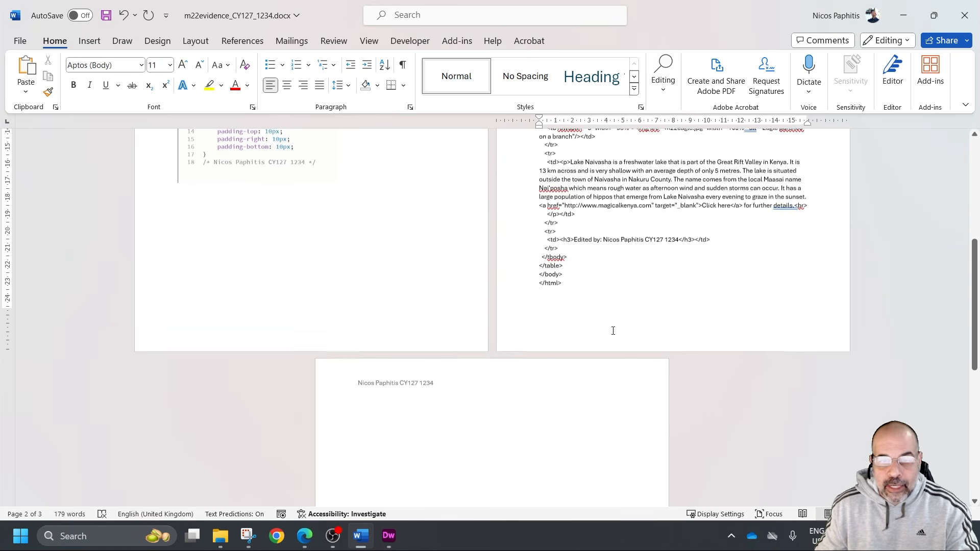
pyautogui.press('Down')
pyautogui.press('Down')
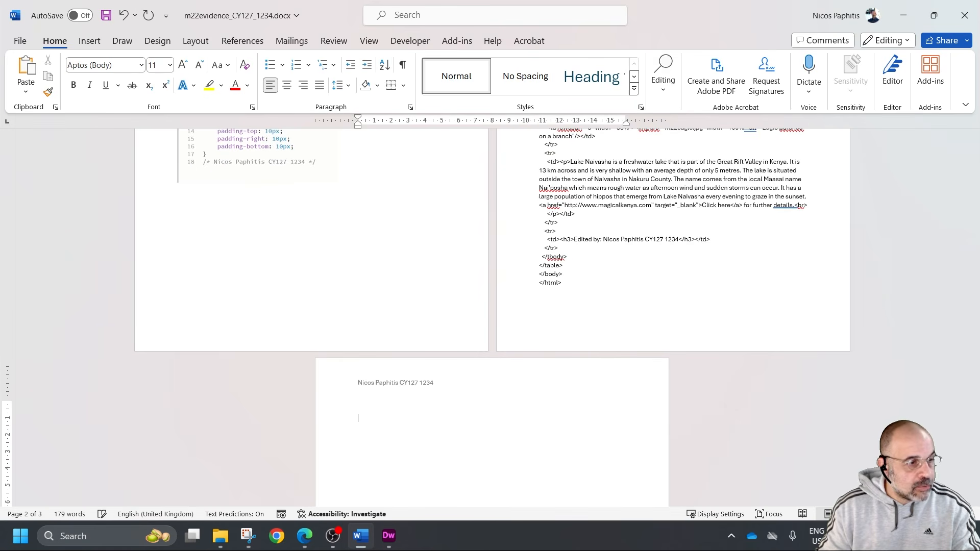
pyautogui.write('E')
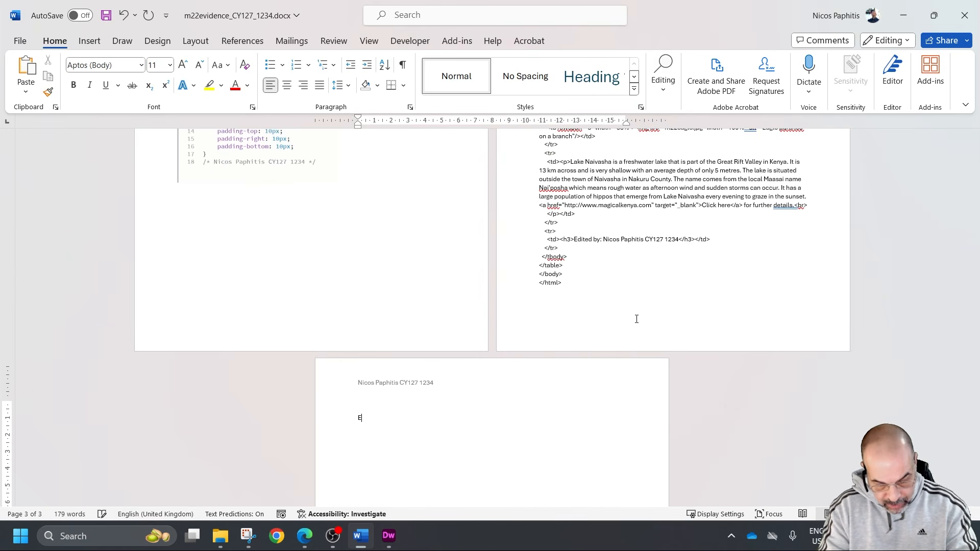
pyautogui.write('v4')
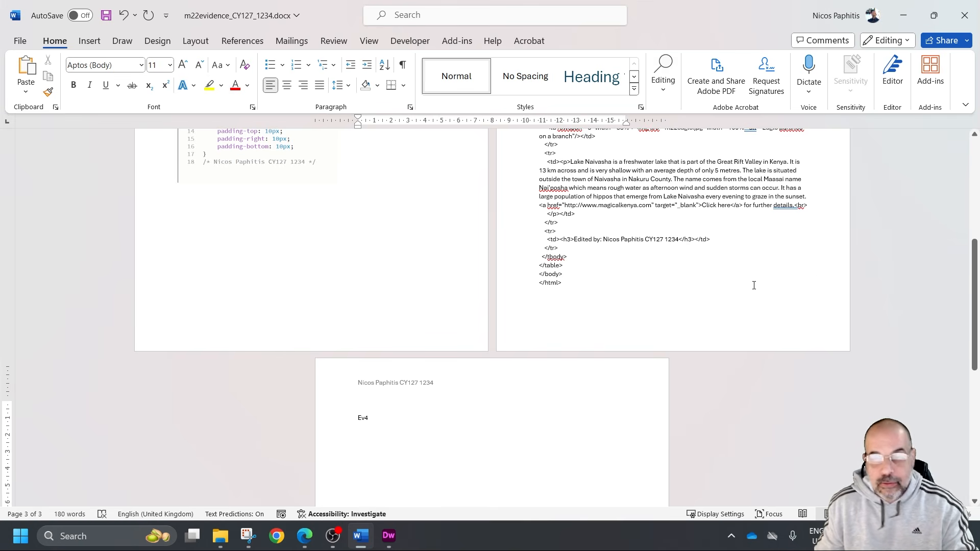
# Switch to the question paper and read the requirements for displaying the web page in the browser for Evidence 4
pyautogui.hotkey('alt', 'Tab')
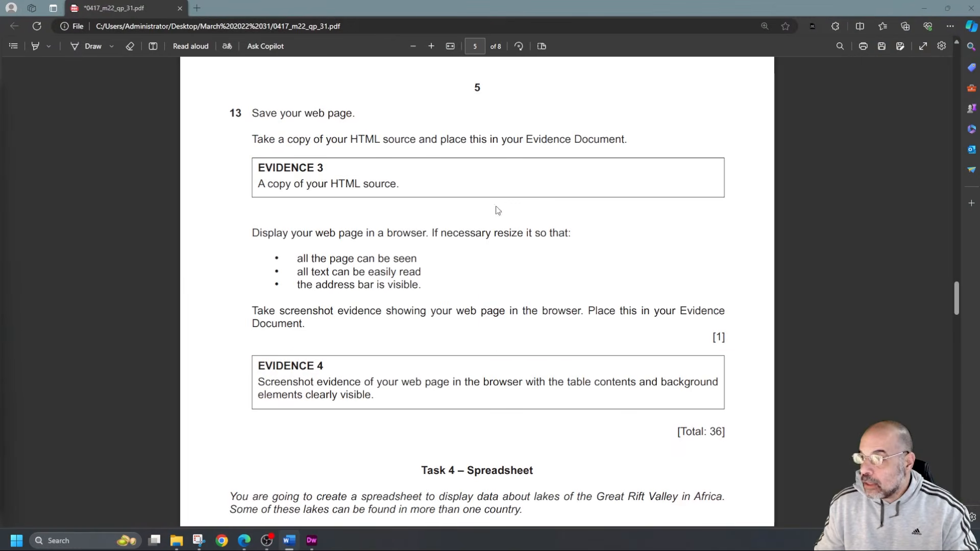
pyautogui.scroll(-2, 421, 264)
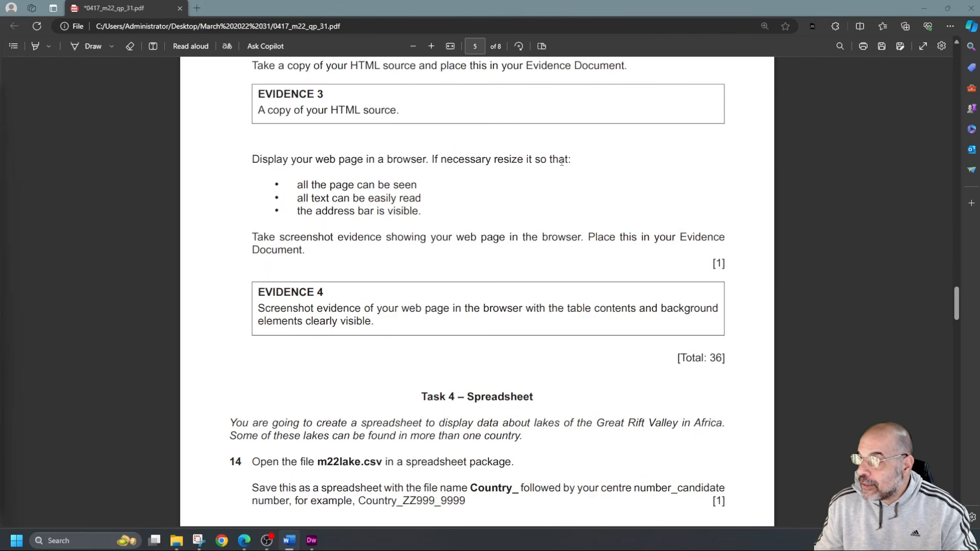
pyautogui.moveTo(310, 186); pyautogui.dragTo(421, 199)
pyautogui.moveTo(314, 199); pyautogui.dragTo(326, 199)
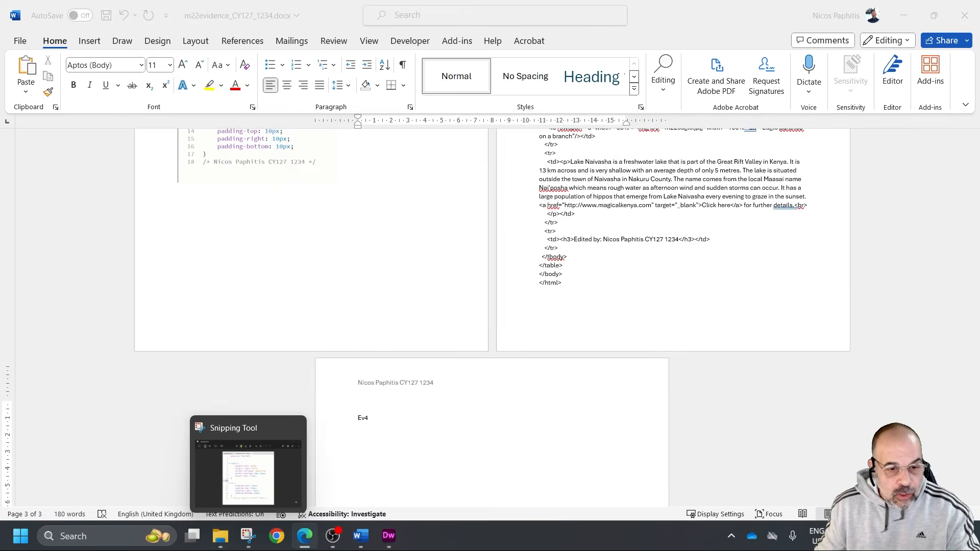
# Open naivasha.html in Chrome from the m22_html folder and resize the window so the entire page and the address bar are visible
pyautogui.moveTo(220, 535)
pyautogui.click(213, 485)
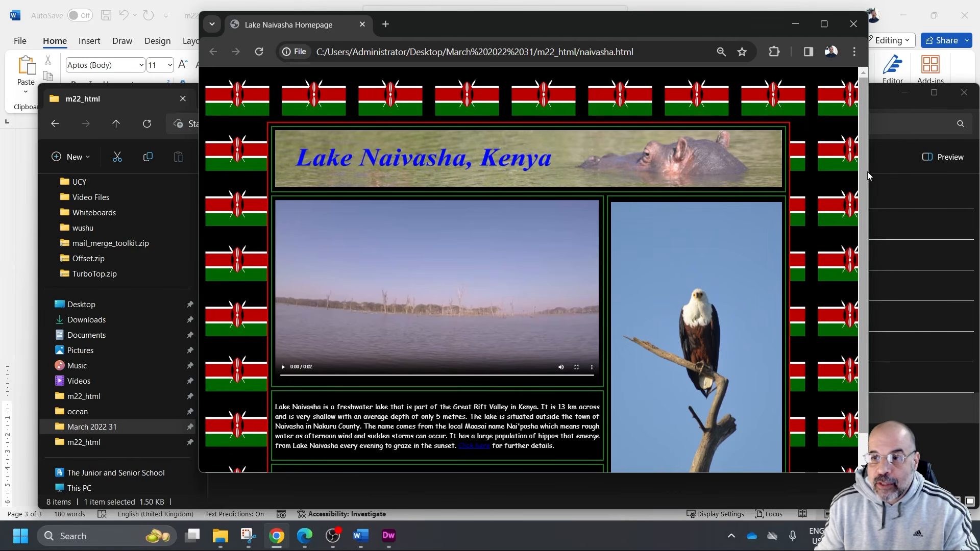
pyautogui.moveTo(867, 171); pyautogui.dragTo(688, 175)
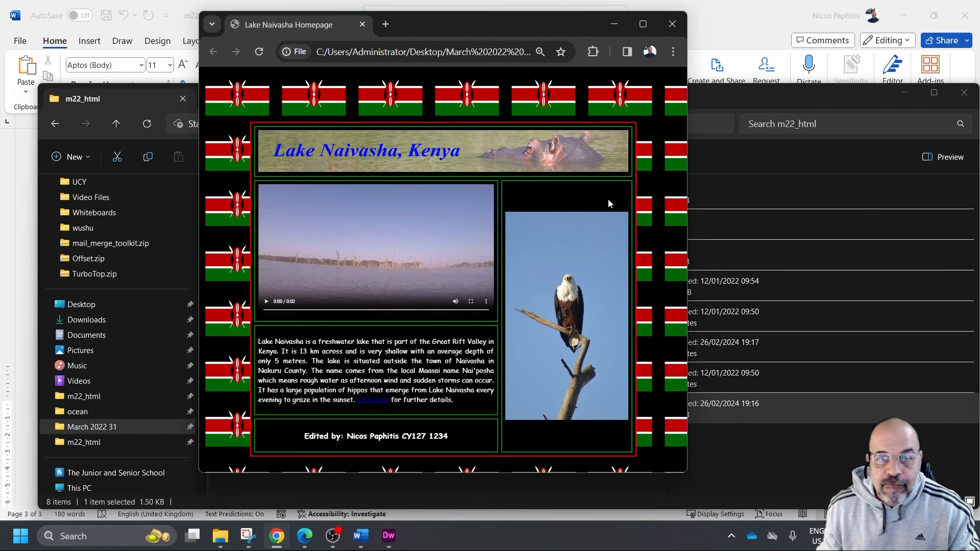
pyautogui.moveTo(687, 223); pyautogui.dragTo(748, 239)
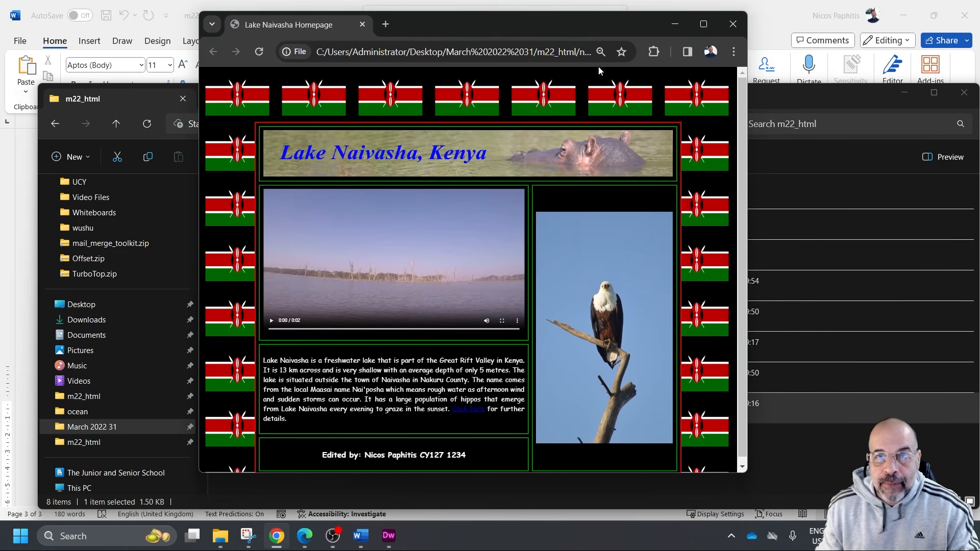
pyautogui.moveTo(574, 21); pyautogui.dragTo(575, 24)
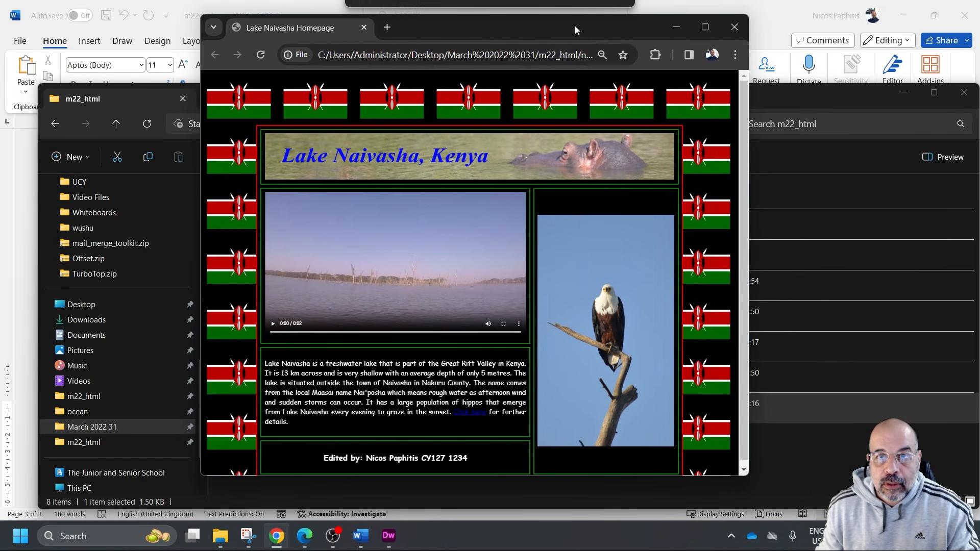
pyautogui.moveTo(597, 478); pyautogui.dragTo(603, 498)
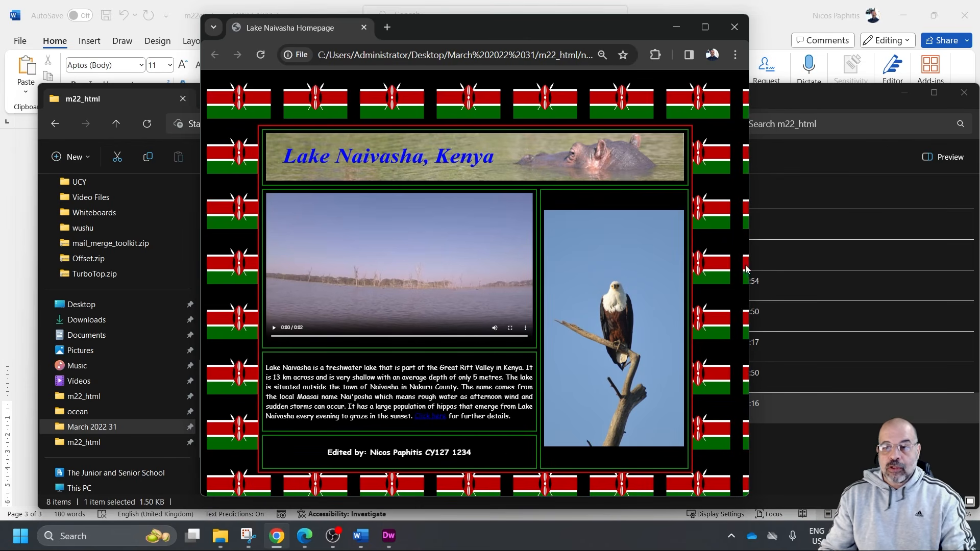
# Narrow the Chrome window slightly and capture a Snipping Tool screenshot of the whole Lake Naivasha page, including the address bar
pyautogui.moveTo(746, 269); pyautogui.dragTo(724, 266)
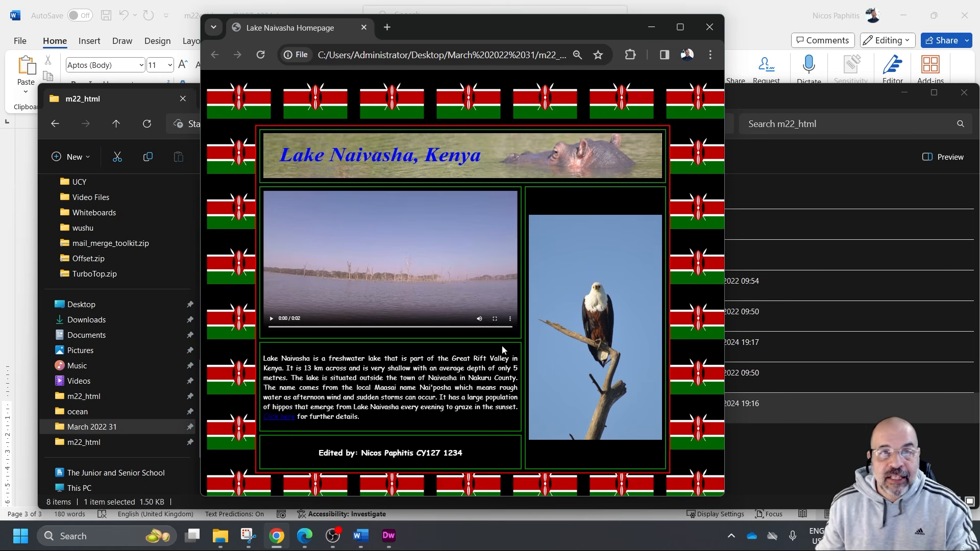
pyautogui.click(249, 542)
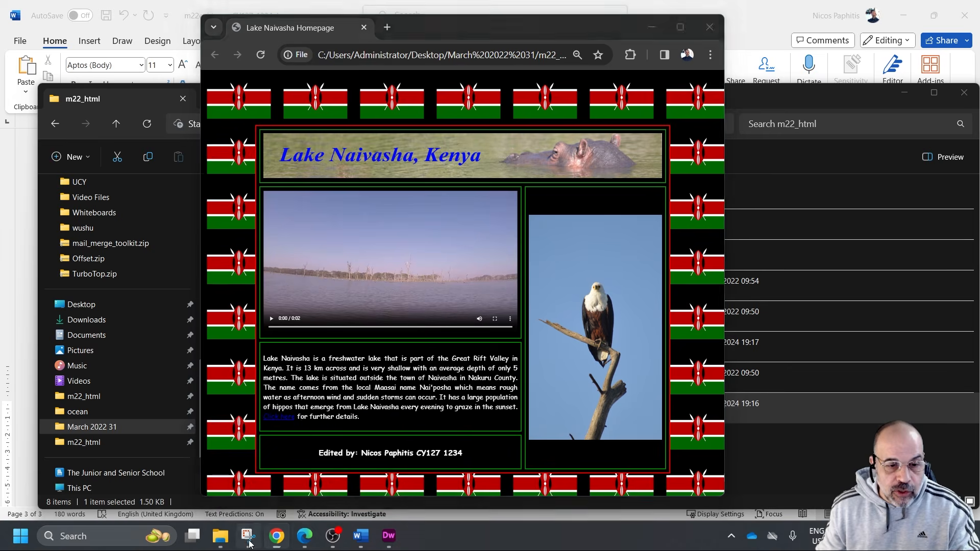
pyautogui.click(240, 49)
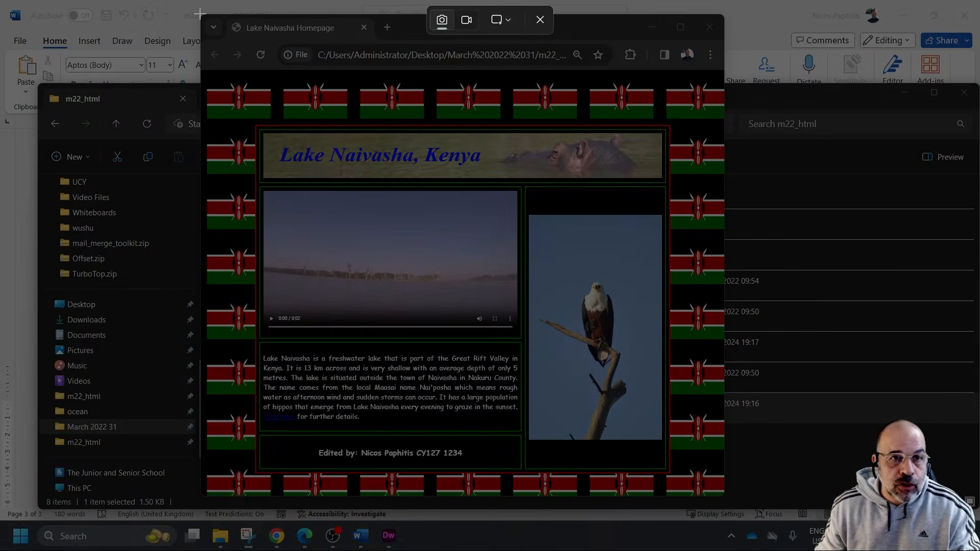
pyautogui.moveTo(199, 12); pyautogui.dragTo(727, 504)
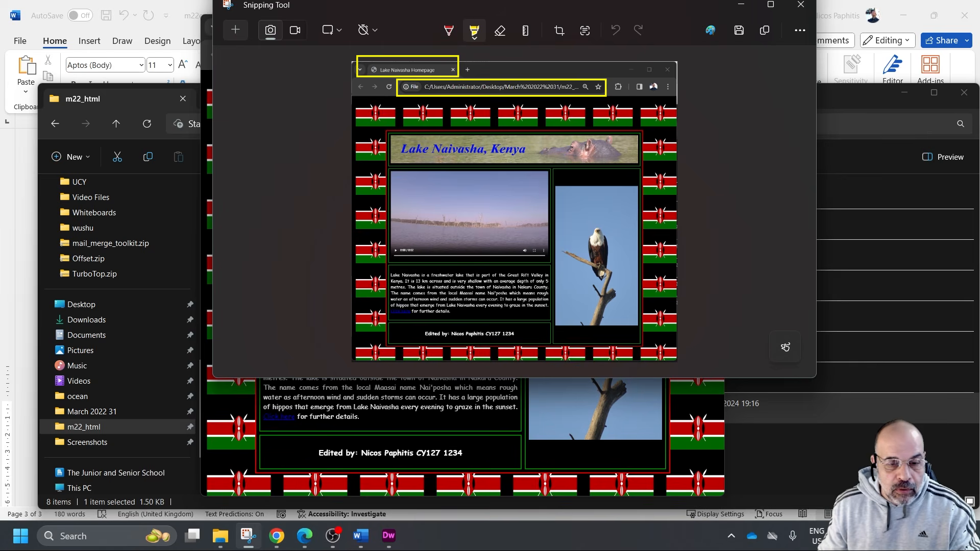
# Switch to the Word evidence document, paste the browser screenshot below the Ev4 label and remove the extra blank line between them
pyautogui.click(367, 544)
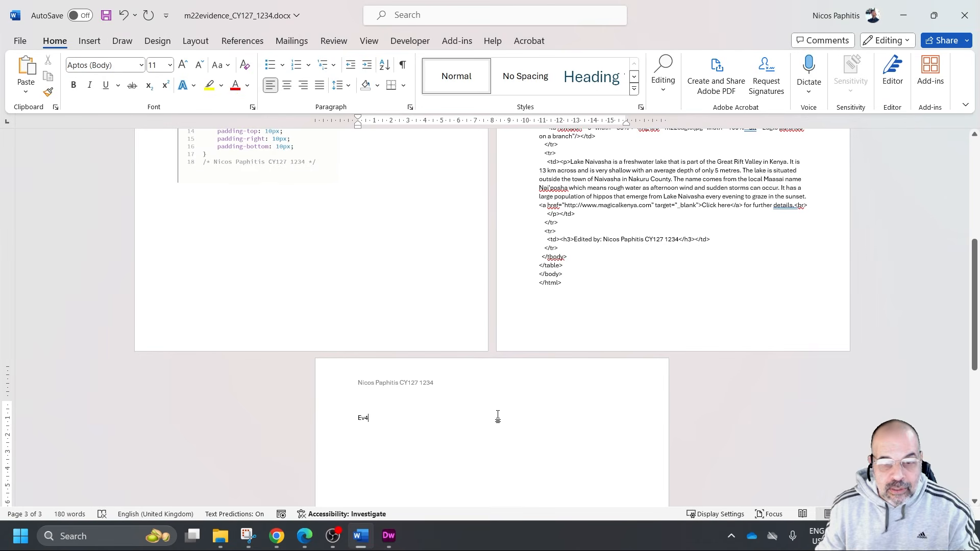
pyautogui.press('Return')
pyautogui.press('Return')
pyautogui.hotkey('ctrl', 'v')
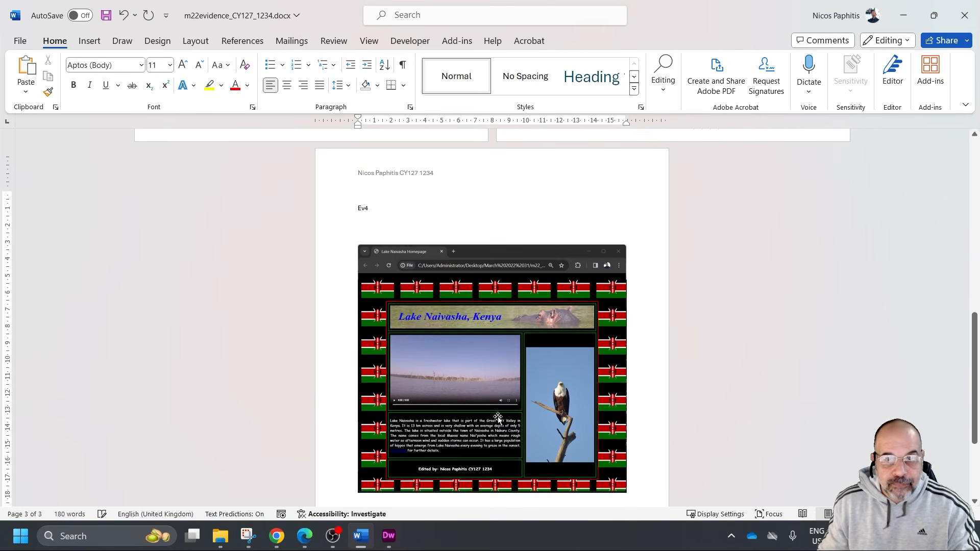
pyautogui.click(408, 229)
pyautogui.press('BackSpace')
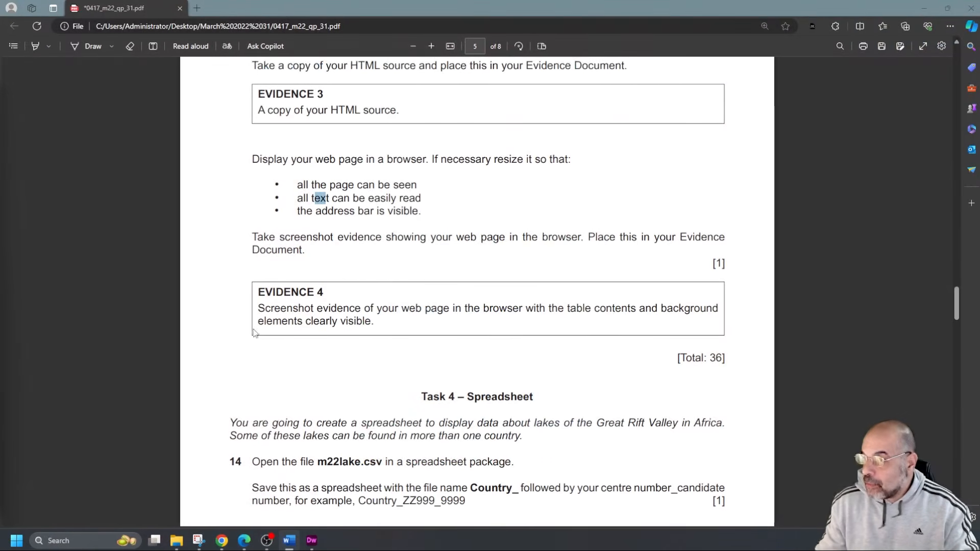
# Read the Task 4 spreadsheet instructions in the question paper, from question 14 through Evidence 5 and question 20
pyautogui.scroll(-5, 372, 327)
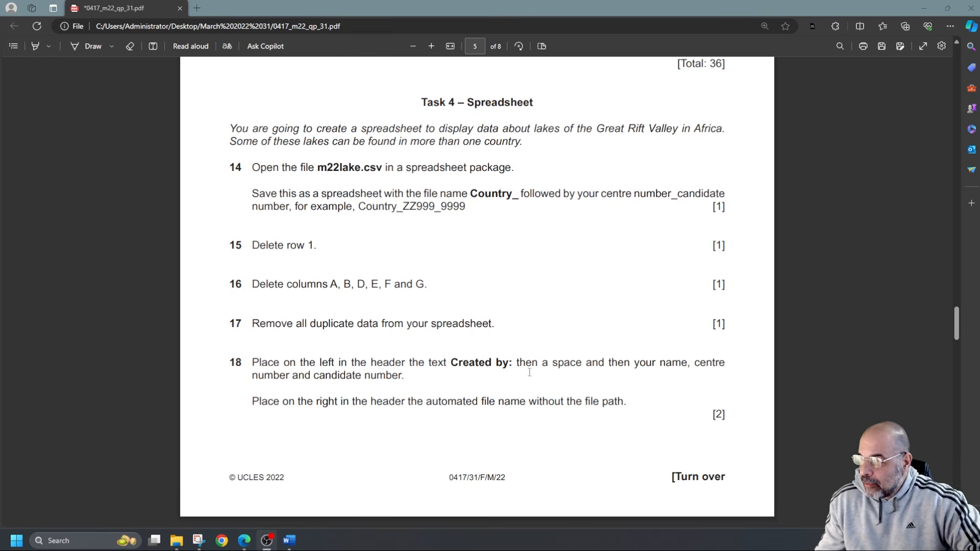
pyautogui.scroll(-5, 526, 378)
pyautogui.scroll(-2, 523, 379)
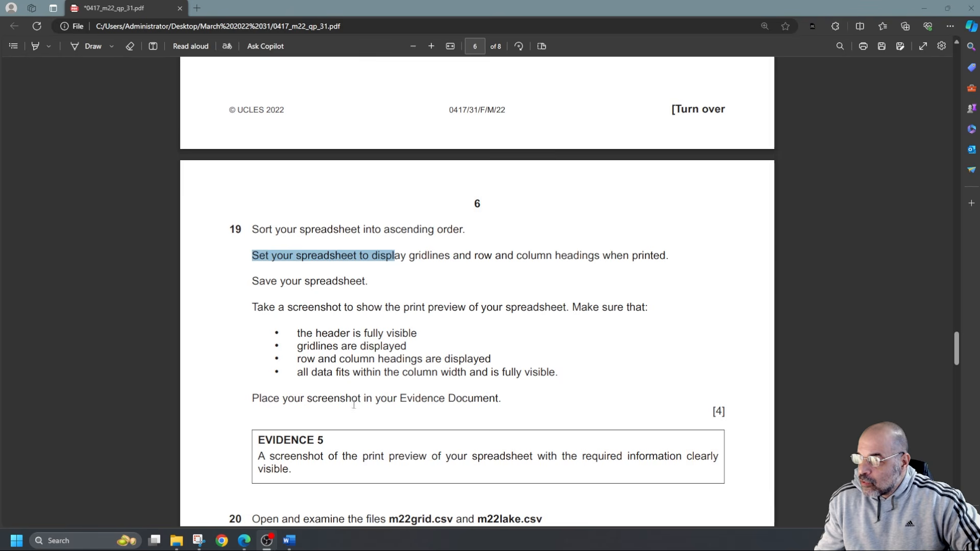
pyautogui.scroll(-4, 390, 397)
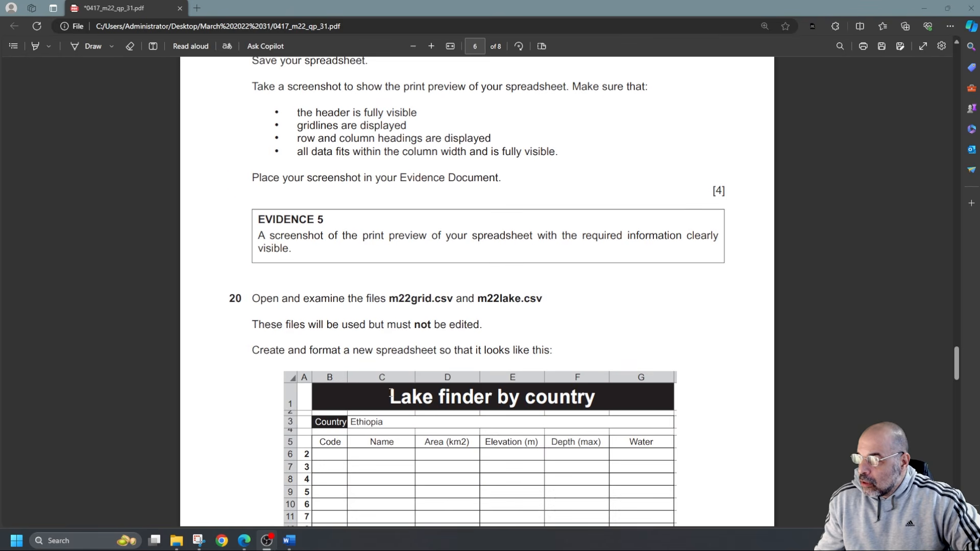
pyautogui.scroll(1, 357, 357)
pyautogui.scroll(8, 457, 374)
pyautogui.scroll(3, 454, 370)
pyautogui.scroll(-2, 452, 365)
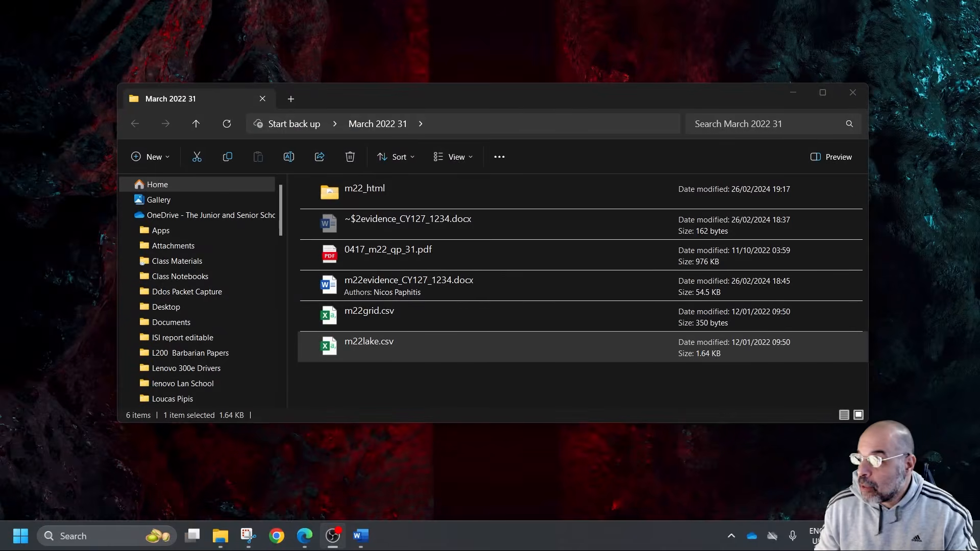
pyautogui.doubleClick(398, 345)
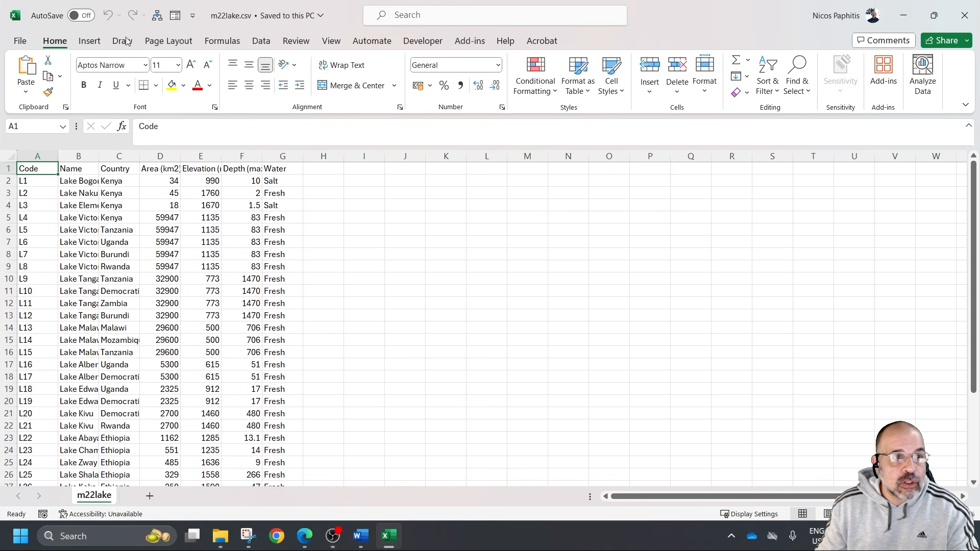
pyautogui.click(21, 42)
pyautogui.click(62, 234)
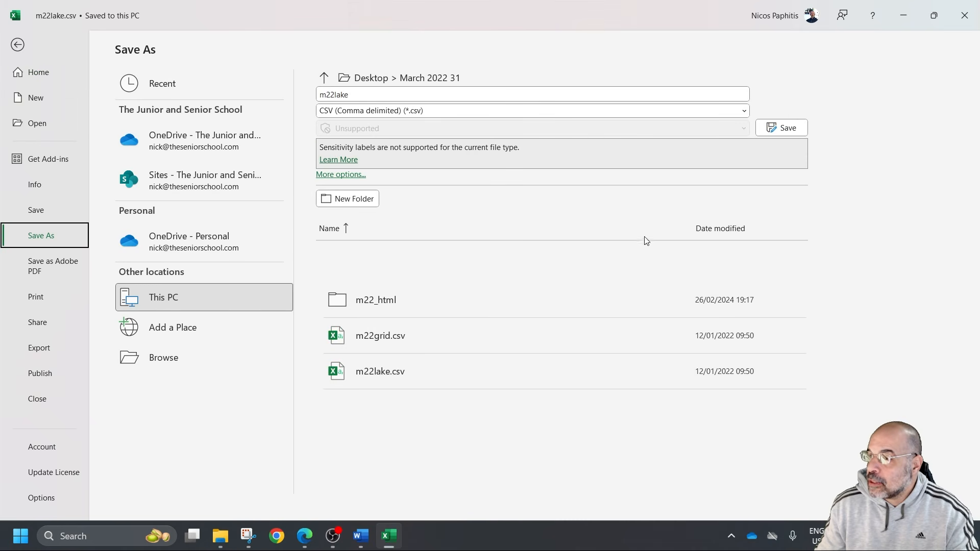
pyautogui.click(401, 112)
pyautogui.click(390, 125)
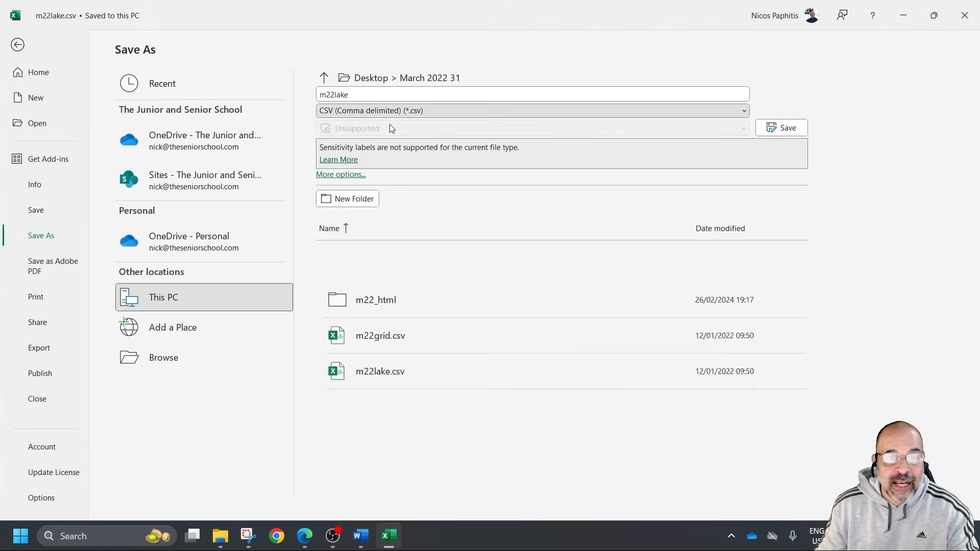
pyautogui.write('Country')
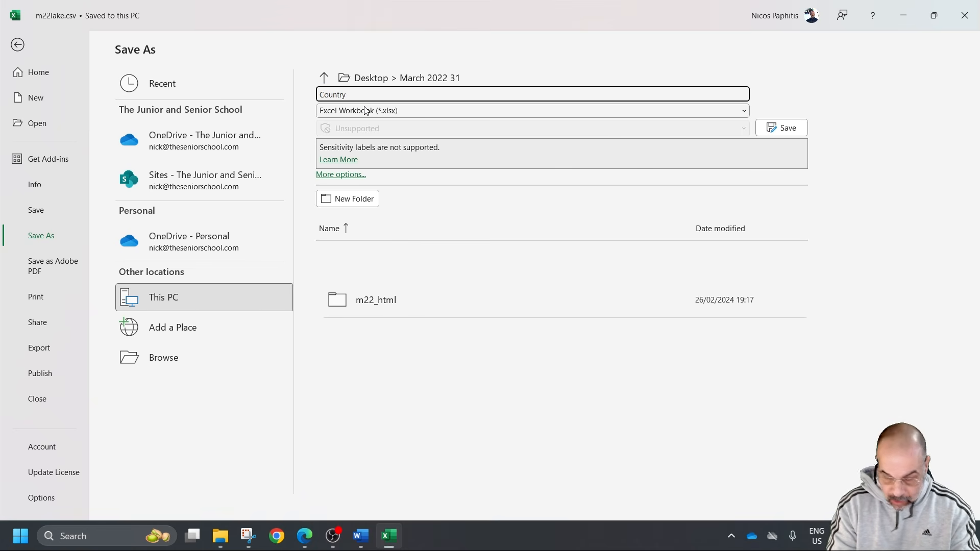
pyautogui.write('_')
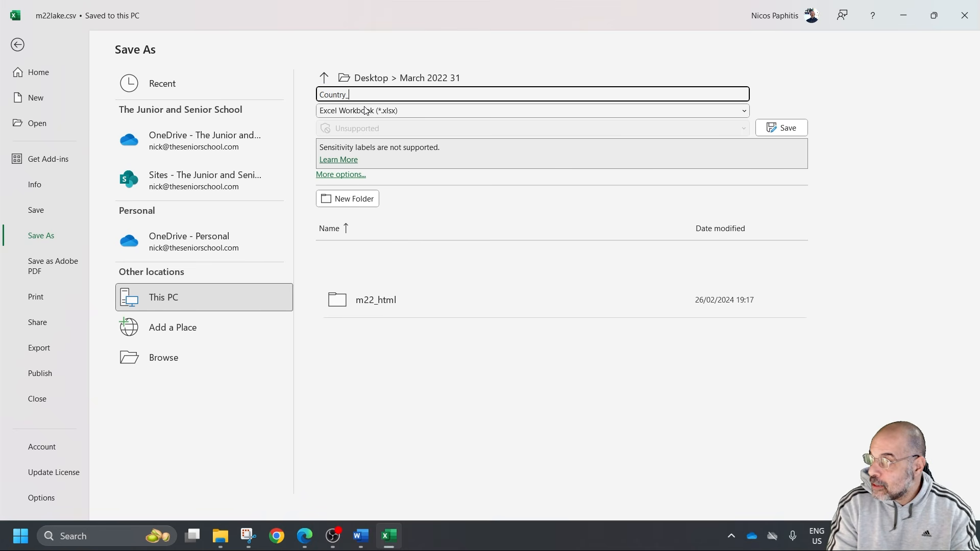
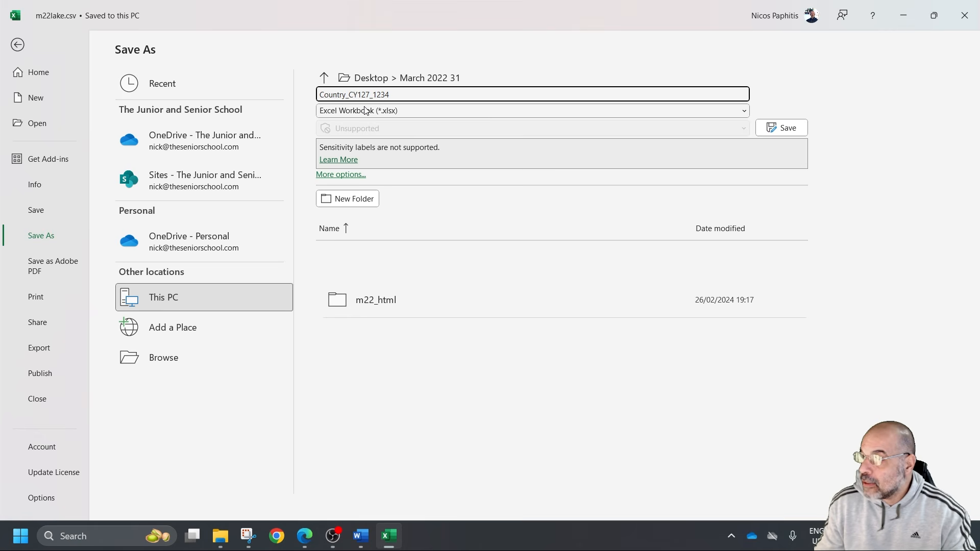
pyautogui.press('Return')
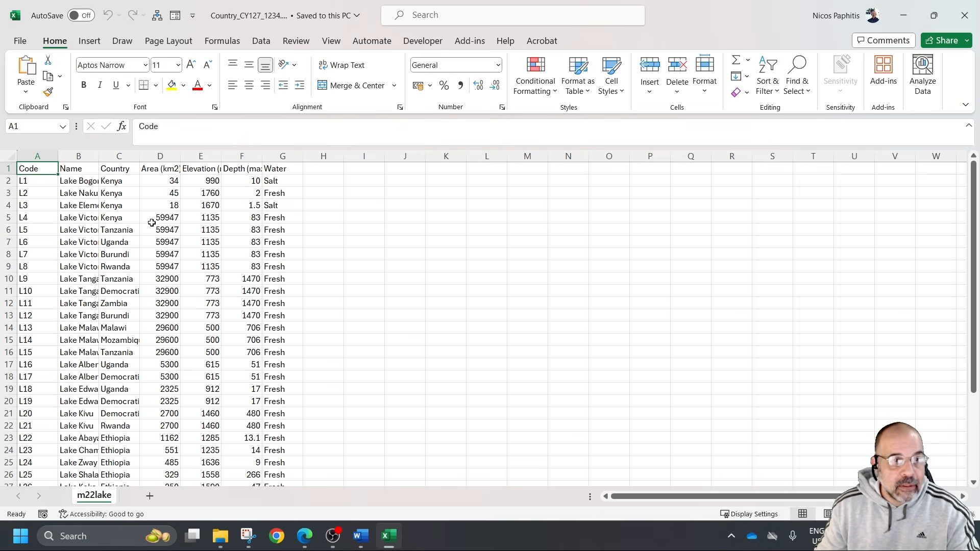
# Delete row 1, which holds the column headings
pyautogui.click(3, 168)
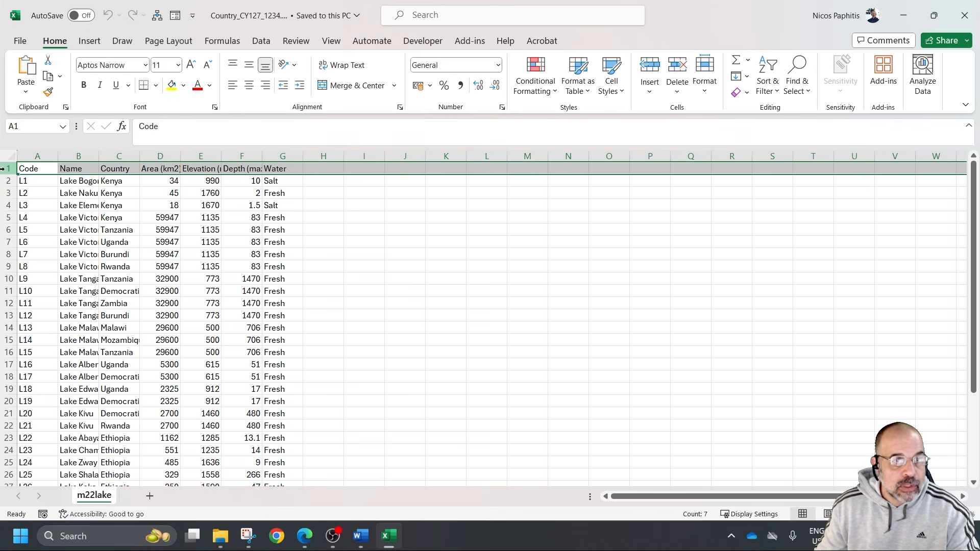
pyautogui.rightClick(7, 173)
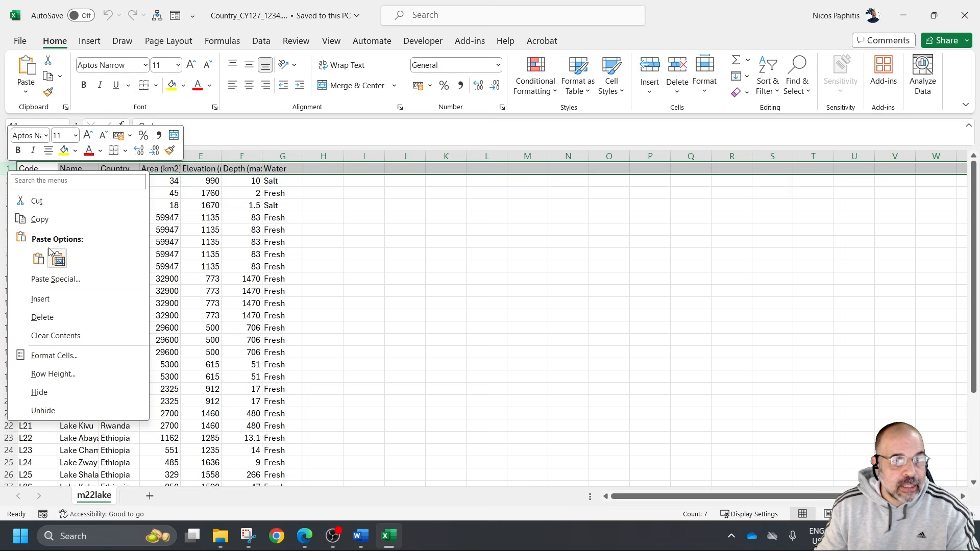
pyautogui.click(43, 317)
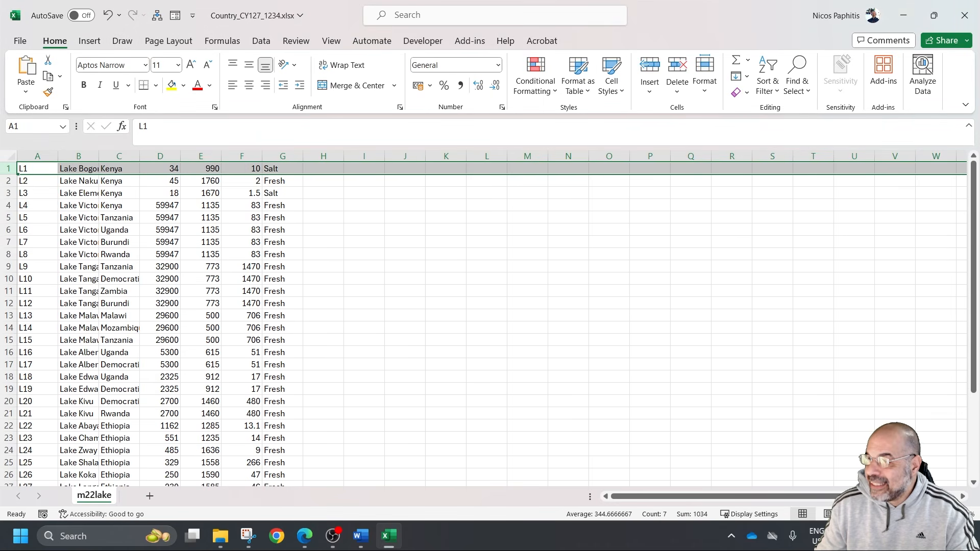
# Delete columns A, B, D, E, F and G so that only the country column is kept
pyautogui.moveTo(38, 156); pyautogui.dragTo(81, 157)
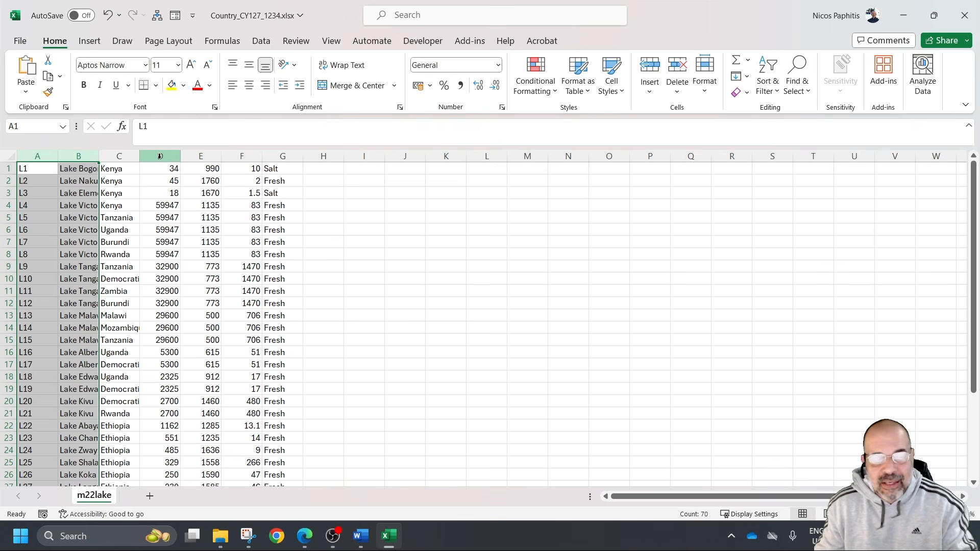
pyautogui.moveTo(175, 156); pyautogui.dragTo(274, 164)
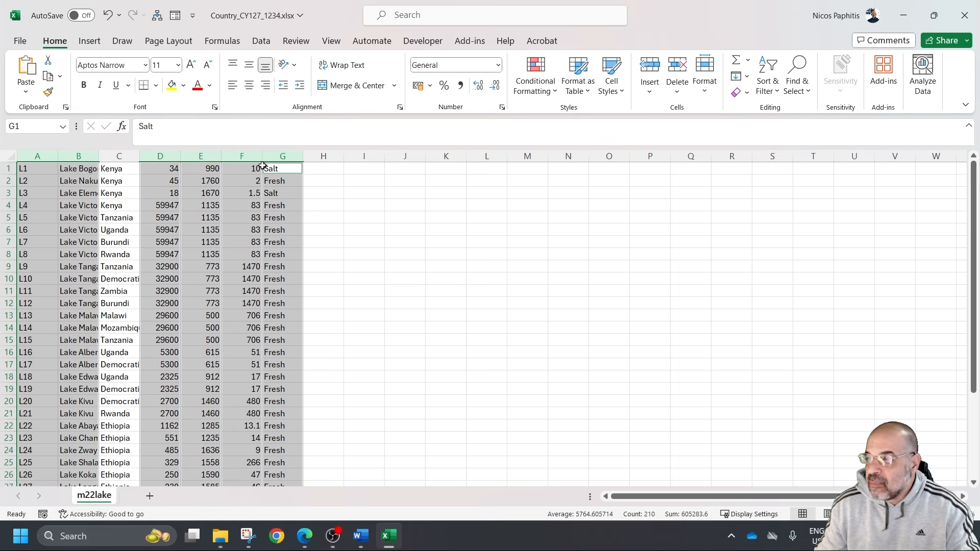
pyautogui.rightClick(175, 174)
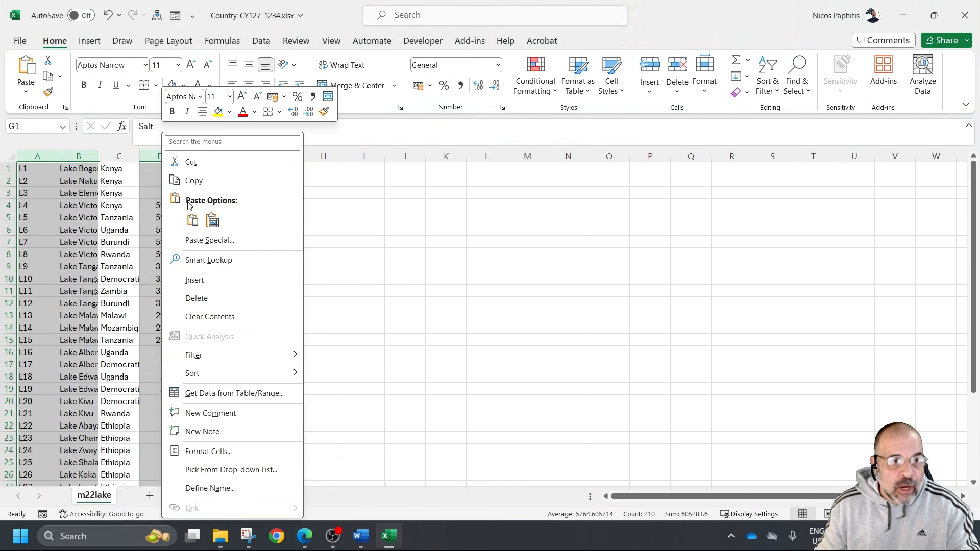
pyautogui.click(209, 301)
pyautogui.click(433, 302)
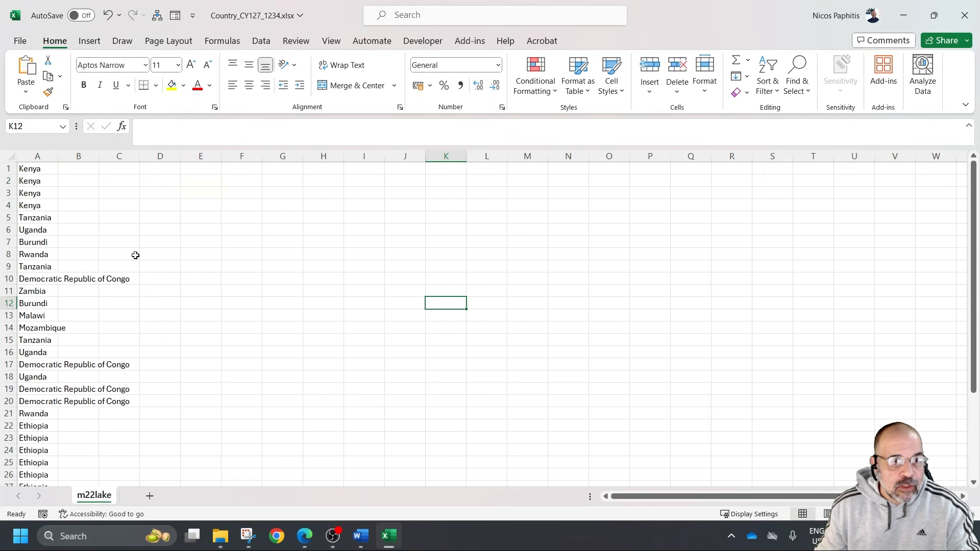
# Look through the country list for repeated entries and select the whole list in cells A1:A35
pyautogui.scroll(-6, 66, 271)
pyautogui.scroll(6, 65, 271)
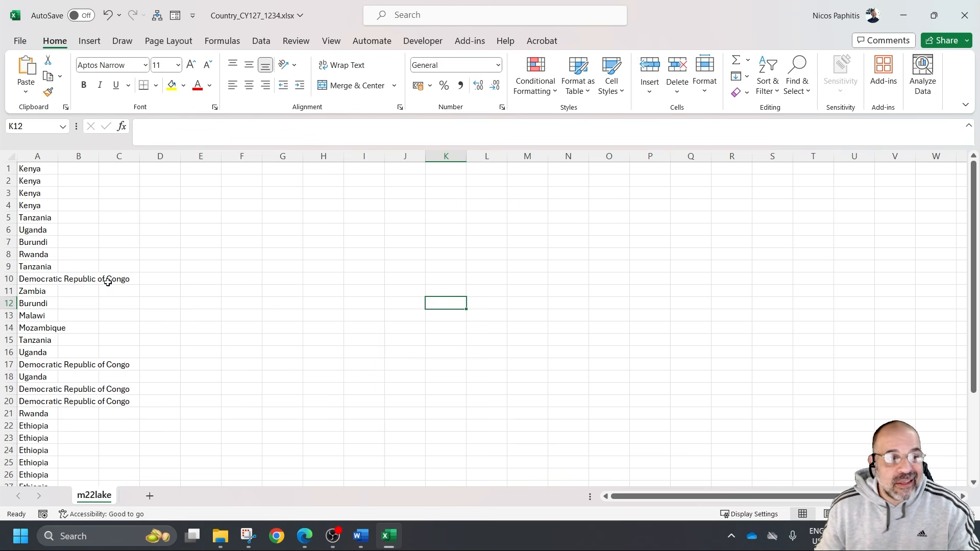
pyautogui.moveTo(34, 181); pyautogui.dragTo(30, 209)
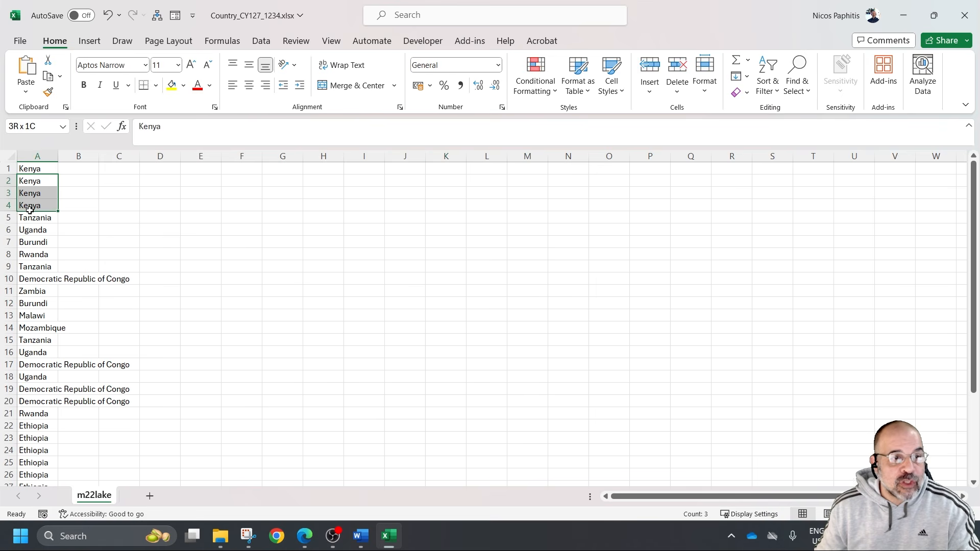
pyautogui.click(236, 313)
pyautogui.click(42, 169)
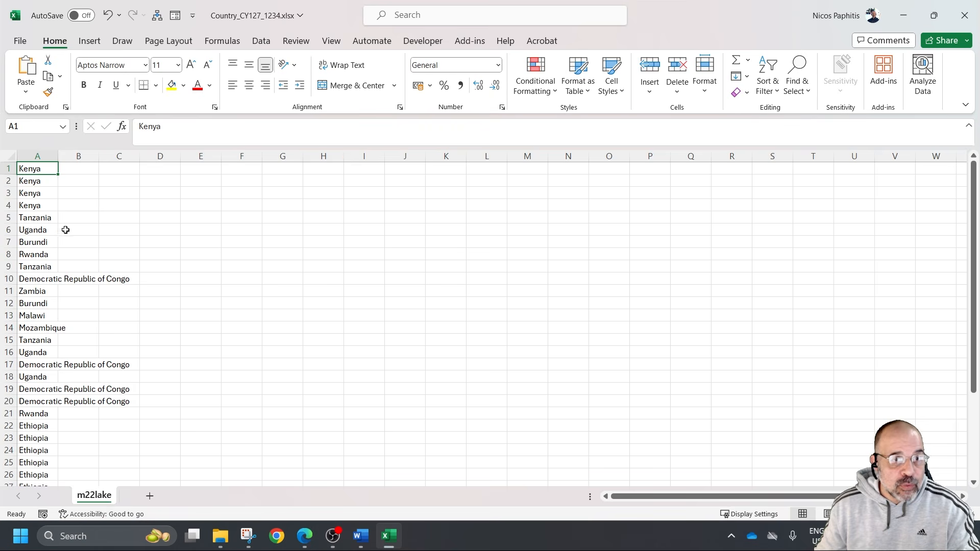
pyautogui.scroll(-5, 27, 188)
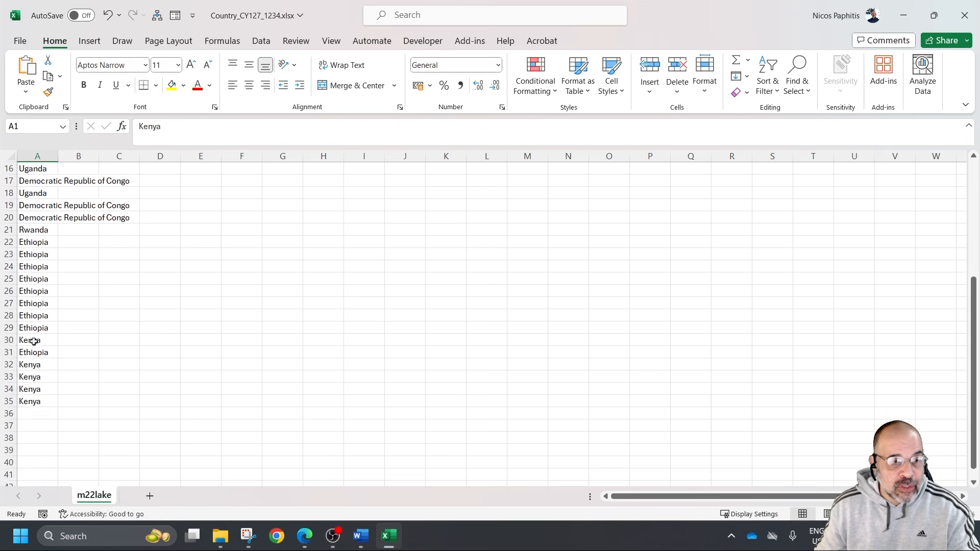
pyautogui.keyDown('shift'); pyautogui.click(33, 402); pyautogui.keyUp('shift')
pyautogui.scroll(5, 197, 400)
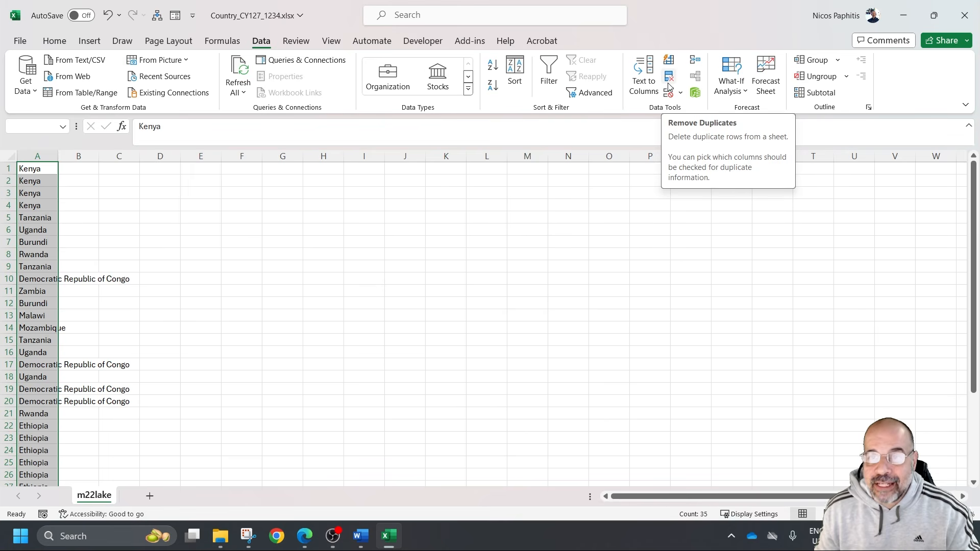
pyautogui.moveTo(760, 15); pyautogui.dragTo(465, 89)
pyautogui.moveTo(688, 140); pyautogui.dragTo(914, 150)
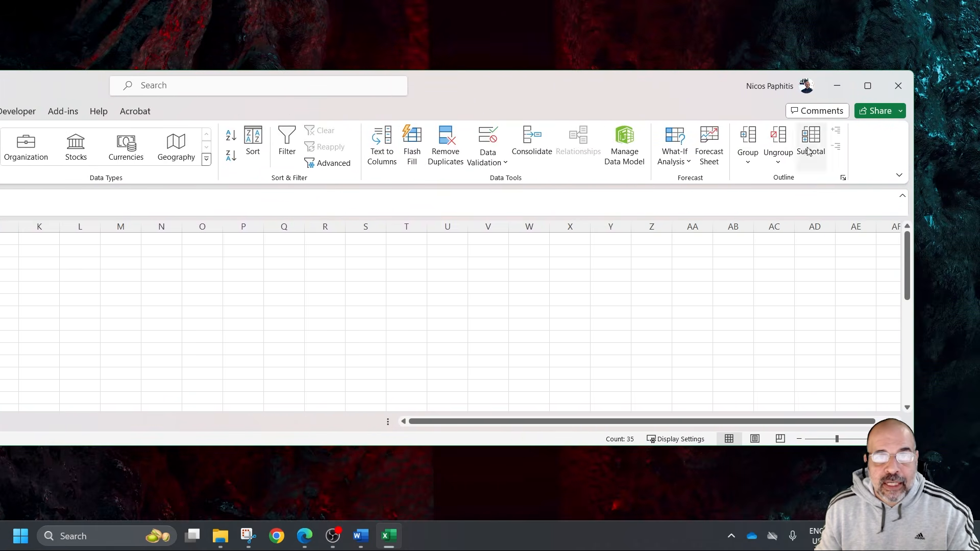
pyautogui.click(450, 154)
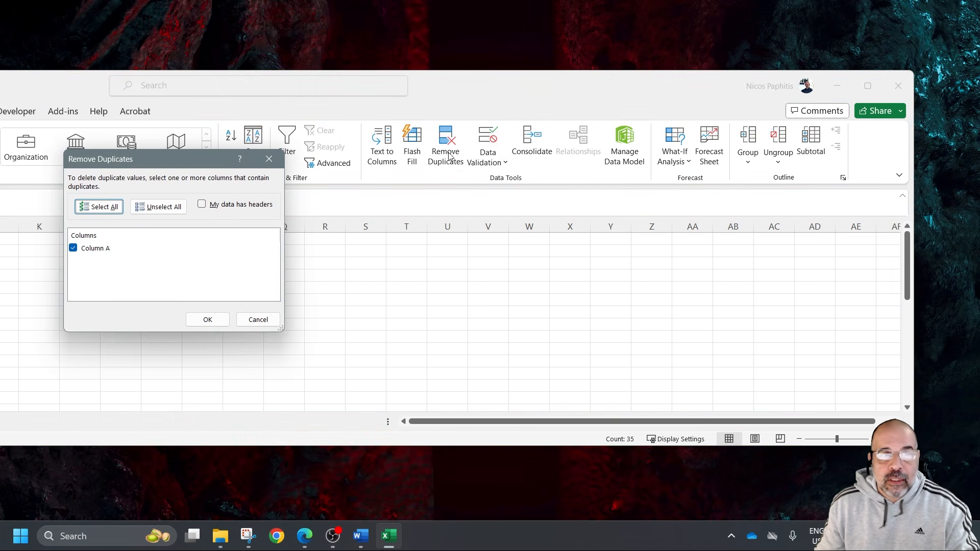
pyautogui.click(258, 319)
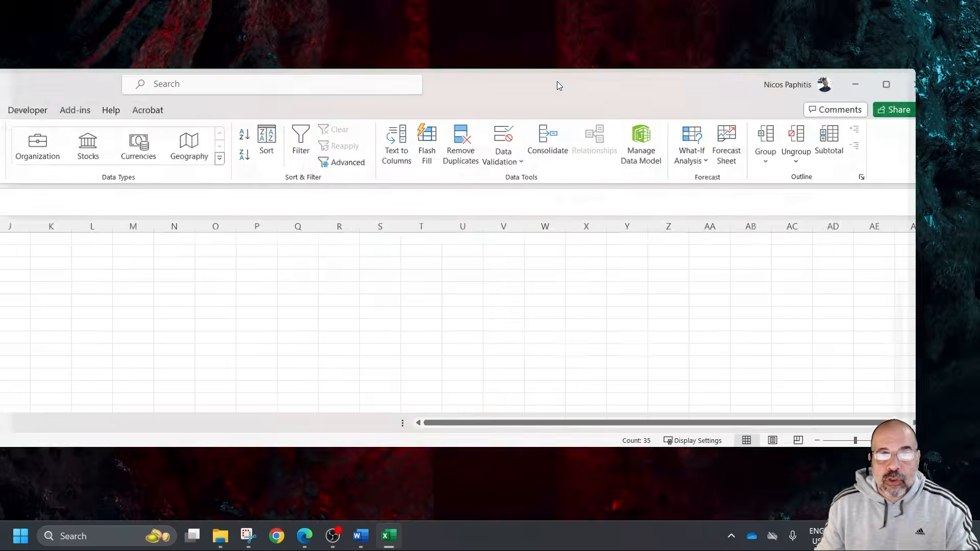
pyautogui.doubleClick(557, 82)
pyautogui.scroll(6, 91, 239)
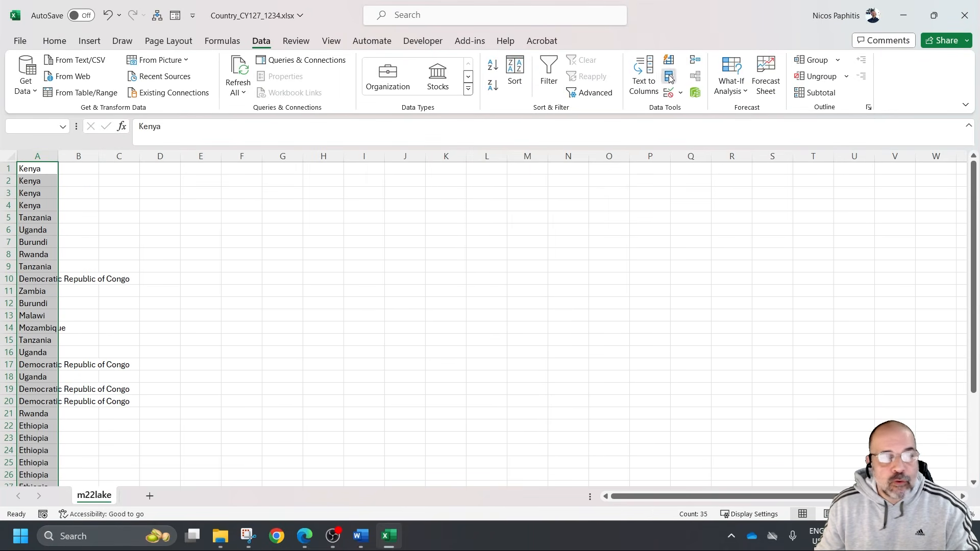
pyautogui.click(669, 77)
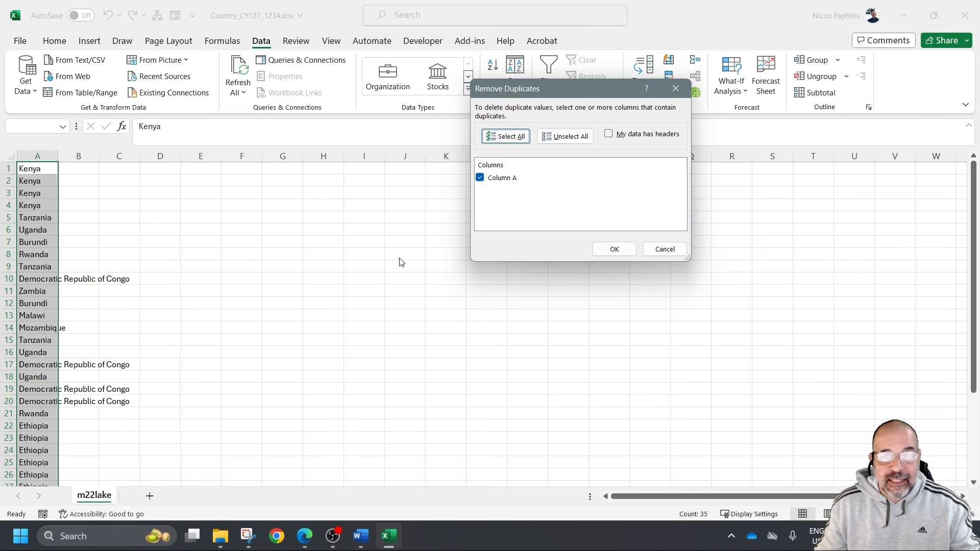
pyautogui.click(615, 249)
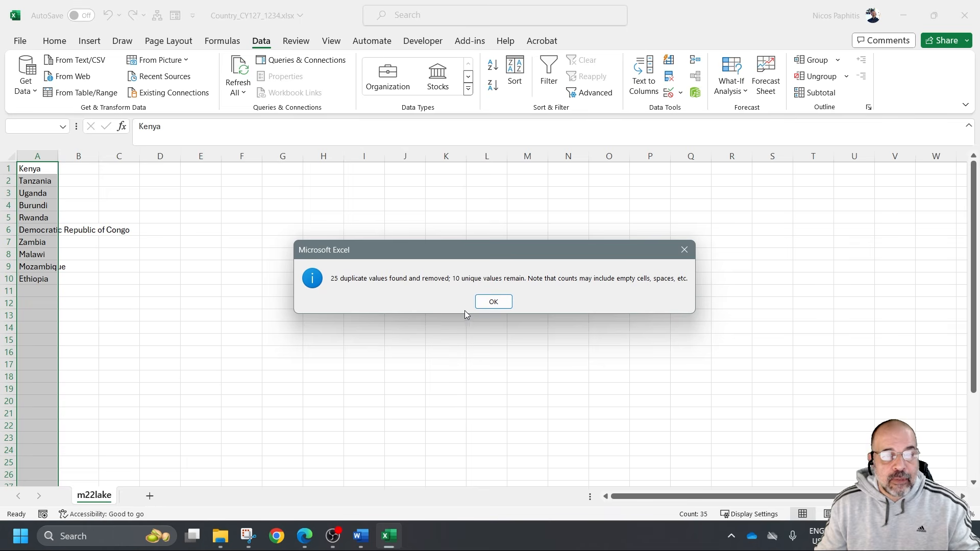
pyautogui.click(482, 304)
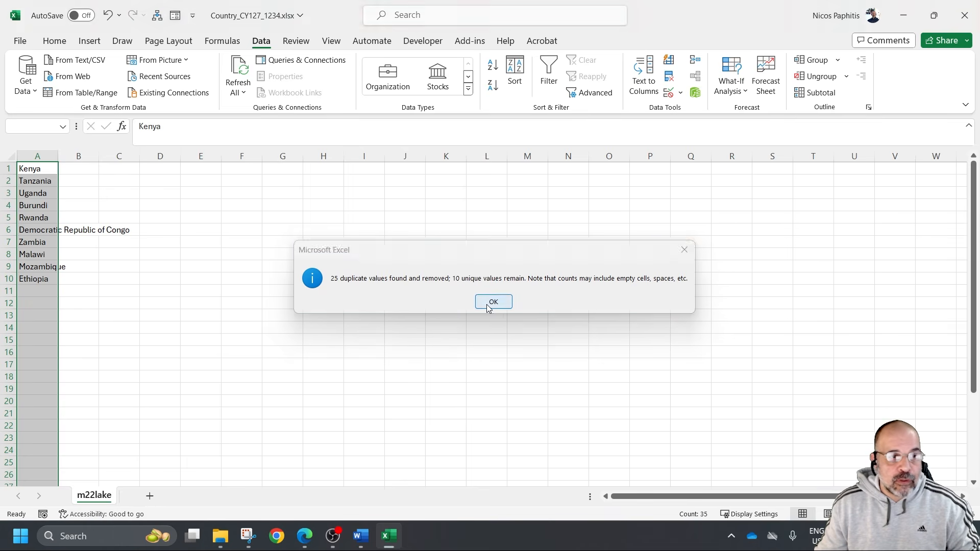
pyautogui.click(284, 261)
pyautogui.moveTo(37, 167); pyautogui.dragTo(37, 269)
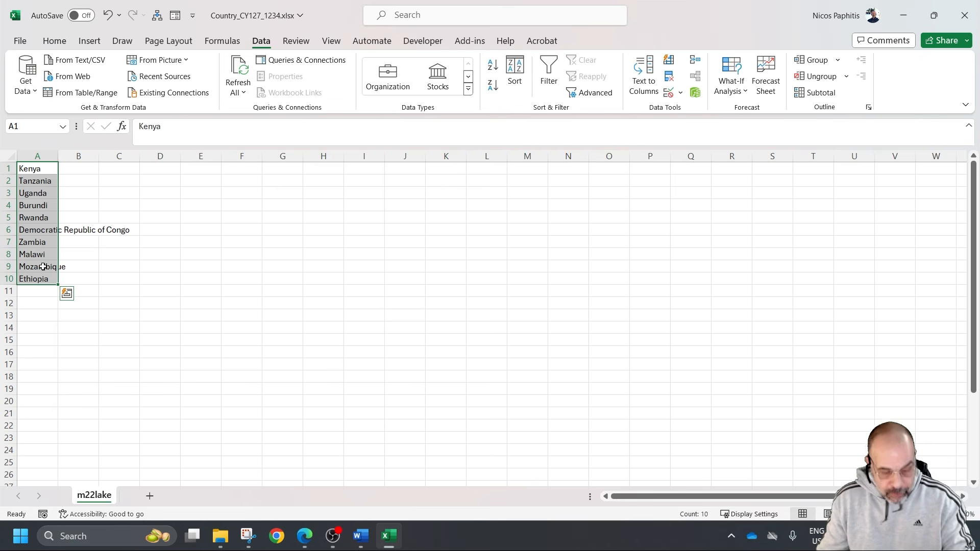
pyautogui.hotkey('ctrl', 'z')
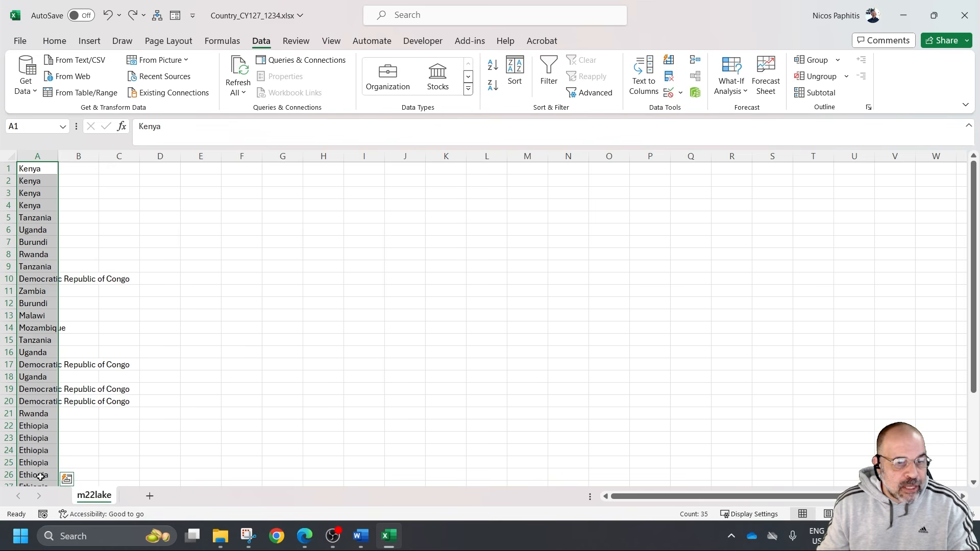
# Remove the duplicate entries from the country list in cells A1:A35, treating the data as having no headers
pyautogui.click(669, 77)
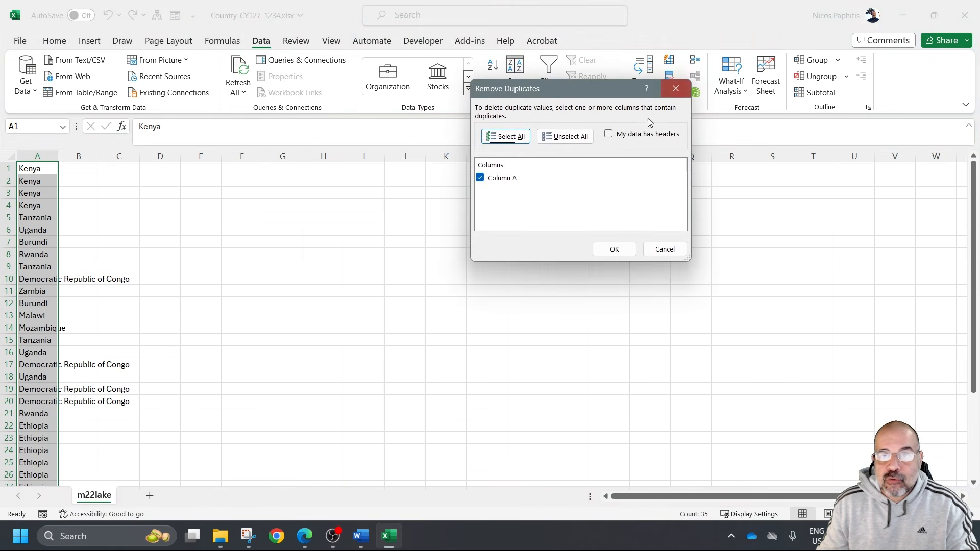
pyautogui.click(614, 250)
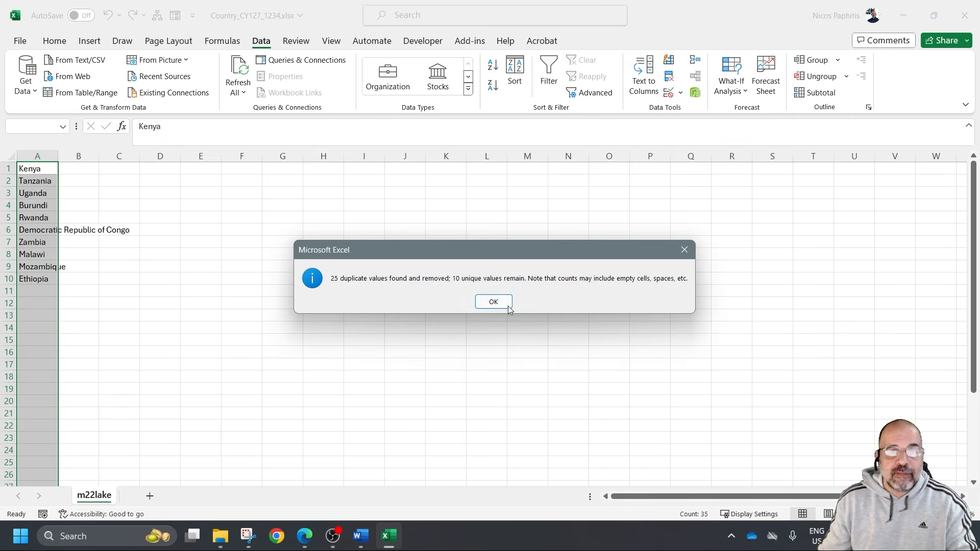
pyautogui.press('Return')
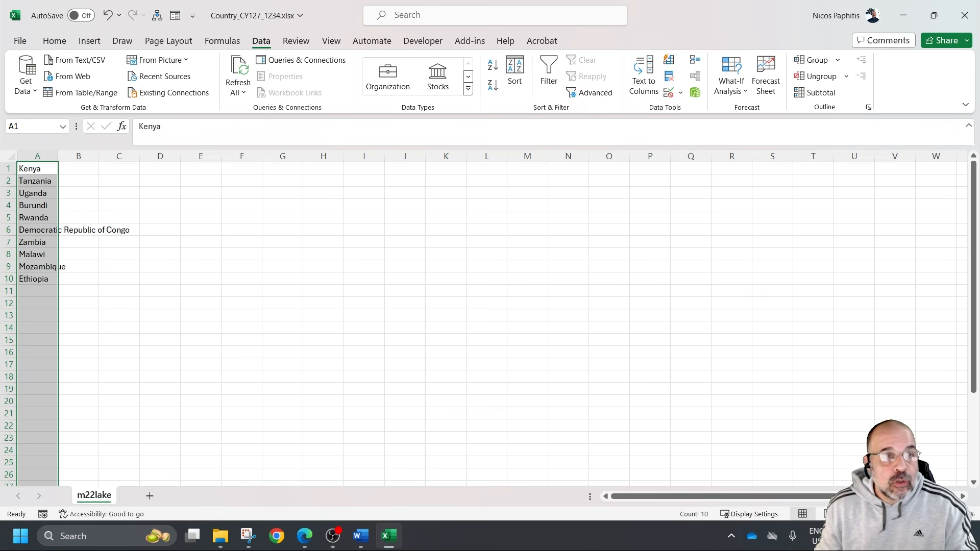
pyautogui.click(339, 265)
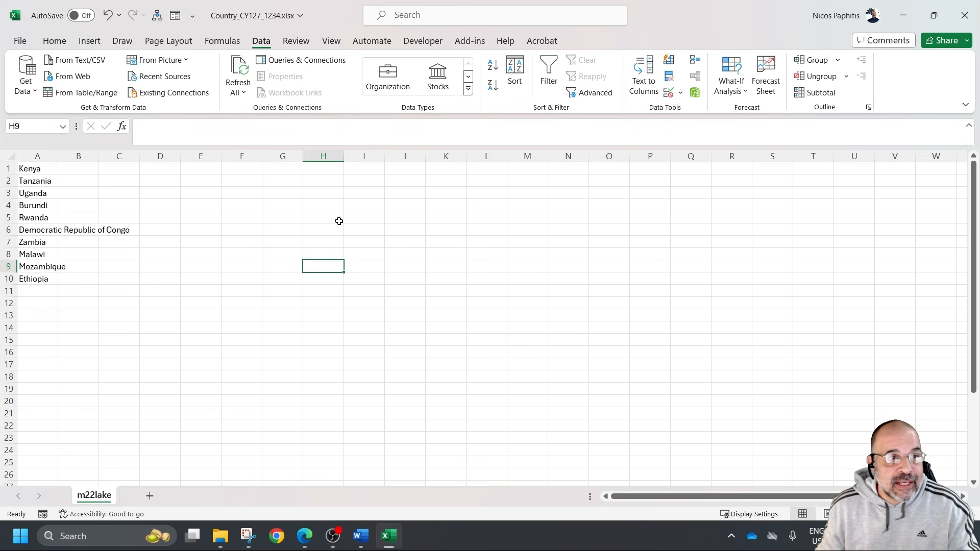
# Switch to Page Layout view and fill the left header section with "Created by:" followed by the candidate's full name, centre number and candidate number
pyautogui.click(330, 40)
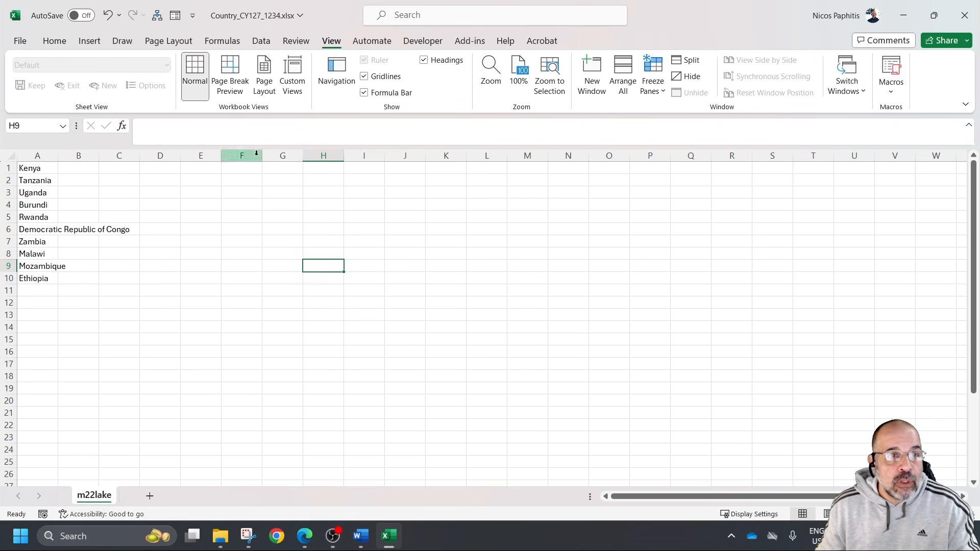
pyautogui.click(256, 82)
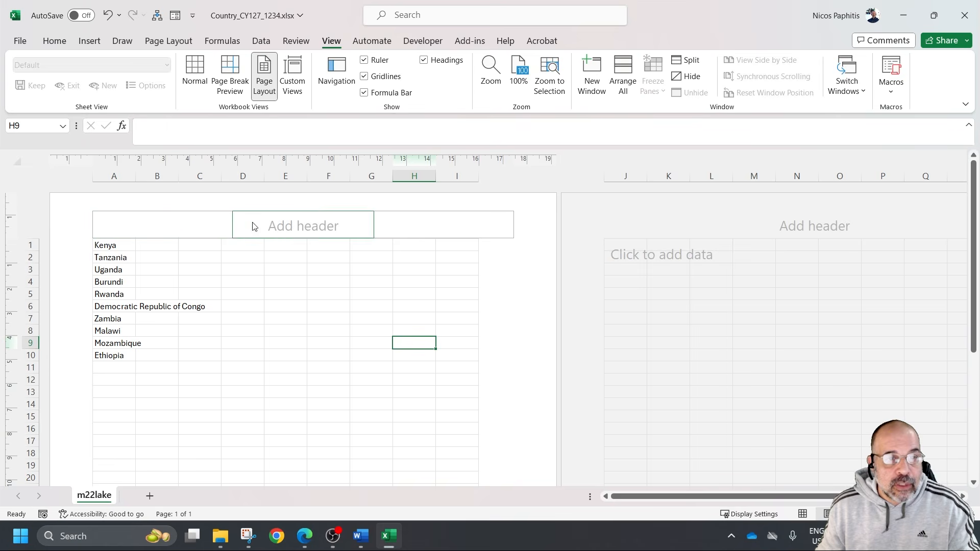
pyautogui.click(174, 229)
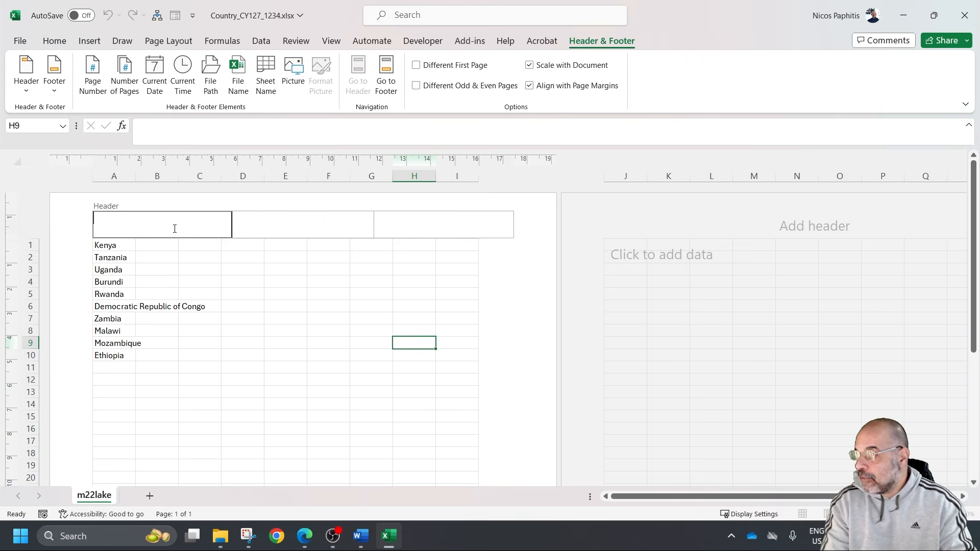
pyautogui.write('Created by:')
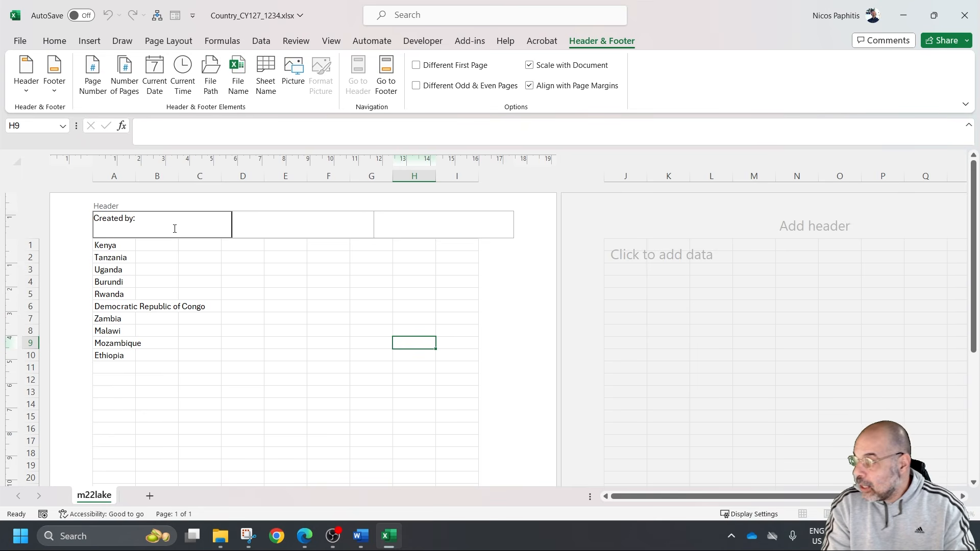
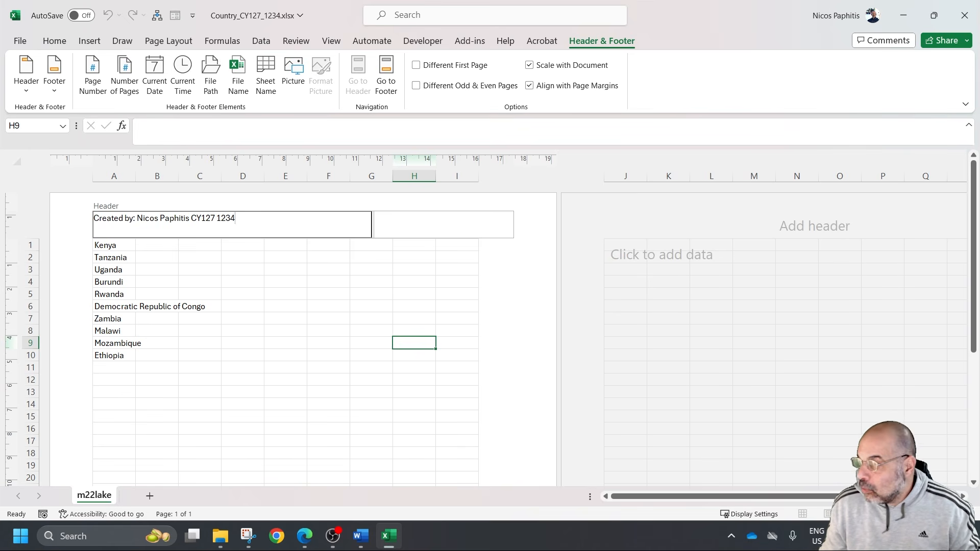
# Insert the automatic file name in the right header section and return the sheet to Normal view
pyautogui.hotkey('alt', 'Tab')
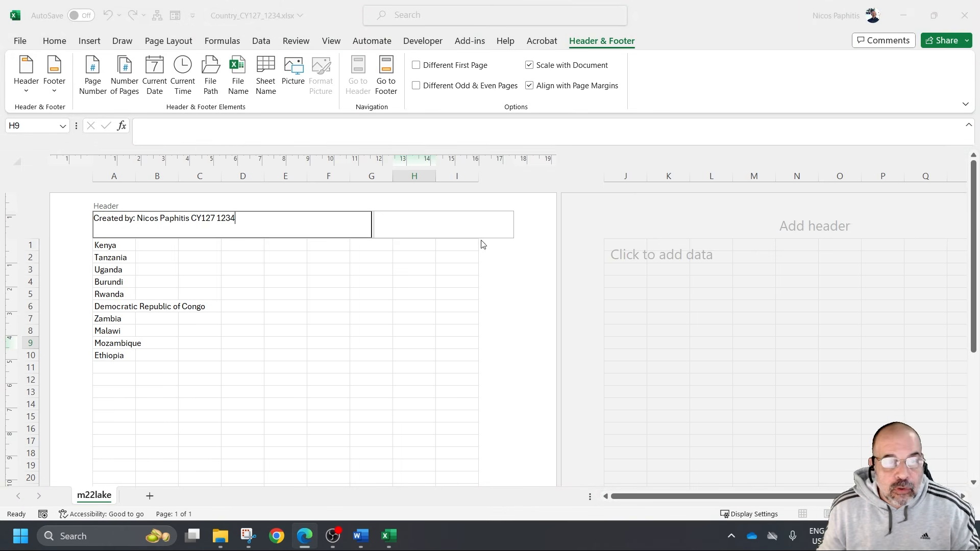
pyautogui.click(470, 232)
pyautogui.click(453, 228)
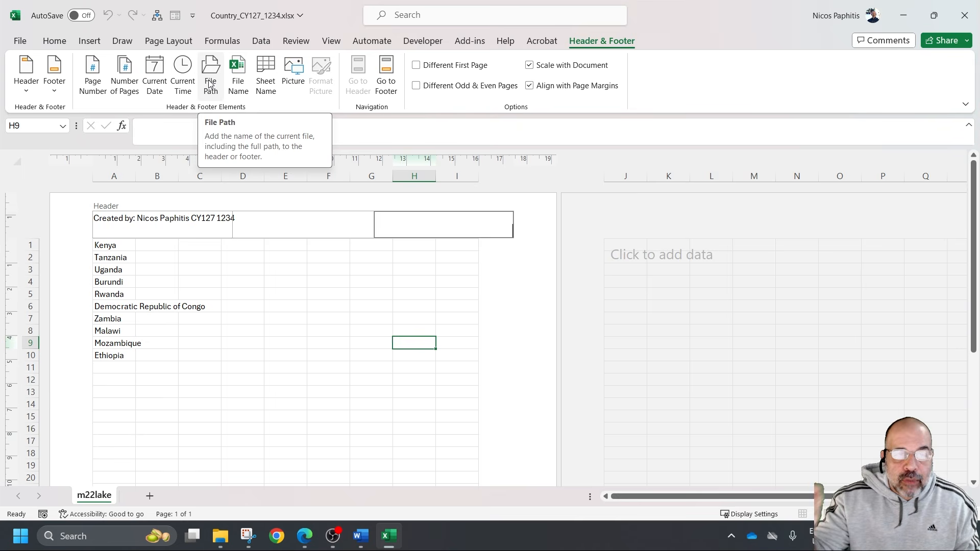
pyautogui.click(238, 76)
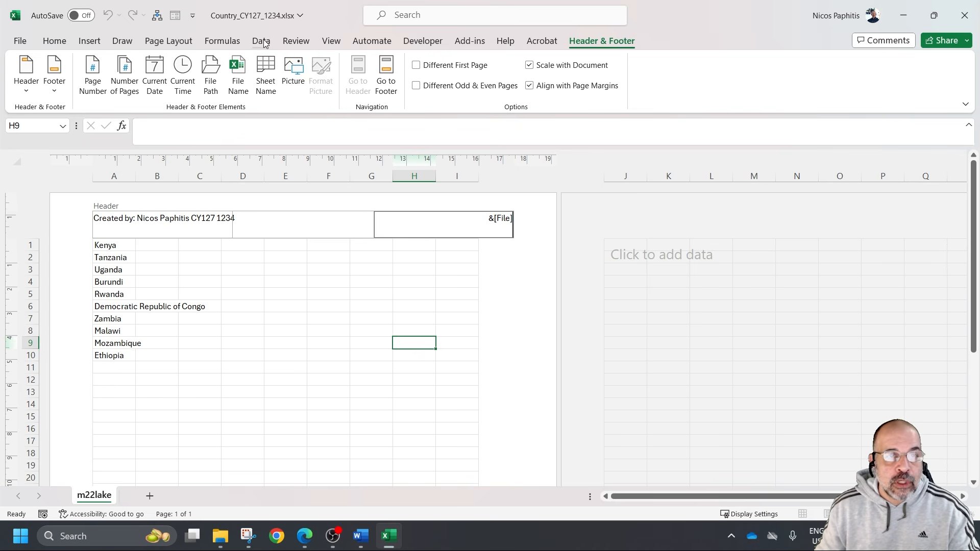
pyautogui.click(323, 40)
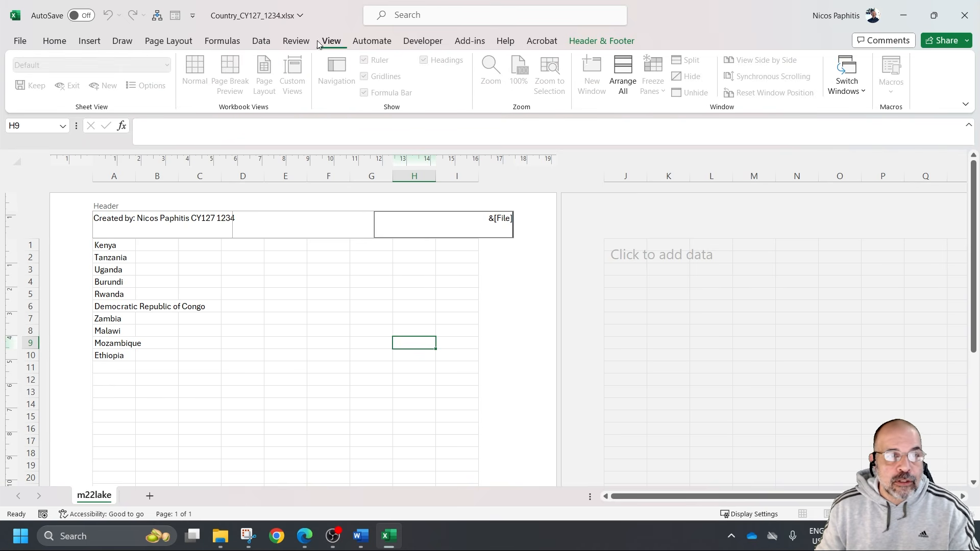
pyautogui.click(303, 309)
pyautogui.click(195, 76)
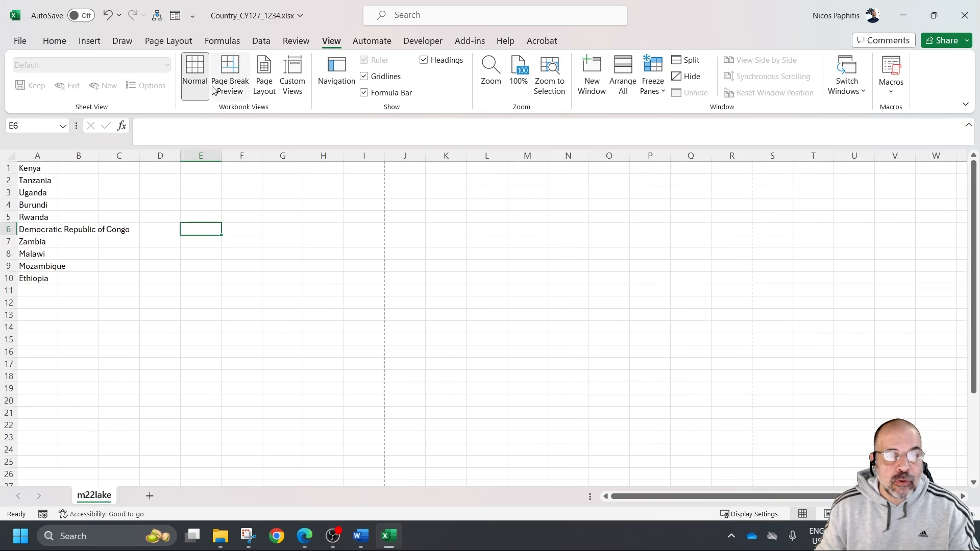
# Sort the country list in A1:A10 by column A cell values in A to Z order
pyautogui.moveTo(45, 173); pyautogui.dragTo(44, 280)
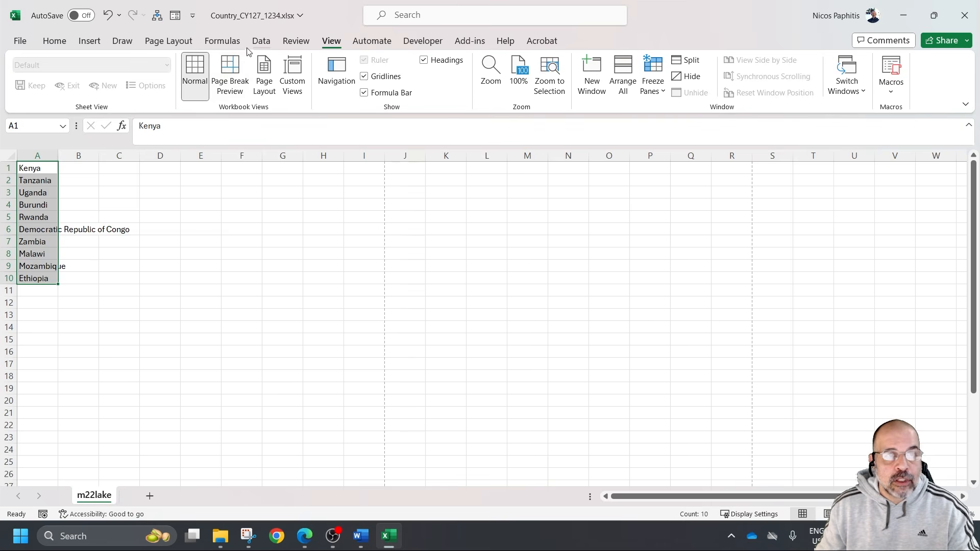
pyautogui.click(260, 41)
pyautogui.click(515, 71)
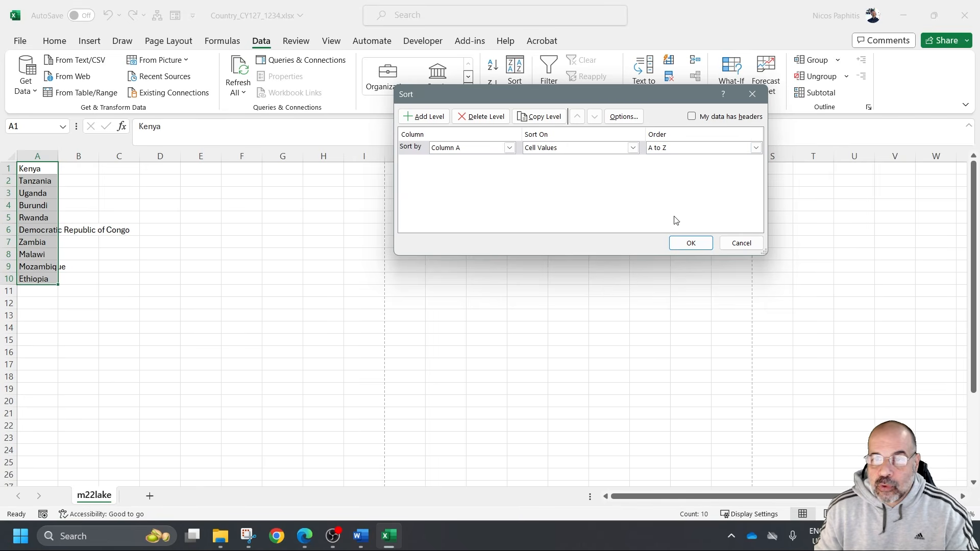
pyautogui.click(691, 242)
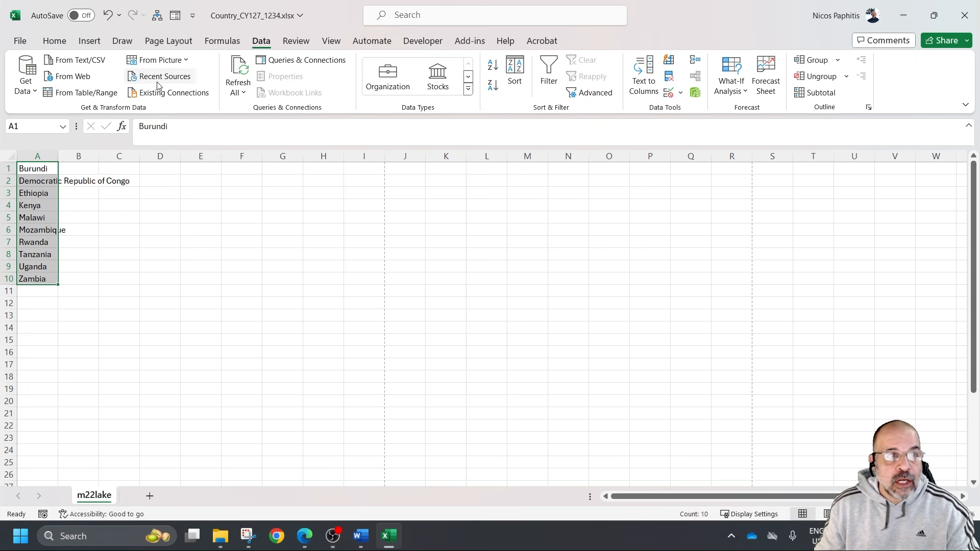
# Apply all borders to the country cells A1:A10
pyautogui.click(54, 41)
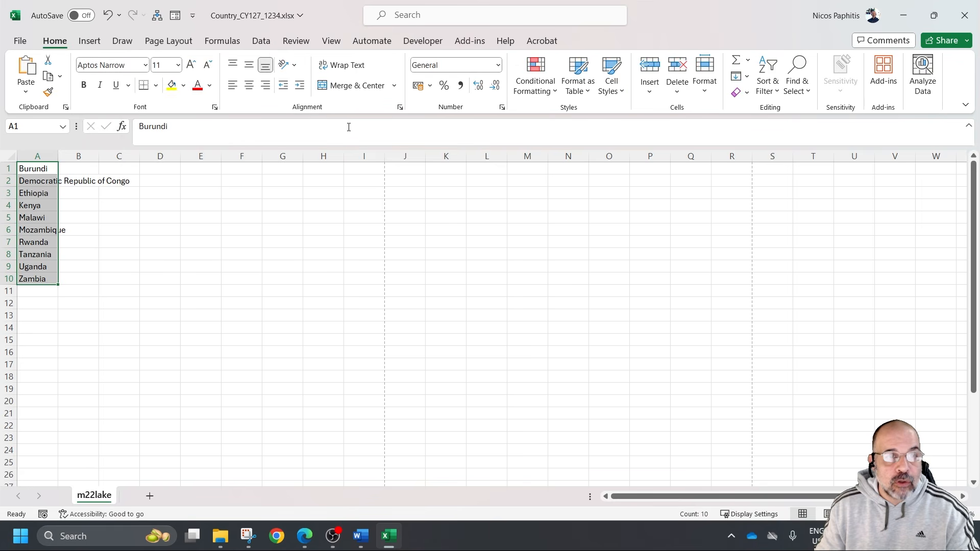
pyautogui.click(156, 85)
pyautogui.click(177, 215)
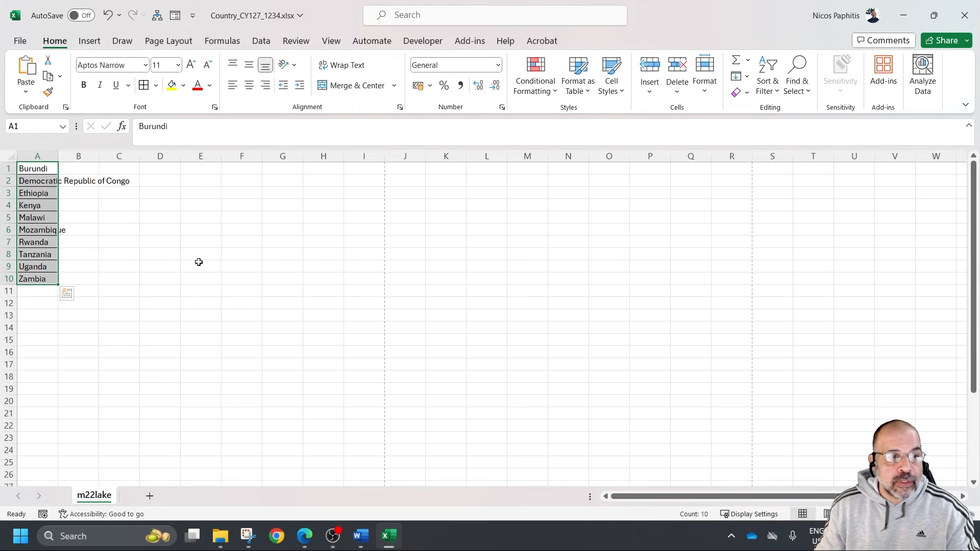
pyautogui.click(195, 306)
# Autofit the width of column A to its longest country name
pyautogui.moveTo(58, 155); pyautogui.dragTo(60, 156)
pyautogui.click(51, 156)
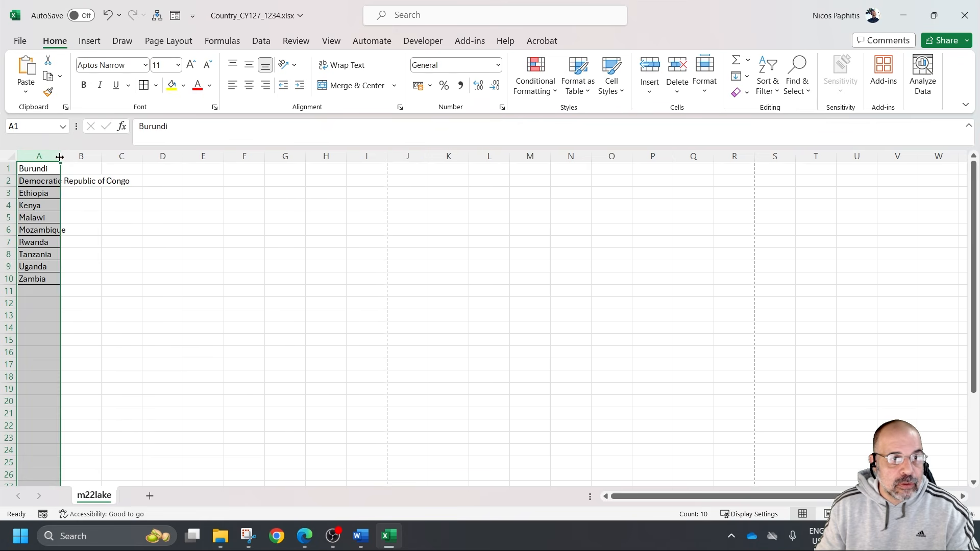
pyautogui.doubleClick(60, 155)
pyautogui.click(196, 242)
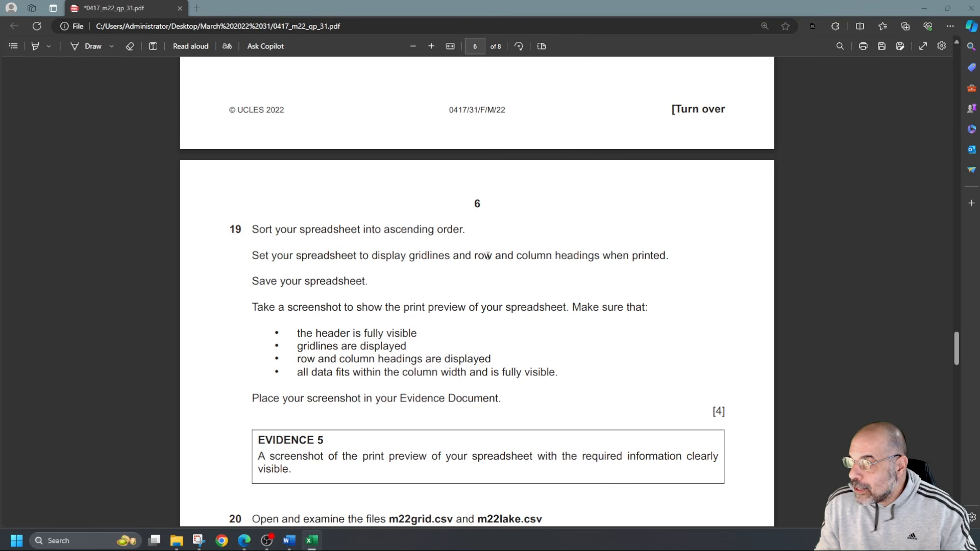
# Set the country sheet to print row and column headings through the print view's Page Setup
pyautogui.moveTo(670, 255); pyautogui.dragTo(459, 255)
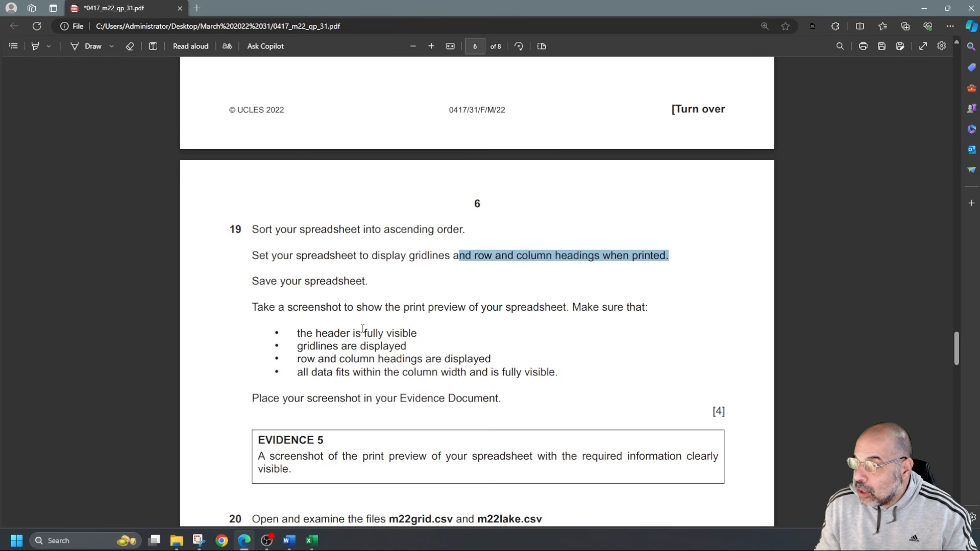
pyautogui.moveTo(298, 333); pyautogui.dragTo(410, 333)
pyautogui.moveTo(326, 346); pyautogui.dragTo(402, 346)
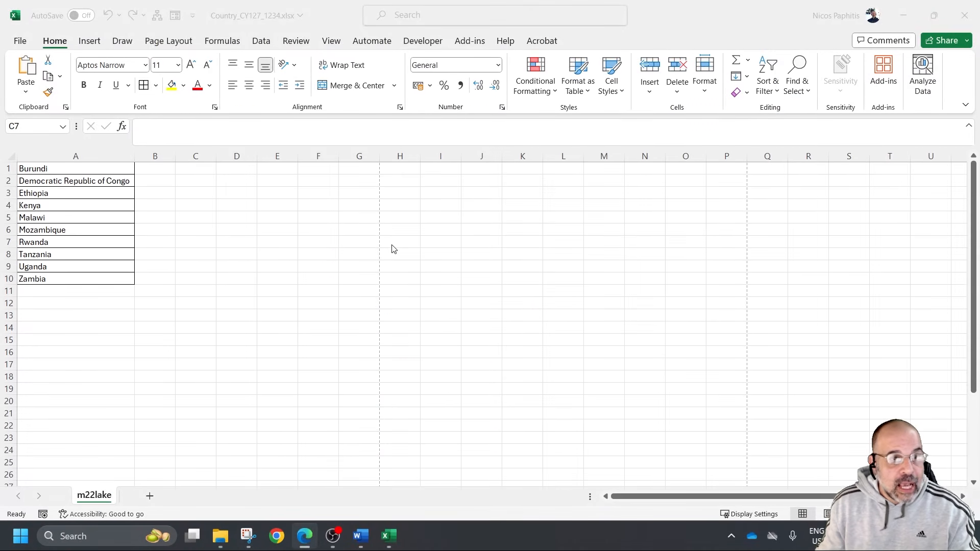
pyautogui.click(17, 40)
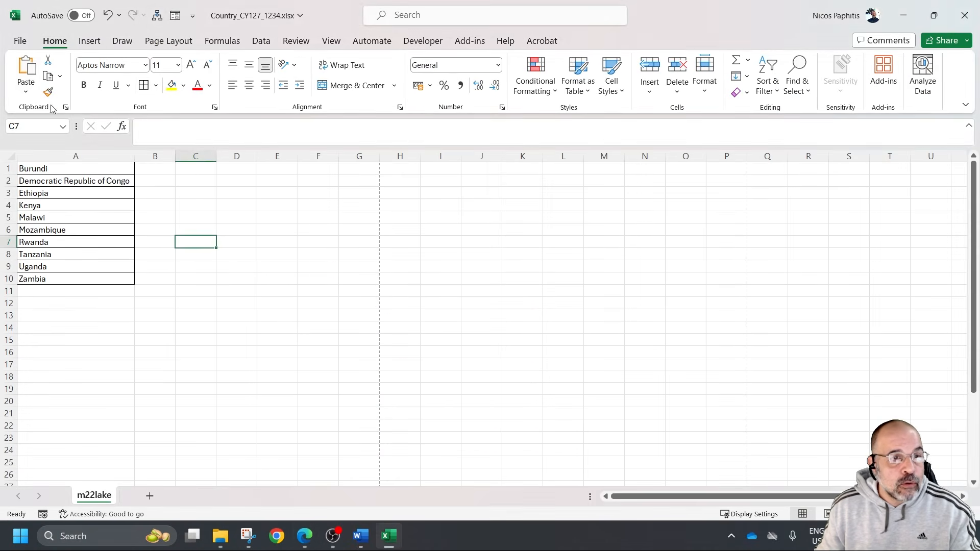
pyautogui.click(20, 41)
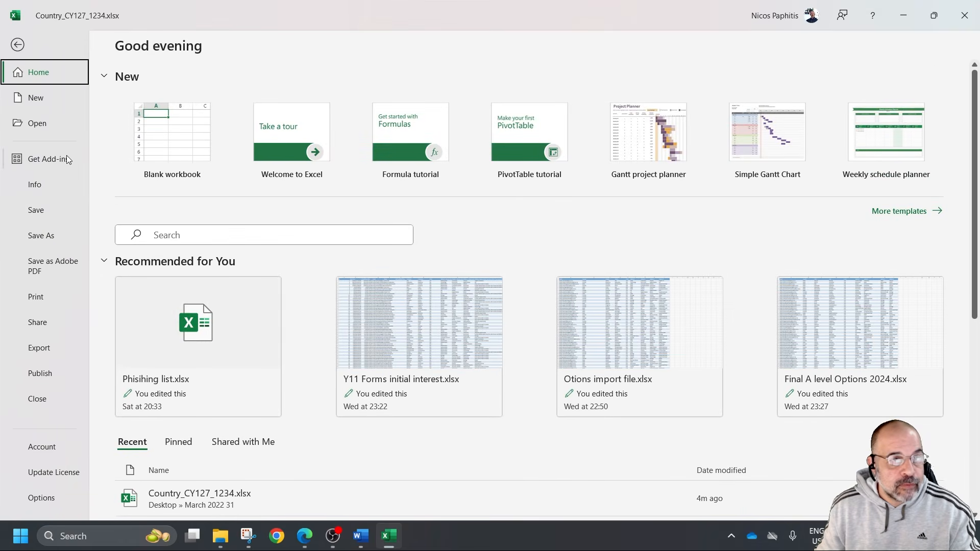
pyautogui.click(41, 303)
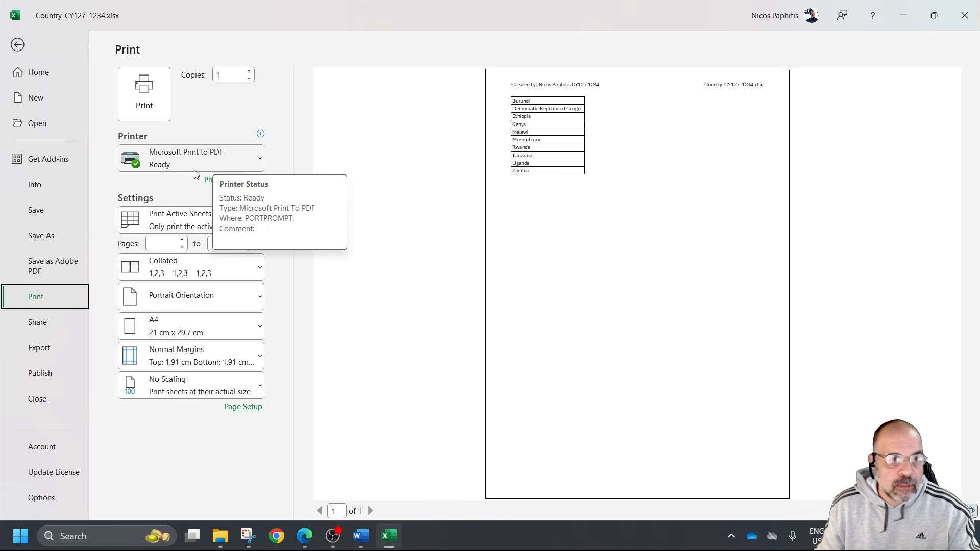
pyautogui.click(247, 408)
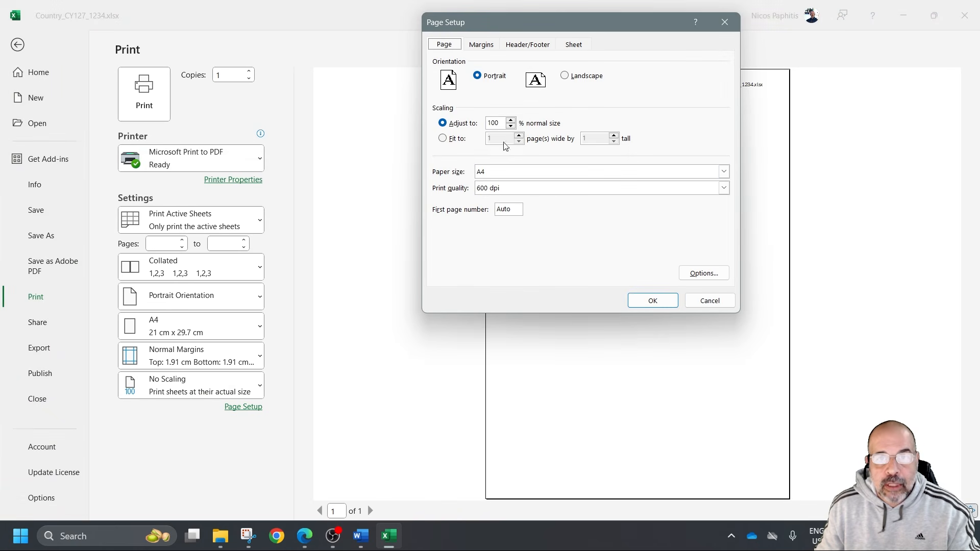
pyautogui.click(574, 46)
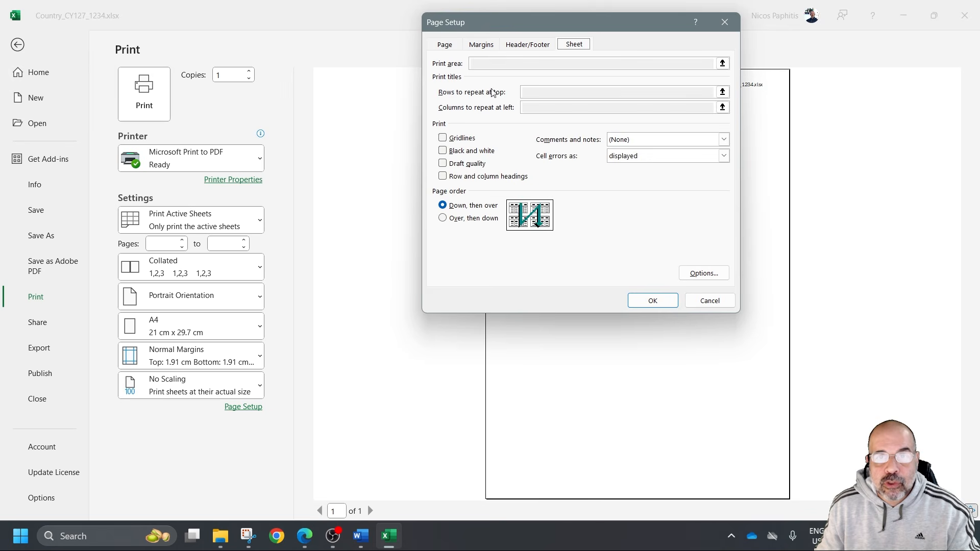
pyautogui.click(472, 179)
pyautogui.click(649, 301)
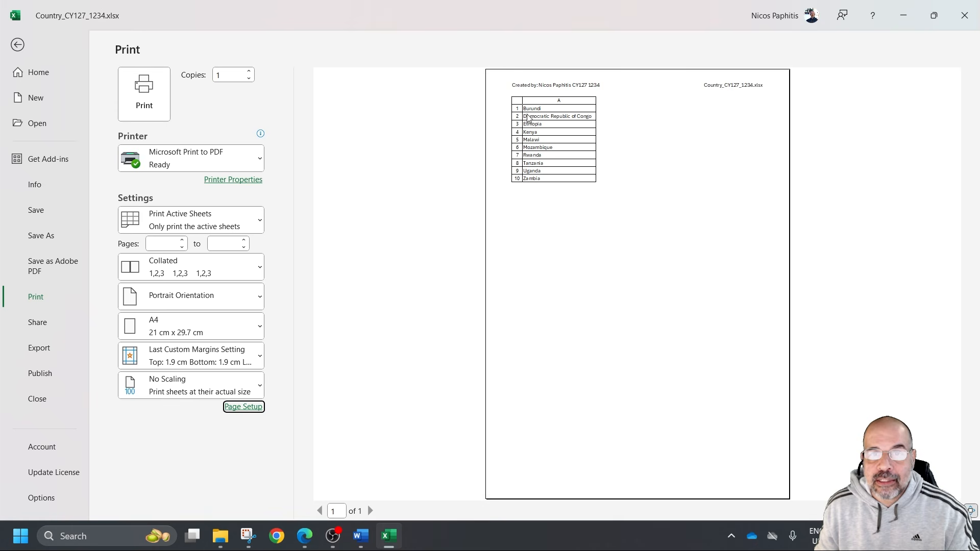
# Capture a screenshot of the print preview area showing the page header and the full country list
pyautogui.click(256, 543)
pyautogui.click(237, 35)
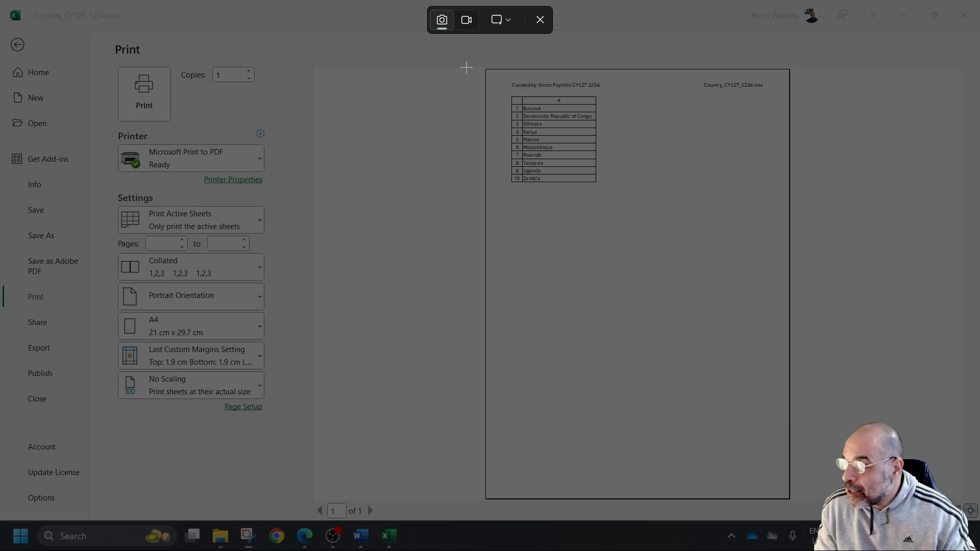
pyautogui.moveTo(466, 67); pyautogui.dragTo(808, 213)
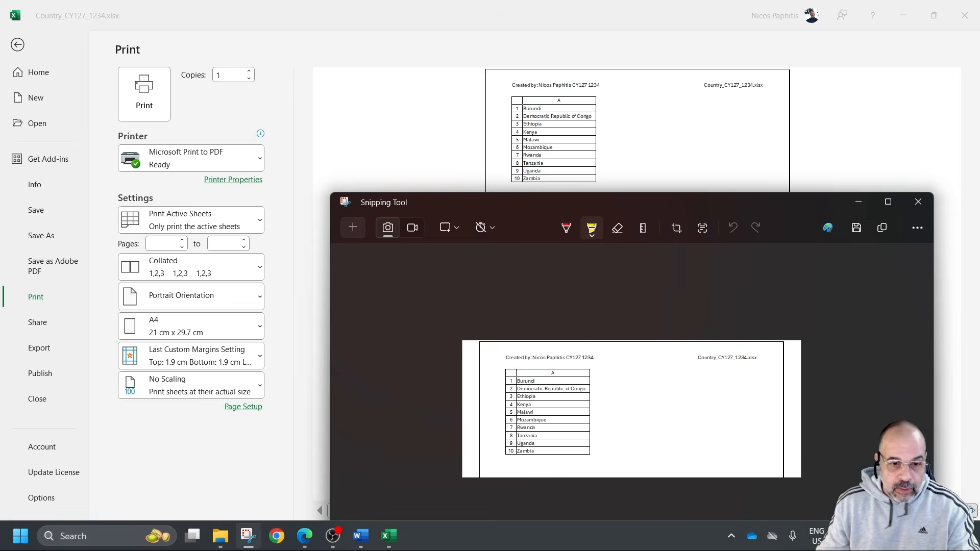
# Switch to the Word evidence document, add the label Ev5 below the web page screenshot, paste the print preview capture under it and save
pyautogui.click(360, 536)
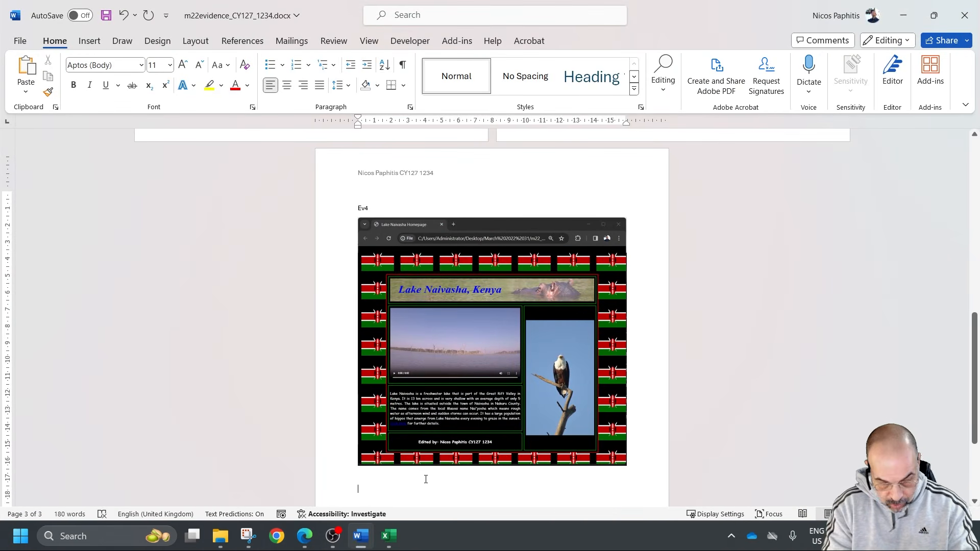
pyautogui.scroll(-3, 426, 479)
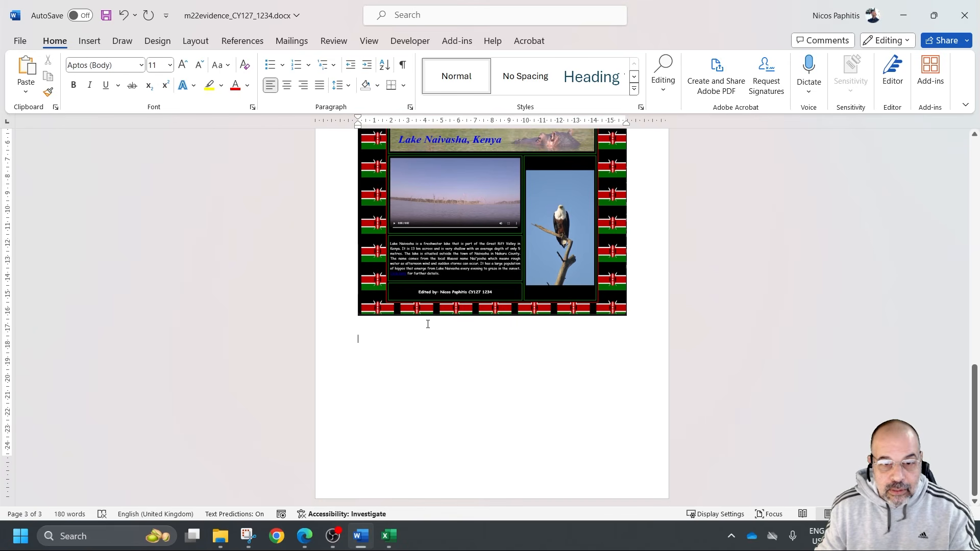
pyautogui.write('Ev5')
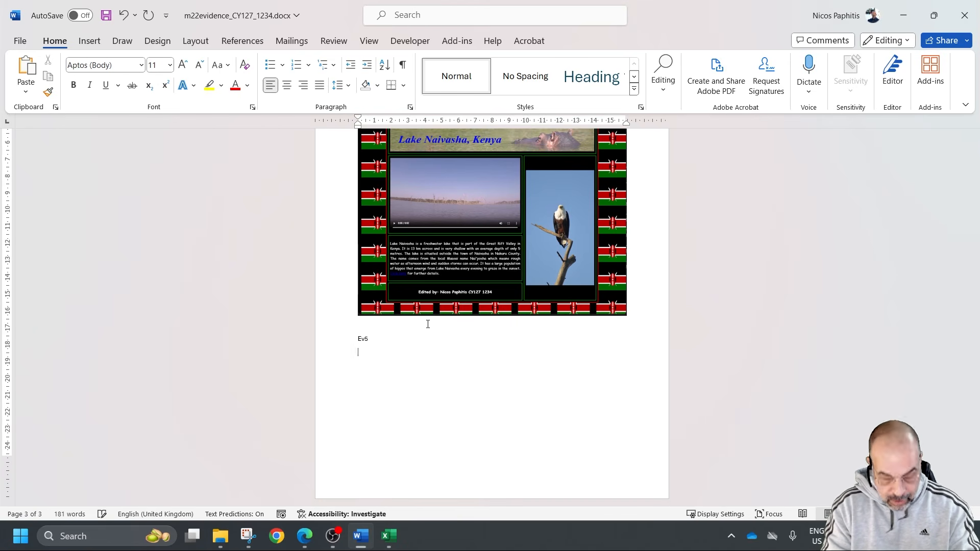
pyautogui.hotkey('ctrl', 'v')
pyautogui.hotkey('ctrl', 's')
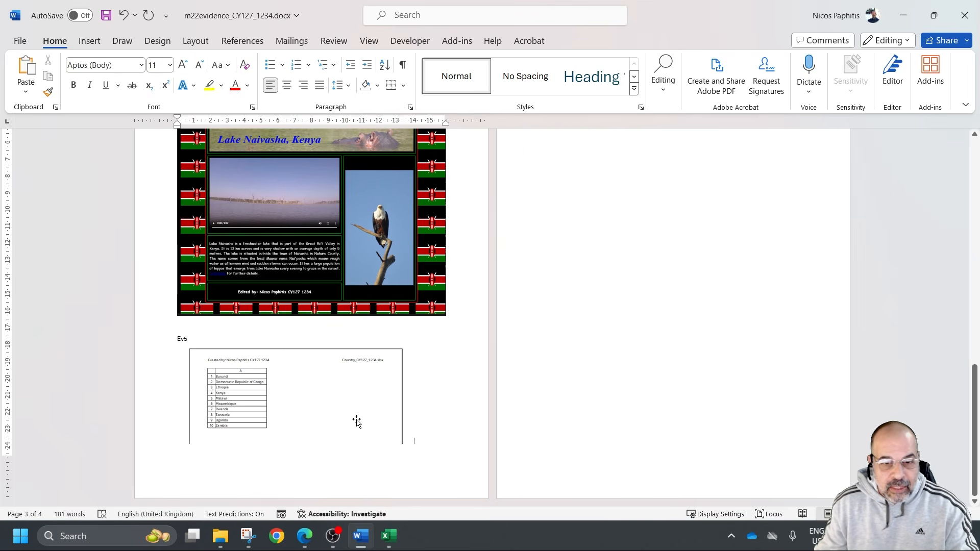
# Push the Ev5 label down onto the next page with its screenshot by inserting blank lines above it
pyautogui.click(190, 329)
pyautogui.press('Return')
pyautogui.press('Return')
pyautogui.press('Return')
pyautogui.press('Return')
pyautogui.press('Return')
pyautogui.press('Return')
pyautogui.press('Return')
pyautogui.press('Return')
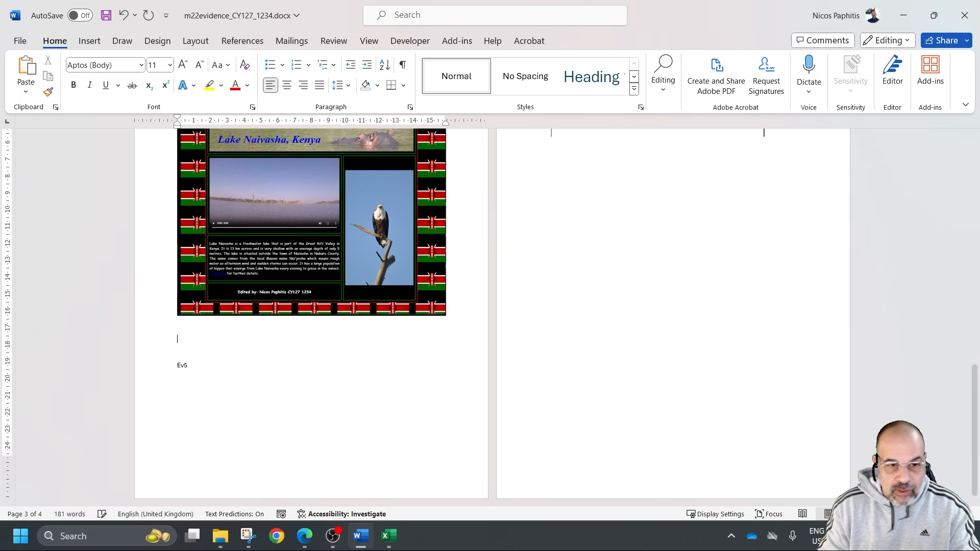
pyautogui.press('Return')
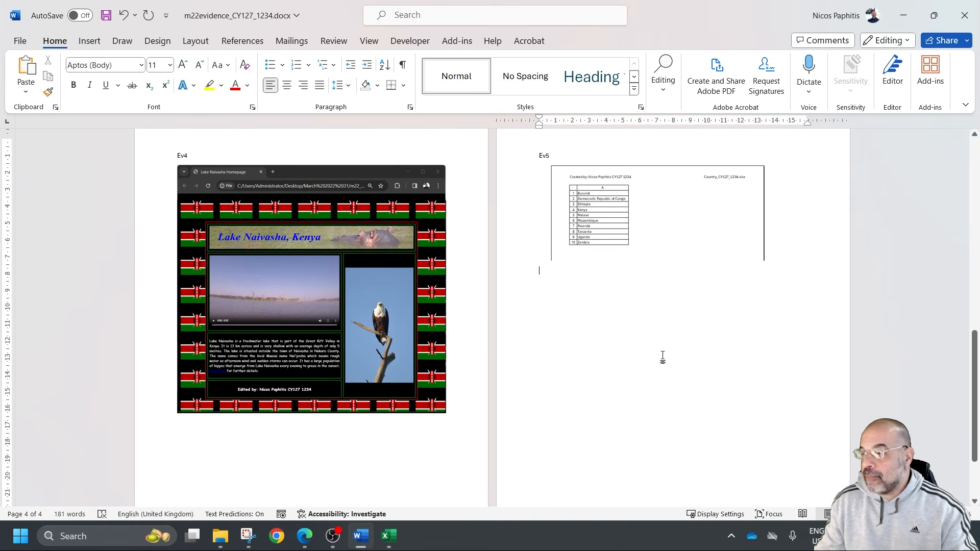
# Add the label EV6 below the Ev5 screenshot, leaving blank lines between them
pyautogui.press('Return')
pyautogui.press('Return')
pyautogui.write('EV6')
pyautogui.press('Return')
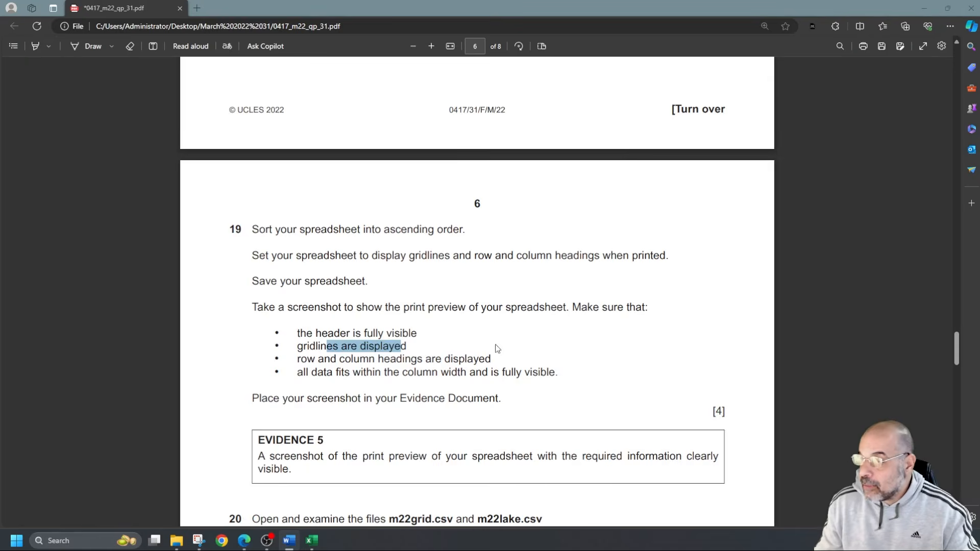
# Examine question 20 in the exam paper for the source files, Lake finder layout, merged cells and required file name
pyautogui.scroll(-2, 452, 349)
pyautogui.scroll(-2, 452, 349)
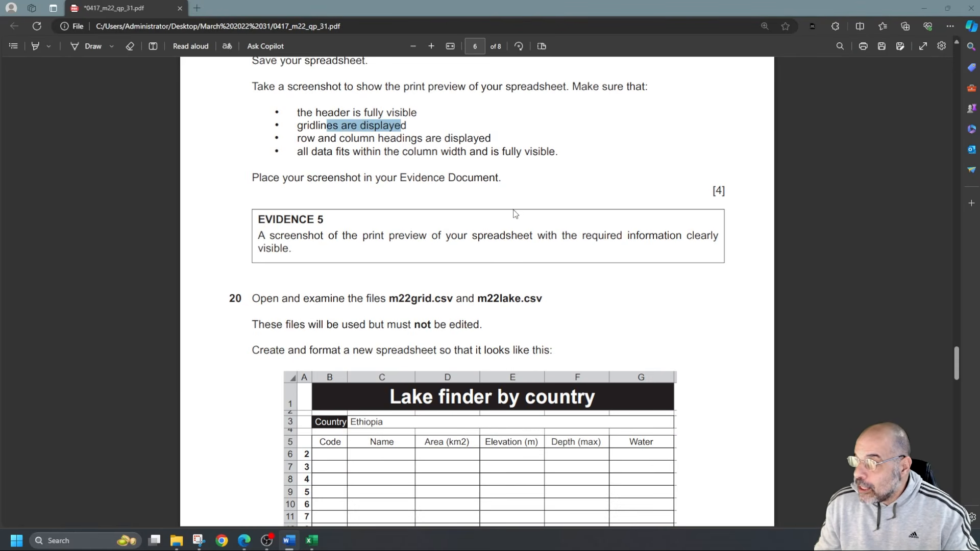
pyautogui.scroll(-4, 498, 218)
pyautogui.scroll(4, 494, 238)
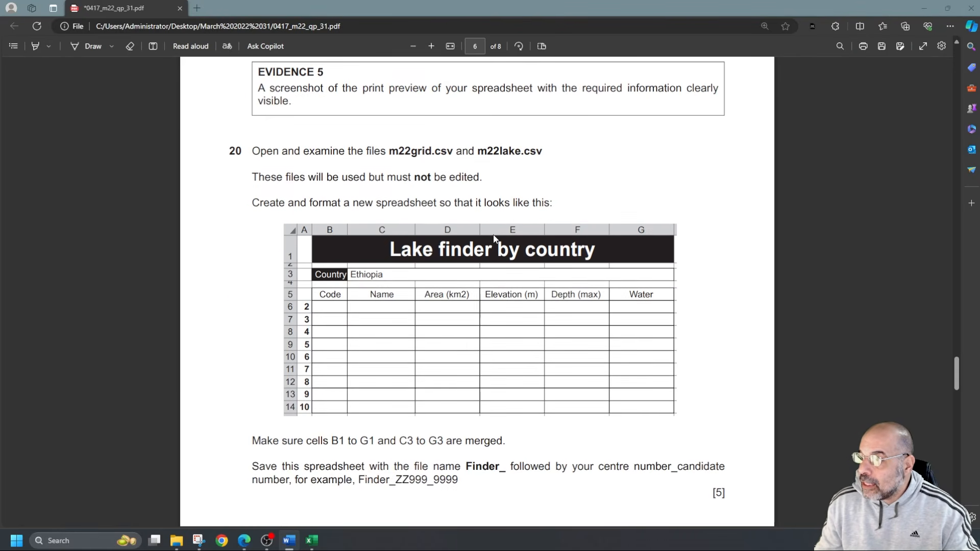
pyautogui.scroll(-4, 493, 237)
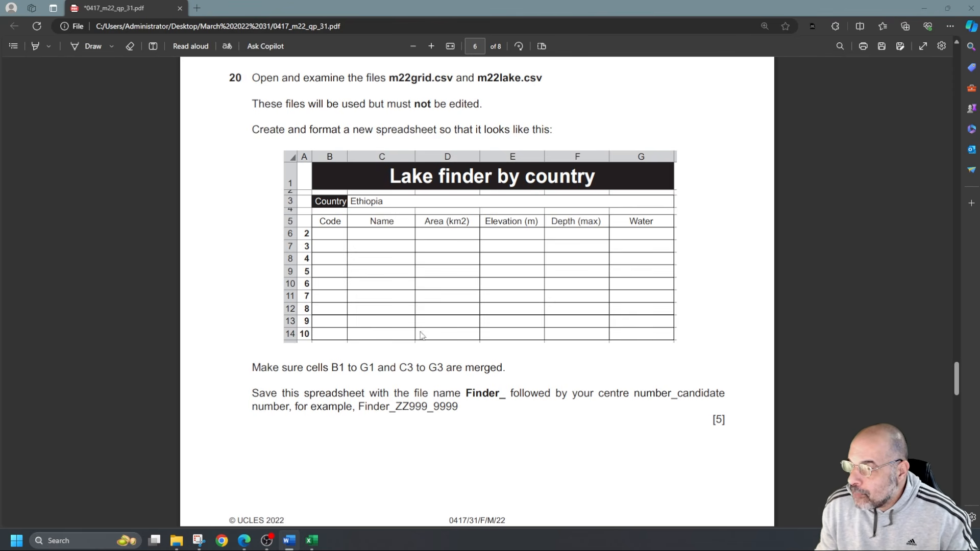
pyautogui.moveTo(332, 368); pyautogui.dragTo(456, 368)
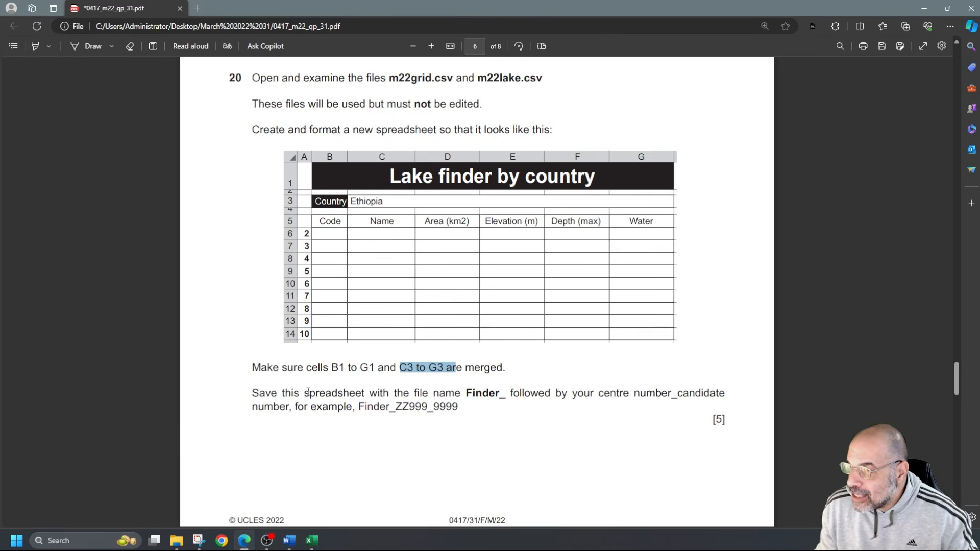
pyautogui.moveTo(455, 393); pyautogui.dragTo(508, 394)
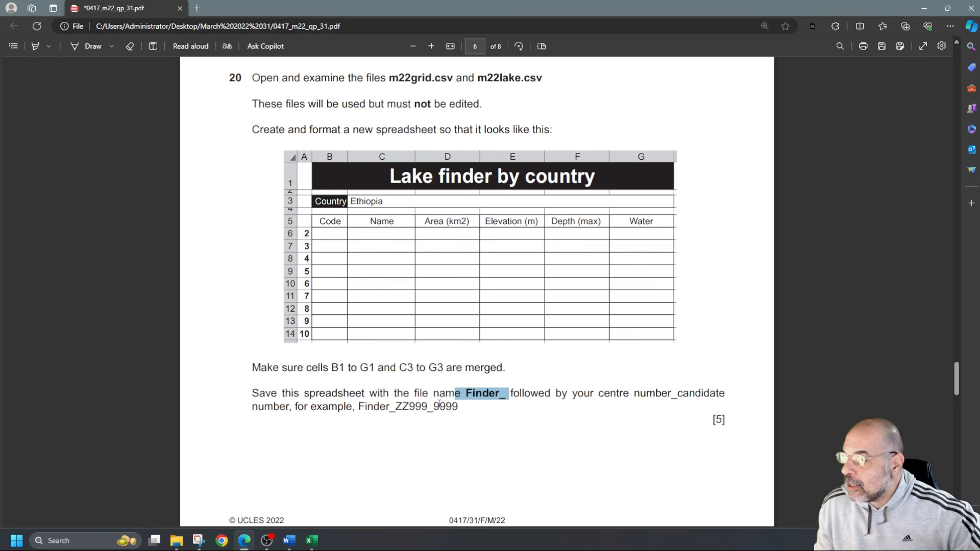
pyautogui.scroll(2, 439, 404)
pyautogui.moveTo(390, 151); pyautogui.dragTo(542, 151)
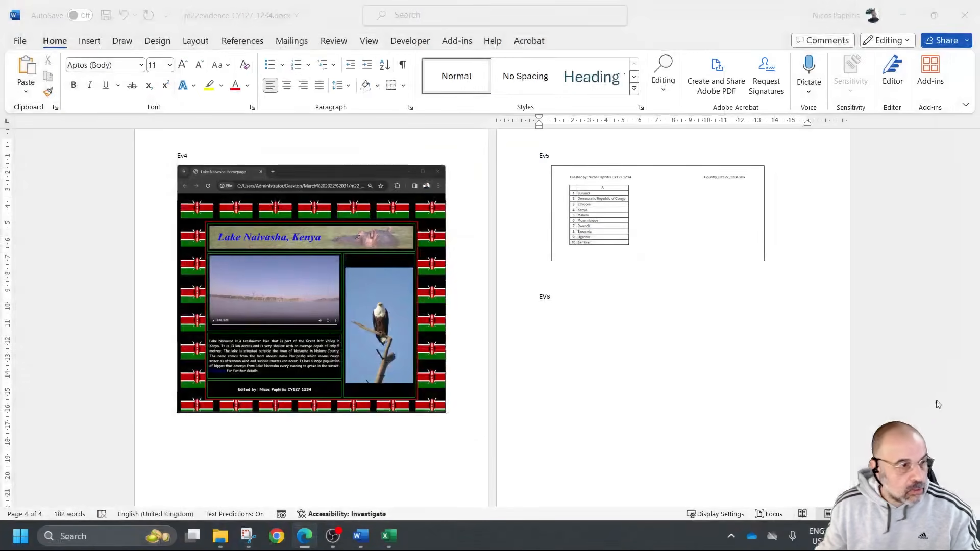
# Return from the print preview to the country workbook, save it and close it
pyautogui.click(901, 14)
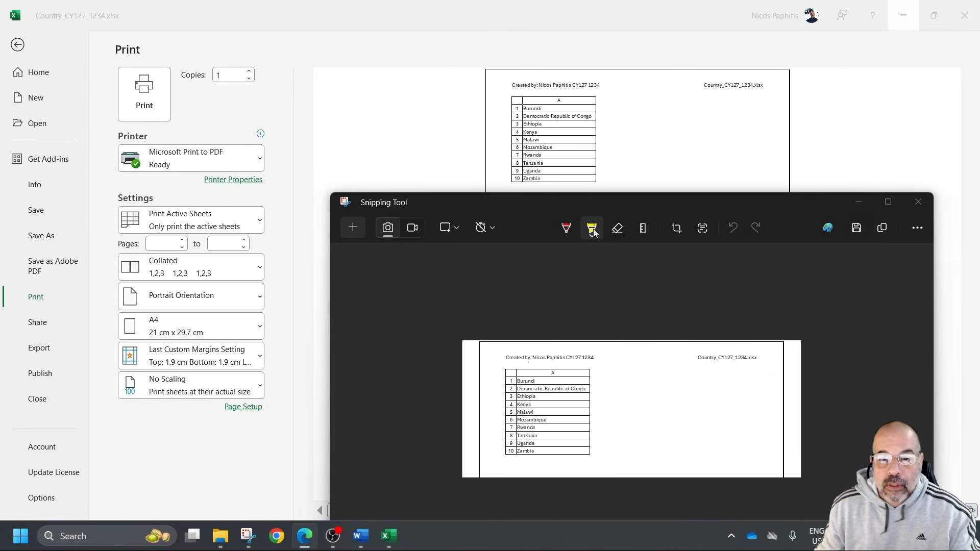
pyautogui.click(858, 202)
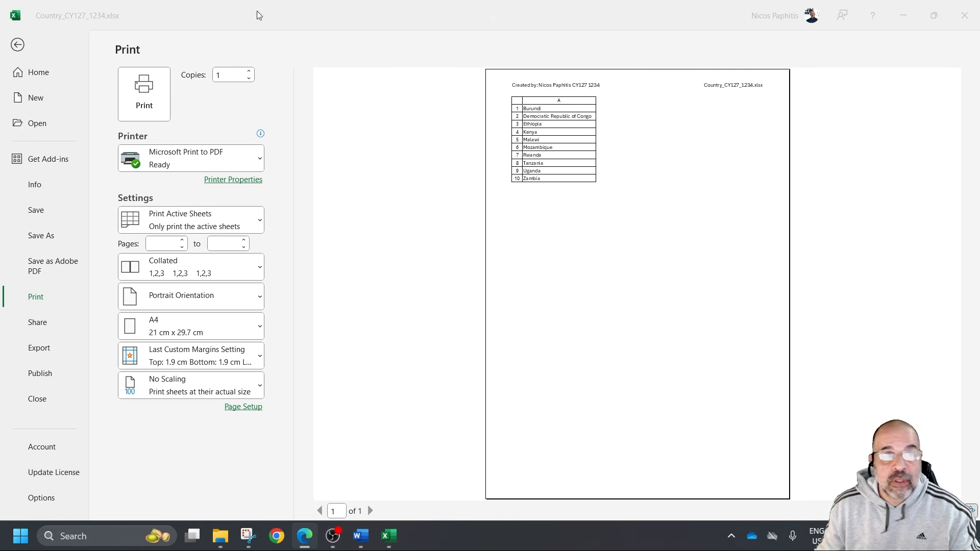
pyautogui.click(18, 48)
pyautogui.click(18, 45)
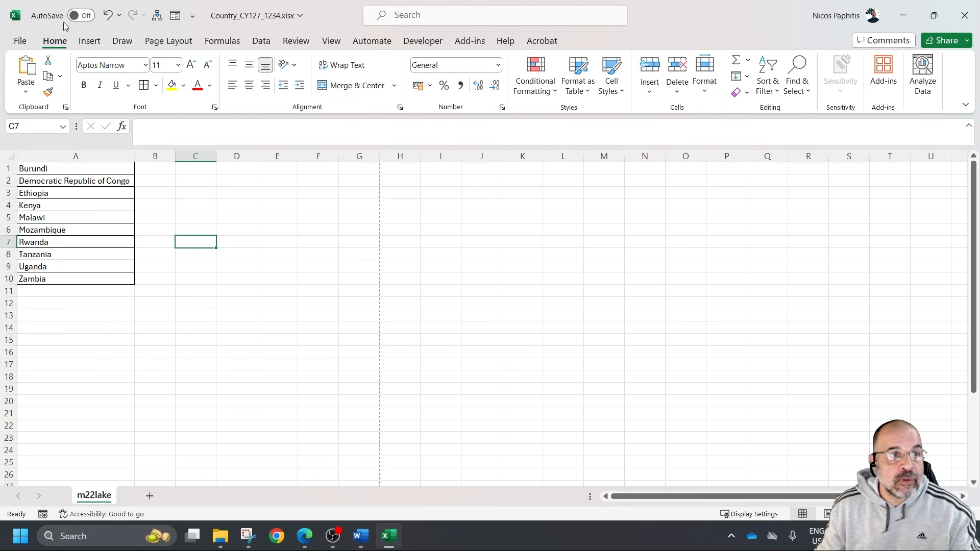
pyautogui.click(18, 42)
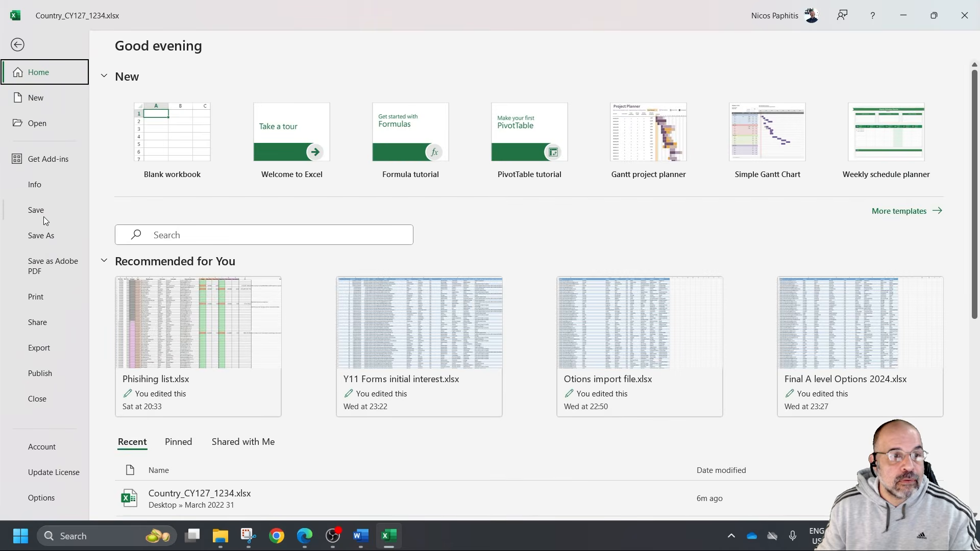
pyautogui.click(43, 217)
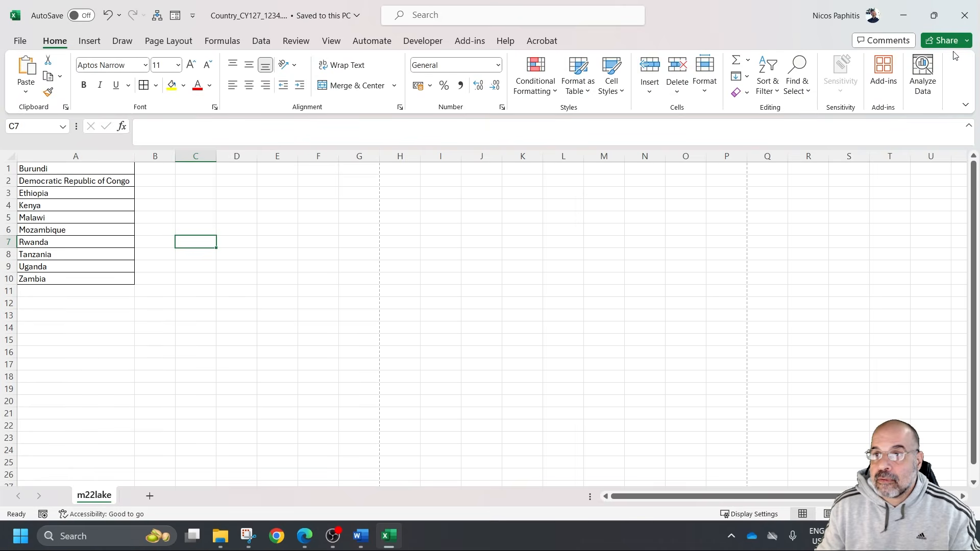
pyautogui.click(964, 15)
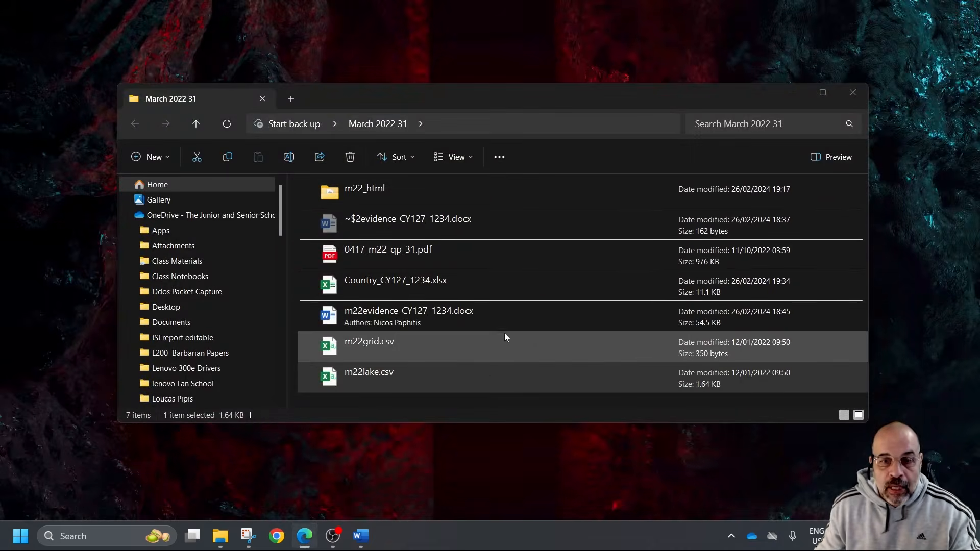
pyautogui.rightClick(477, 403)
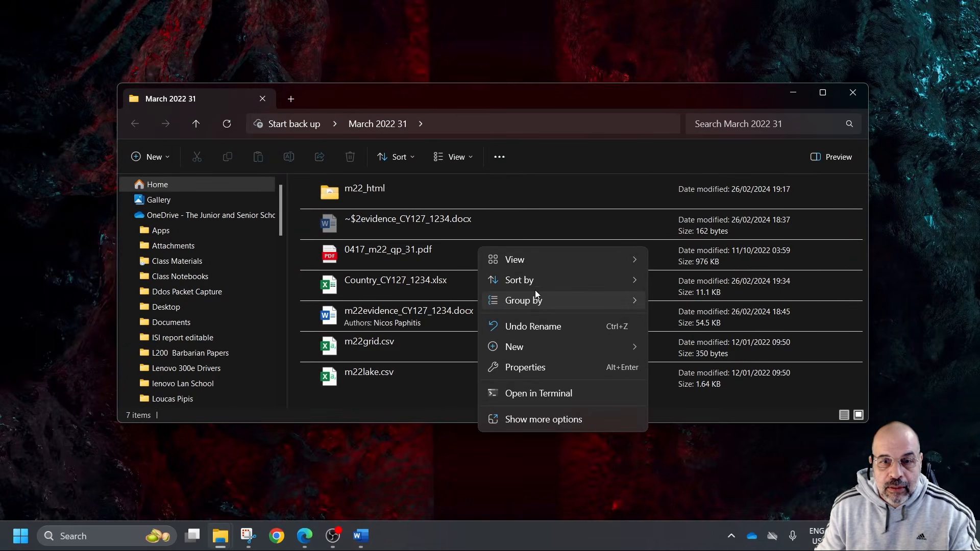
pyautogui.moveTo(735, 84); pyautogui.dragTo(735, 25)
pyautogui.rightClick(455, 351)
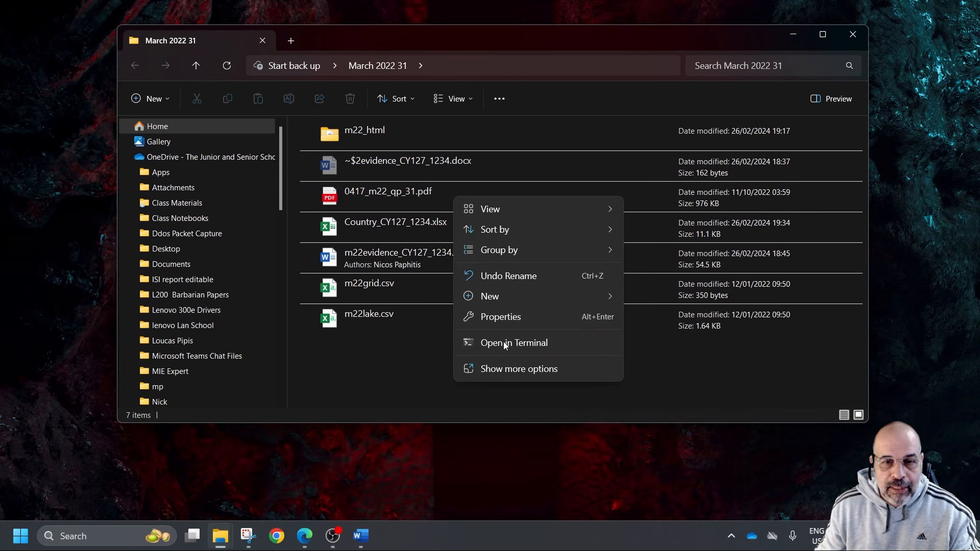
pyautogui.moveTo(507, 295)
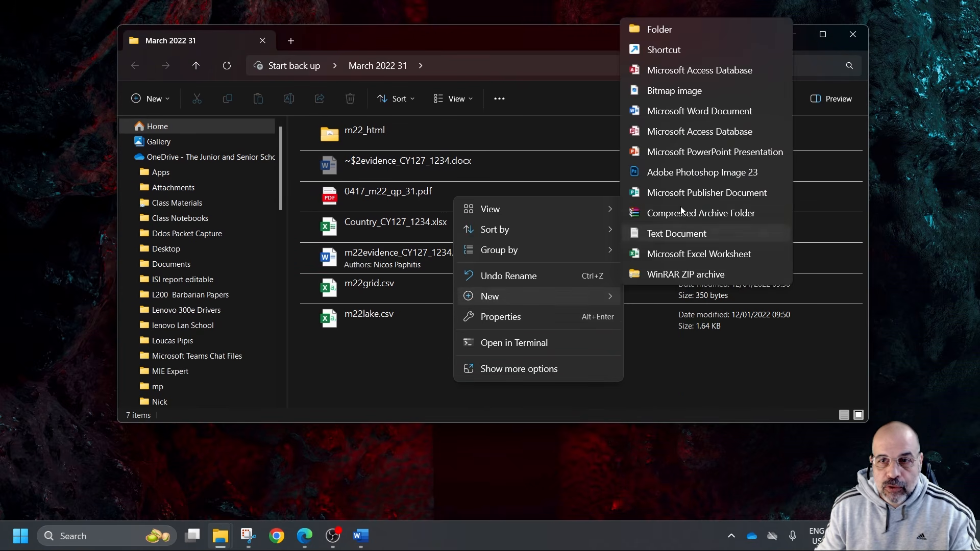
pyautogui.click(658, 255)
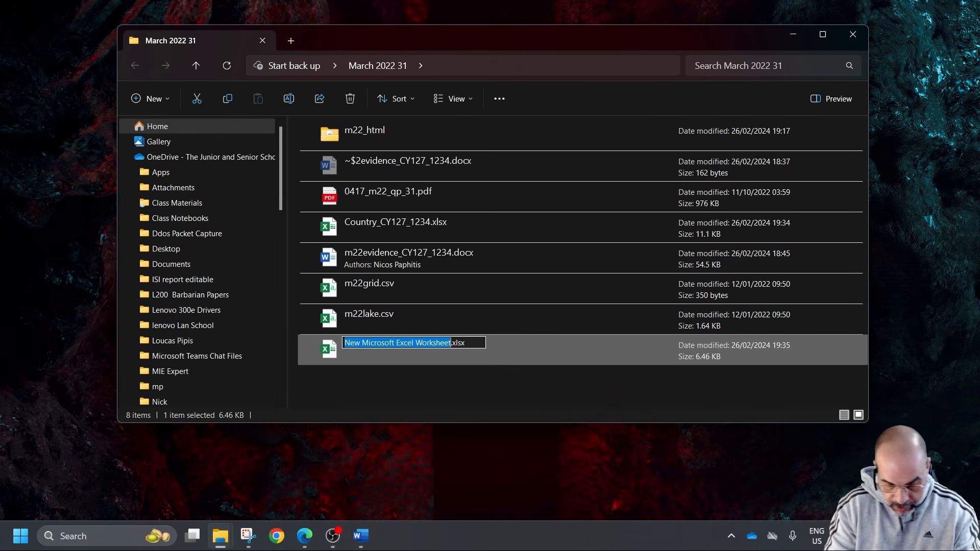
pyautogui.write('Finder')
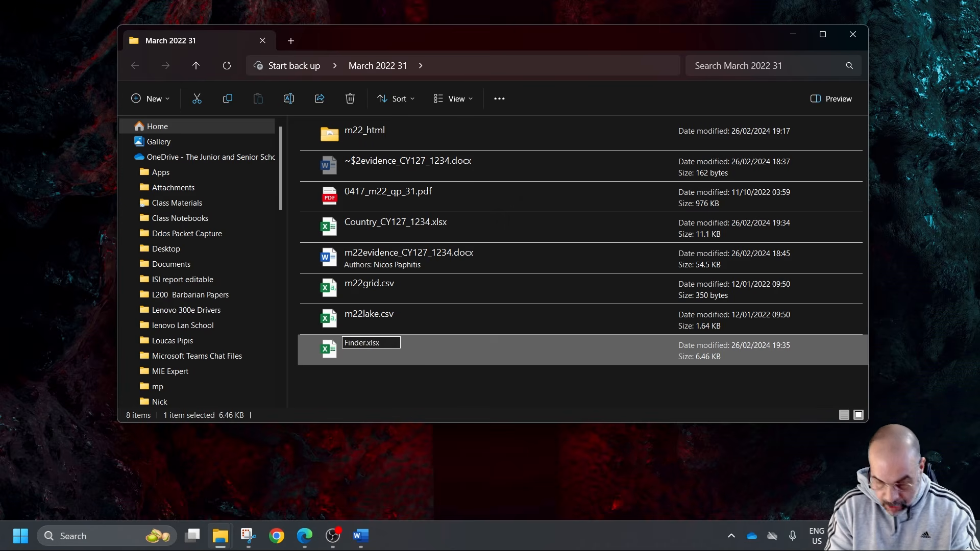
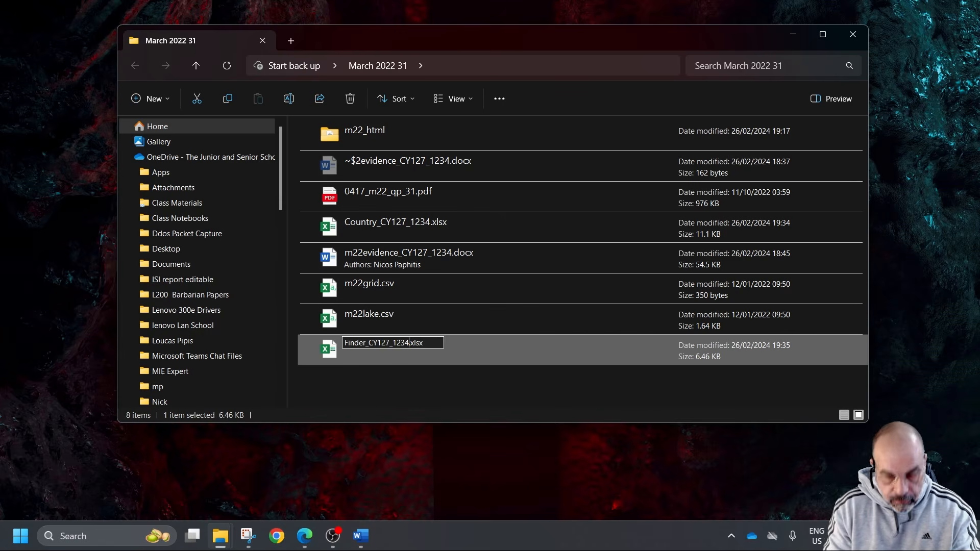
pyautogui.press('Return')
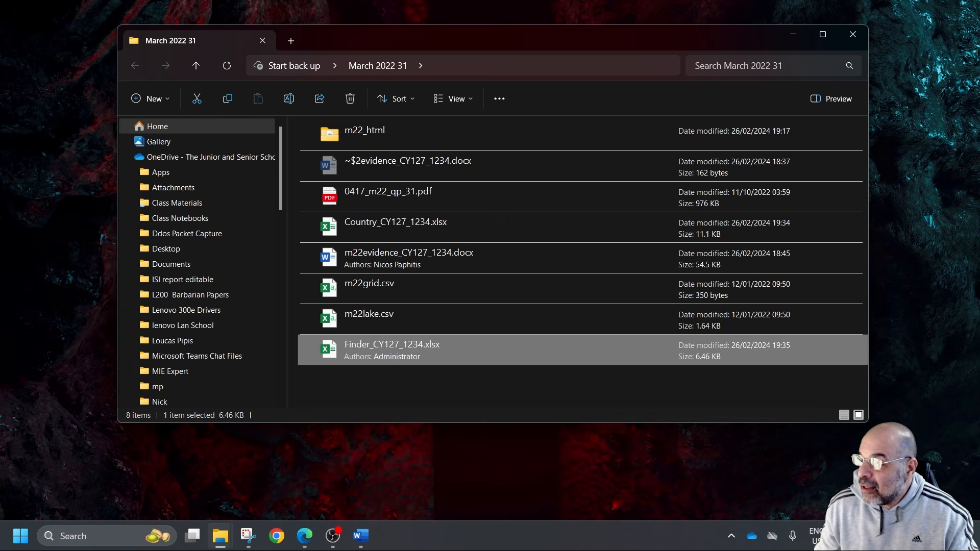
pyautogui.doubleClick(429, 347)
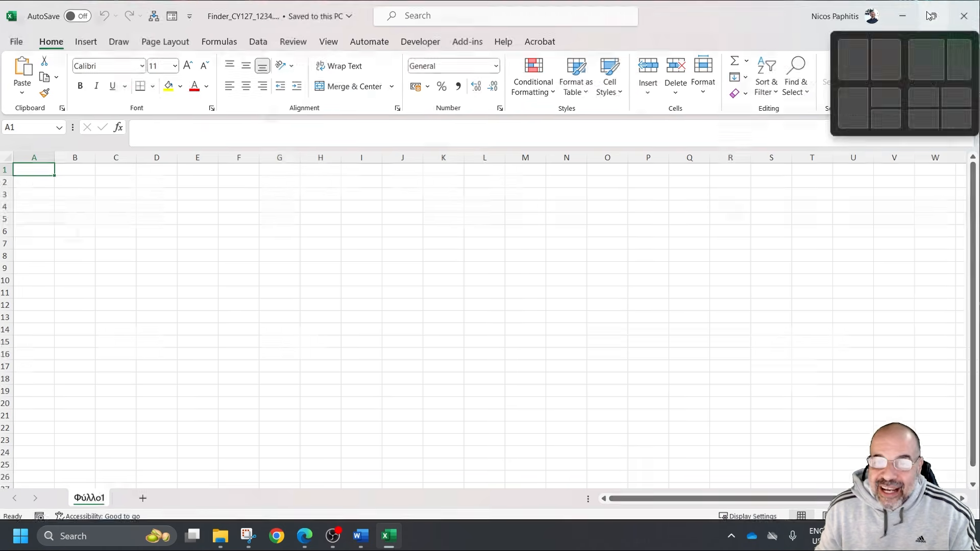
pyautogui.click(937, 12)
pyautogui.moveTo(598, 85); pyautogui.dragTo(979, 66)
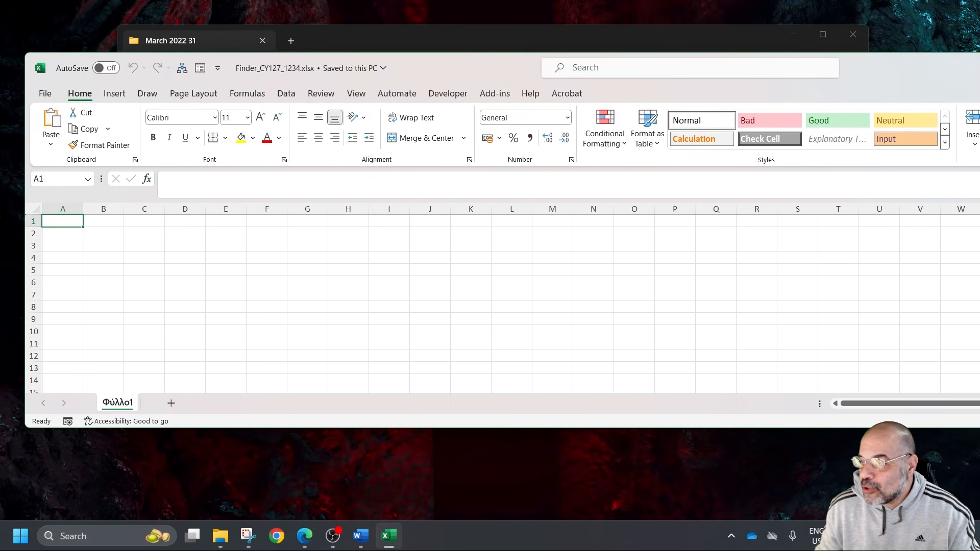
pyautogui.moveTo(842, 427); pyautogui.dragTo(629, 513)
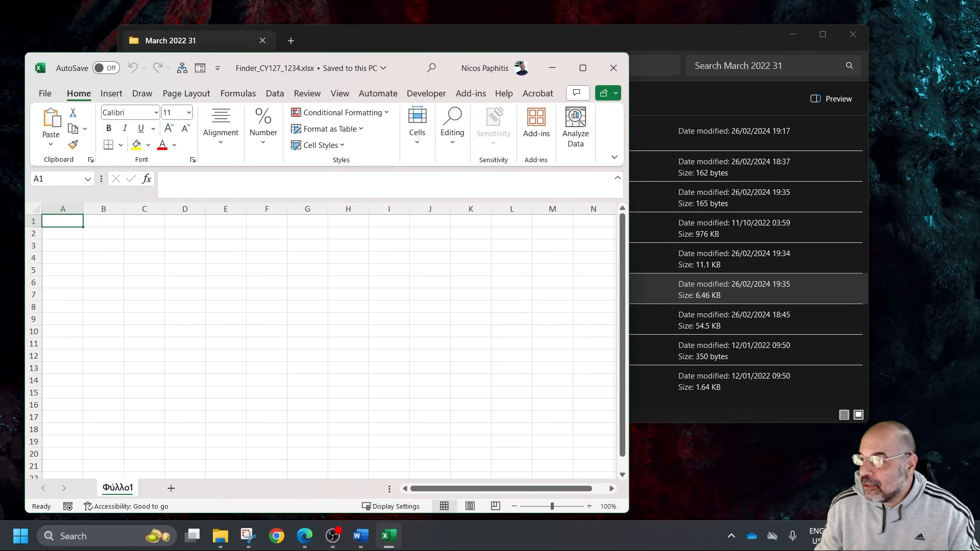
# Switch to Snipping Tool and capture the Lake finder by country layout as a new snip
pyautogui.click(248, 537)
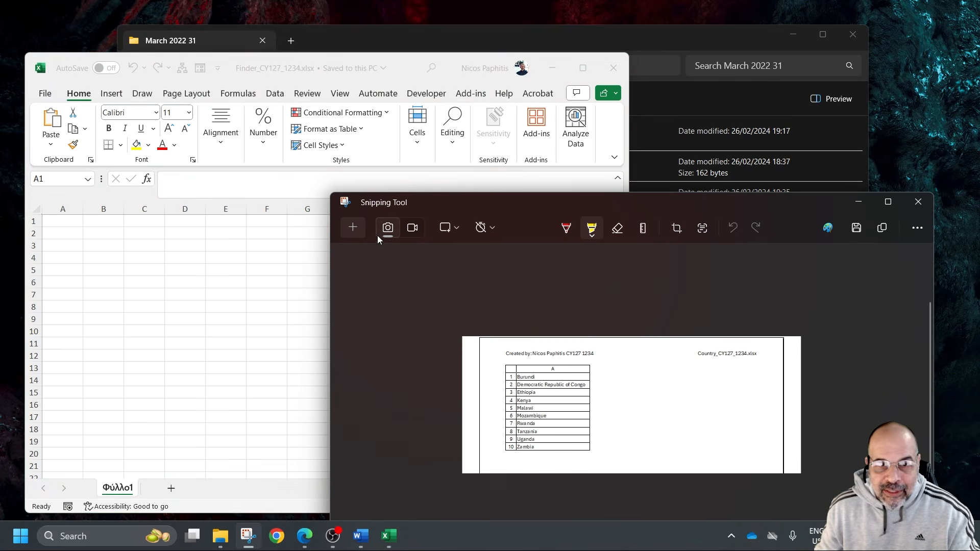
pyautogui.click(360, 229)
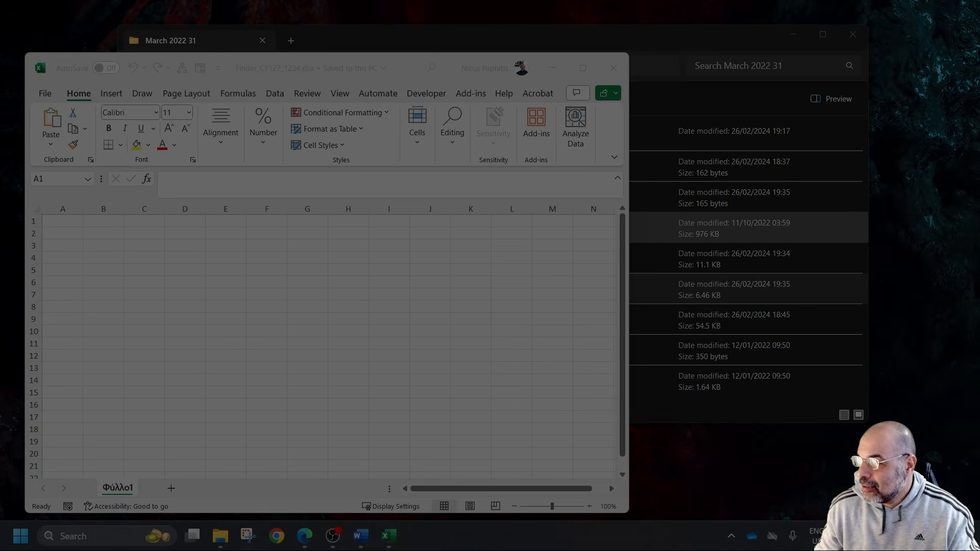
pyautogui.press('Escape')
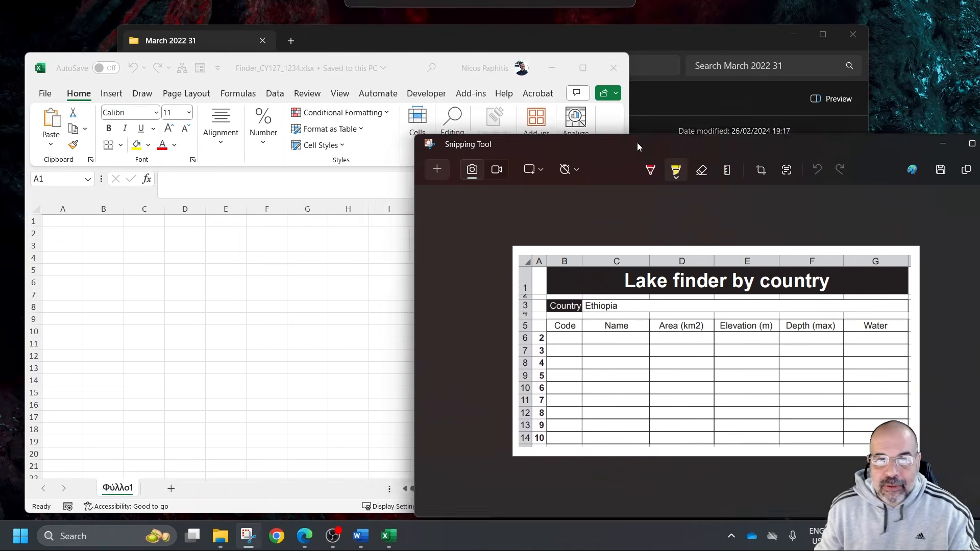
# Resize and arrange the Lake finder snip and the Finder workbook side by side, with the whole layout readable
pyautogui.moveTo(633, 154); pyautogui.dragTo(616, 79)
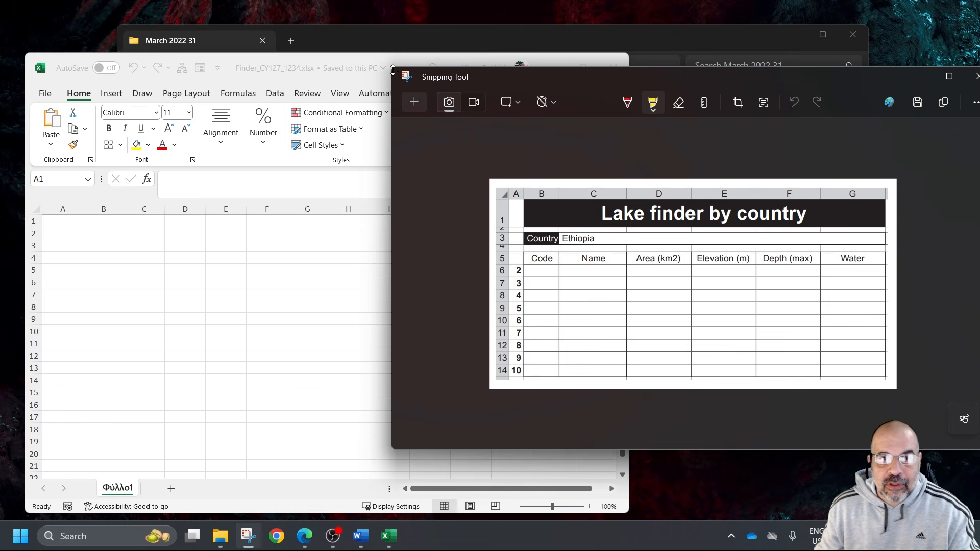
pyautogui.moveTo(388, 69); pyautogui.dragTo(676, 107)
pyautogui.moveTo(763, 110); pyautogui.dragTo(711, 33)
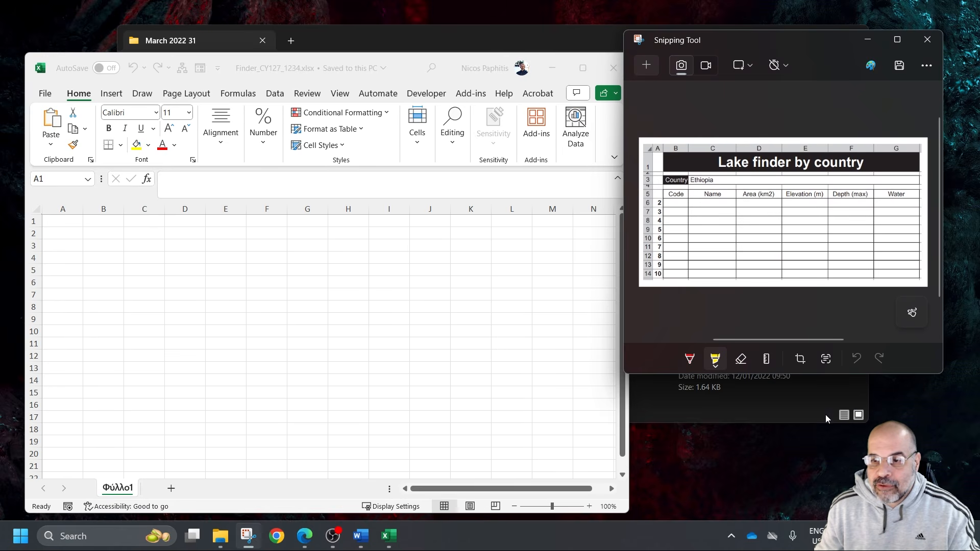
pyautogui.moveTo(833, 376); pyautogui.dragTo(837, 478)
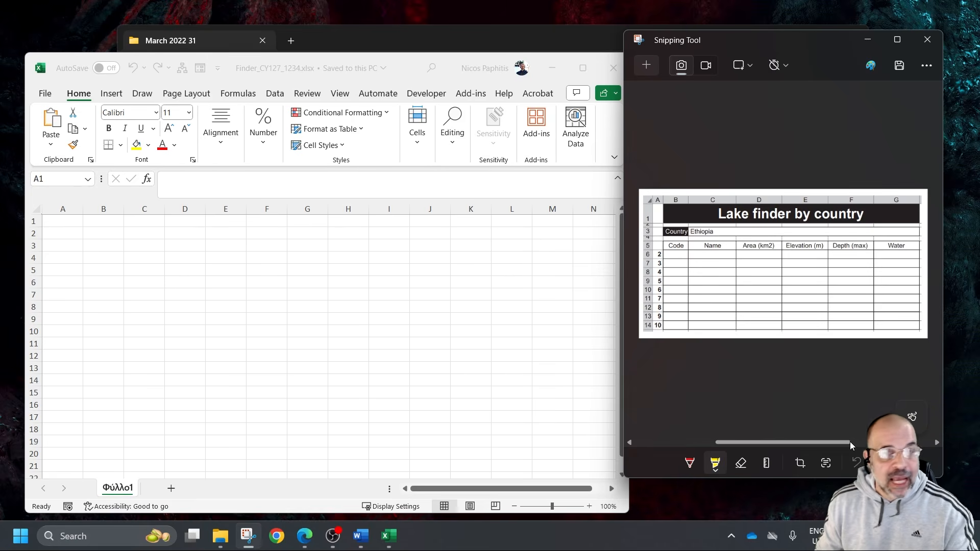
pyautogui.scroll(1, 850, 442)
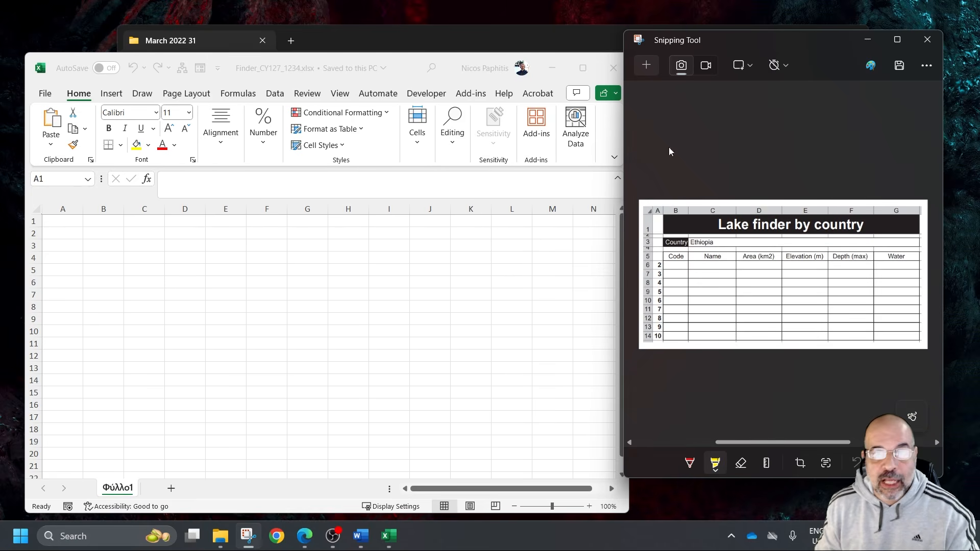
pyautogui.moveTo(402, 64); pyautogui.dragTo(396, 32)
pyautogui.moveTo(340, 477); pyautogui.dragTo(341, 503)
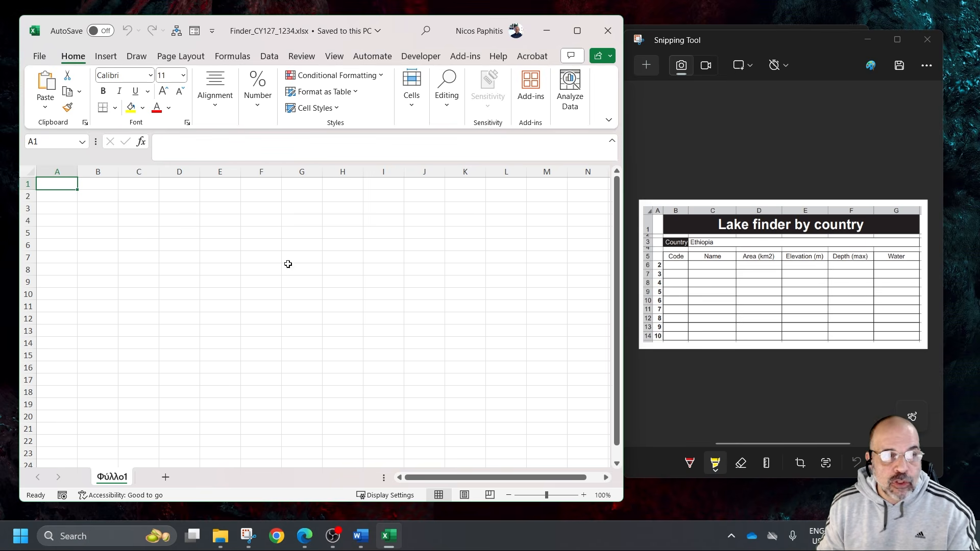
# Merge and center cells B1:G1 for the Lake finder title
pyautogui.moveTo(114, 190); pyautogui.dragTo(298, 184)
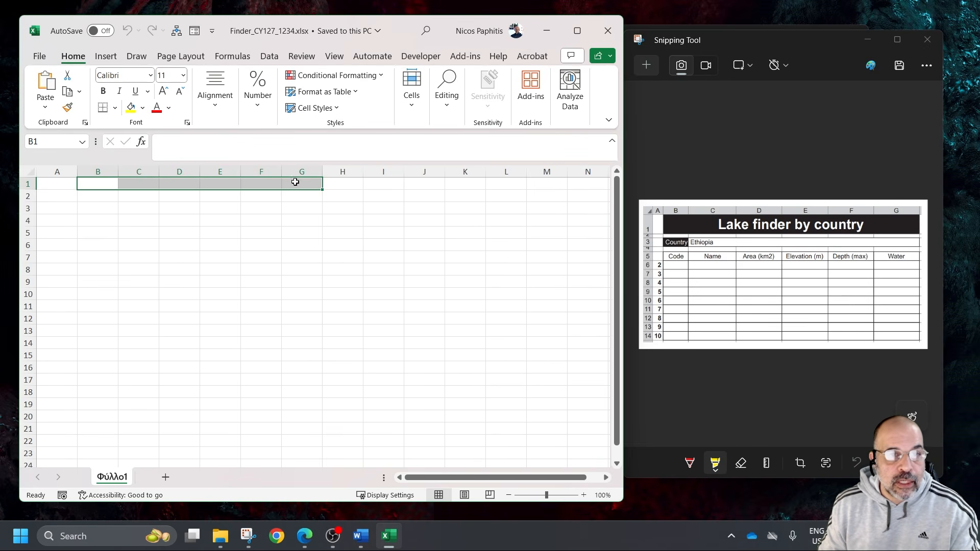
pyautogui.rightClick(292, 184)
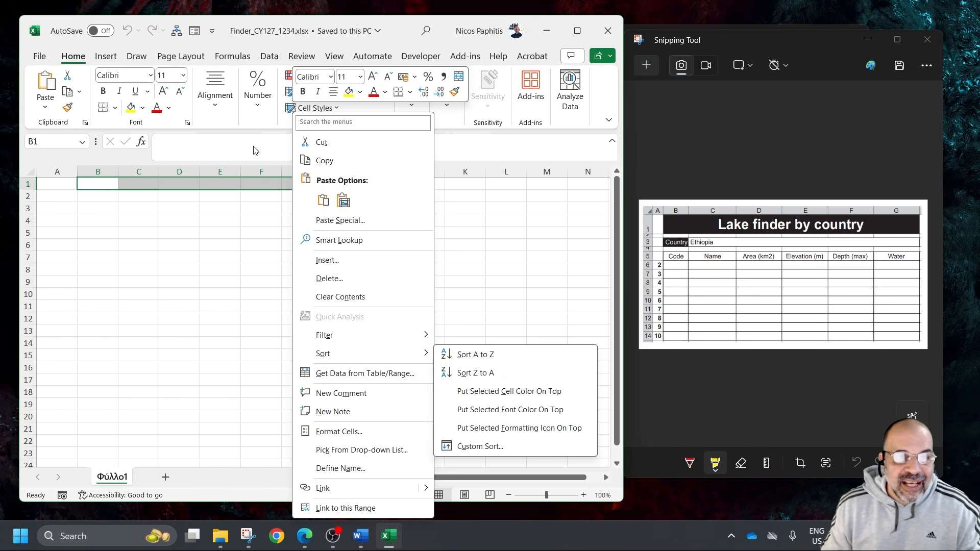
pyautogui.click(397, 27)
pyautogui.moveTo(624, 79); pyautogui.dragTo(795, 79)
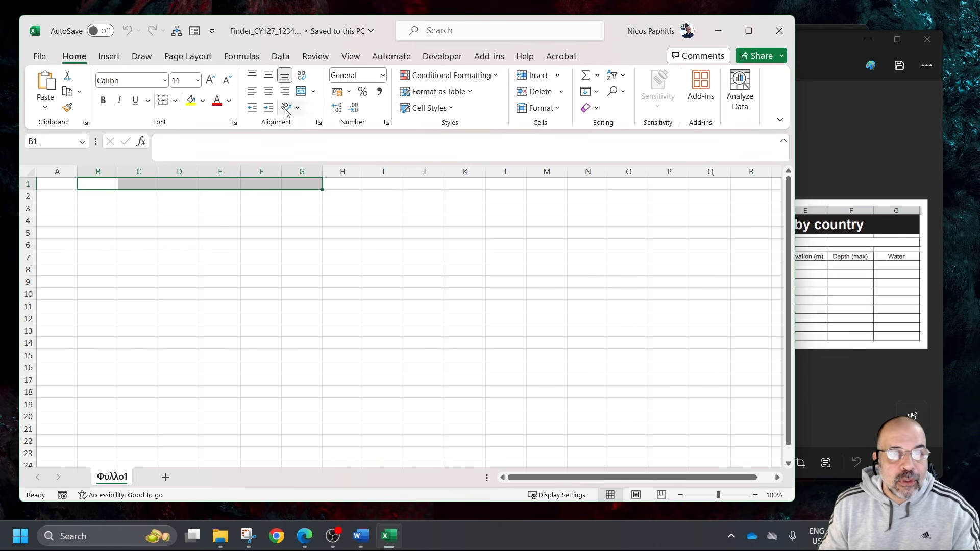
pyautogui.click(302, 92)
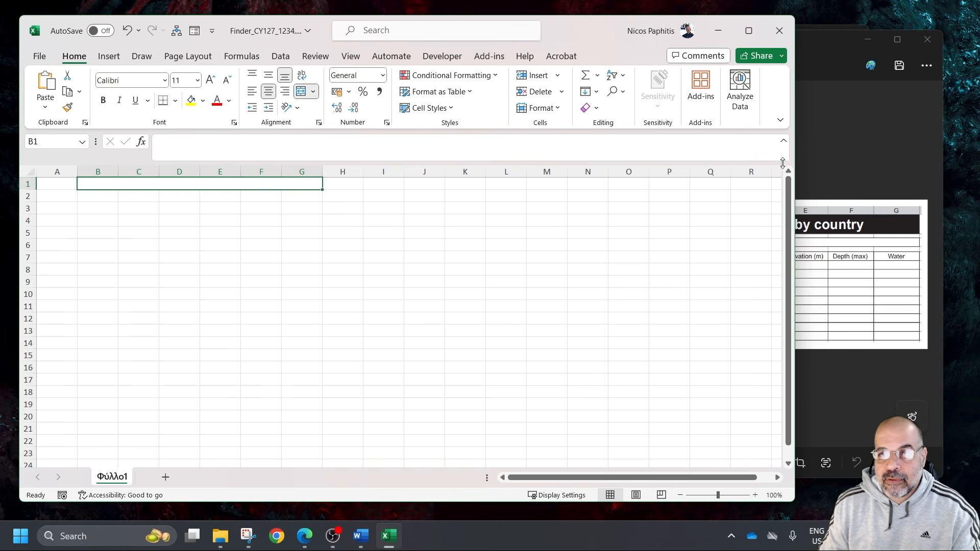
# Compare the sheet with the reference layout and increase row 1 to about three times the standard row height
pyautogui.moveTo(795, 161); pyautogui.dragTo(738, 163)
pyautogui.click(795, 35)
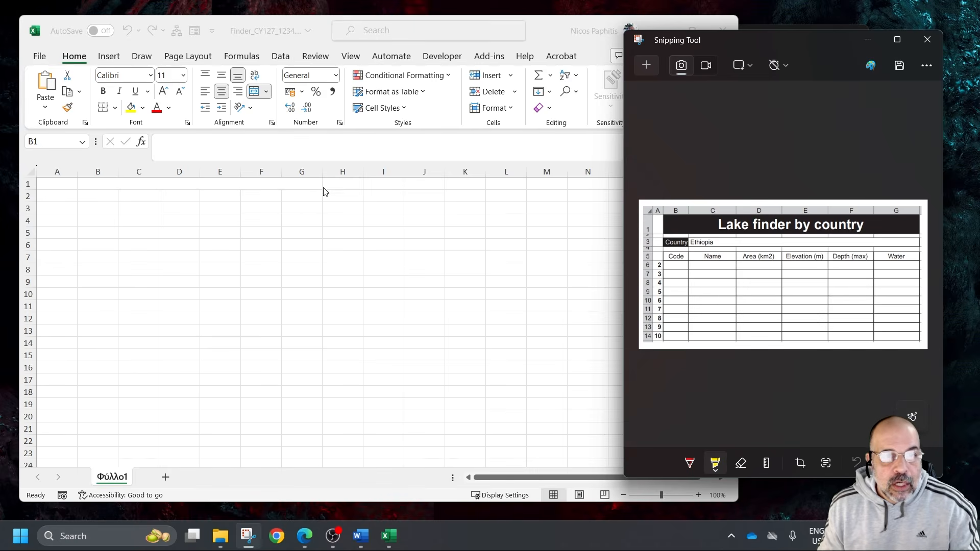
pyautogui.click(304, 184)
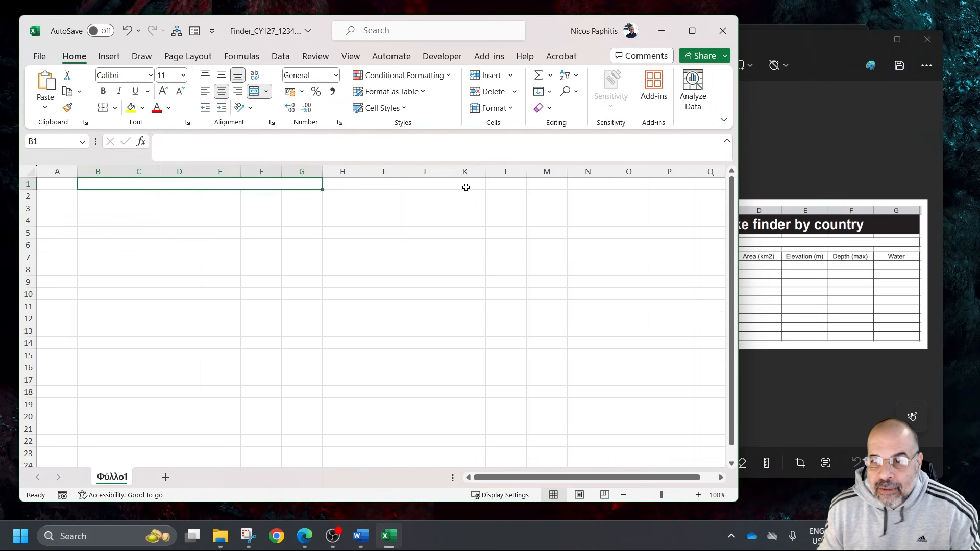
pyautogui.click(838, 143)
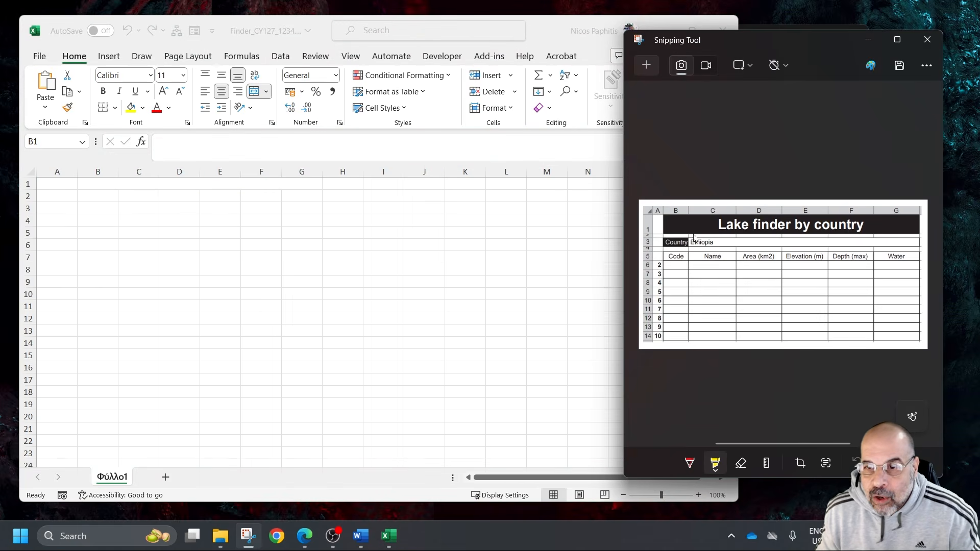
pyautogui.click(36, 192)
pyautogui.moveTo(28, 190); pyautogui.dragTo(40, 205)
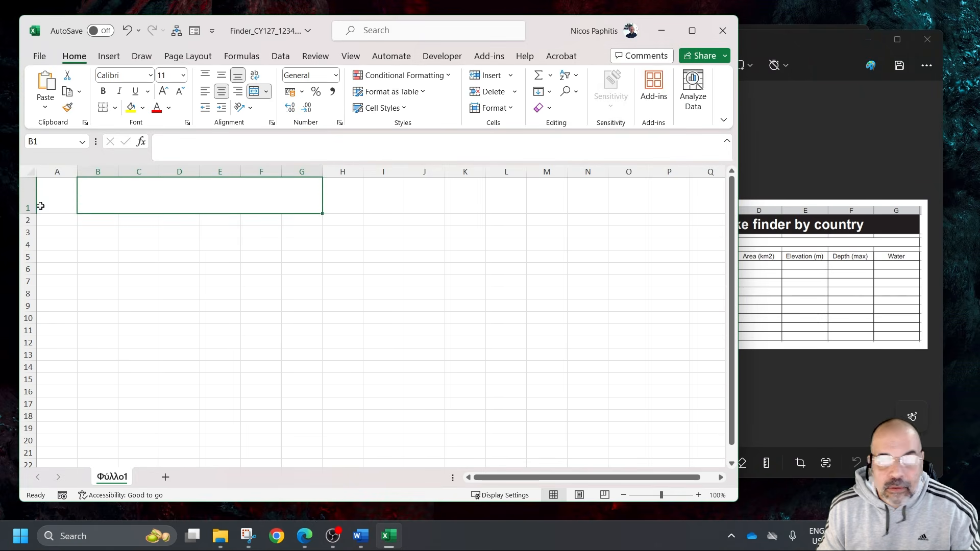
# Move the reference snip clear of the workbook and enter "Lake finder by country" in the merged cell B1
pyautogui.click(795, 38)
pyautogui.moveTo(794, 38); pyautogui.dragTo(867, 50)
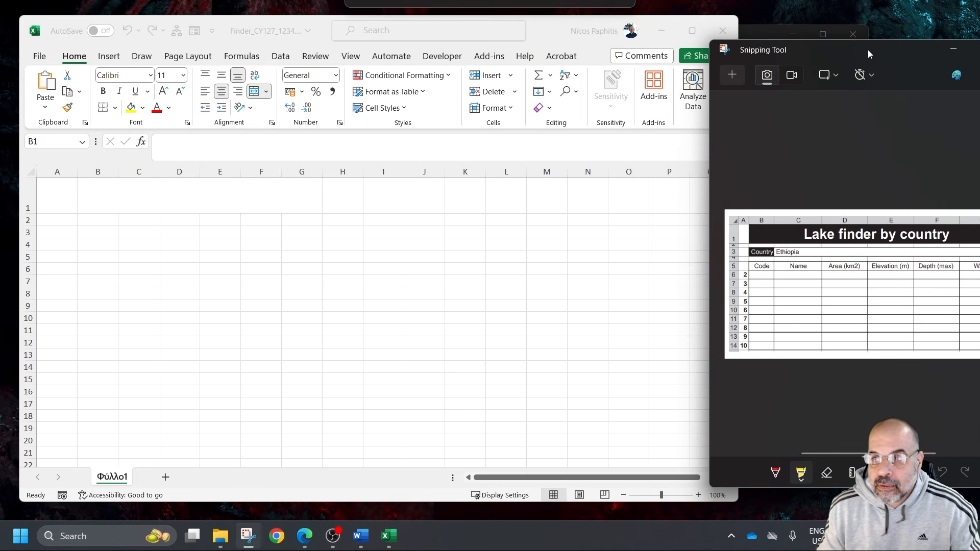
pyautogui.click(213, 191)
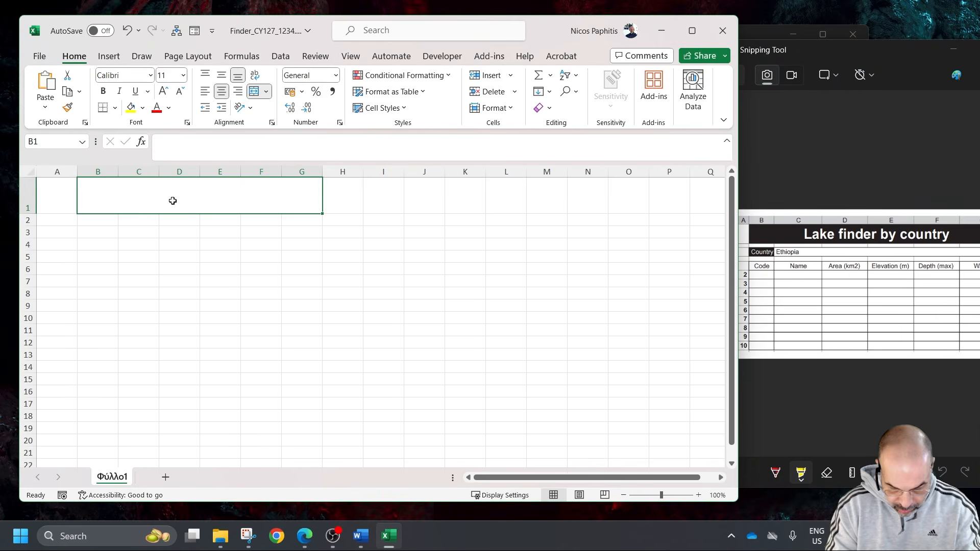
pyautogui.write('Las')
pyautogui.press('BackSpace')
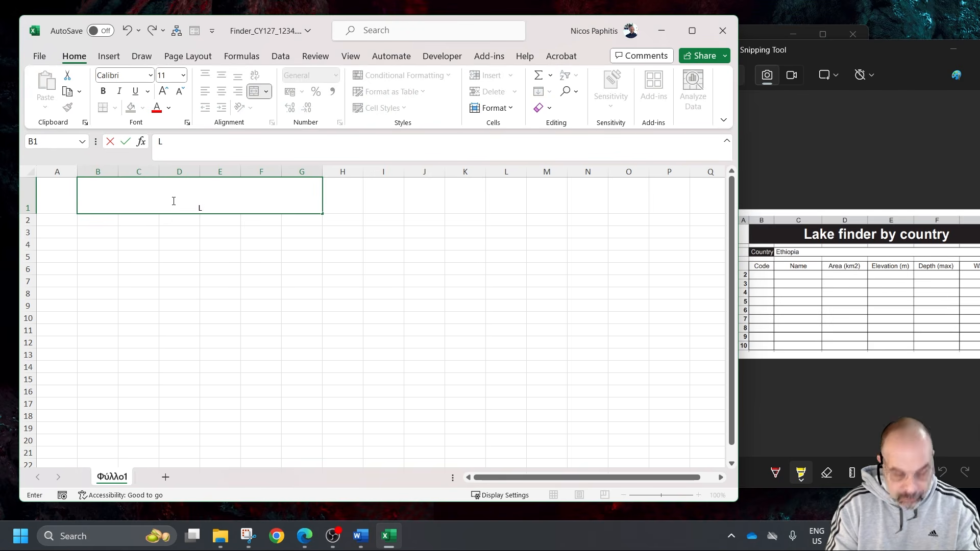
pyautogui.write('ake finder by country')
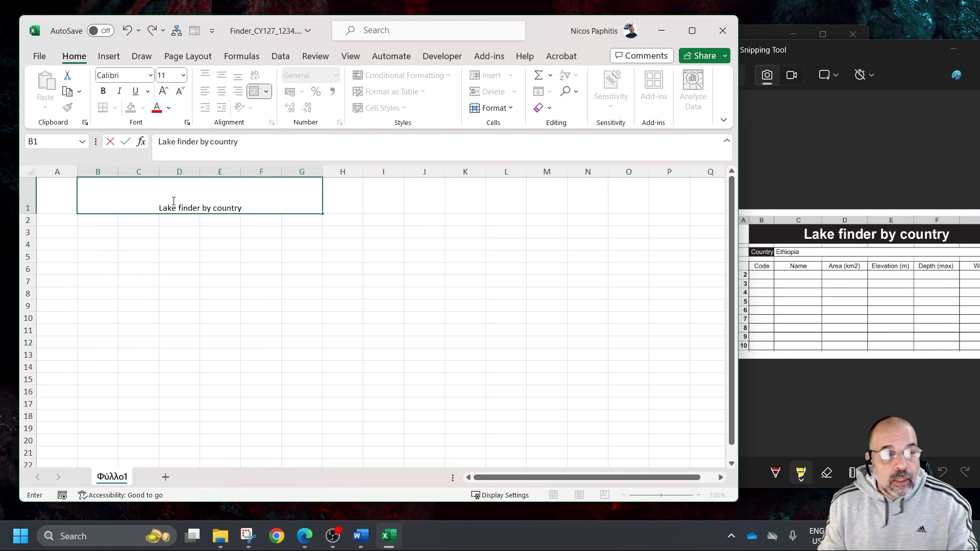
pyautogui.click(175, 241)
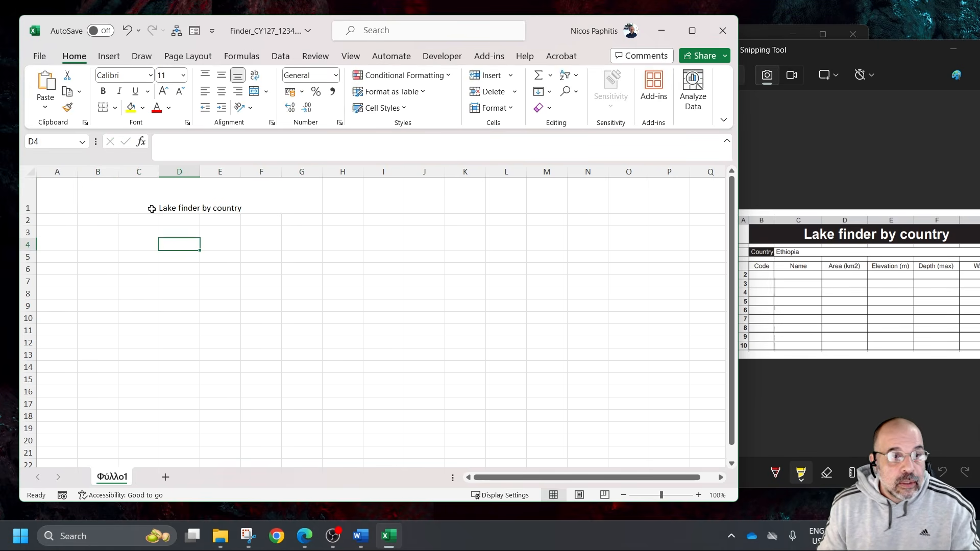
# Give the merged title cell B1 a black fill and white text
pyautogui.click(145, 186)
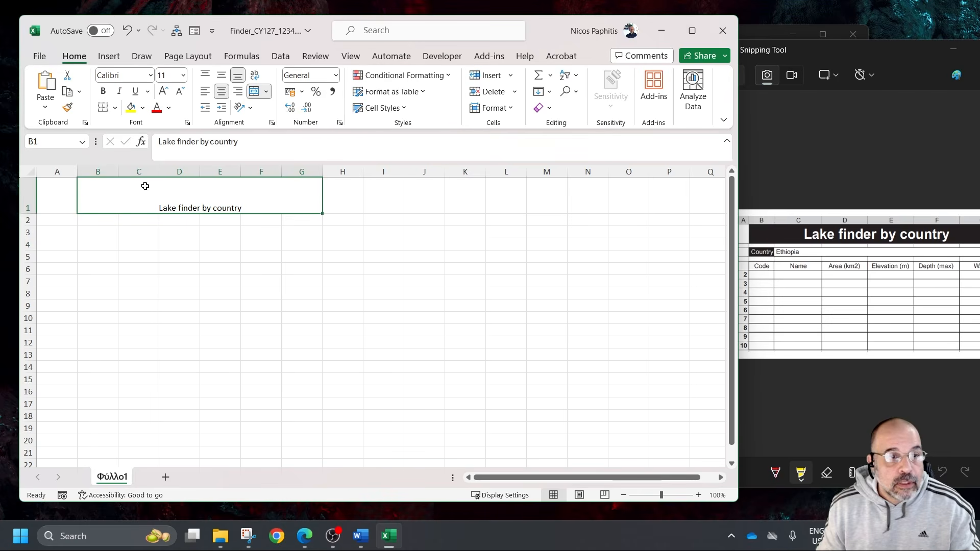
pyautogui.click(142, 108)
pyautogui.click(140, 140)
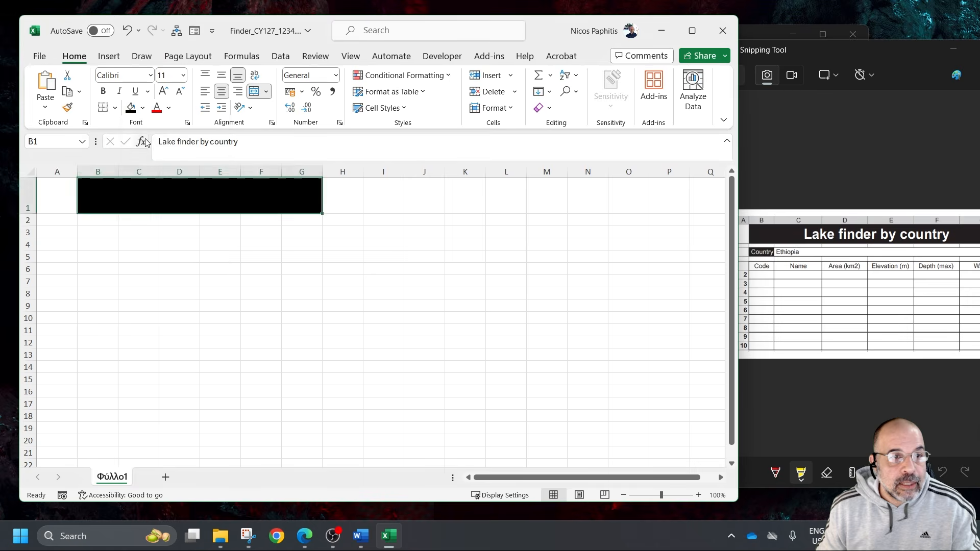
pyautogui.click(168, 108)
pyautogui.click(155, 157)
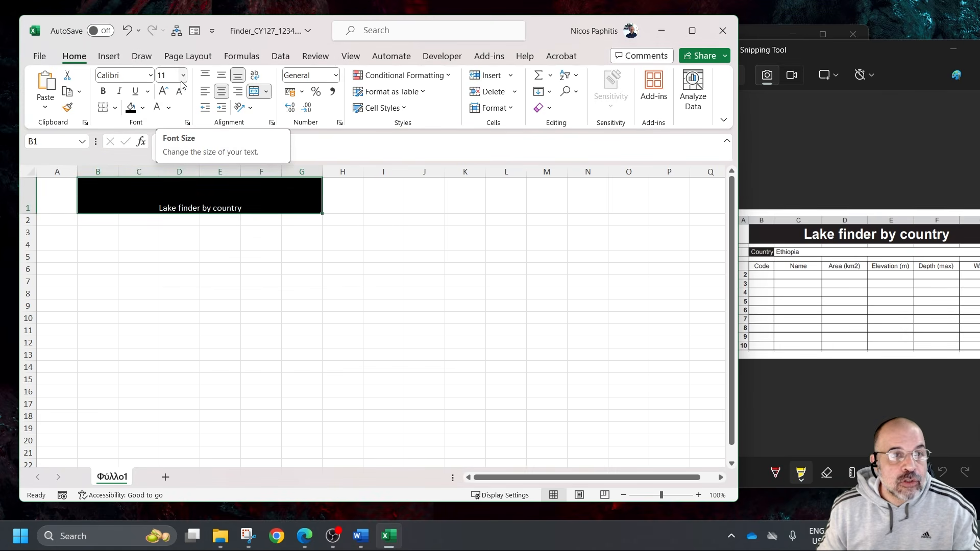
# Format the title in B1 as 24-point bold text, vertically centred in the cell
pyautogui.click(164, 94)
pyautogui.click(164, 94)
pyautogui.click(163, 94)
pyautogui.click(164, 95)
pyautogui.click(164, 94)
pyautogui.click(164, 94)
pyautogui.click(164, 94)
pyautogui.click(221, 77)
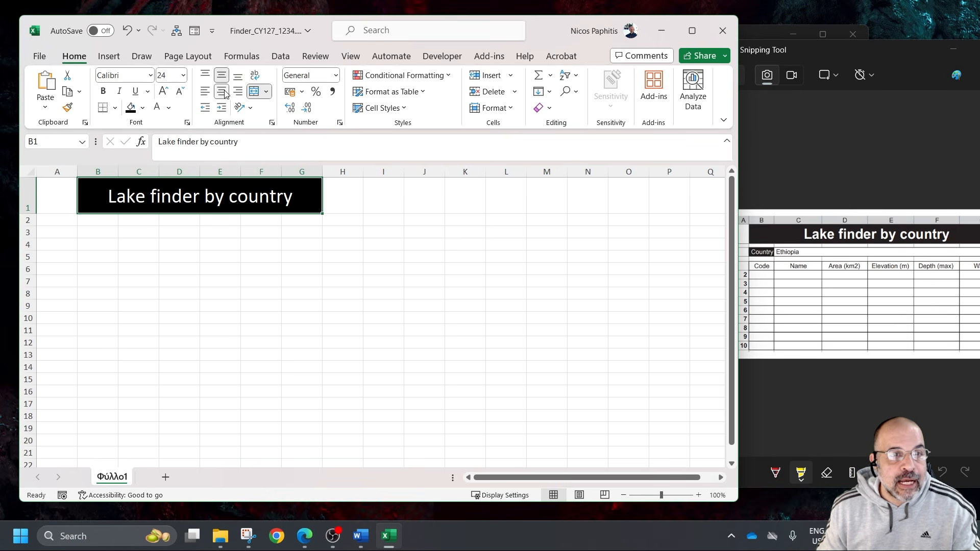
pyautogui.click(104, 92)
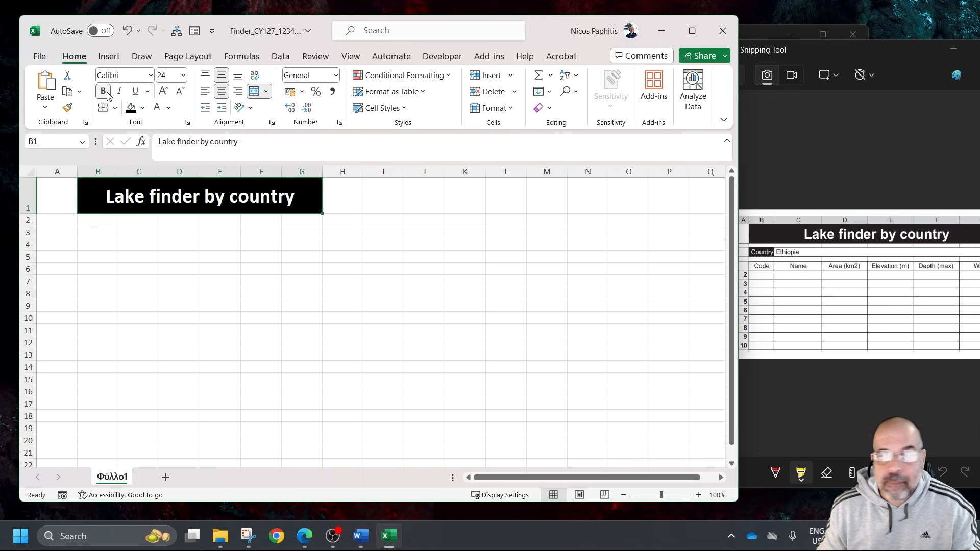
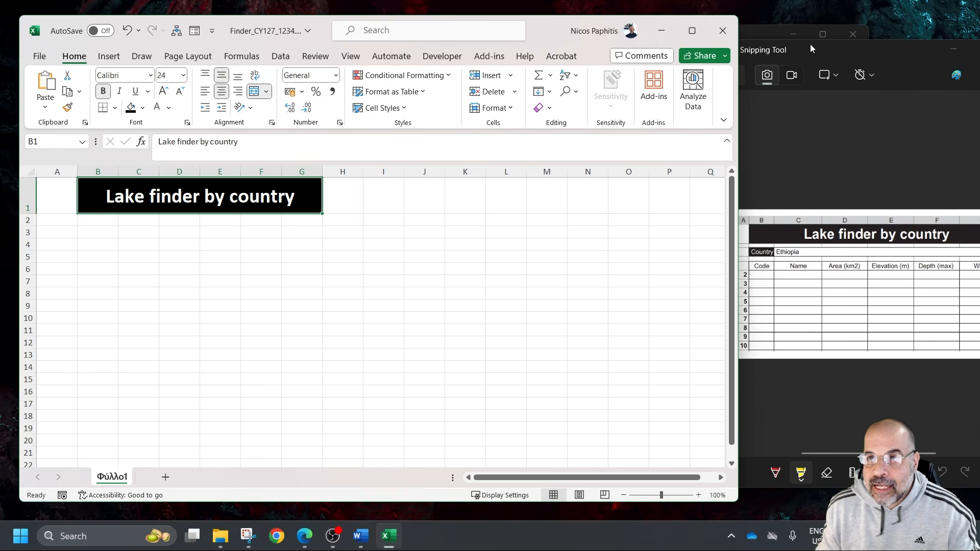
# Move the reference snip aside, shrink row 2 to about half the standard height and enter "Country" in B3
pyautogui.moveTo(810, 44); pyautogui.dragTo(846, 143)
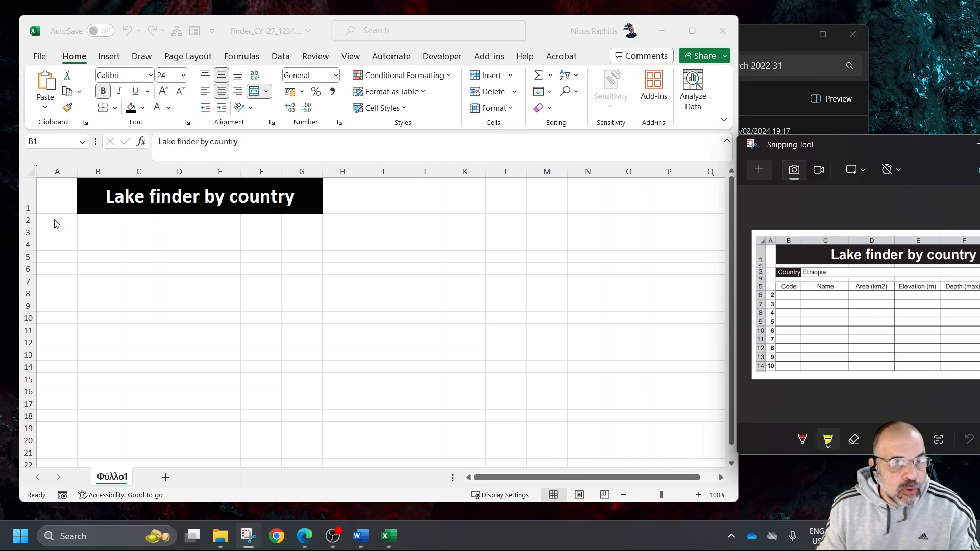
pyautogui.moveTo(33, 226); pyautogui.dragTo(34, 220)
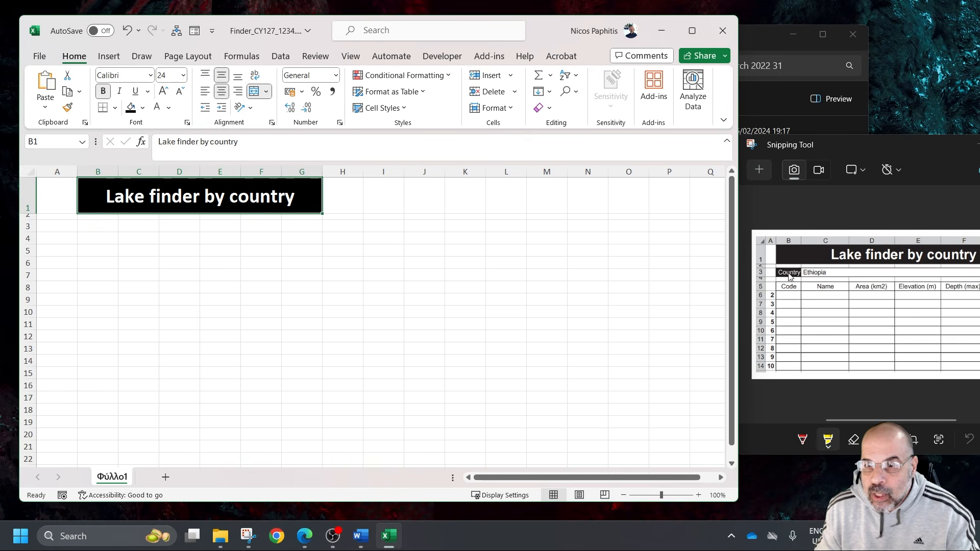
pyautogui.click(96, 228)
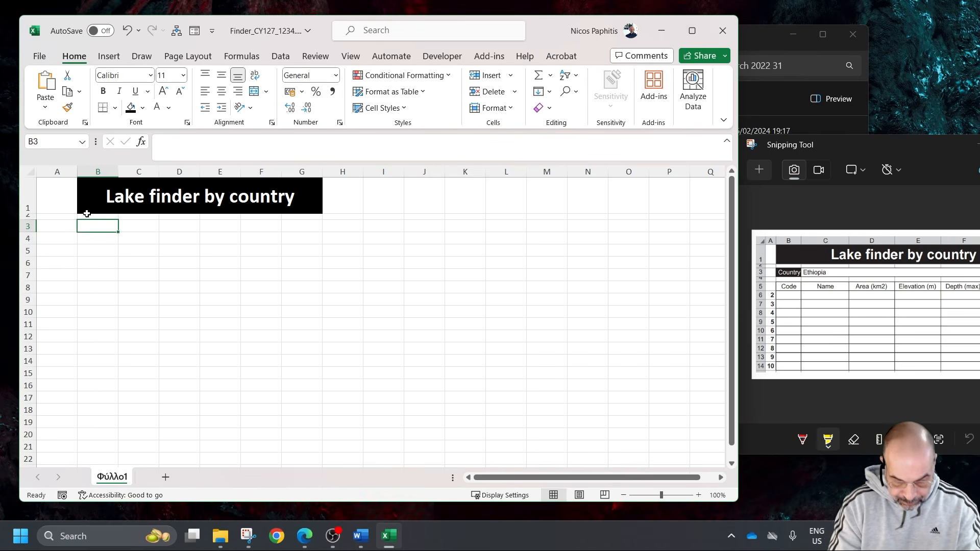
pyautogui.write('Country')
pyautogui.press('Return')
# Format the "Country" label in B3 with a black fill, white text and right alignment
pyautogui.click(99, 225)
pyautogui.click(131, 107)
pyautogui.click(157, 108)
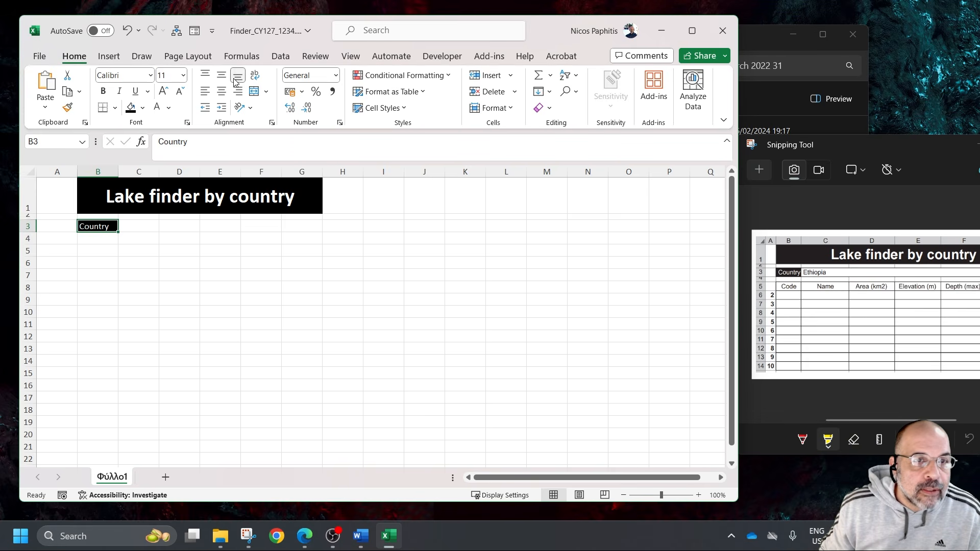
pyautogui.click(238, 94)
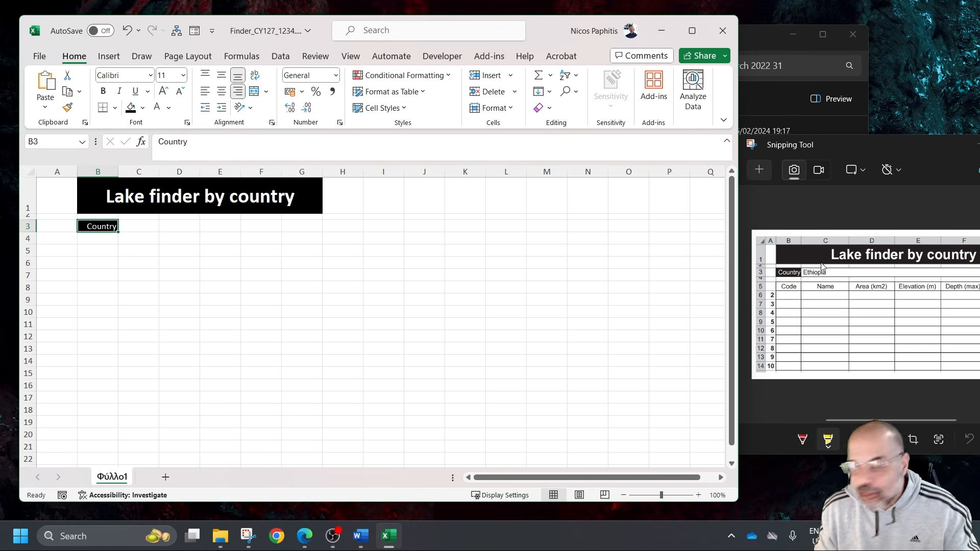
# Merge cells C3 to G3, enter "Ethiopia" in the merged cell and left-align it
pyautogui.moveTo(138, 226); pyautogui.dragTo(284, 225)
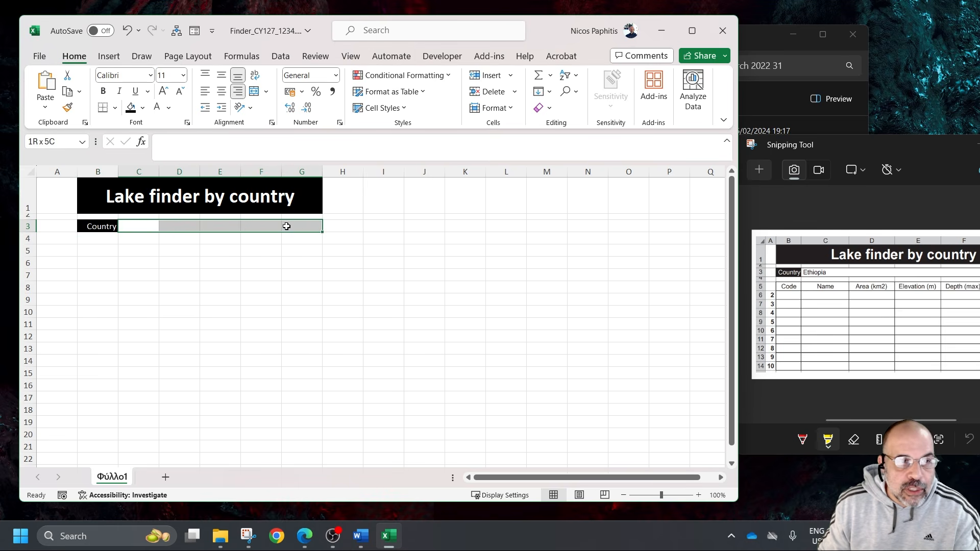
pyautogui.click(254, 91)
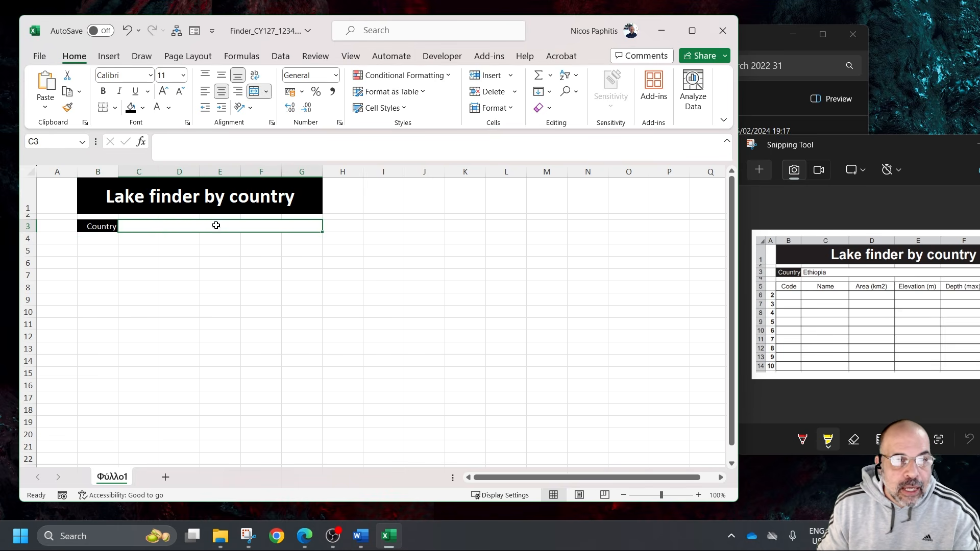
pyautogui.write('Ethiopia')
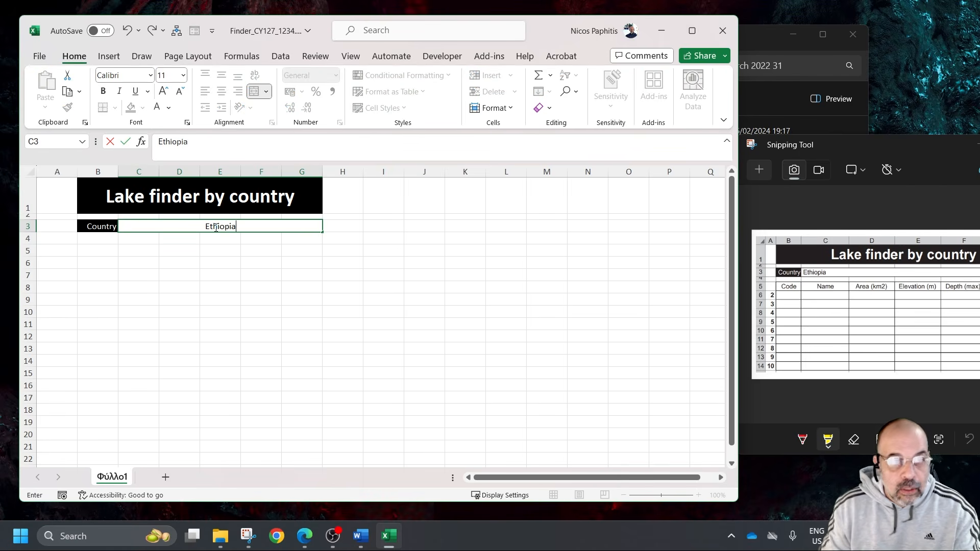
pyautogui.click(215, 274)
pyautogui.click(228, 227)
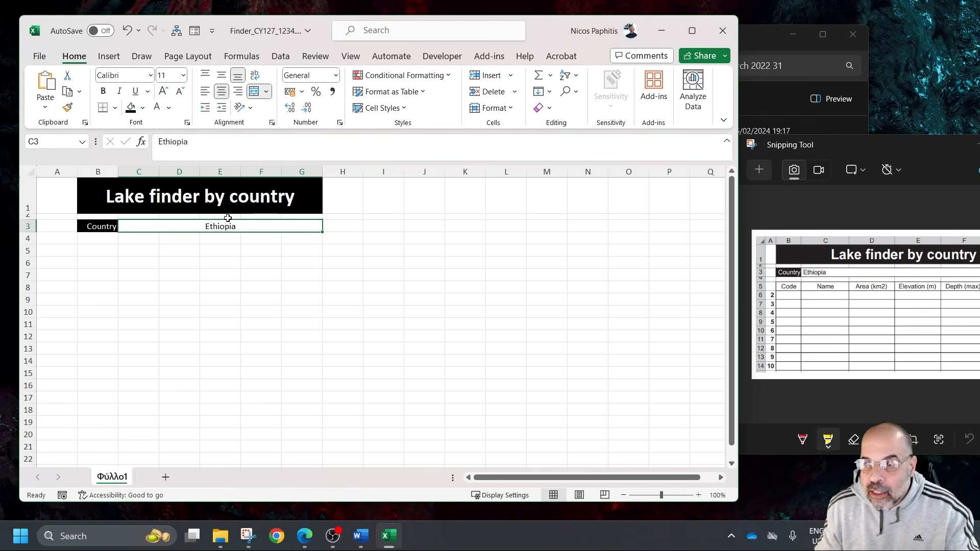
pyautogui.click(205, 91)
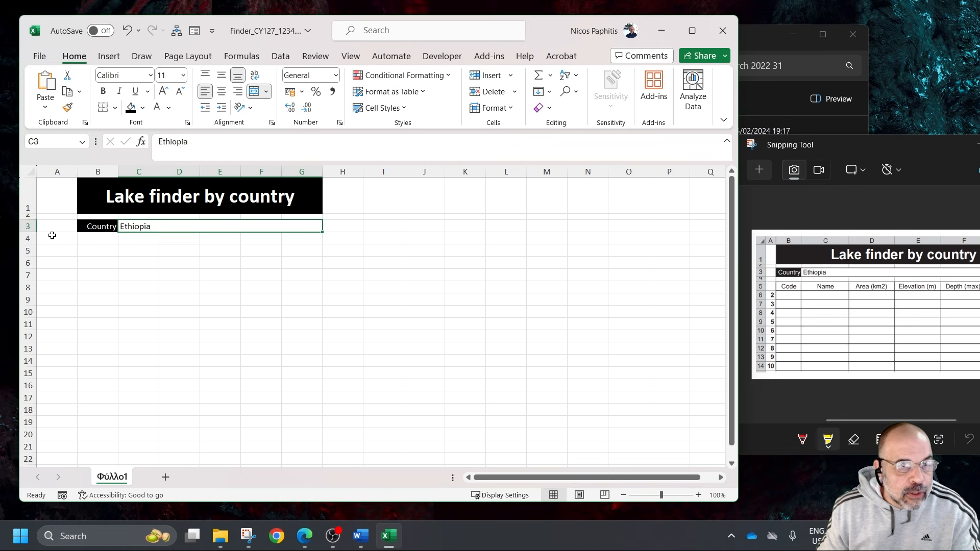
# Shrink row 4 to about half the standard height and enter the heading "Code" in B5
pyautogui.moveTo(29, 245); pyautogui.dragTo(29, 237)
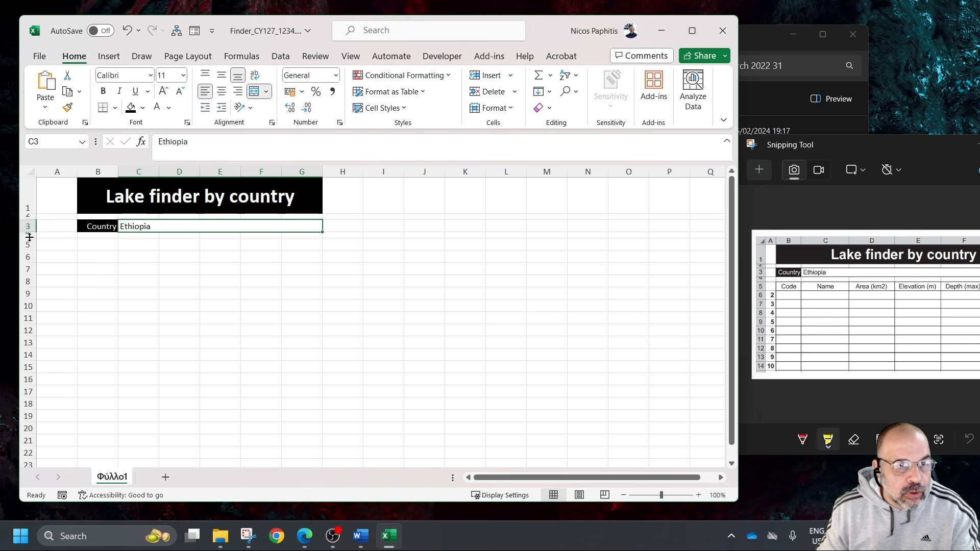
pyautogui.click(107, 245)
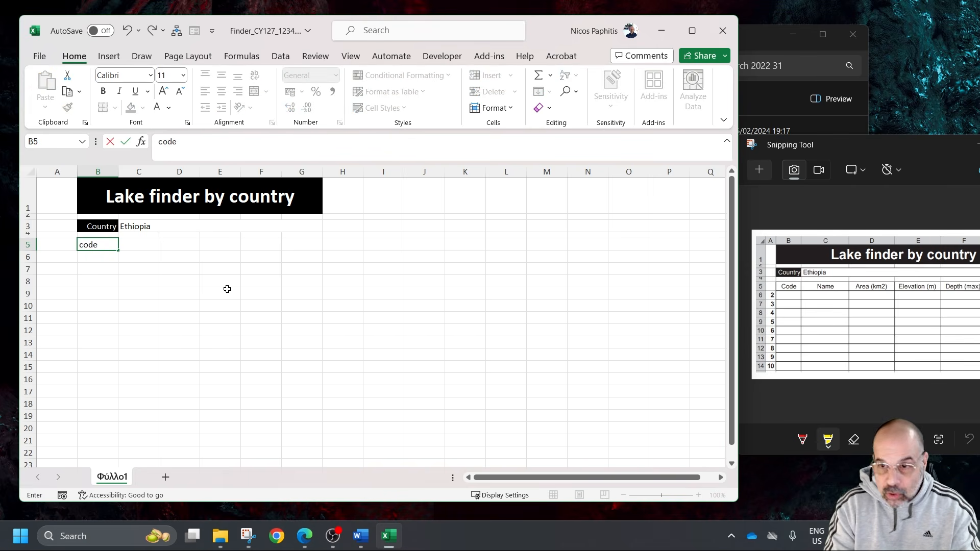
pyautogui.press('BackSpace')
pyautogui.press('BackSpace')
pyautogui.press('BackSpace')
pyautogui.press('BackSpace')
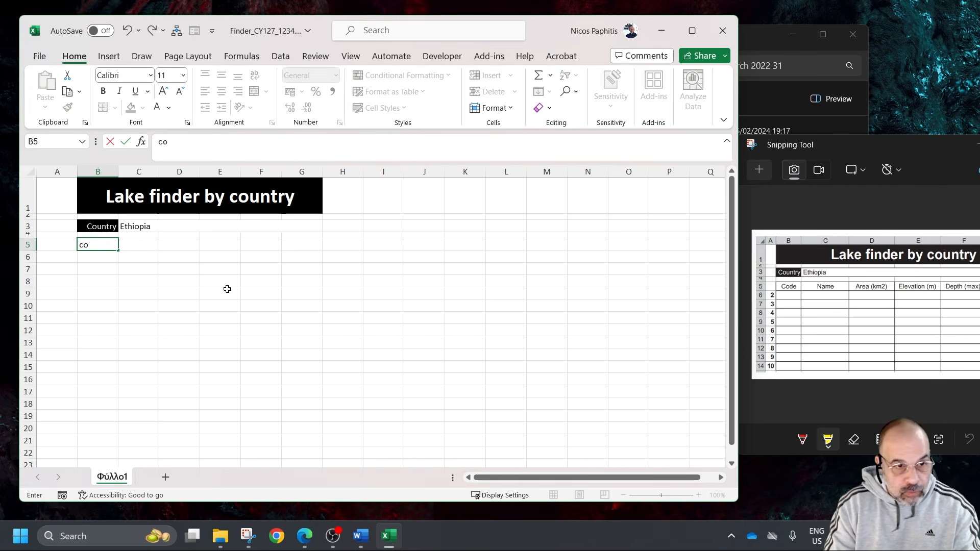
pyautogui.write('Code')
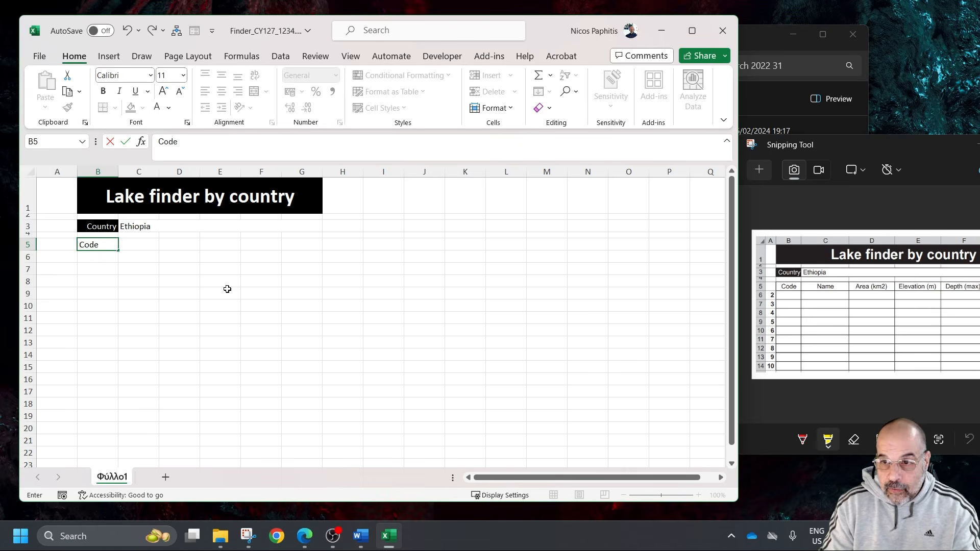
# Enter the headings "Name" in C5 and "Area (km2)" in D5
pyautogui.press('Tab')
pyautogui.write('Name')
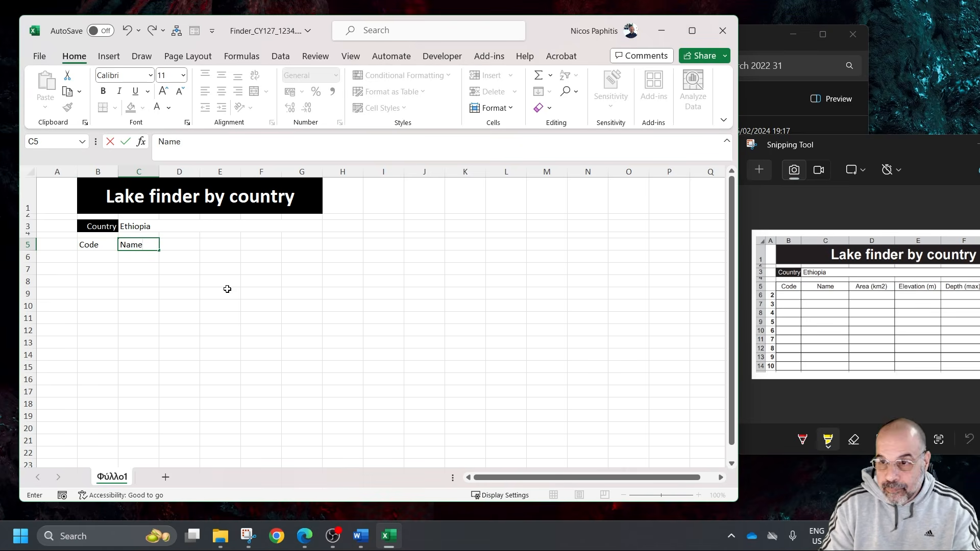
pyautogui.press('Tab')
pyautogui.write('Area')
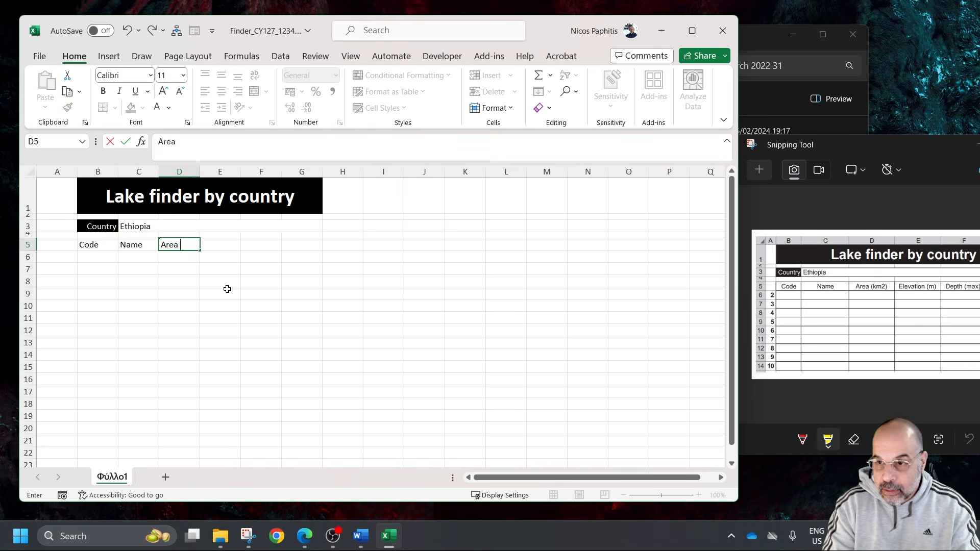
pyautogui.write(' (')
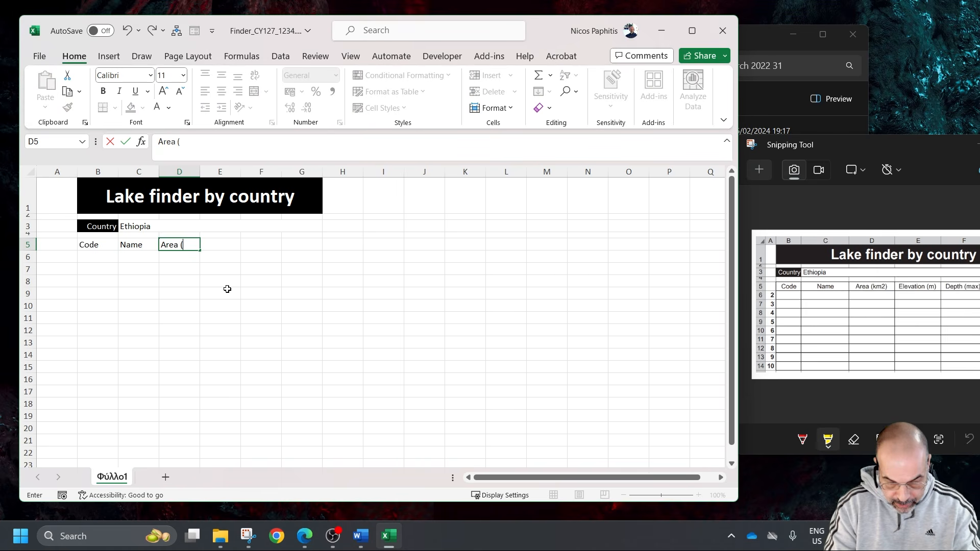
pyautogui.write('km2')
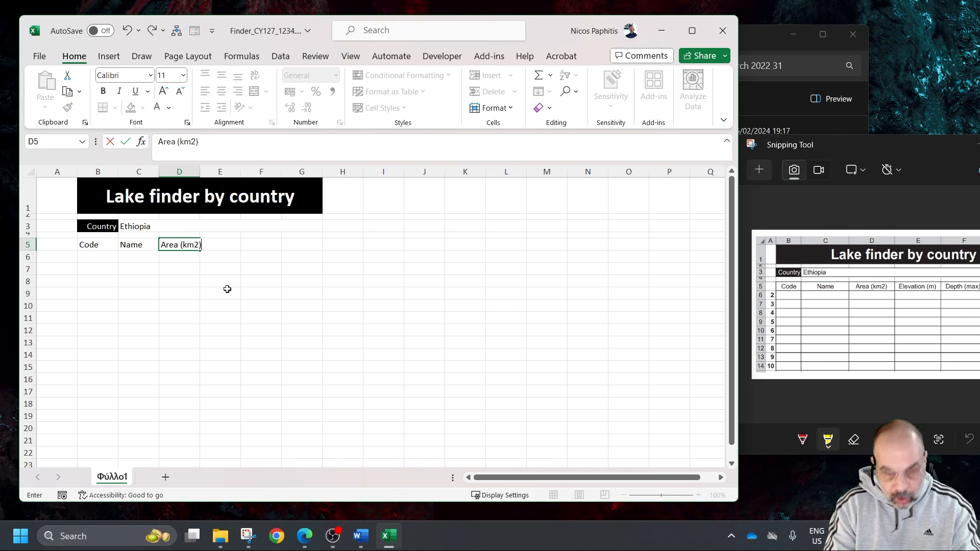
pyautogui.press('Tab')
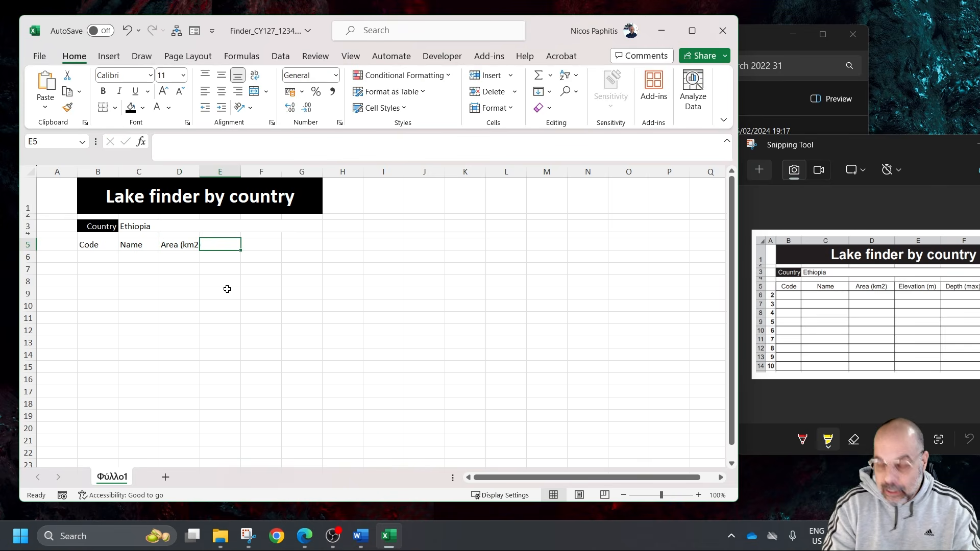
# Enter the headings "Elevation (m)" in E5 and "Depth (max)" in F5
pyautogui.write('Elevation (m')
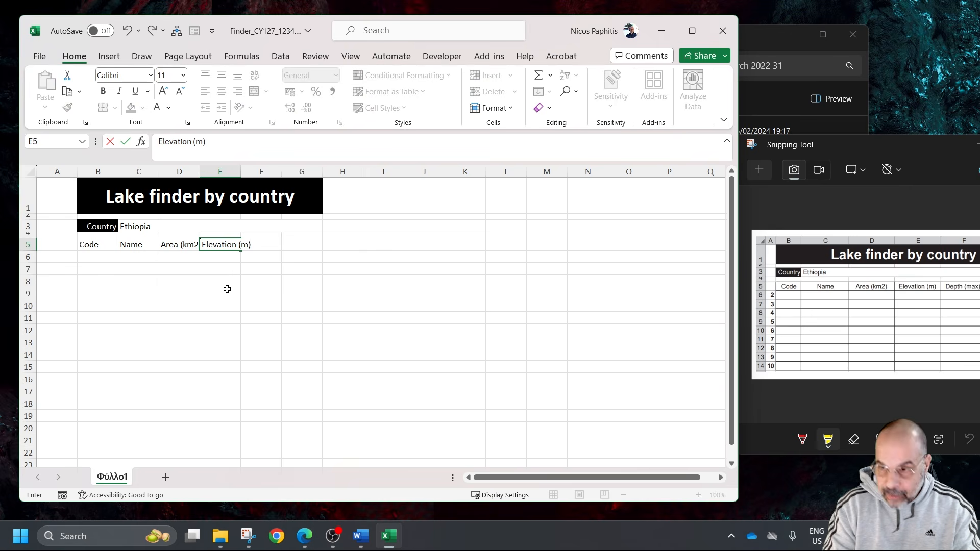
pyautogui.press('Tab')
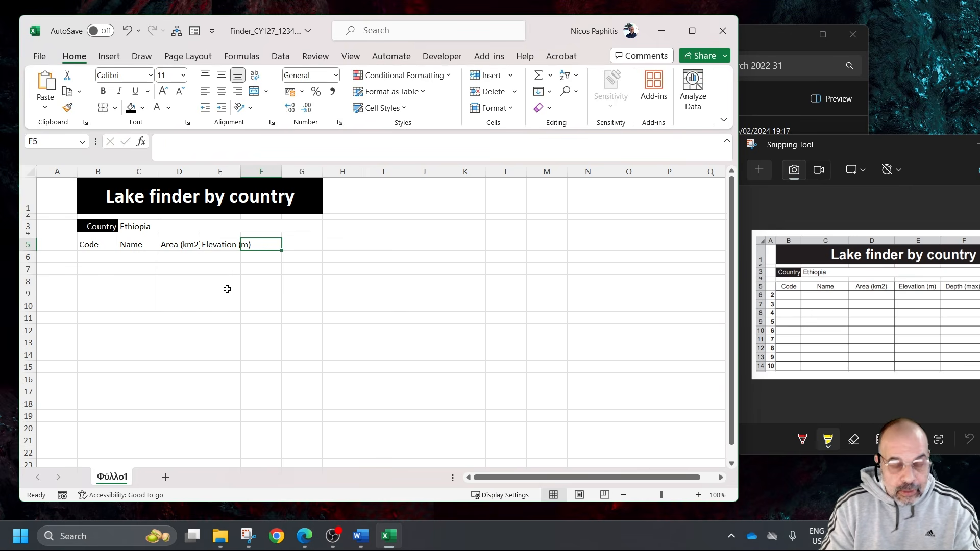
pyautogui.write('Depth (max')
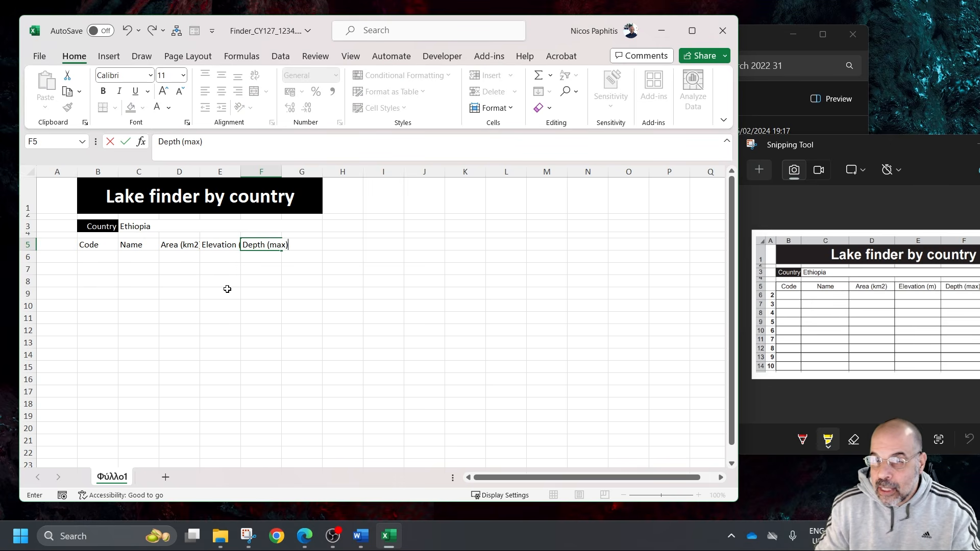
# Shift the reference snip to show its last column and enter the heading "Water" in G5
pyautogui.click(868, 142)
pyautogui.moveTo(868, 142); pyautogui.dragTo(773, 142)
pyautogui.click(295, 245)
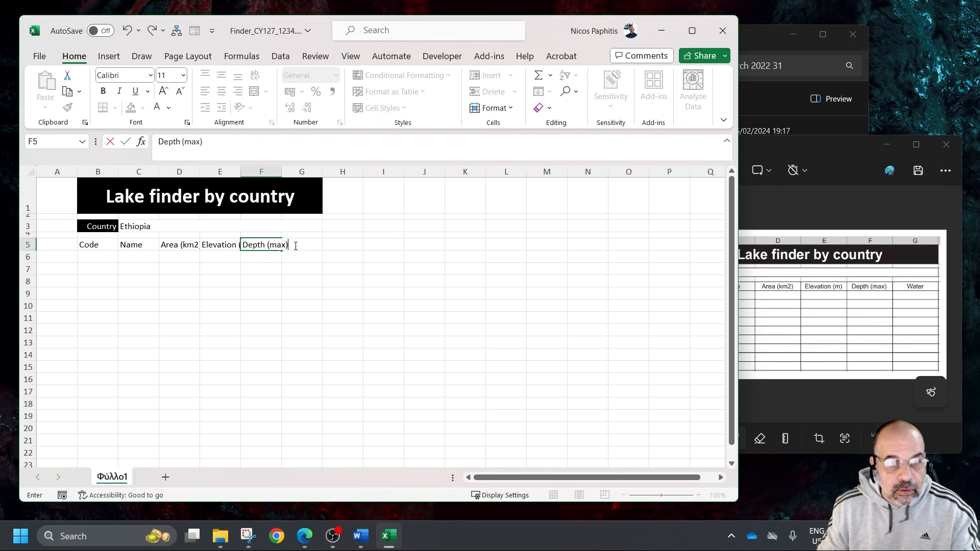
pyautogui.click(302, 243)
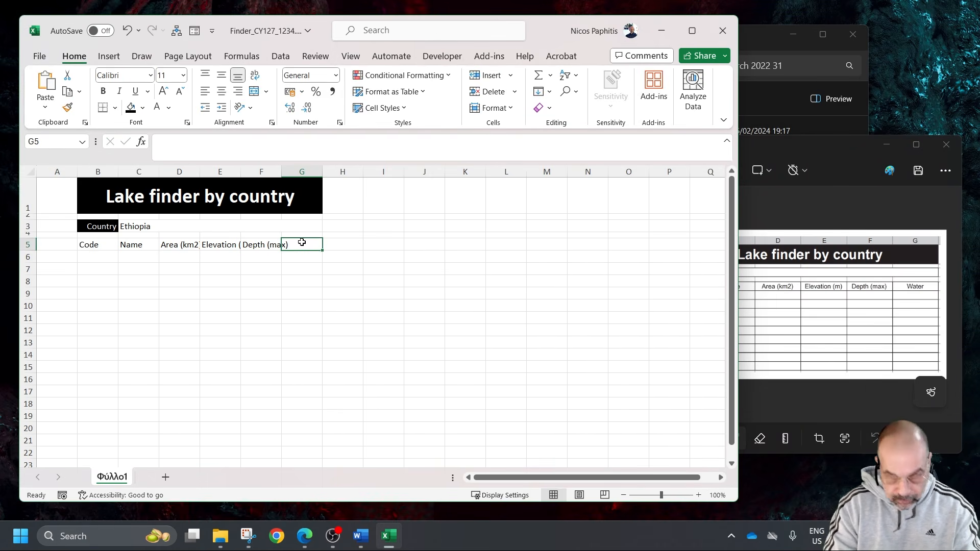
pyautogui.write('WaTER')
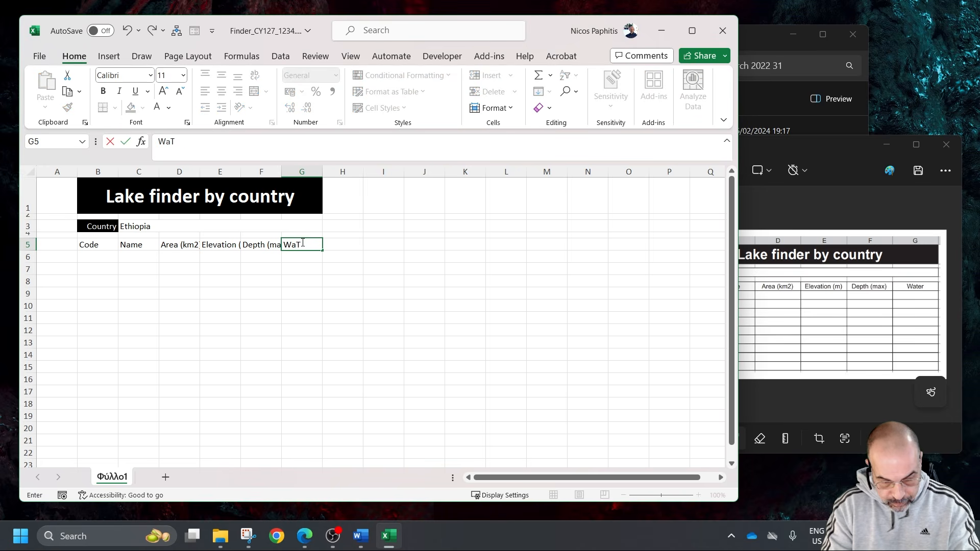
pyautogui.press('BackSpace')
pyautogui.press('BackSpace')
pyautogui.press('BackSpace')
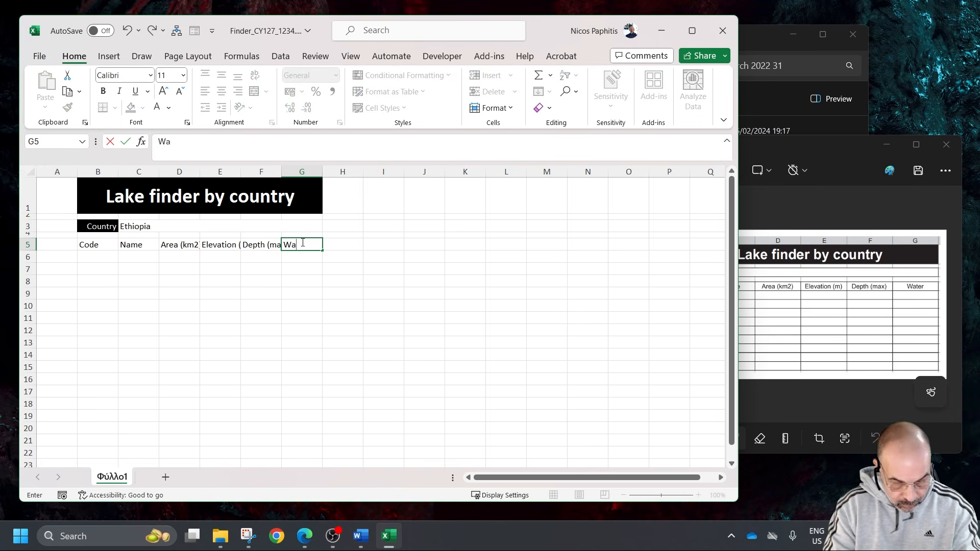
pyautogui.write('ter')
pyautogui.click(286, 296)
# Autofit the widths of columns B to G to their contents
pyautogui.moveTo(159, 171); pyautogui.dragTo(260, 171)
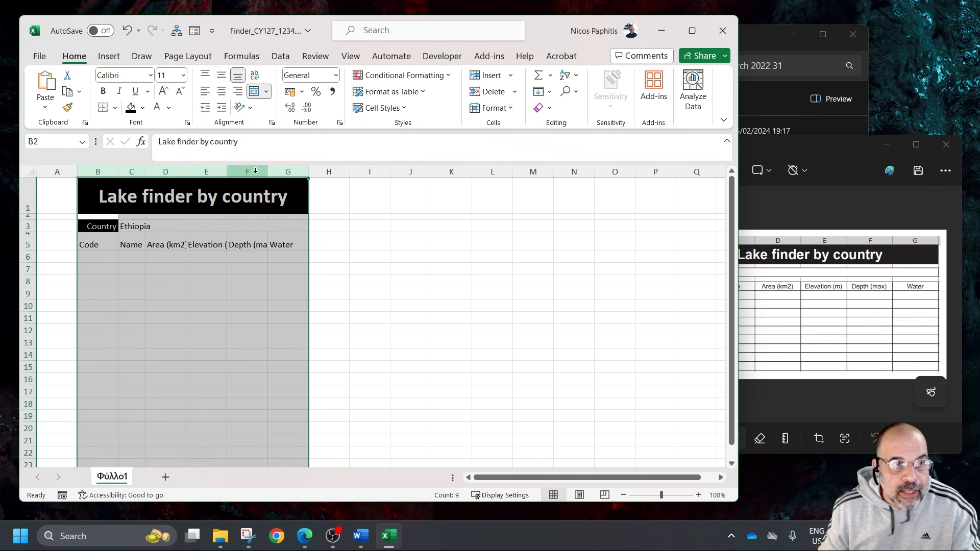
pyautogui.doubleClick(268, 171)
pyautogui.click(274, 293)
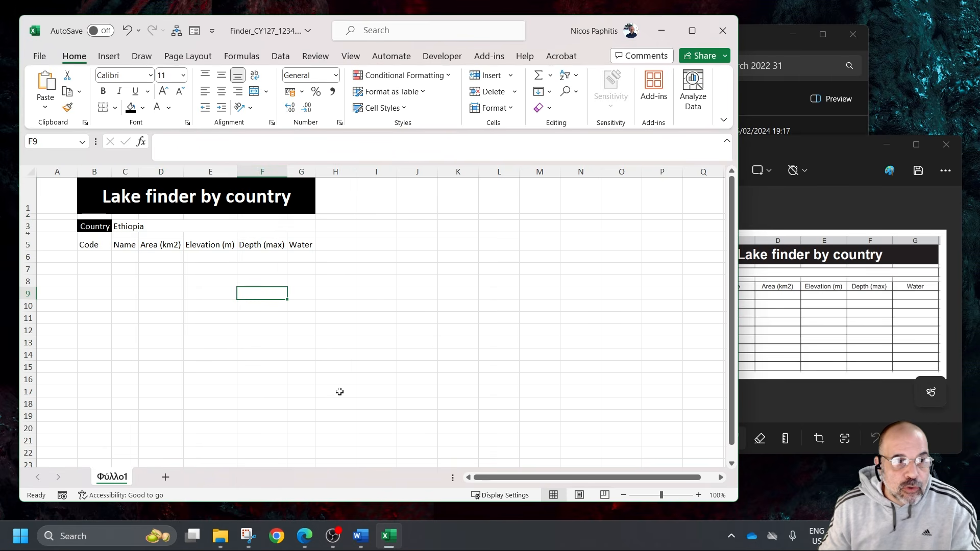
# Compare the column layout with the reference snip, move the snip aside again and enter 2 in A6
pyautogui.moveTo(95, 172); pyautogui.dragTo(301, 171)
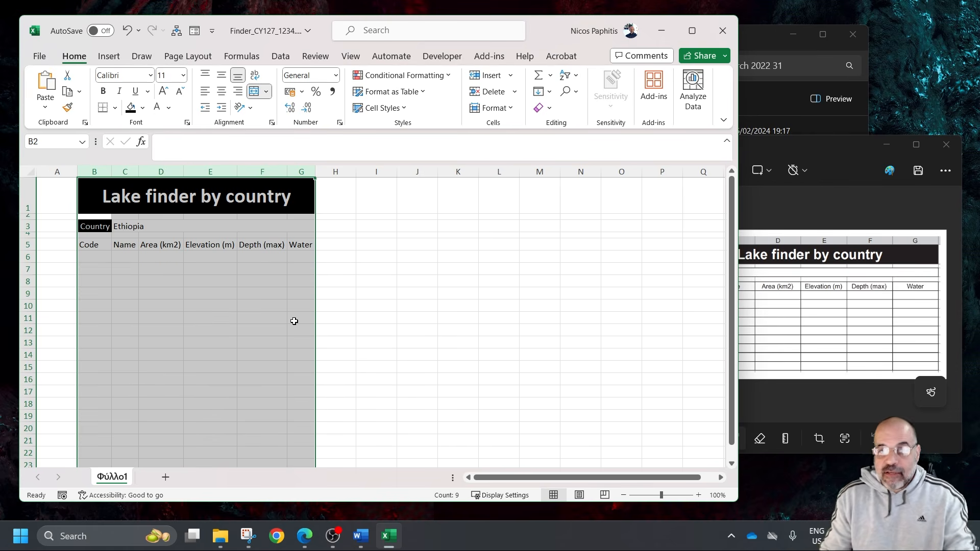
pyautogui.click(858, 151)
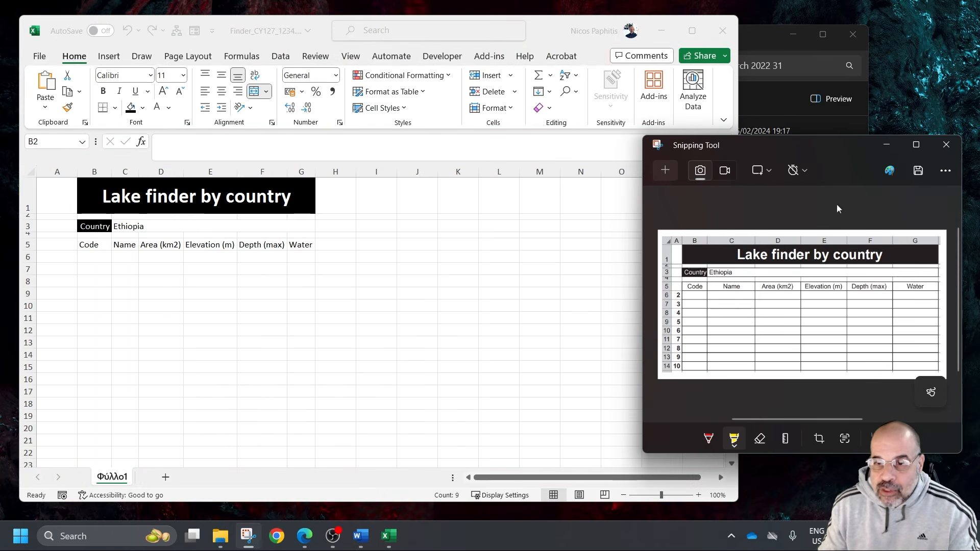
pyautogui.moveTo(766, 148); pyautogui.dragTo(844, 148)
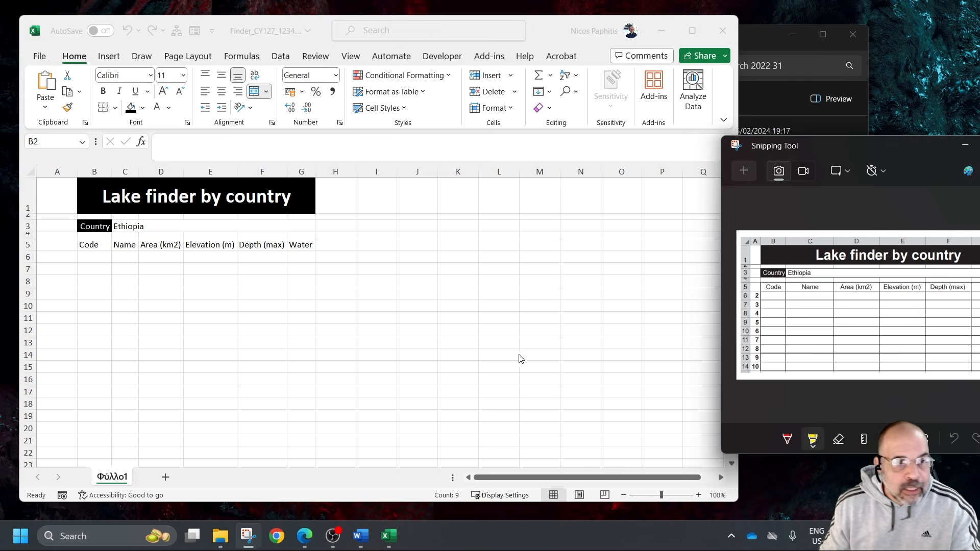
pyautogui.click(63, 259)
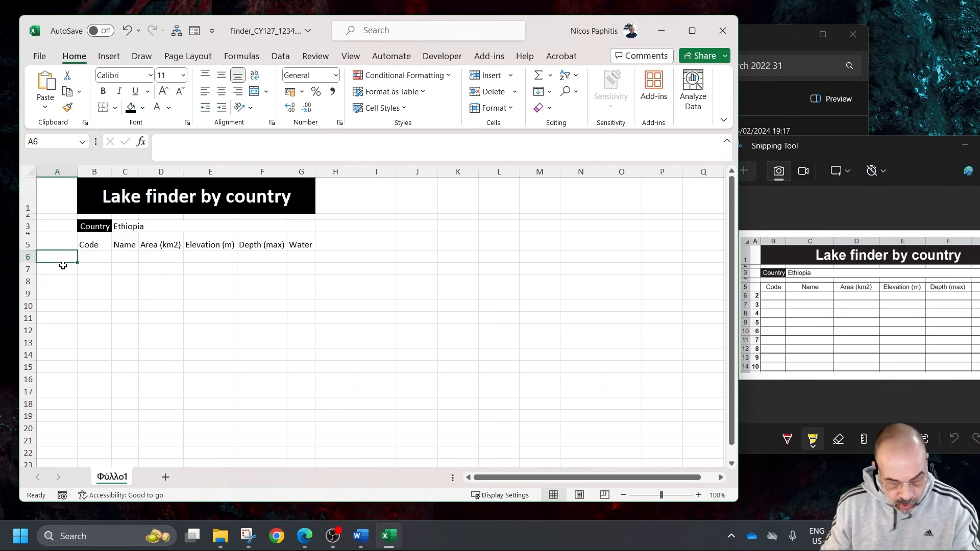
pyautogui.write('2')
pyautogui.press('Return')
pyautogui.click(67, 260)
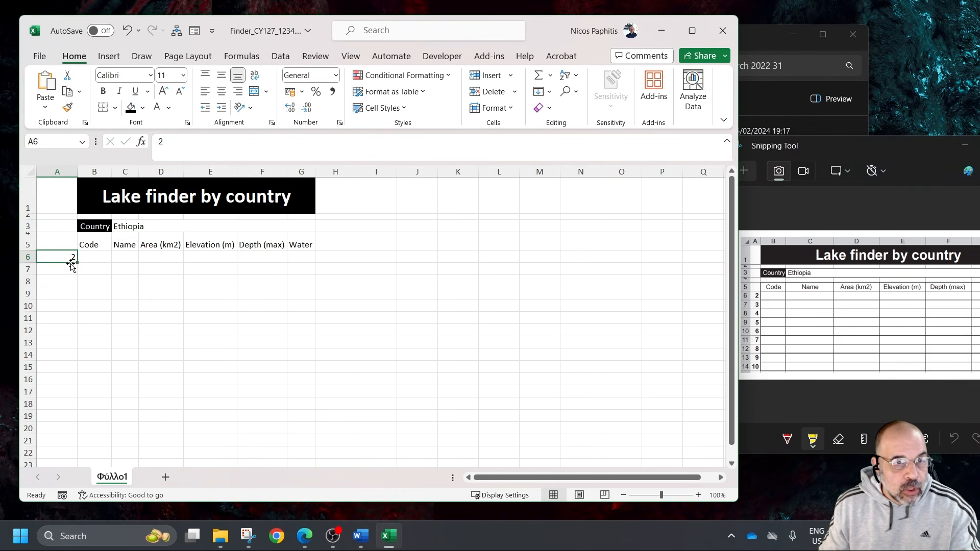
# Try filling column A down from A6 to A16 and undo the fill
pyautogui.moveTo(77, 264); pyautogui.dragTo(55, 381)
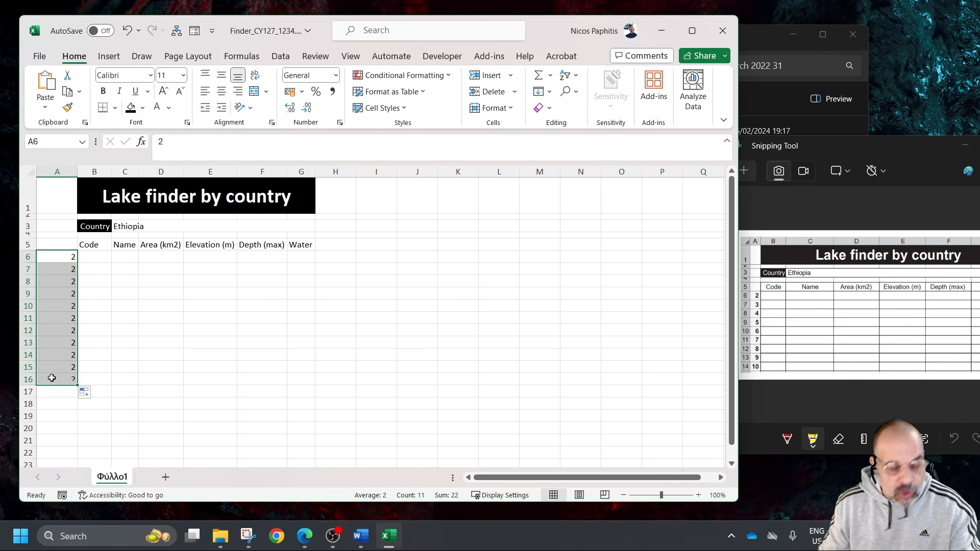
pyautogui.hotkey('ctrl', 'z')
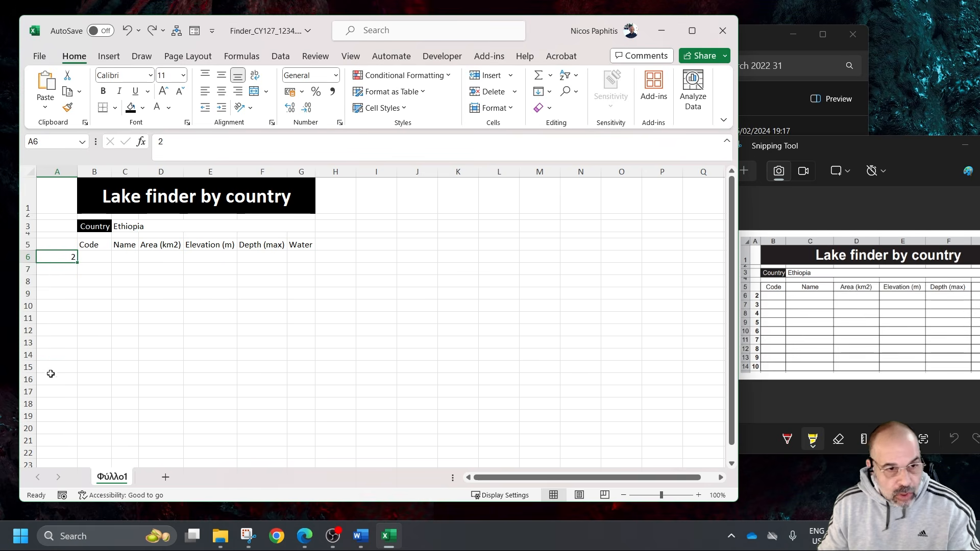
# Number cells A6 to A14 from 2 to 10, narrow column A to fit and make the numbers bold
pyautogui.click(61, 272)
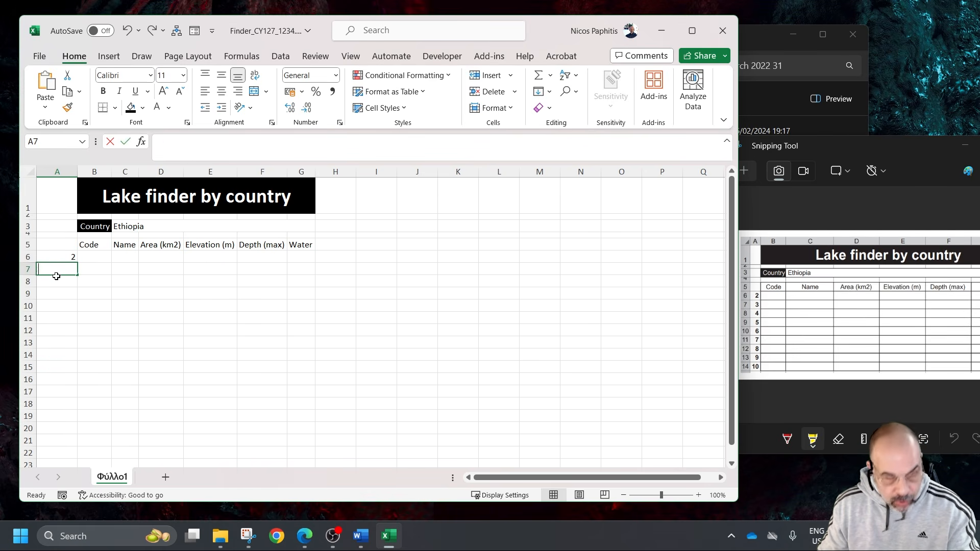
pyautogui.write('3')
pyautogui.press('Return')
pyautogui.moveTo(61, 256); pyautogui.dragTo(70, 361)
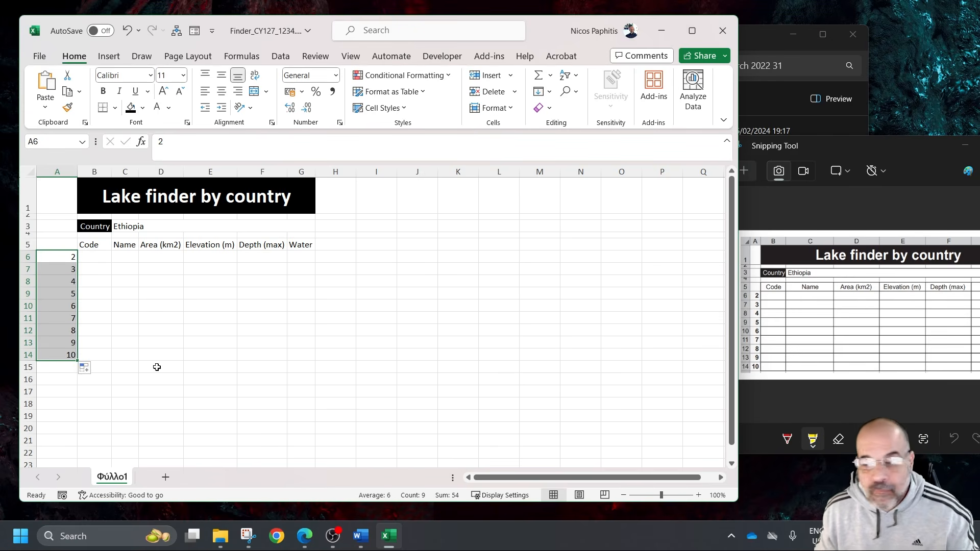
pyautogui.moveTo(77, 173); pyautogui.dragTo(50, 173)
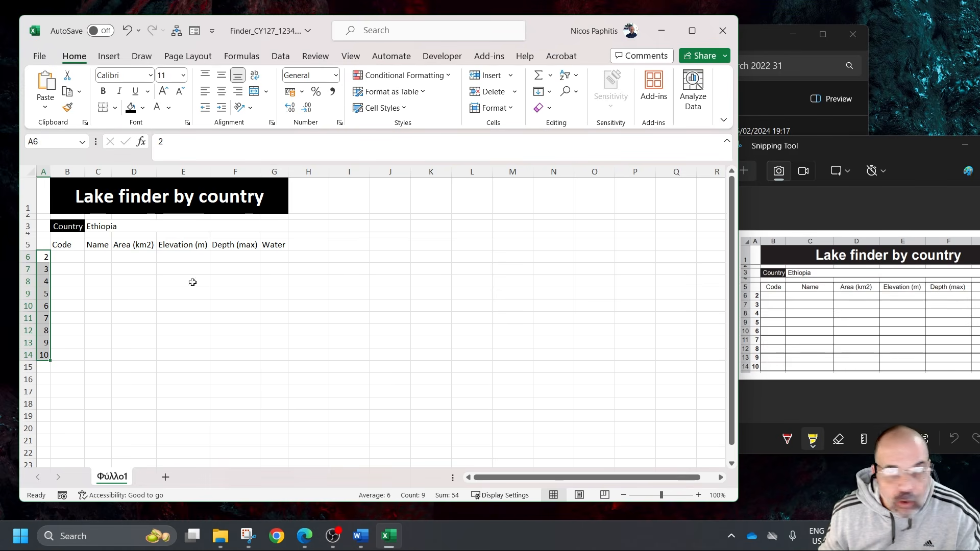
pyautogui.click(103, 91)
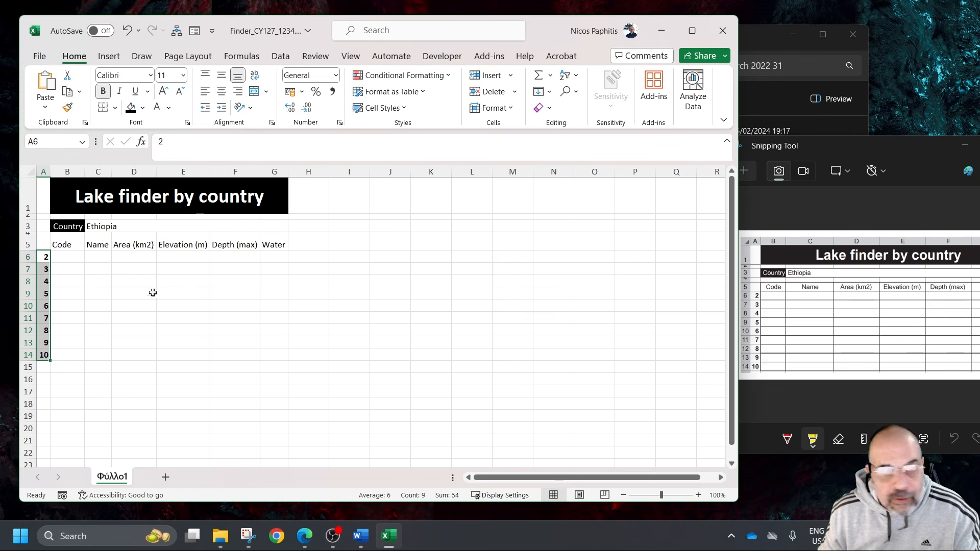
# Apply all borders to the table range B5:G14 and to the country row B3:G3
pyautogui.moveTo(76, 246); pyautogui.dragTo(268, 354)
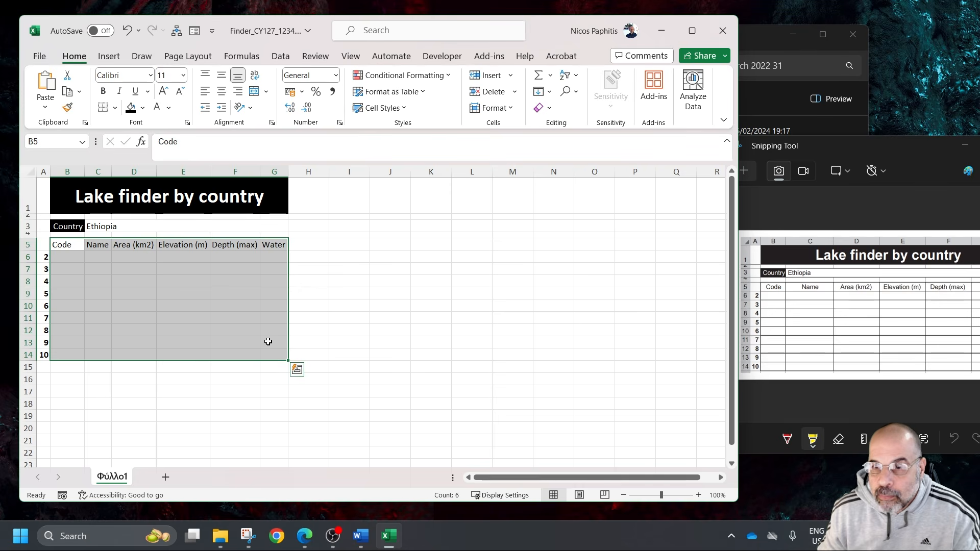
pyautogui.click(116, 108)
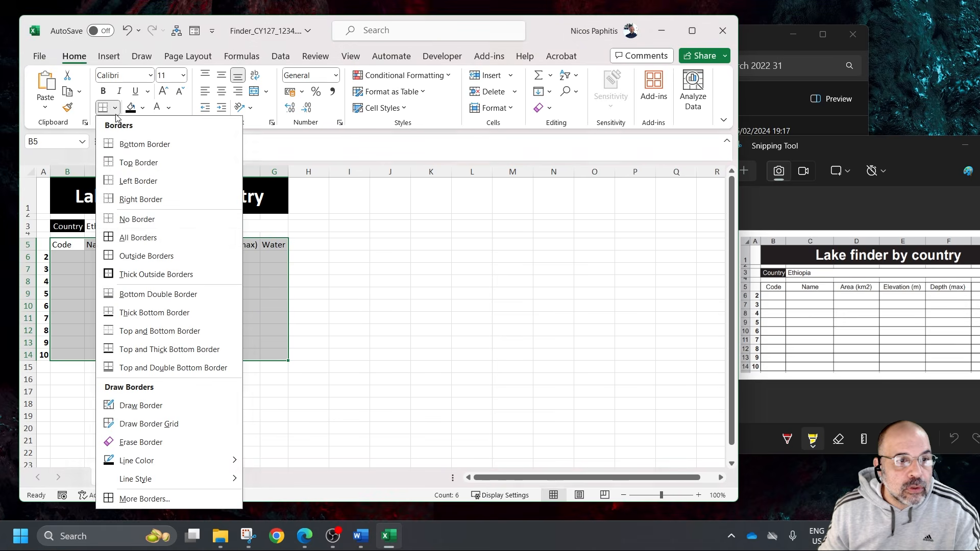
pyautogui.click(138, 238)
pyautogui.moveTo(67, 226); pyautogui.dragTo(276, 226)
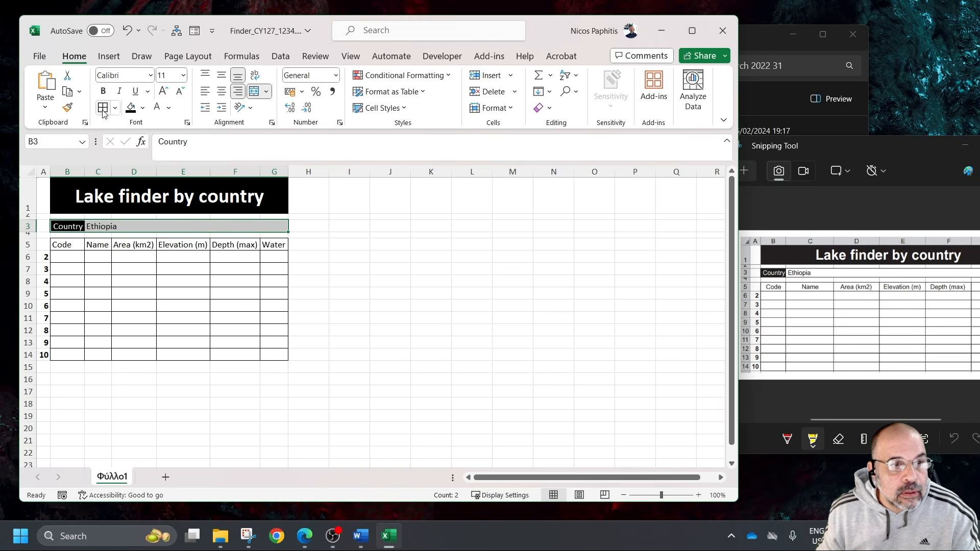
pyautogui.click(322, 325)
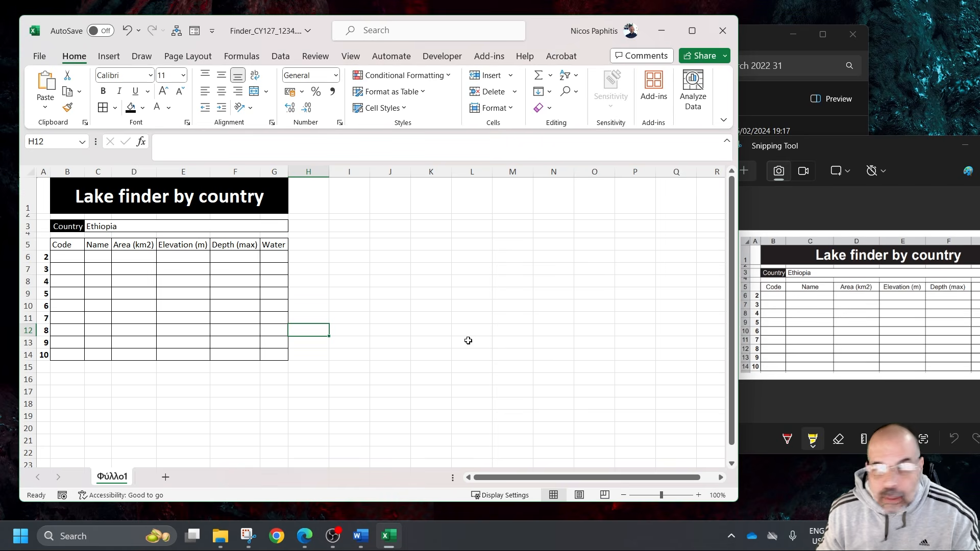
# Bring the reference snip beside the table and examine its heading alignment, borders and column widths up close
pyautogui.moveTo(880, 151); pyautogui.dragTo(688, 149)
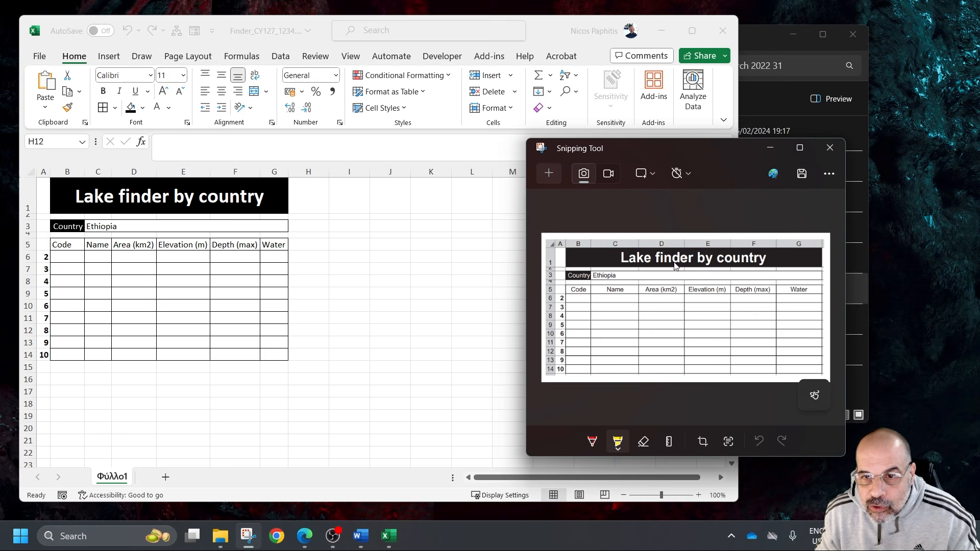
pyautogui.scroll(3, 715, 296)
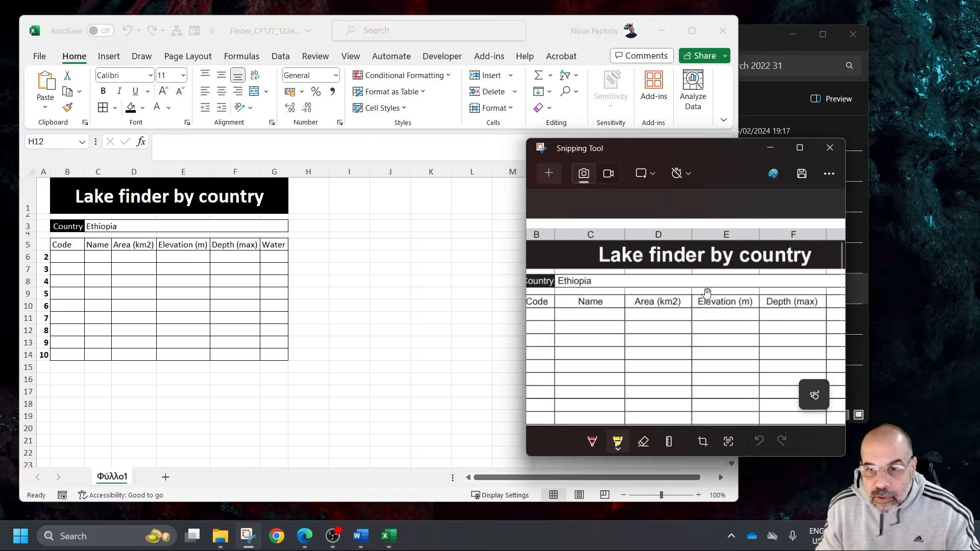
pyautogui.scroll(3, 718, 295)
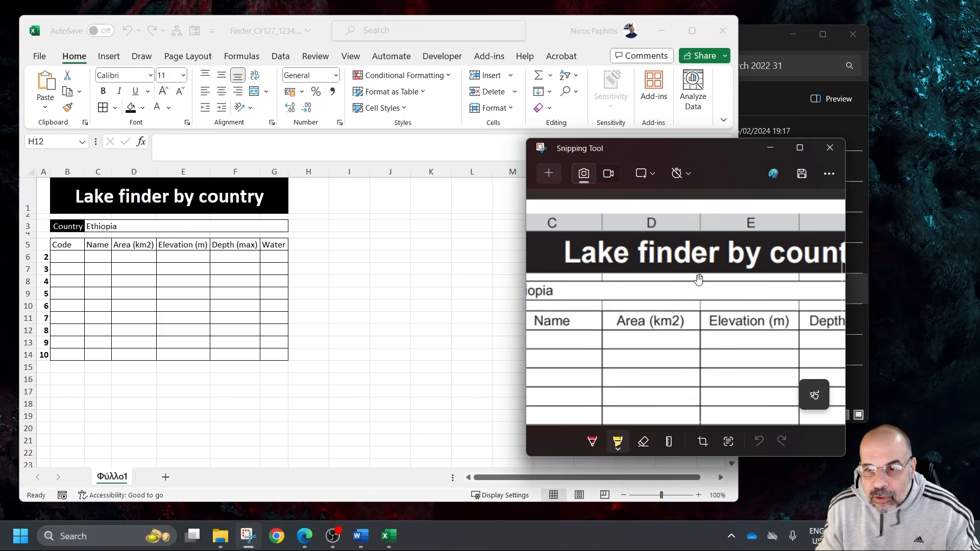
pyautogui.scroll(-4, 699, 278)
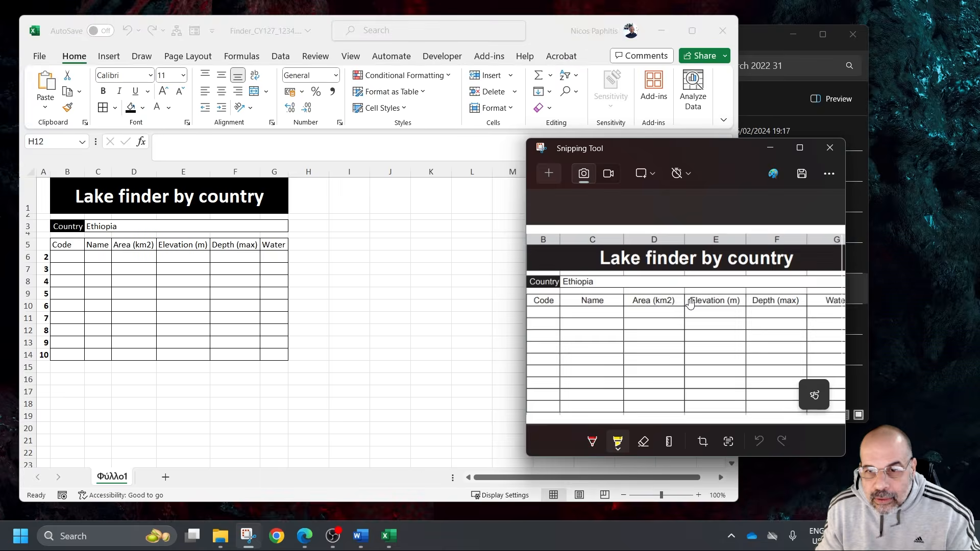
pyautogui.scroll(-1, 690, 303)
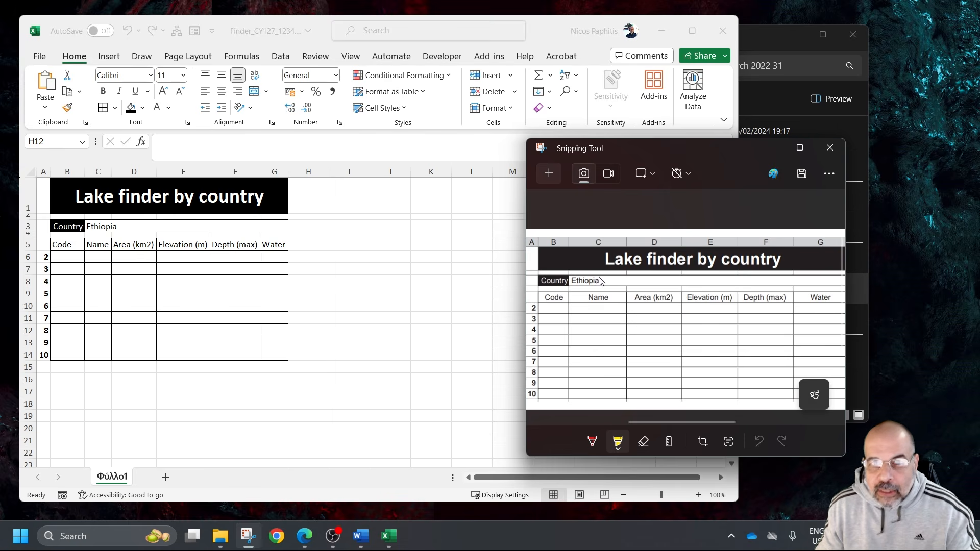
pyautogui.scroll(-1, 601, 299)
pyautogui.scroll(-1, 602, 300)
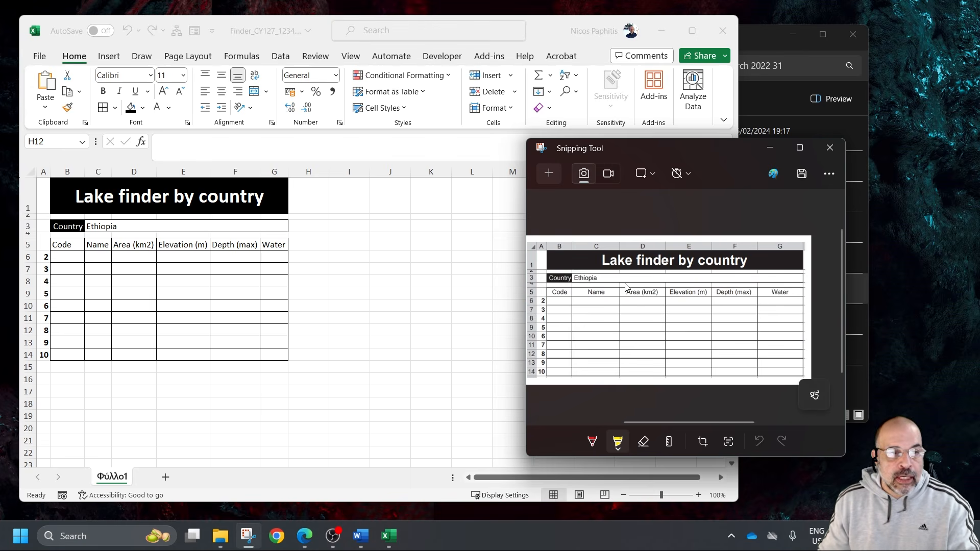
pyautogui.moveTo(672, 148); pyautogui.dragTo(752, 154)
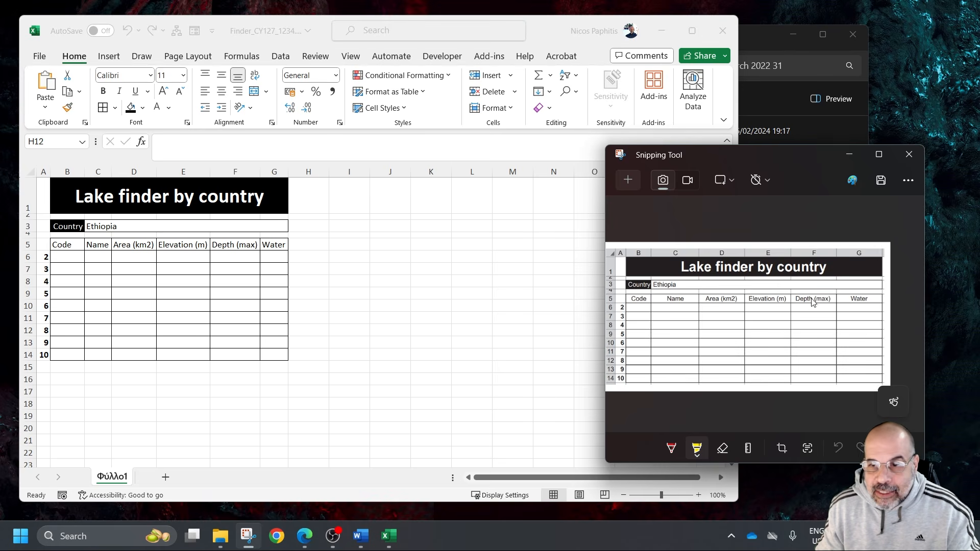
# Centre the headings in B5:G5 both vertically and horizontally
pyautogui.click(73, 244)
pyautogui.moveTo(72, 244); pyautogui.dragTo(273, 245)
pyautogui.click(222, 76)
pyautogui.click(222, 91)
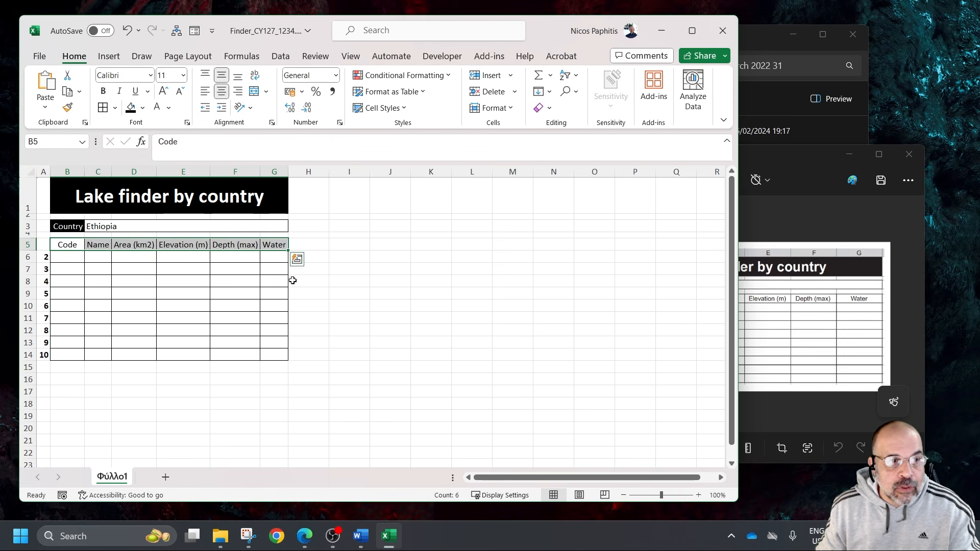
# Move the reference snip aside and widen columns C to G to match its proportions
pyautogui.moveTo(794, 158); pyautogui.dragTo(898, 164)
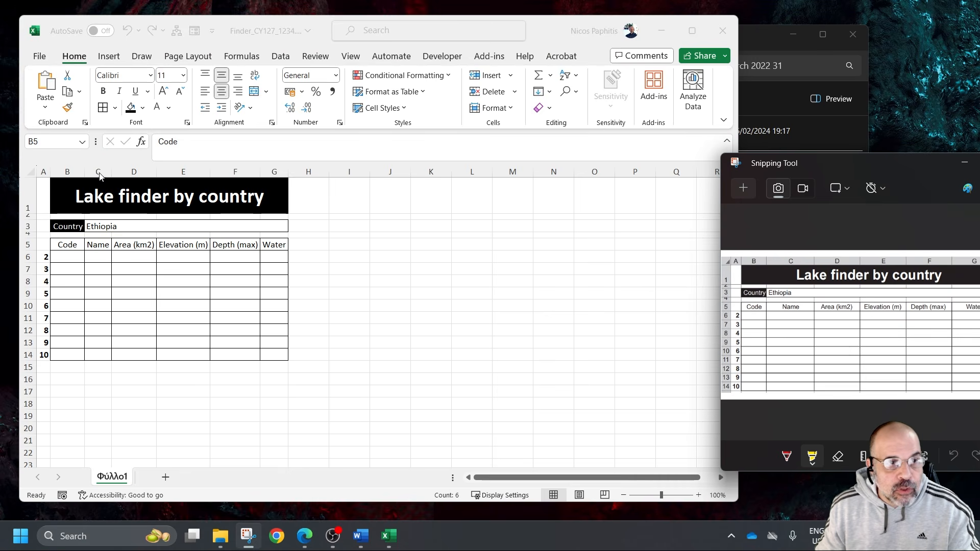
pyautogui.click(110, 172)
pyautogui.moveTo(111, 172); pyautogui.dragTo(397, 172)
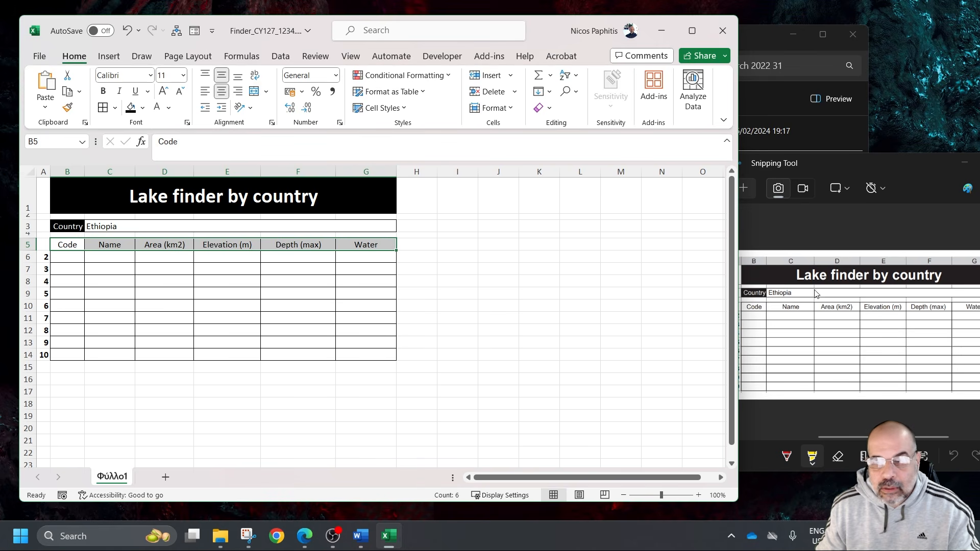
# Bring the reference snip next to the table for comparison and slightly reduce the height of title row 1
pyautogui.moveTo(892, 161); pyautogui.dragTo(665, 166)
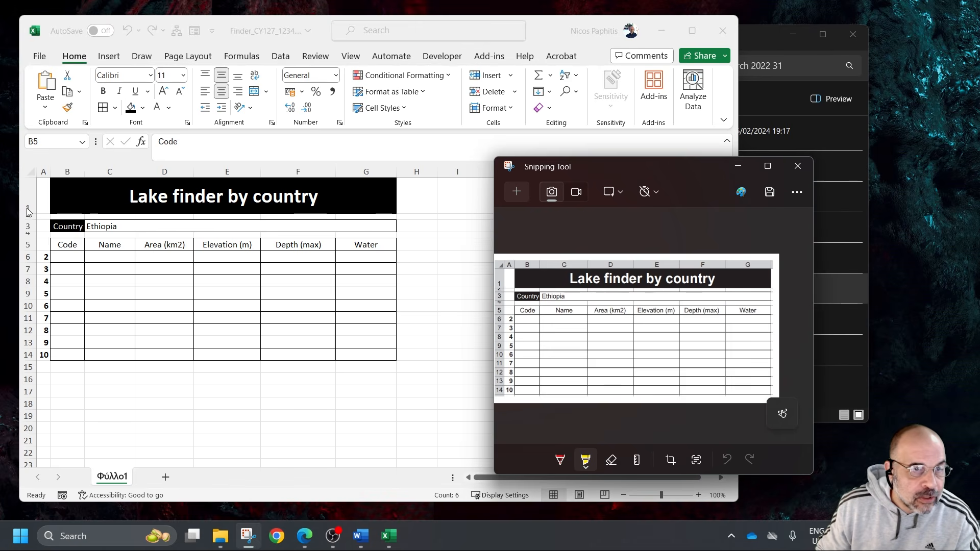
pyautogui.moveTo(28, 214); pyautogui.dragTo(35, 207)
pyautogui.click(294, 362)
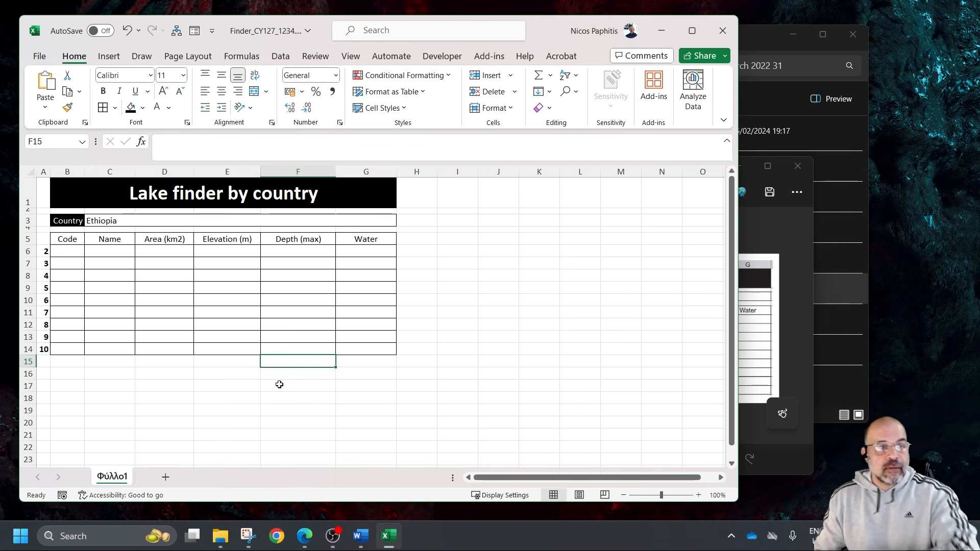
# Move the reference snip off the screen and return to the Finder workbook
pyautogui.click(788, 284)
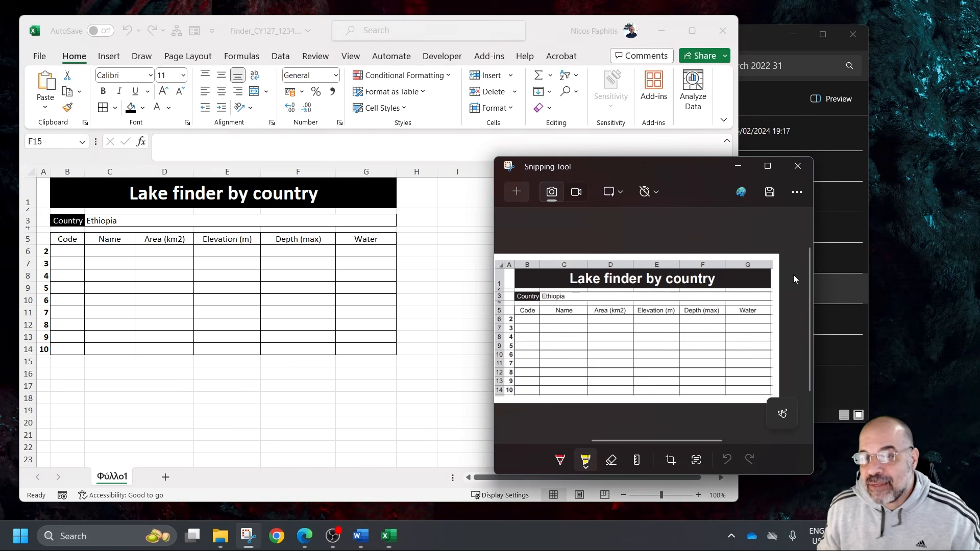
pyautogui.moveTo(639, 168); pyautogui.dragTo(979, 173)
pyautogui.moveTo(975, 210); pyautogui.dragTo(979, 211)
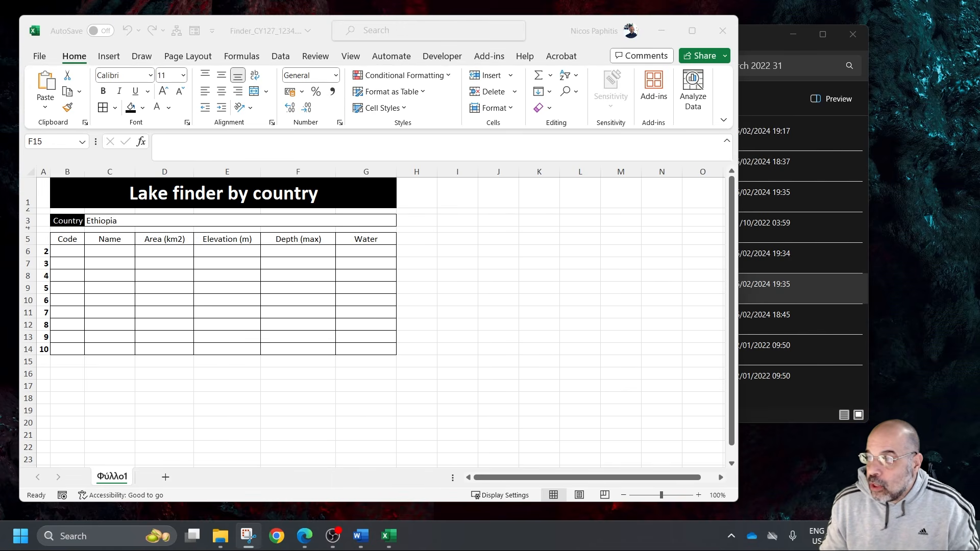
pyautogui.hotkey('alt', 'Tab')
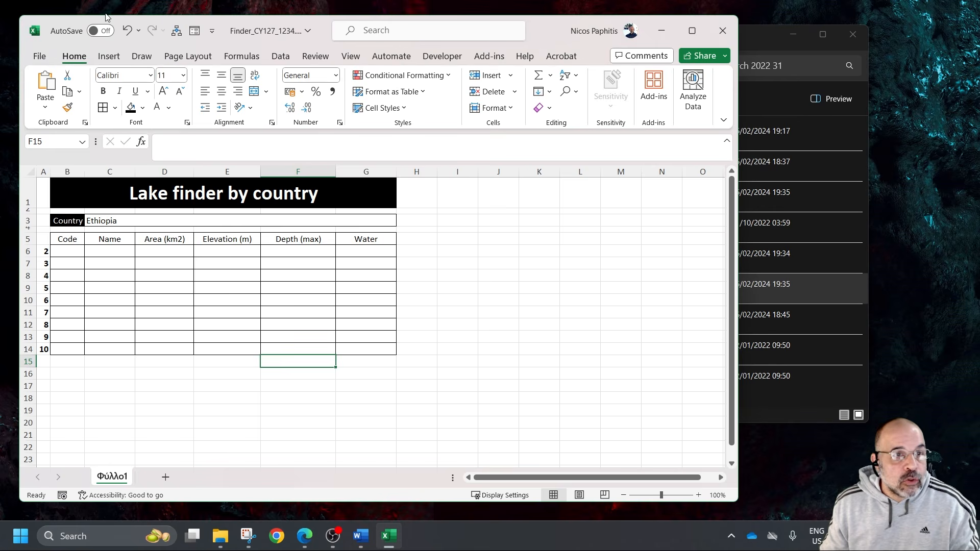
# Save the Finder workbook under its existing name and maximize its window
pyautogui.click(39, 56)
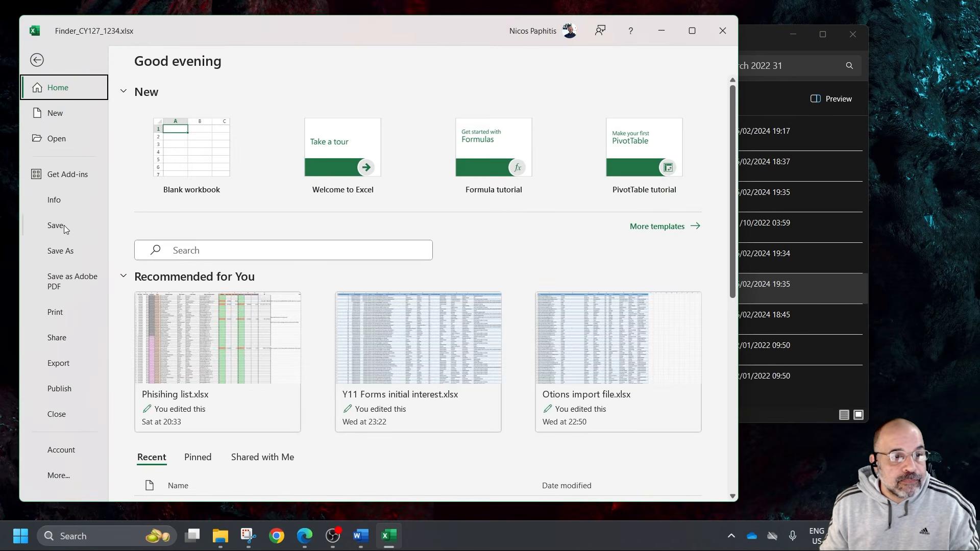
pyautogui.click(64, 226)
pyautogui.click(693, 31)
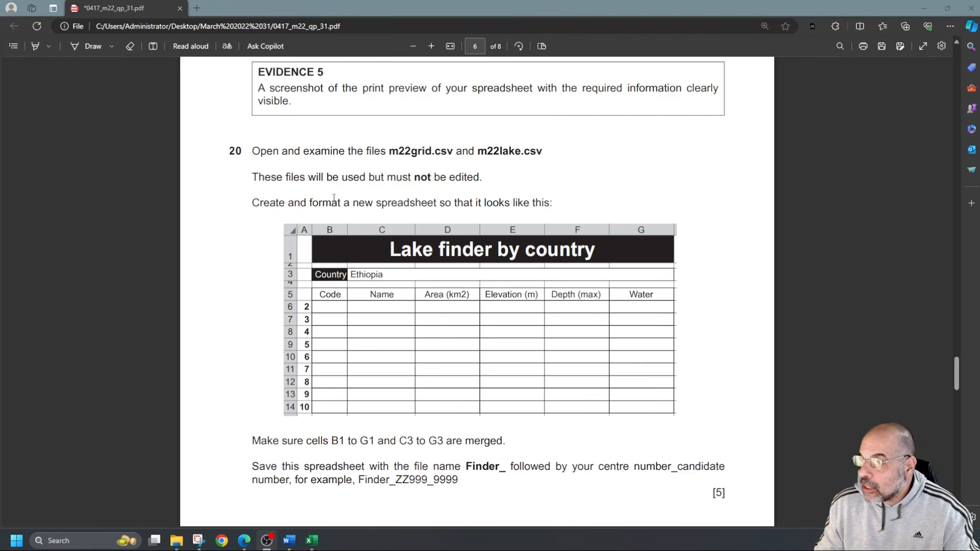
# Check the source file names in question 20 and open m22grid.csv from the March 2022 31 folder
pyautogui.moveTo(390, 152); pyautogui.dragTo(444, 149)
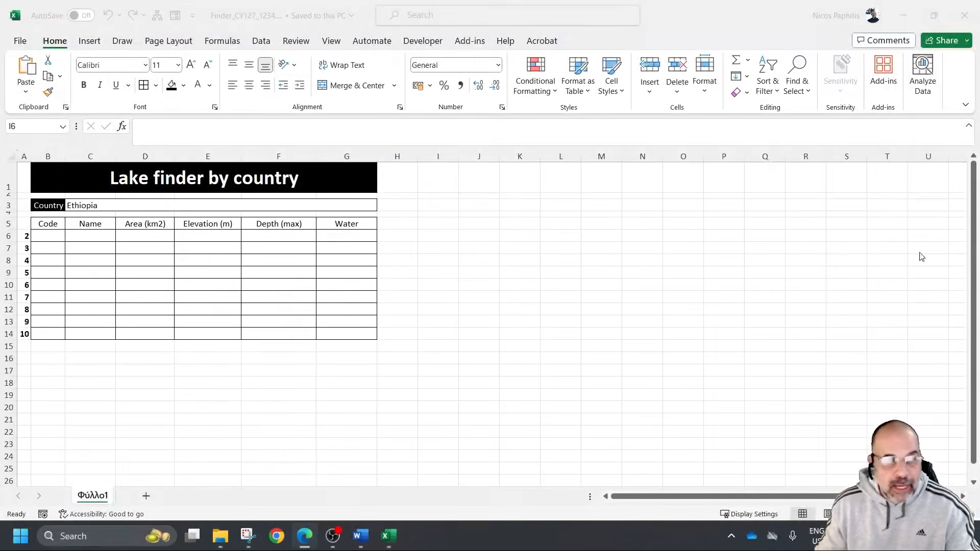
pyautogui.moveTo(225, 523)
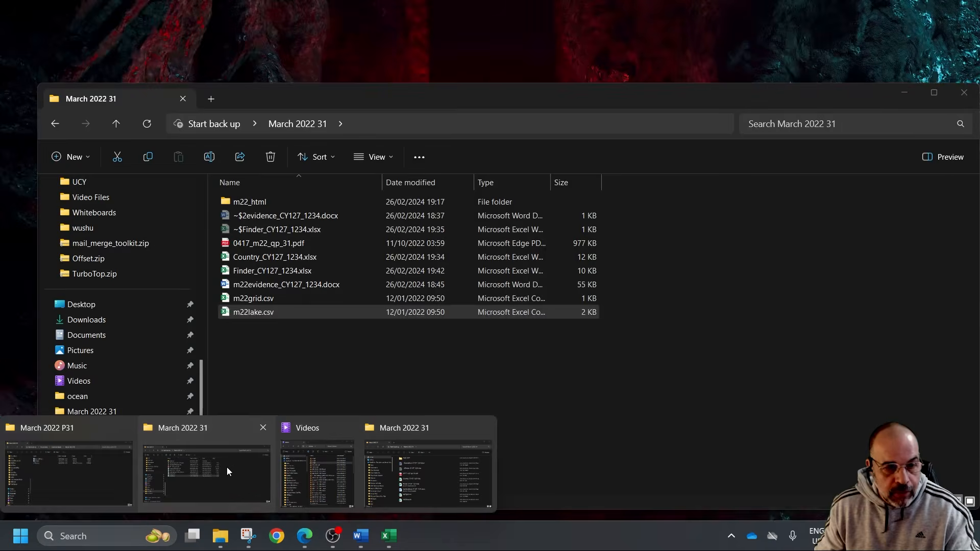
pyautogui.click(227, 467)
pyautogui.click(296, 378)
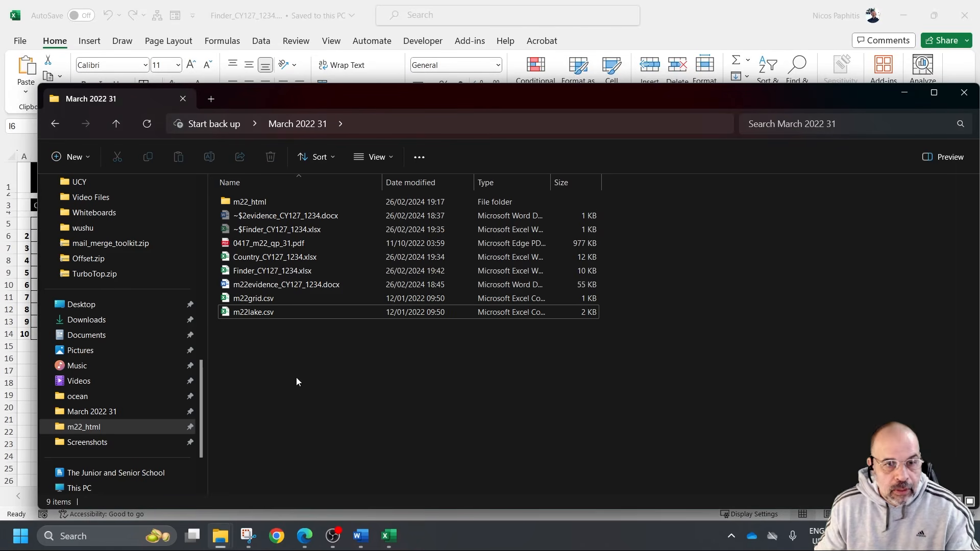
pyautogui.doubleClick(264, 298)
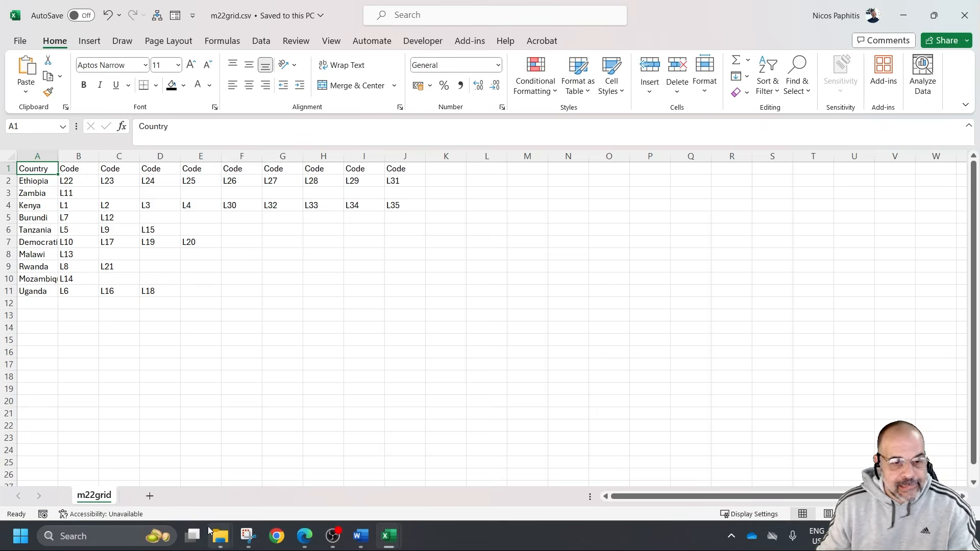
# Return to the March 2022 31 folder and open m22lake.csv
pyautogui.moveTo(222, 537)
pyautogui.click(229, 476)
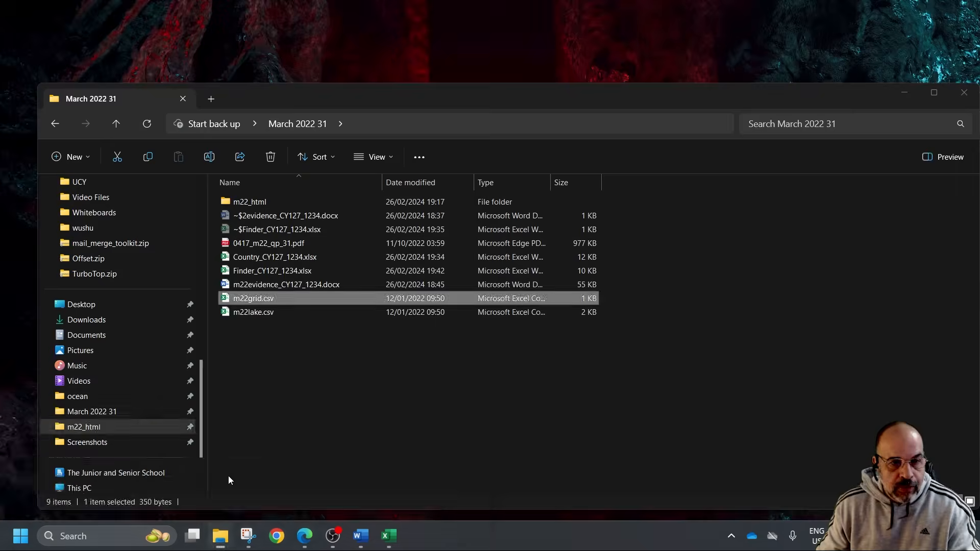
pyautogui.doubleClick(255, 312)
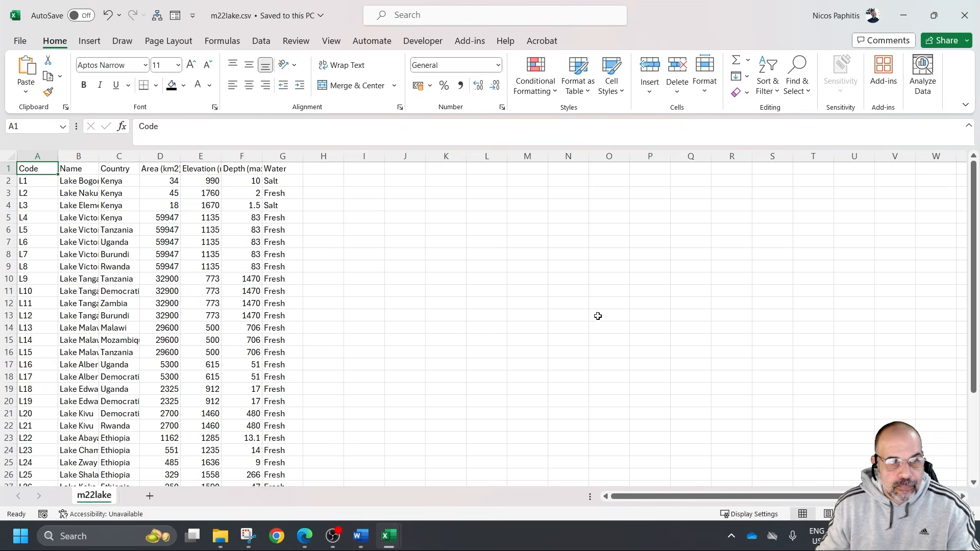
# Autofit all column widths in m22lake.csv so the lake data can be read in full
pyautogui.click(375, 289)
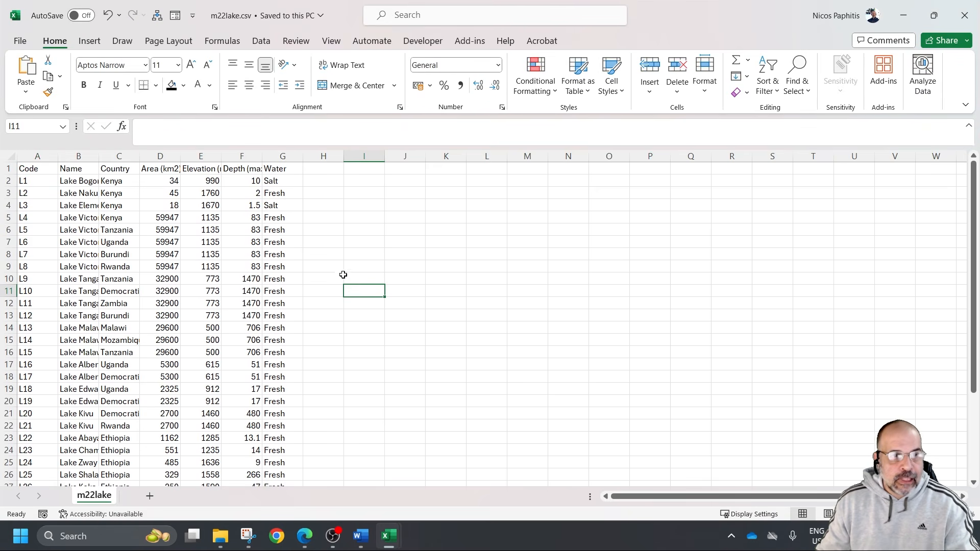
pyautogui.click(10, 156)
pyautogui.doubleClick(137, 155)
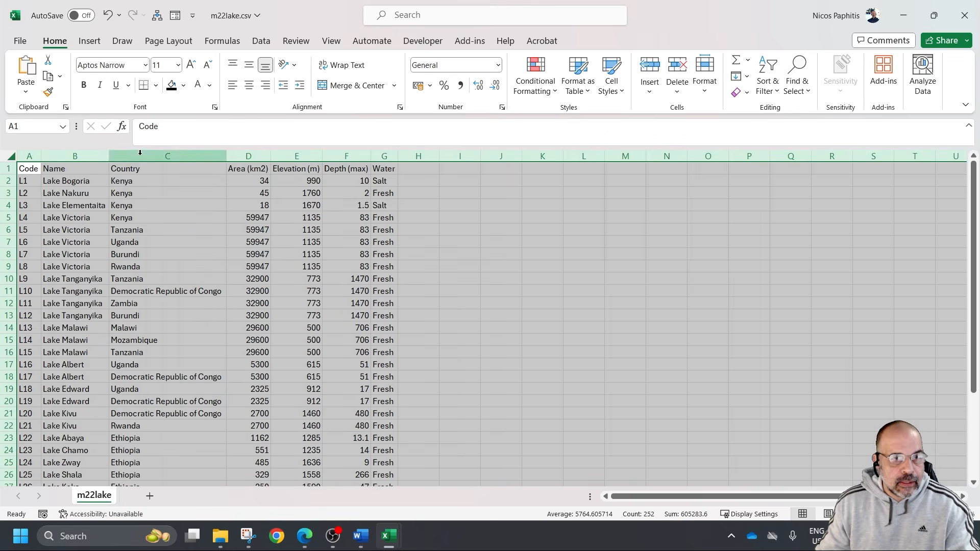
pyautogui.click(472, 227)
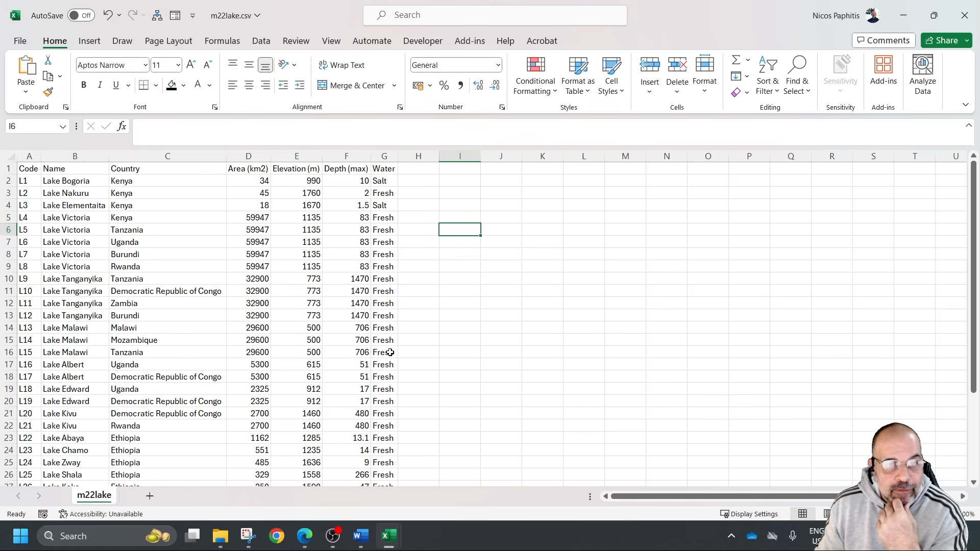
# Compare the Name to Depth (max) headings in the Finder workbook with the lake data and codes in m22lake.csv
pyautogui.moveTo(388, 536)
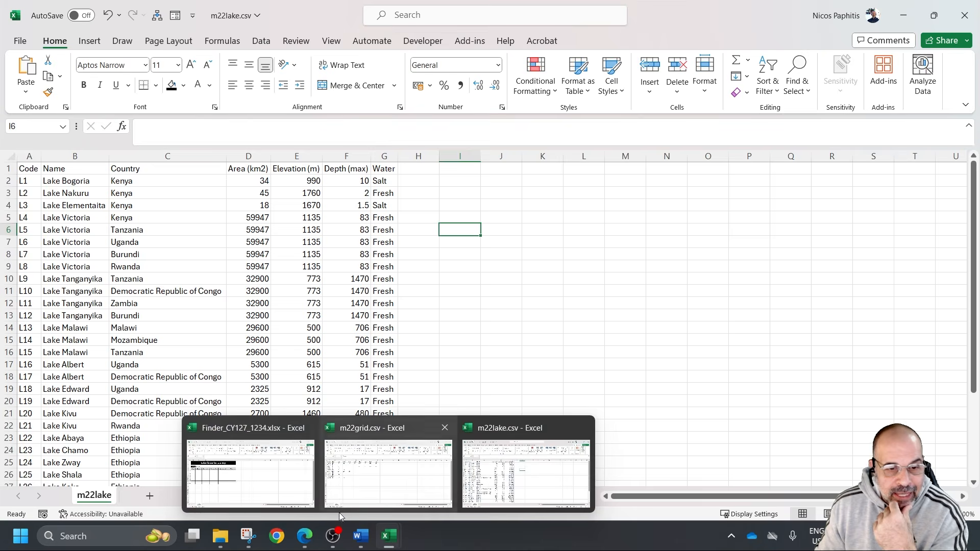
pyautogui.click(277, 492)
pyautogui.moveTo(83, 223); pyautogui.dragTo(309, 221)
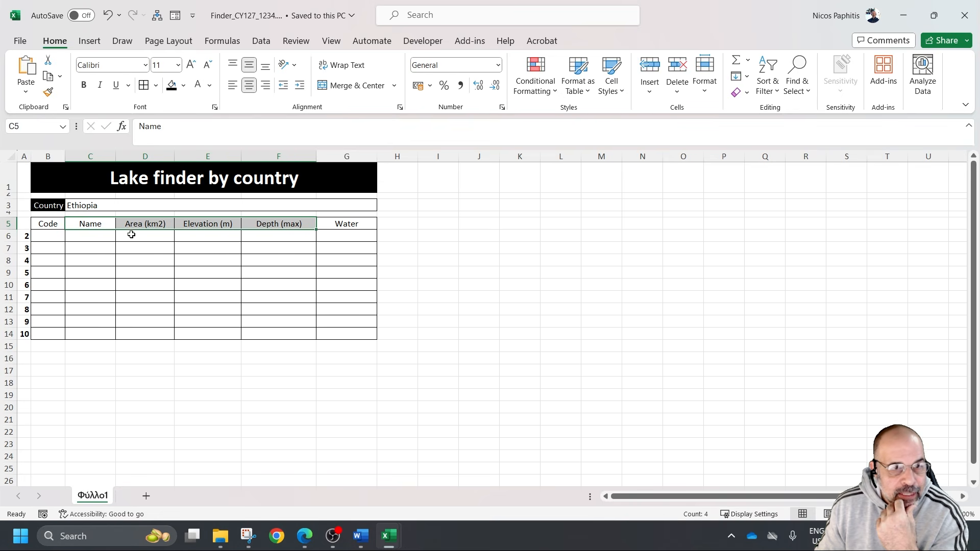
pyautogui.moveTo(387, 539)
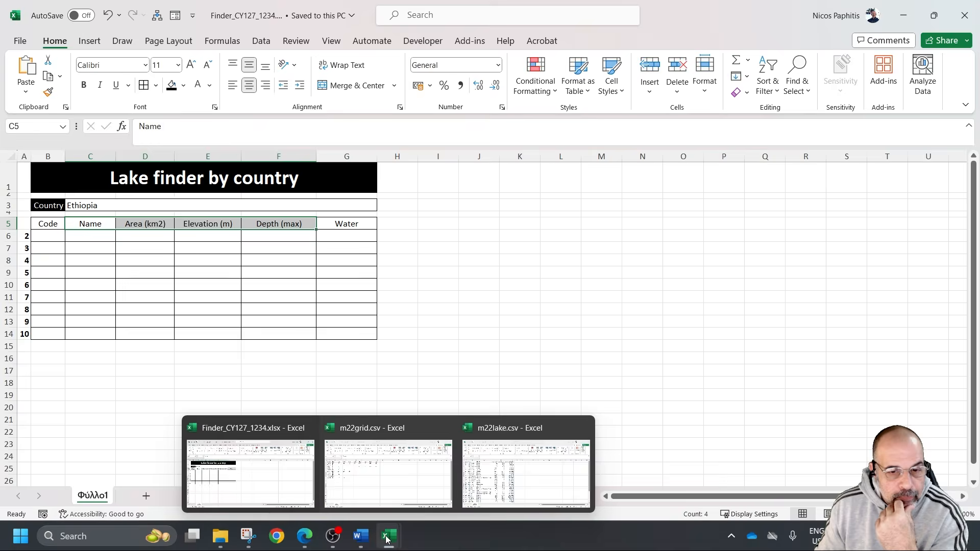
pyautogui.click(515, 464)
pyautogui.moveTo(92, 182); pyautogui.dragTo(382, 447)
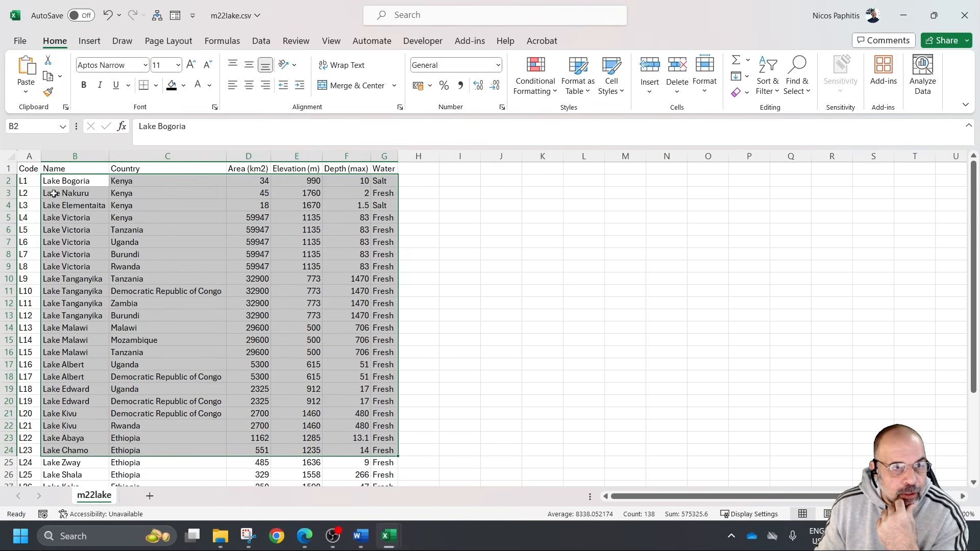
pyautogui.click(26, 182)
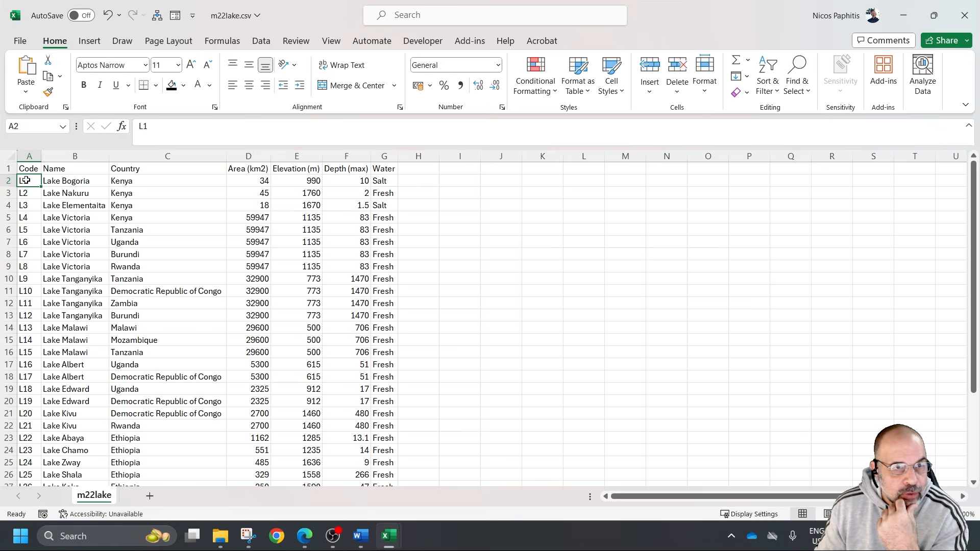
pyautogui.moveTo(29, 179)
pyautogui.mouseDown()
pyautogui.moveTo(30, 415)
pyautogui.moveTo(35, 188)
pyautogui.mouseUp()
# Check the empty code cell B6 in the Finder workbook against the contents of m22grid.csv
pyautogui.moveTo(388, 536)
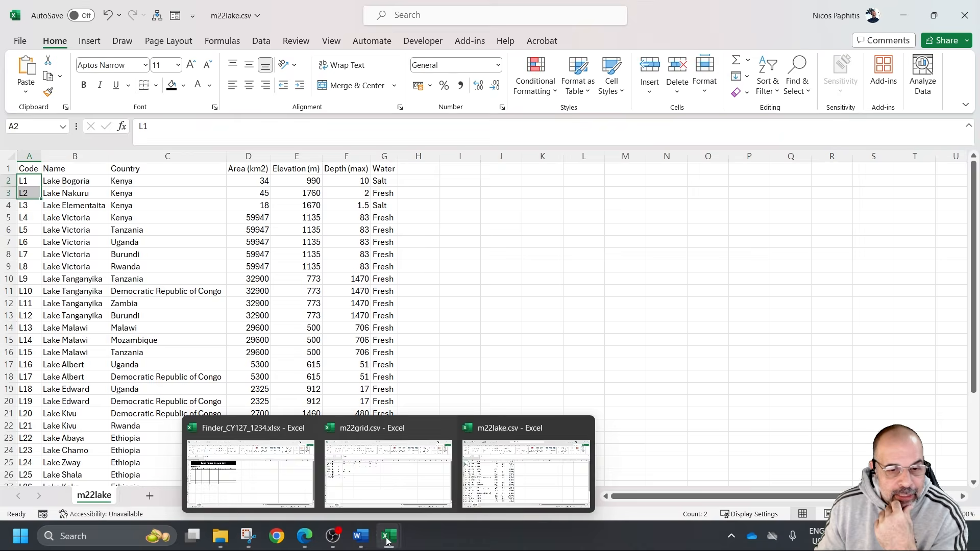
pyautogui.click(372, 486)
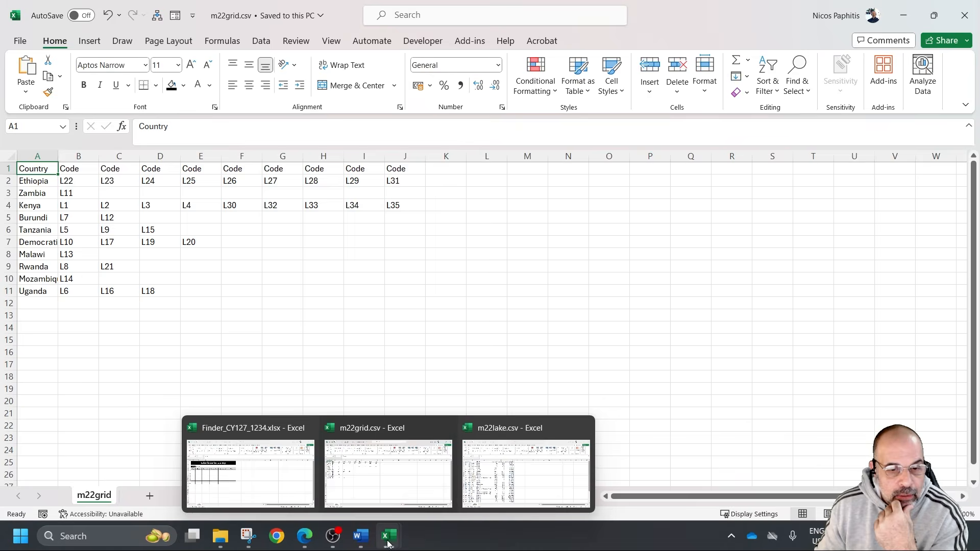
pyautogui.click(313, 497)
pyautogui.click(55, 237)
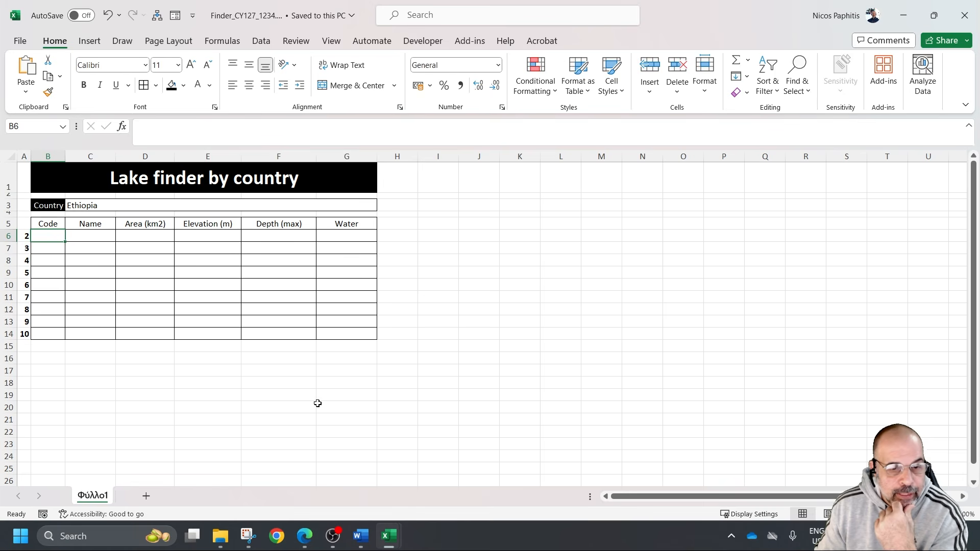
pyautogui.moveTo(388, 536)
pyautogui.click(364, 484)
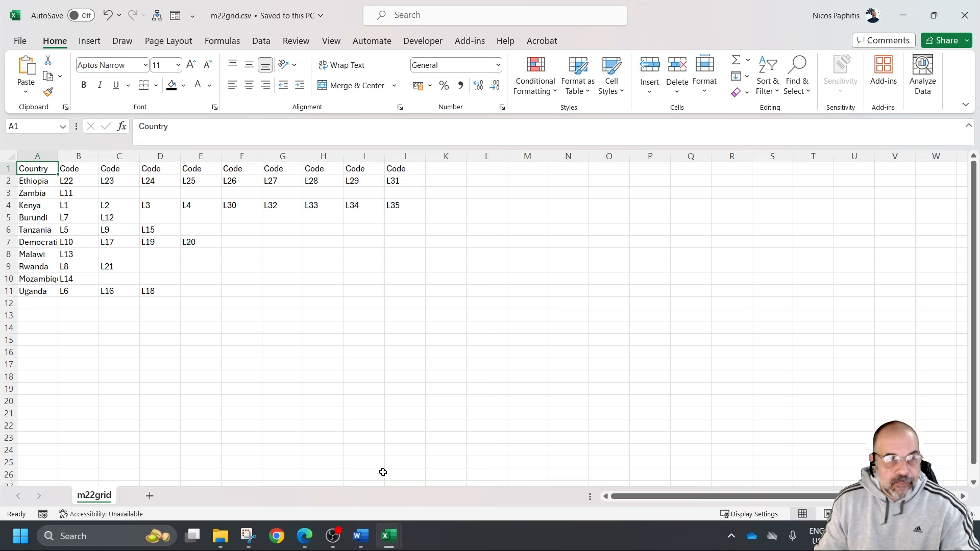
# Examine how m22grid.csv lists countries in column A with their lake codes alongside, using Ethiopia and Zambia as examples
pyautogui.scroll(2, 383, 472)
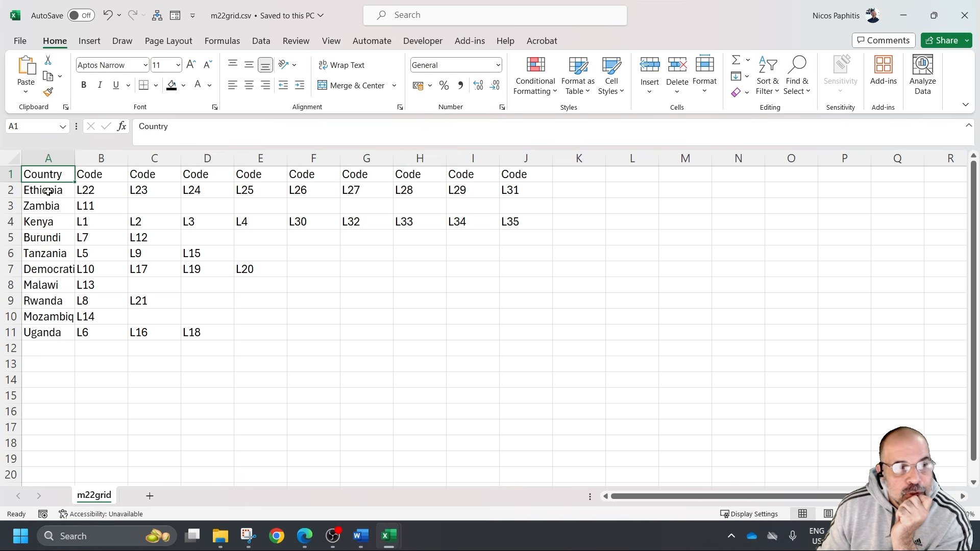
pyautogui.click(31, 189)
pyautogui.click(44, 178)
pyautogui.moveTo(40, 189); pyautogui.dragTo(44, 286)
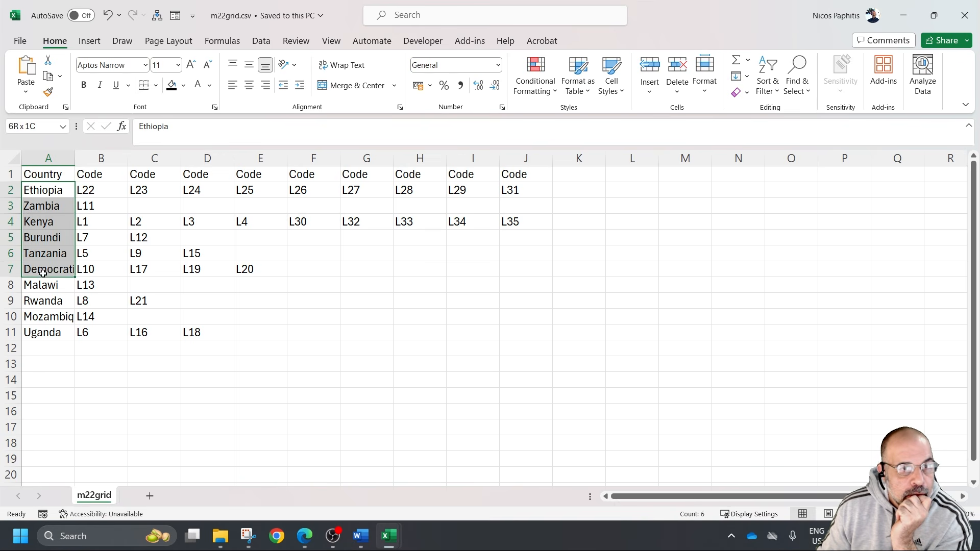
pyautogui.click(55, 192)
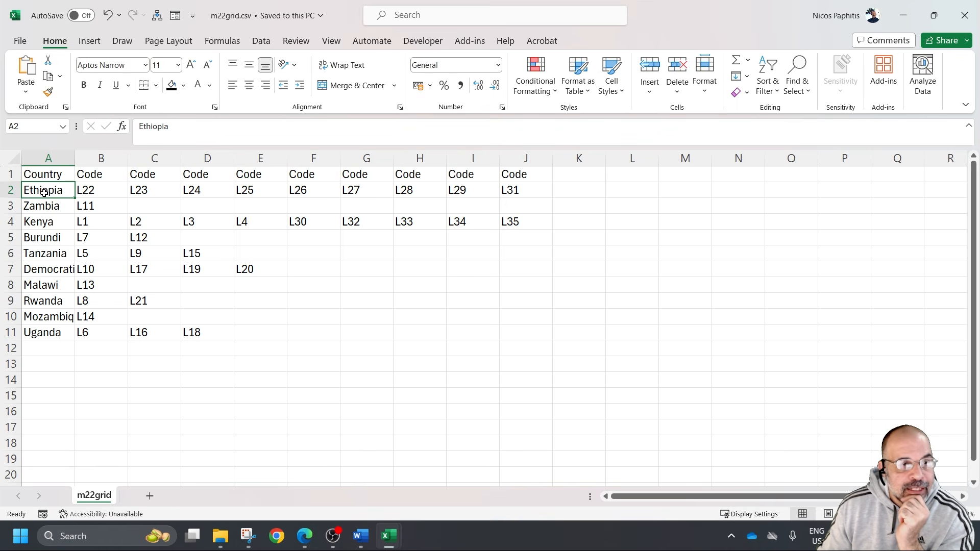
pyautogui.moveTo(113, 190); pyautogui.dragTo(528, 190)
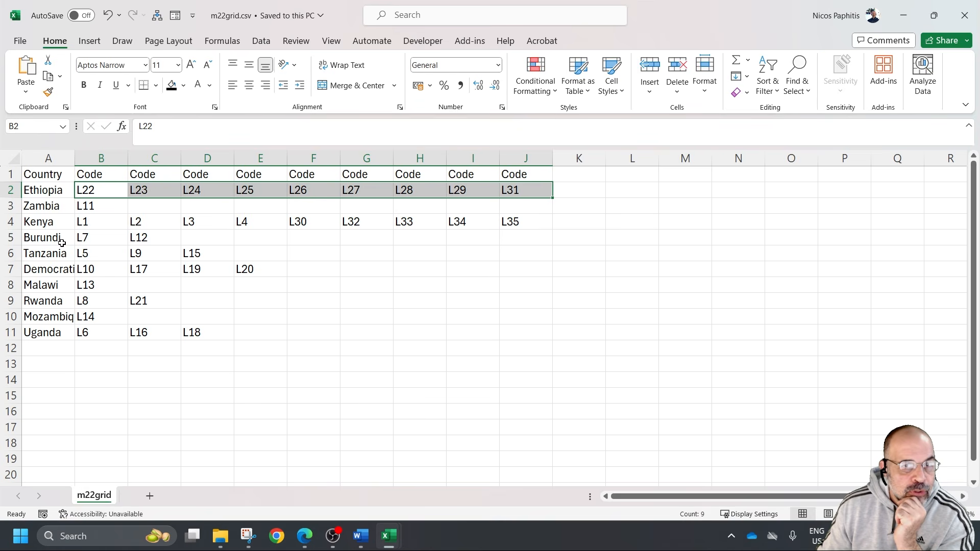
pyautogui.click(56, 211)
pyautogui.click(106, 205)
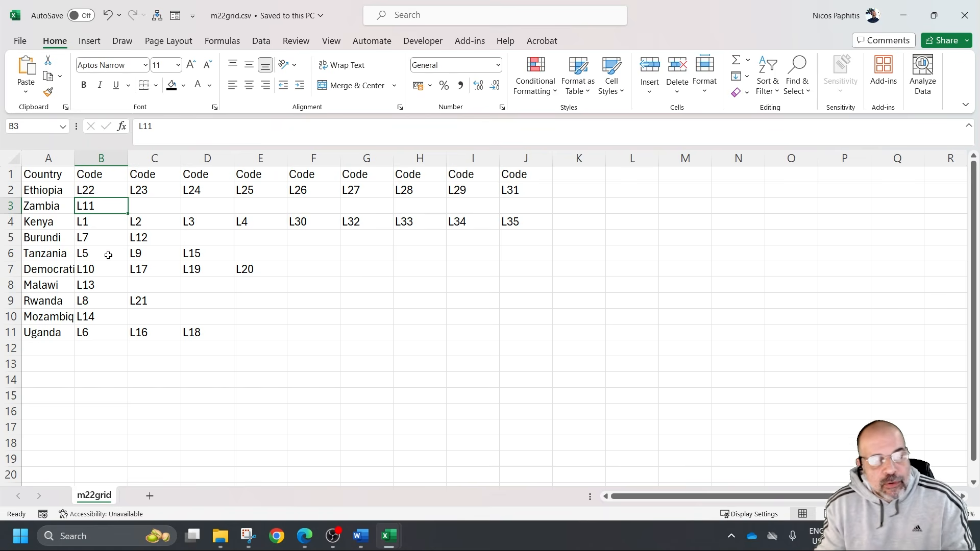
# Autofit the Country column in m22grid.csv so the full country names show, and return to the Finder workbook
pyautogui.doubleClick(75, 157)
pyautogui.click(310, 295)
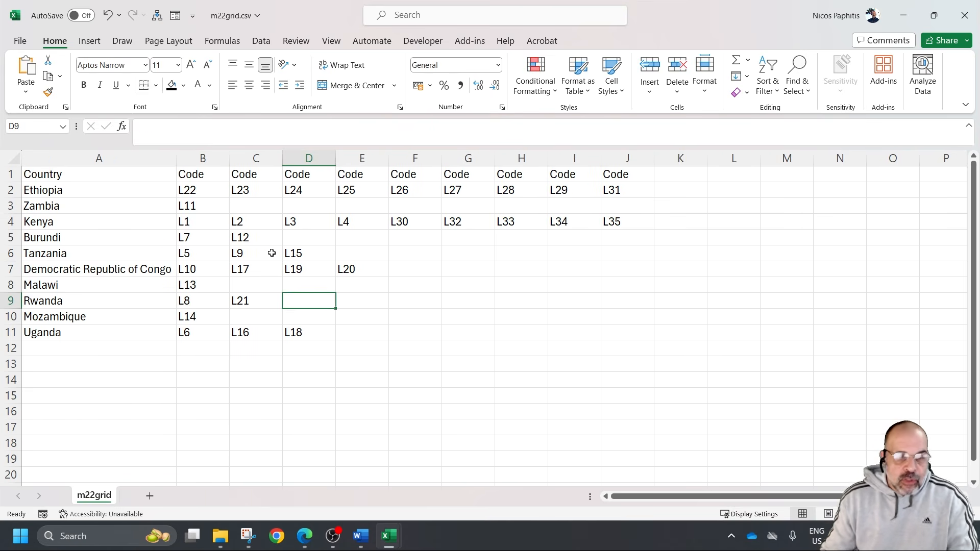
pyautogui.moveTo(388, 536)
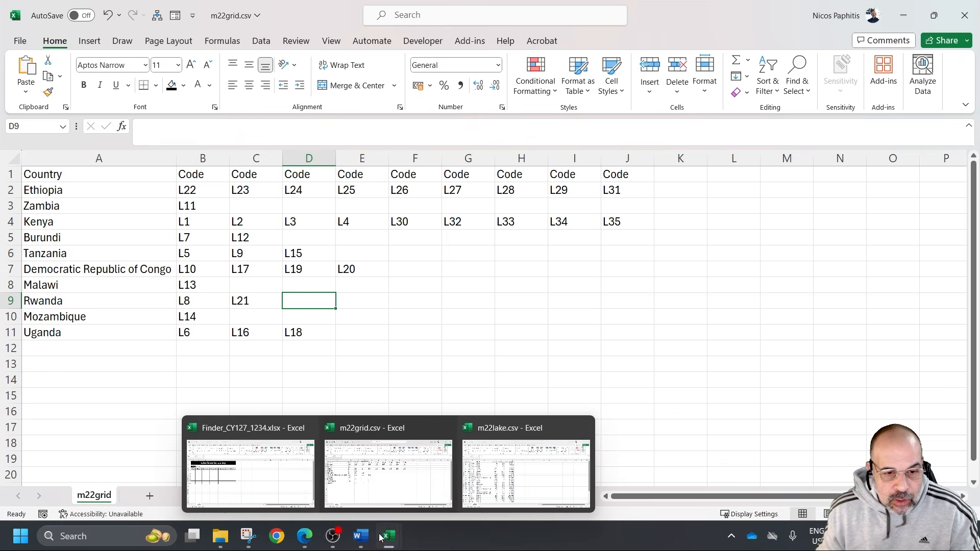
pyautogui.click(269, 479)
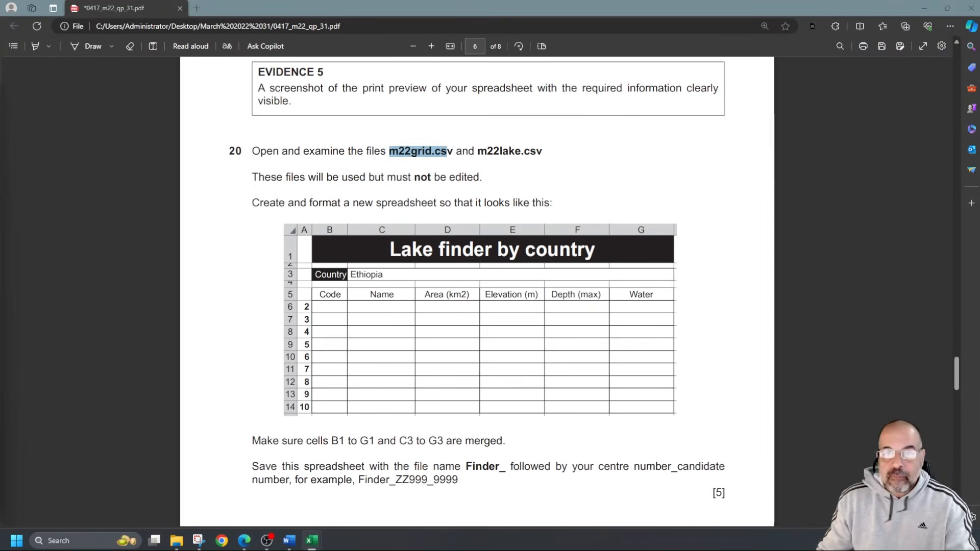
# Review the source files named in question 20 of the exam paper and read the lookup requirements in questions 21 and 22
pyautogui.click(388, 151)
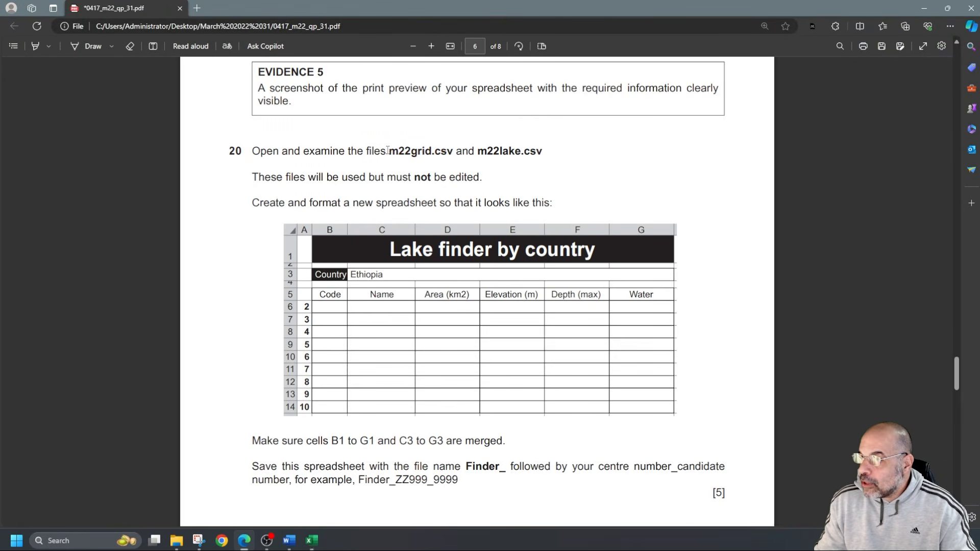
pyautogui.moveTo(382, 151); pyautogui.dragTo(529, 155)
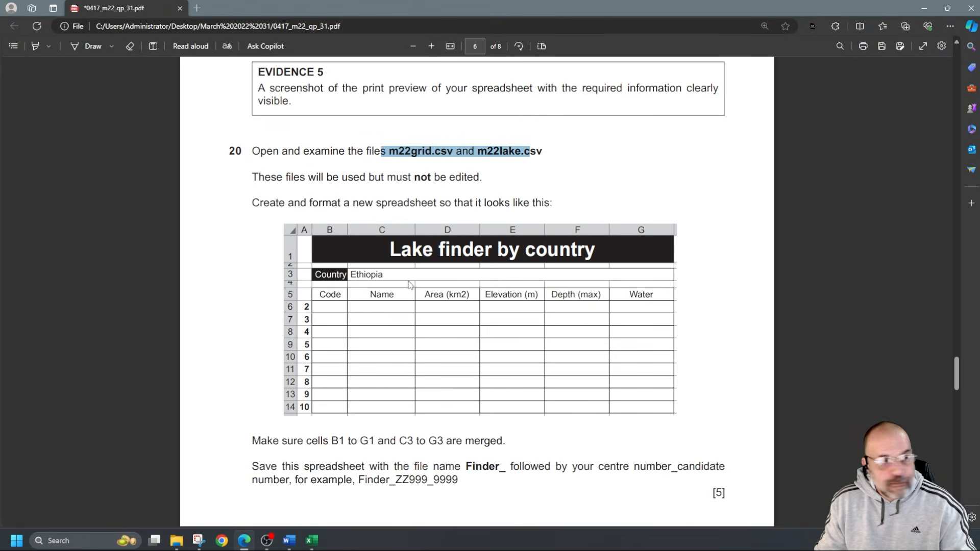
pyautogui.scroll(-10, 510, 286)
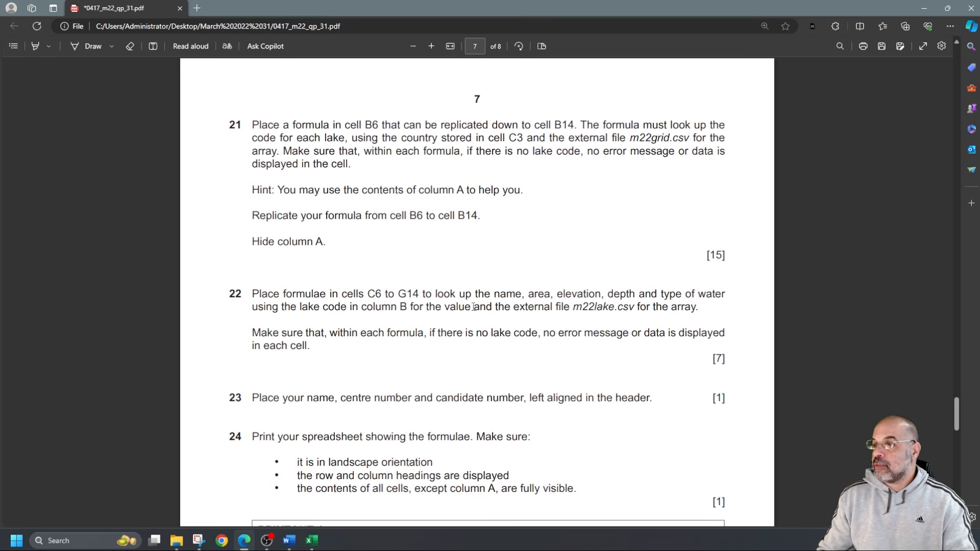
pyautogui.scroll(1, 452, 328)
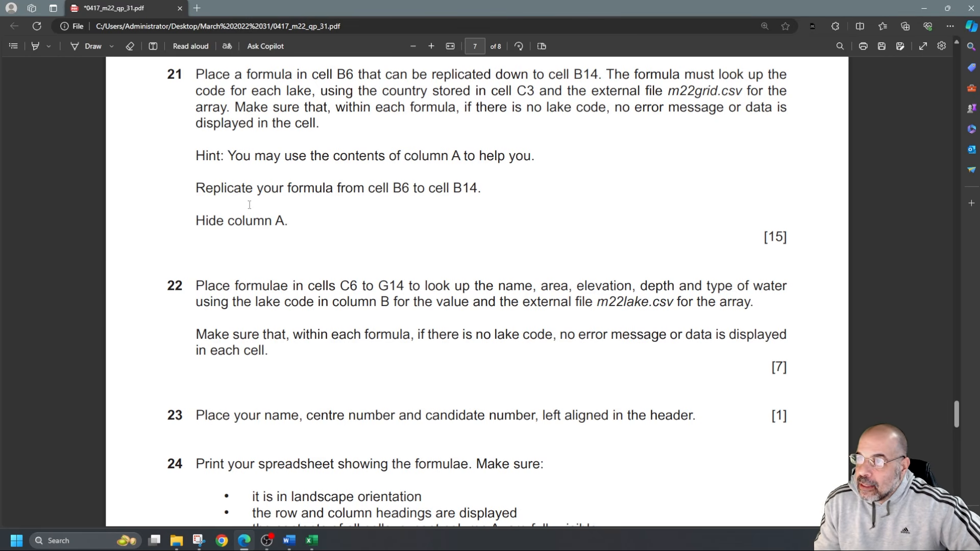
# Highlight cell C3, m22grid.csv and the "error message or data" requirement in the text of question 21
pyautogui.click(38, 48)
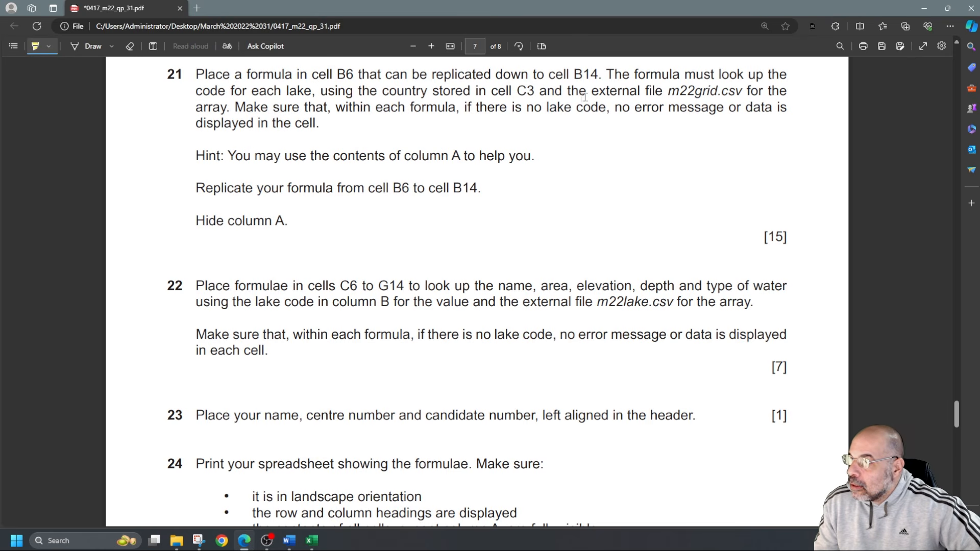
pyautogui.moveTo(537, 92); pyautogui.dragTo(505, 91)
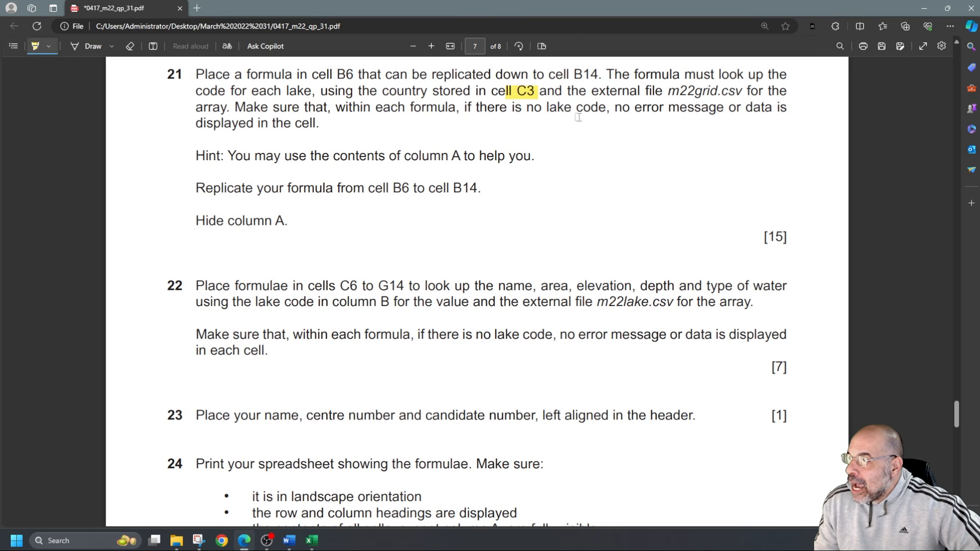
pyautogui.moveTo(668, 92)
pyautogui.mouseDown()
pyautogui.moveTo(763, 92)
pyautogui.moveTo(739, 91)
pyautogui.mouseUp()
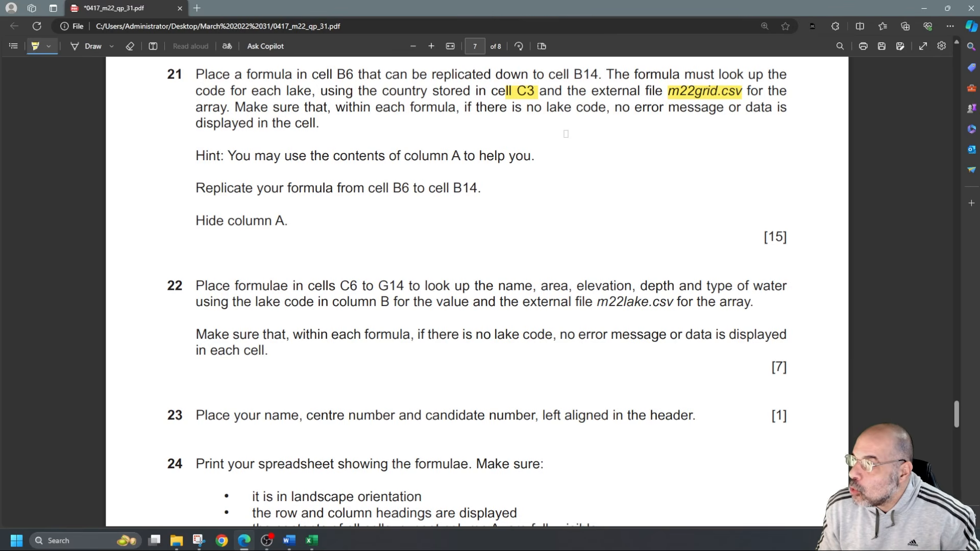
pyautogui.moveTo(625, 109); pyautogui.dragTo(760, 110)
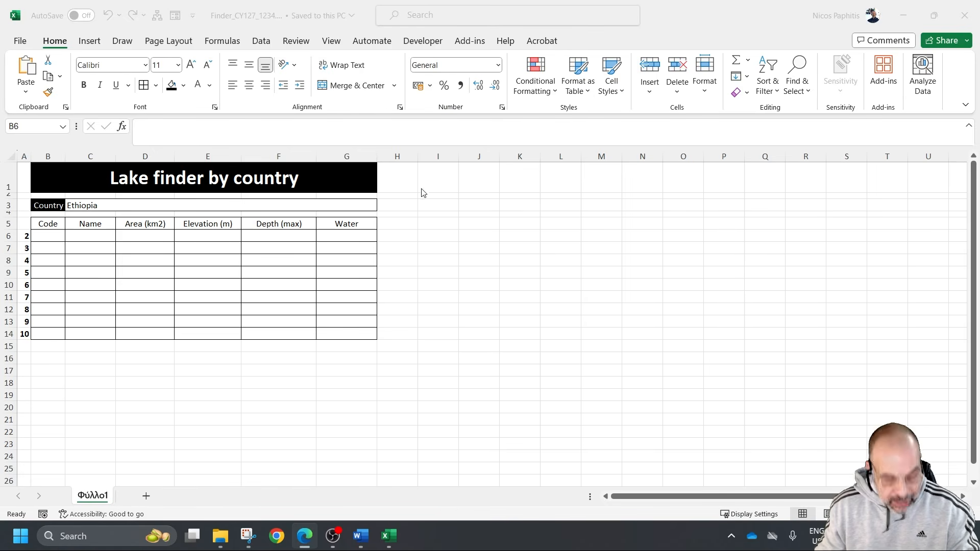
# Switch to the Finder workbook and locate formula cell B6 and the lookup country in C3
pyautogui.scroll(2, 389, 296)
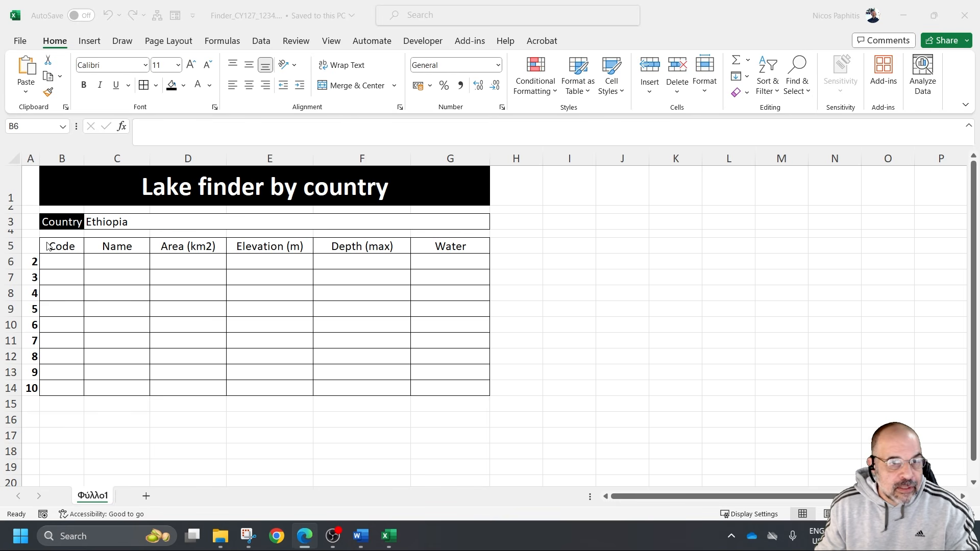
pyautogui.click(66, 263)
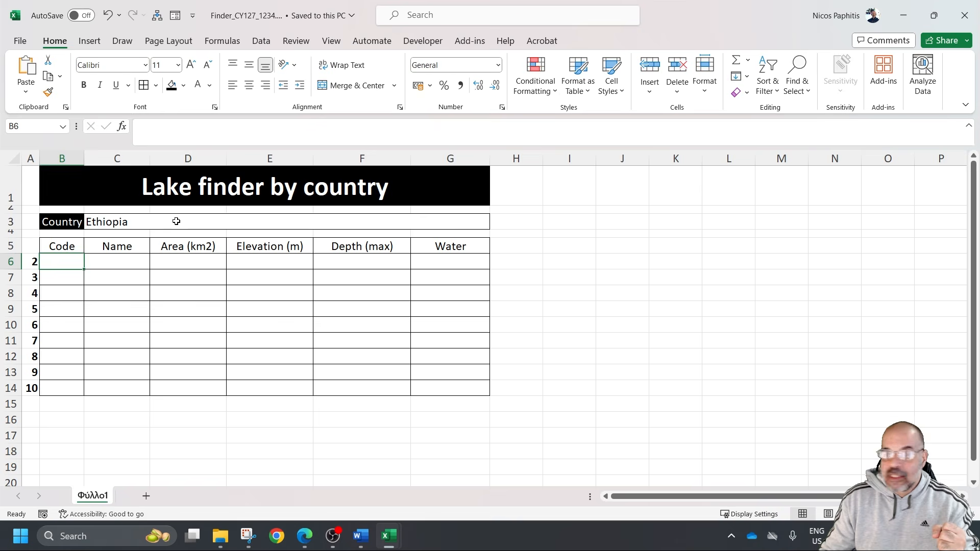
pyautogui.click(141, 221)
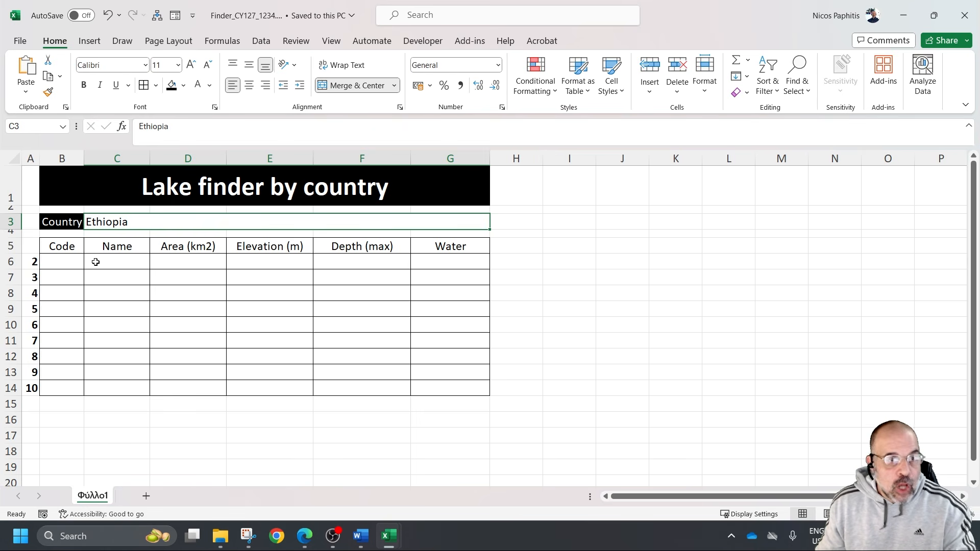
pyautogui.click(70, 262)
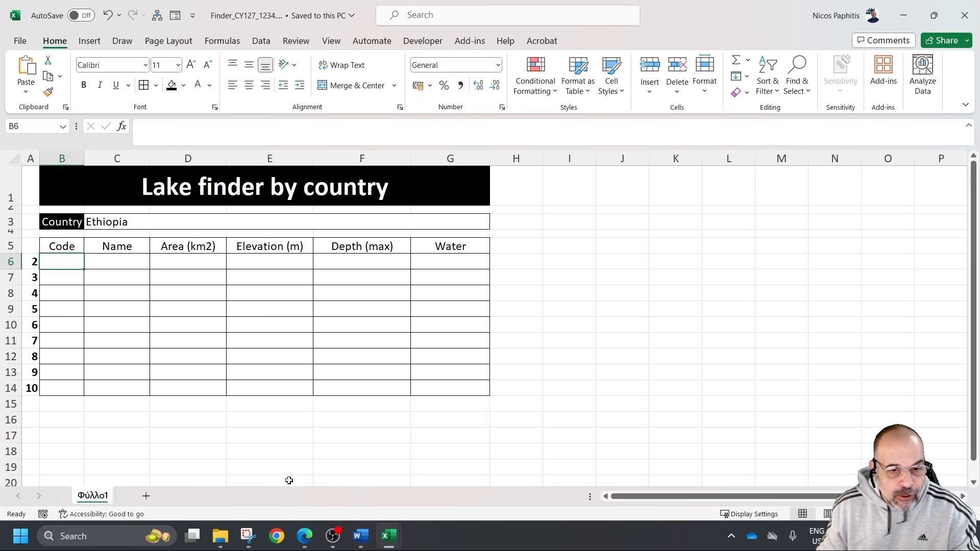
# Switch to m22grid.csv and examine the lookup array A2:J11 and its country column A2:A11
pyautogui.moveTo(388, 536)
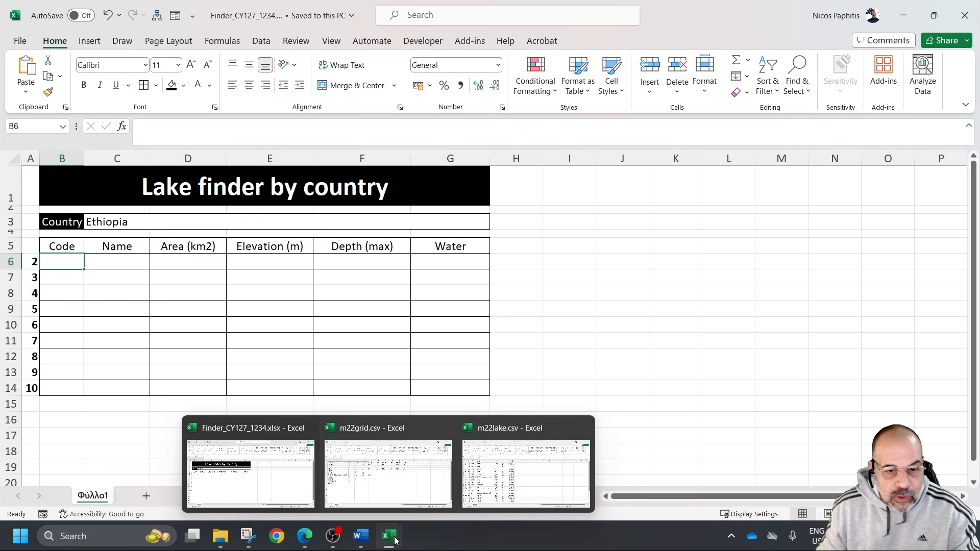
pyautogui.click(384, 471)
pyautogui.click(285, 394)
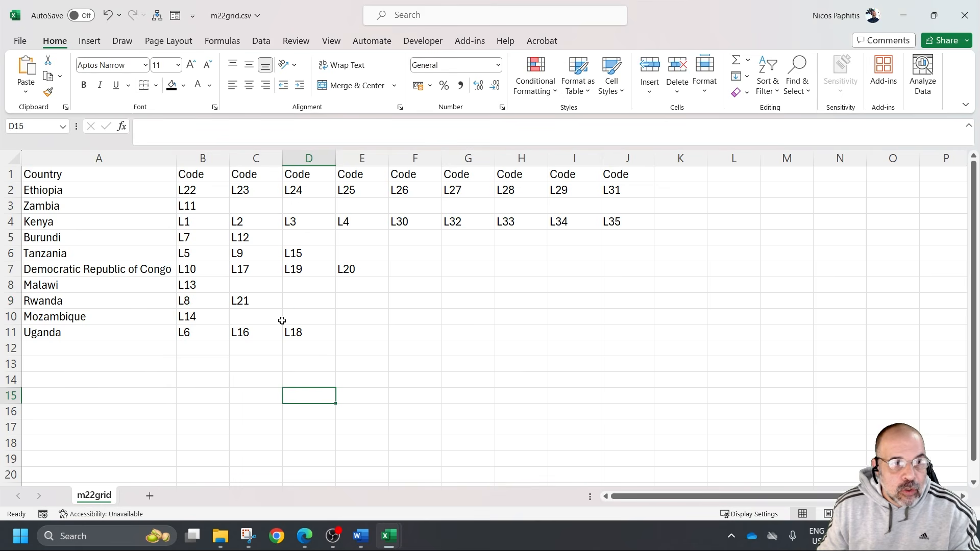
pyautogui.moveTo(66, 190); pyautogui.dragTo(615, 338)
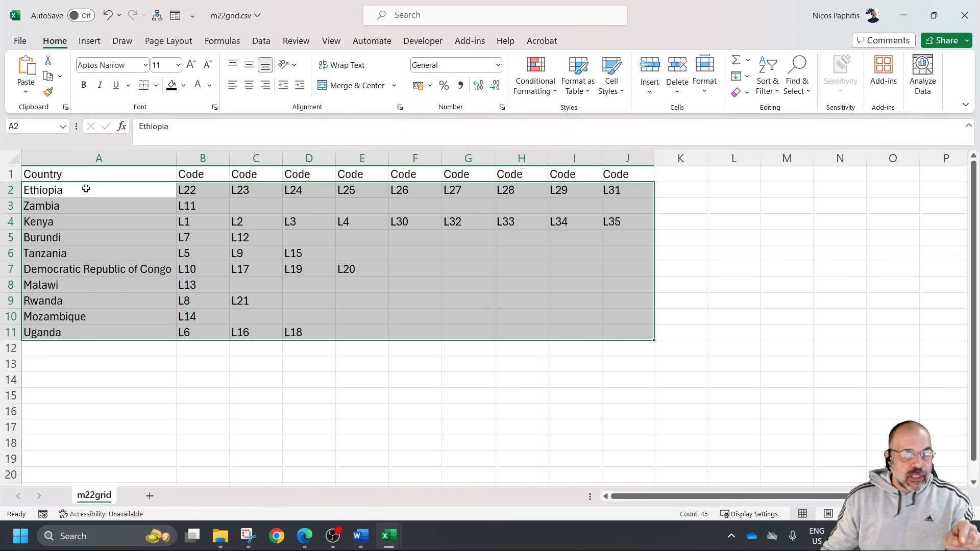
pyautogui.moveTo(85, 190); pyautogui.dragTo(94, 334)
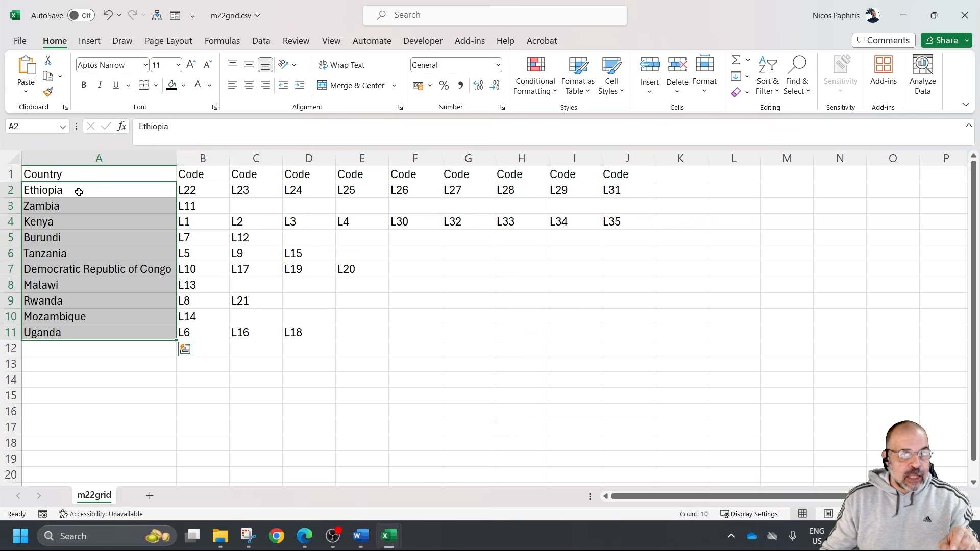
# Examine the lake codes across Ethiopia's row, cells B2 to J2, in m22grid.csv
pyautogui.click(78, 190)
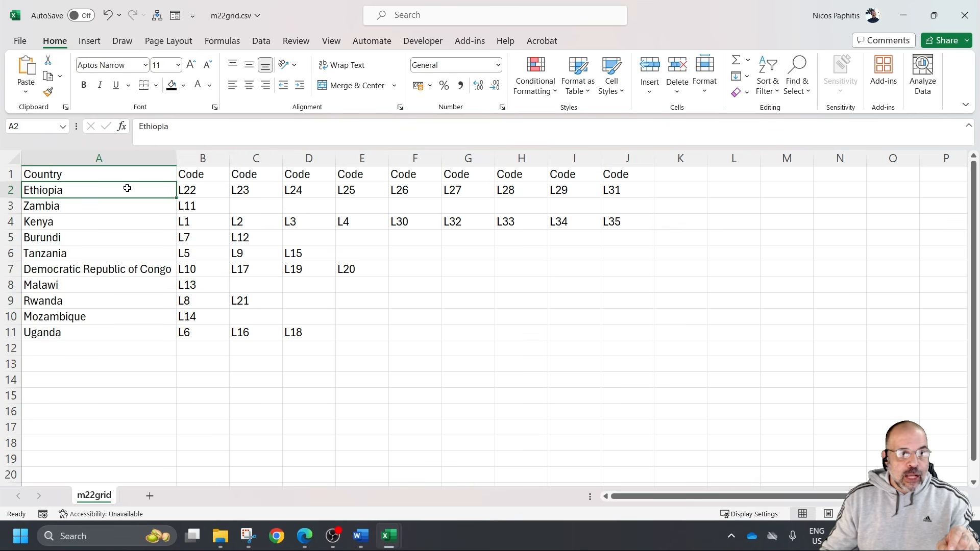
pyautogui.click(189, 190)
pyautogui.click(258, 190)
pyautogui.click(293, 190)
pyautogui.click(360, 190)
pyautogui.click(416, 190)
pyautogui.click(477, 190)
pyautogui.click(553, 189)
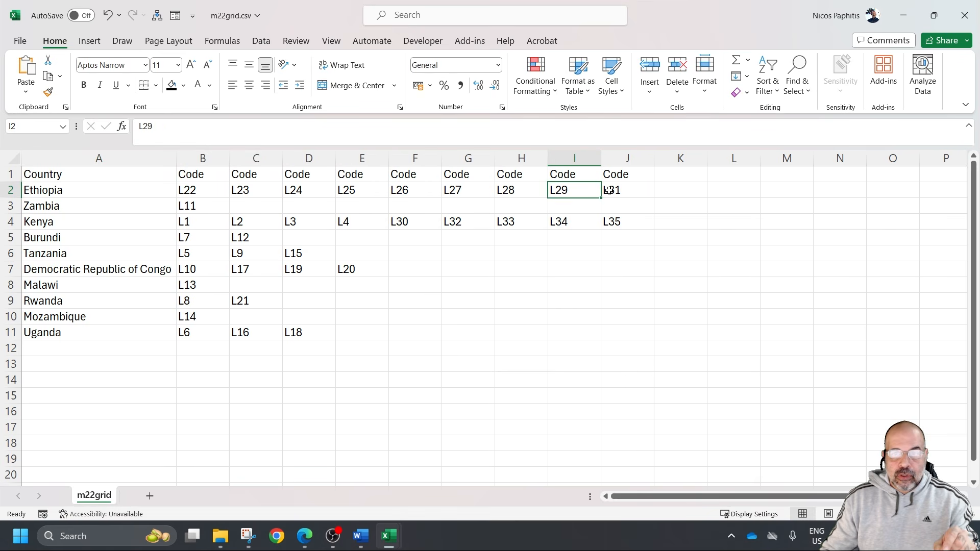
pyautogui.moveTo(195, 190)
pyautogui.mouseDown()
pyautogui.moveTo(590, 189)
pyautogui.moveTo(207, 194)
pyautogui.mouseUp()
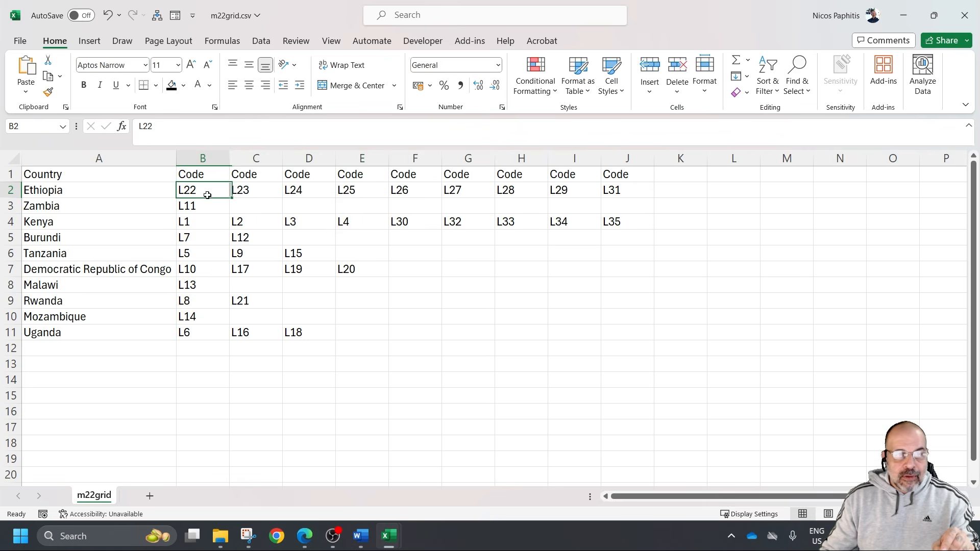
pyautogui.click(122, 188)
pyautogui.click(212, 188)
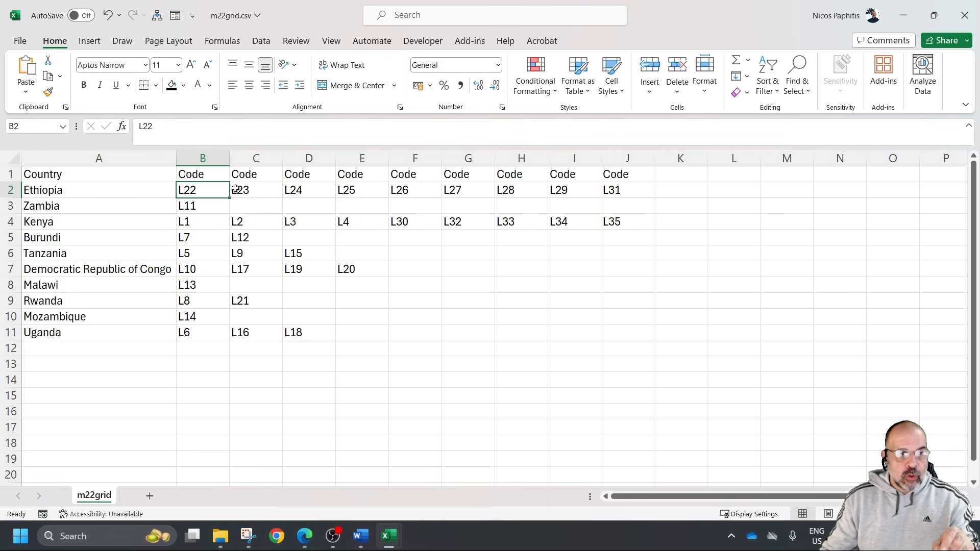
pyautogui.click(258, 189)
pyautogui.click(302, 190)
# Review the lookup array A2:J11 in m22grid.csv and the helper number in cell A6 of the Finder workbook
pyautogui.moveTo(143, 193); pyautogui.dragTo(598, 337)
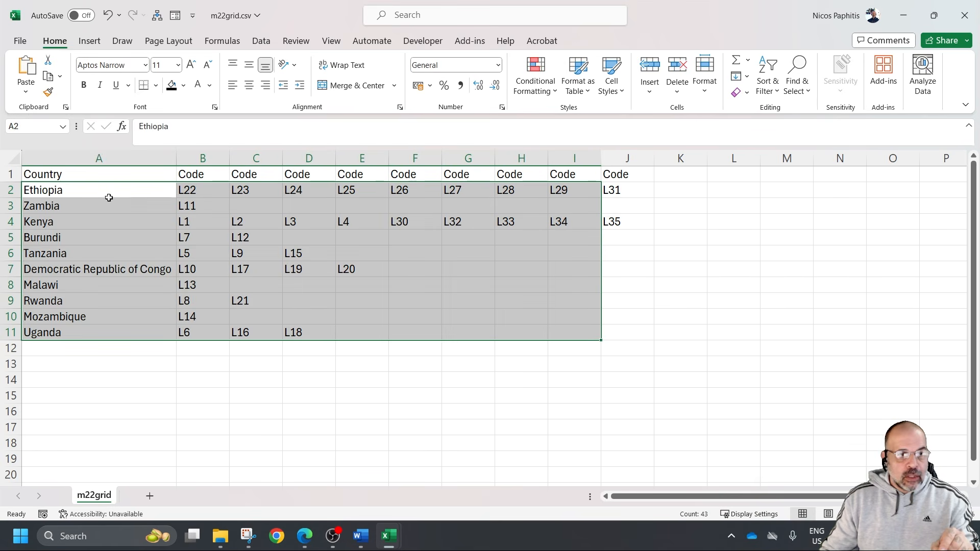
pyautogui.moveTo(99, 195); pyautogui.dragTo(631, 327)
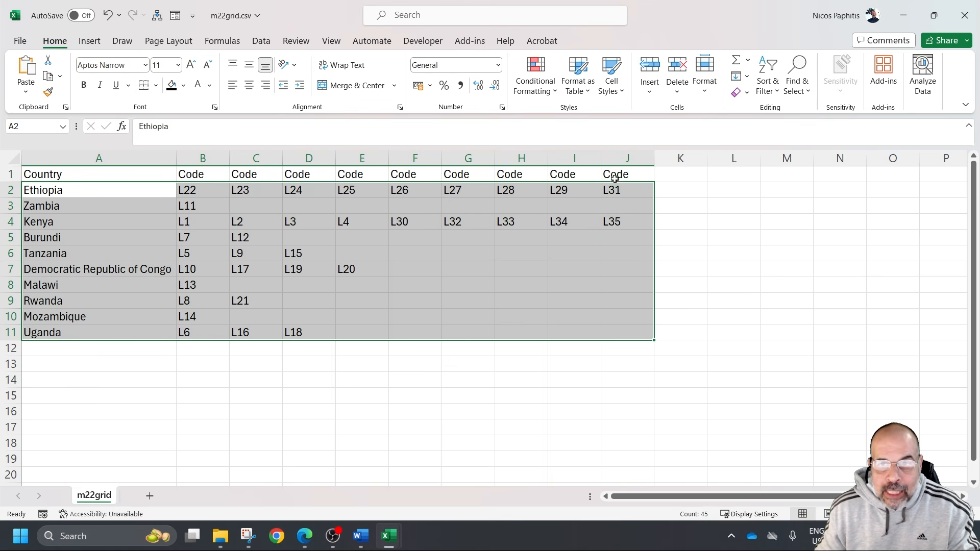
pyautogui.click(389, 542)
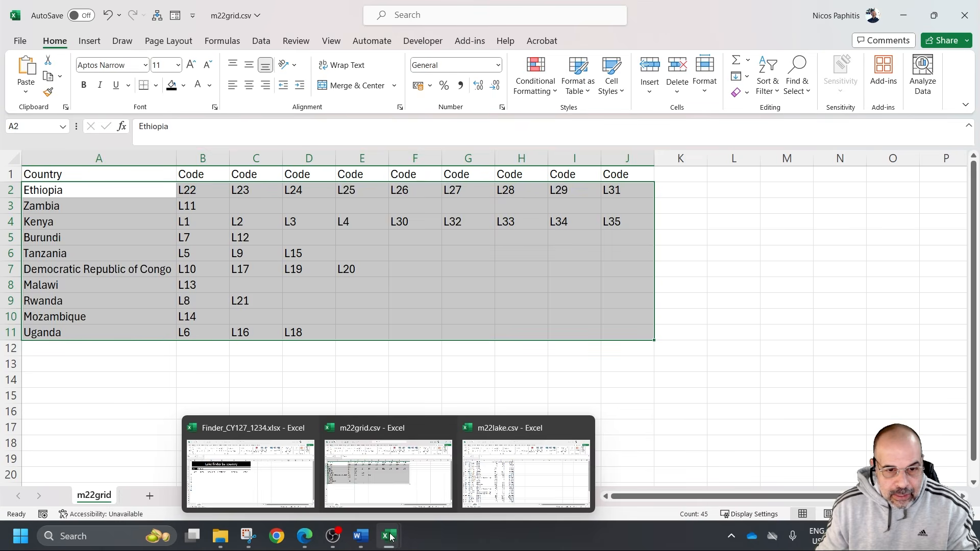
pyautogui.click(266, 485)
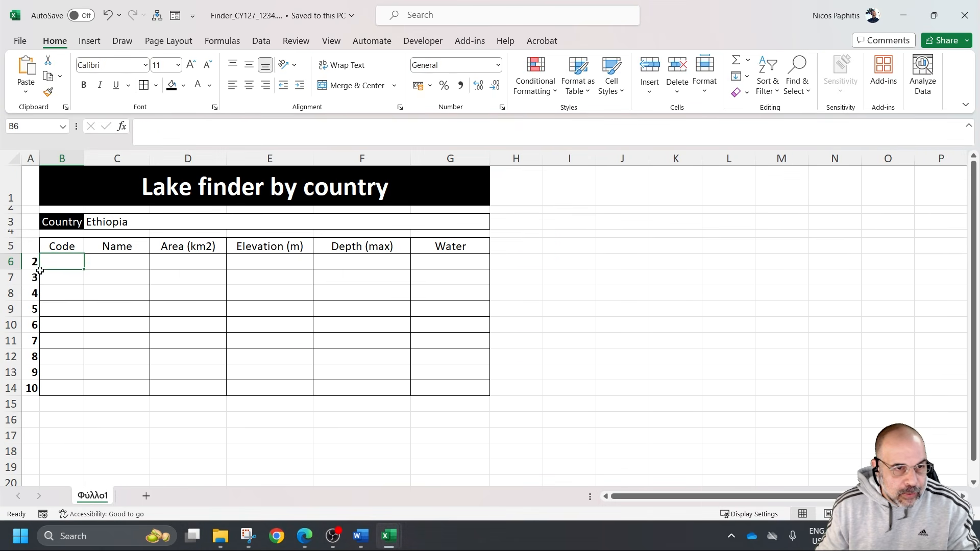
pyautogui.moveTo(33, 263)
pyautogui.mouseDown()
pyautogui.moveTo(32, 375)
pyautogui.moveTo(33, 262)
pyautogui.mouseUp()
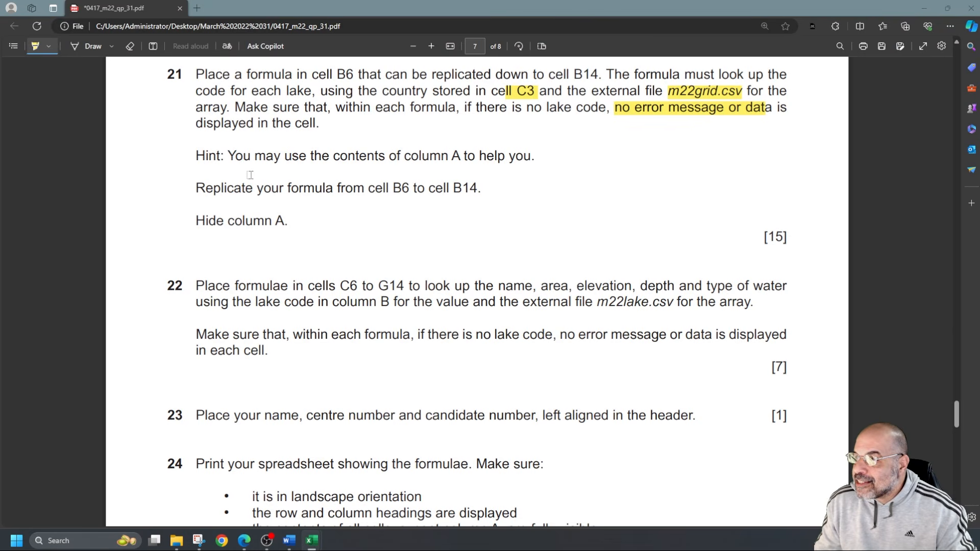
# Switch to the exam paper and highlight "Hint", "column A to help you" and "Hide column A" in question 21
pyautogui.moveTo(194, 155); pyautogui.dragTo(233, 159)
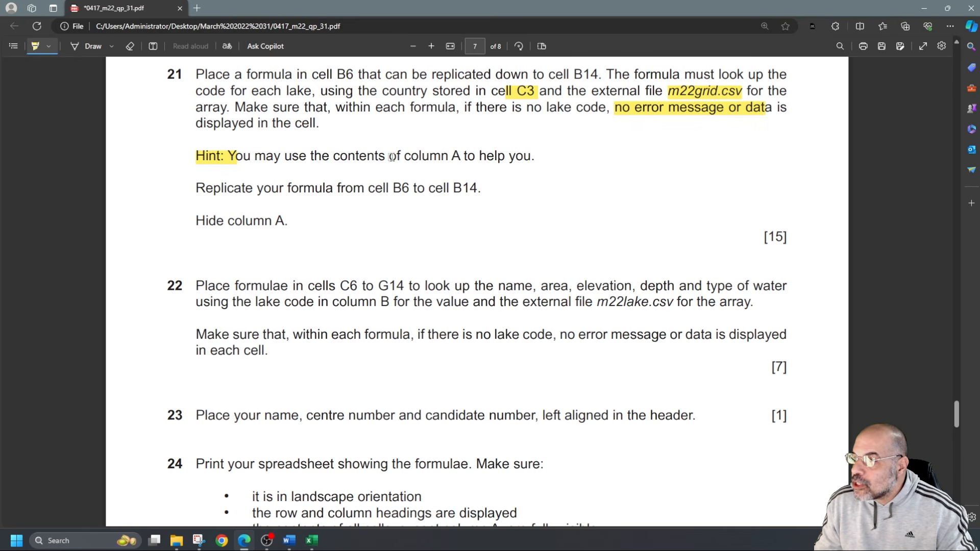
pyautogui.moveTo(408, 156); pyautogui.dragTo(533, 156)
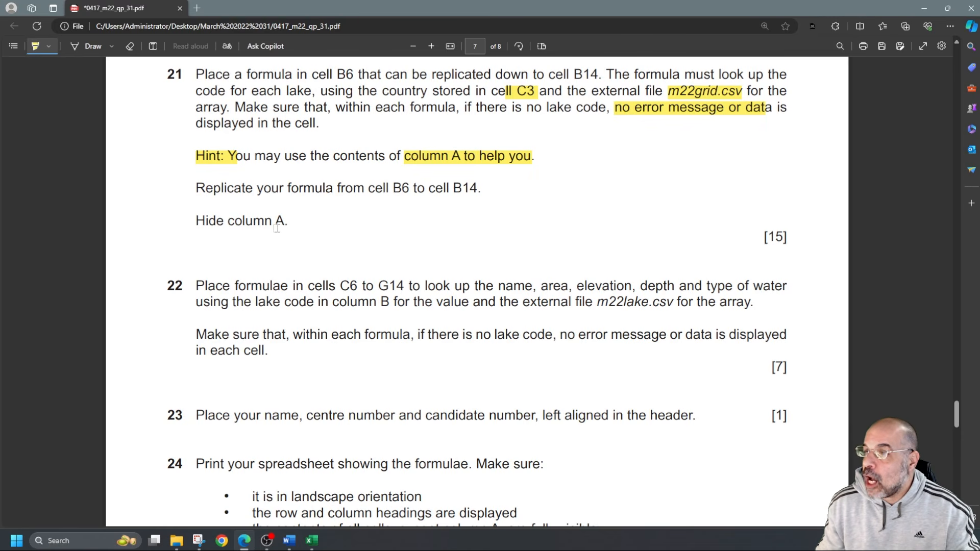
pyautogui.moveTo(196, 224)
pyautogui.mouseDown()
pyautogui.moveTo(309, 225)
pyautogui.moveTo(295, 229)
pyautogui.mouseUp()
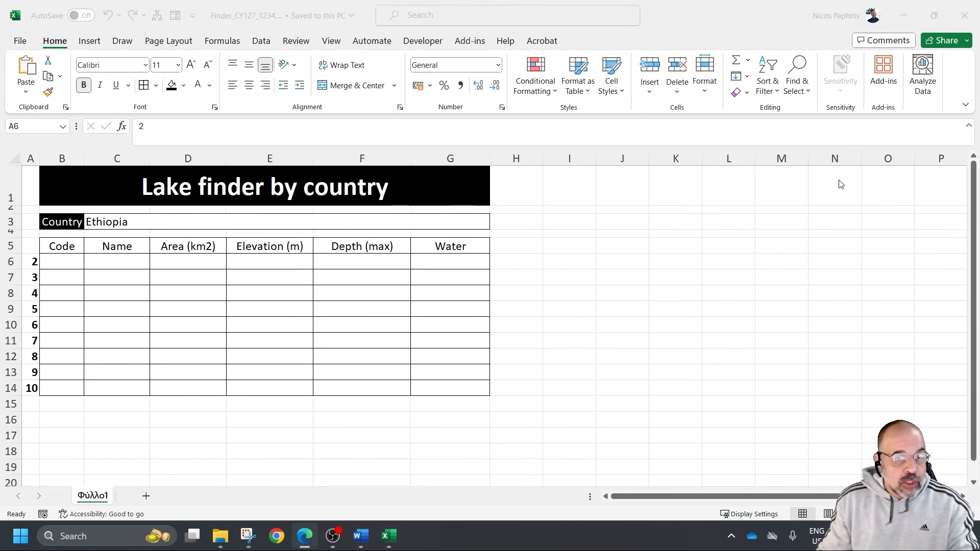
# Return to the Finder workbook and begin a VLOOKUP formula in cell B6 with C3 as the lookup value
pyautogui.click(75, 264)
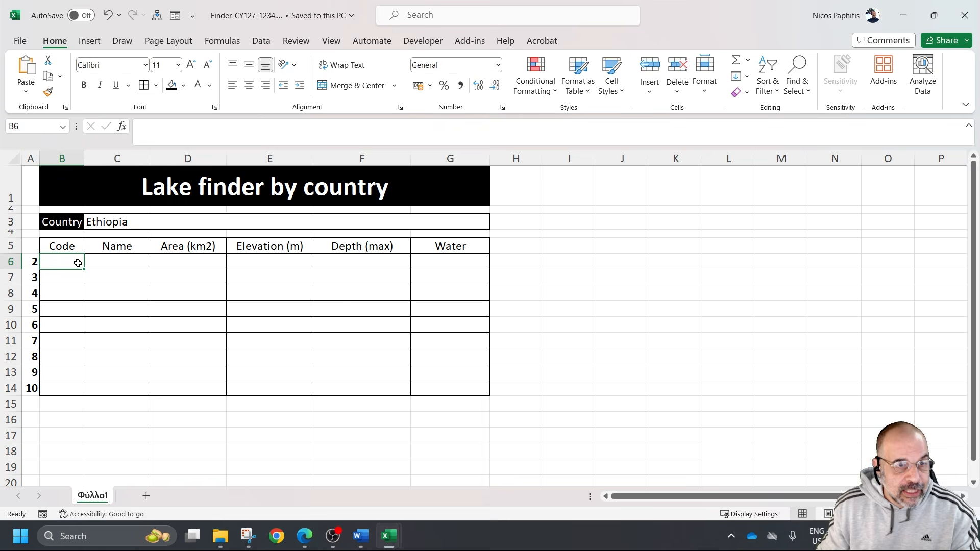
pyautogui.write('=vlook')
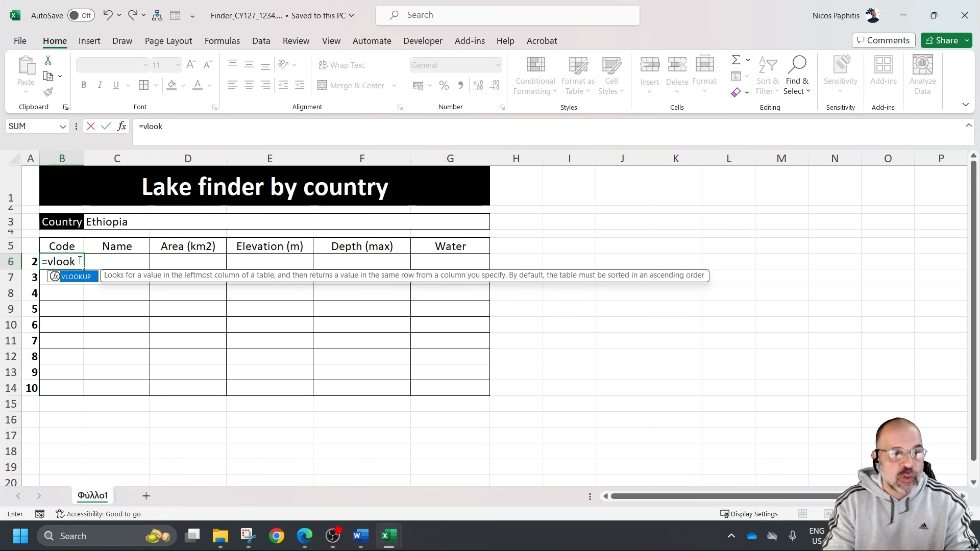
pyautogui.write('up')
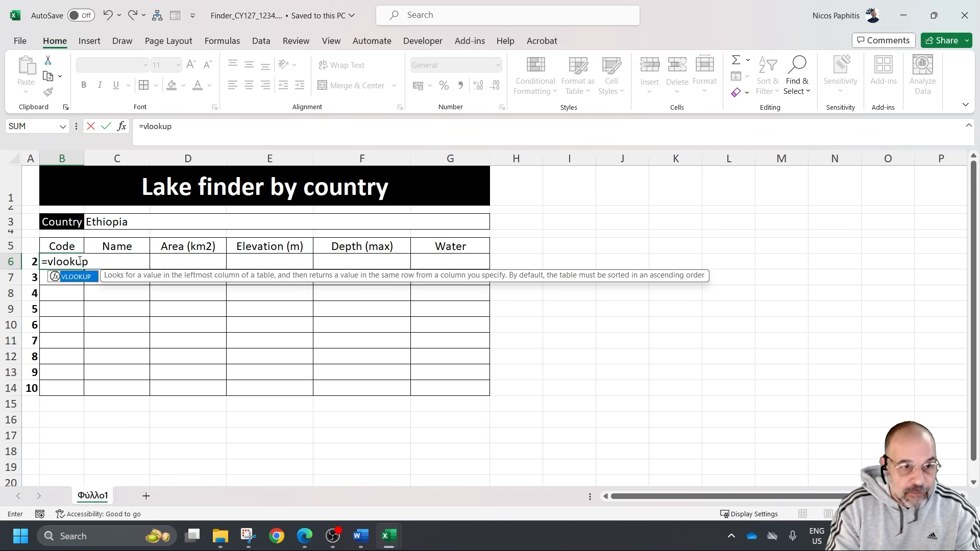
pyautogui.write('(')
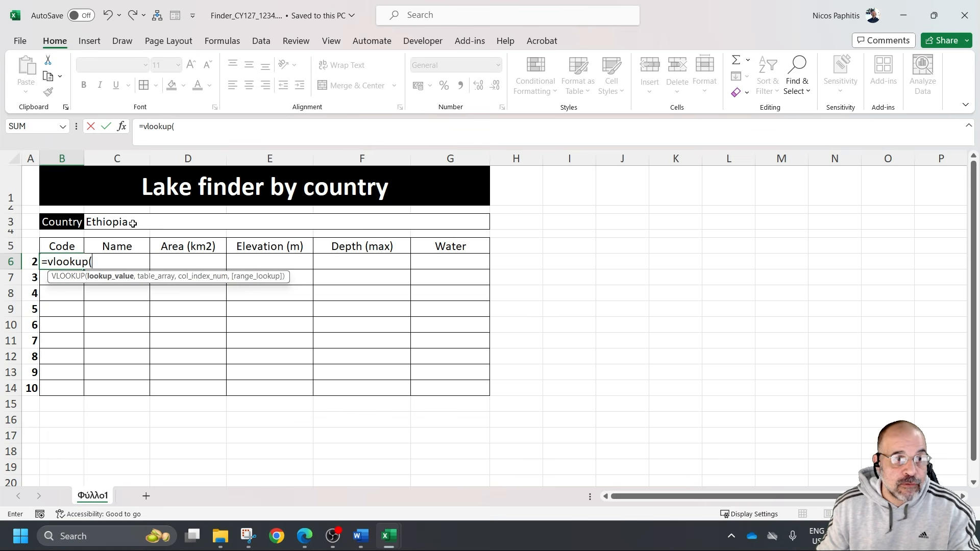
pyautogui.click(133, 223)
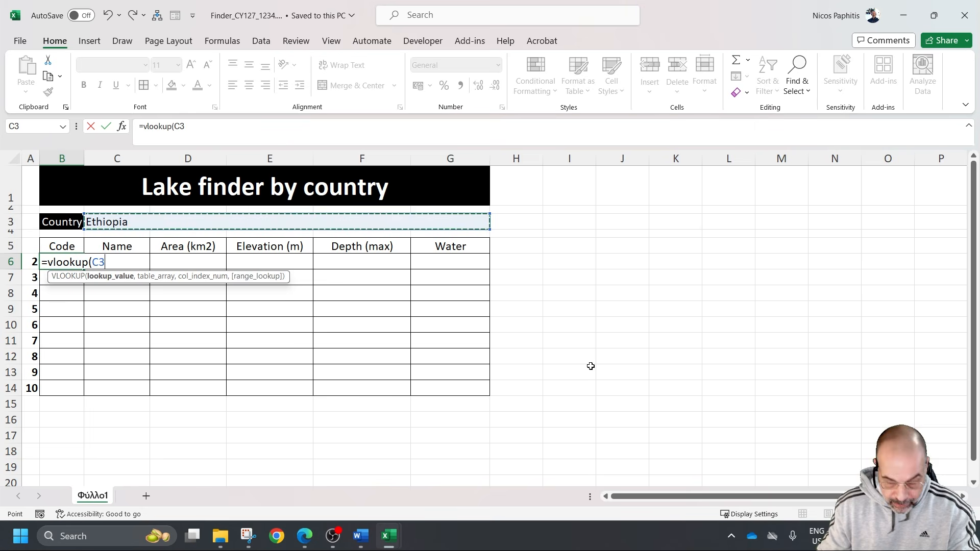
pyautogui.write(',')
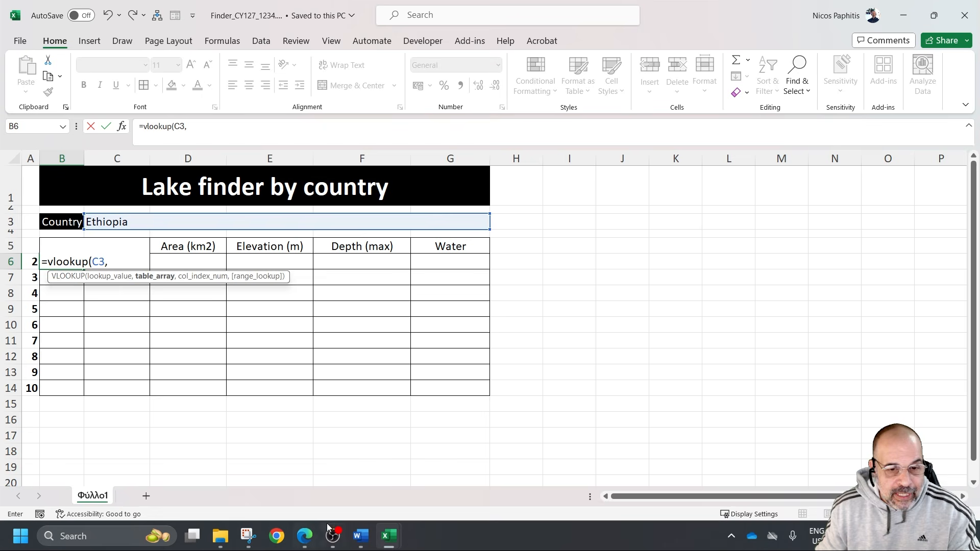
# Add range A2:J11 of m22grid.csv as the table array of the VLOOKUP formula
pyautogui.moveTo(388, 536)
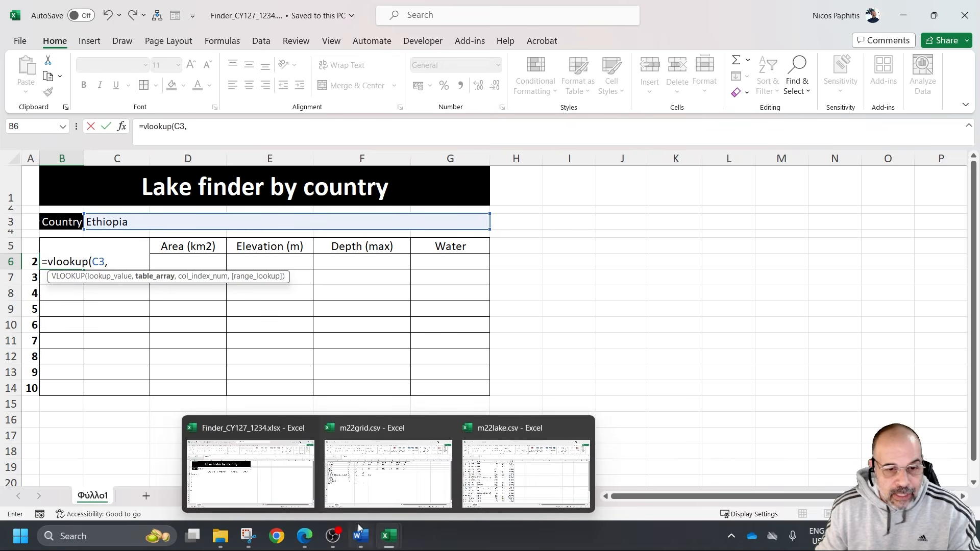
pyautogui.click(375, 434)
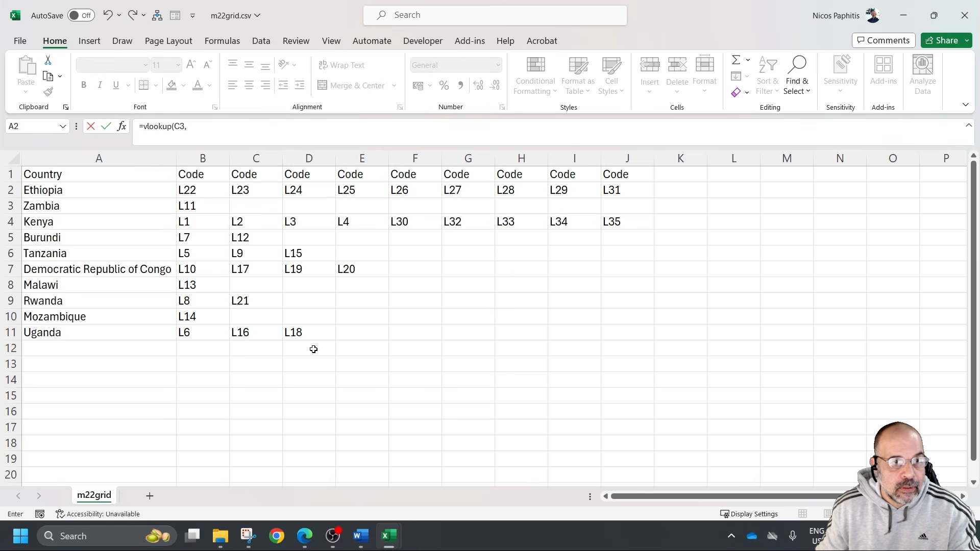
pyautogui.moveTo(132, 195); pyautogui.dragTo(601, 341)
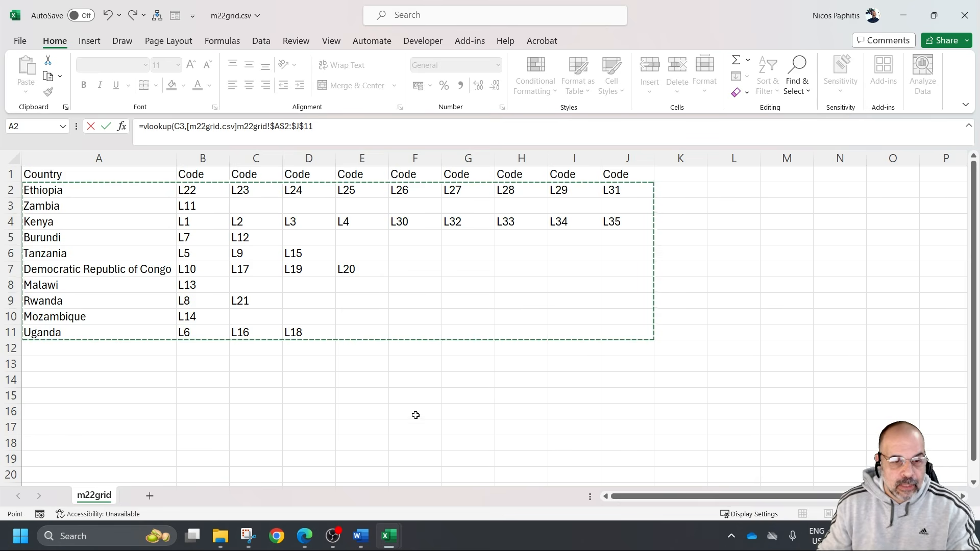
pyautogui.write(',')
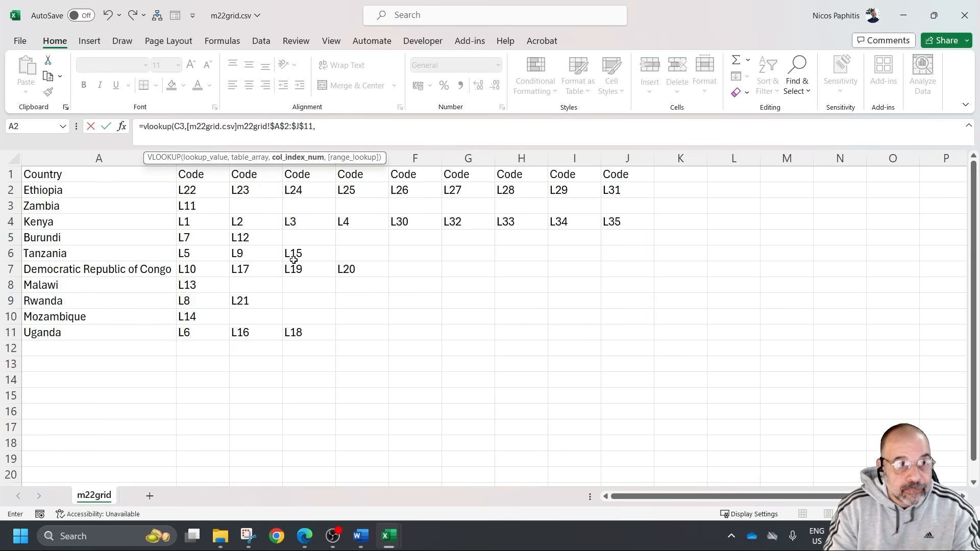
# Complete the VLOOKUP formula in B6 of the Finder workbook with column index 2 and FALSE for an exact match
pyautogui.moveTo(391, 536)
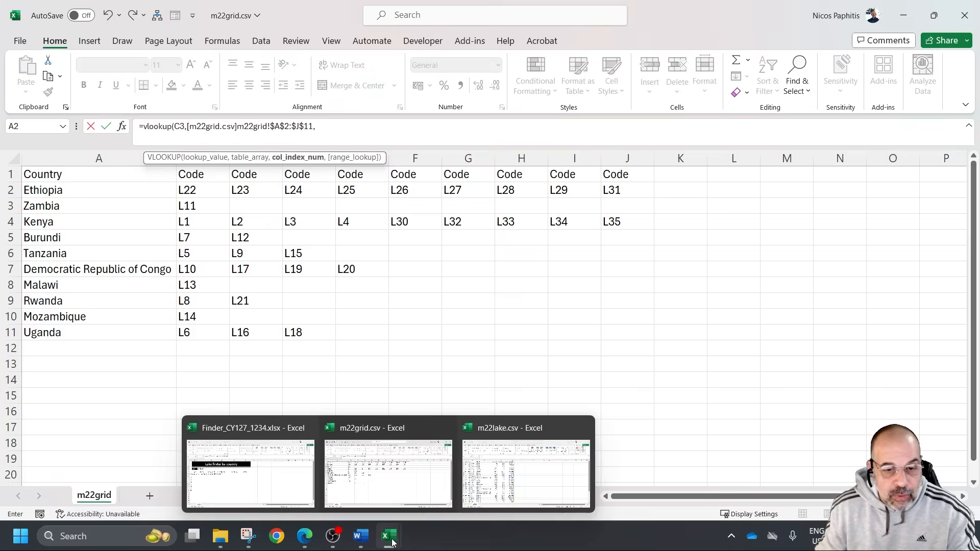
pyautogui.click(280, 475)
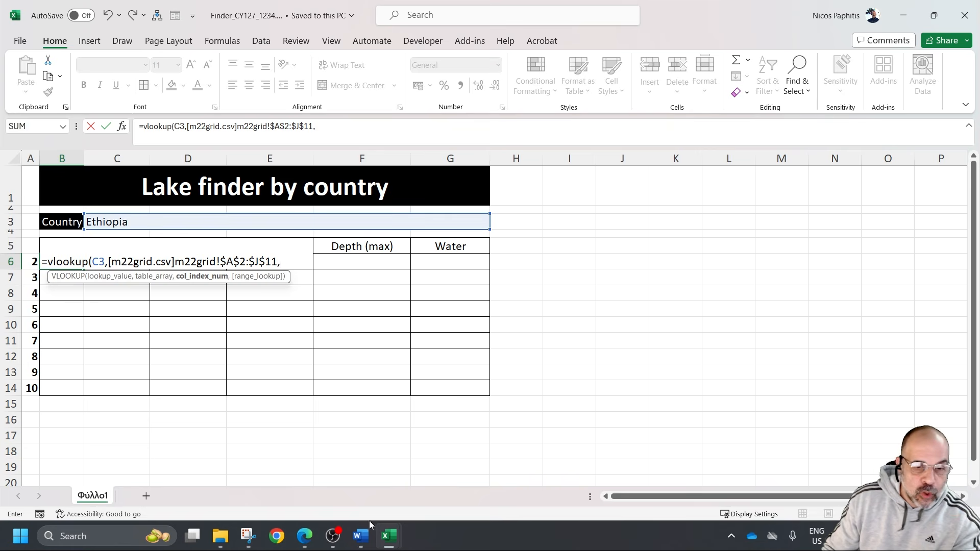
pyautogui.moveTo(388, 536)
pyautogui.click(369, 432)
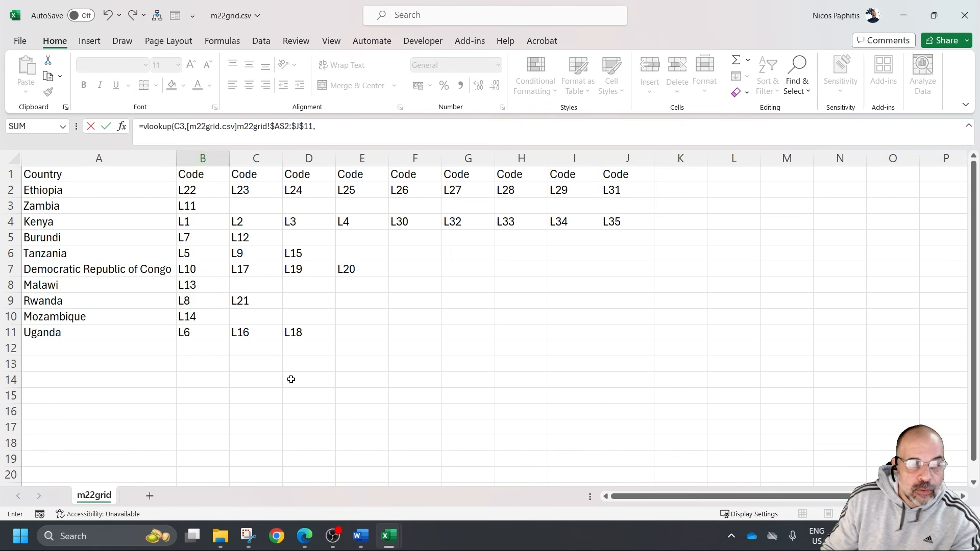
pyautogui.moveTo(389, 536)
pyautogui.click(291, 462)
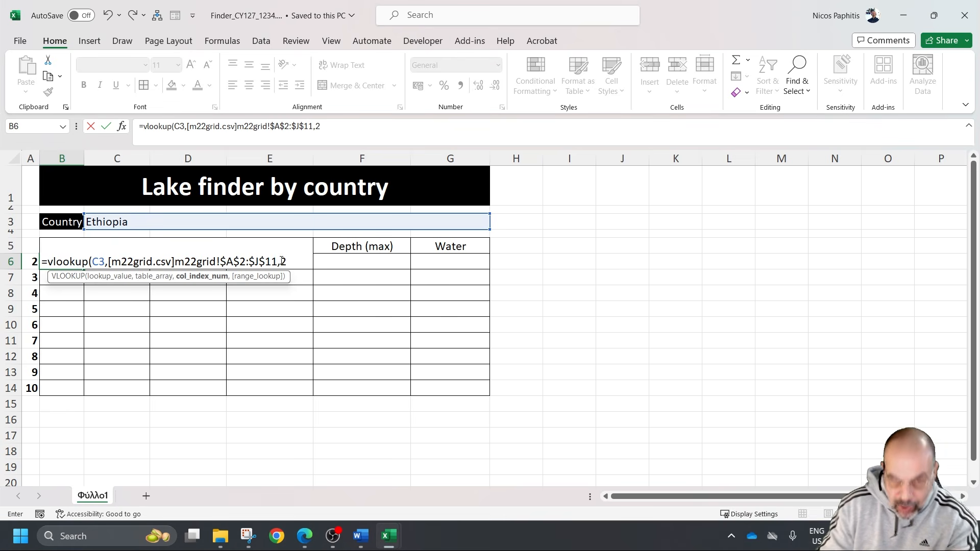
pyautogui.write(',false)')
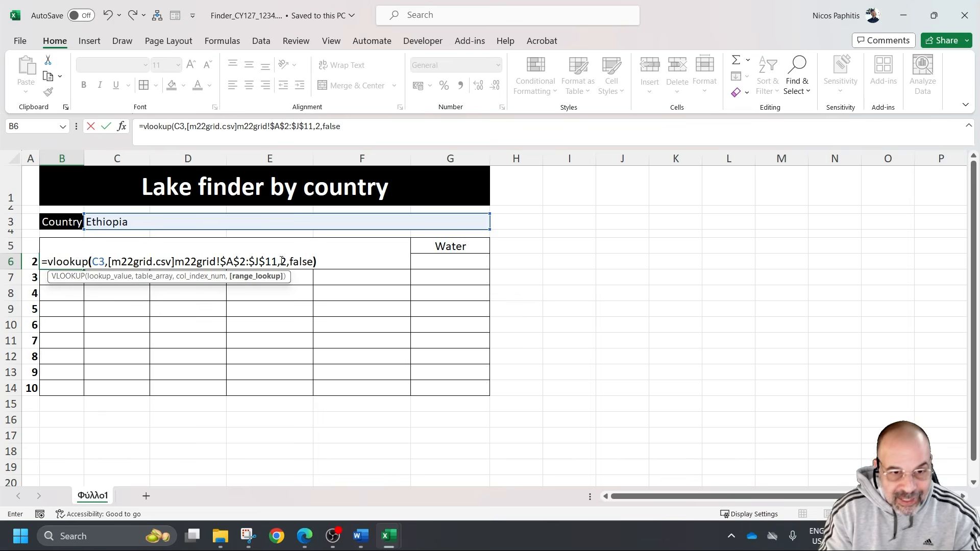
pyautogui.press('Return')
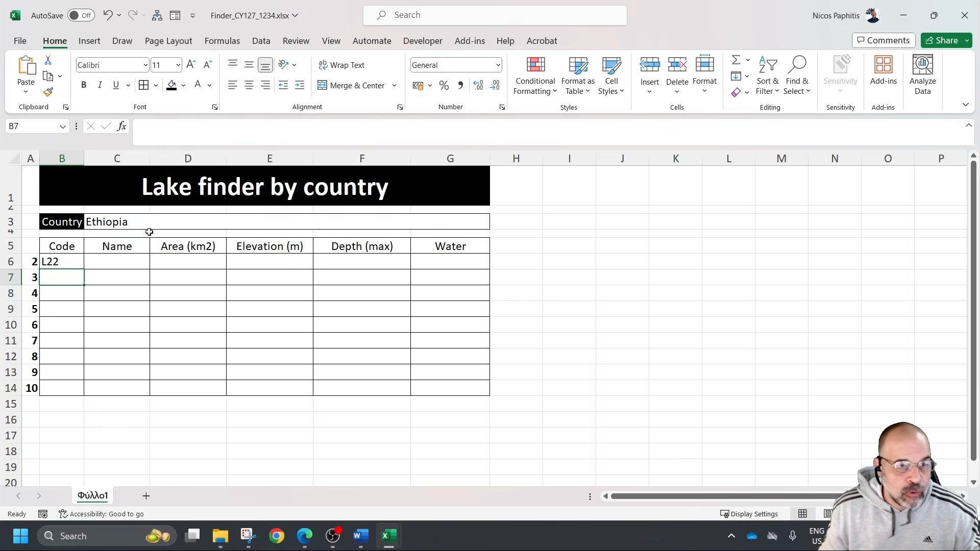
# Replicate the B6 formula down to cell B14 and inspect the cell reference in the B7 copy
pyautogui.click(83, 258)
pyautogui.moveTo(84, 271); pyautogui.dragTo(99, 390)
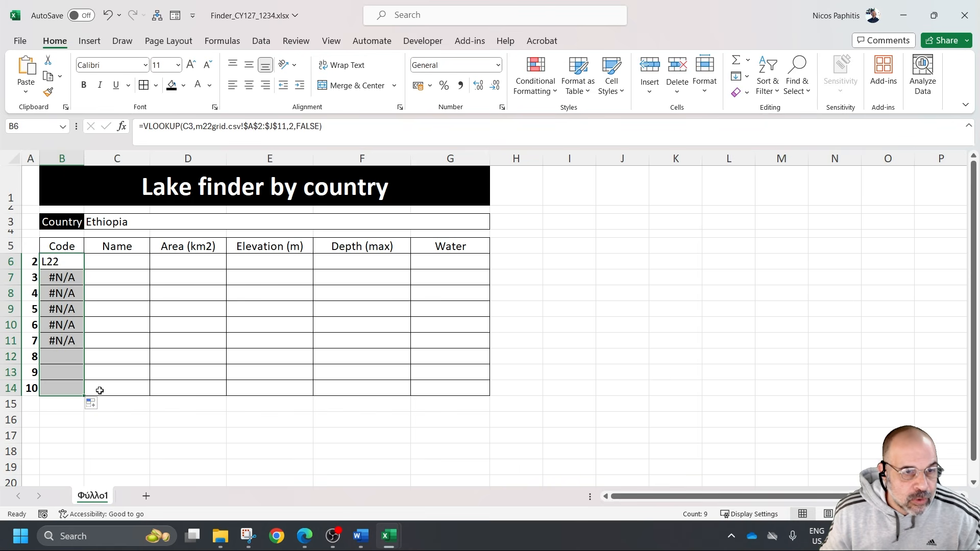
pyautogui.click(71, 280)
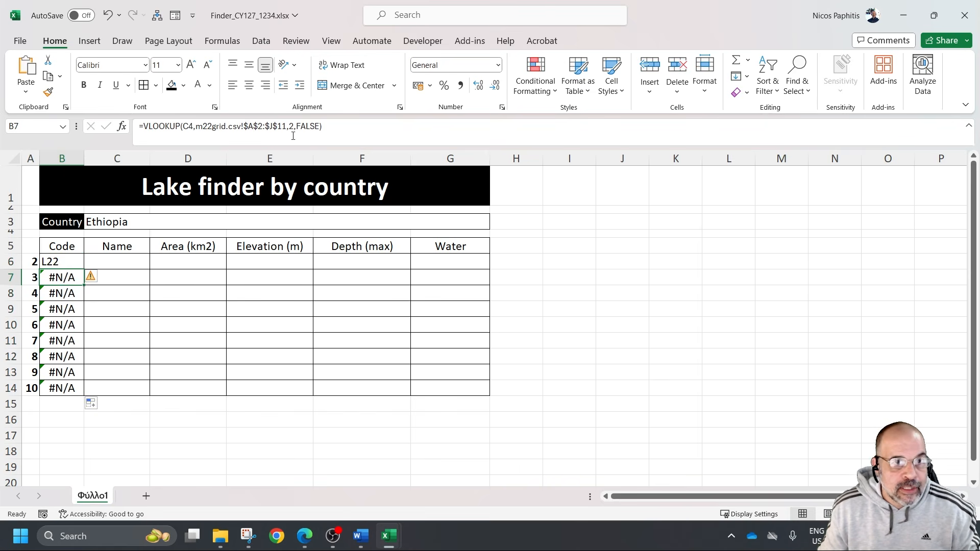
pyautogui.click(386, 126)
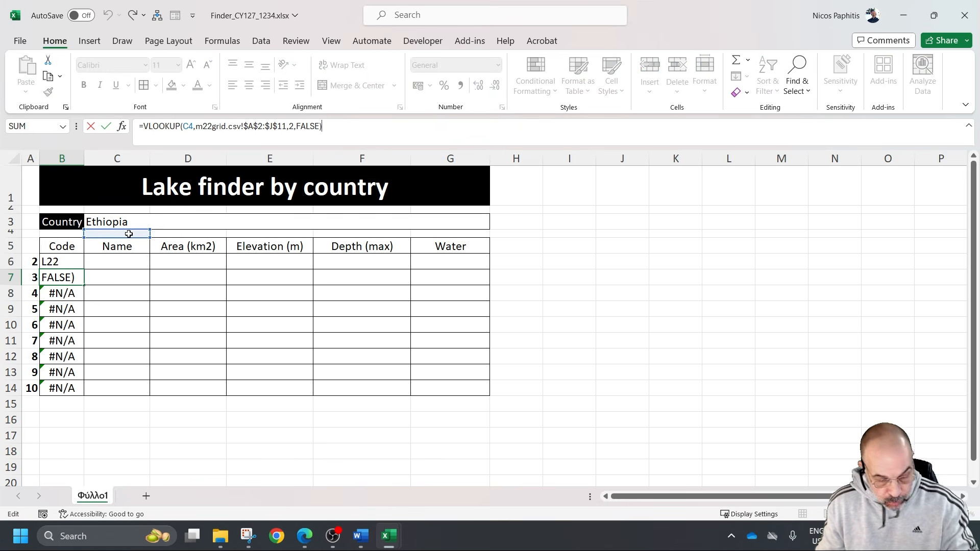
pyautogui.press('Escape')
# Make the lookup value in the B6 VLOOKUP formula the absolute reference $C$3 and replicate the formula down to B14
pyautogui.click(54, 262)
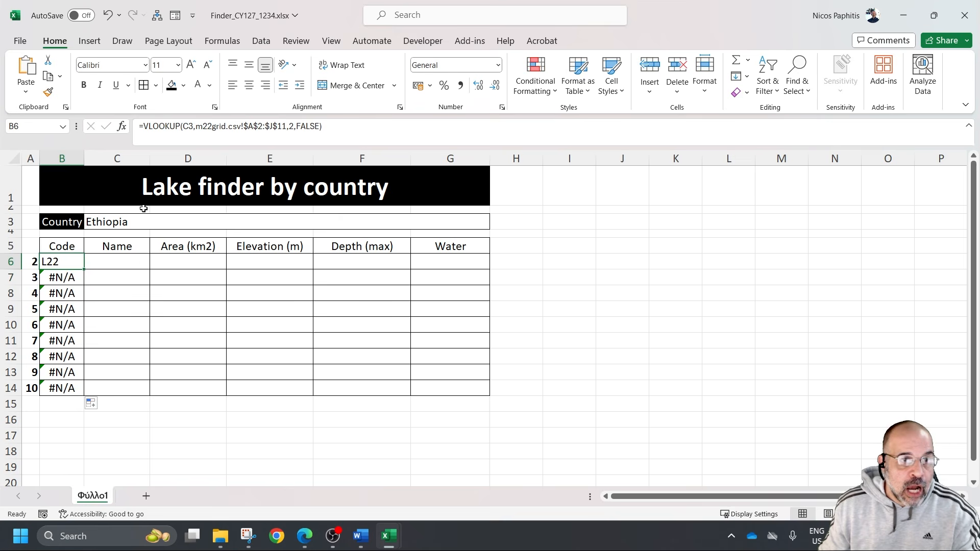
pyautogui.click(188, 126)
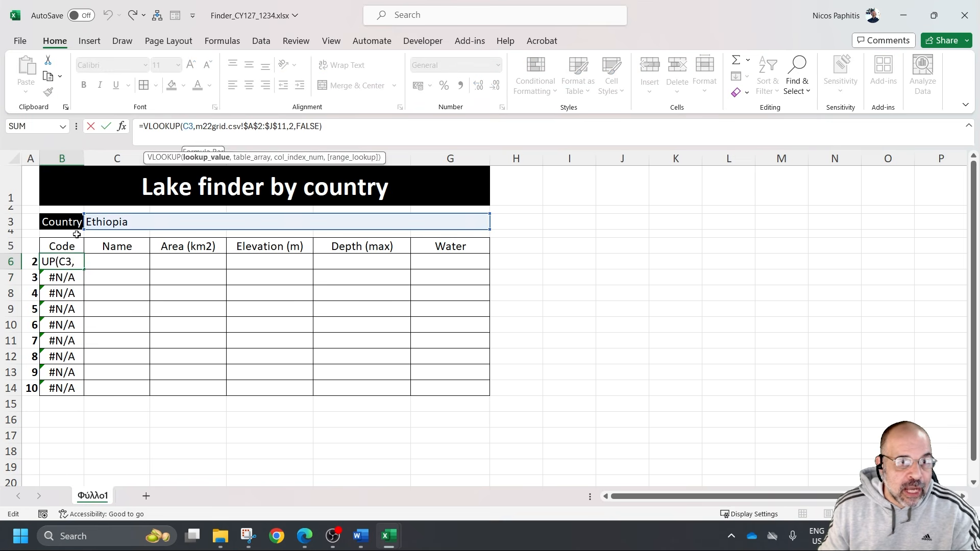
pyautogui.click(64, 262)
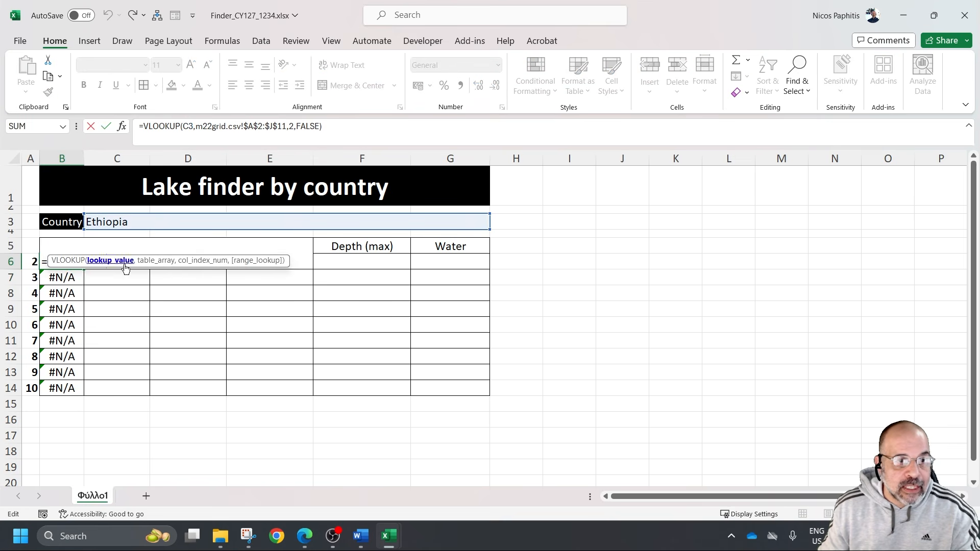
pyautogui.click(188, 126)
pyautogui.press('F4')
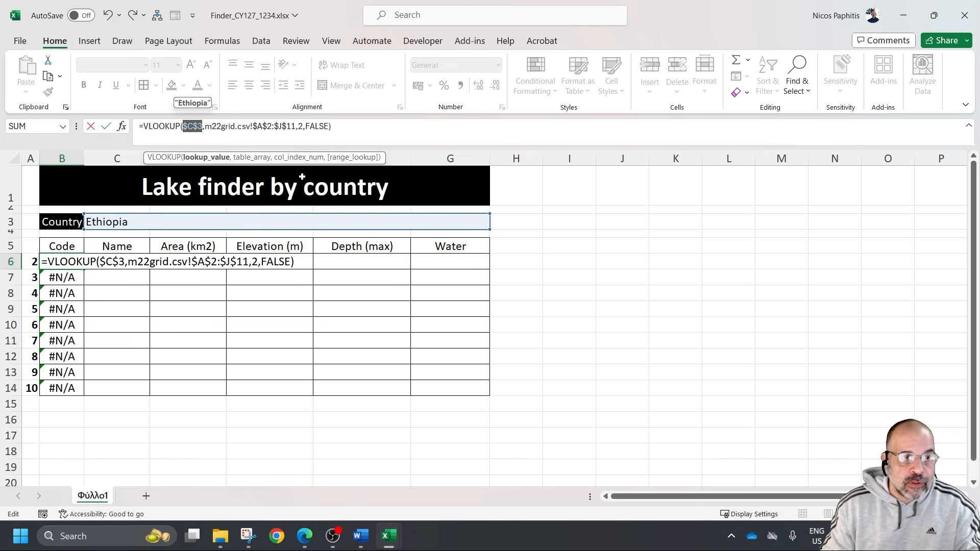
pyautogui.press('Return')
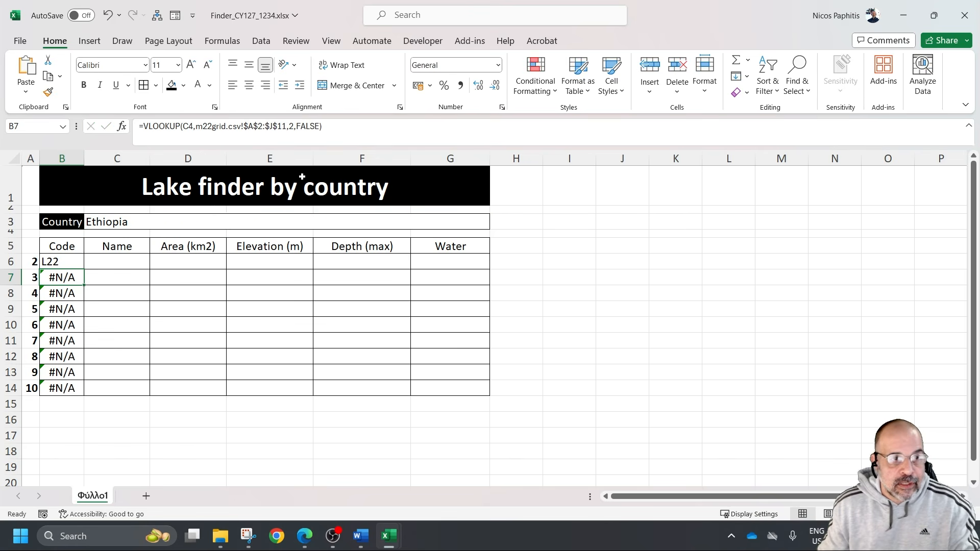
pyautogui.click(48, 261)
pyautogui.moveTo(85, 271); pyautogui.dragTo(87, 394)
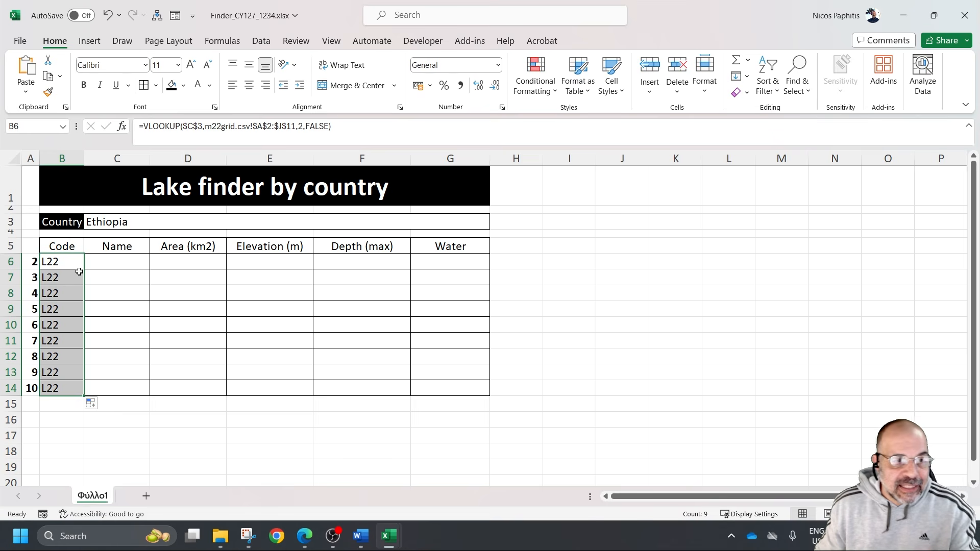
# Inspect the arguments of the copied VLOOKUP formula in B9, particularly its column index
pyautogui.click(62, 306)
pyautogui.click(405, 130)
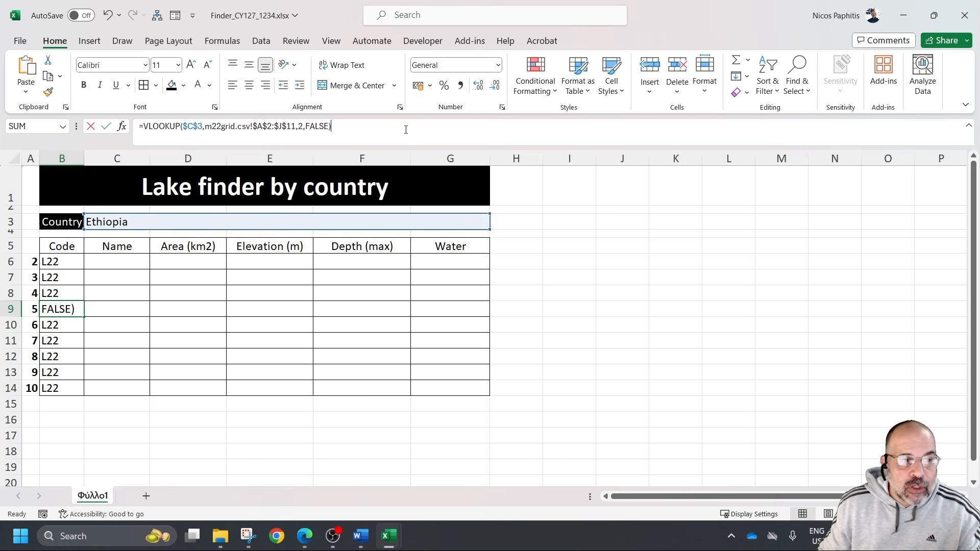
pyautogui.doubleClick(78, 310)
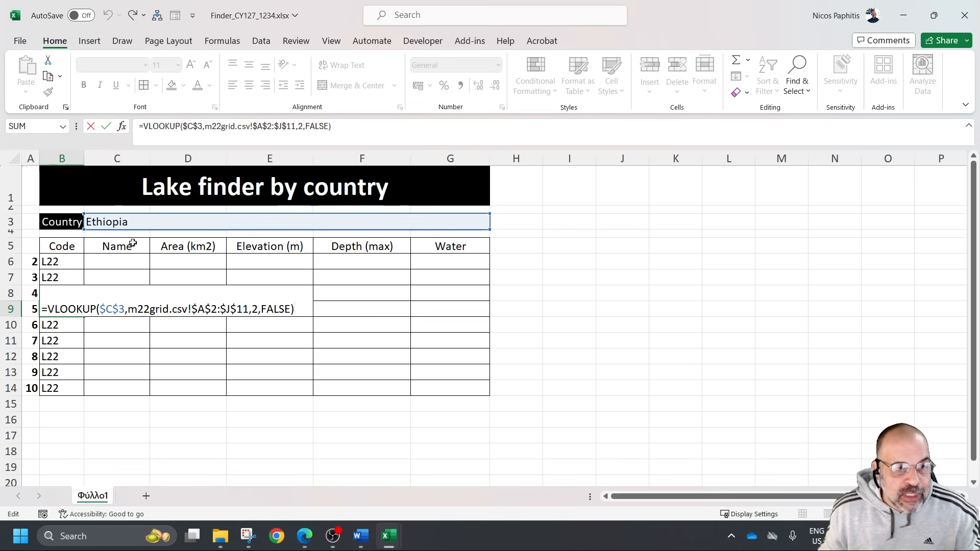
pyautogui.moveTo(142, 309); pyautogui.dragTo(257, 307)
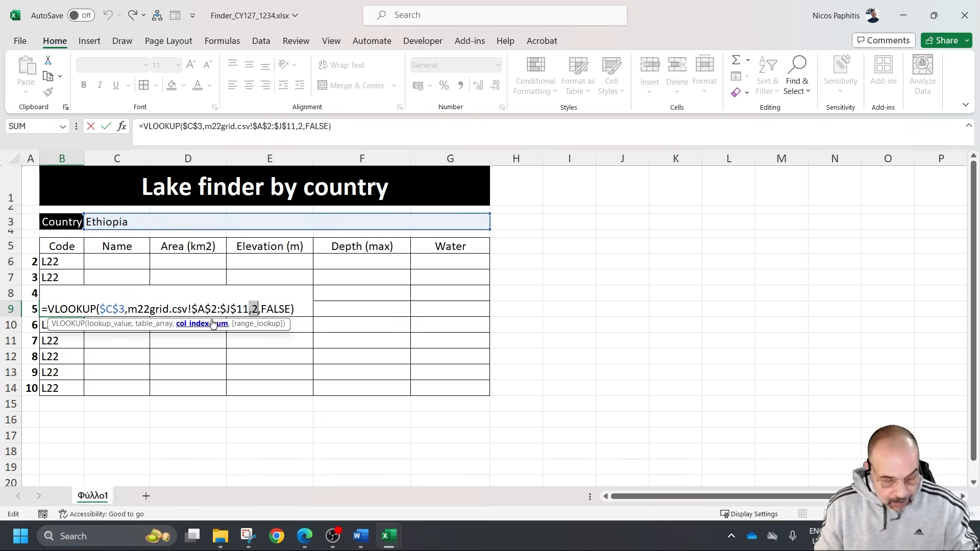
pyautogui.hotkey('ctrl', 'Return')
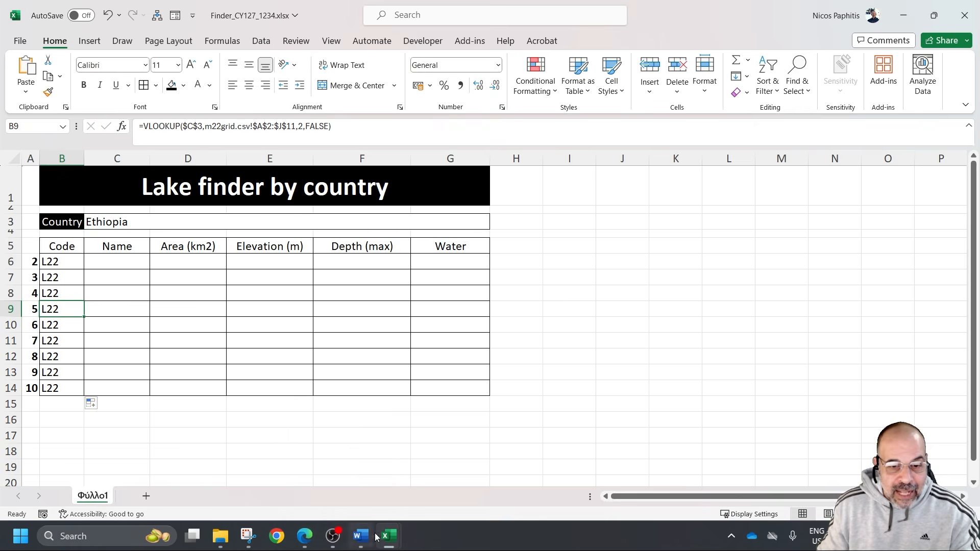
# Switch to m22grid.csv and review the lookup range A2:J11 and the code columns in the Ethiopia row
pyautogui.moveTo(388, 536)
pyautogui.click(326, 501)
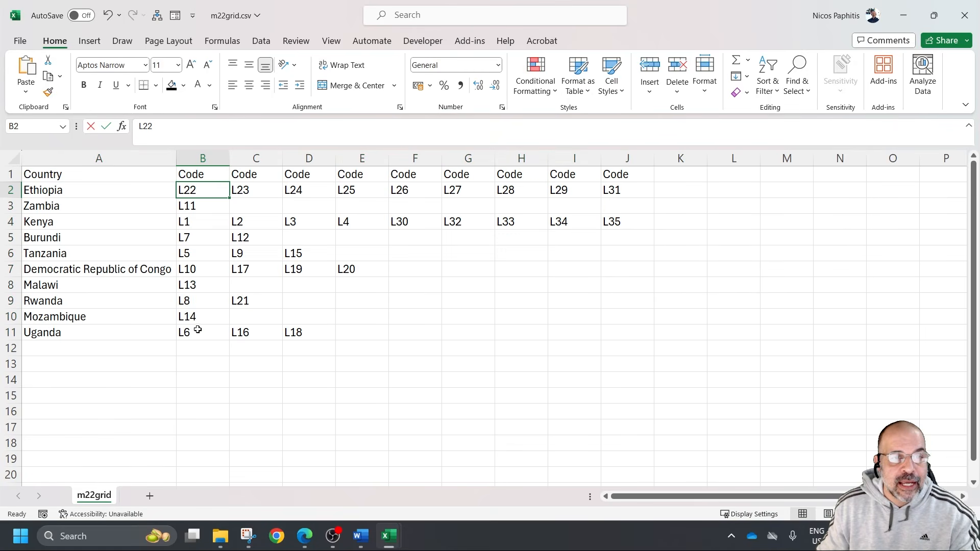
pyautogui.moveTo(92, 188); pyautogui.dragTo(621, 338)
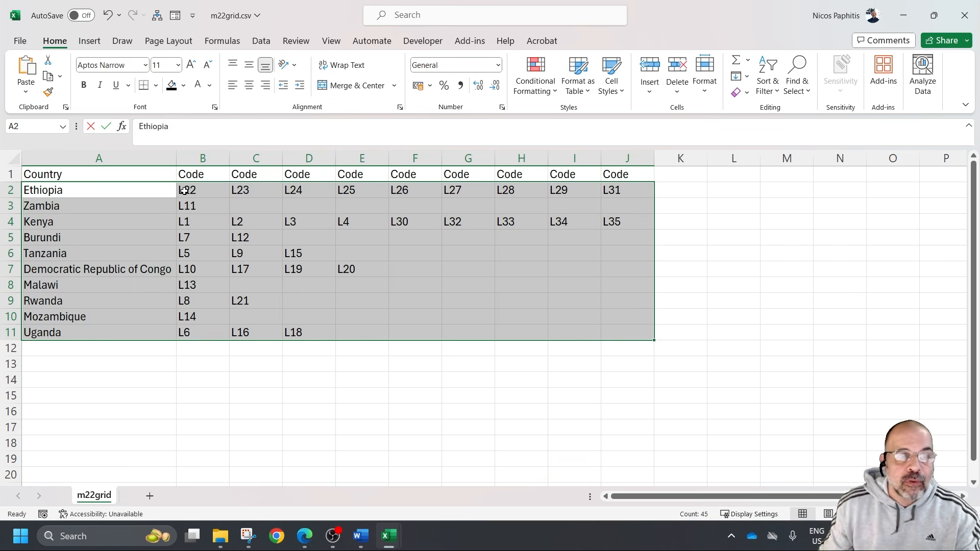
pyautogui.click(240, 190)
pyautogui.click(311, 190)
pyautogui.click(352, 189)
pyautogui.click(408, 190)
# Return to the Finder workbook and replace the fixed column index in the B6 VLOOKUP formula with a reference to cell A6
pyautogui.moveTo(397, 541)
pyautogui.click(286, 477)
pyautogui.click(78, 261)
pyautogui.doubleClick(78, 260)
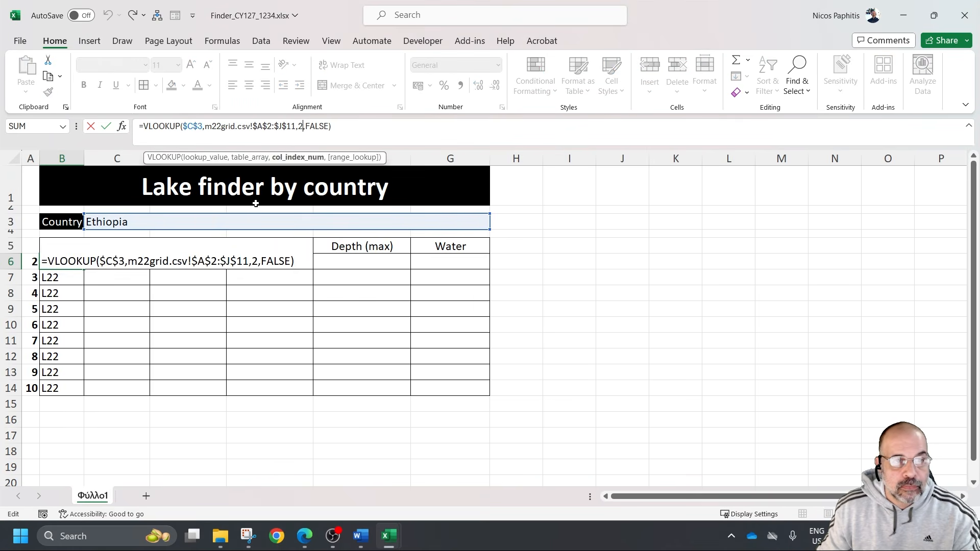
pyautogui.click(259, 262)
pyautogui.press('BackSpace')
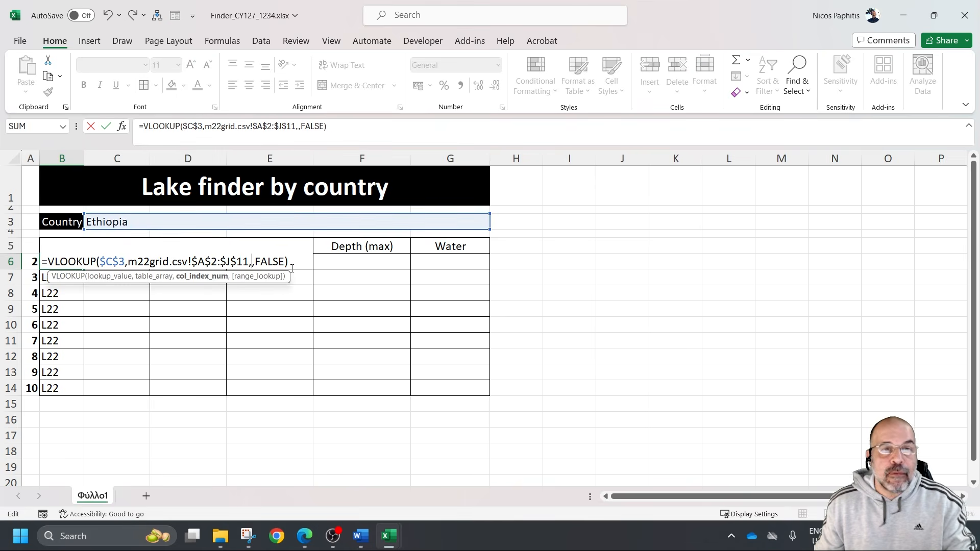
pyautogui.click(31, 262)
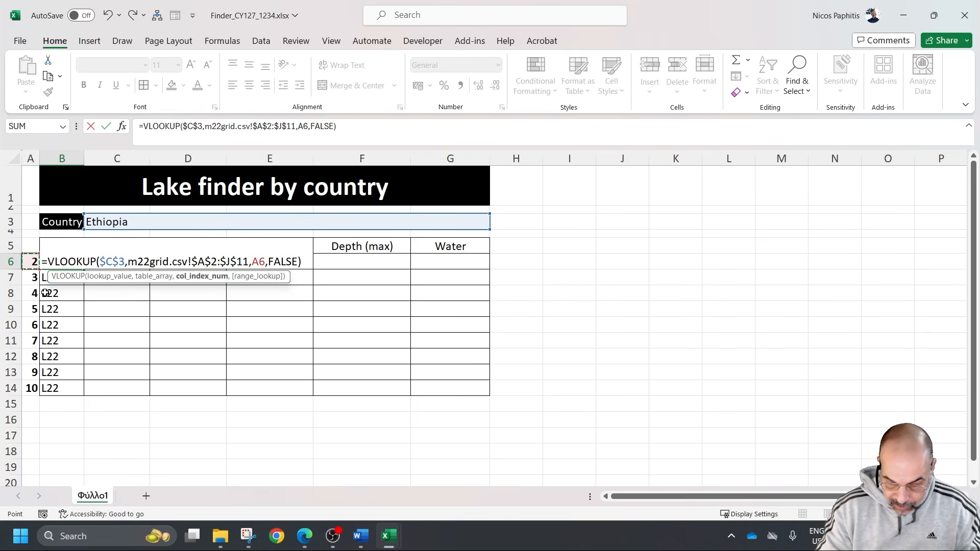
pyautogui.press('Return')
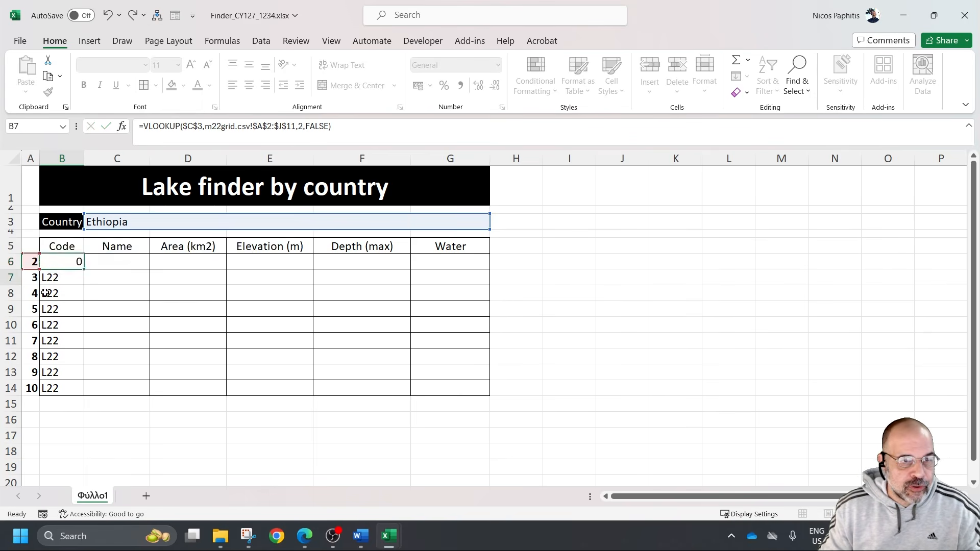
# Replicate the B6 formula down to B14 and inspect the column index reference in the B12 copy
pyautogui.click(52, 262)
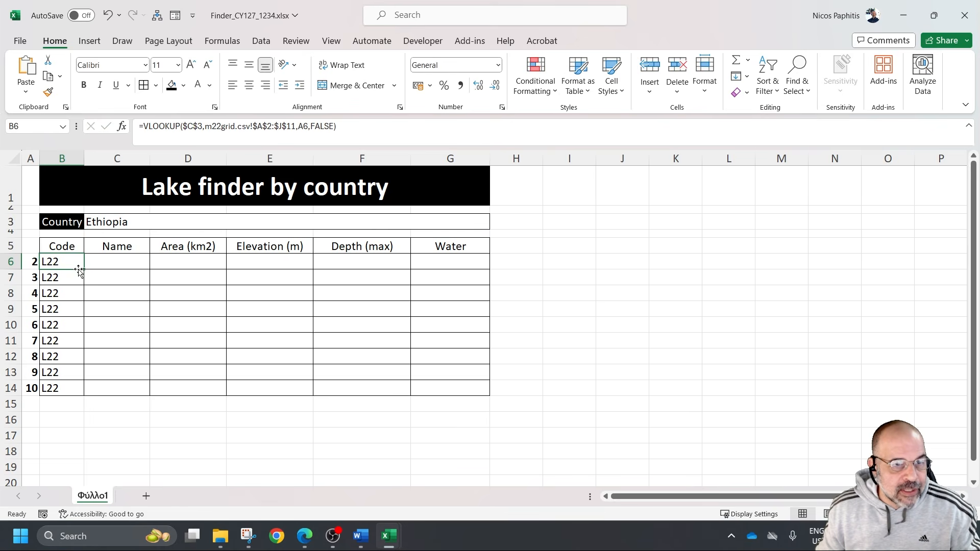
pyautogui.moveTo(83, 269); pyautogui.dragTo(51, 388)
pyautogui.click(81, 364)
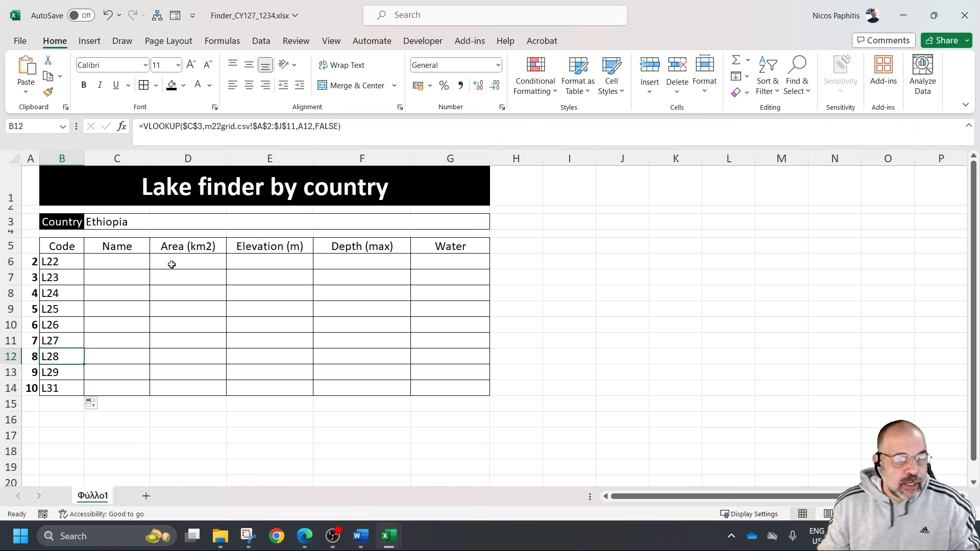
pyautogui.press('F2')
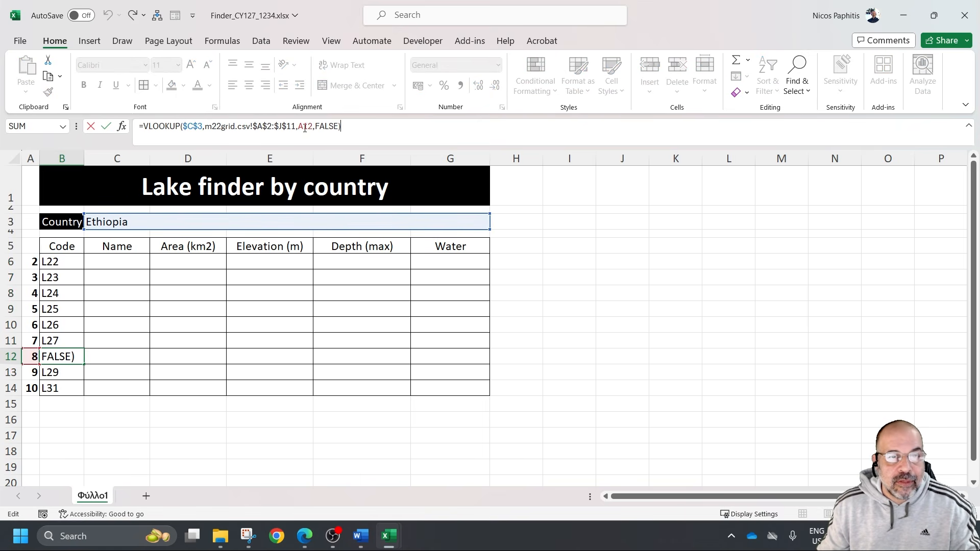
pyautogui.press('Escape')
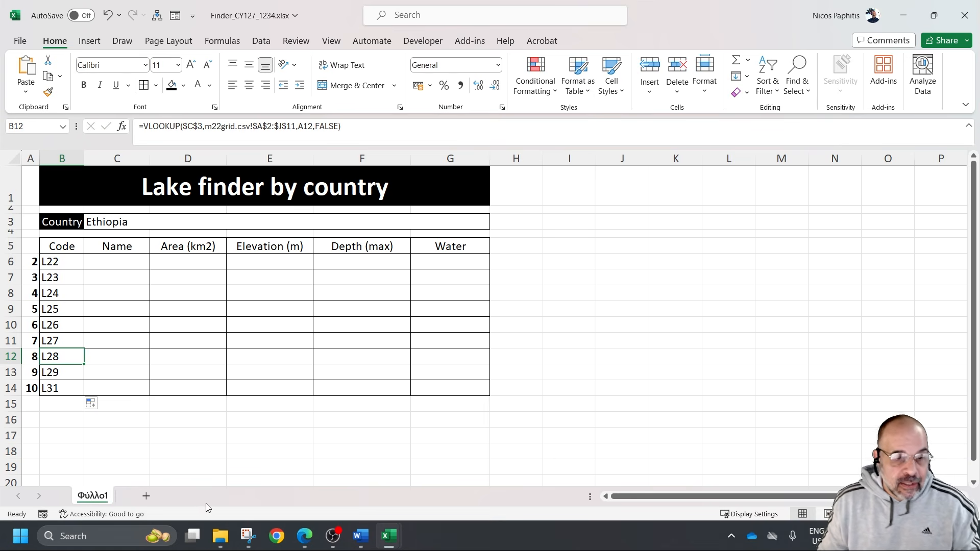
# Check the Burundi row in m22grid.csv, then enter Burundi as the country in C3 of the Finder workbook and examine codes B8:B14
pyautogui.moveTo(385, 544)
pyautogui.click(389, 474)
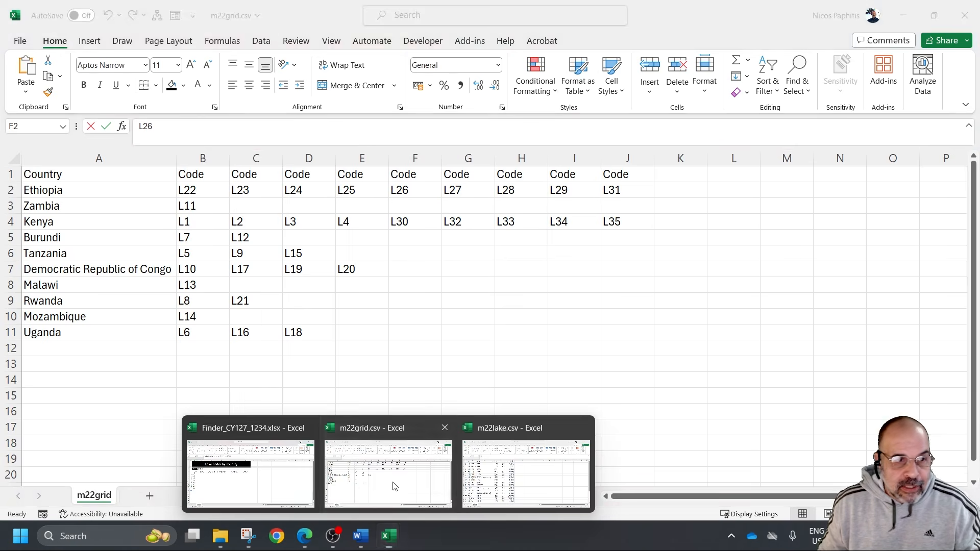
pyautogui.click(58, 239)
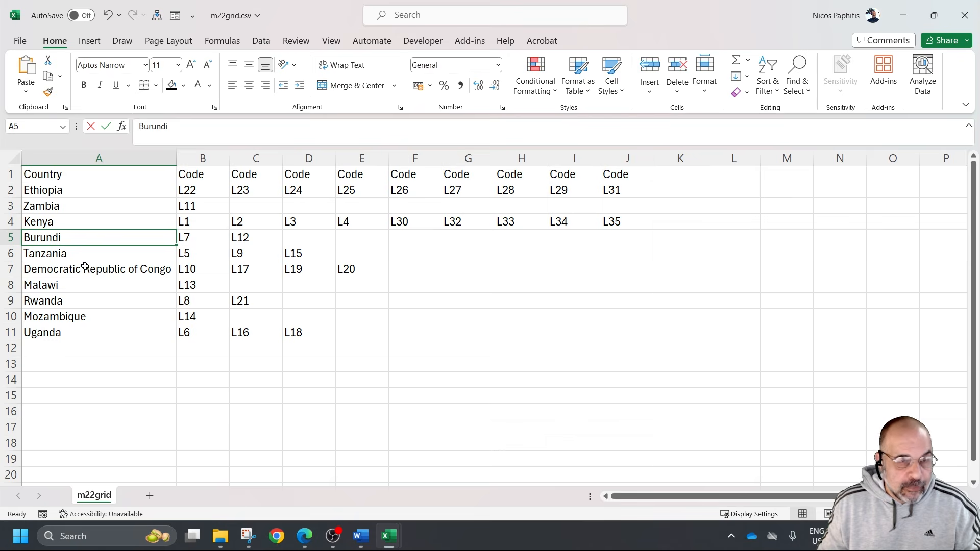
pyautogui.moveTo(392, 544)
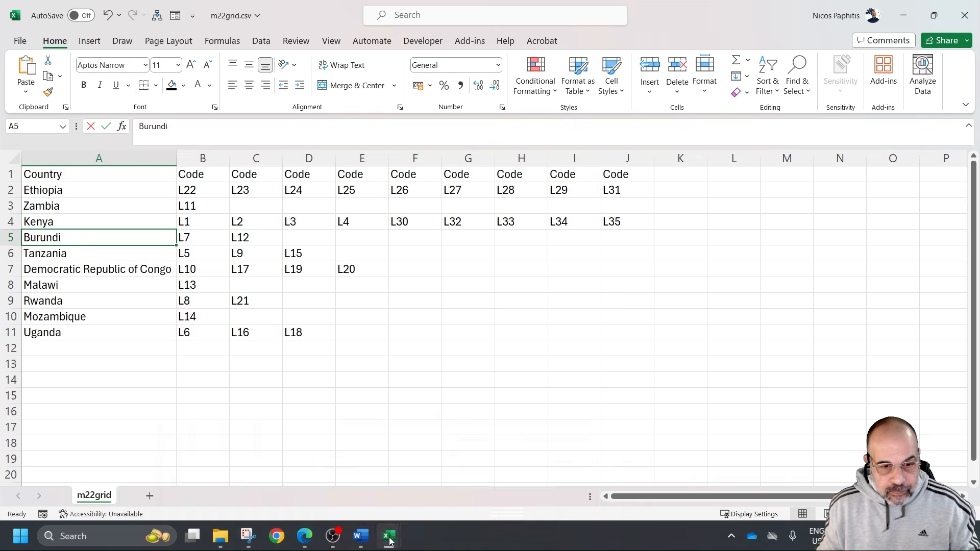
pyautogui.click(250, 472)
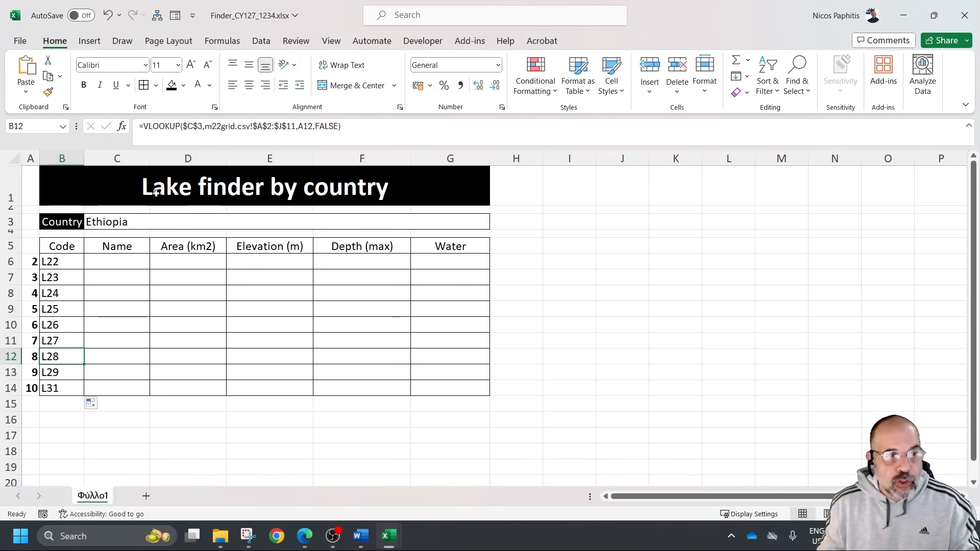
pyautogui.click(157, 221)
pyautogui.write('Burundi')
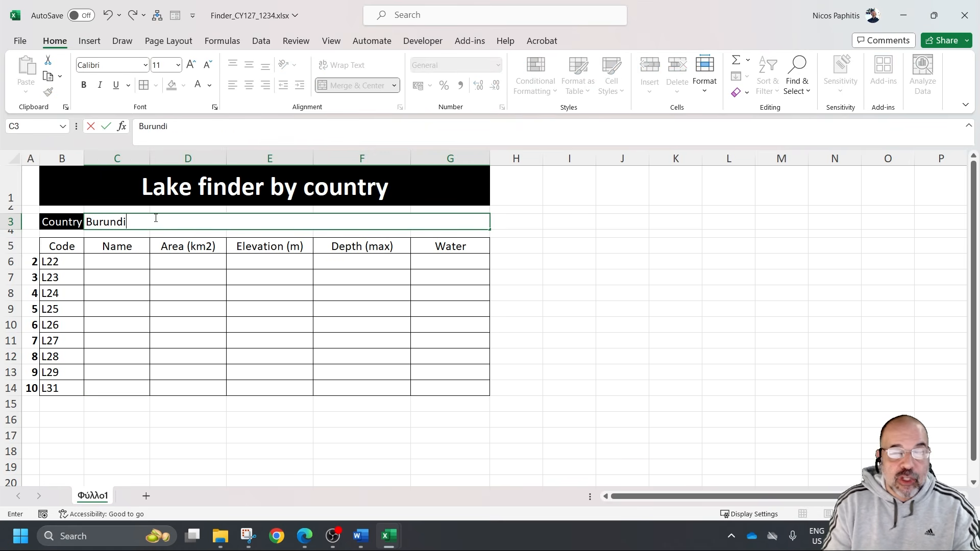
pyautogui.press('Return')
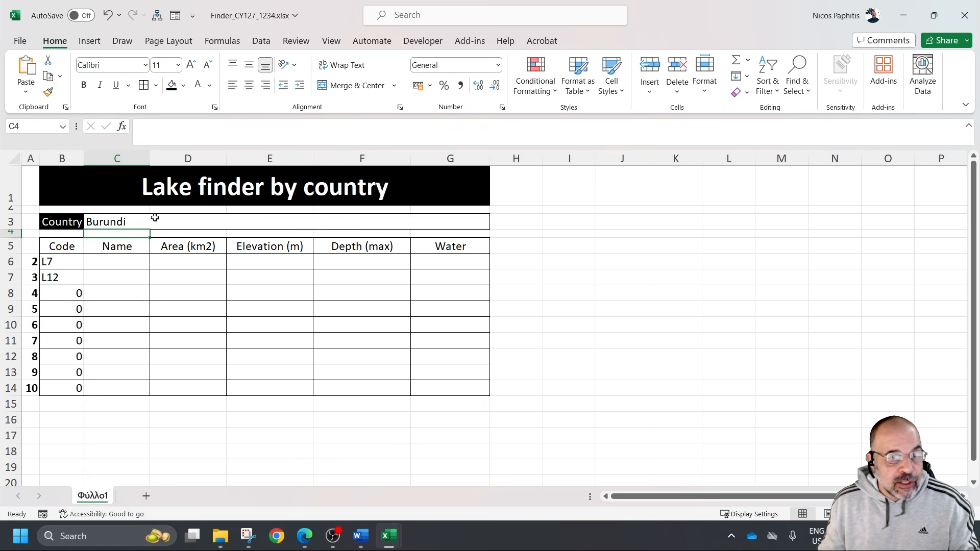
pyautogui.moveTo(63, 294); pyautogui.dragTo(63, 393)
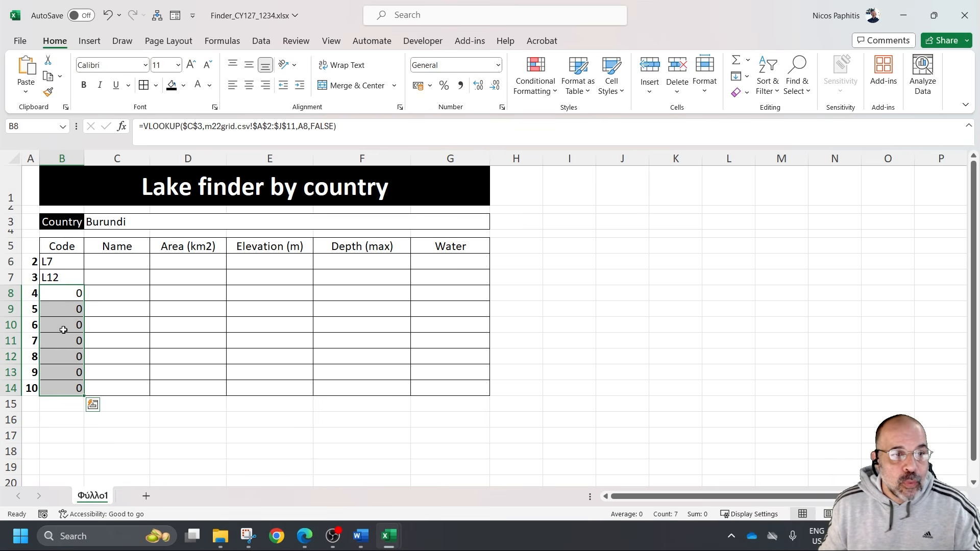
# Wrap the B6 VLOOKUP formula in an IF that tests whether the lookup equals 0 and returns "" if true
pyautogui.click(64, 260)
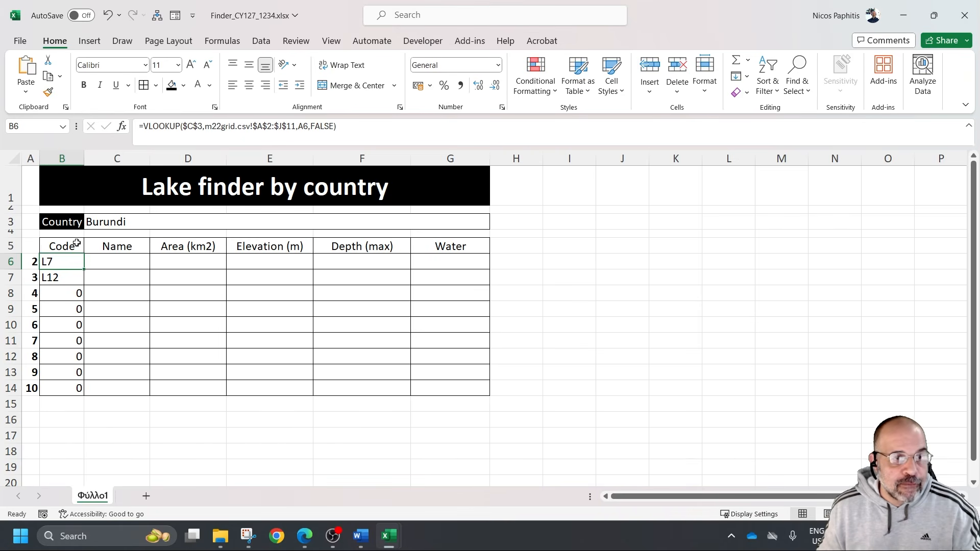
pyautogui.press('F2')
pyautogui.click(170, 126)
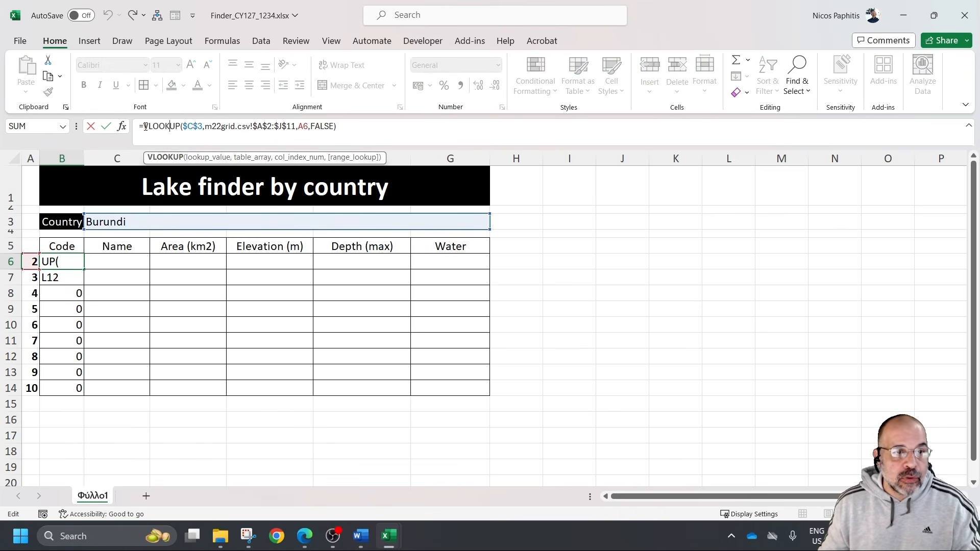
pyautogui.click(145, 126)
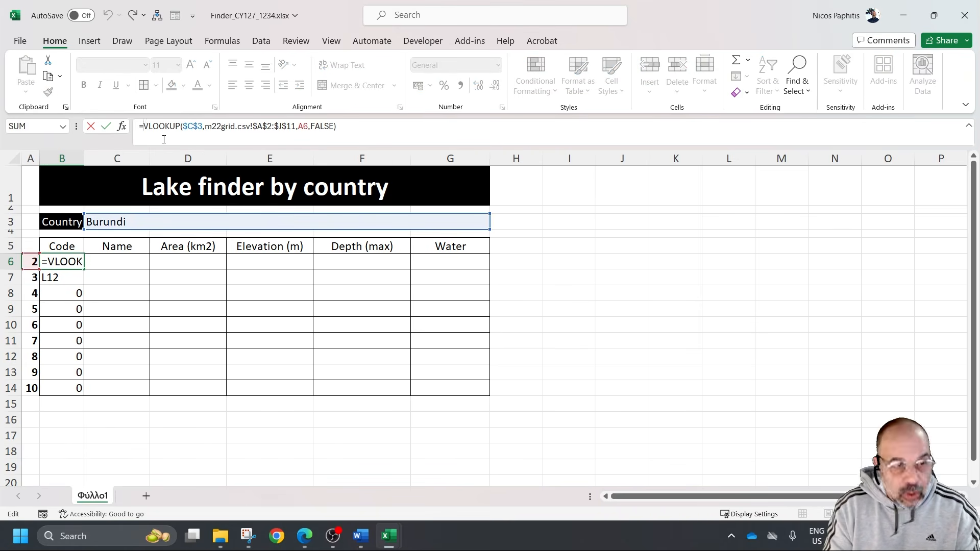
pyautogui.doubleClick(70, 259)
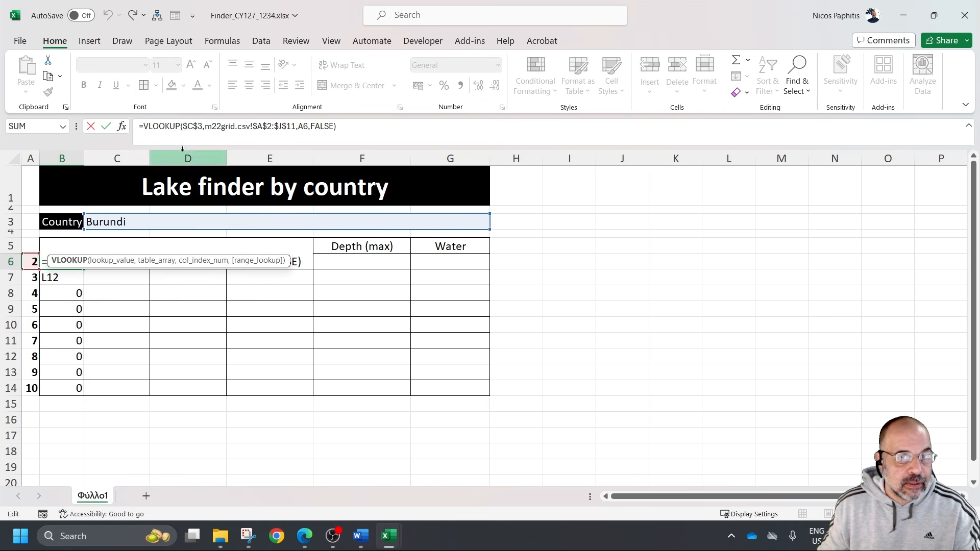
pyautogui.click(185, 127)
pyautogui.click(51, 261)
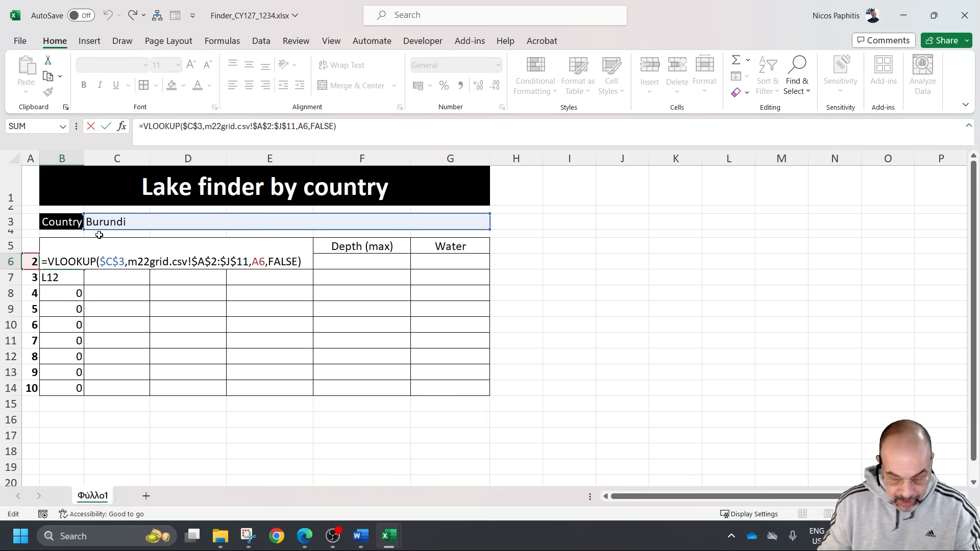
pyautogui.write('IF(')
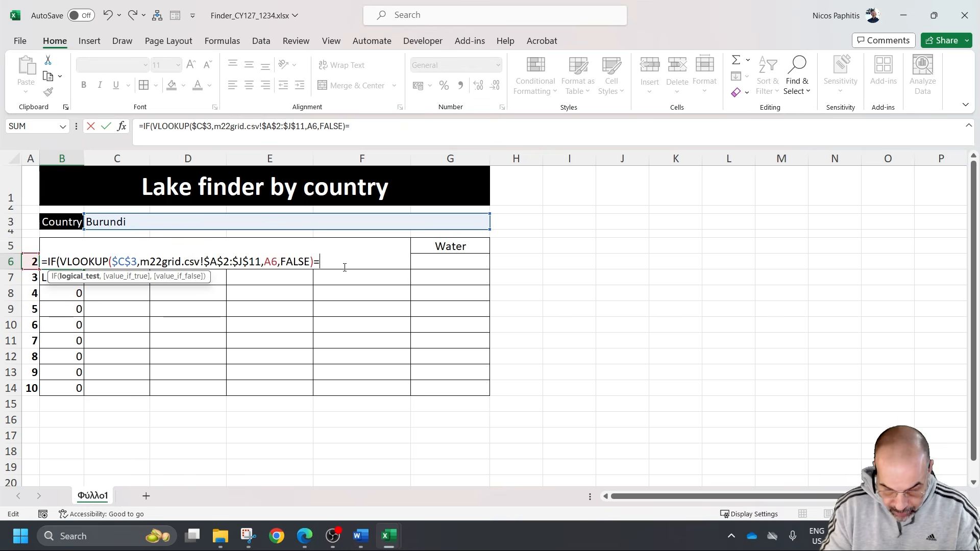
pyautogui.write('0')
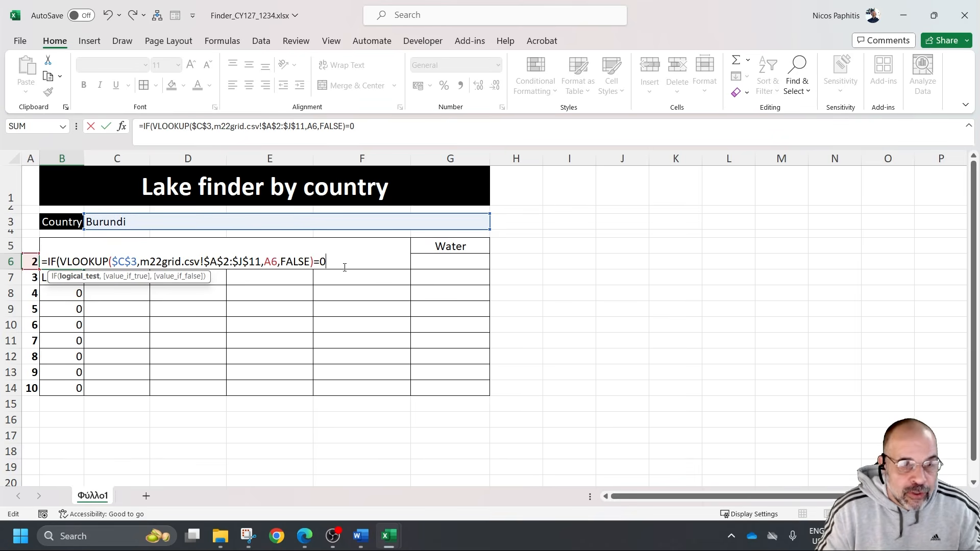
pyautogui.write(',')
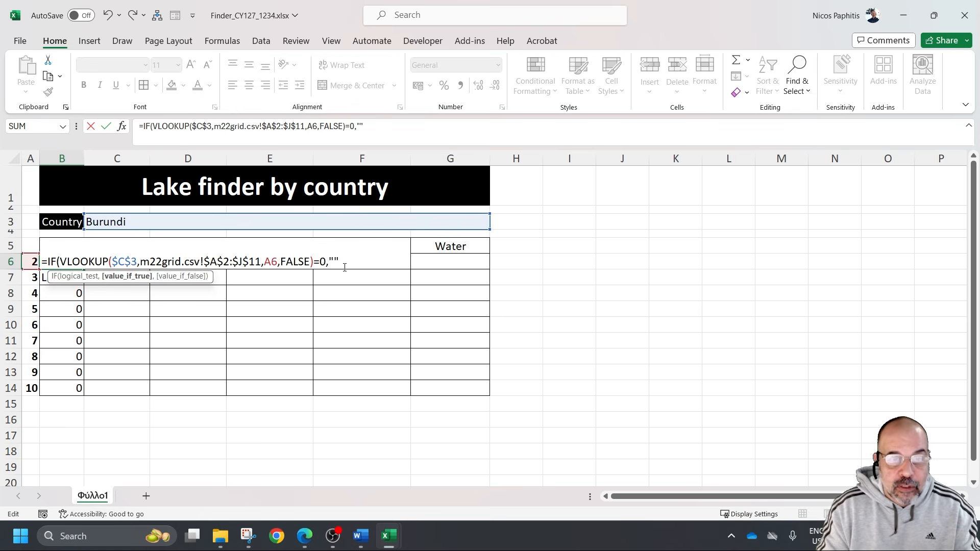
pyautogui.write('"",')
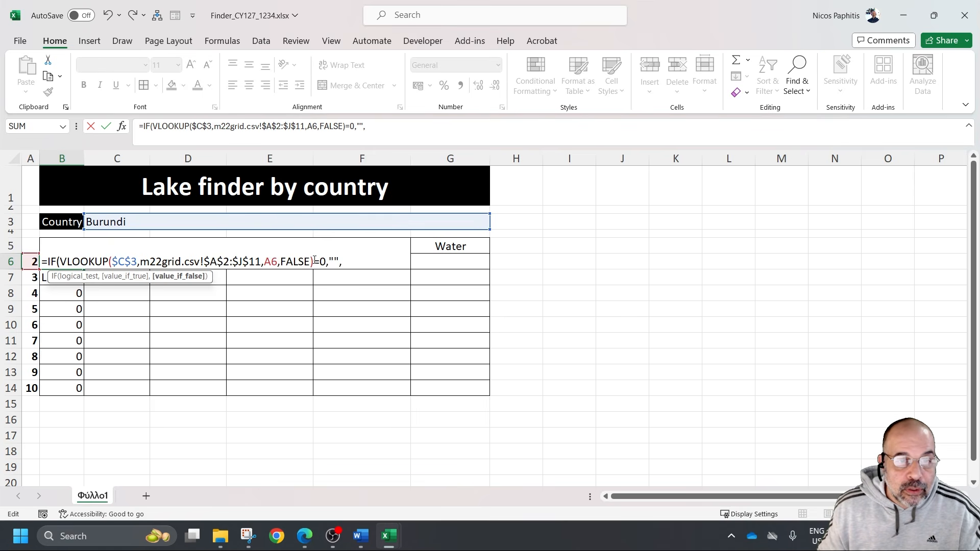
# Copy the lookup expression into the value-if-false argument of the B6 formula, close the IF and try to enter it
pyautogui.moveTo(315, 260); pyautogui.dragTo(76, 254)
pyautogui.hotkey('ctrl', 'c')
pyautogui.click(381, 263)
pyautogui.hotkey('ctrl', 'v')
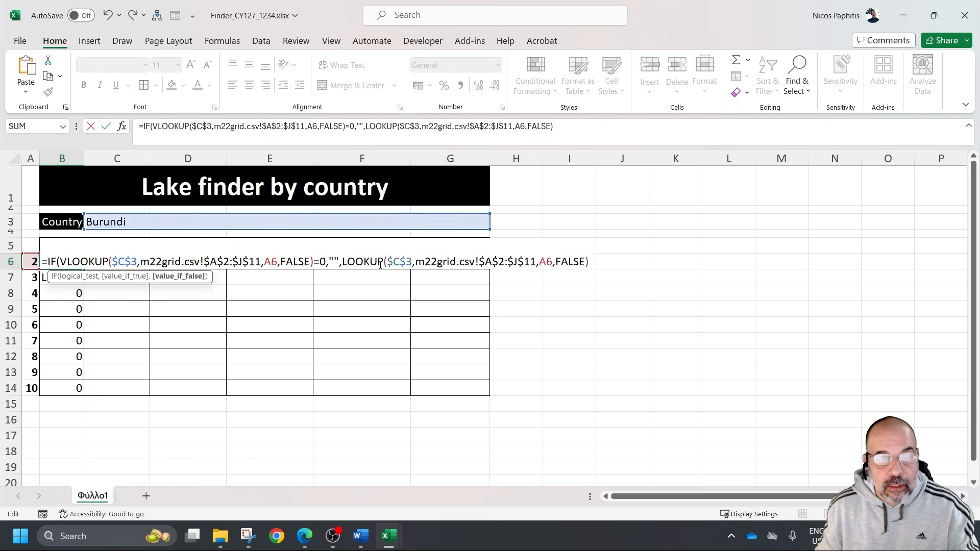
pyautogui.write(')')
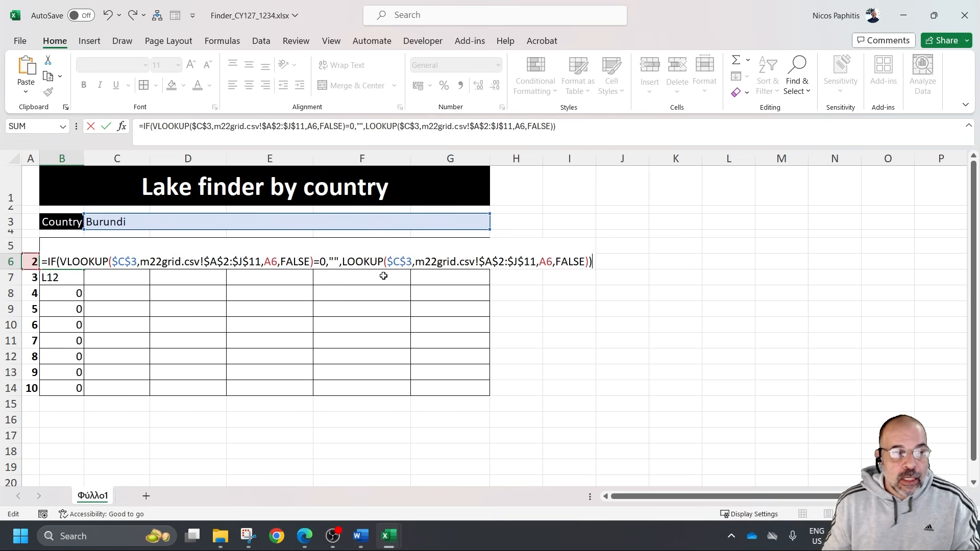
pyautogui.press('Return')
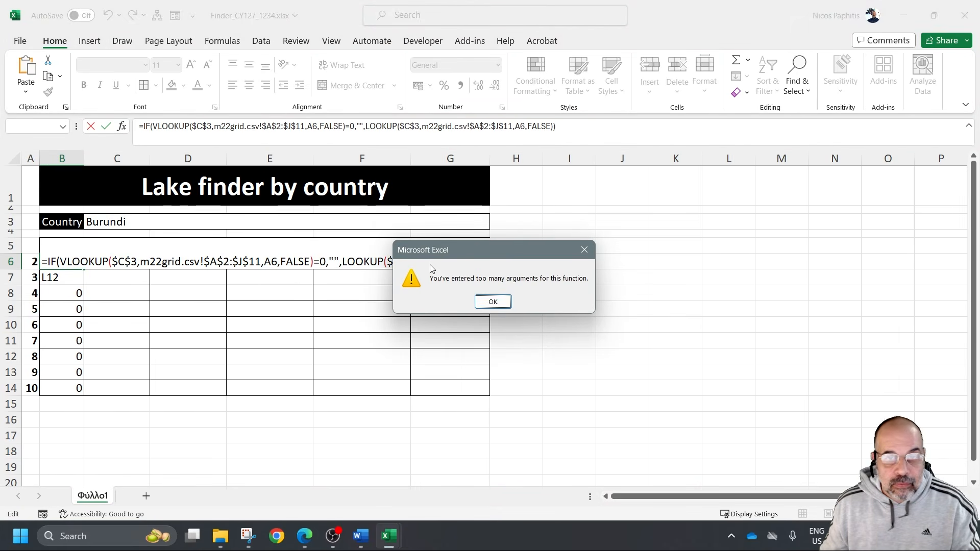
pyautogui.click(492, 300)
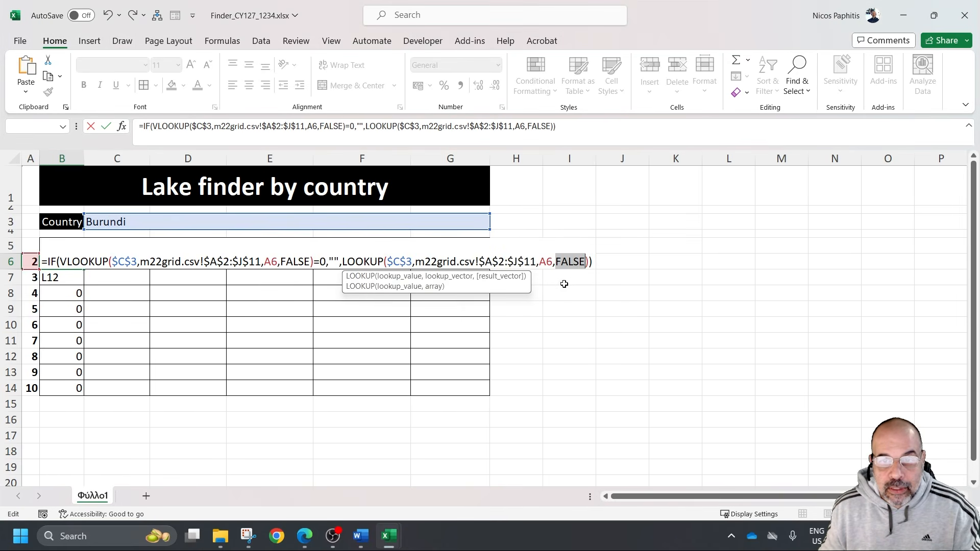
# Correct the second LOOKUP in the B6 formula to VLOOKUP and enter the formula
pyautogui.click(72, 261)
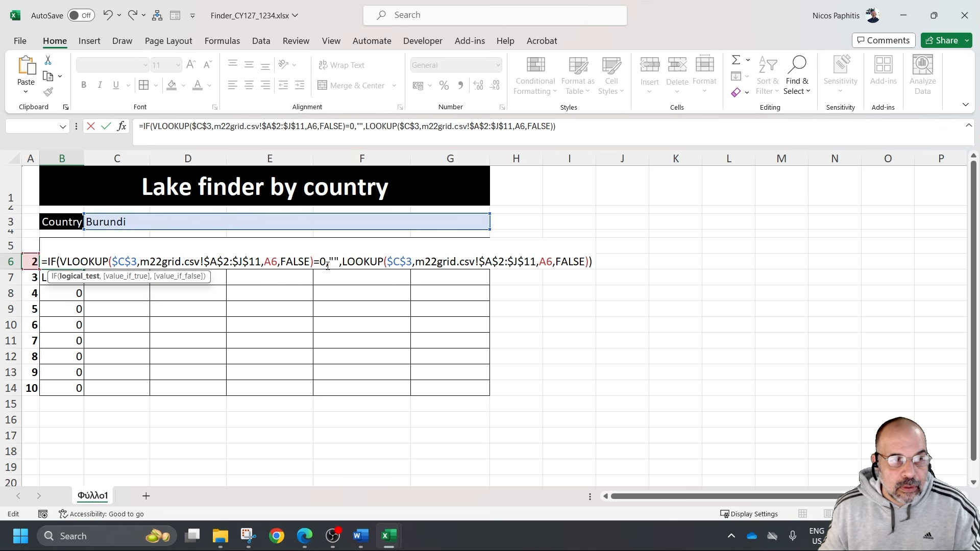
pyautogui.click(336, 261)
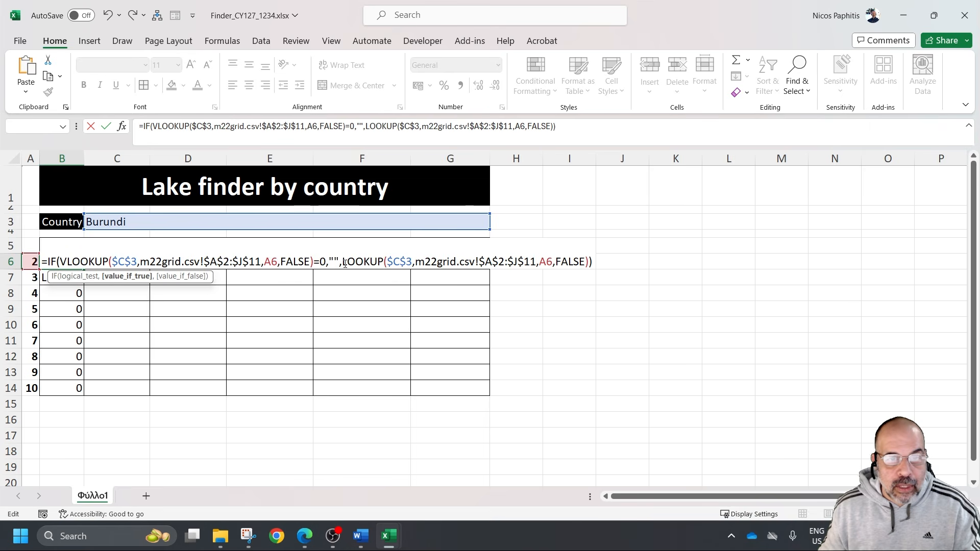
pyautogui.click(344, 261)
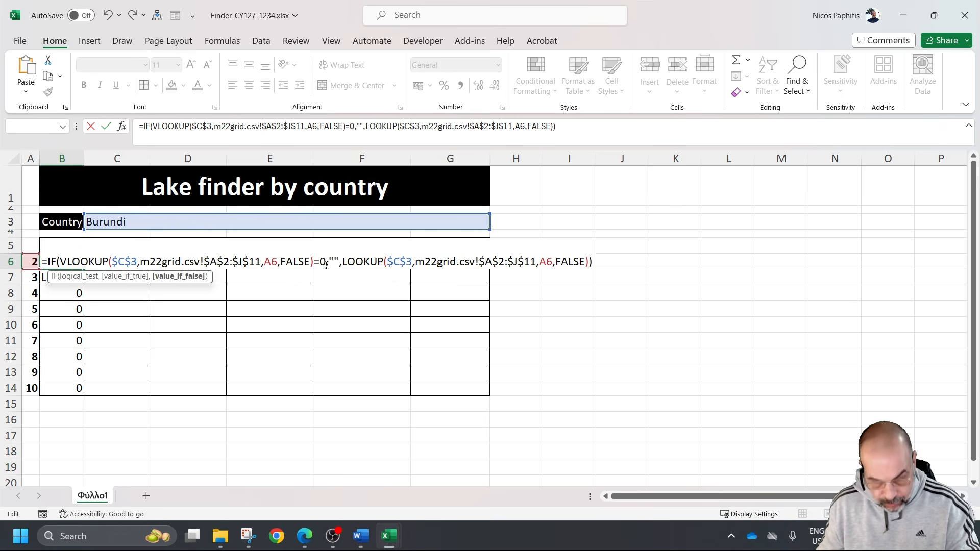
pyautogui.write('V')
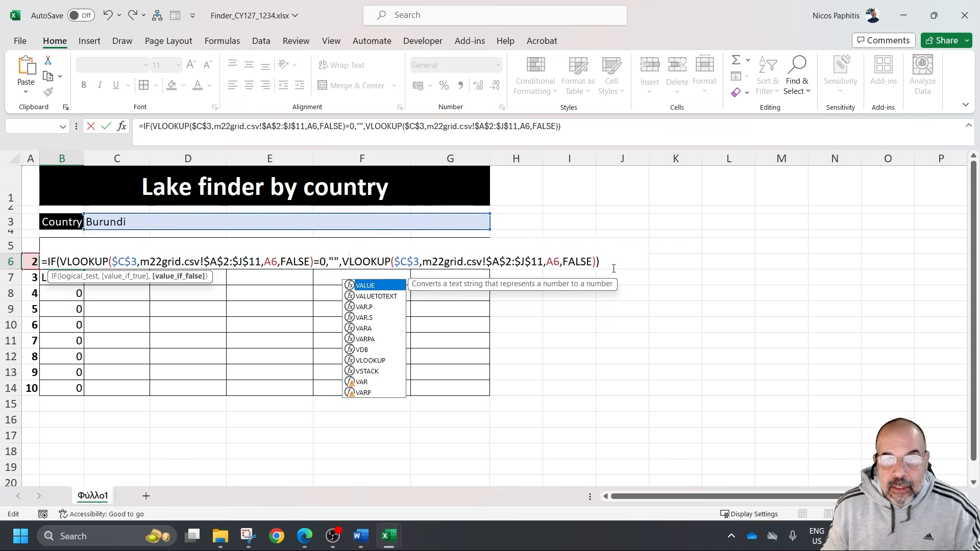
pyautogui.press('Return')
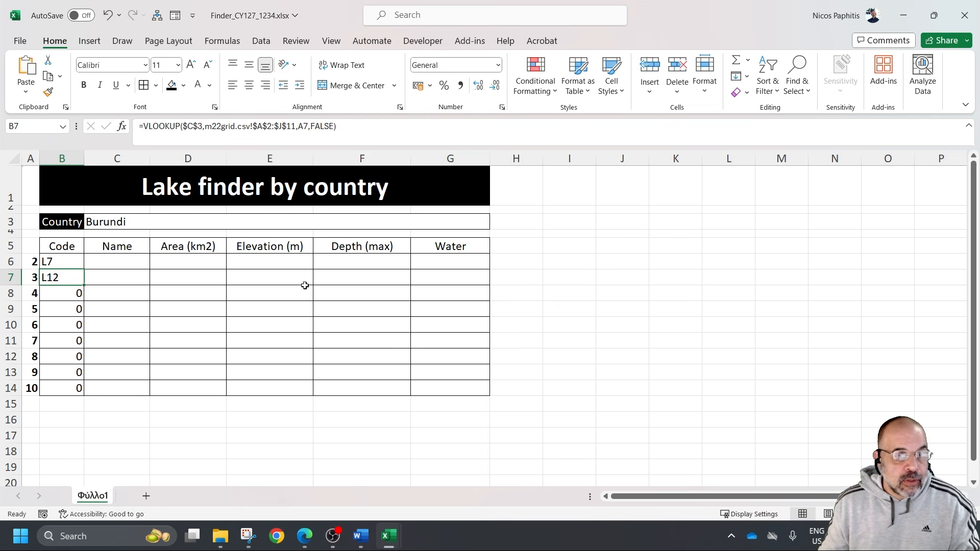
# Replicate the B6 formula down to B14, check question 21 in the exam paper PDF, and discard the stray comment on B6
pyautogui.click(81, 263)
pyautogui.moveTo(88, 269); pyautogui.dragTo(88, 392)
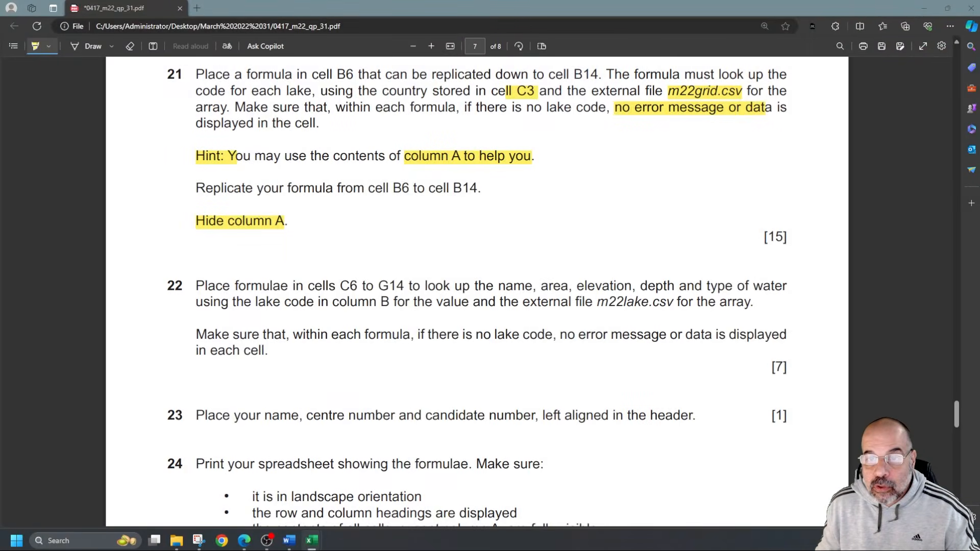
pyautogui.scroll(2, 368, 239)
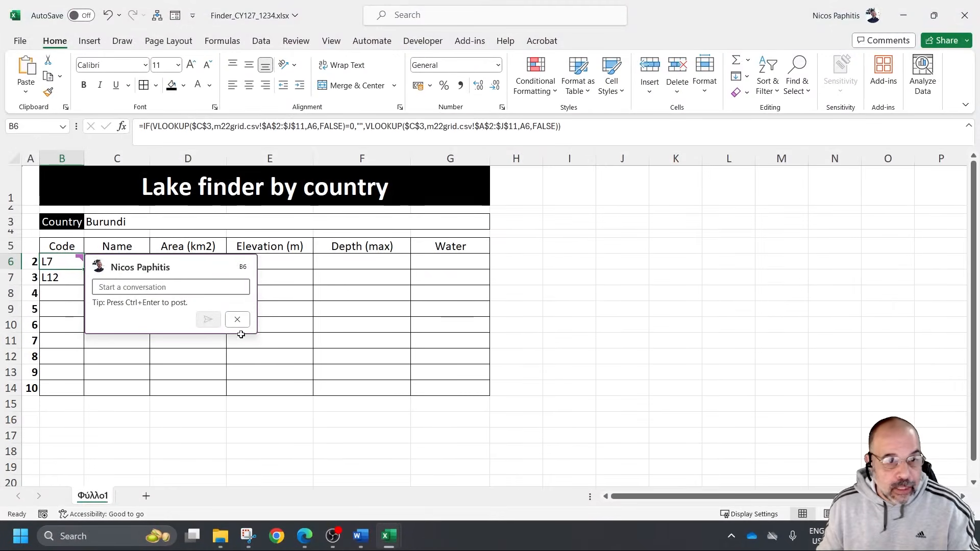
pyautogui.click(242, 320)
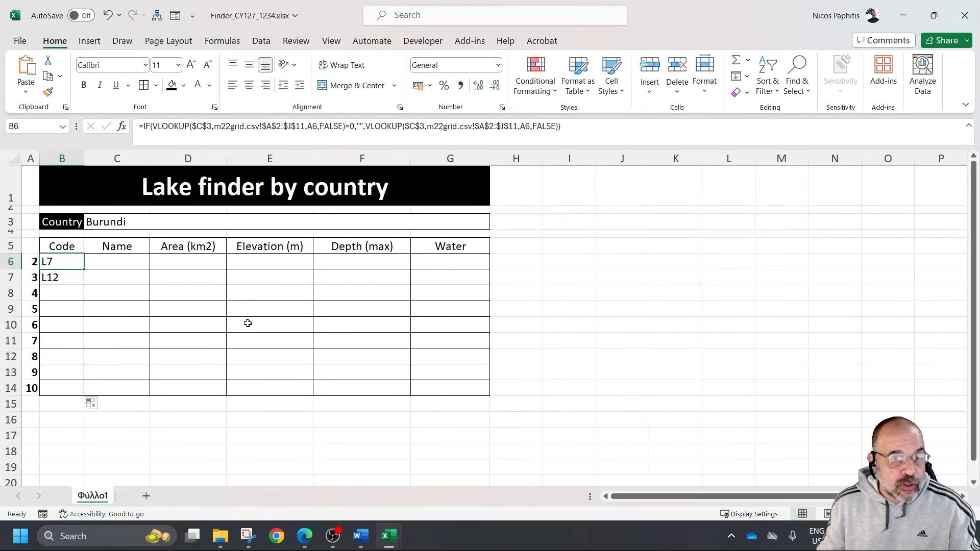
# Hide column A of the Lake finder sheet
pyautogui.rightClick(29, 156)
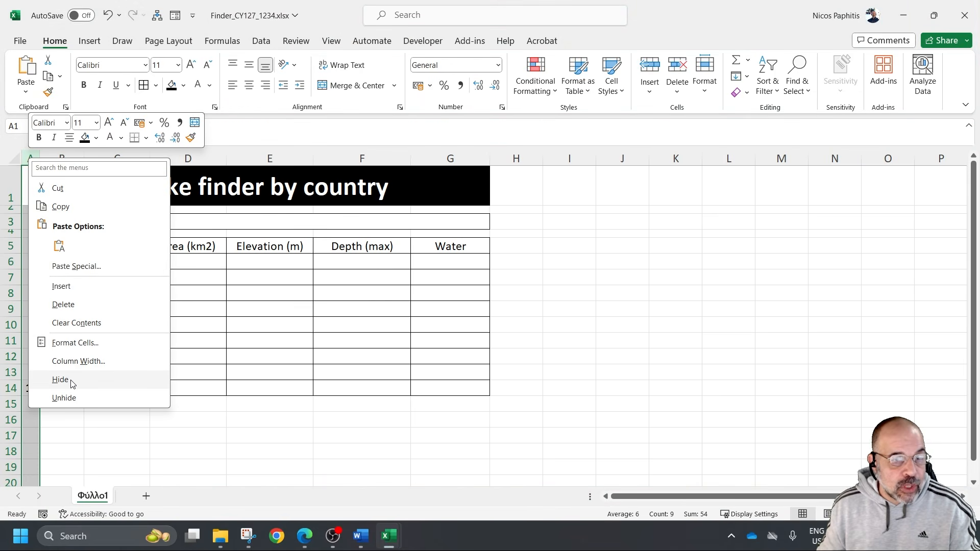
pyautogui.click(72, 381)
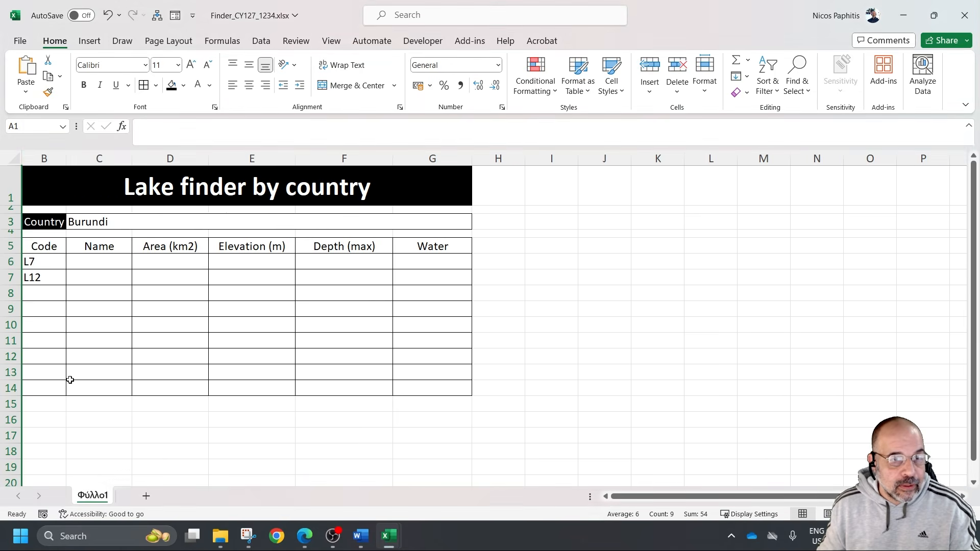
pyautogui.click(528, 373)
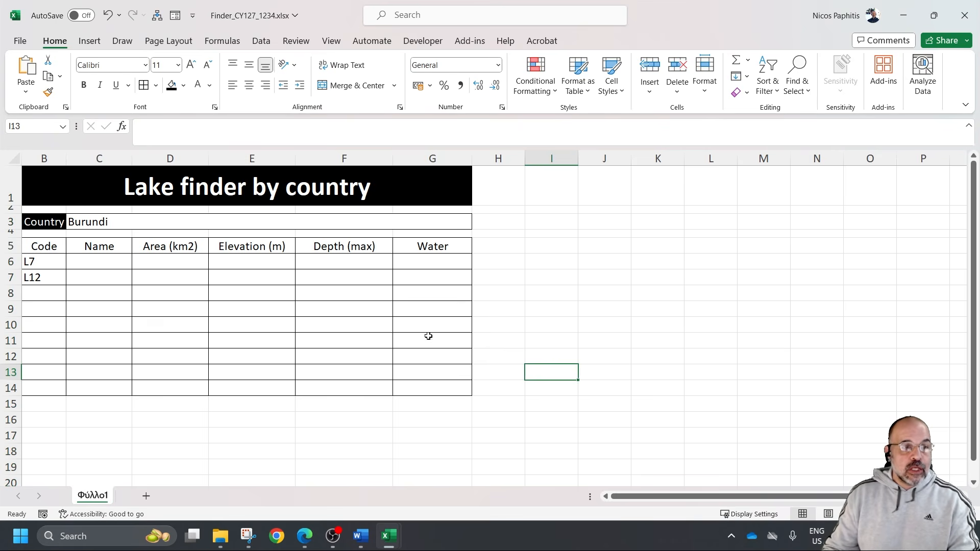
# Enter Ethiopia as the country in C3 and save the workbook
pyautogui.click(184, 217)
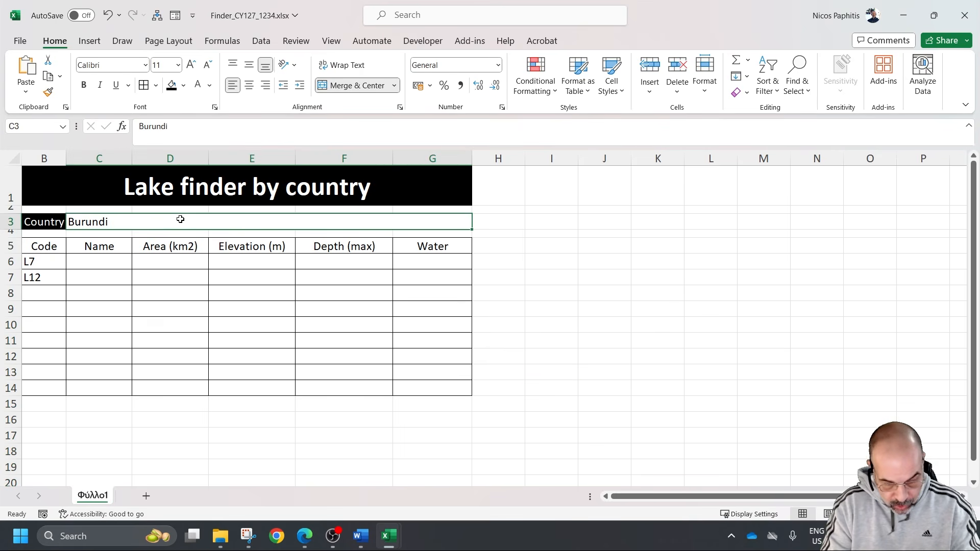
pyautogui.write('Ethiopia')
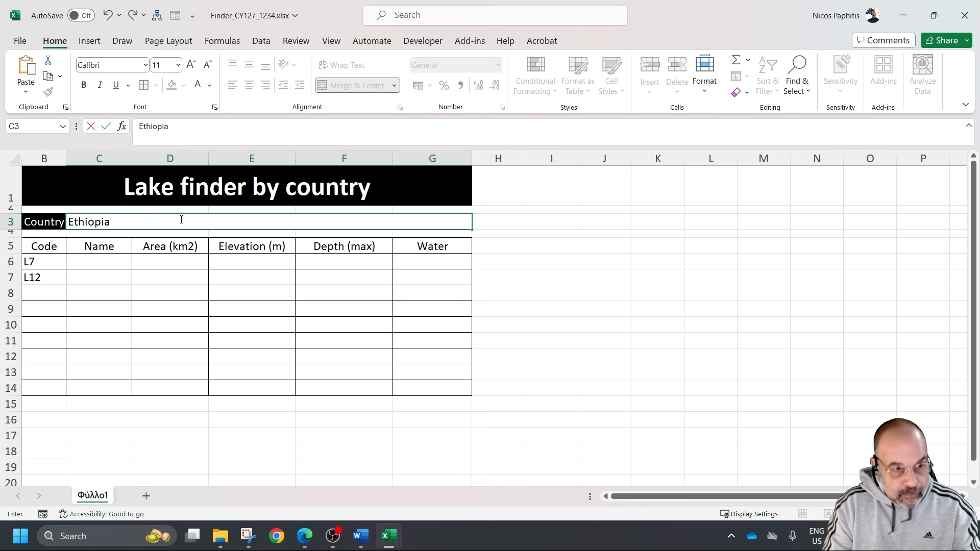
pyautogui.press('Return')
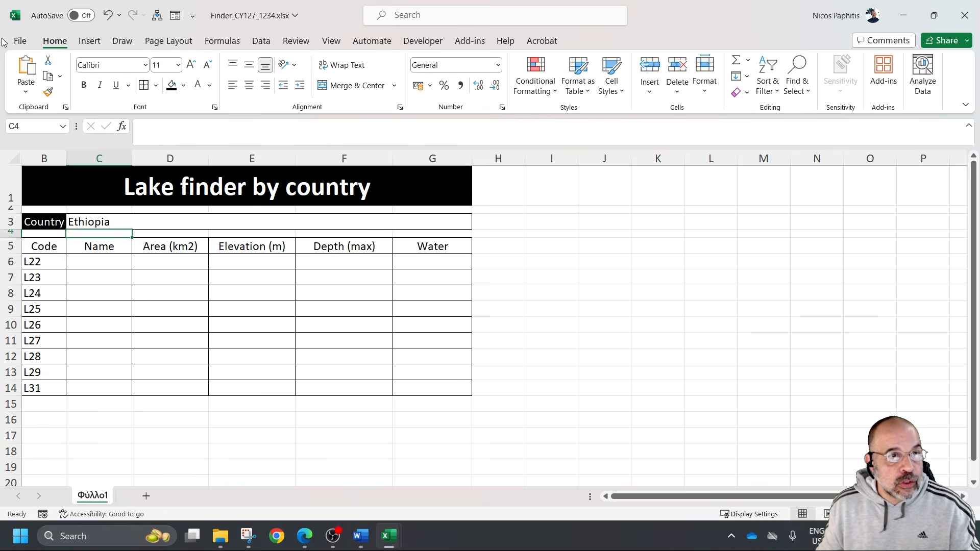
pyautogui.click(18, 41)
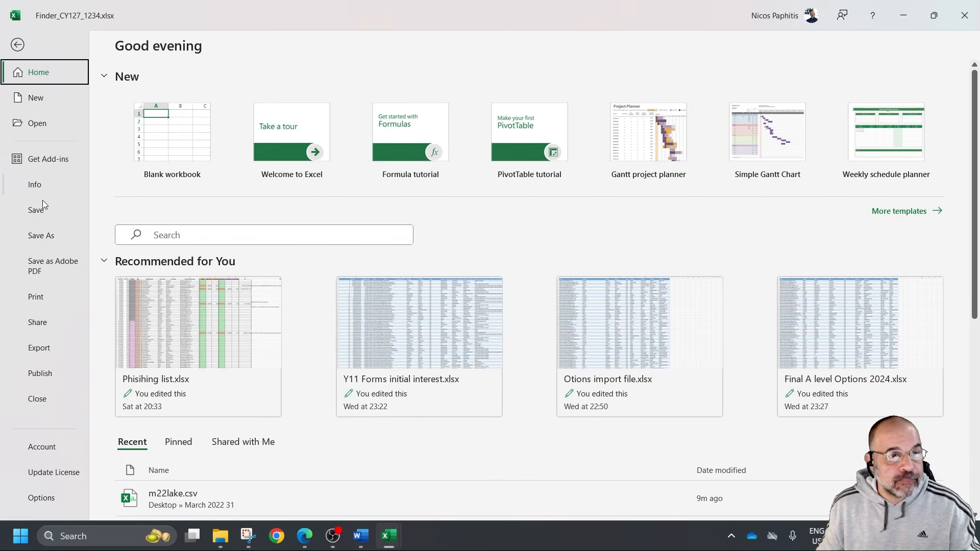
pyautogui.press('Escape')
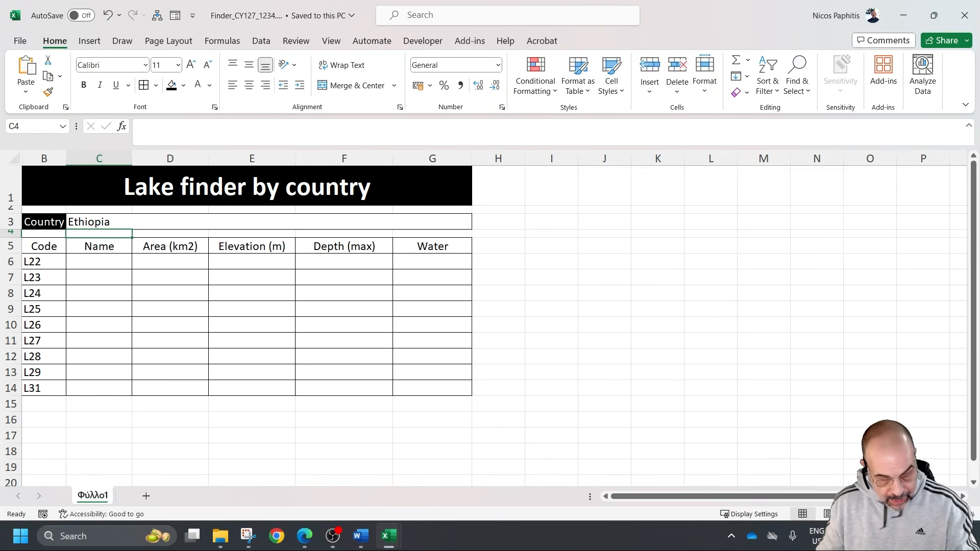
# Switch to the exam paper PDF, highlight "C6 to G14" and the no lake code condition in question 22, and return to the Finder workbook
pyautogui.click(740, 320)
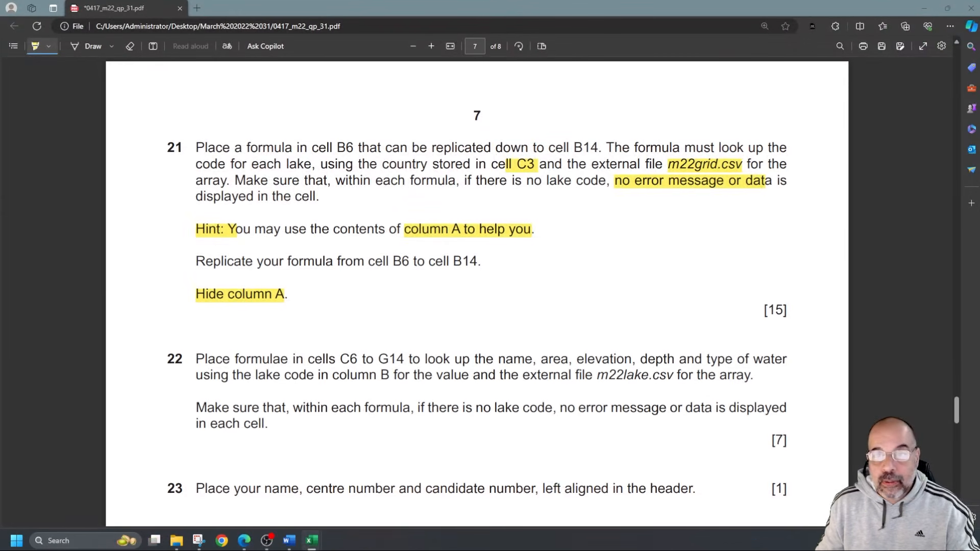
pyautogui.scroll(-3, 293, 333)
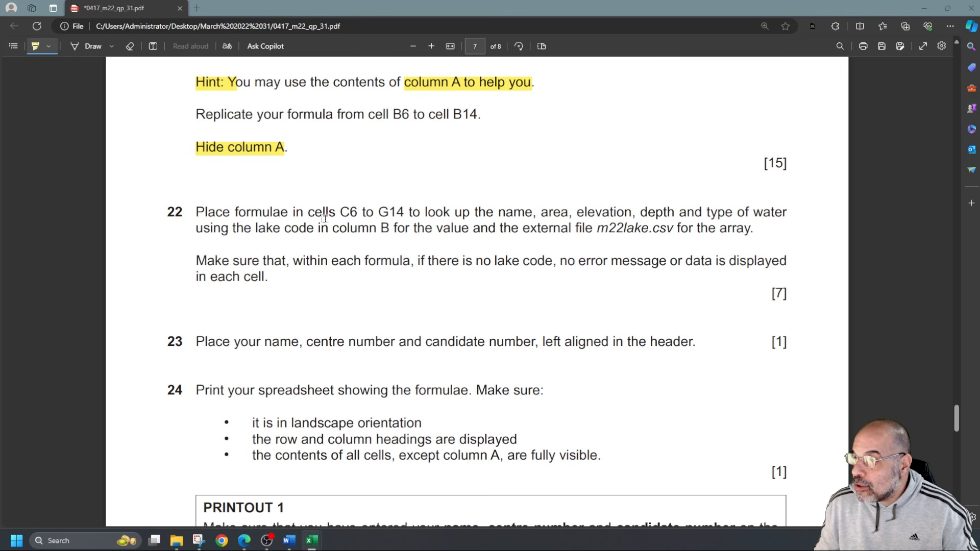
pyautogui.moveTo(341, 212); pyautogui.dragTo(409, 212)
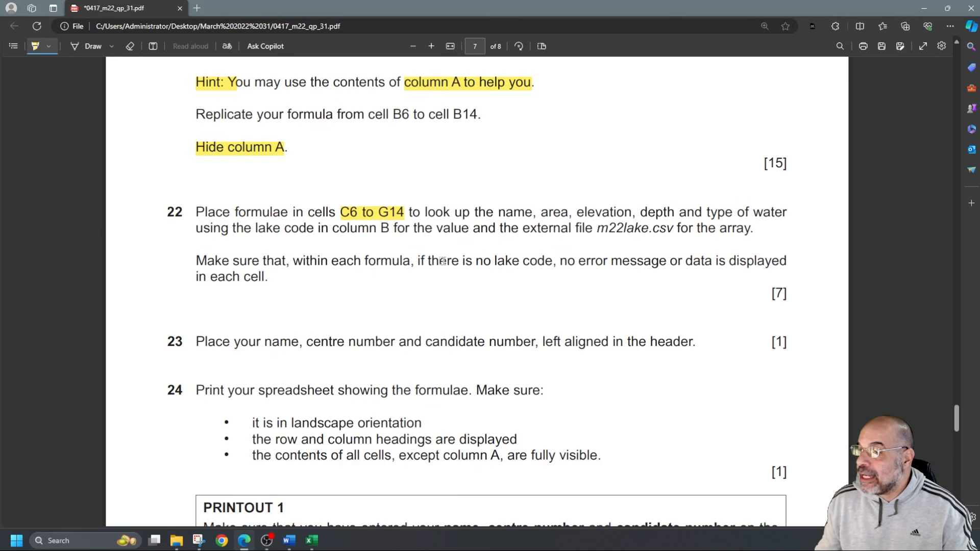
pyautogui.moveTo(439, 261); pyautogui.dragTo(552, 261)
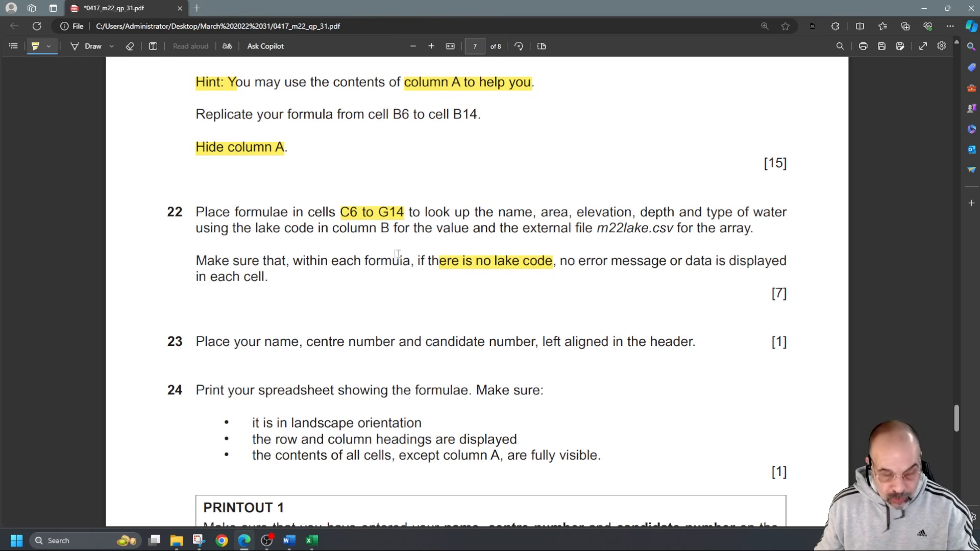
pyautogui.click(469, 266)
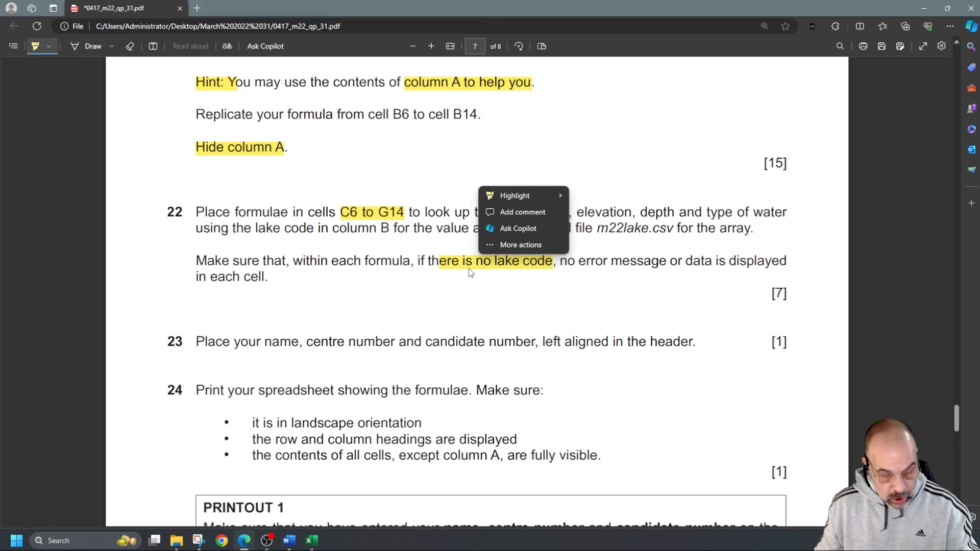
pyautogui.hotkey('alt', 'Tab')
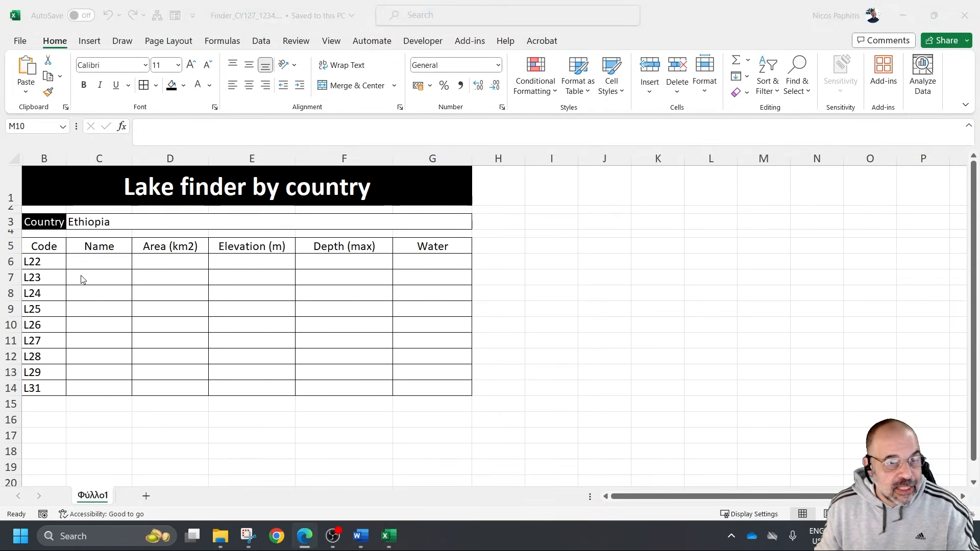
# Review the lake codes in column B, the country in C3, and the empty range C6:G14 that needs lookup formulas
pyautogui.moveTo(91, 262); pyautogui.dragTo(424, 386)
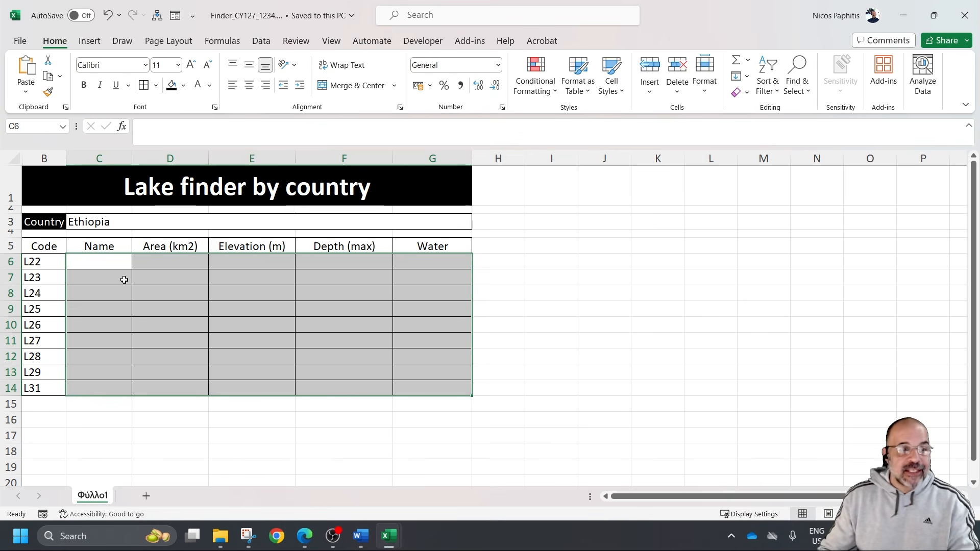
pyautogui.moveTo(105, 260); pyautogui.dragTo(439, 384)
pyautogui.click(53, 263)
pyautogui.click(52, 279)
pyautogui.click(55, 294)
pyautogui.click(57, 310)
pyautogui.click(54, 339)
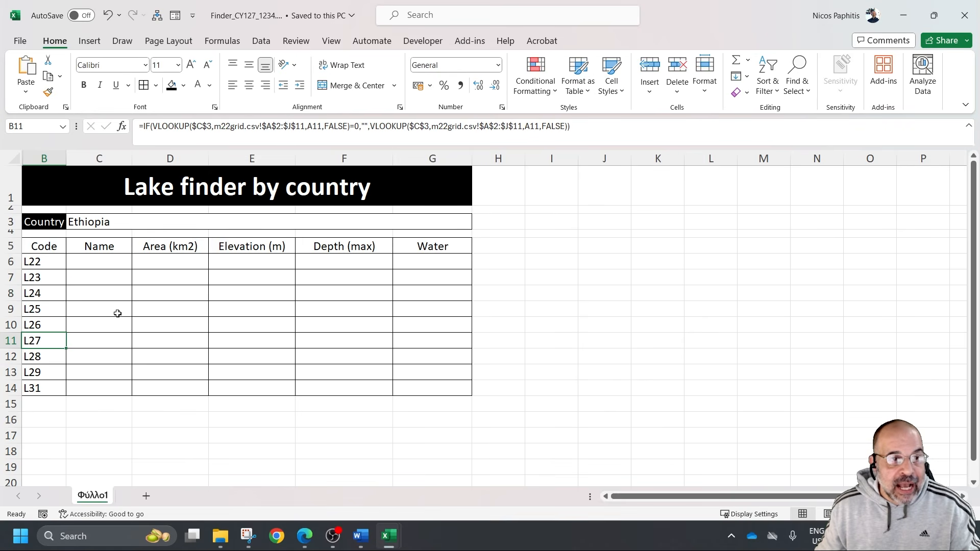
pyautogui.click(127, 223)
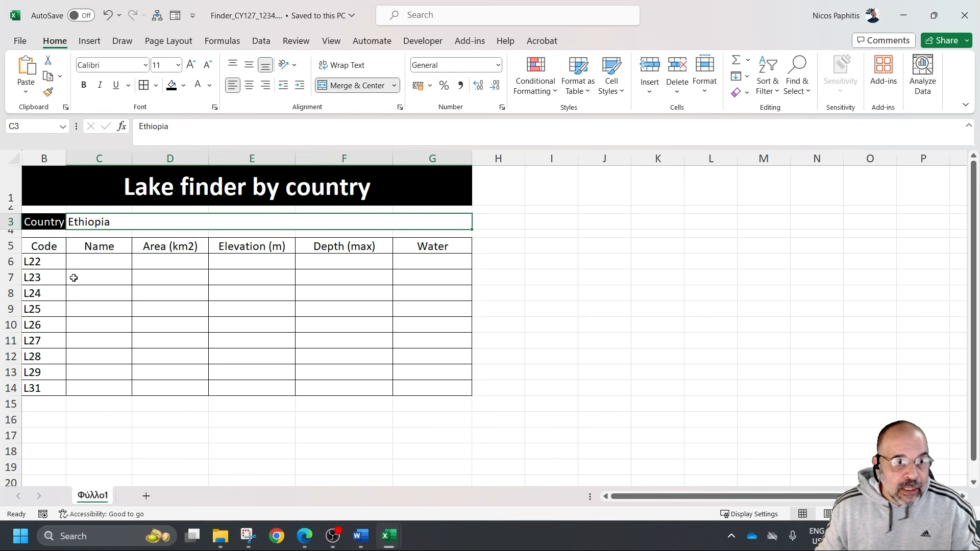
pyautogui.moveTo(52, 323); pyautogui.dragTo(50, 384)
pyautogui.moveTo(107, 325); pyautogui.dragTo(437, 384)
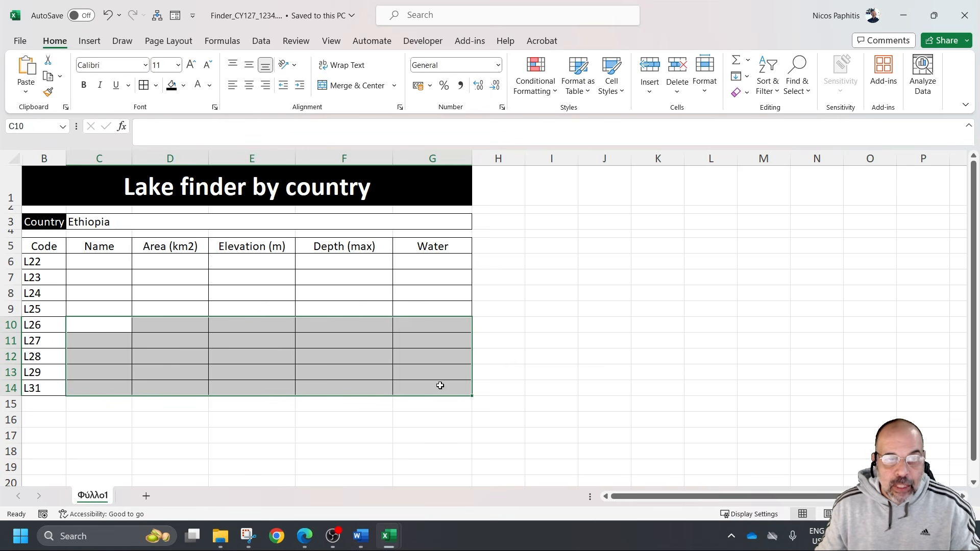
# Begin a VLOOKUP formula in C6 that uses the lake code in B6 as the lookup value
pyautogui.click(109, 263)
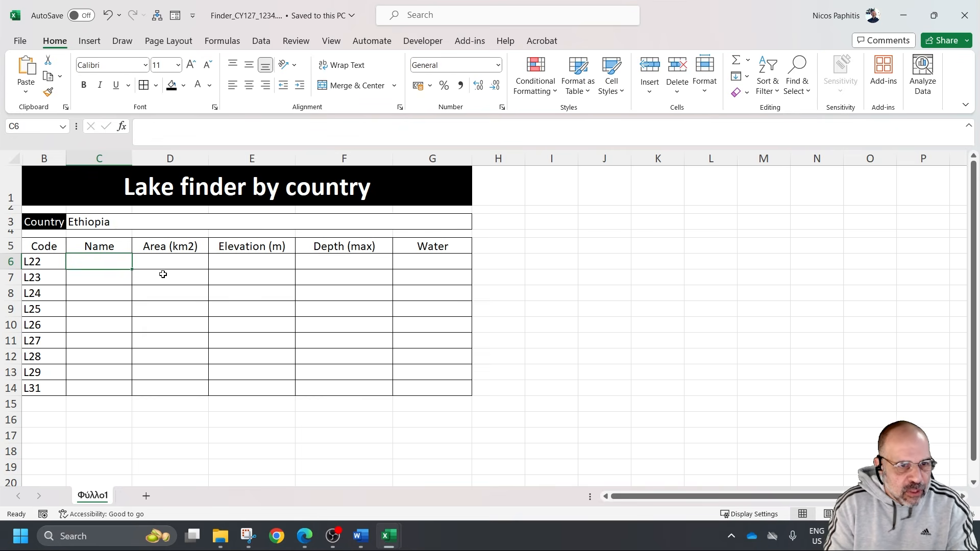
pyautogui.write('=')
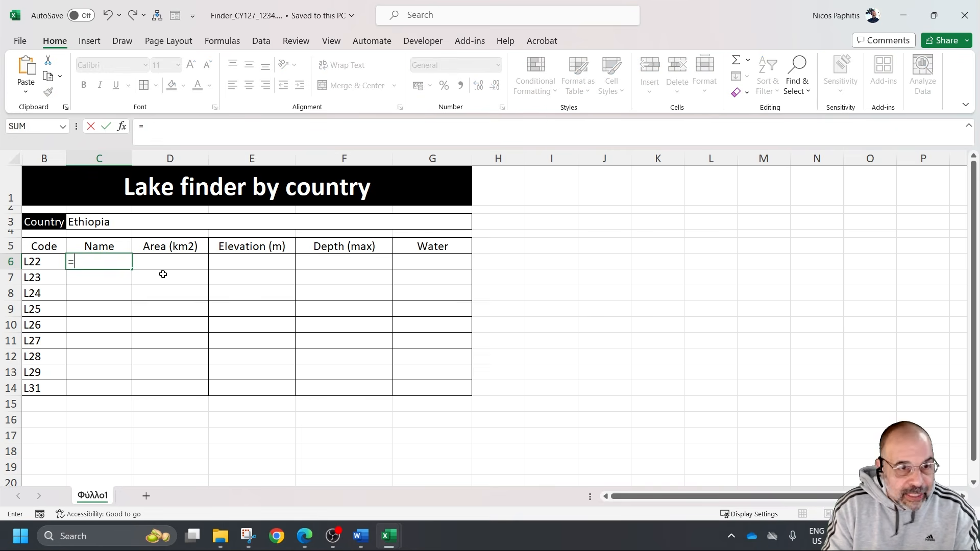
pyautogui.write('vloo')
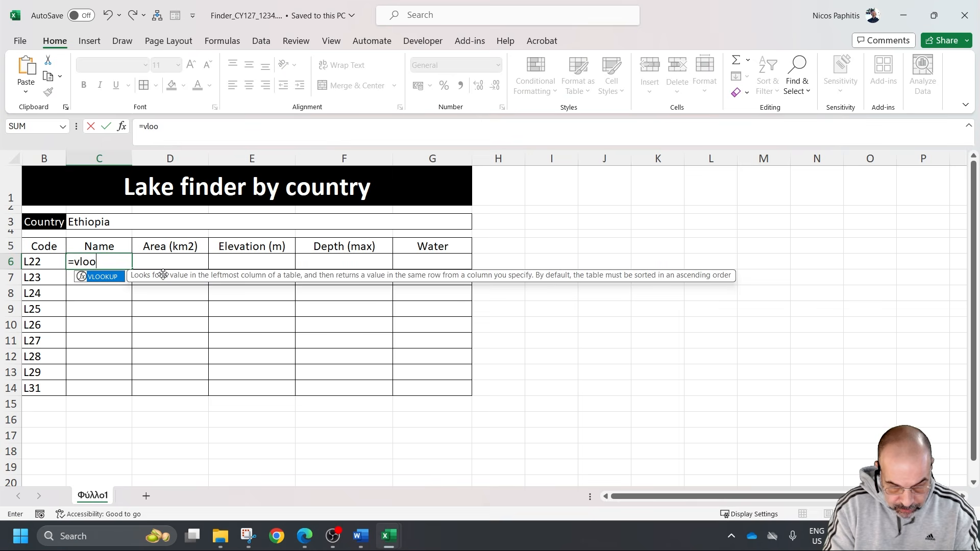
pyautogui.write('kup')
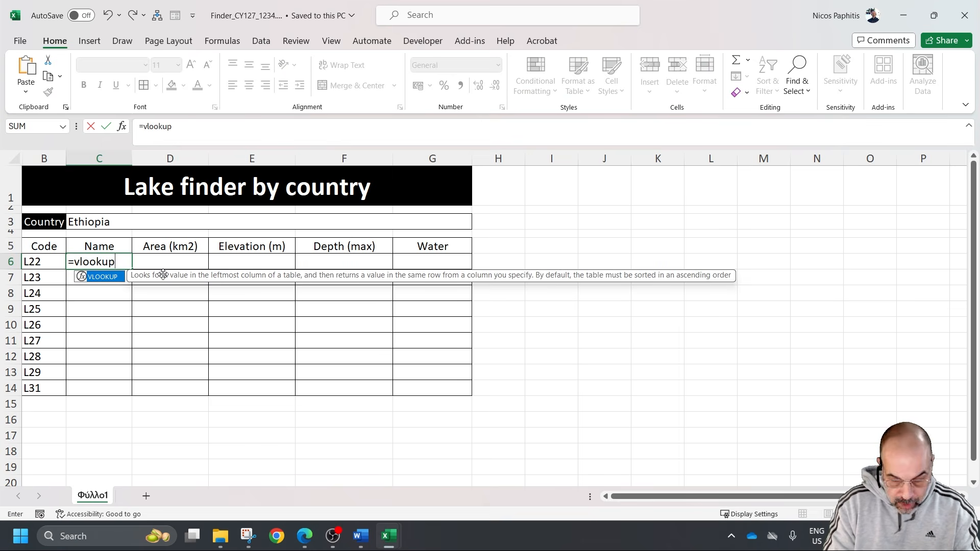
pyautogui.write('(')
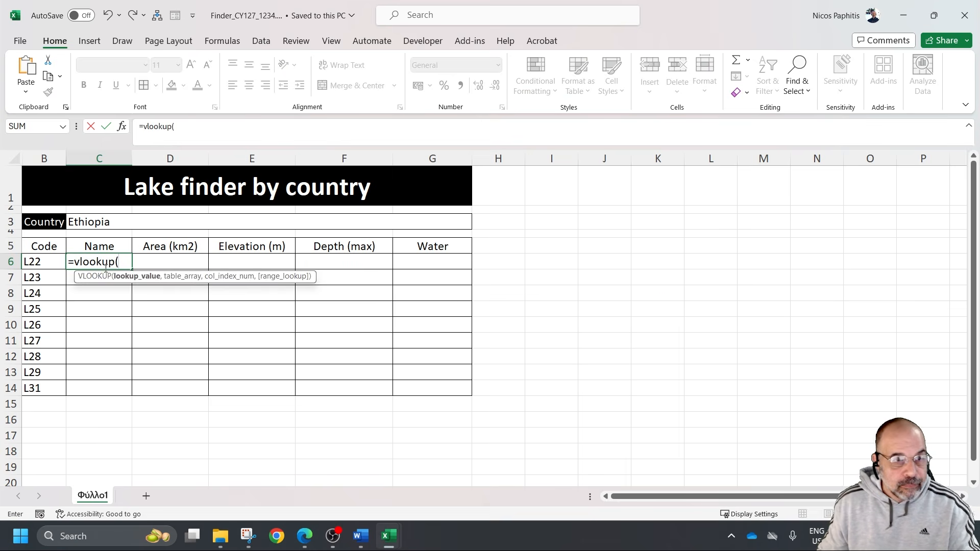
pyautogui.click(45, 262)
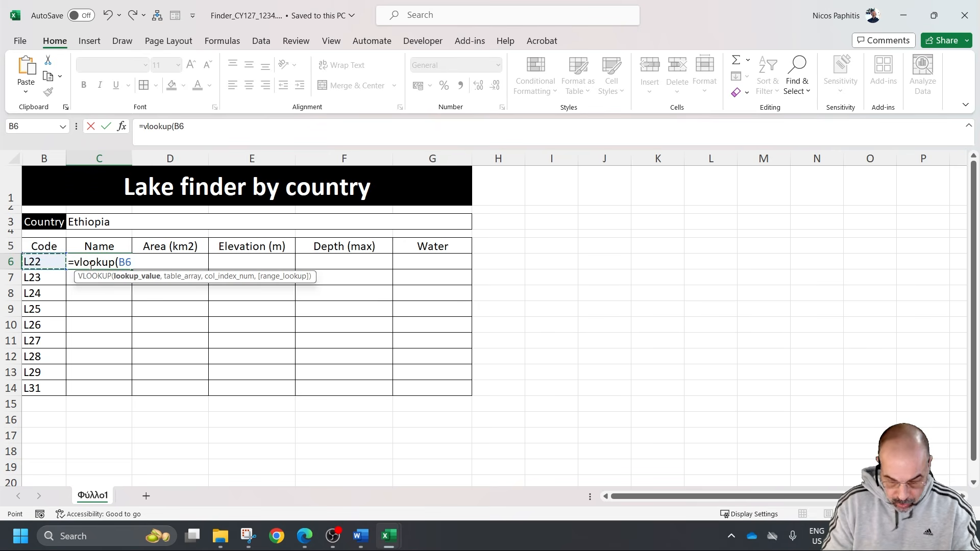
pyautogui.write(',')
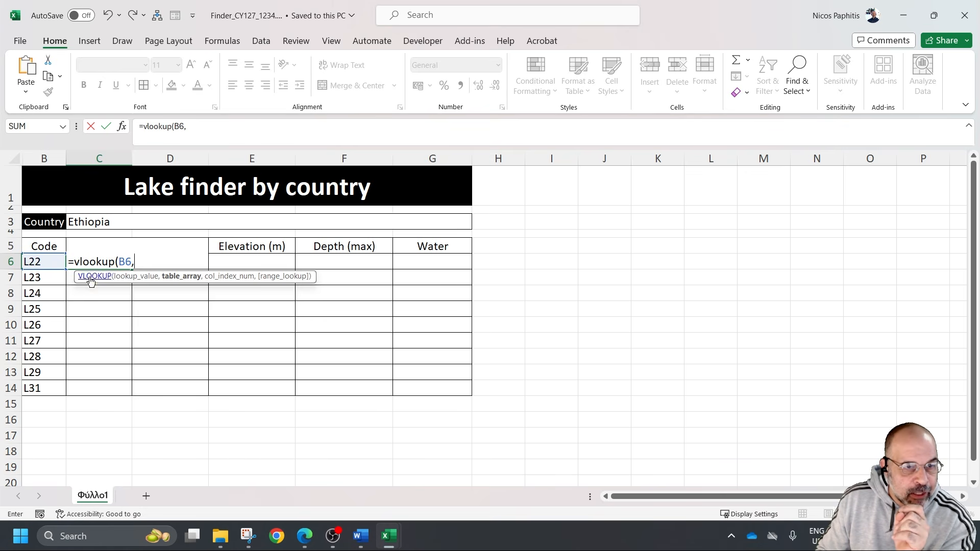
# Set the C6 formula's table array to $A$2:$G$36 in the m22lake.csv workbook
pyautogui.moveTo(332, 540)
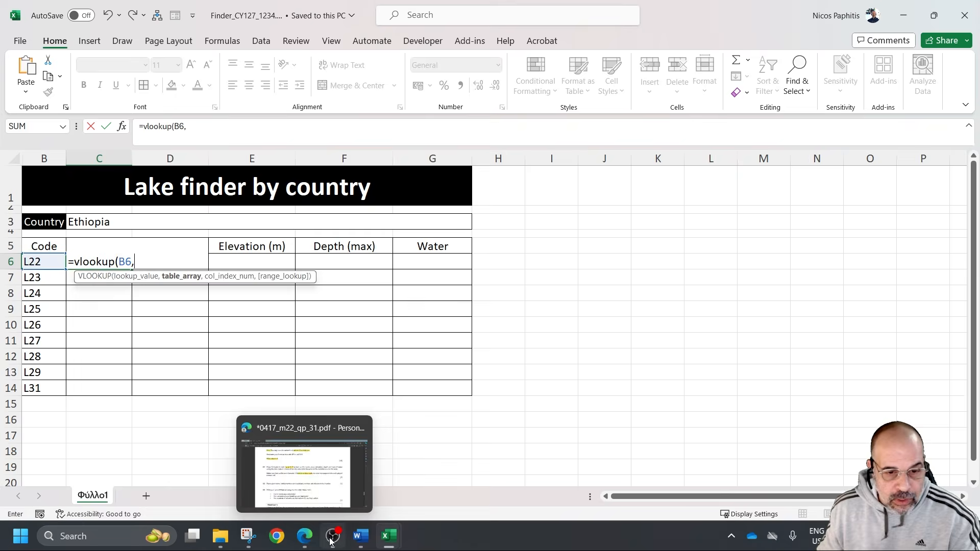
pyautogui.moveTo(387, 537)
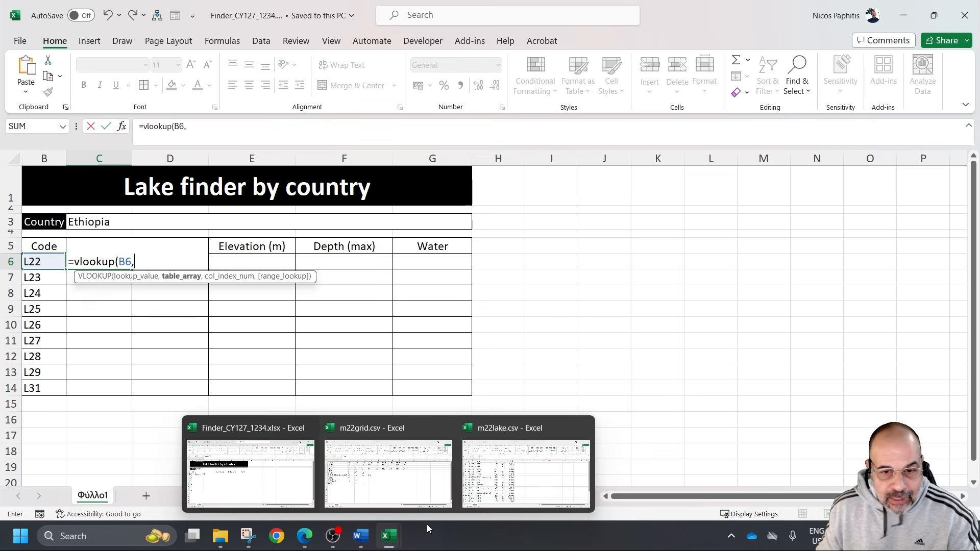
pyautogui.click(534, 478)
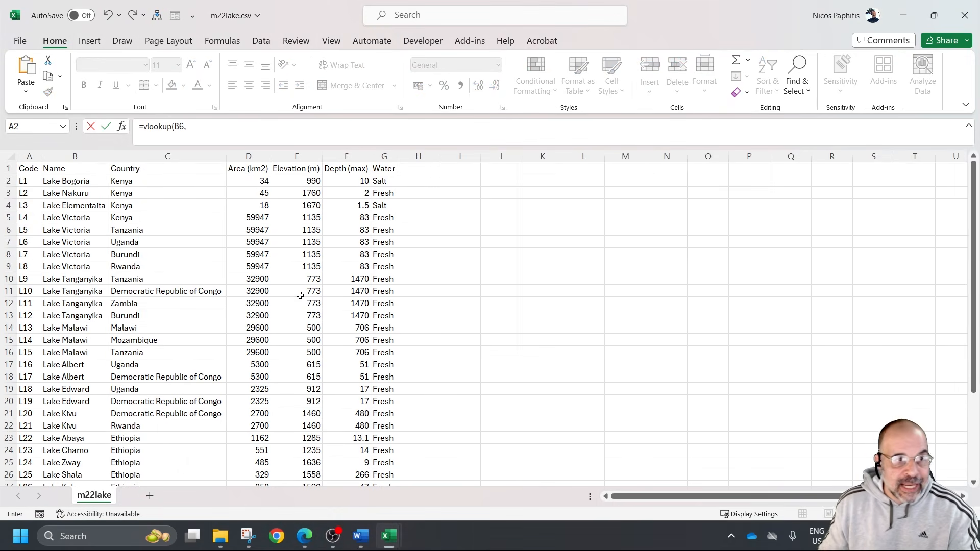
pyautogui.moveTo(23, 180); pyautogui.dragTo(387, 434)
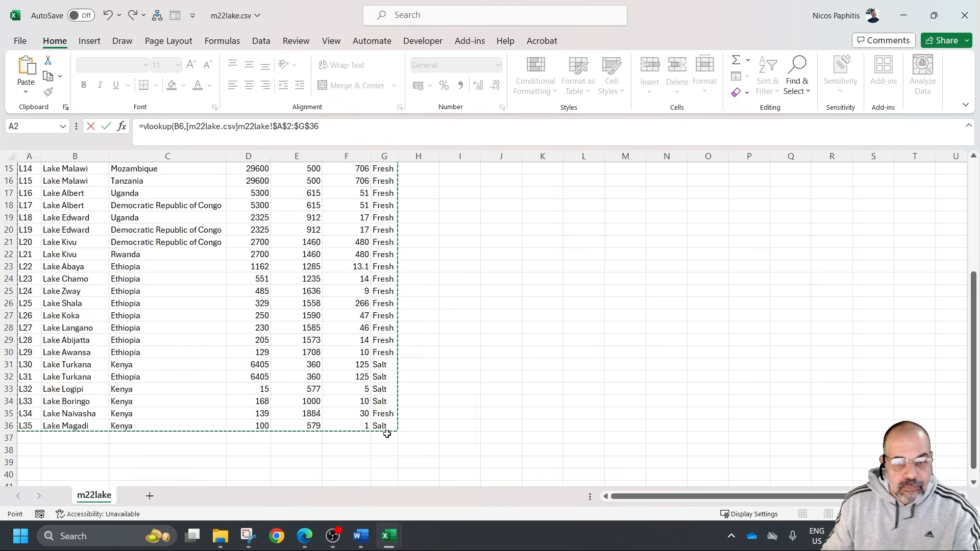
pyautogui.scroll(5, 412, 379)
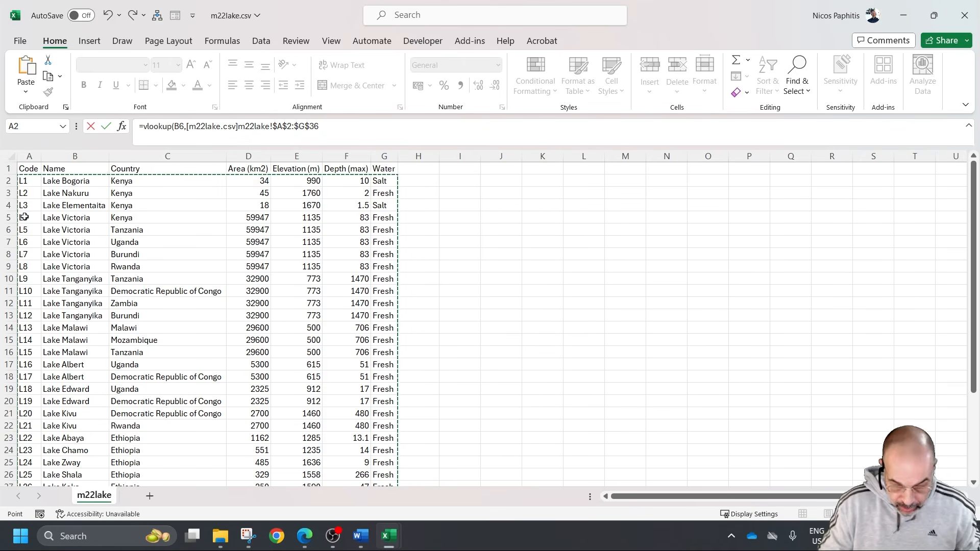
pyautogui.write(',')
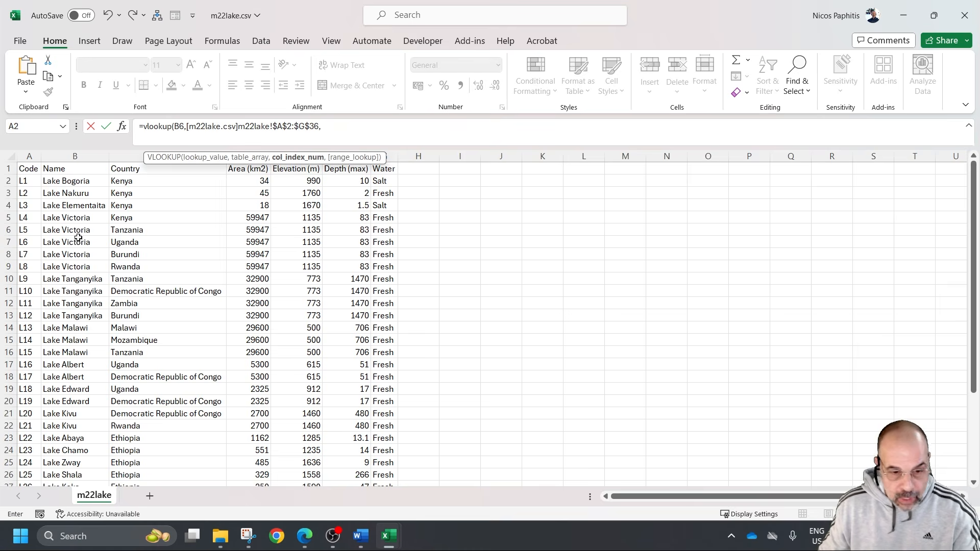
# Check the Name column's position in m22lake.csv and complete the C6 VLOOKUP in the Finder workbook with column index 2 and FALSE
pyautogui.moveTo(388, 540)
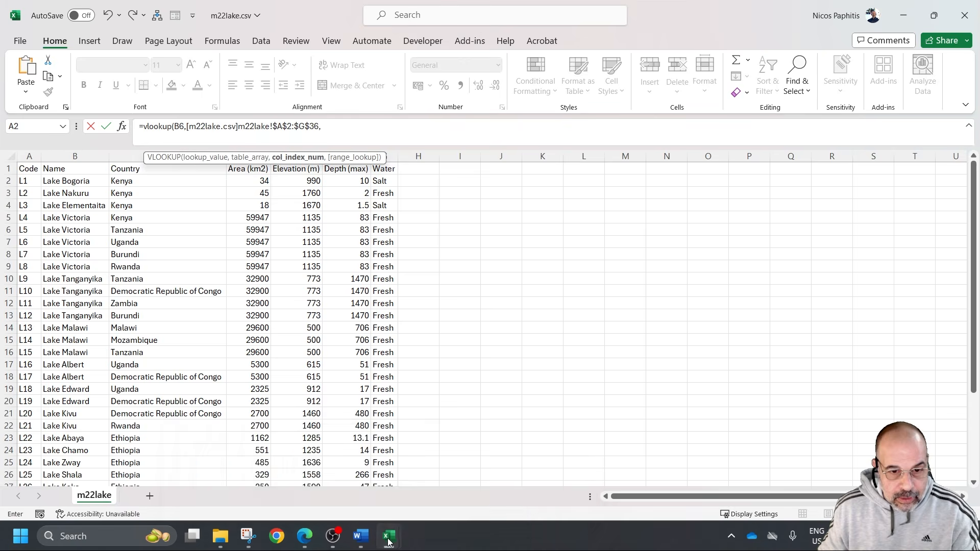
pyautogui.click(281, 489)
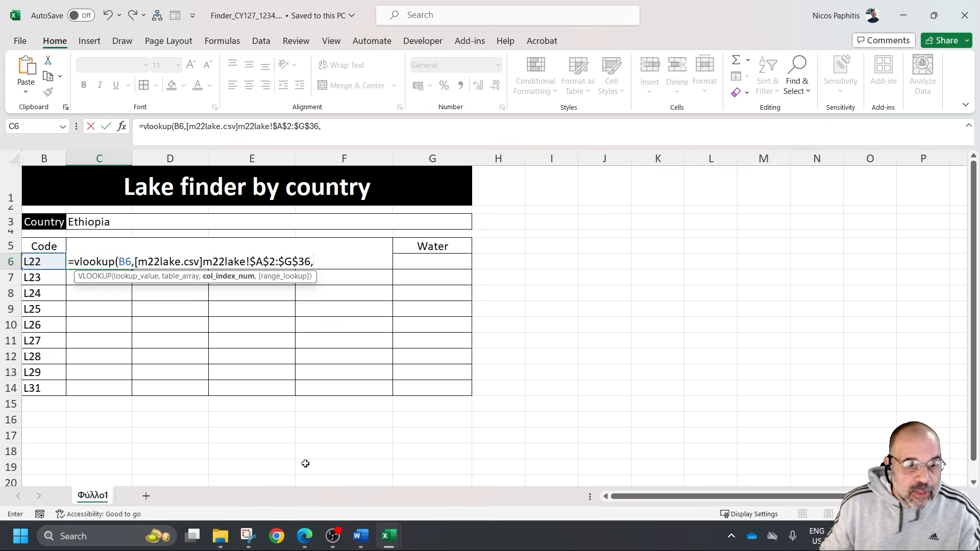
pyautogui.moveTo(391, 521)
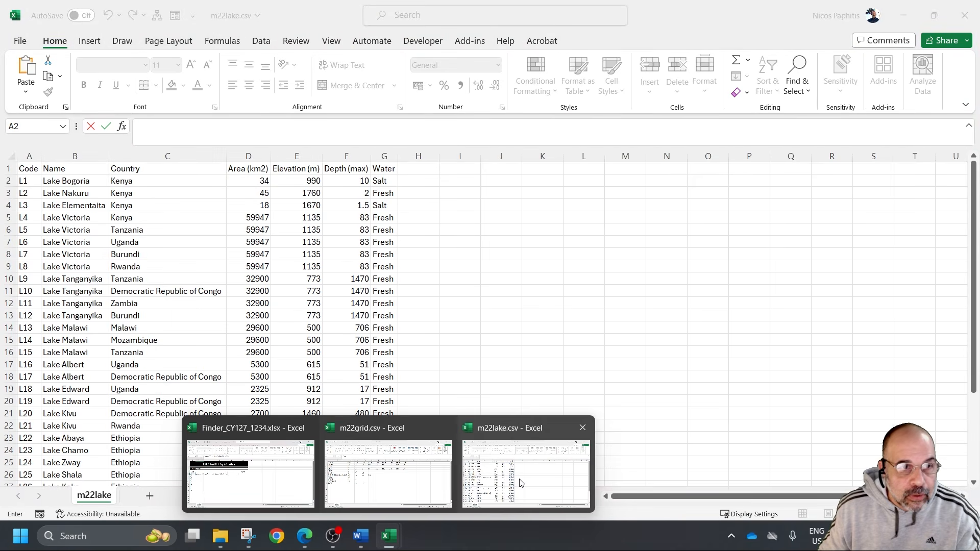
pyautogui.click(521, 483)
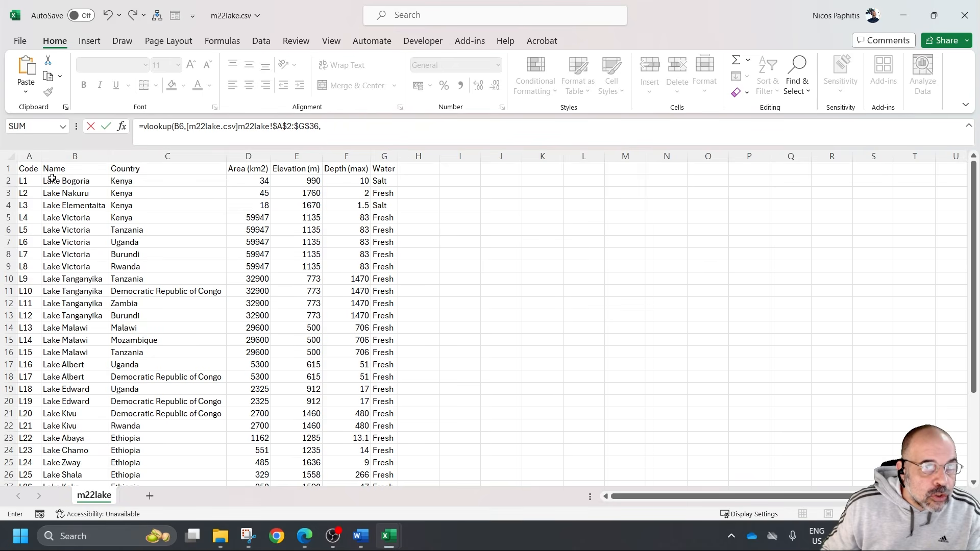
pyautogui.moveTo(388, 536)
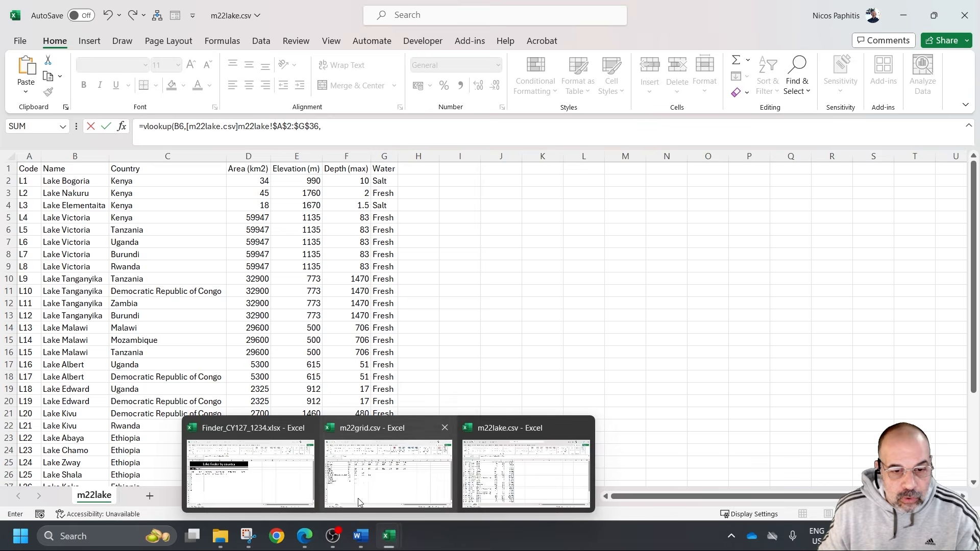
pyautogui.click(271, 476)
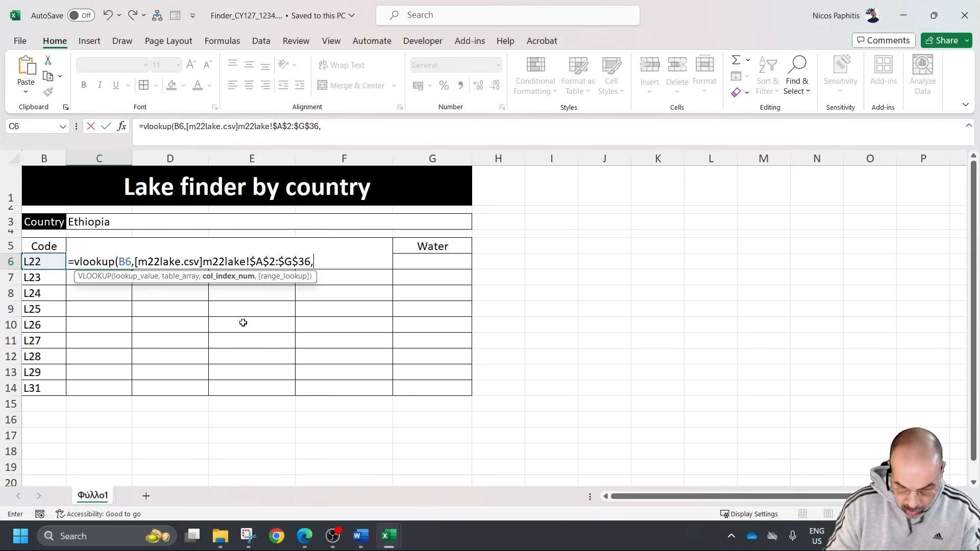
pyautogui.write(',false')
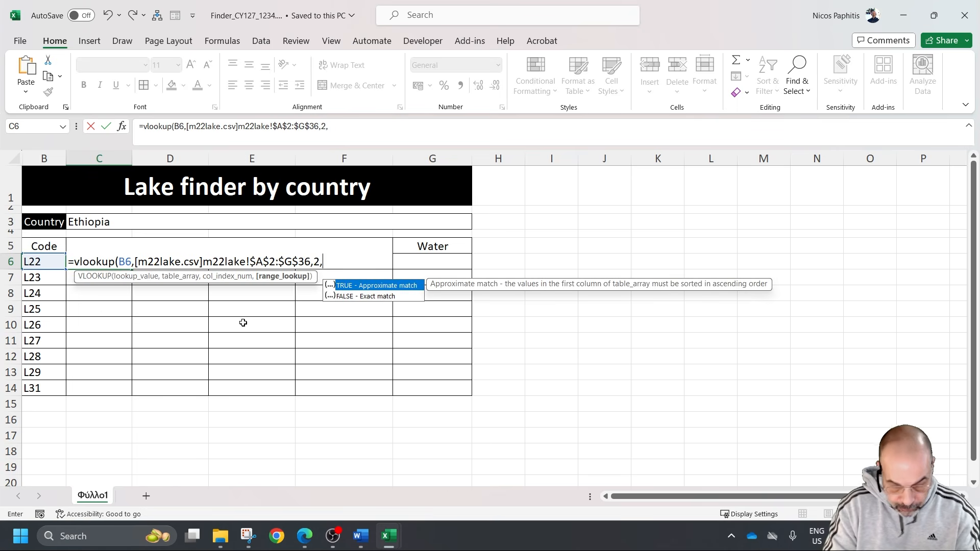
pyautogui.write(')')
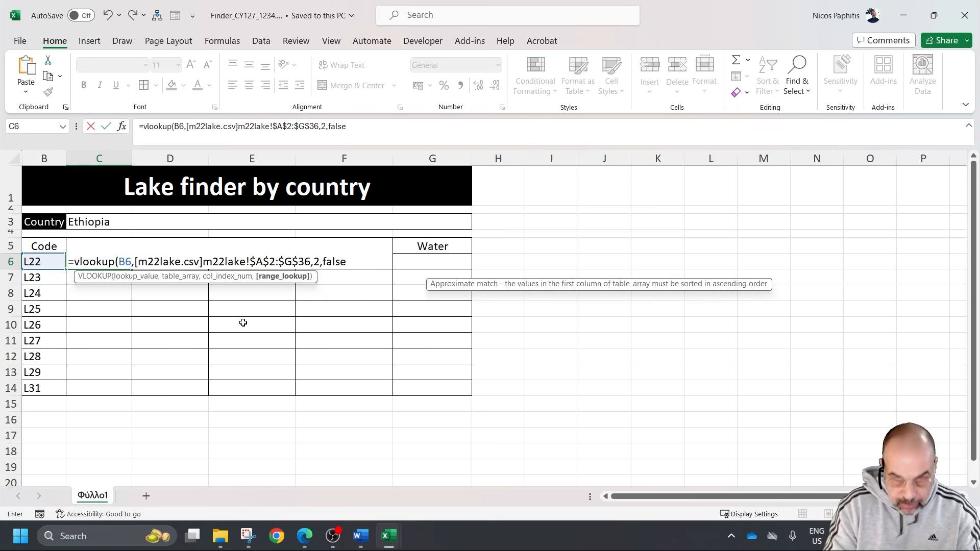
pyautogui.press('Return')
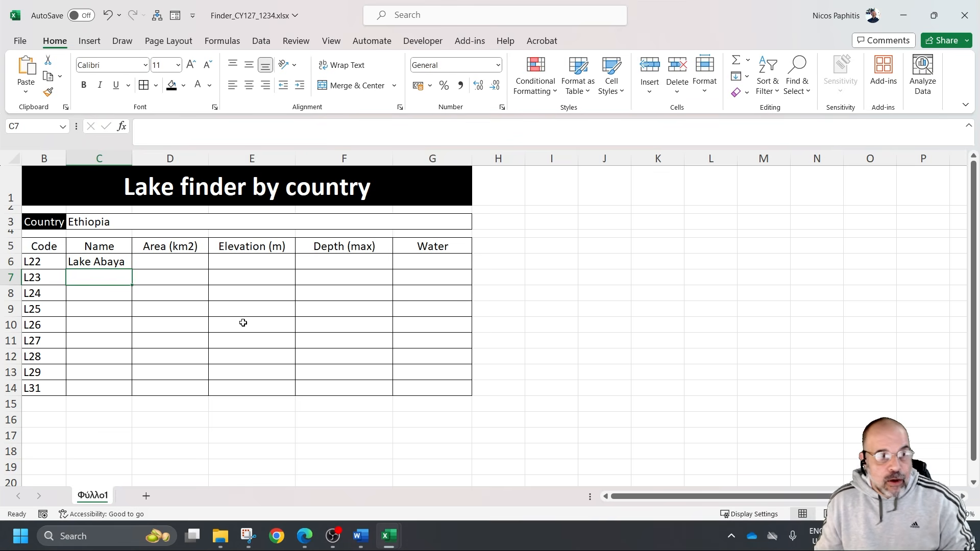
# Clear the code in B6 to test the C6 lookup without a lake code, and undo the deletion
pyautogui.click(108, 264)
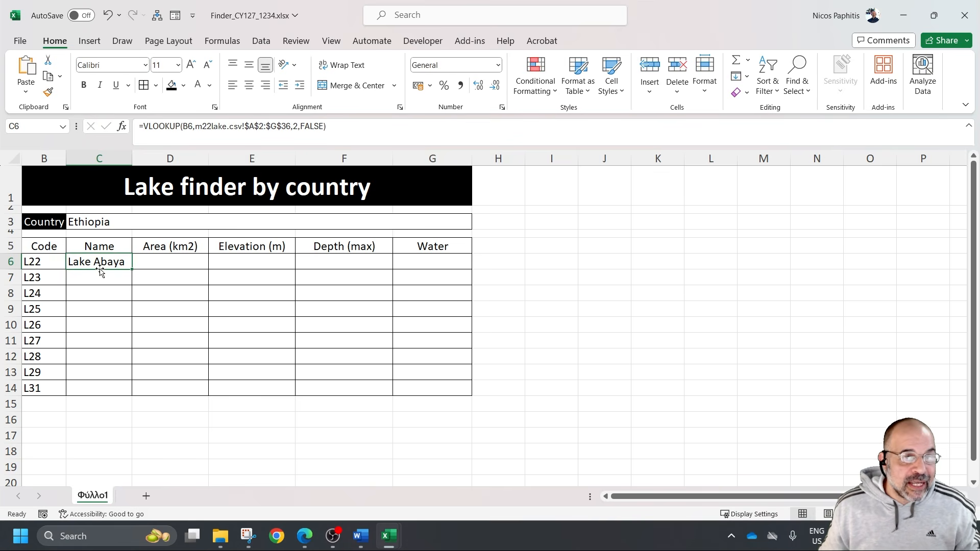
pyautogui.click(158, 261)
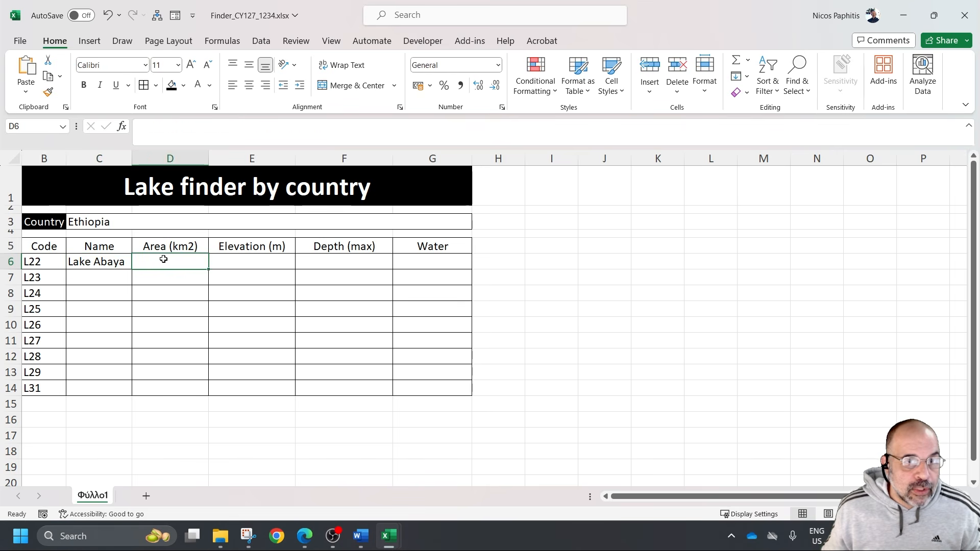
pyautogui.click(114, 264)
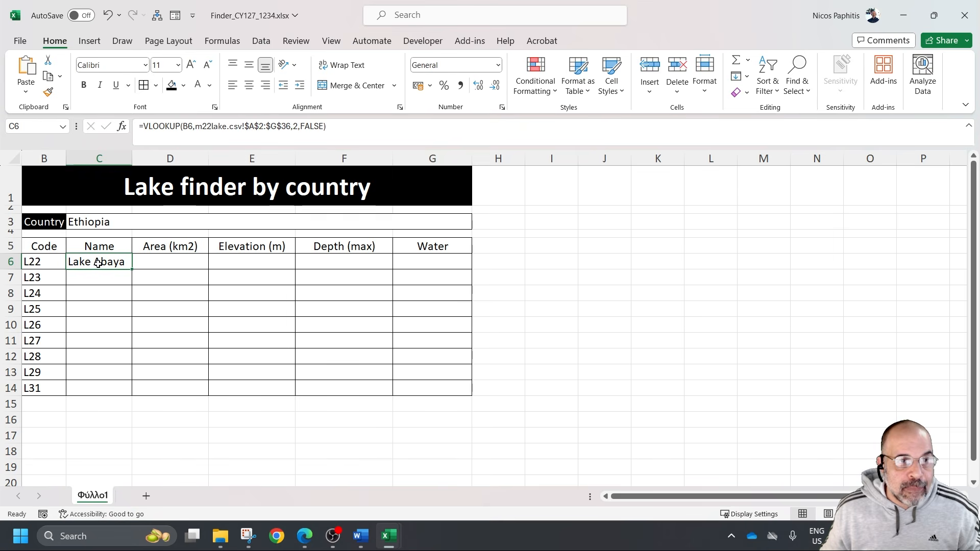
pyautogui.click(46, 264)
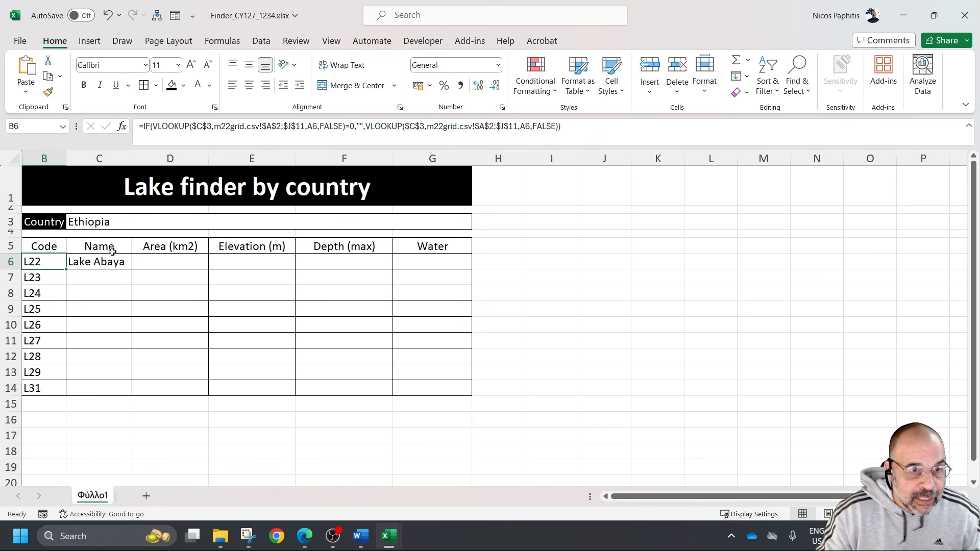
pyautogui.press('Delete')
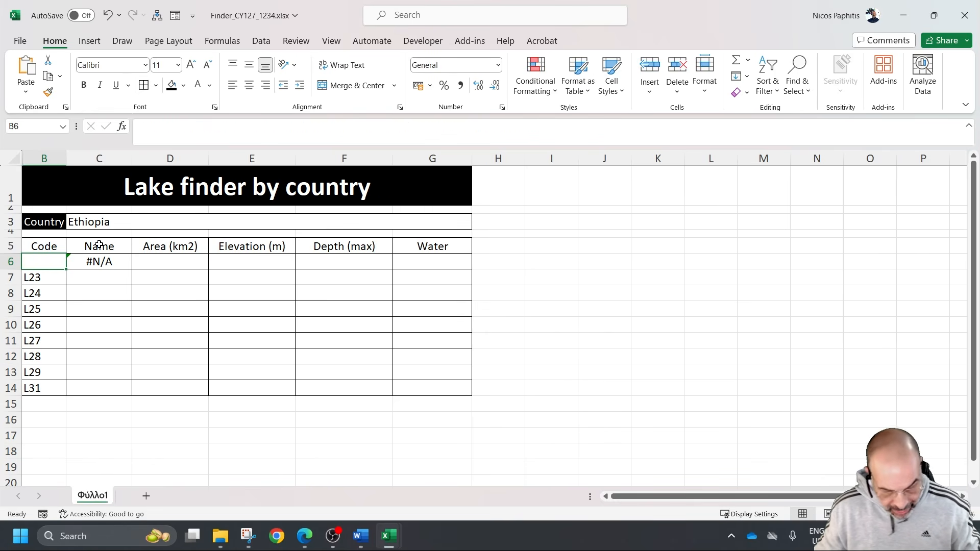
pyautogui.hotkey('ctrl', 'z')
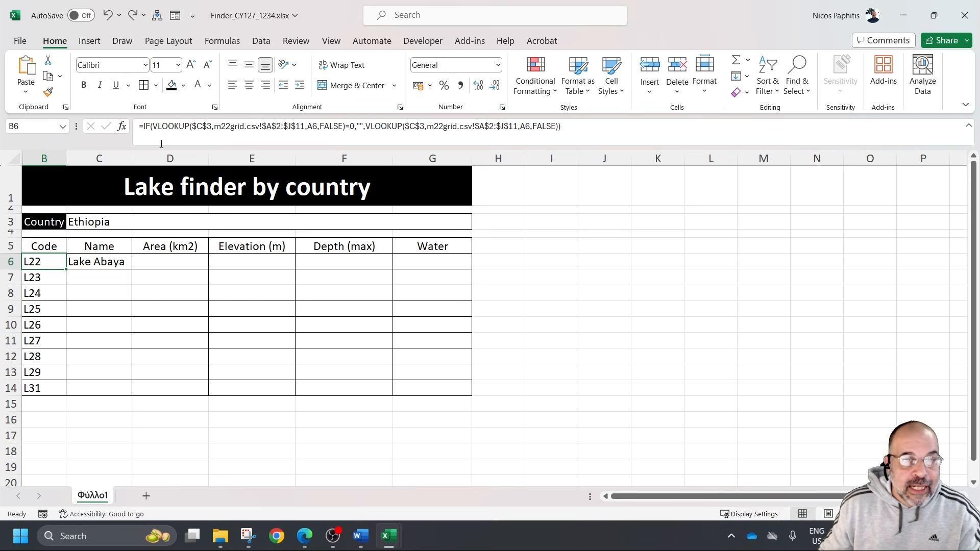
pyautogui.click(104, 263)
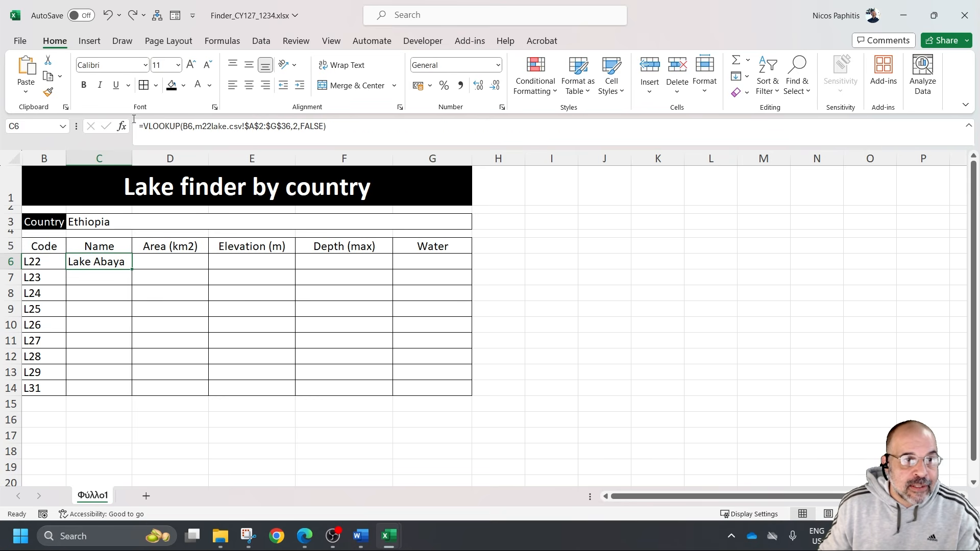
pyautogui.click(52, 261)
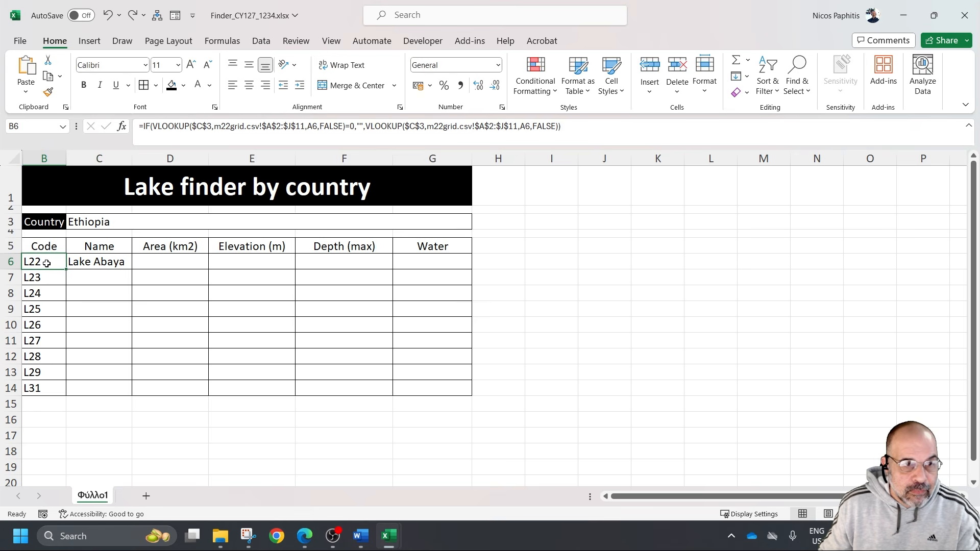
# Set the country in C3 to burundi to test the code and name lookups, and restore Ethiopia
pyautogui.click(94, 223)
pyautogui.write('bu')
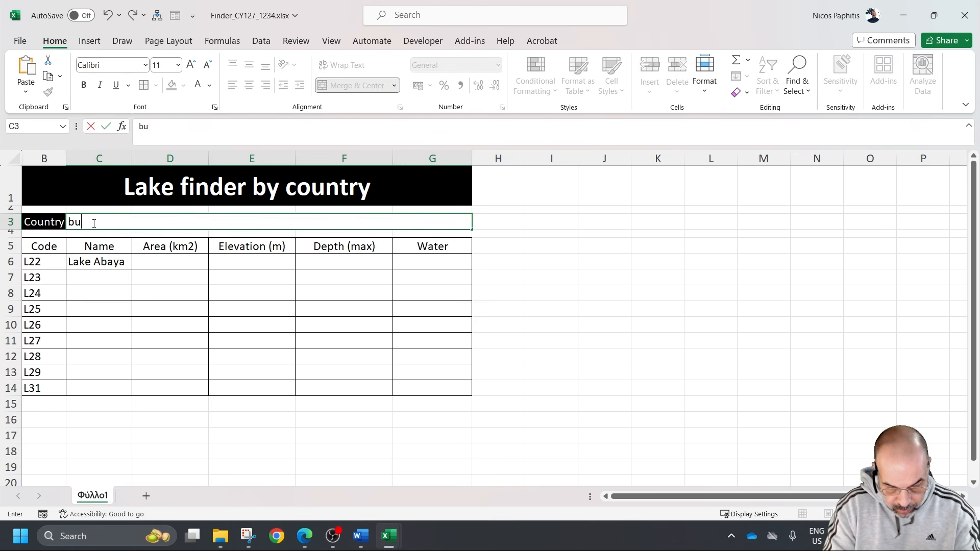
pyautogui.write('rundi')
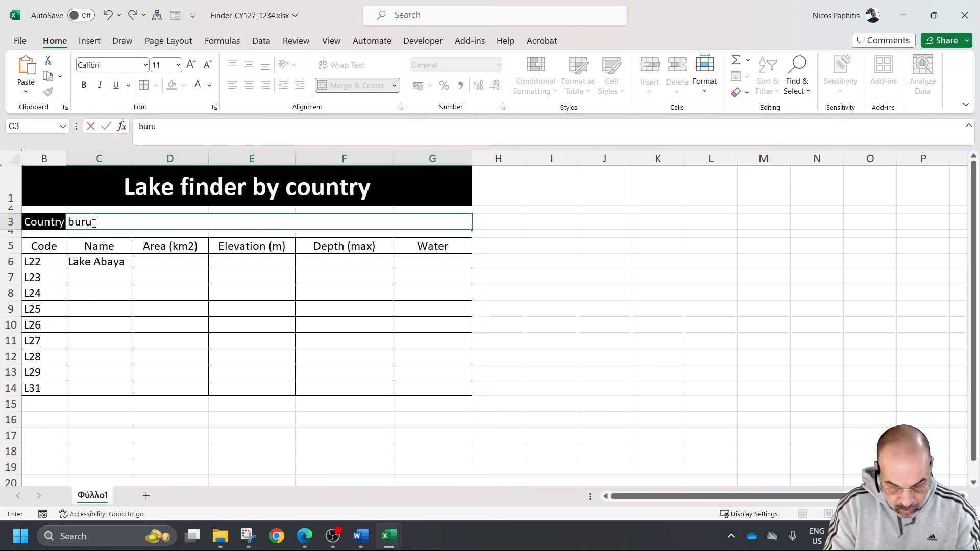
pyautogui.press('Return')
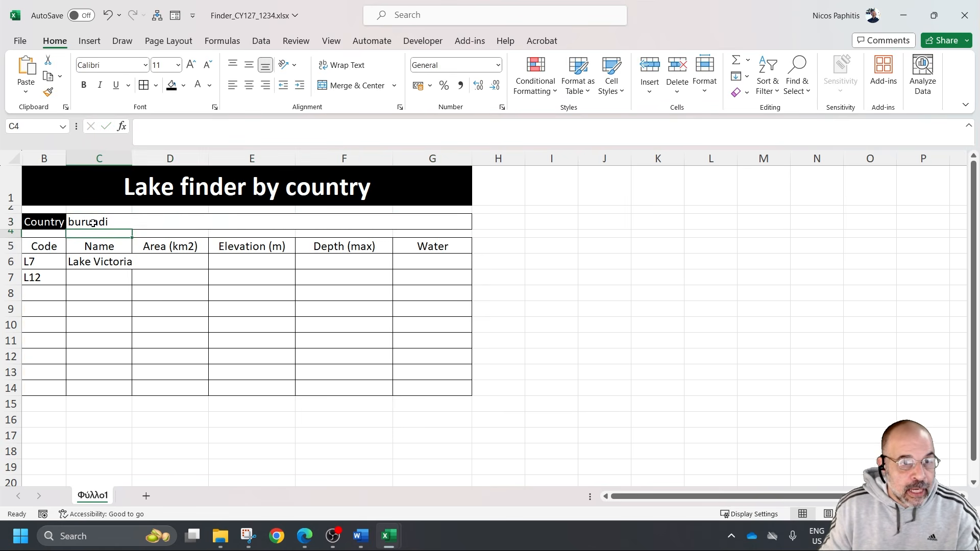
pyautogui.click(92, 309)
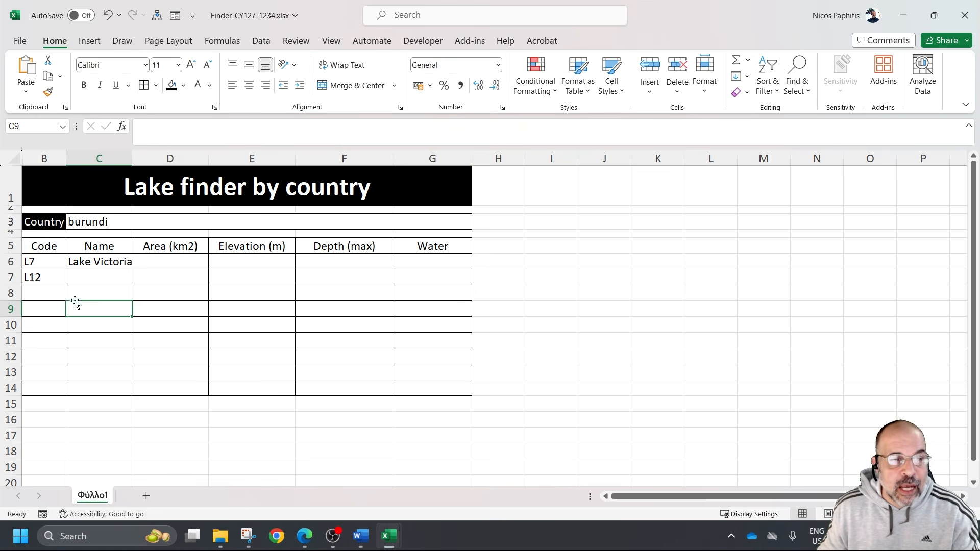
pyautogui.press('Left')
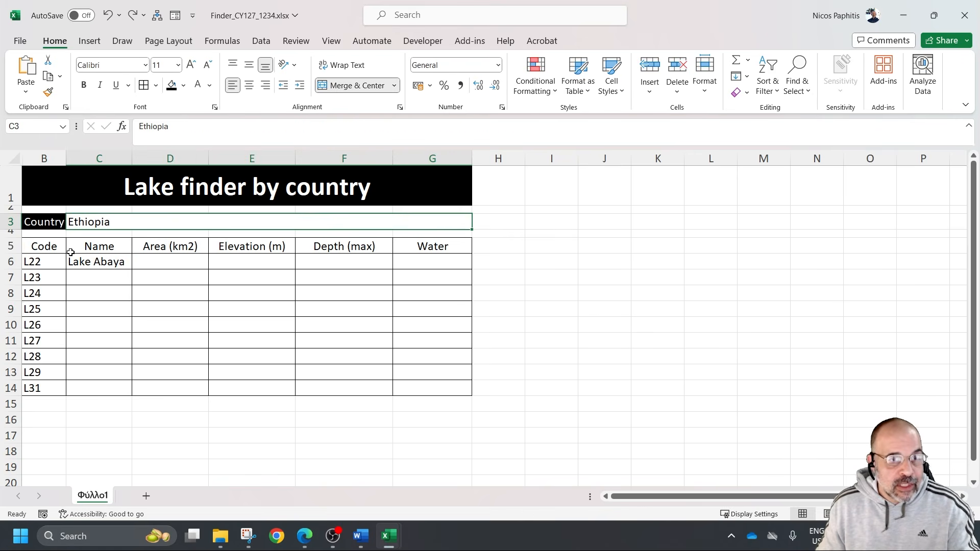
# Wrap the C6 VLOOKUP in an IF function whose logical test is B6=""
pyautogui.click(111, 261)
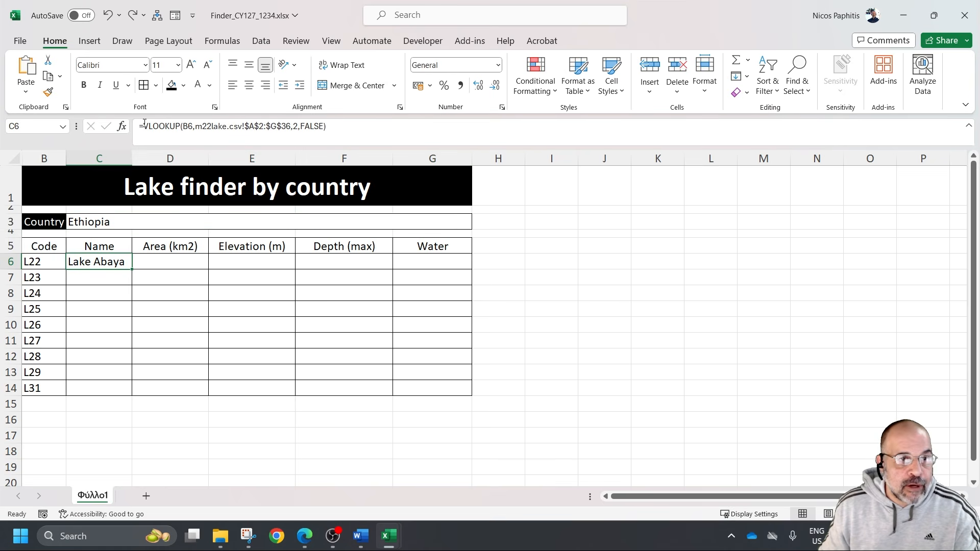
pyautogui.press('F2')
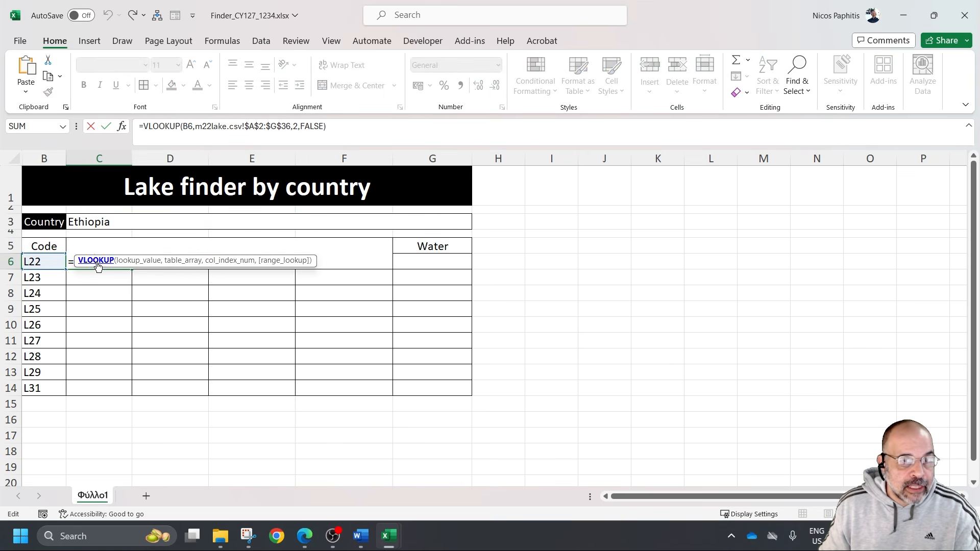
pyautogui.click(202, 134)
pyautogui.click(103, 262)
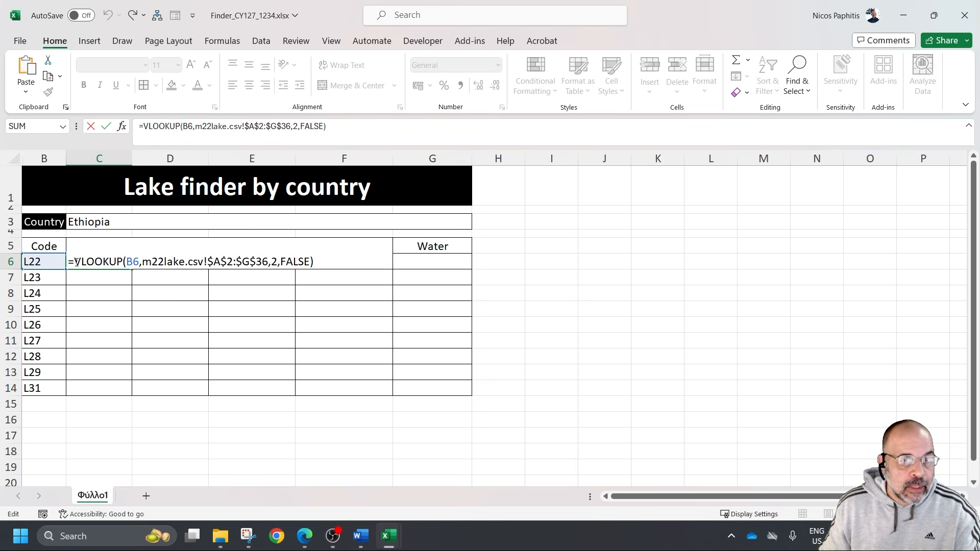
pyautogui.write('IF')
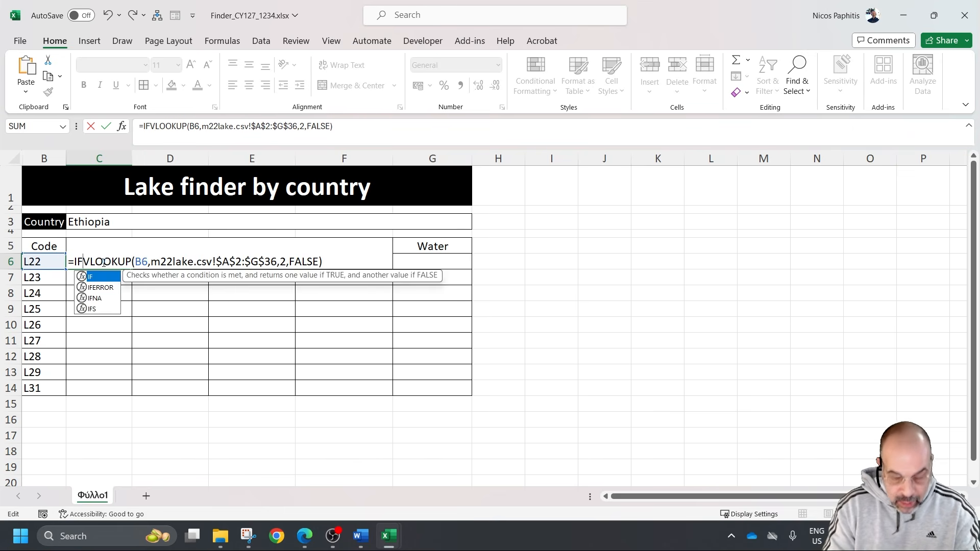
pyautogui.write('(')
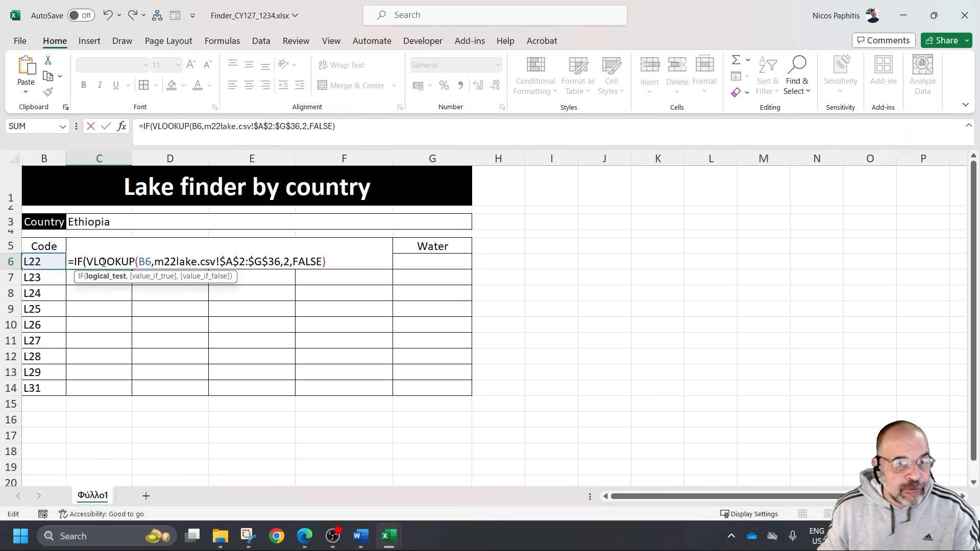
pyautogui.click(49, 261)
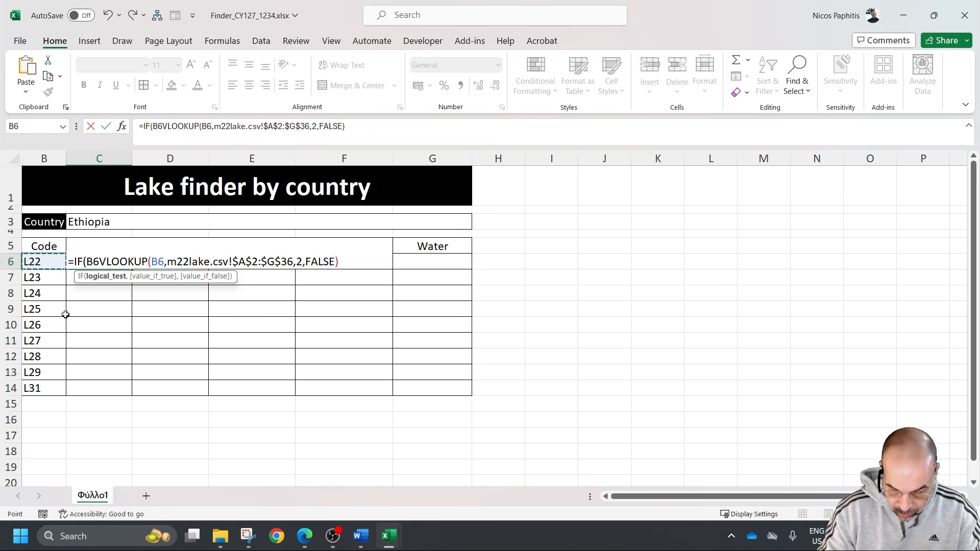
pyautogui.write('=""')
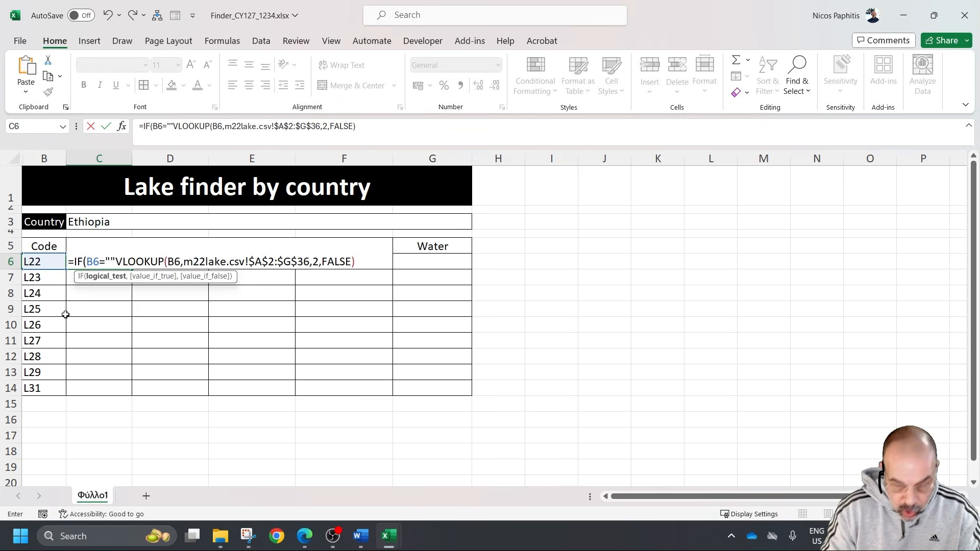
pyautogui.write(',')
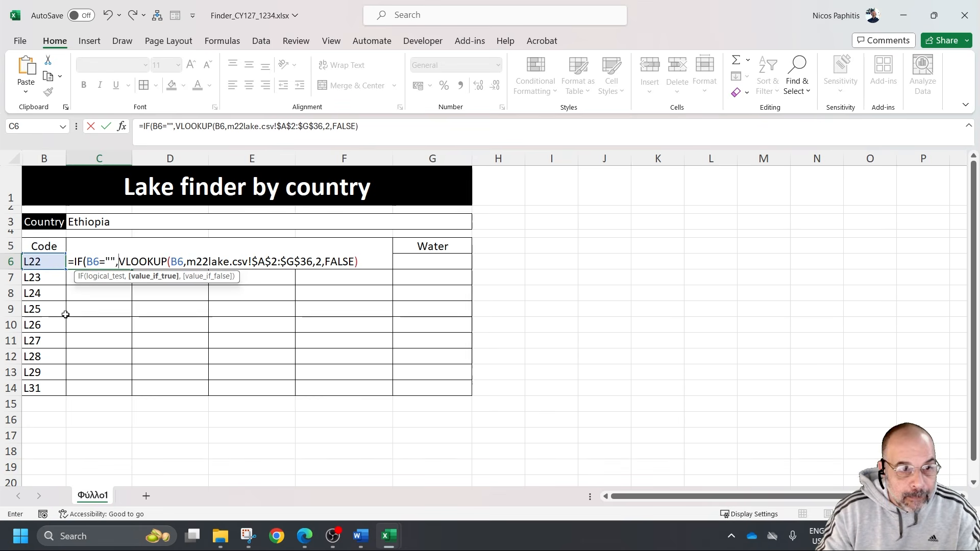
pyautogui.write('"",')
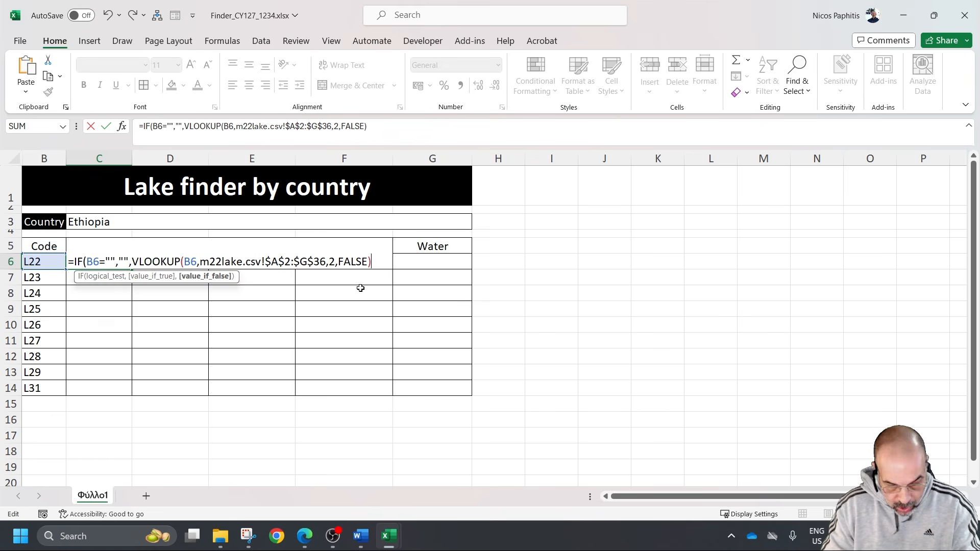
# Complete the C6 IF formula with "" as the true value and the existing VLOOKUP as the false value
pyautogui.write(')')
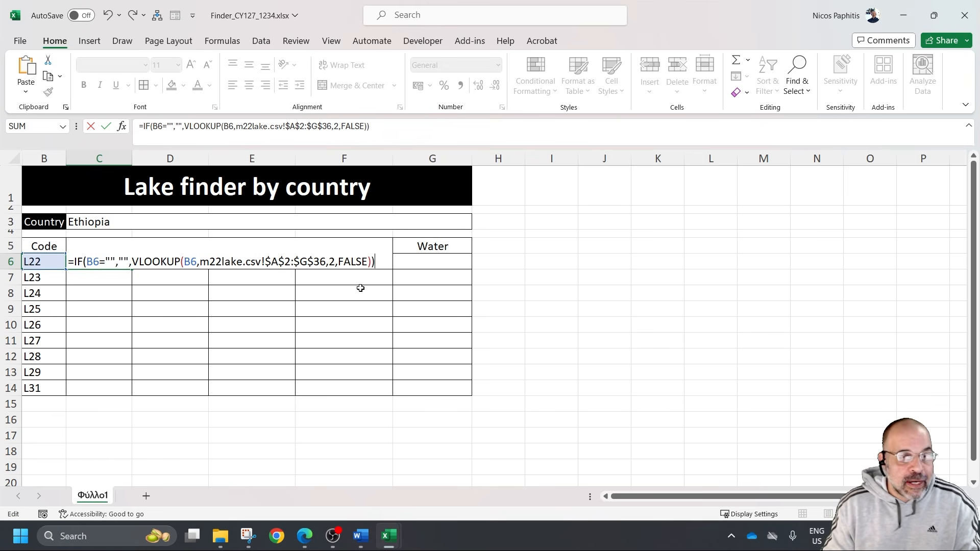
pyautogui.press('Return')
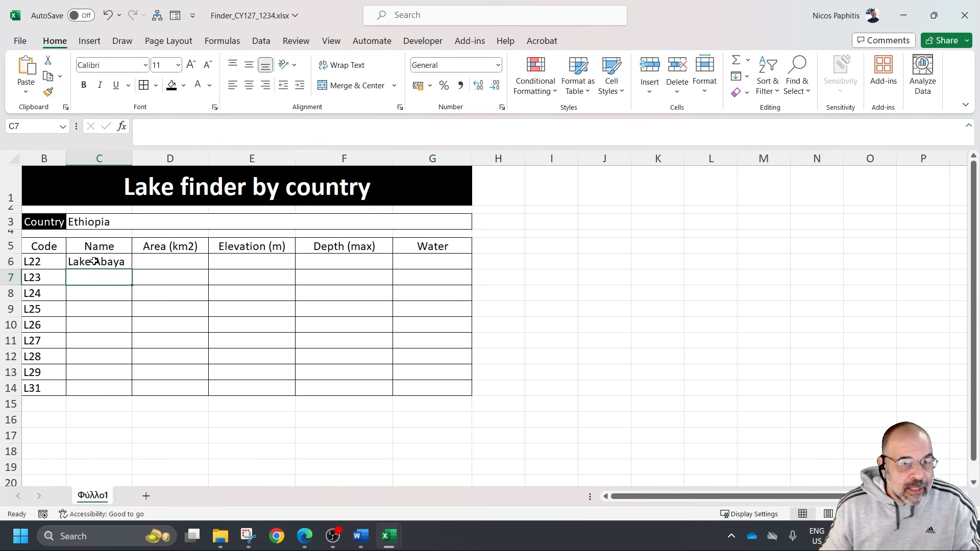
# Fill the C6 name formula down through C14 and autofit the width of column C
pyautogui.click(94, 261)
pyautogui.moveTo(131, 269); pyautogui.dragTo(142, 390)
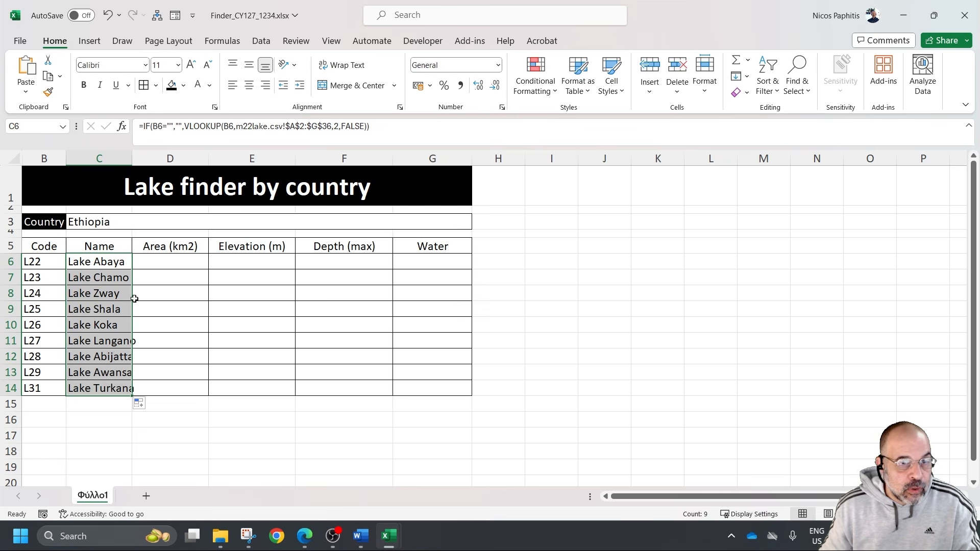
pyautogui.doubleClick(132, 159)
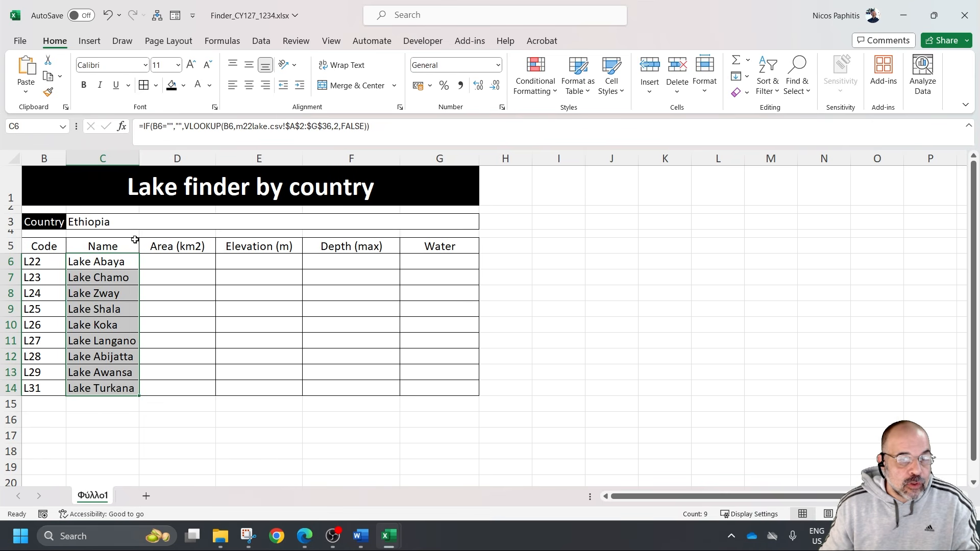
# Clear the lake code in B12 to test the Name lookup in that row, and undo the deletion
pyautogui.click(39, 354)
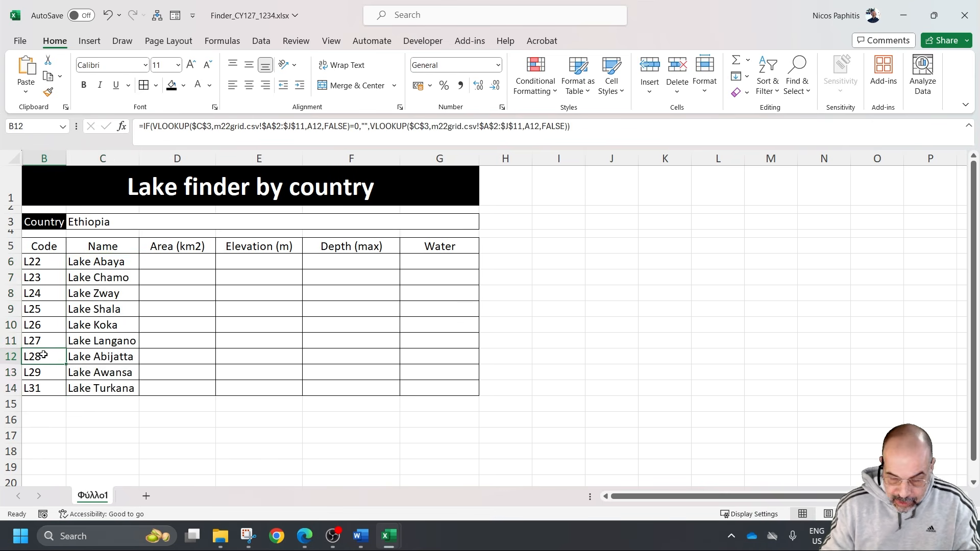
pyautogui.press('Delete')
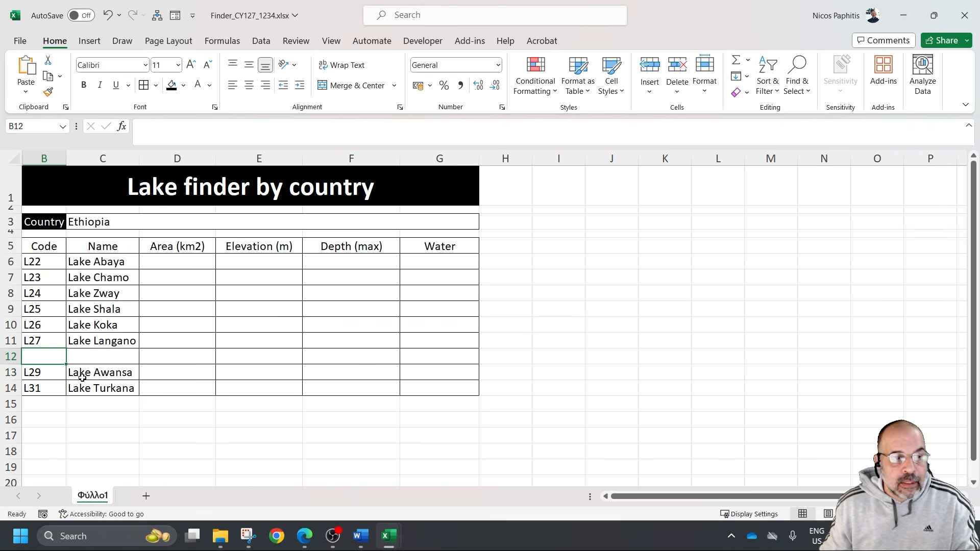
pyautogui.click(99, 355)
pyautogui.click(50, 361)
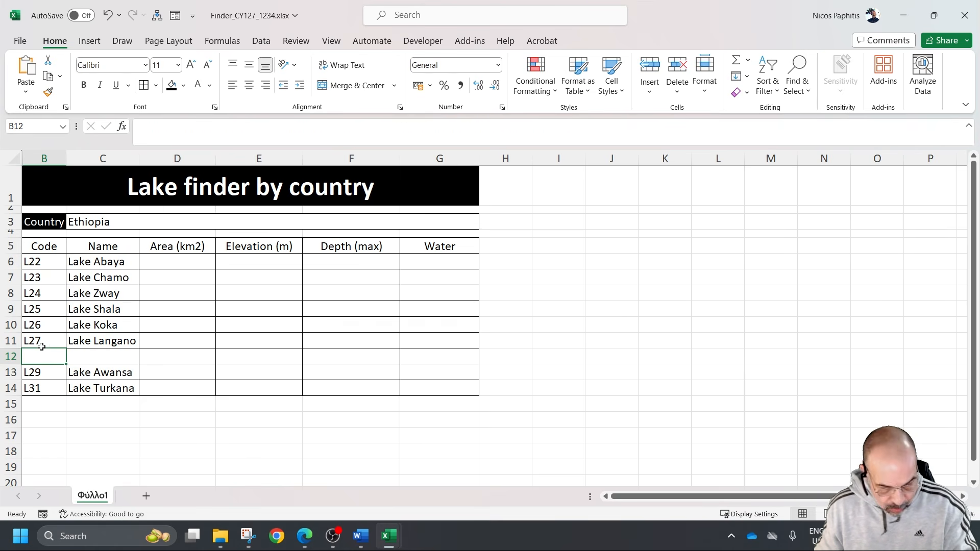
pyautogui.hotkey('ctrl', 'z')
pyautogui.click(46, 258)
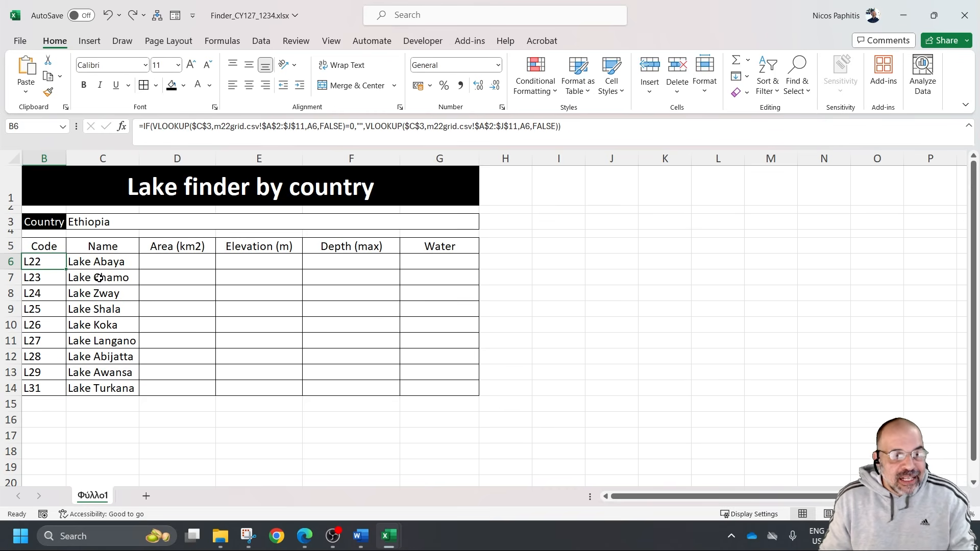
pyautogui.click(180, 264)
pyautogui.click(258, 263)
pyautogui.click(330, 265)
pyautogui.click(413, 266)
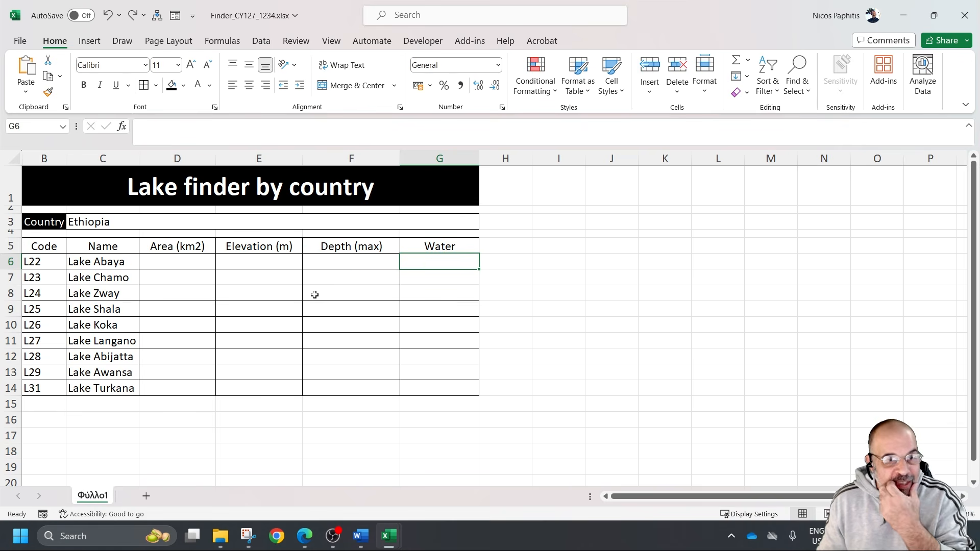
pyautogui.click(169, 259)
# Check the position of the Area (km2) column in m22lake.csv and return to the Finder workbook
pyautogui.click(112, 263)
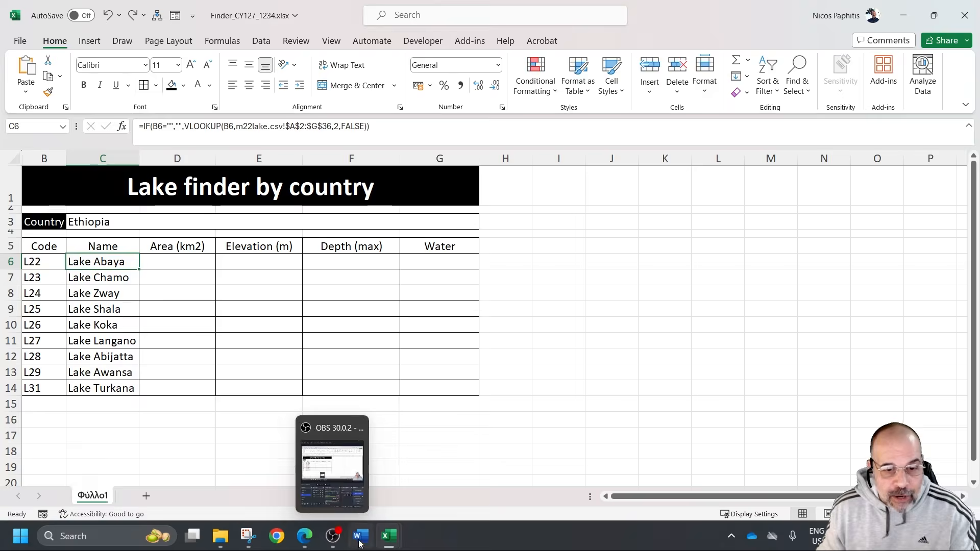
pyautogui.moveTo(386, 539)
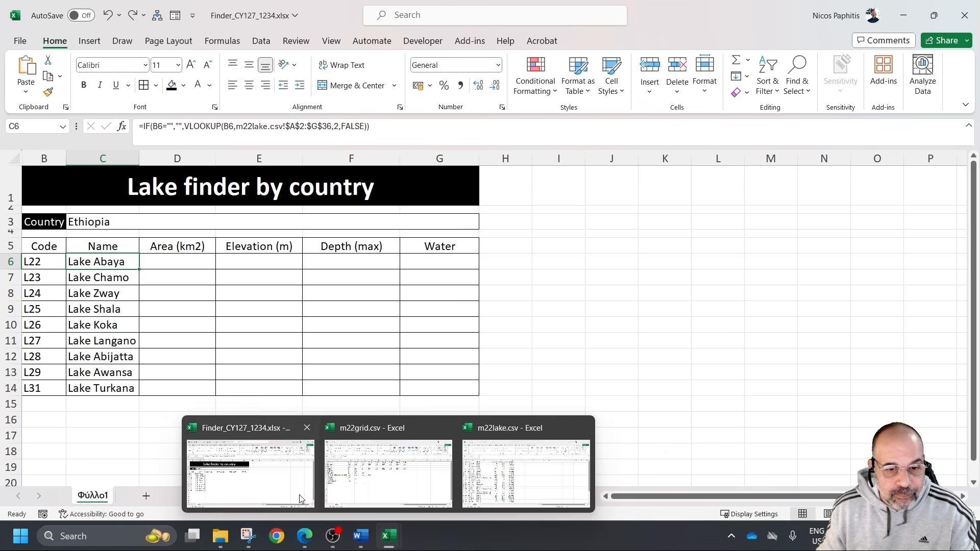
pyautogui.click(517, 476)
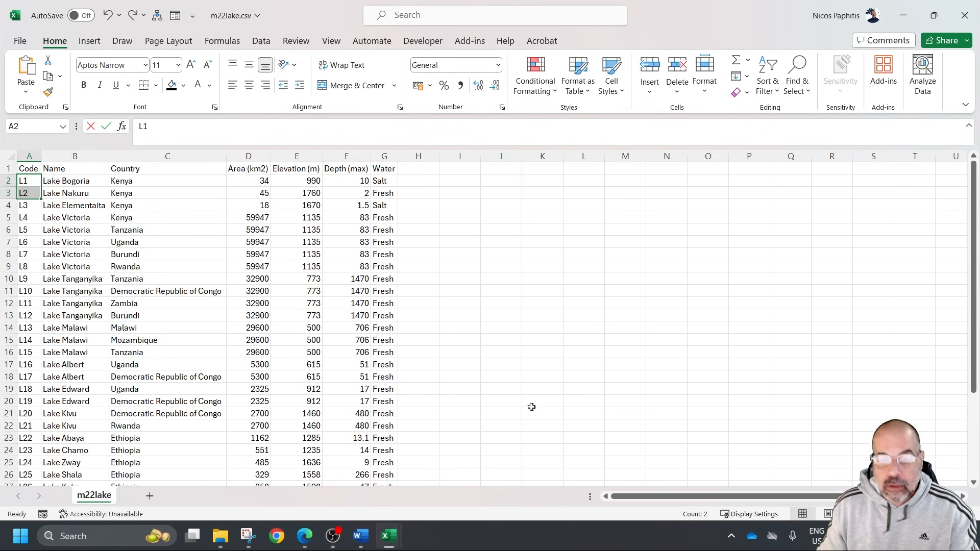
pyautogui.moveTo(388, 536)
pyautogui.click(255, 459)
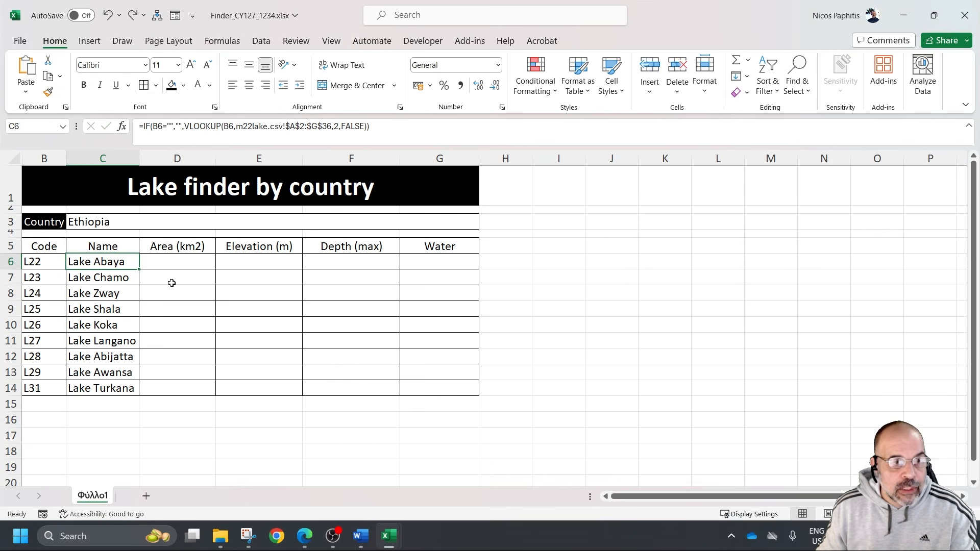
# Copy the complete text of the C6 formula and leave the cell's editing mode
pyautogui.click(384, 126)
pyautogui.moveTo(394, 129); pyautogui.dragTo(139, 128)
pyautogui.hotkey('ctrl', 'c')
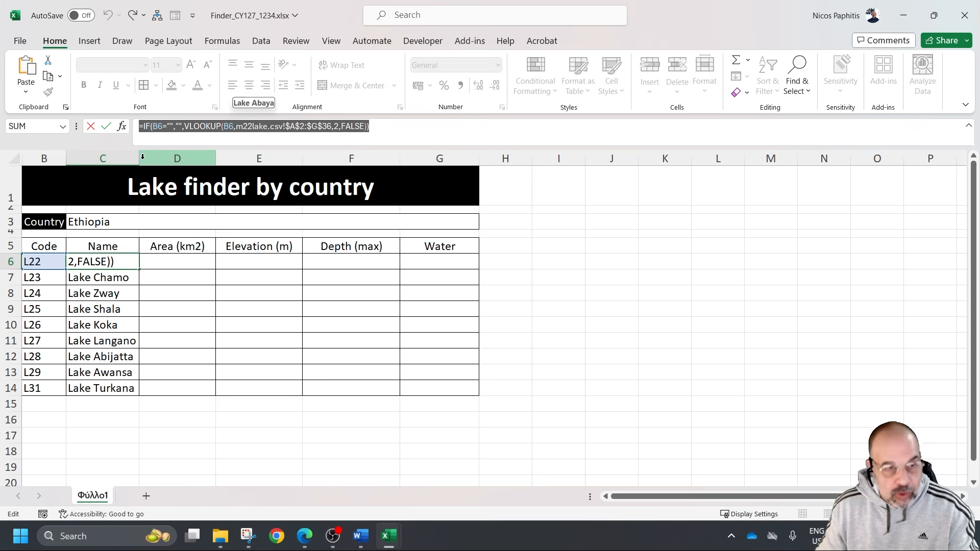
pyautogui.click(177, 258)
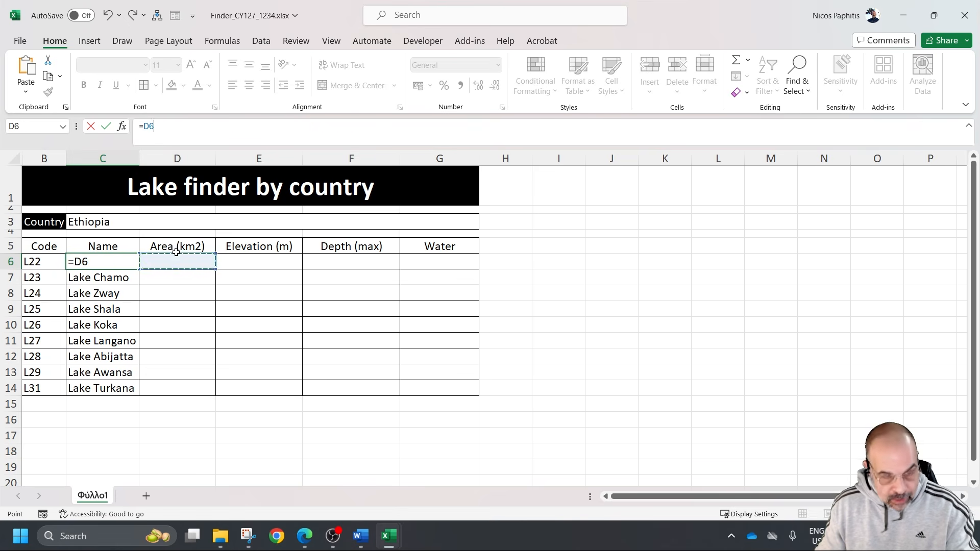
pyautogui.press('Escape')
# Paste the copied formula into D6 under Area (km2) and set its VLOOKUP column index to 4
pyautogui.click(176, 261)
pyautogui.doubleClick(181, 260)
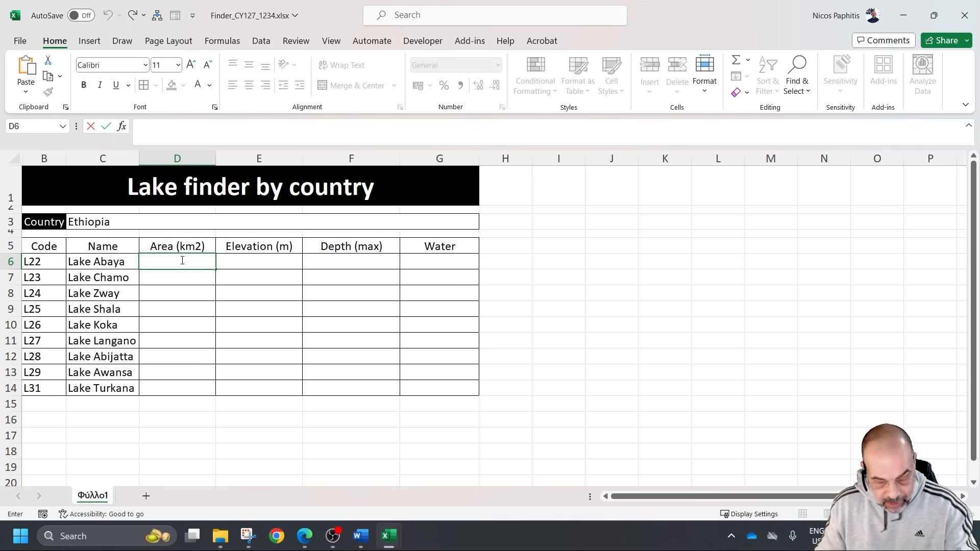
pyautogui.hotkey('ctrl', 'v')
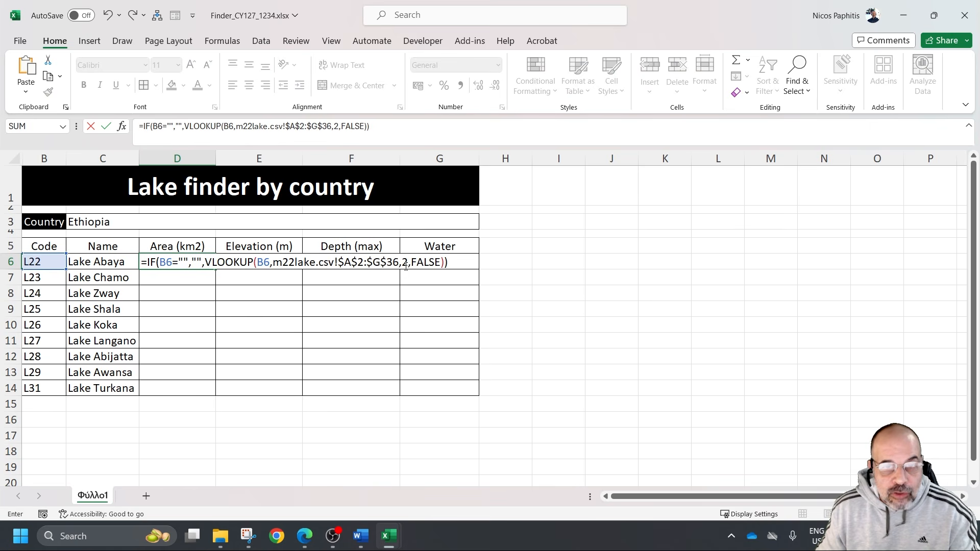
pyautogui.click(405, 265)
pyautogui.press('BackSpace')
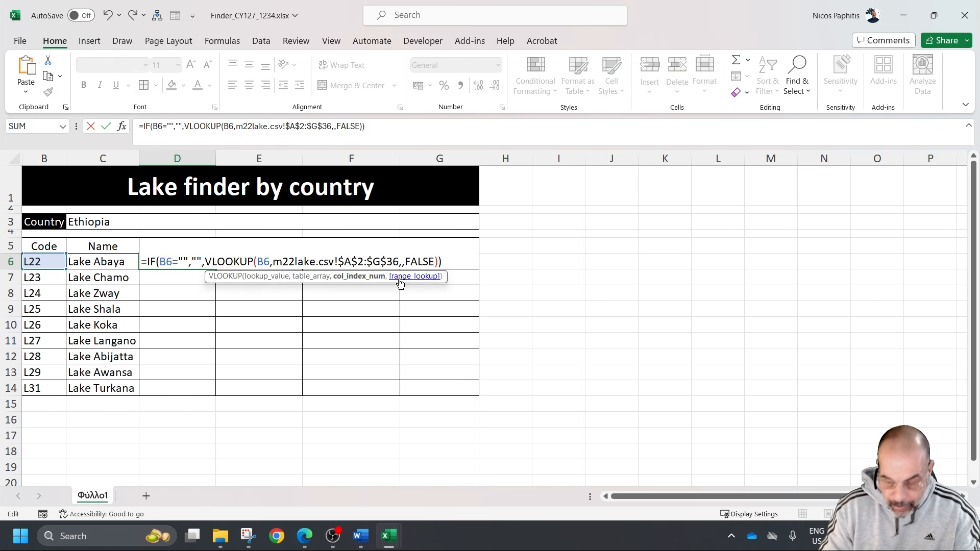
pyautogui.write('4')
pyautogui.press('Return')
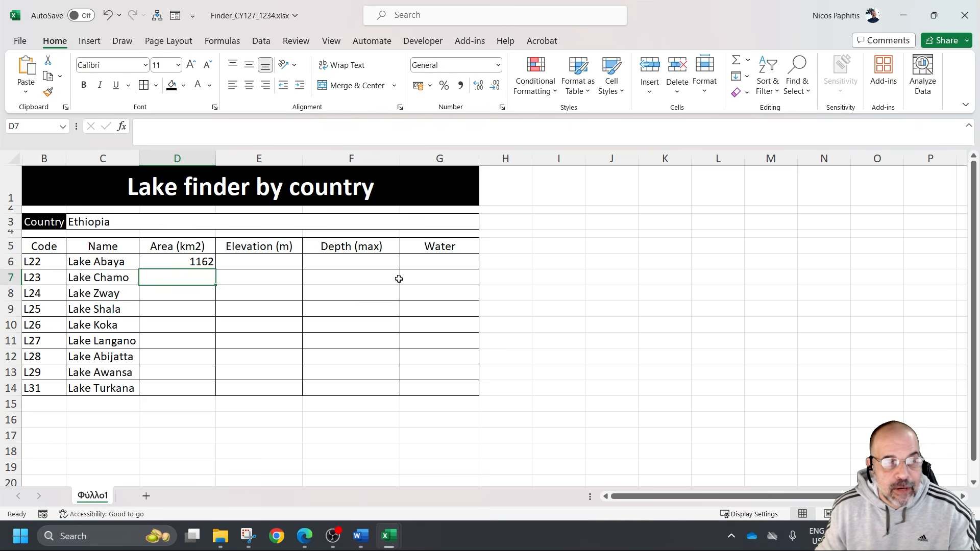
# Paste the copied formula into E6 under Elevation (m) and set its VLOOKUP column index to 5
pyautogui.click(275, 261)
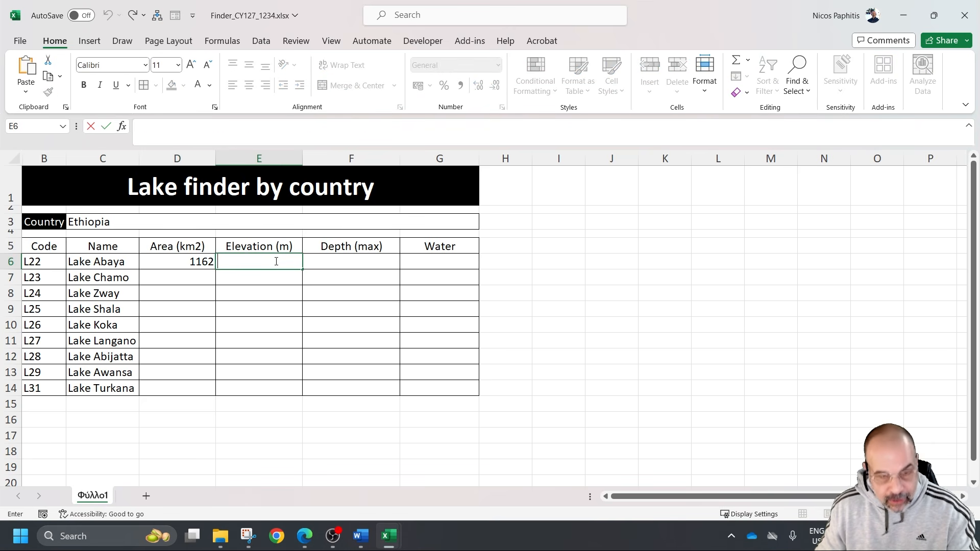
pyautogui.hotkey('ctrl', 'v')
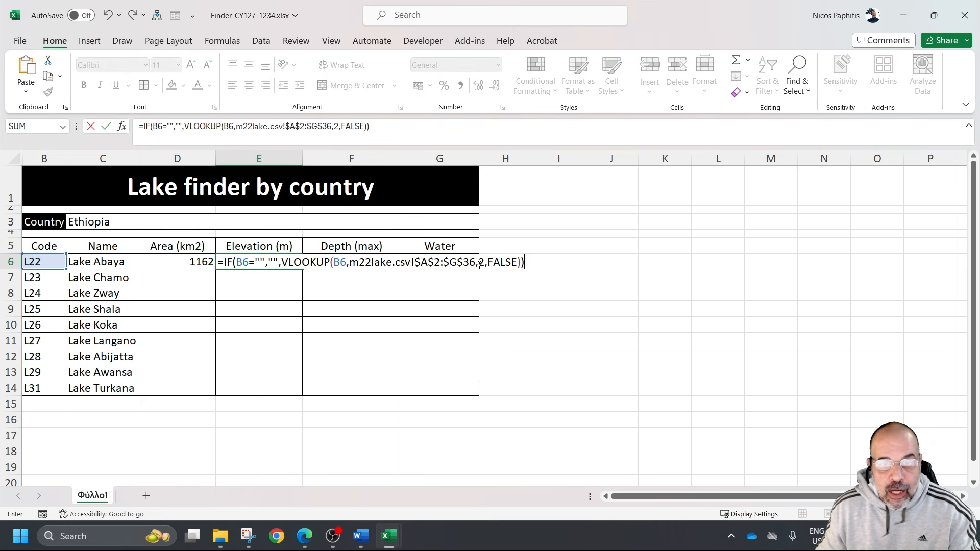
pyautogui.click(482, 263)
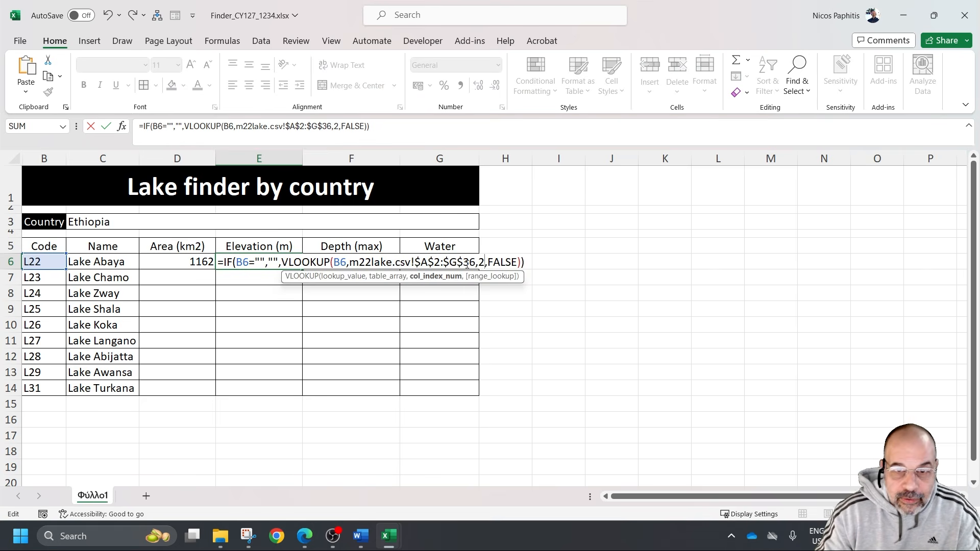
pyautogui.press('BackSpace')
pyautogui.write('5')
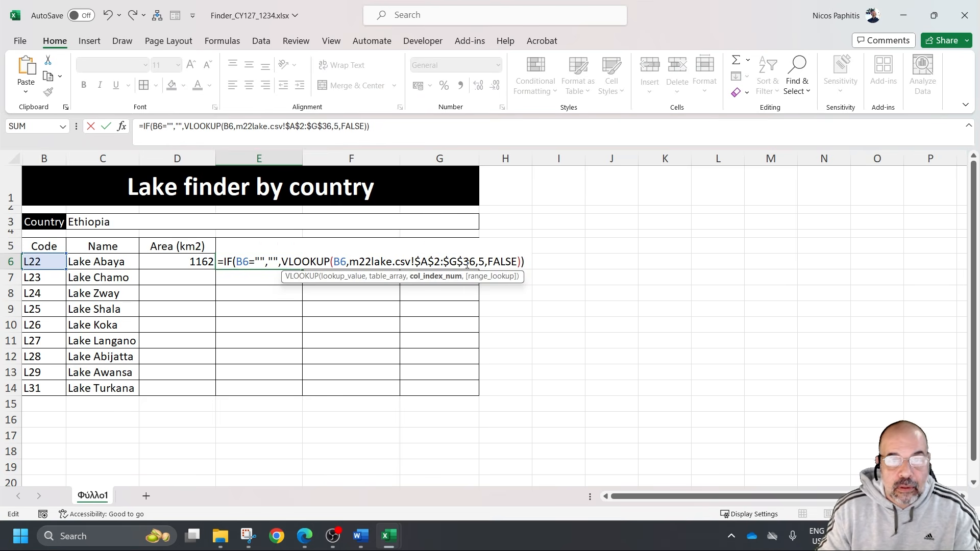
pyautogui.press('Return')
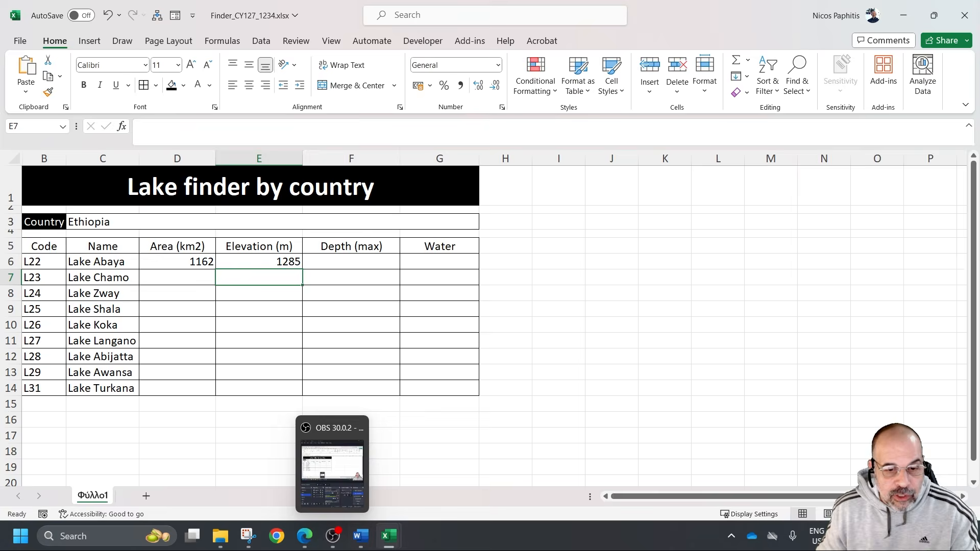
# Check the column order in m22lake.csv, and paste the copied formula into F6 under Depth (max) with its VLOOKUP column index set to 6
pyautogui.moveTo(382, 541)
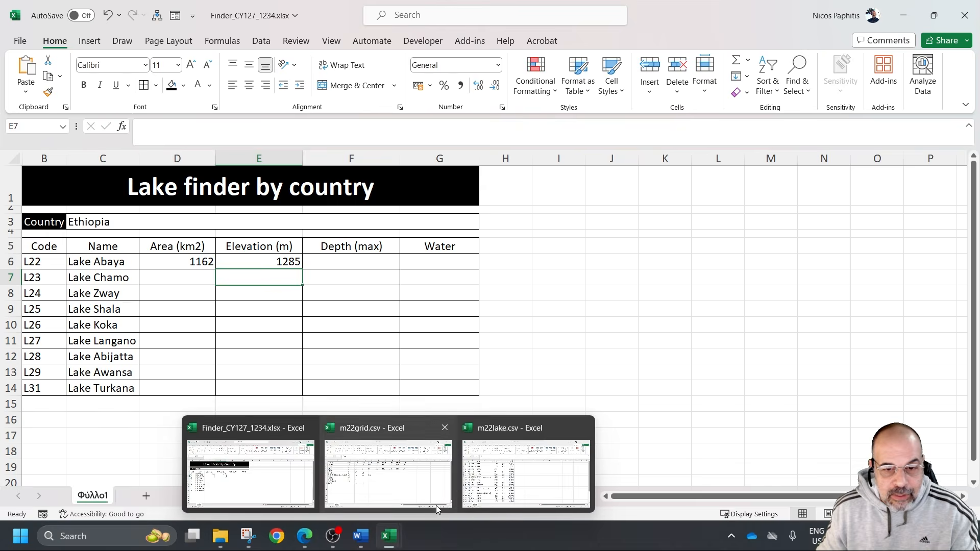
pyautogui.click(526, 472)
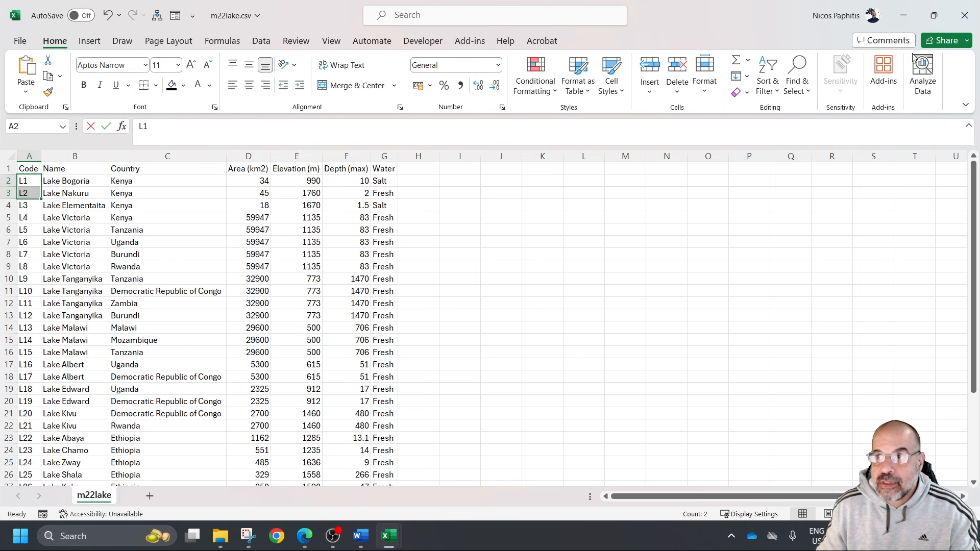
pyautogui.click(904, 16)
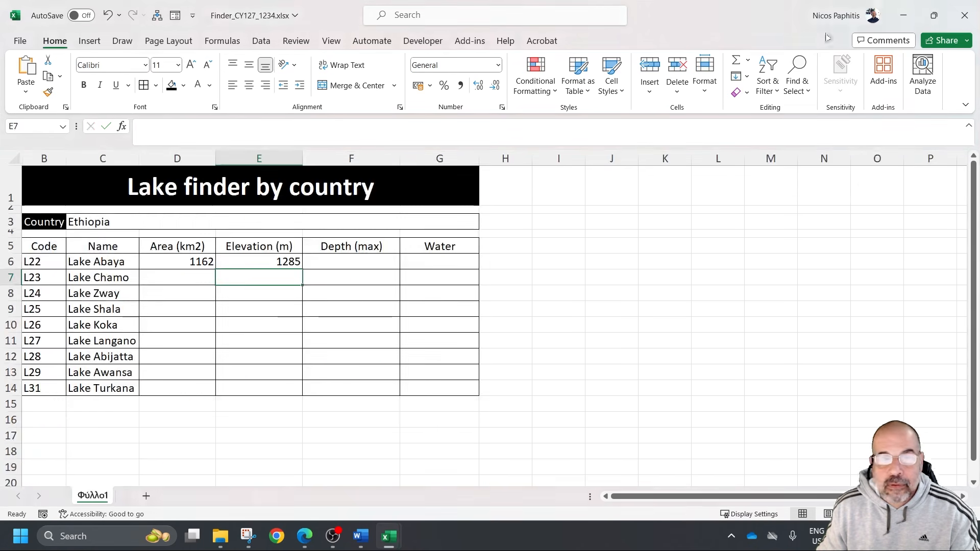
pyautogui.doubleClick(377, 261)
pyautogui.hotkey('ctrl', 'v')
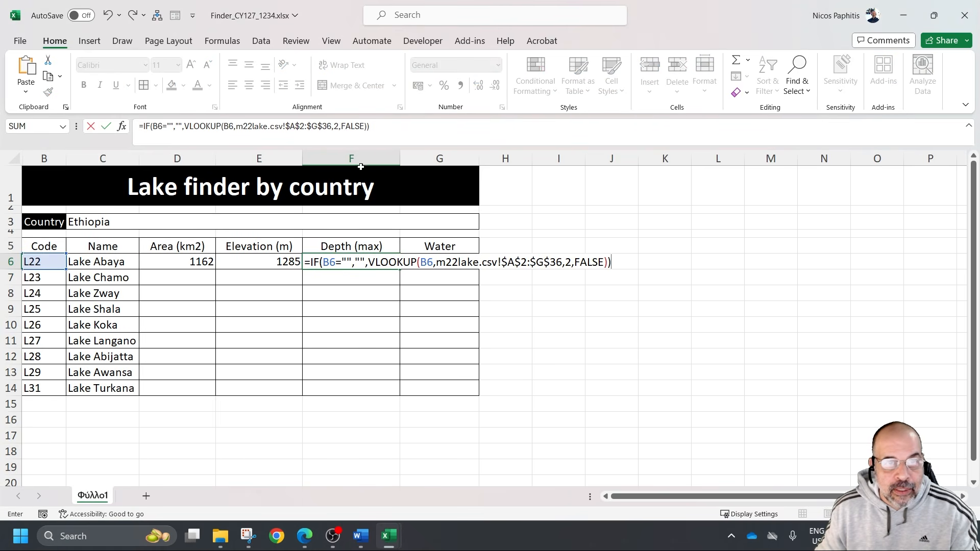
pyautogui.click(337, 126)
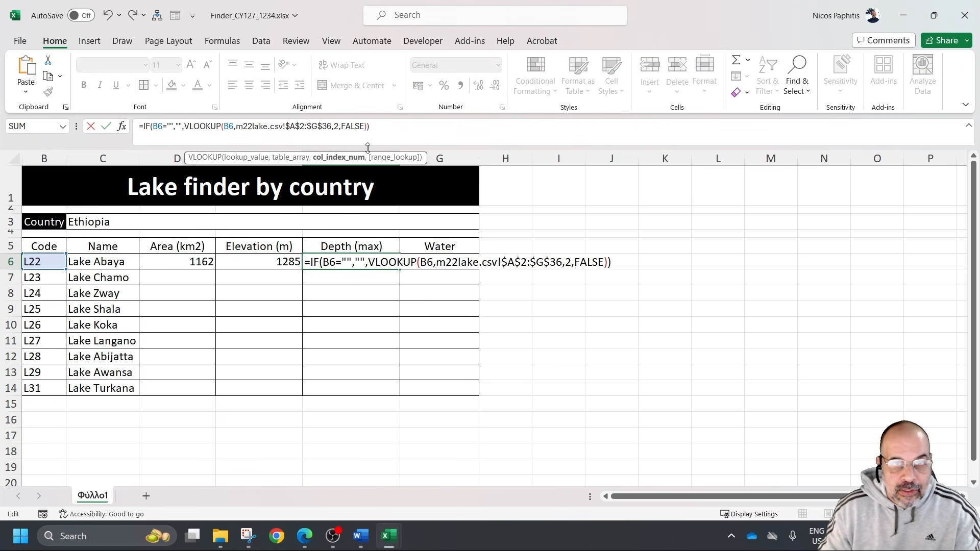
pyautogui.press('BackSpace')
pyautogui.write('6')
pyautogui.press('Return')
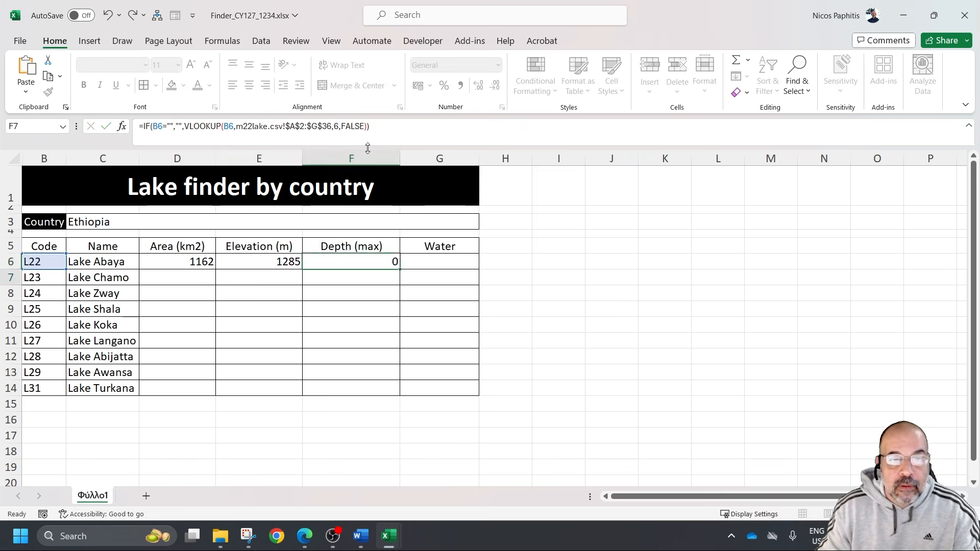
# Paste the copied formula into G6 under Water with VLOOKUP column index 7, and fill the D6:G6 formulas down to row 14
pyautogui.click(450, 259)
pyautogui.hotkey('ctrl', 'v')
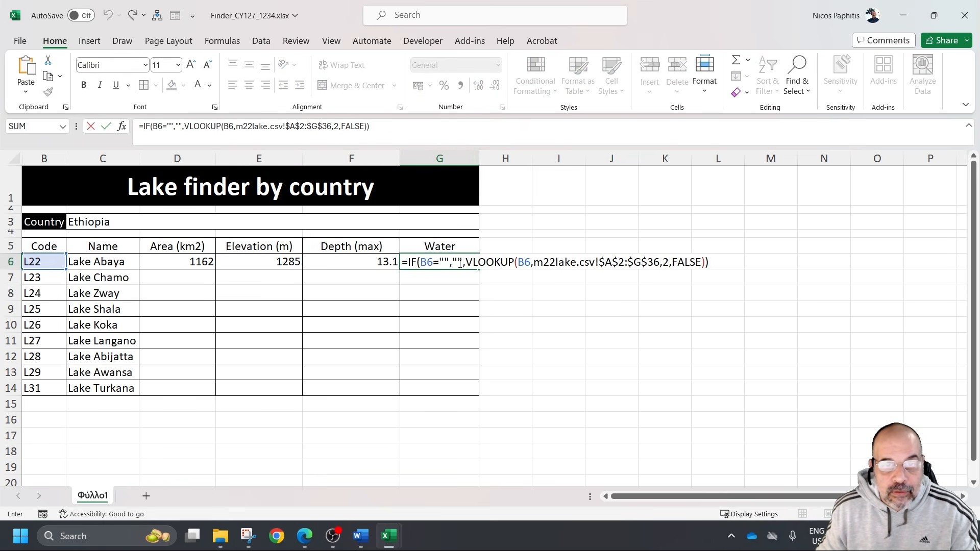
pyautogui.click(668, 263)
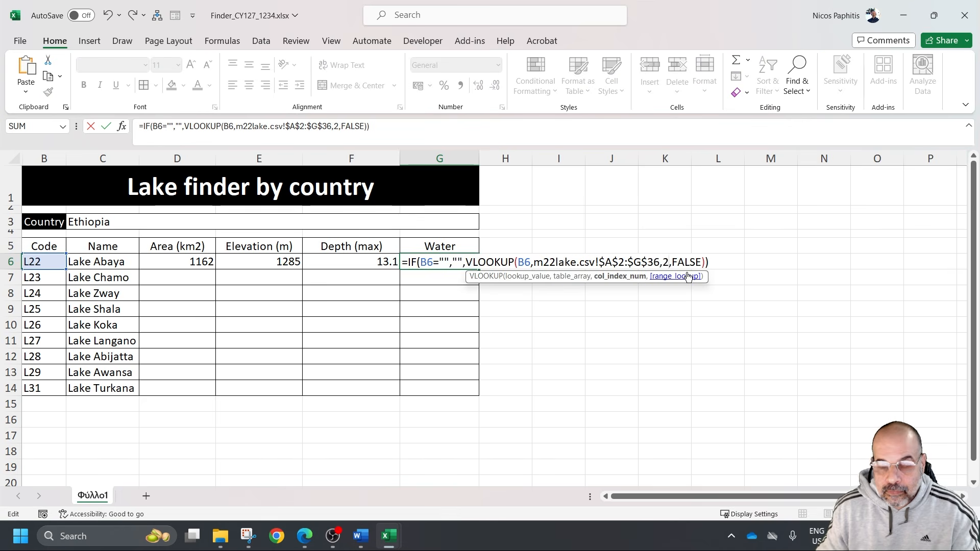
pyautogui.press('BackSpace')
pyautogui.write('7')
pyautogui.press('Return')
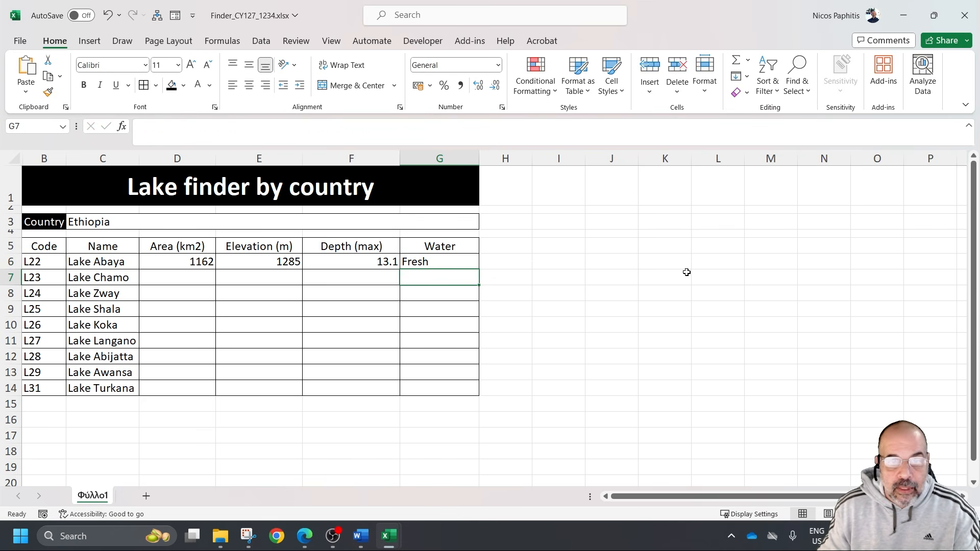
pyautogui.moveTo(195, 261); pyautogui.dragTo(464, 394)
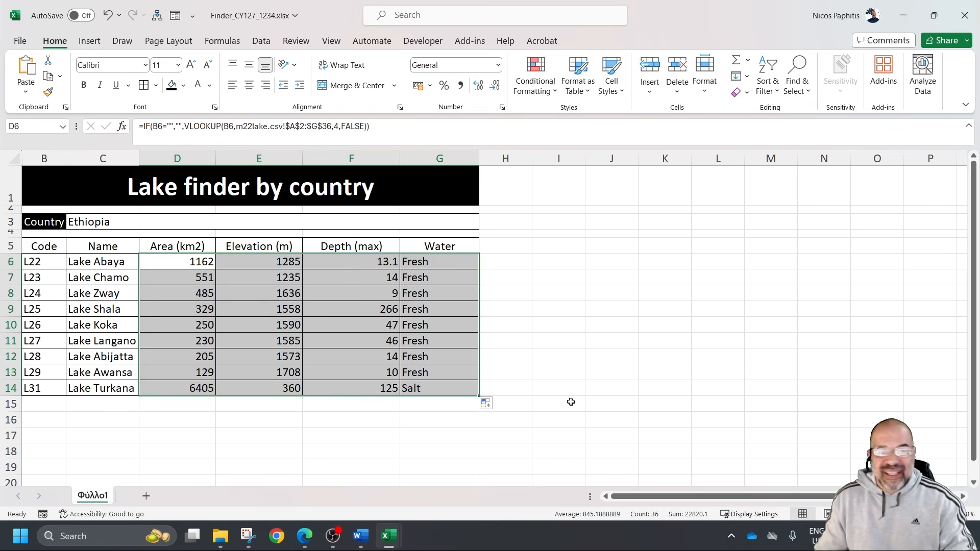
pyautogui.click(573, 372)
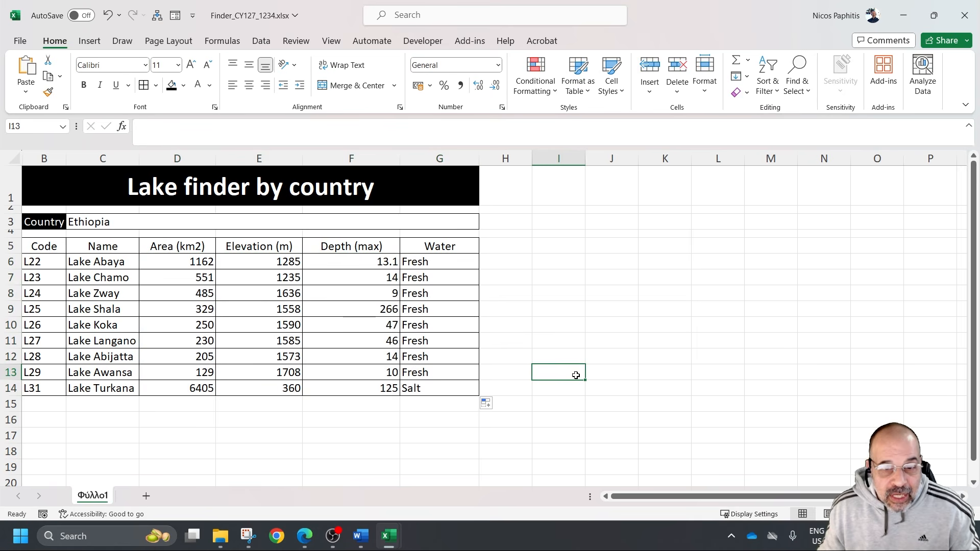
# Set the country in C3 to burundi to test the lookups, and inspect the lake code cells B6 and B7
pyautogui.click(183, 223)
pyautogui.write('burundi')
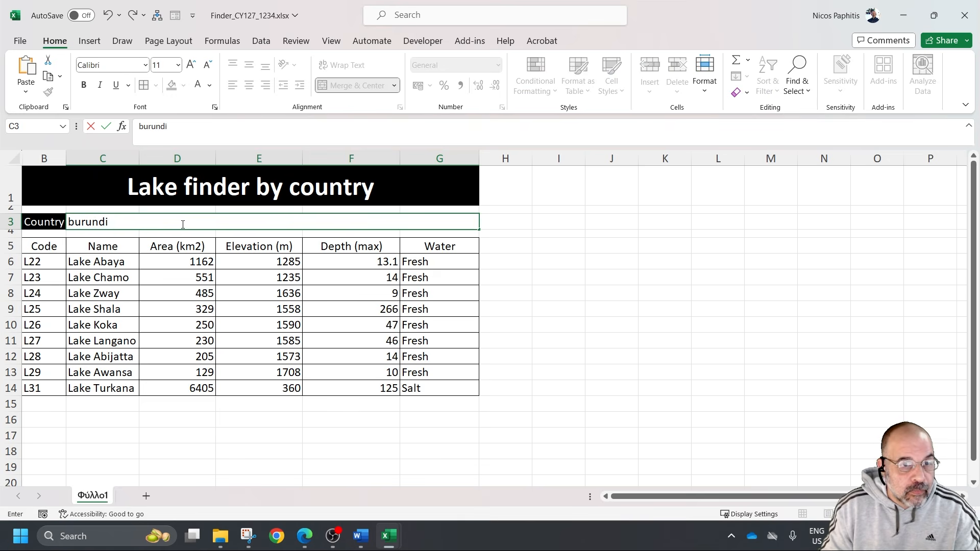
pyautogui.press('Return')
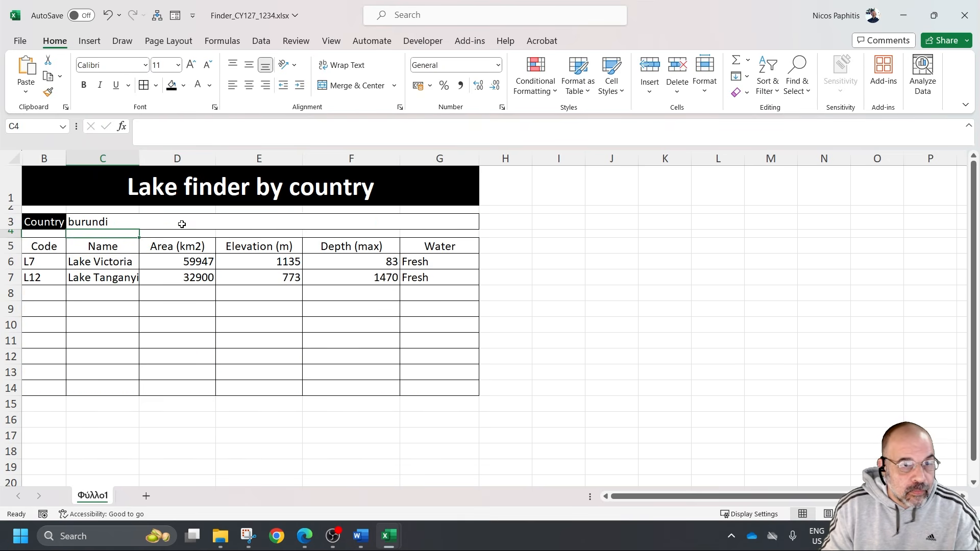
pyautogui.click(47, 262)
pyautogui.click(57, 281)
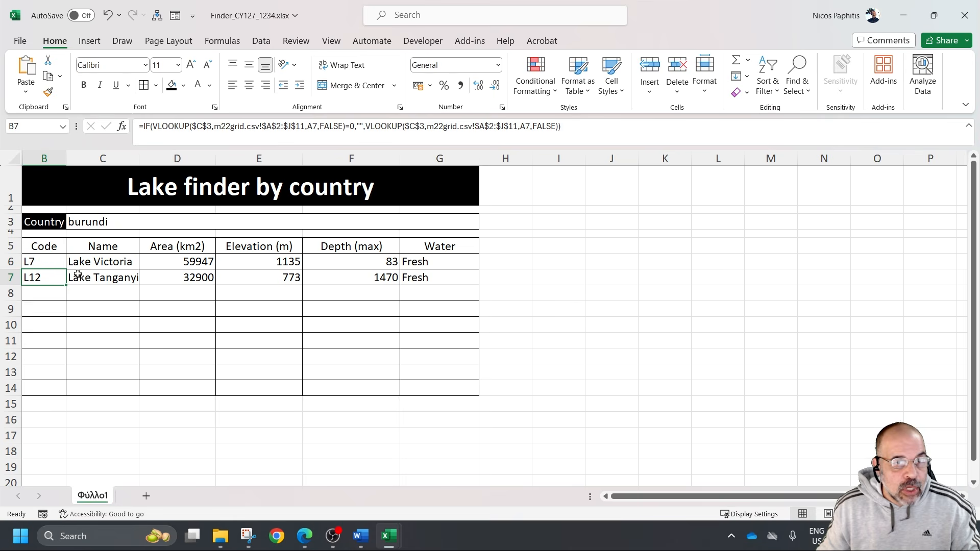
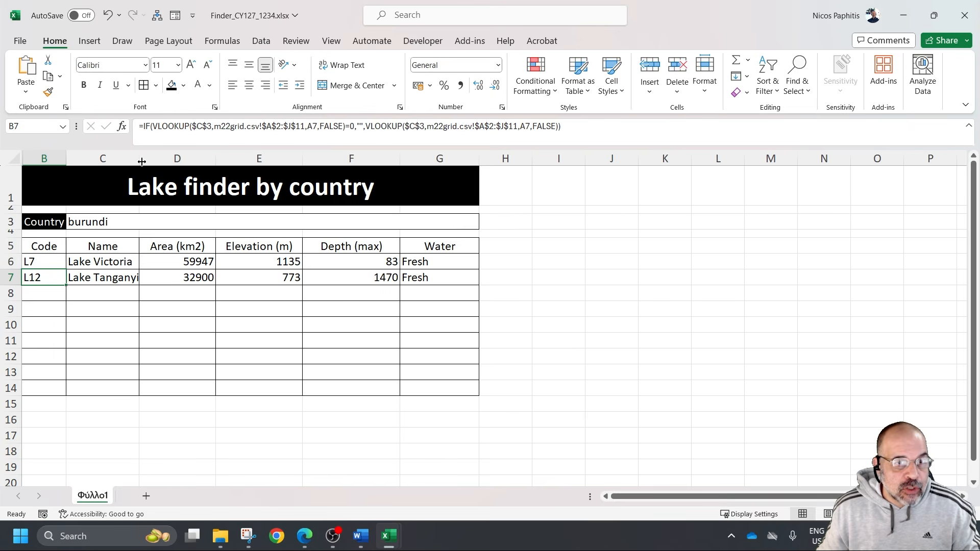
# Auto-fit the widths of the Name, Area, Elevation and Depth columns to their contents
pyautogui.doubleClick(141, 161)
pyautogui.doubleClick(231, 161)
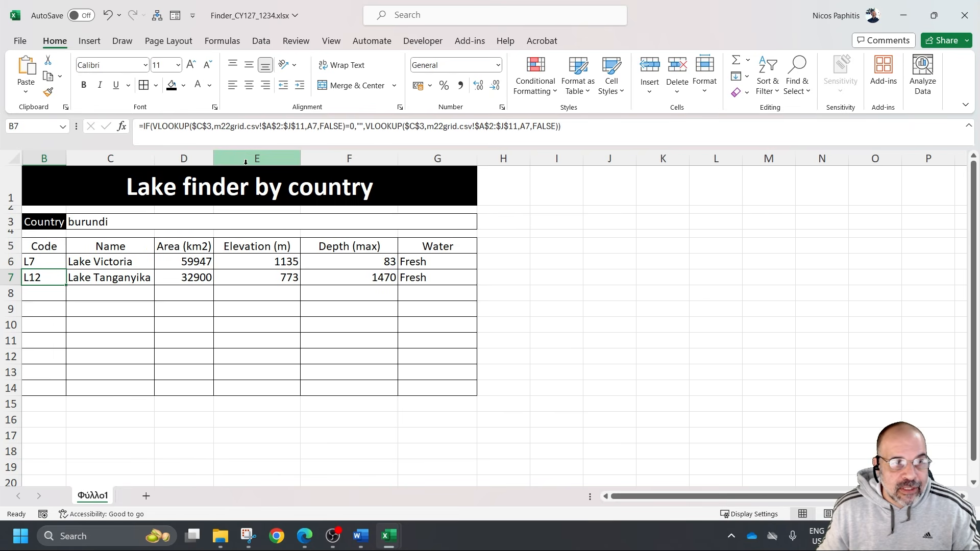
pyautogui.doubleClick(300, 159)
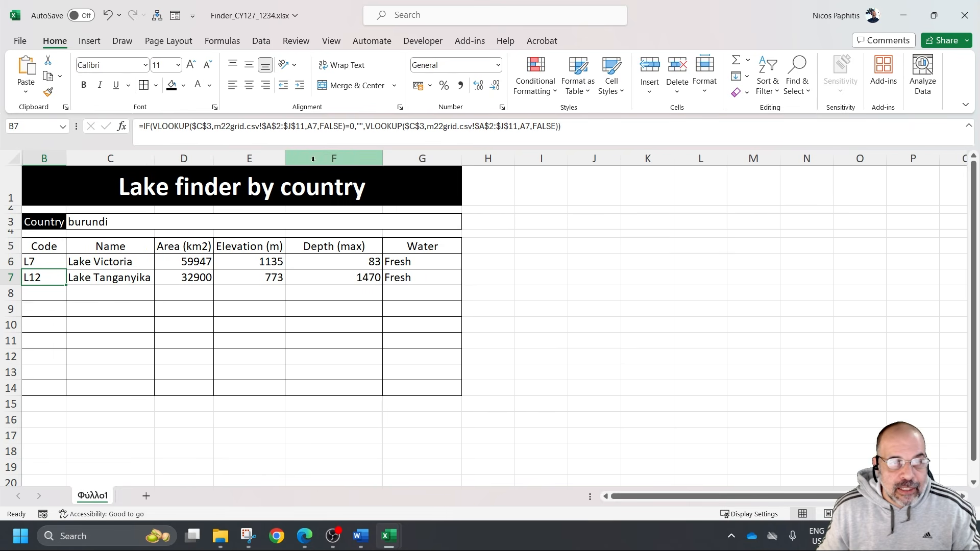
pyautogui.doubleClick(382, 158)
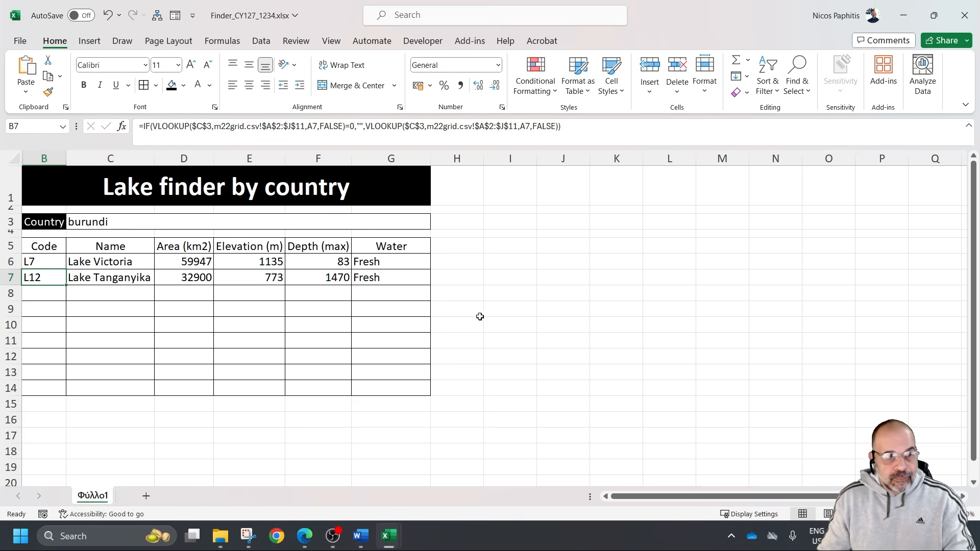
# Enter Ethiopia as the country in cell C3
pyautogui.click(170, 222)
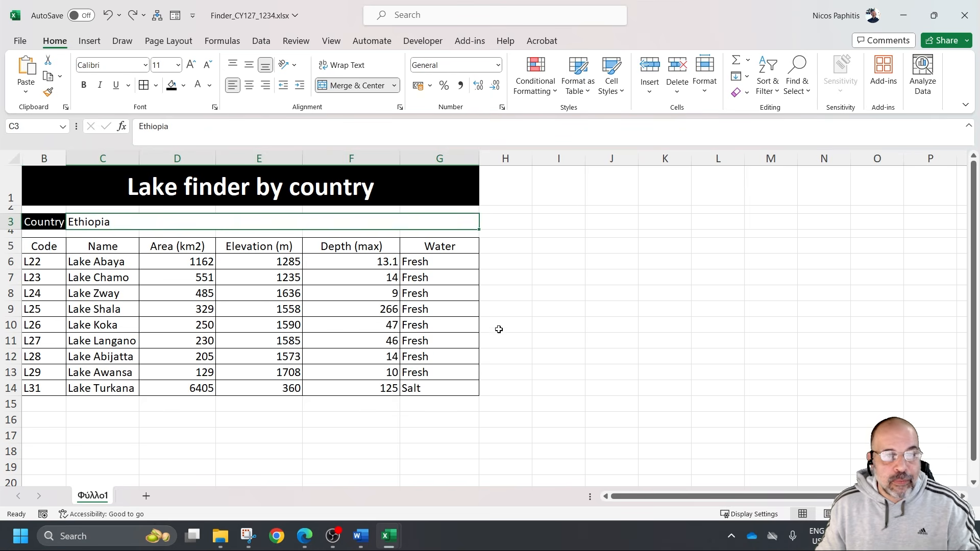
pyautogui.click(550, 333)
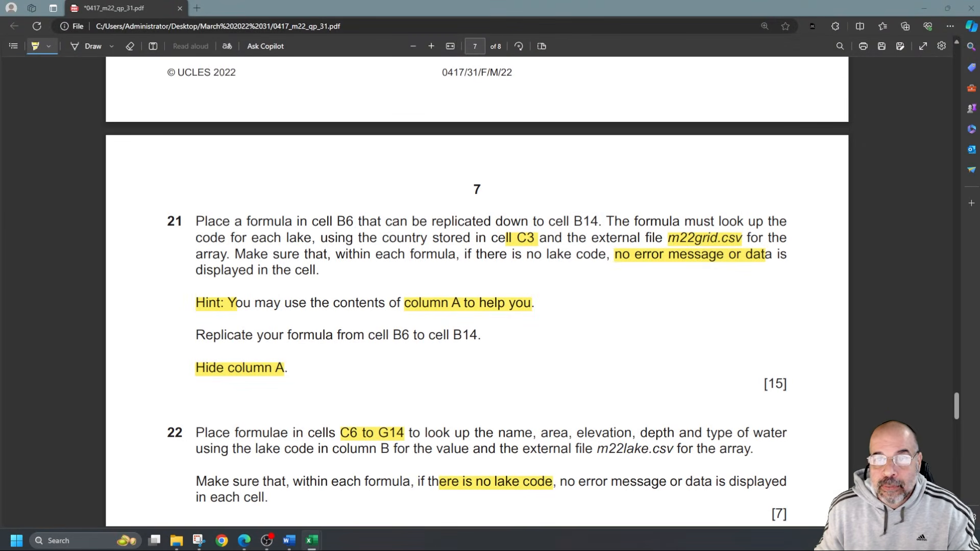
# Switch to the exam paper PDF in Edge and highlight the task 23 instruction about the left-aligned header details
pyautogui.scroll(-6, 356, 354)
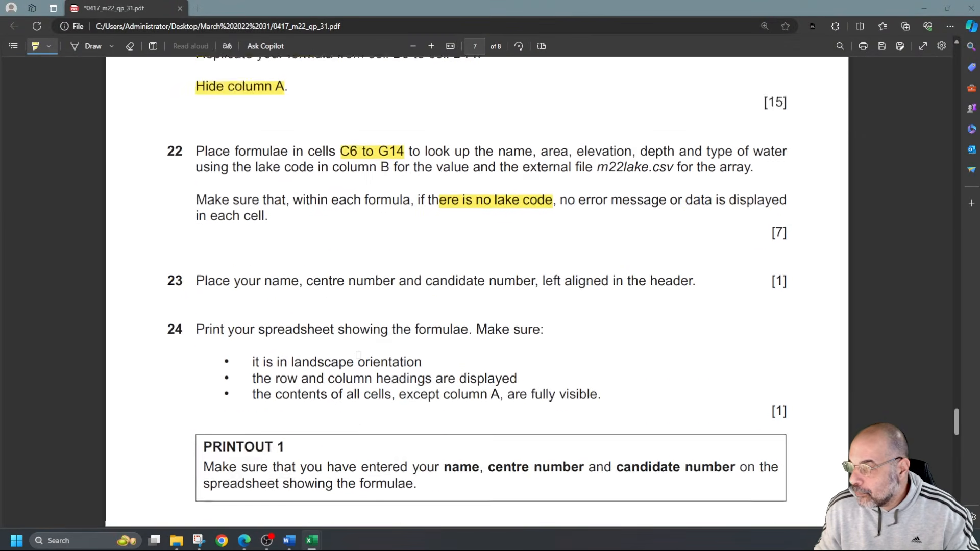
pyautogui.scroll(3, 300, 267)
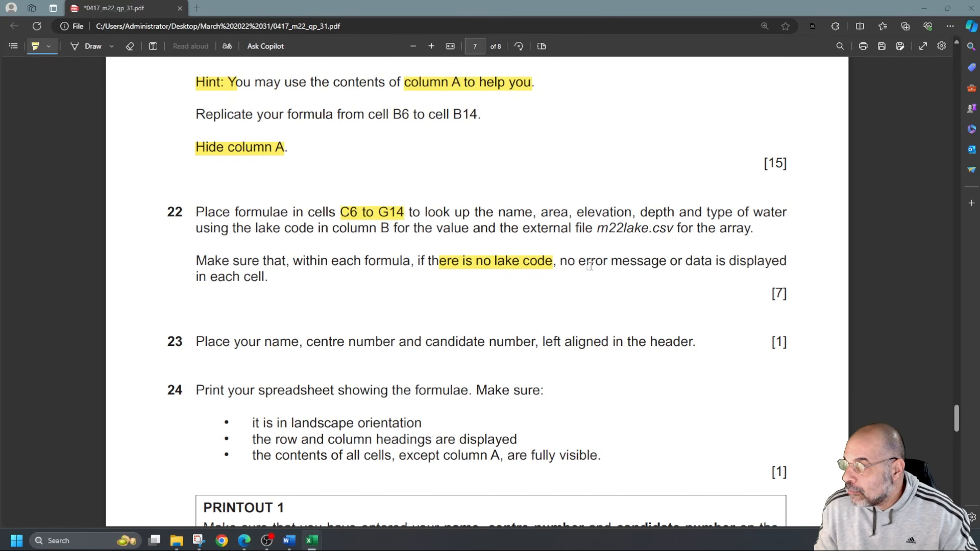
pyautogui.scroll(-2, 343, 301)
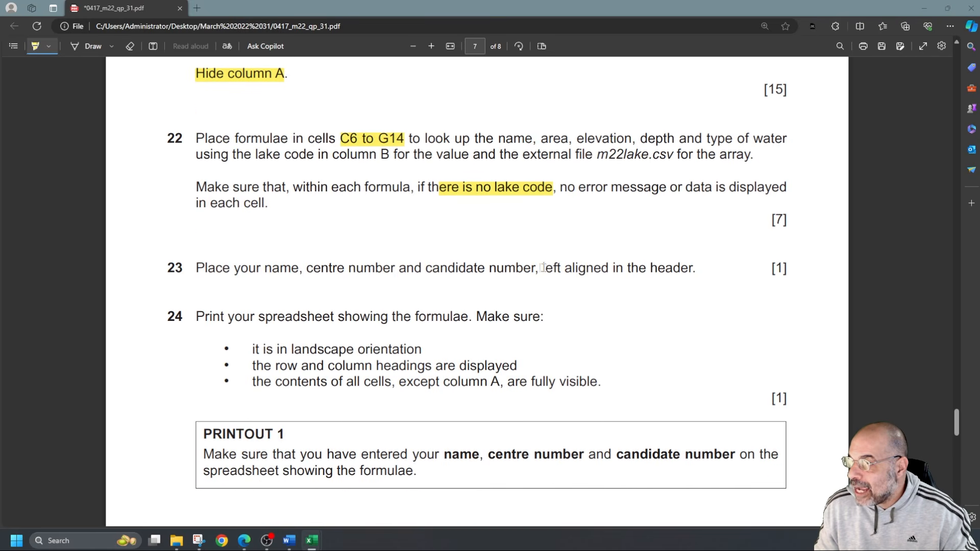
pyautogui.moveTo(694, 269); pyautogui.dragTo(157, 275)
pyautogui.scroll(-15, 346, 330)
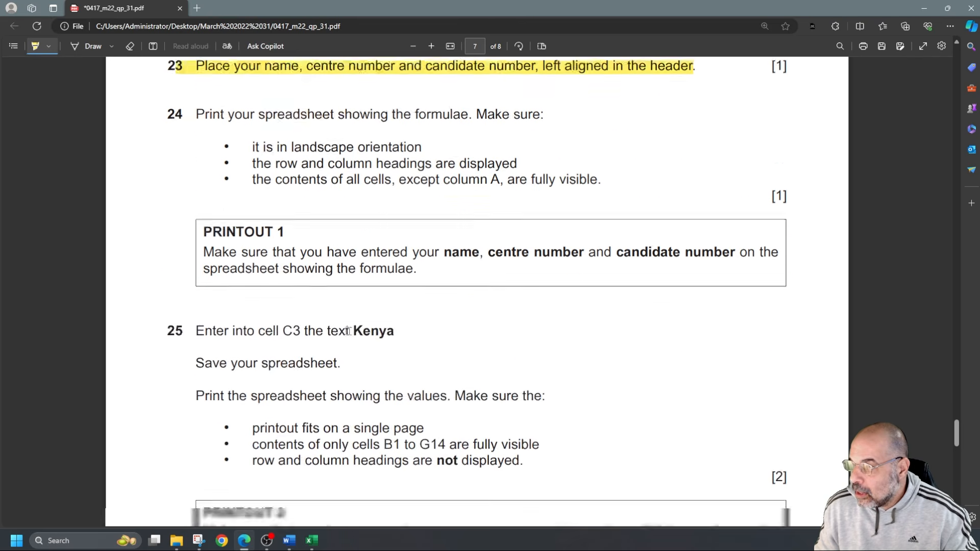
pyautogui.scroll(12, 346, 330)
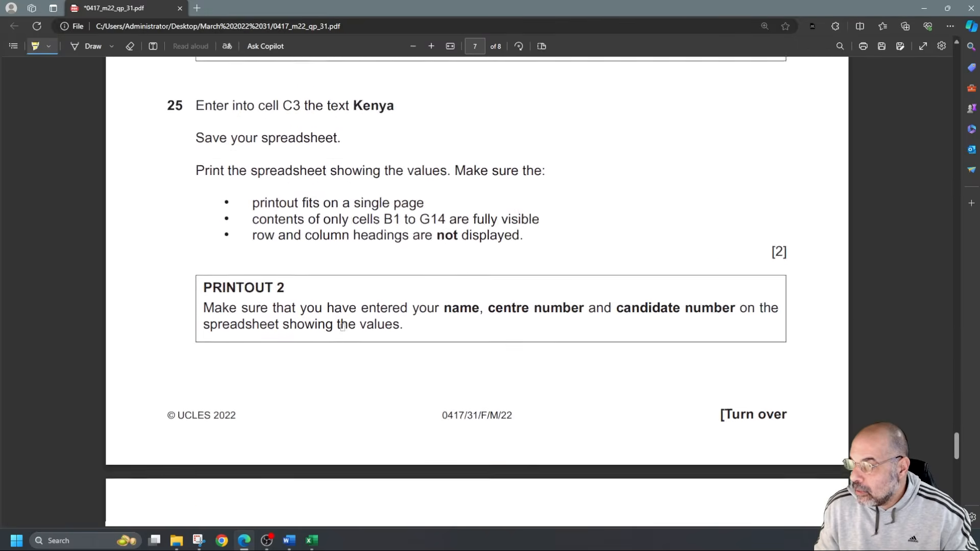
pyautogui.scroll(-1, 344, 328)
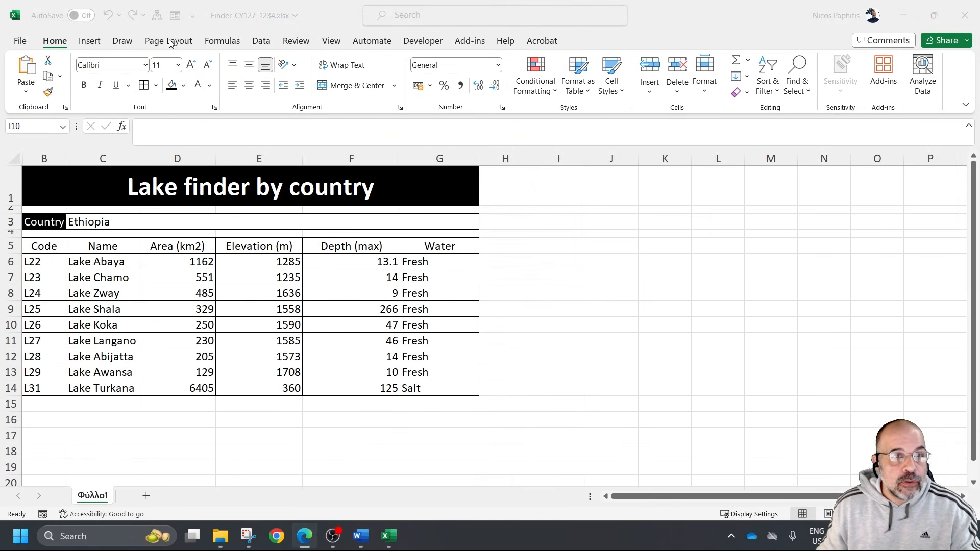
# Switch to the Excel workbook, add the candidate's name, centre number and candidate number to the left header section, and restore Normal view
pyautogui.click(331, 48)
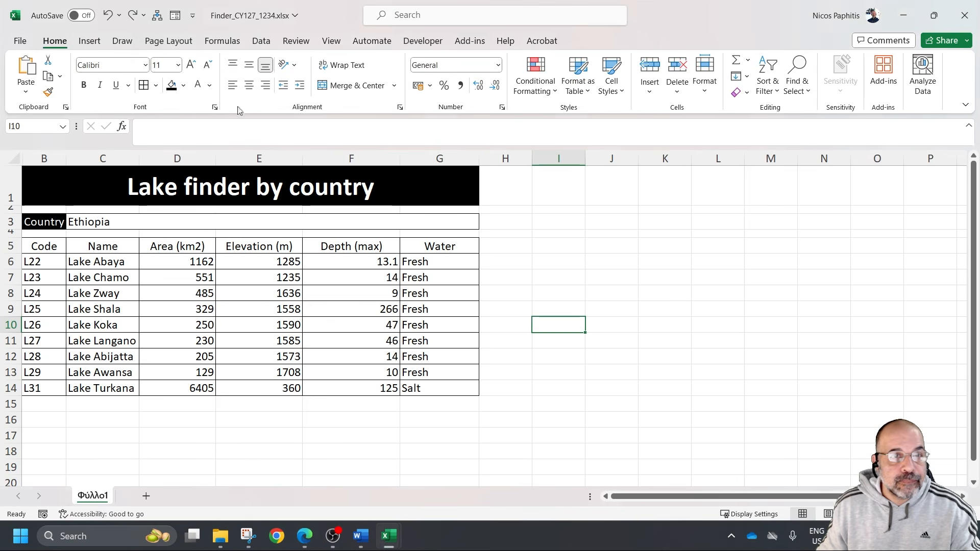
pyautogui.click(331, 42)
pyautogui.click(266, 73)
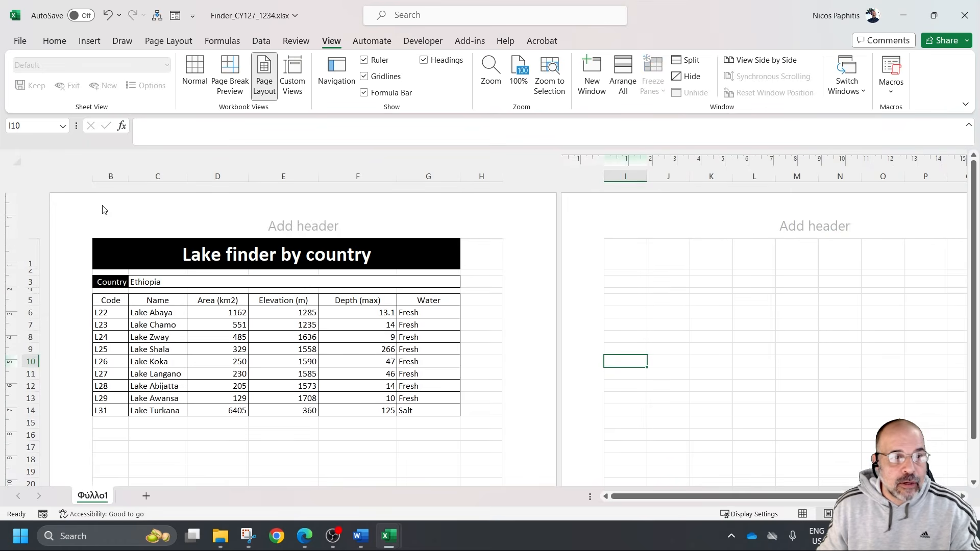
pyautogui.click(156, 222)
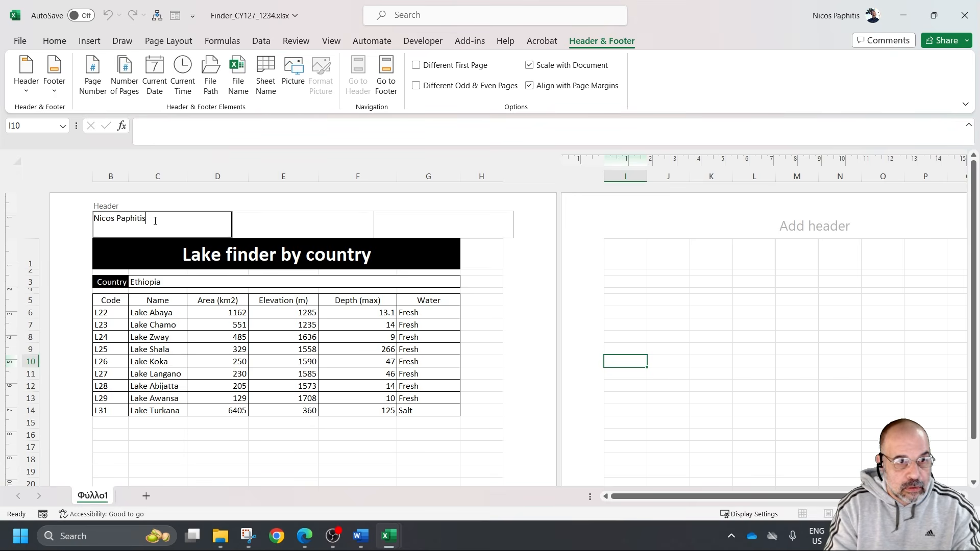
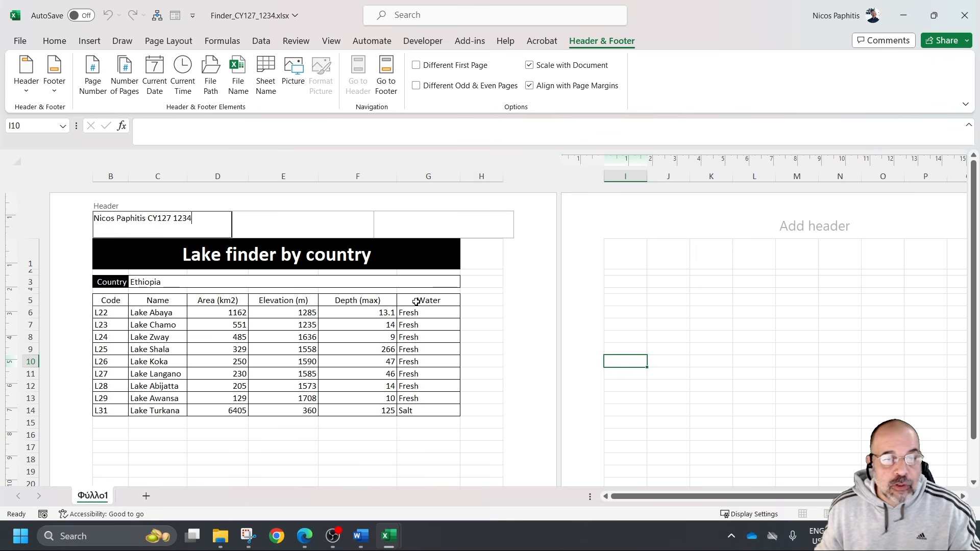
pyautogui.click(273, 323)
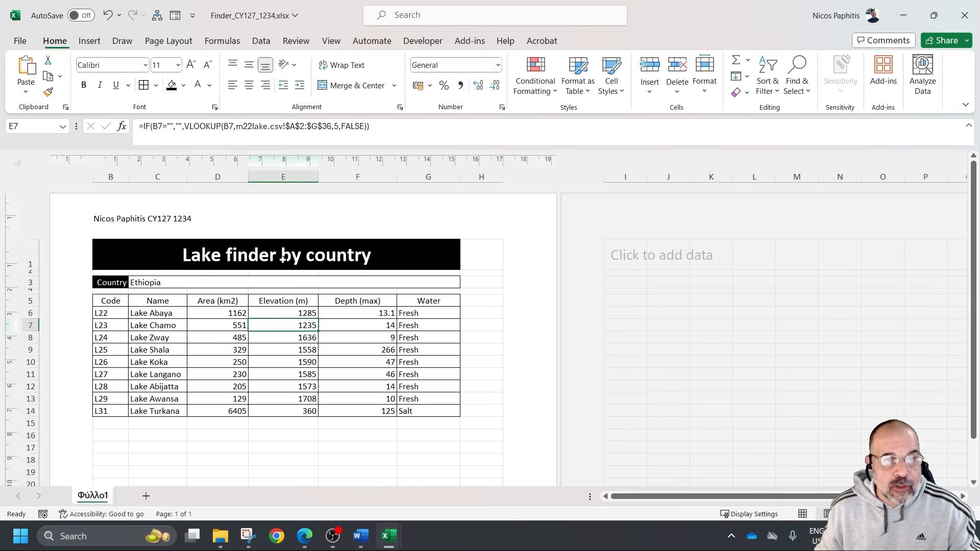
pyautogui.click(331, 41)
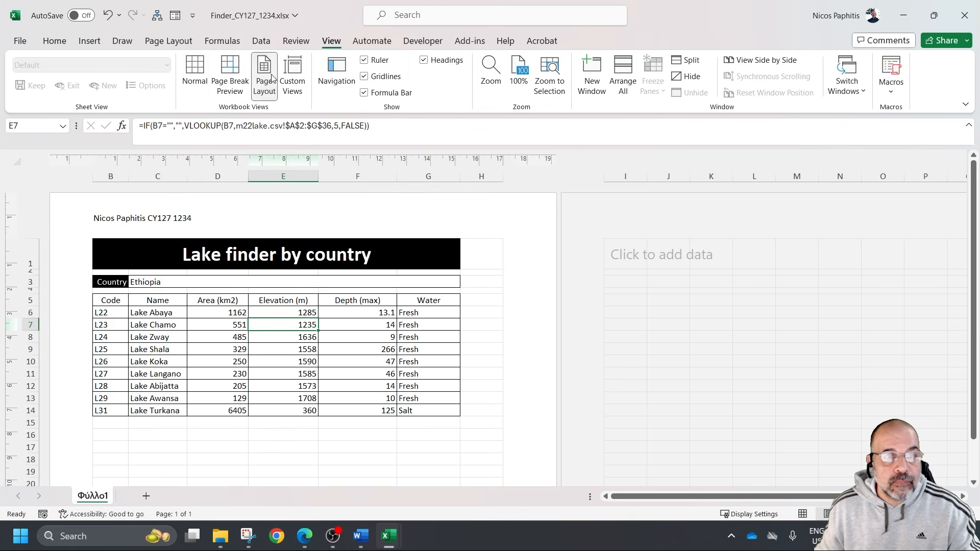
pyautogui.click(194, 76)
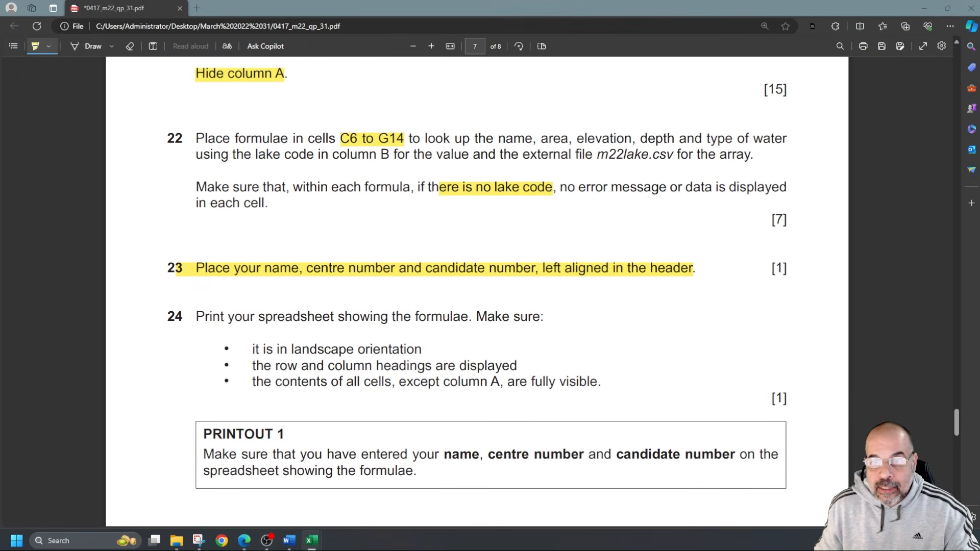
# In the exam paper PDF in Edge, highlight task 24's landscape orientation, row and column headings, and column A requirements
pyautogui.scroll(-2, 367, 336)
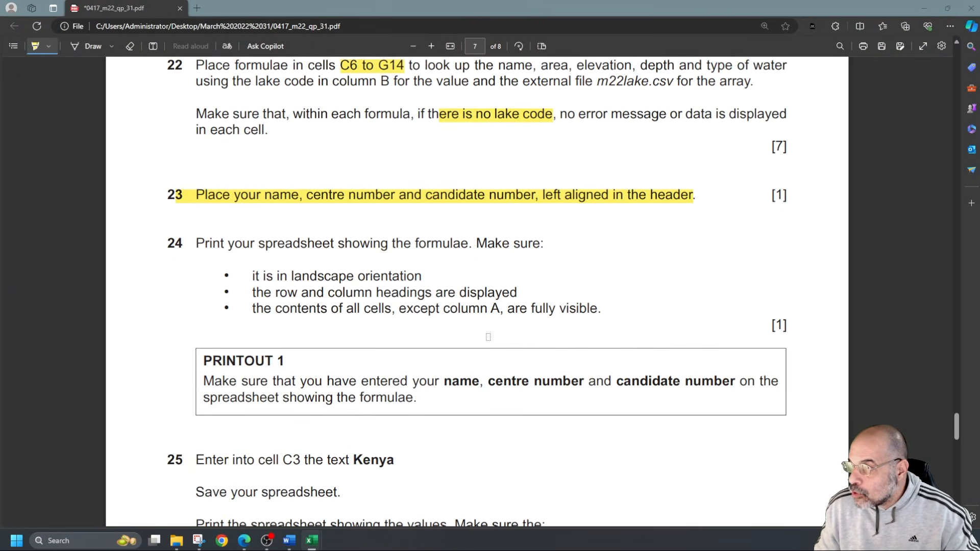
pyautogui.moveTo(272, 276); pyautogui.dragTo(437, 276)
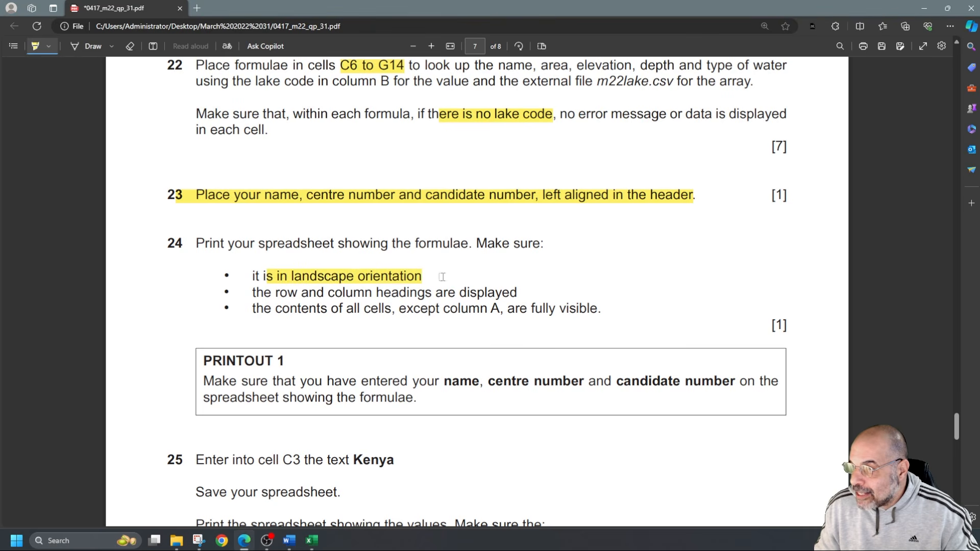
pyautogui.moveTo(288, 292); pyautogui.dragTo(518, 292)
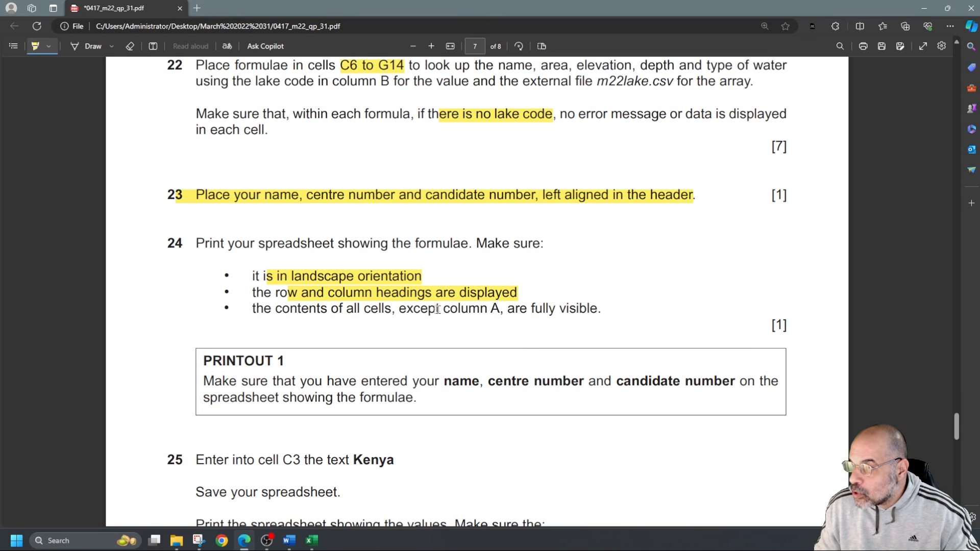
pyautogui.moveTo(489, 309); pyautogui.dragTo(500, 309)
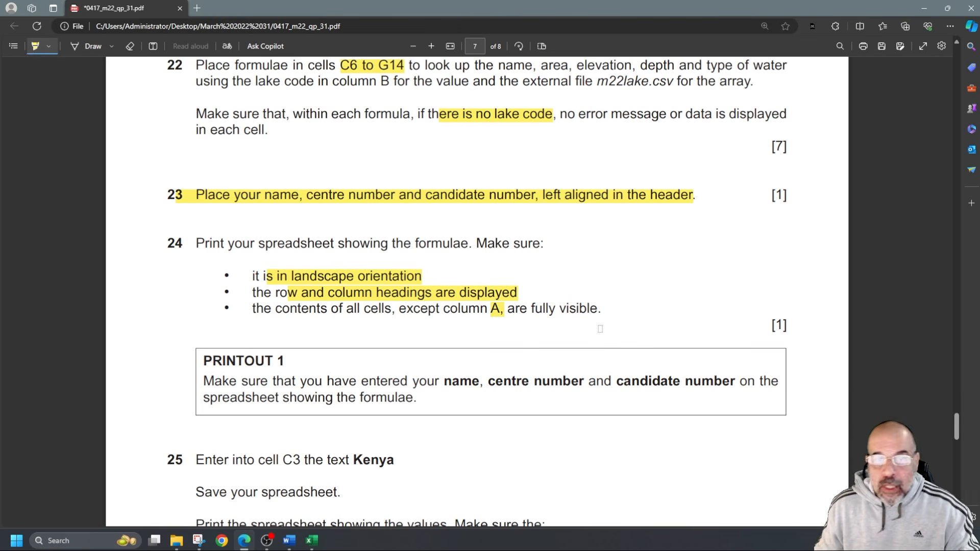
# Switch back to the Excel workbook and show the formulas in the cells instead of their values
pyautogui.hotkey('alt', 'Tab')
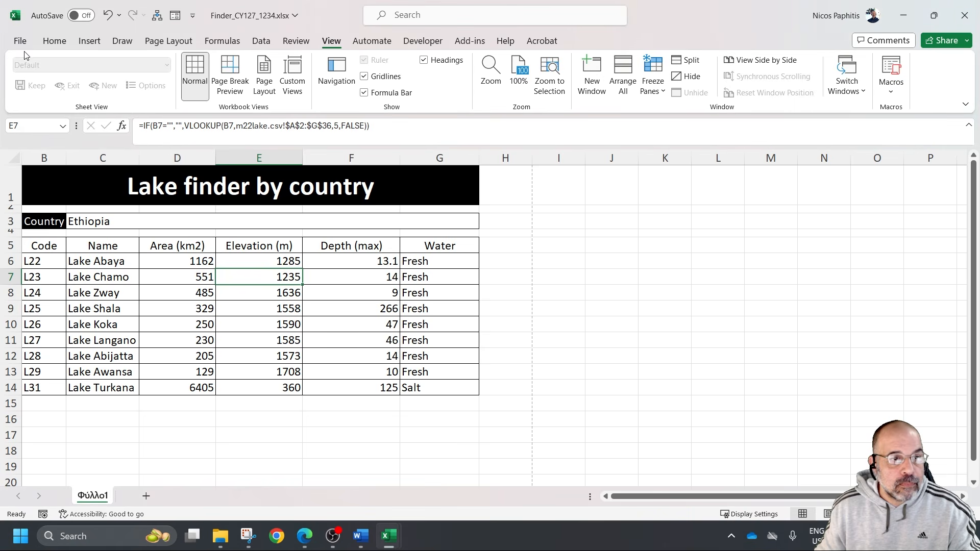
pyautogui.click(164, 429)
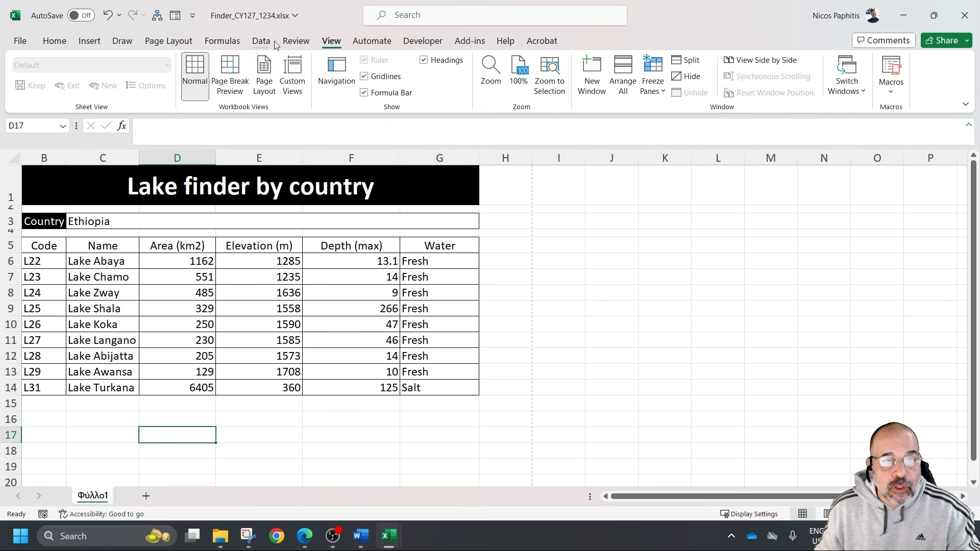
pyautogui.click(223, 43)
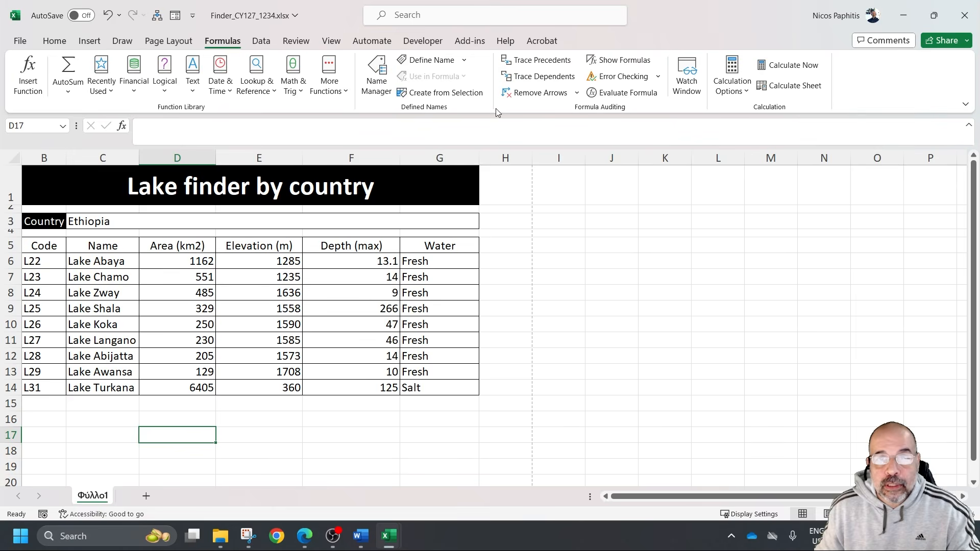
pyautogui.click(620, 60)
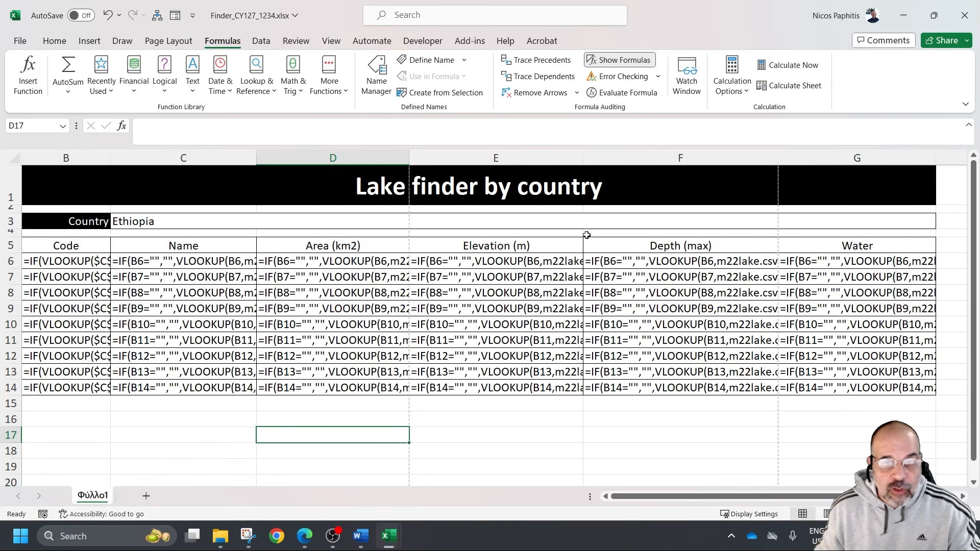
# Auto-fit columns B to G so that all the formulas are fully visible
pyautogui.scroll(-1, 587, 235)
pyautogui.press('super+shift+s')
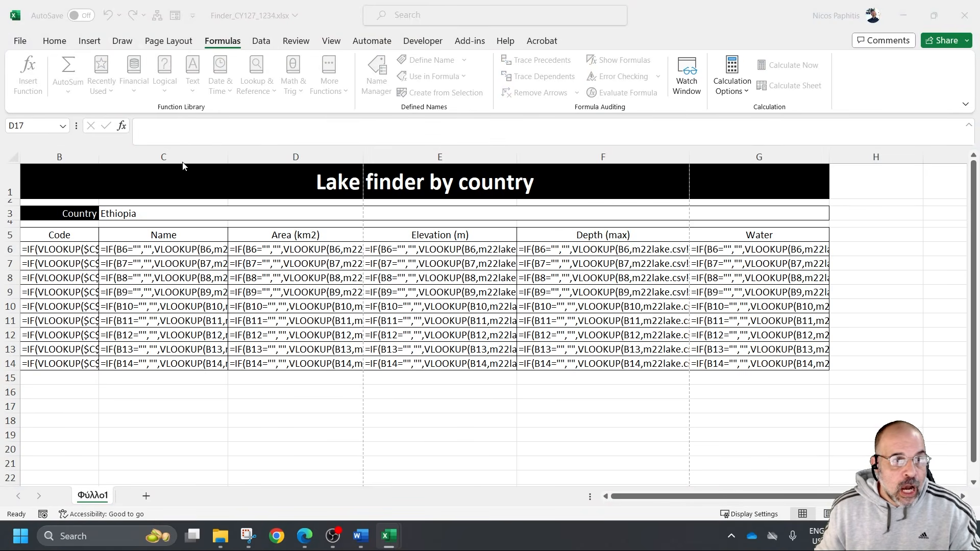
pyautogui.press('Escape')
pyautogui.moveTo(59, 157); pyautogui.dragTo(705, 157)
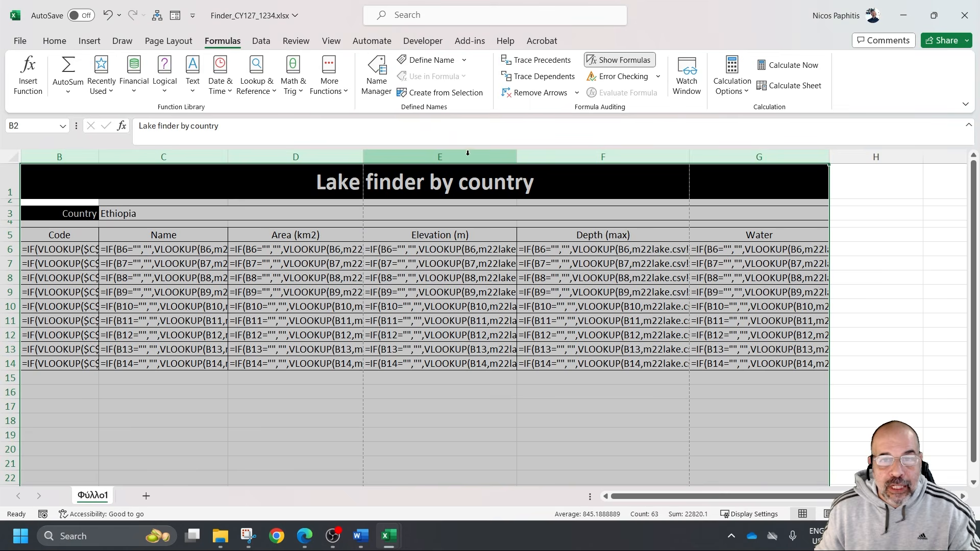
pyautogui.doubleClick(513, 155)
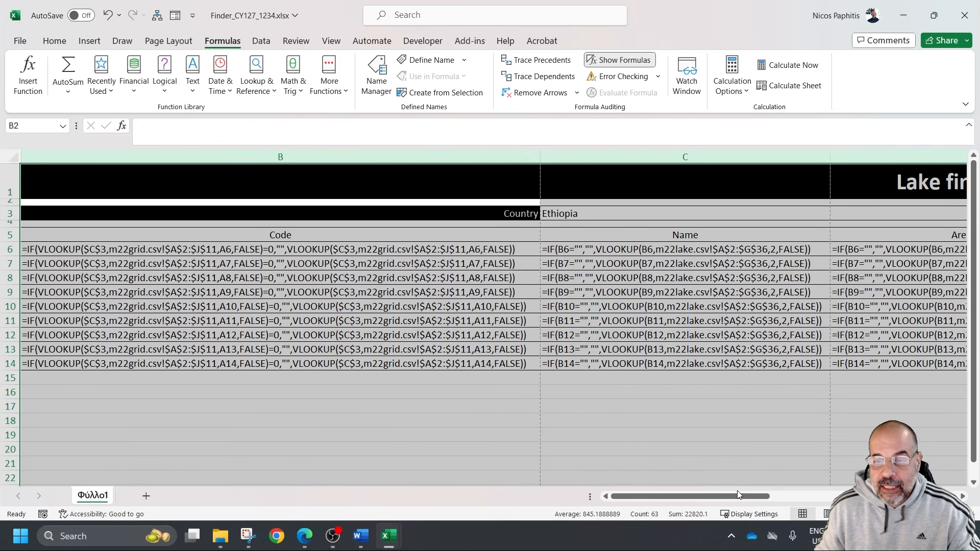
pyautogui.moveTo(742, 502)
pyautogui.mouseDown()
pyautogui.moveTo(929, 498)
pyautogui.moveTo(732, 498)
pyautogui.mouseUp()
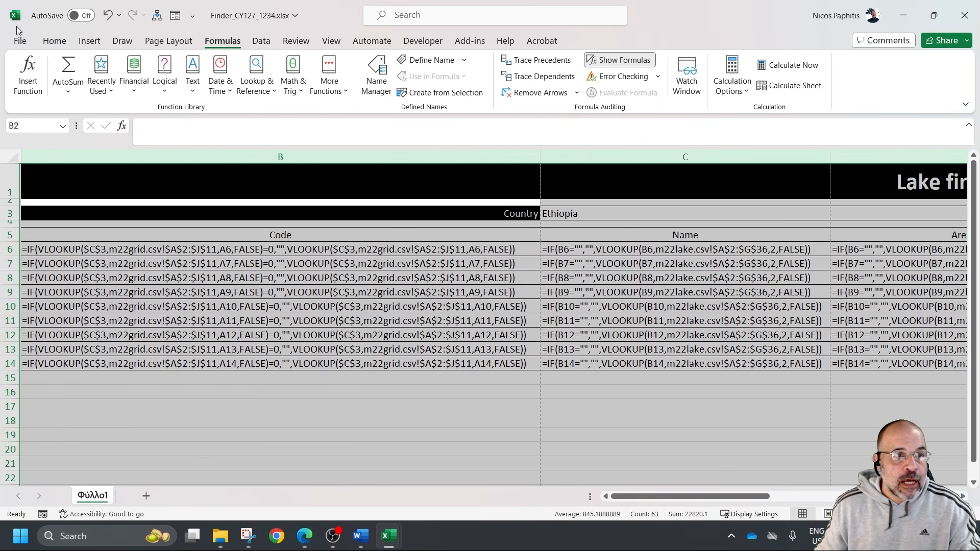
# Open the print settings and set the printout to landscape orientation
pyautogui.click(18, 44)
pyautogui.click(37, 297)
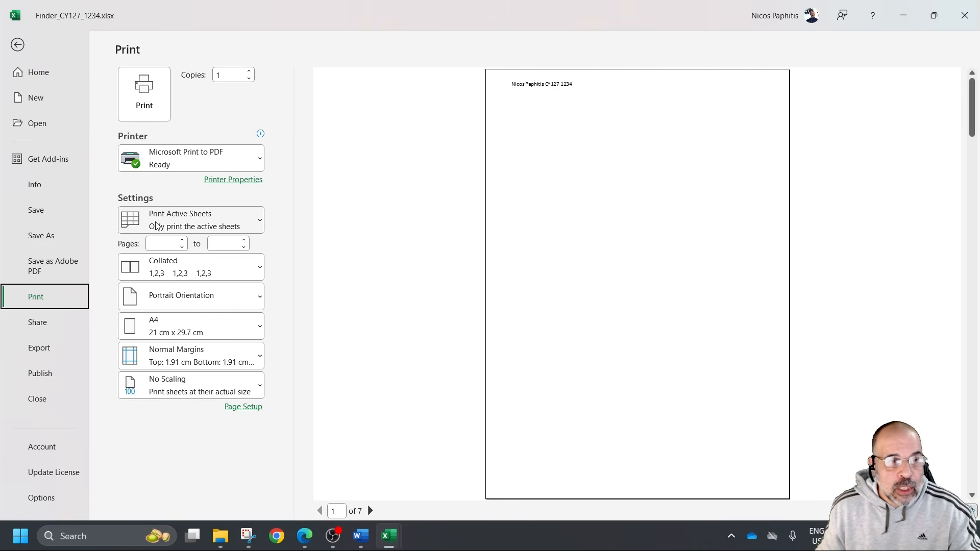
pyautogui.click(198, 297)
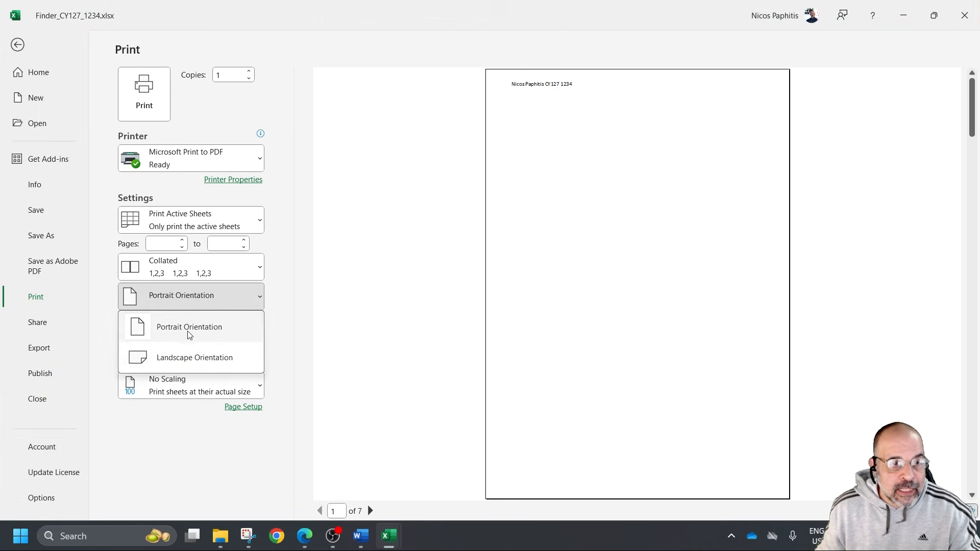
pyautogui.click(199, 357)
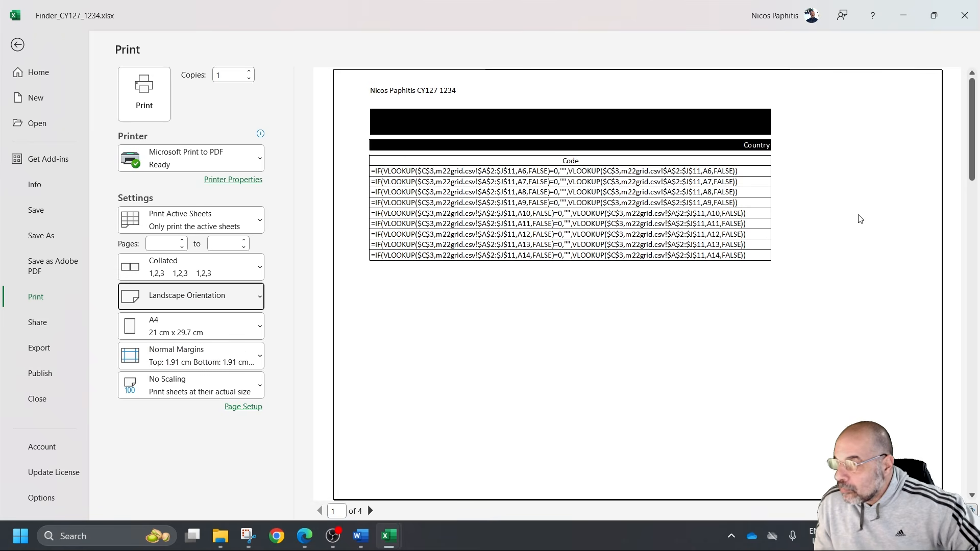
# Turn on row and column headings for the formula printout in the page setup and check every page of the preview
pyautogui.click(254, 393)
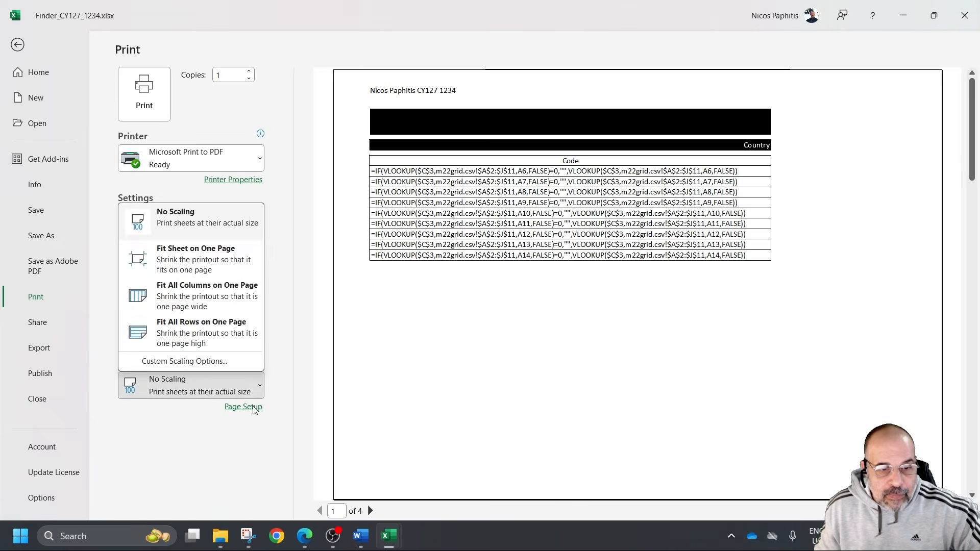
pyautogui.click(248, 407)
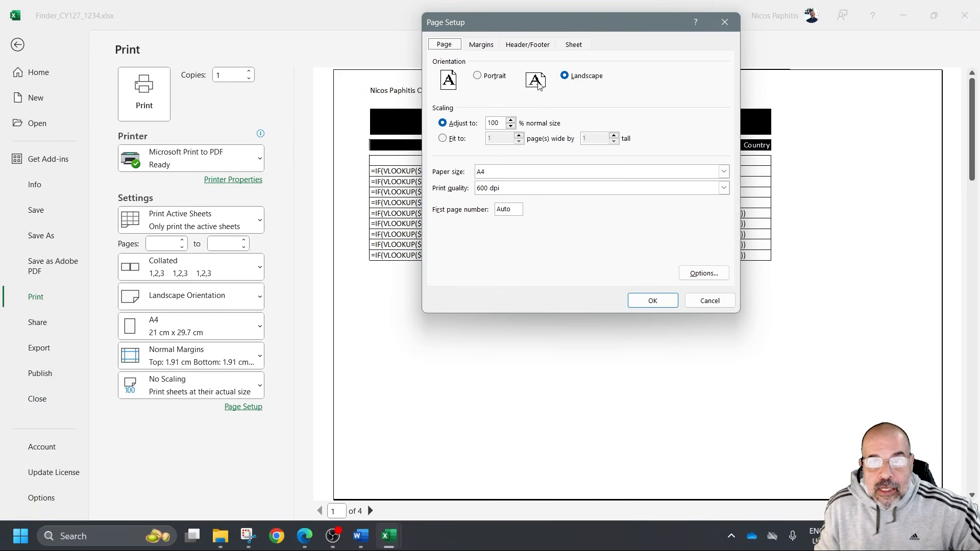
pyautogui.click(582, 44)
pyautogui.click(478, 174)
pyautogui.click(667, 304)
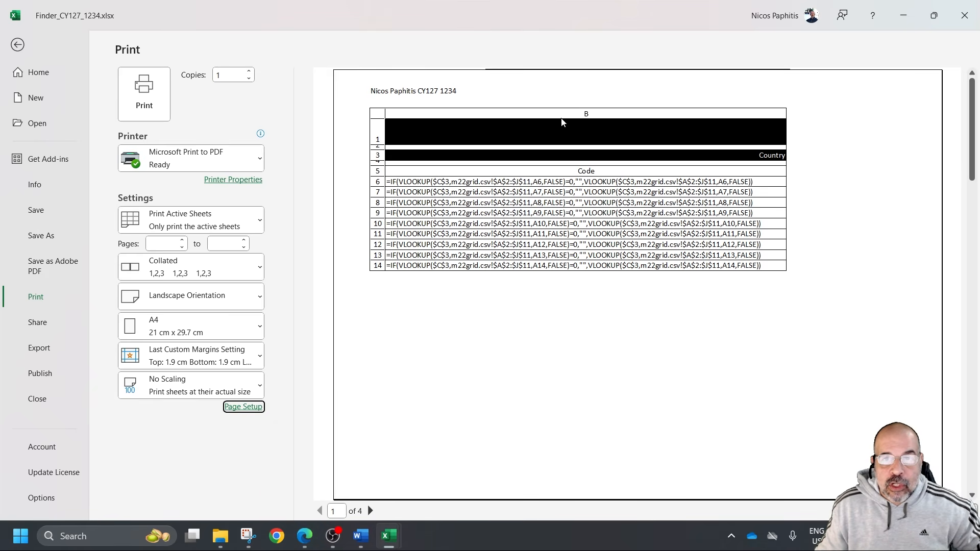
pyautogui.click(370, 511)
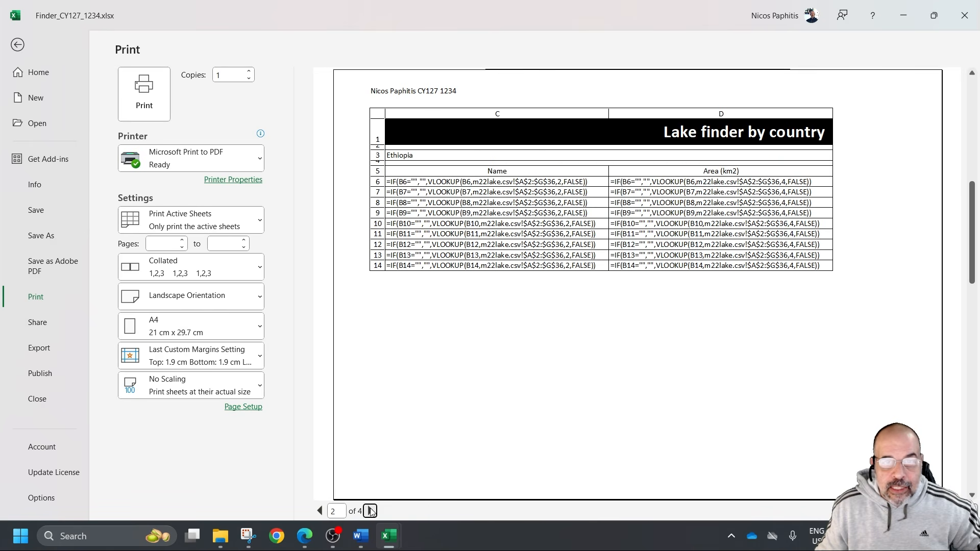
pyautogui.click(370, 511)
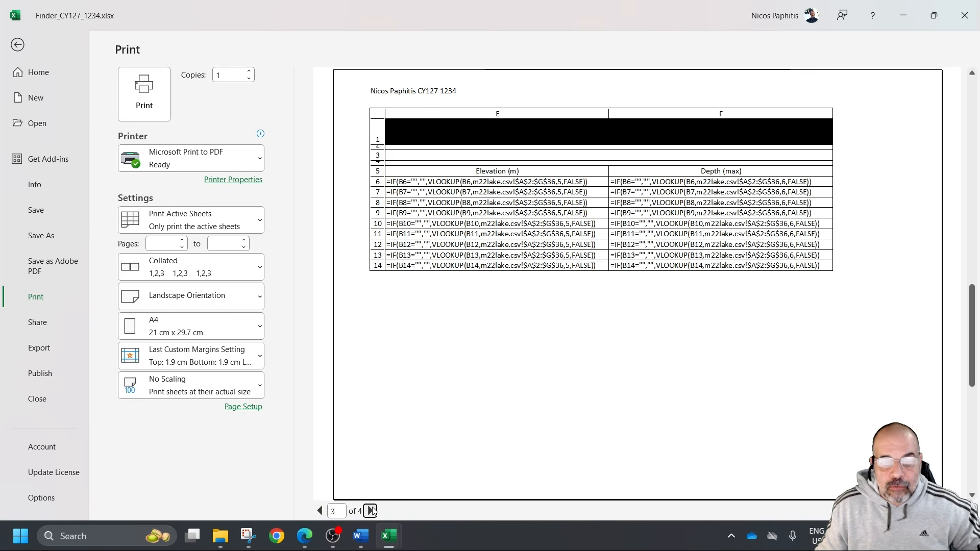
pyautogui.click(370, 511)
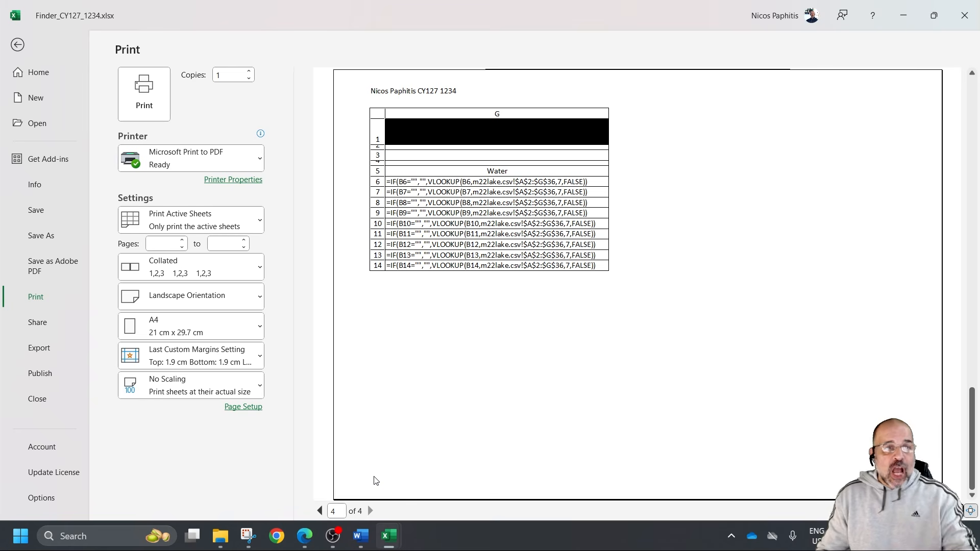
# Print the formula sheet to PDF as "ex p1" in the "March 2022 31" folder on the Desktop
pyautogui.click(129, 99)
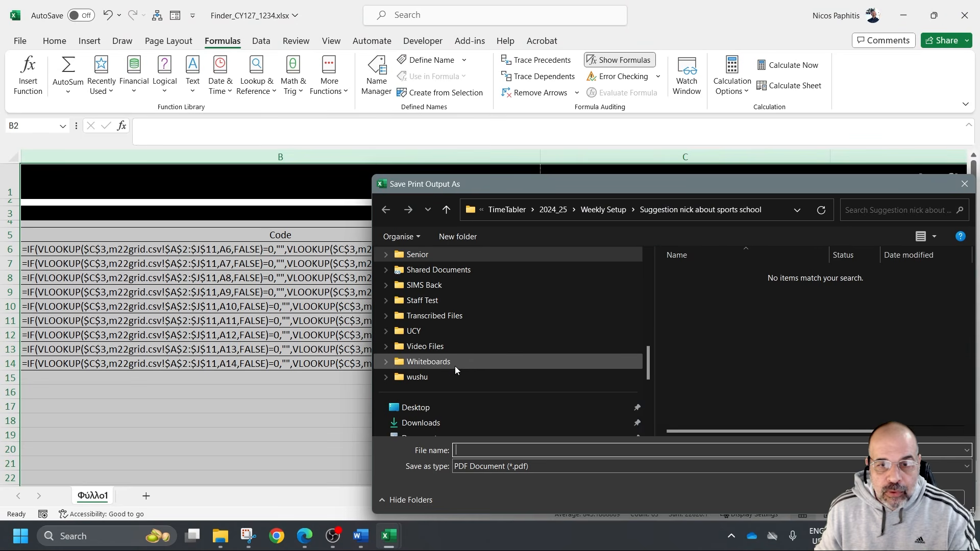
pyautogui.click(449, 421)
pyautogui.click(449, 393)
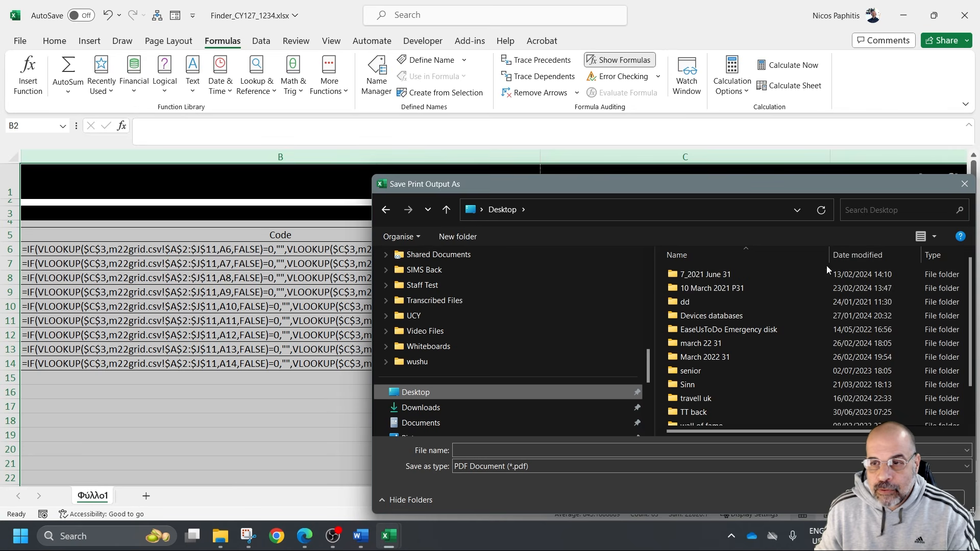
pyautogui.click(856, 252)
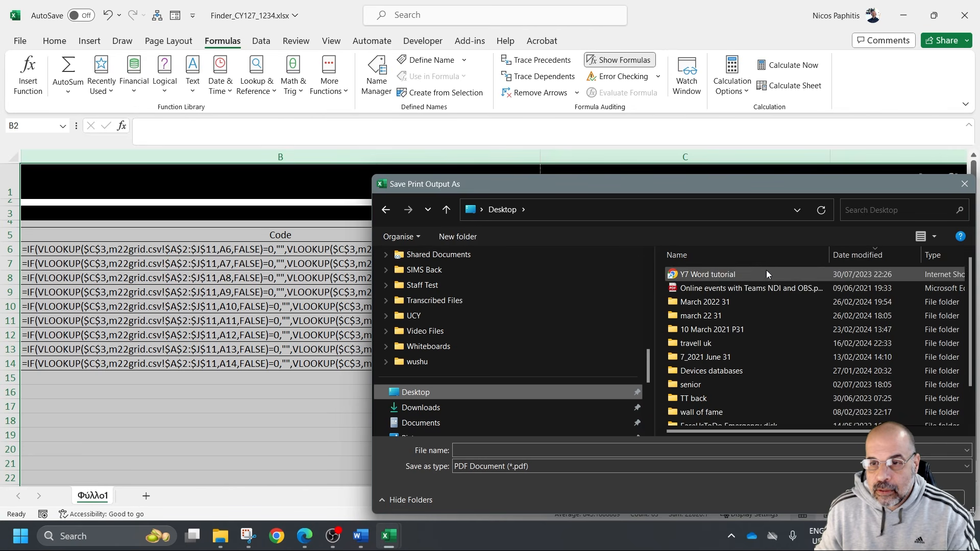
pyautogui.doubleClick(719, 302)
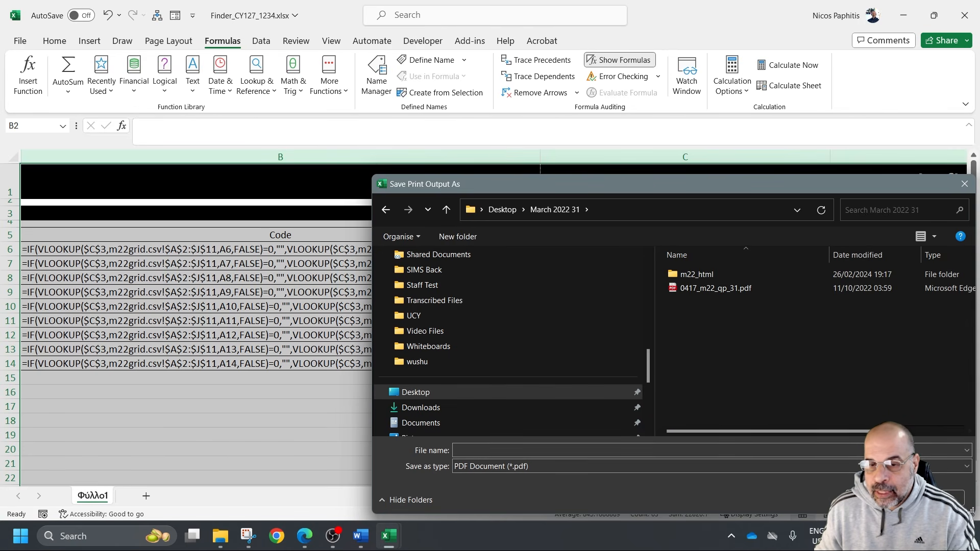
pyautogui.click(667, 452)
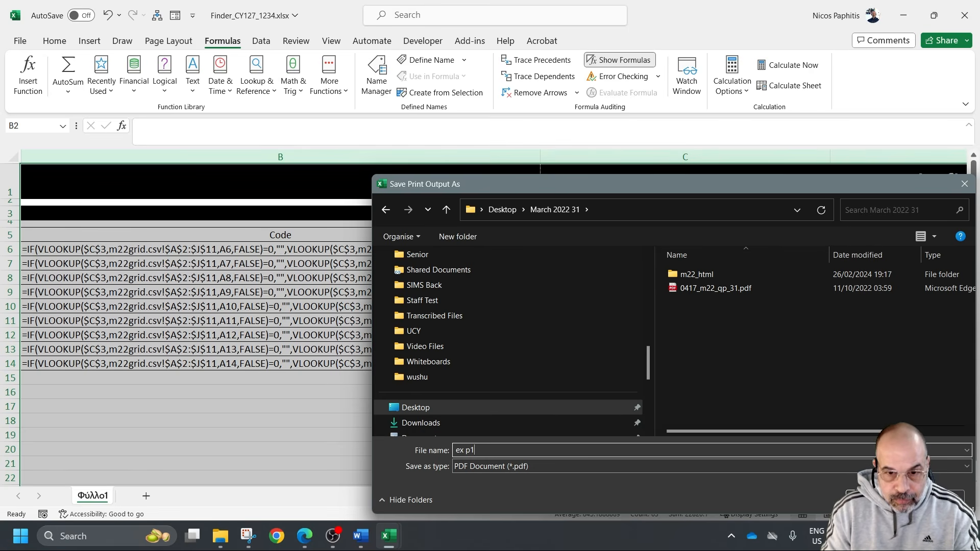
pyautogui.write('ex p1')
pyautogui.press('Return')
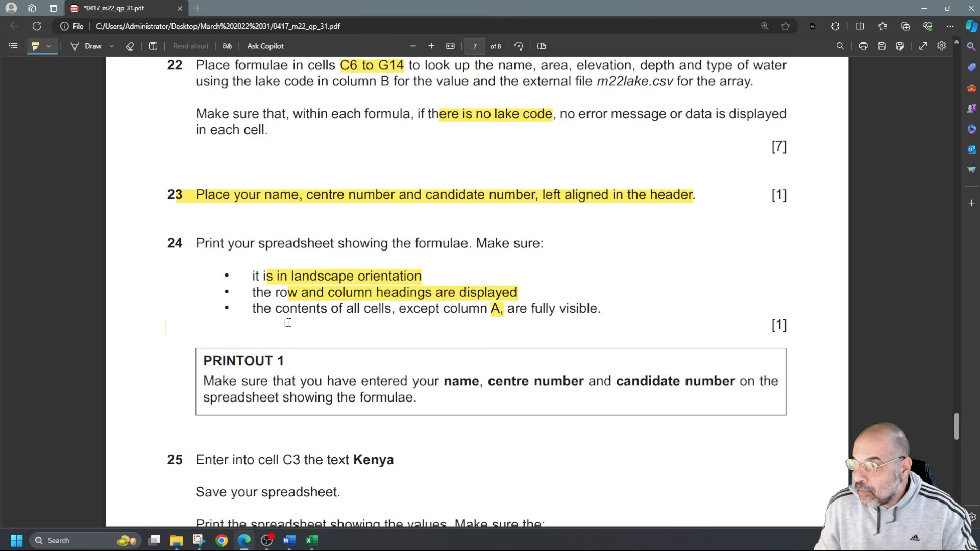
# In the exam paper PDF in Edge, highlight task 25's Kenya text, values printout, B1 to G14 range and row and column headings requirements
pyautogui.scroll(-5, 294, 315)
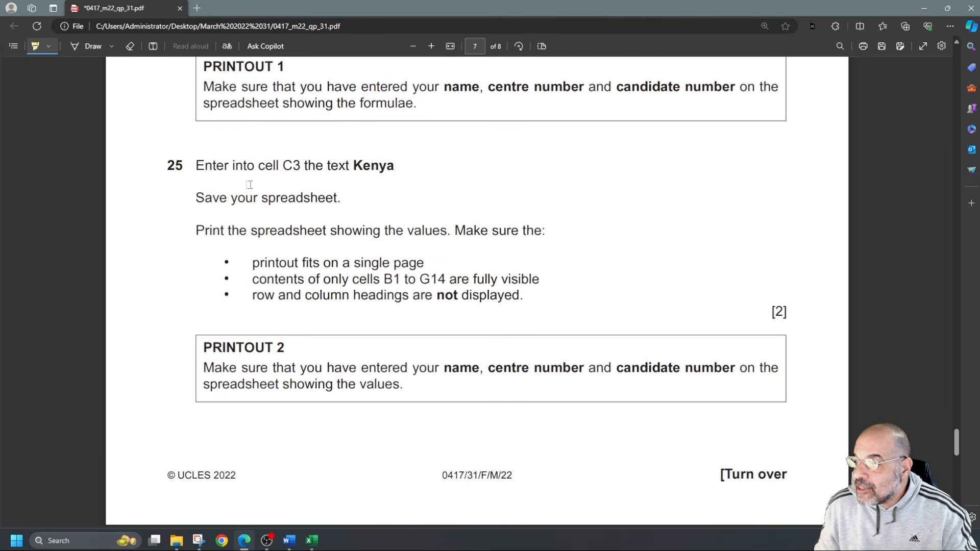
pyautogui.moveTo(350, 164); pyautogui.dragTo(394, 166)
pyautogui.moveTo(293, 230); pyautogui.dragTo(541, 231)
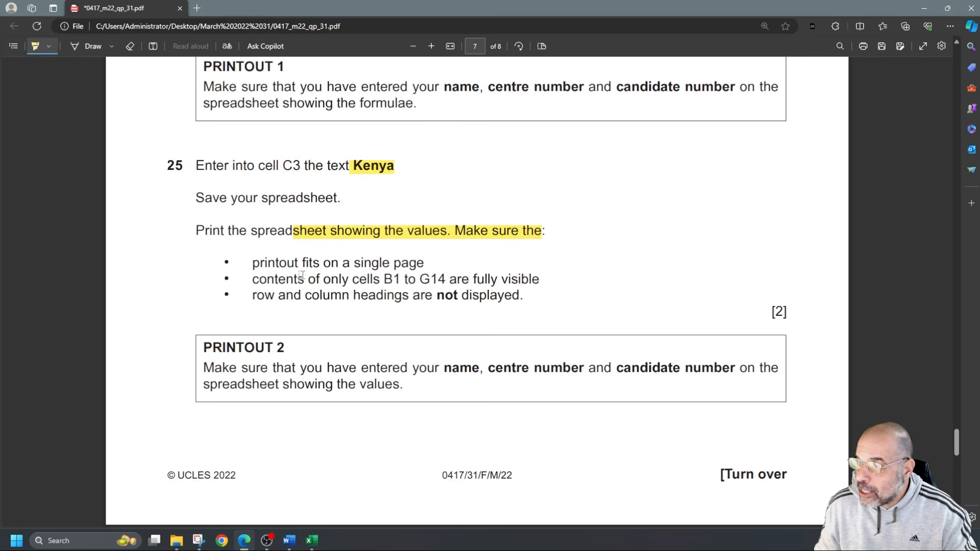
pyautogui.moveTo(373, 278); pyautogui.dragTo(443, 278)
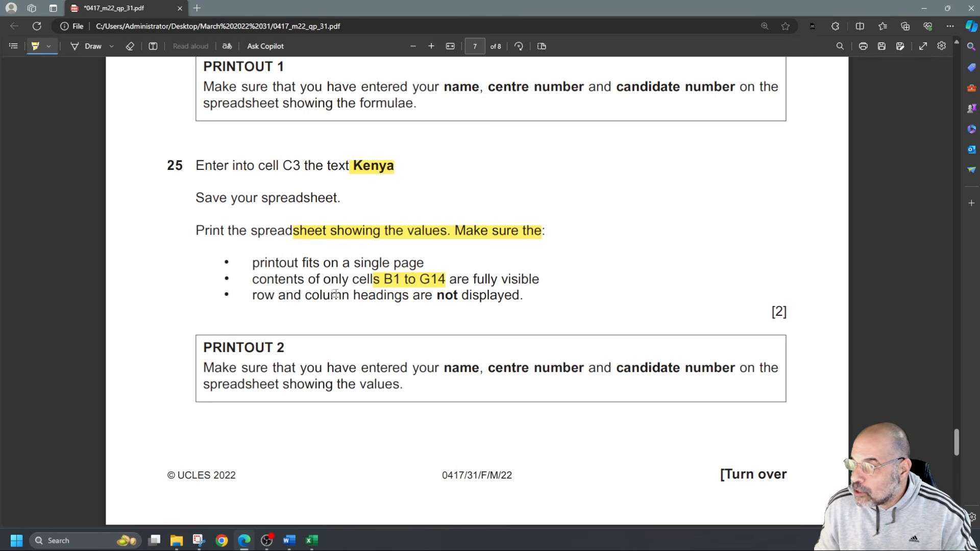
pyautogui.moveTo(305, 296); pyautogui.dragTo(513, 296)
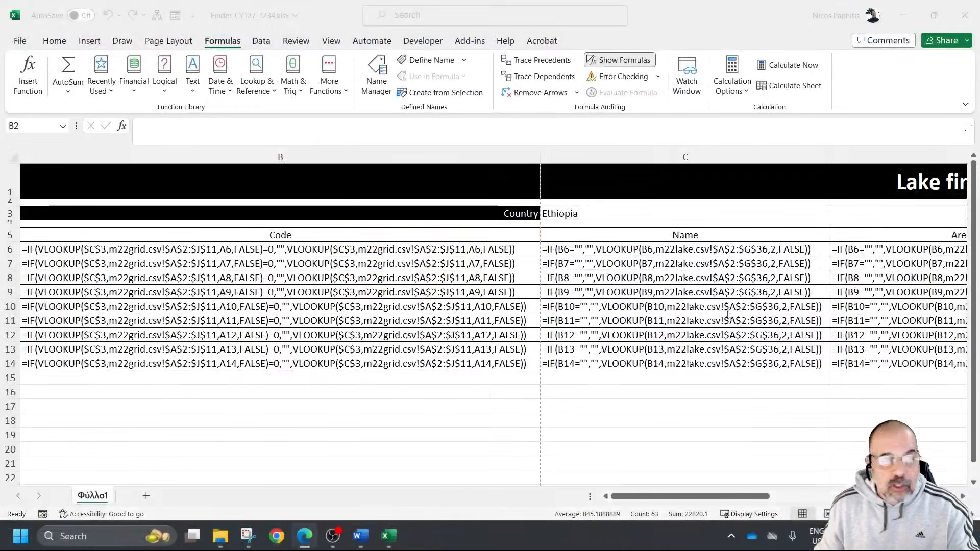
# Switch back to the Excel workbook, show values instead of formulas and auto-fit columns B to G
pyautogui.click(633, 61)
pyautogui.click(628, 61)
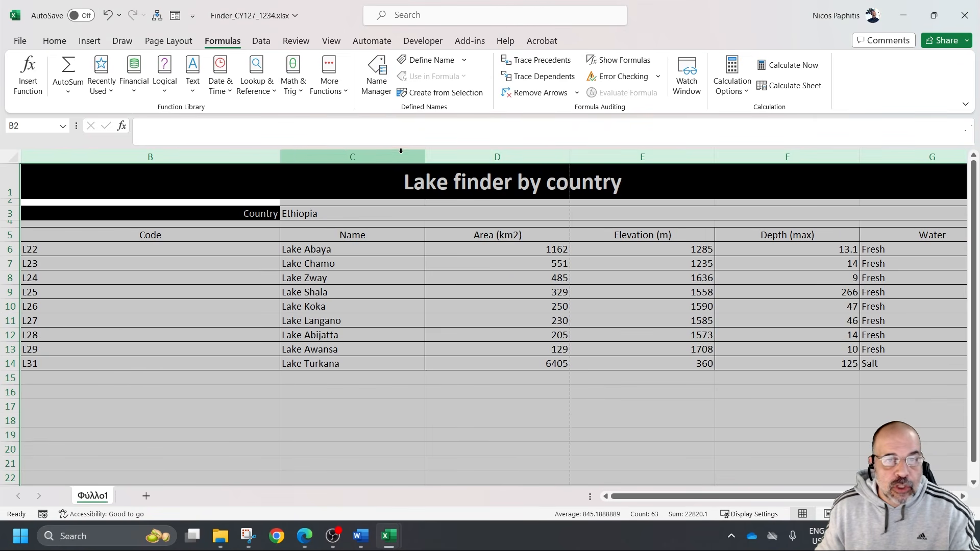
pyautogui.doubleClick(427, 157)
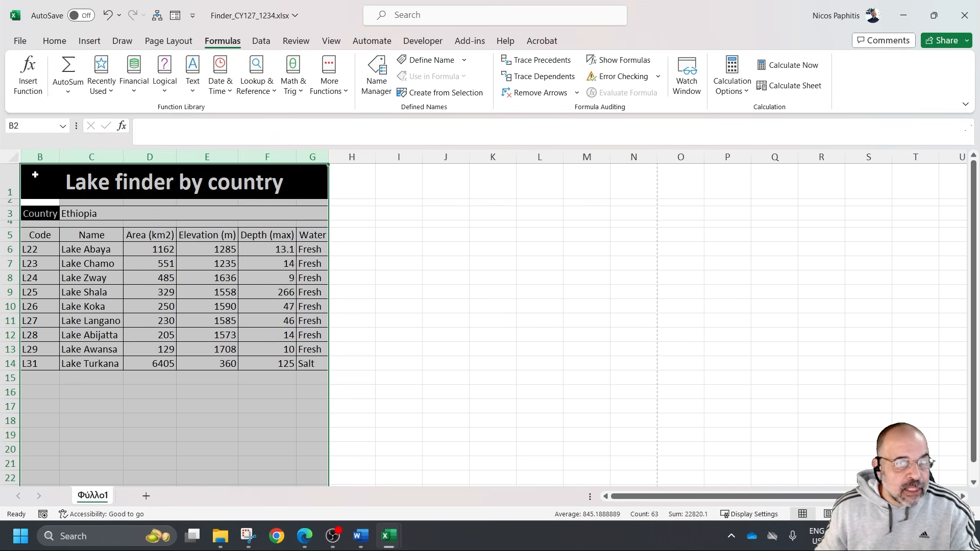
pyautogui.click(319, 364)
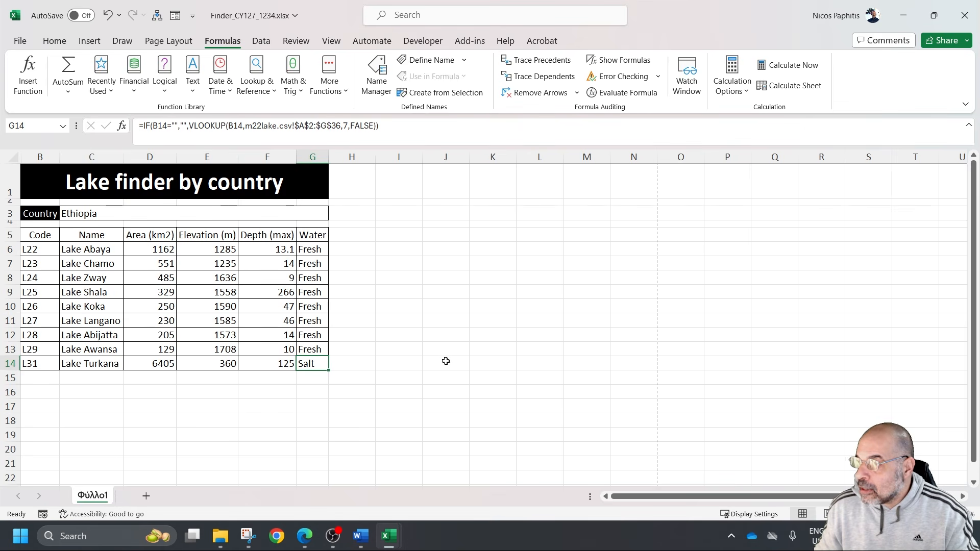
# Turn off row and column headings for the printout in the page setup and return to the worksheet
pyautogui.click(20, 40)
pyautogui.click(47, 297)
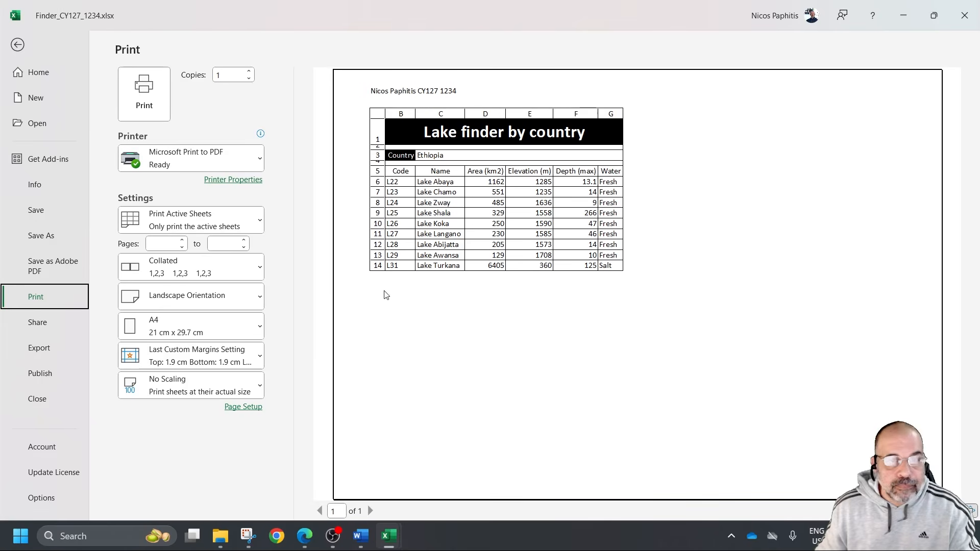
pyautogui.click(245, 407)
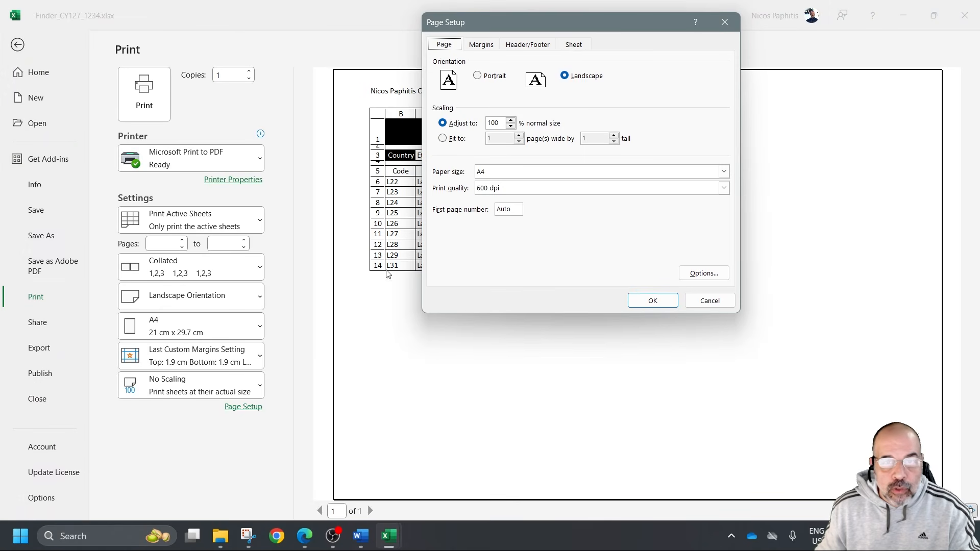
pyautogui.click(573, 46)
pyautogui.click(474, 177)
pyautogui.click(652, 301)
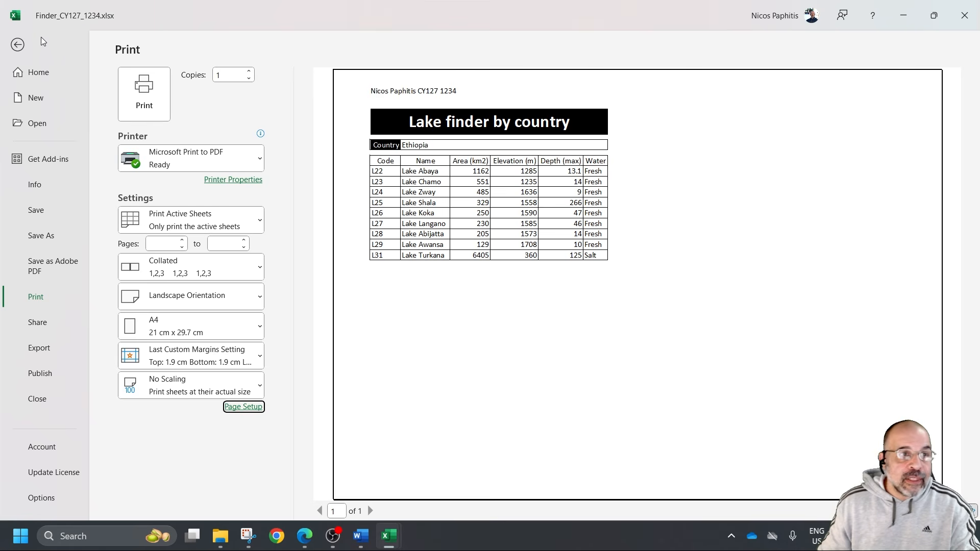
pyautogui.click(18, 46)
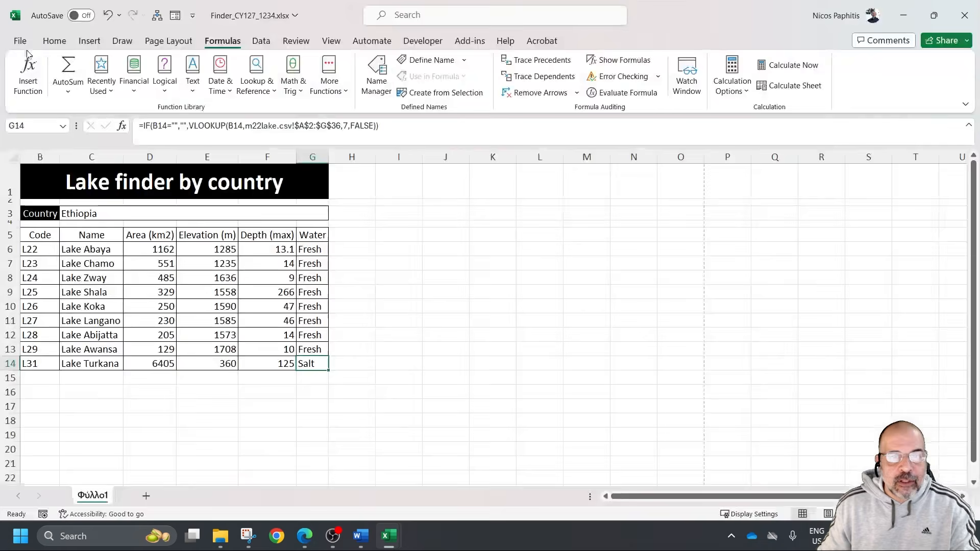
# Enter Kenya as the country in cell C3 and auto-fit columns B to G to the new lake data
pyautogui.click(102, 214)
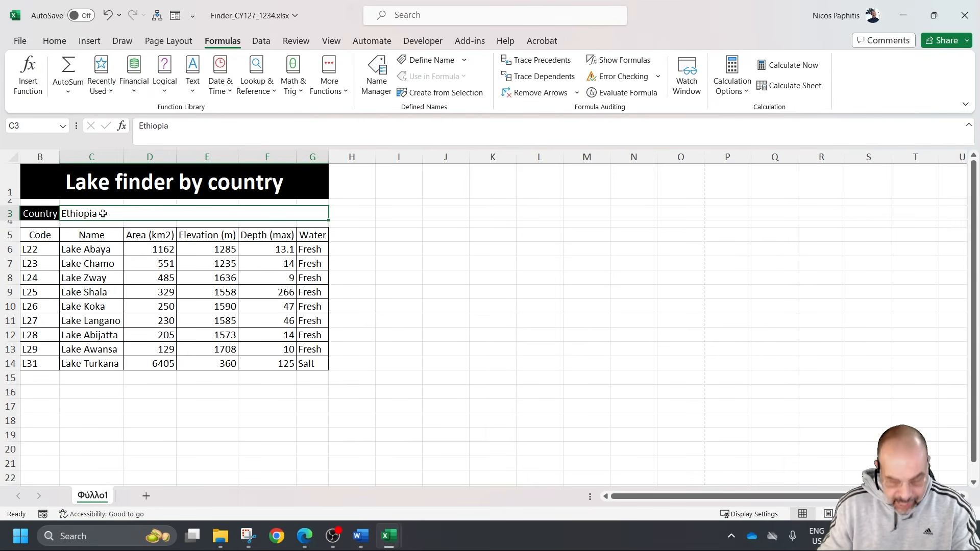
pyautogui.write('Kenya')
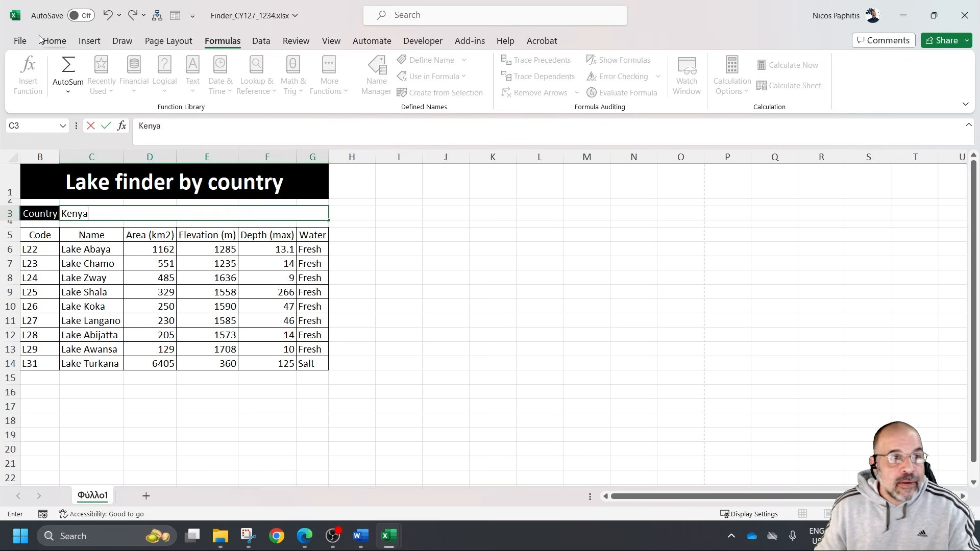
pyautogui.click(384, 276)
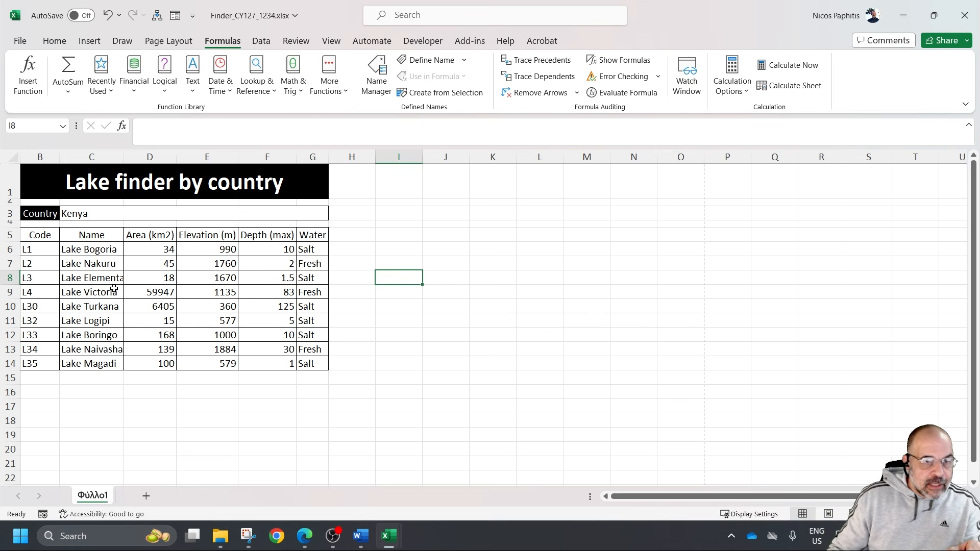
pyautogui.moveTo(48, 156); pyautogui.dragTo(284, 155)
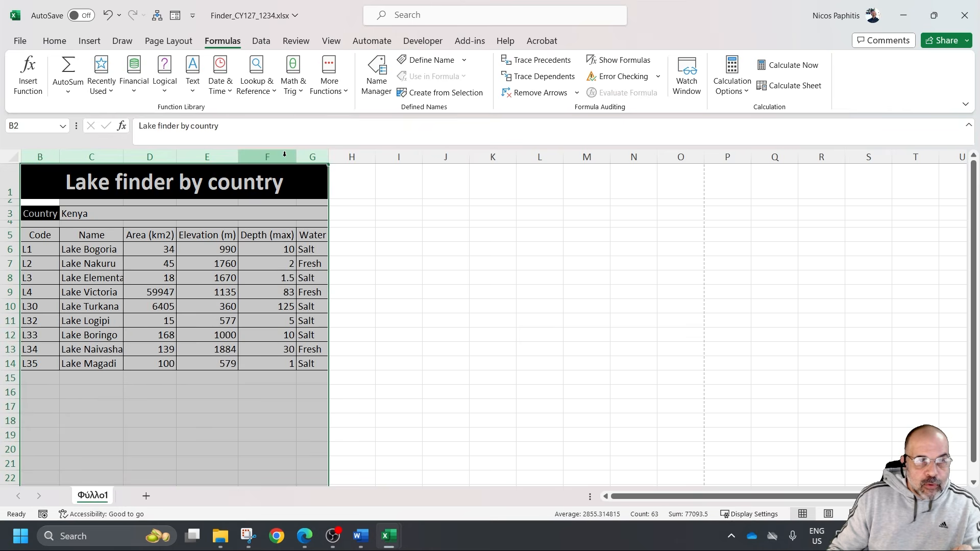
pyautogui.doubleClick(238, 155)
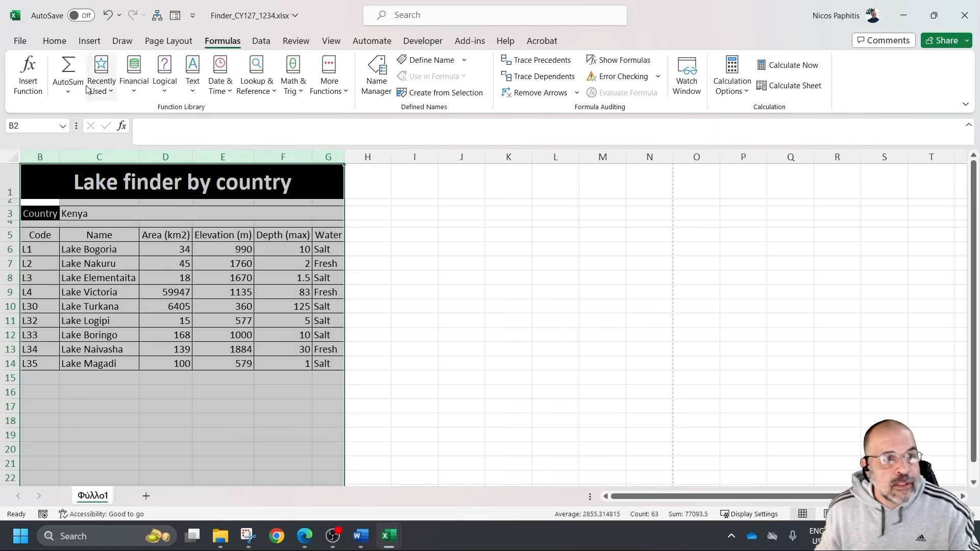
pyautogui.click(401, 280)
# Print the values sheet to PDF as "ex p2.pdf" in the "March 2022 31" folder and save the workbook
pyautogui.click(20, 40)
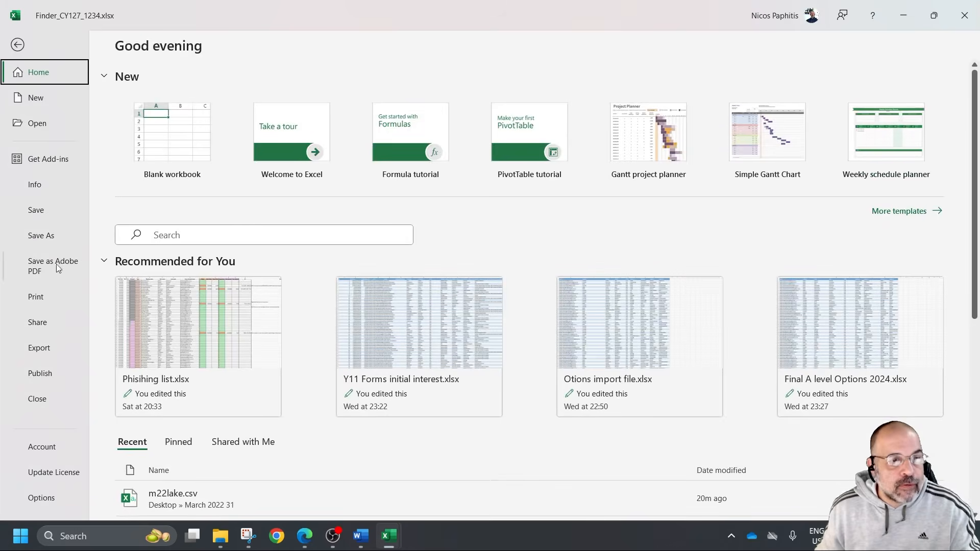
pyautogui.click(37, 297)
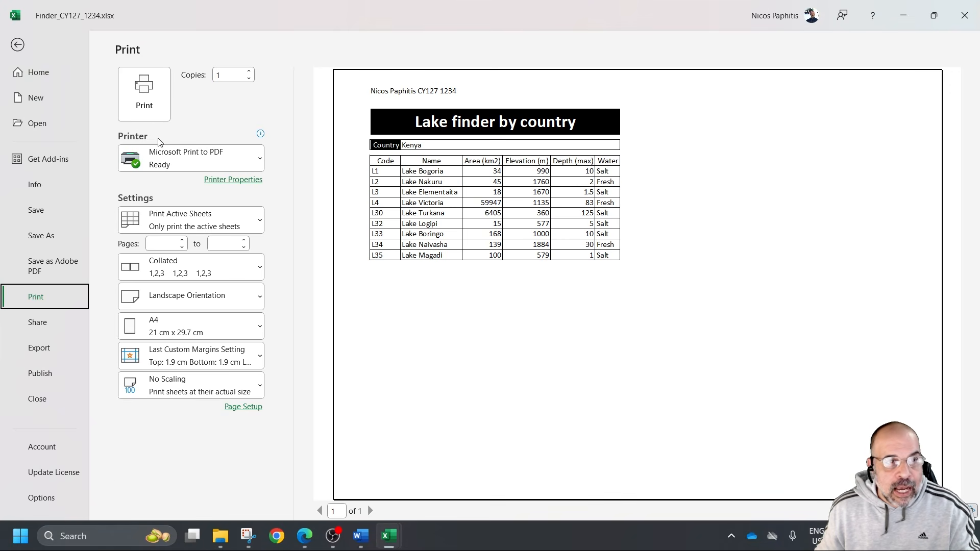
pyautogui.click(145, 102)
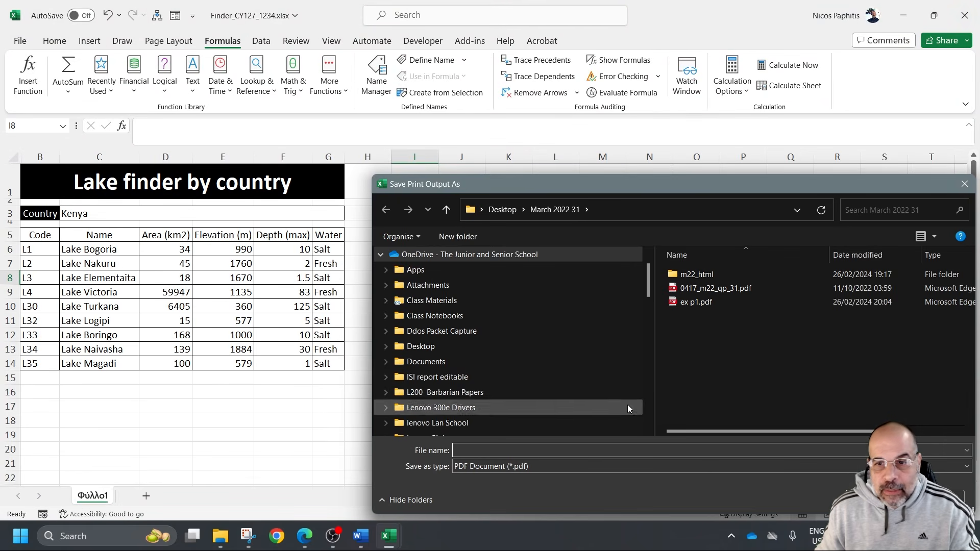
pyautogui.click(707, 302)
pyautogui.click(493, 455)
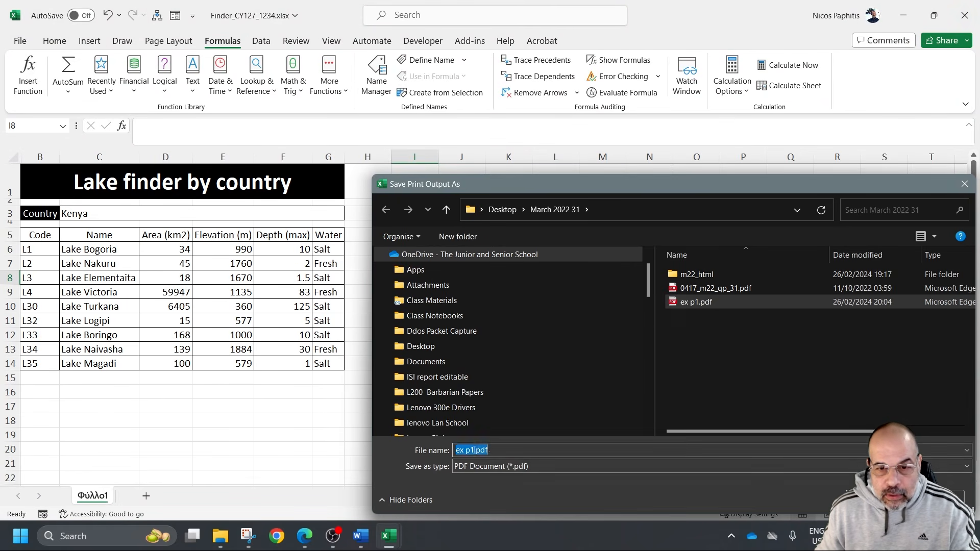
pyautogui.press('Home')
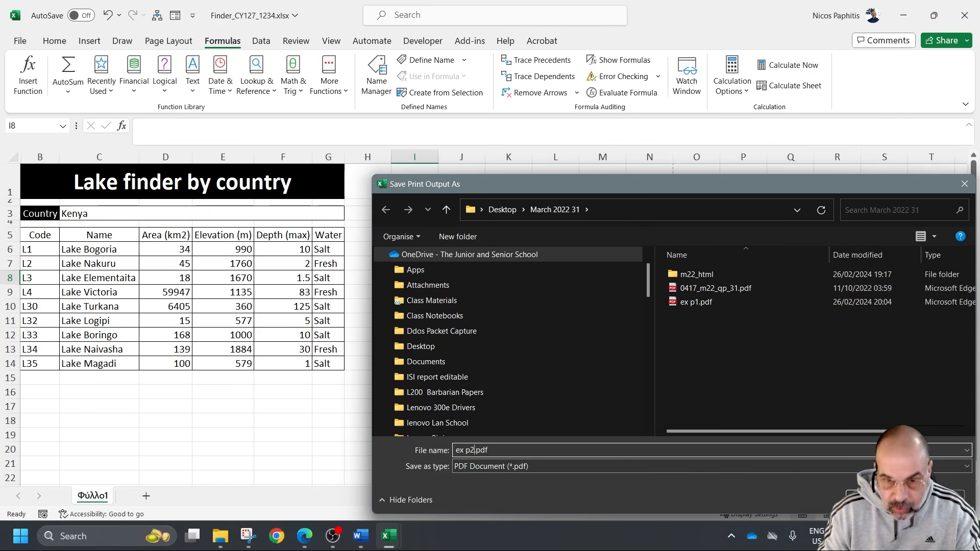
pyautogui.press('Return')
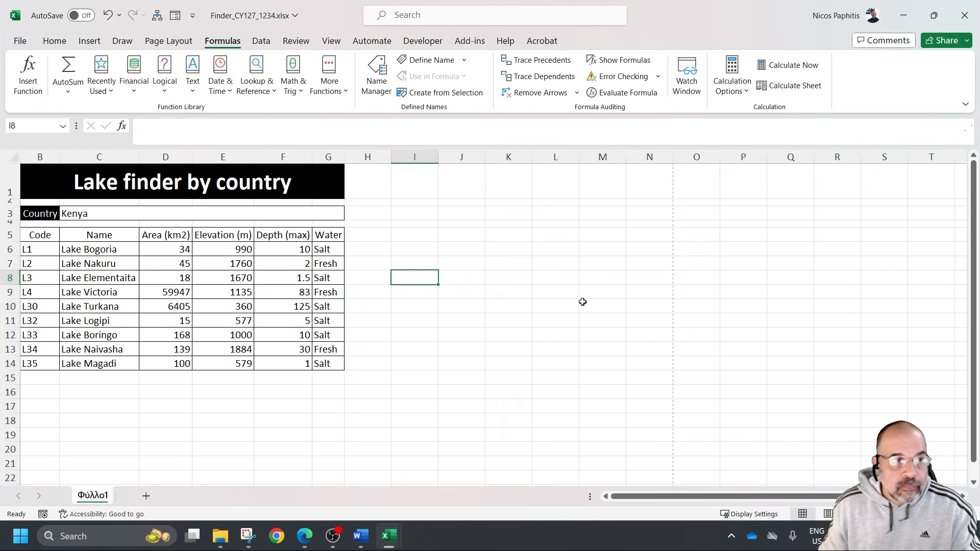
pyautogui.click(19, 40)
pyautogui.click(43, 212)
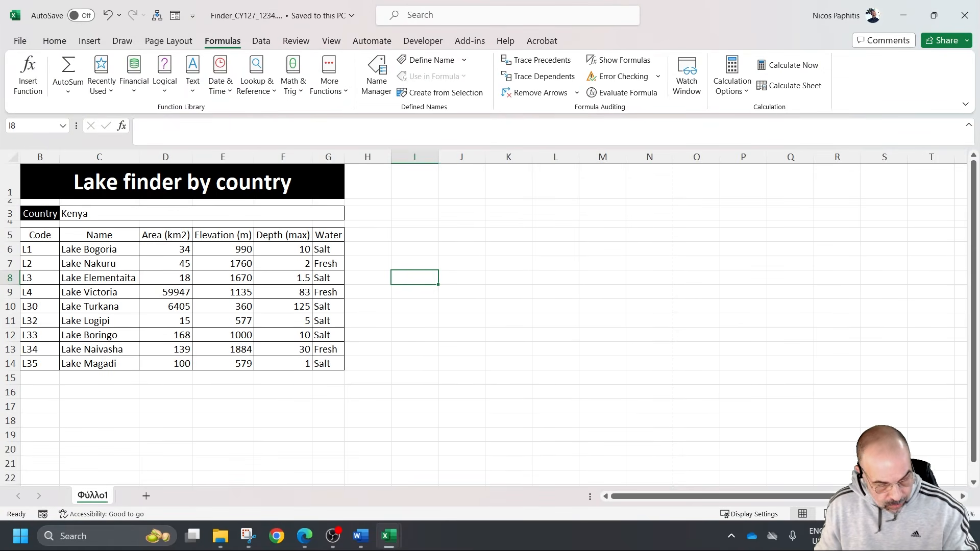
# Switch to the exam paper and highlight Tanzania and the single-page, cell-range and hidden-headings printout requirements in question 26
pyautogui.hotkey('alt', 'Tab')
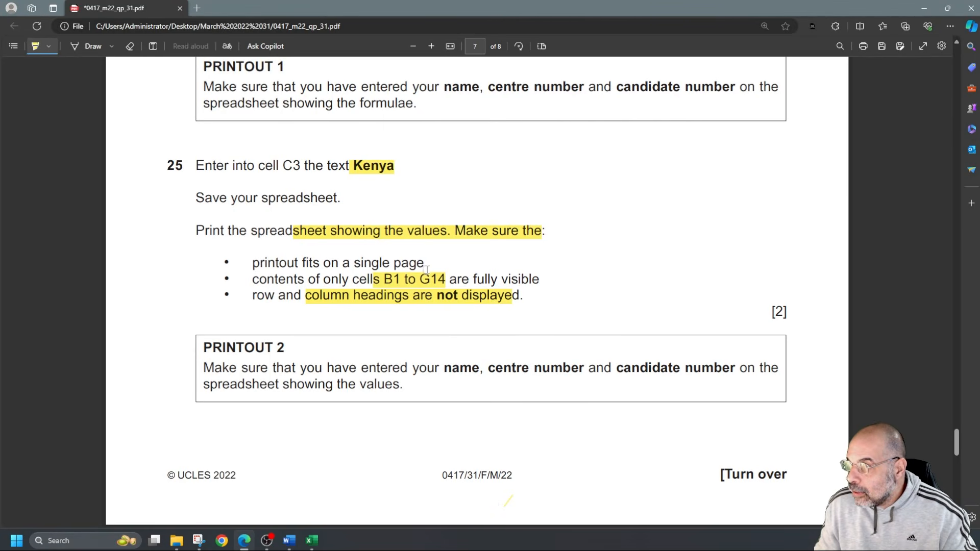
pyautogui.scroll(-5, 421, 270)
pyautogui.scroll(-4, 418, 274)
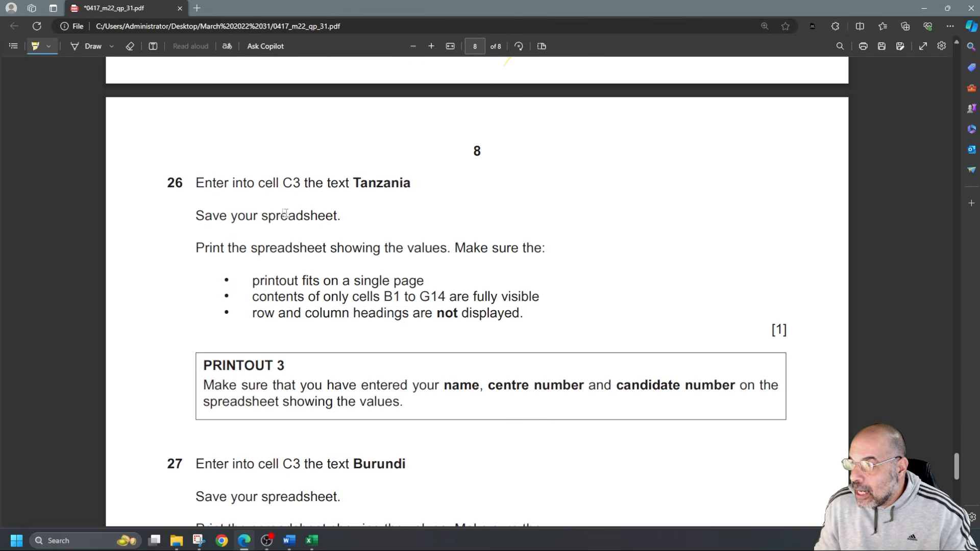
pyautogui.moveTo(354, 182); pyautogui.dragTo(411, 184)
pyautogui.moveTo(279, 281)
pyautogui.mouseDown()
pyautogui.moveTo(402, 281)
pyautogui.moveTo(484, 297)
pyautogui.moveTo(487, 313)
pyautogui.mouseUp()
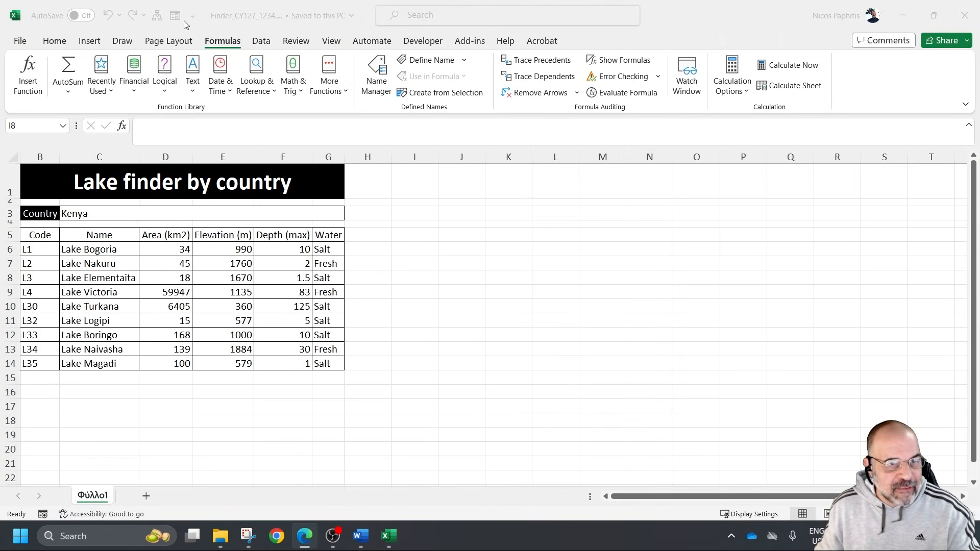
# Back in the lake finder workbook, enter Tanzania as the country in cell C3 and check the empty table rows
pyautogui.click(94, 215)
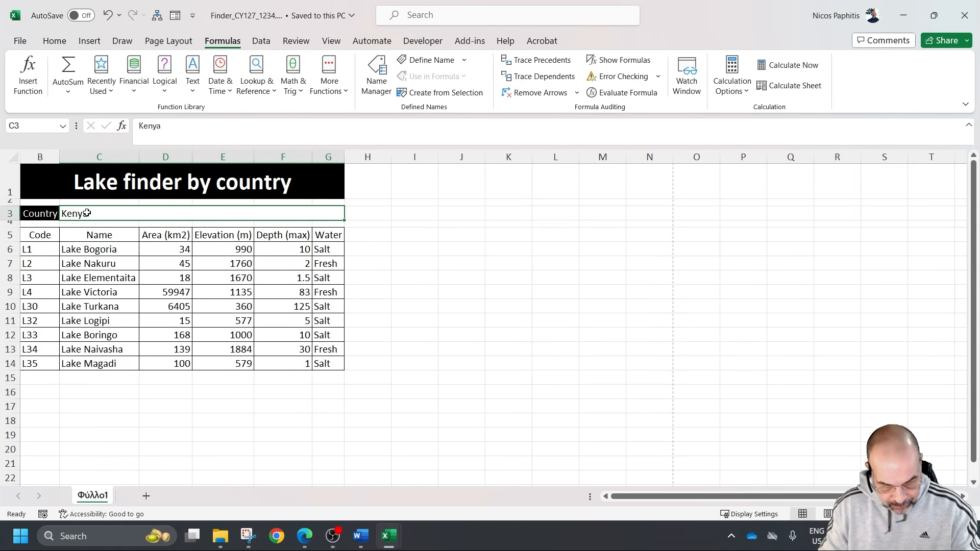
pyautogui.write('Tanzania')
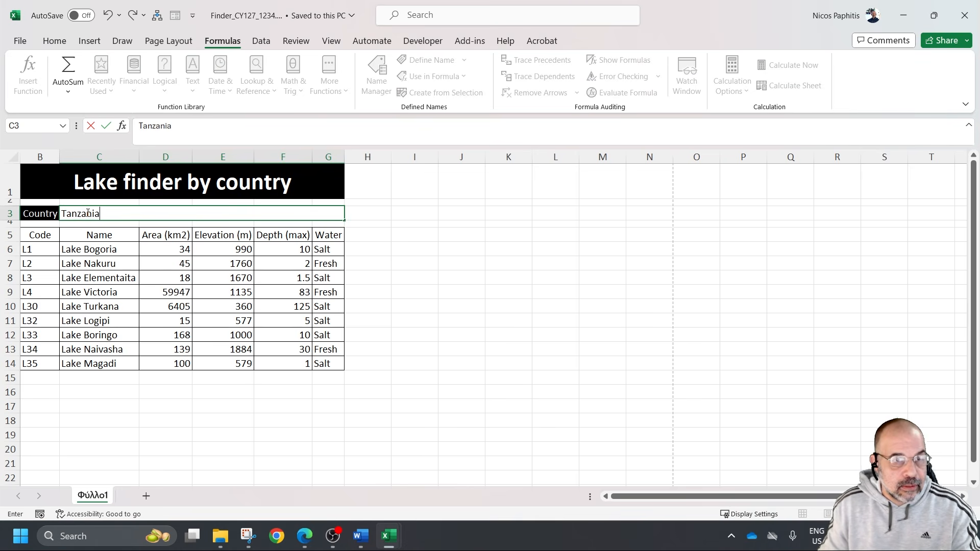
pyautogui.press('Return')
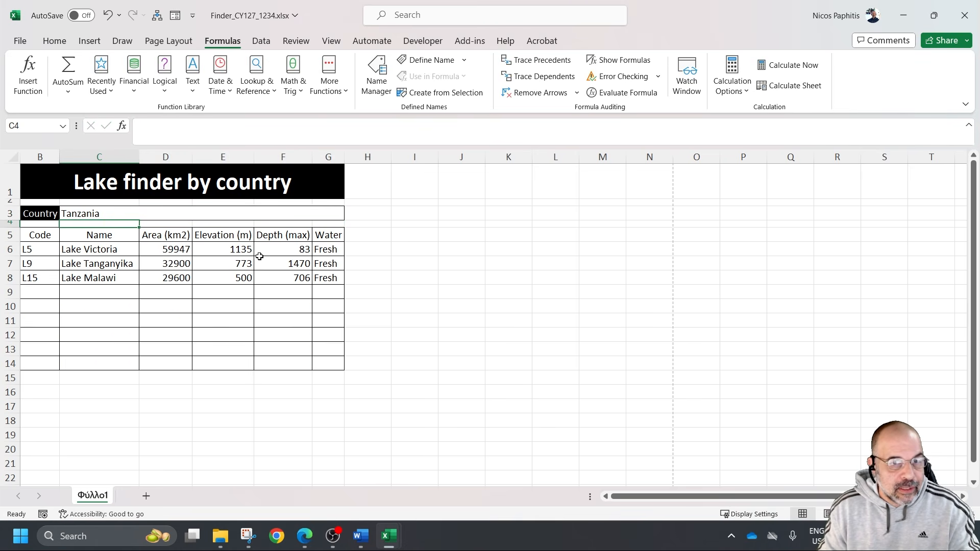
pyautogui.moveTo(37, 292); pyautogui.dragTo(320, 359)
pyautogui.click(461, 363)
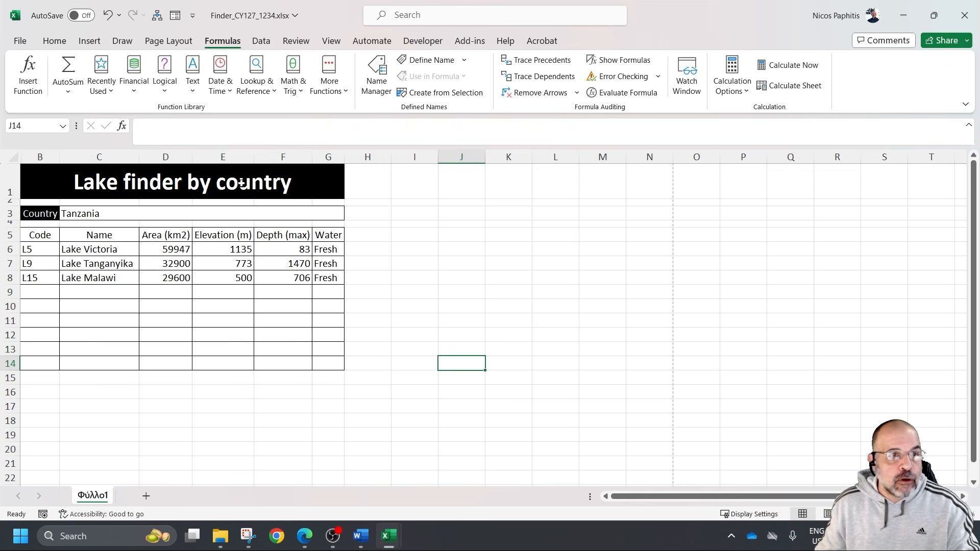
# Print the Tanzania values sheet to PDF as "ex p3.pdf" in the "March 2022 31" folder
pyautogui.hotkey('ctrl', 'p')
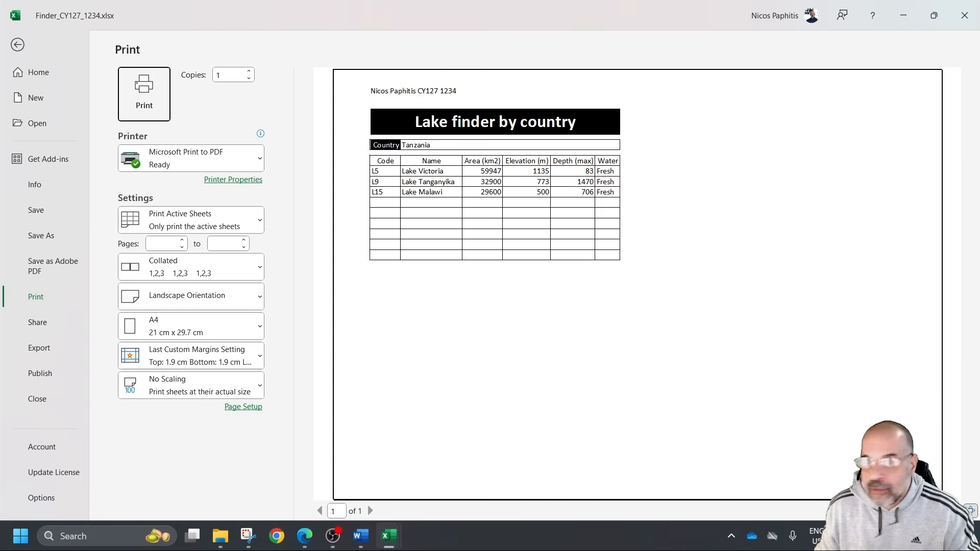
pyautogui.press('Escape')
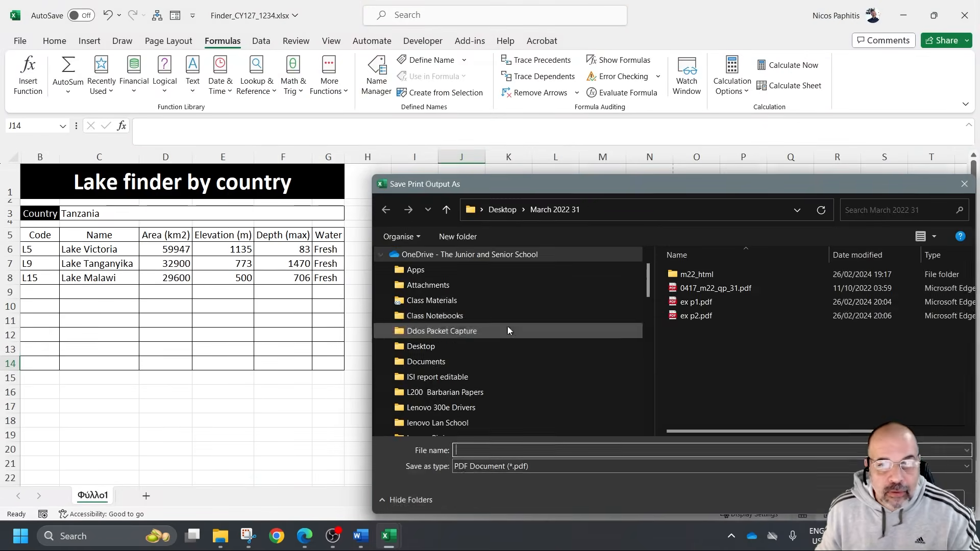
pyautogui.click(700, 316)
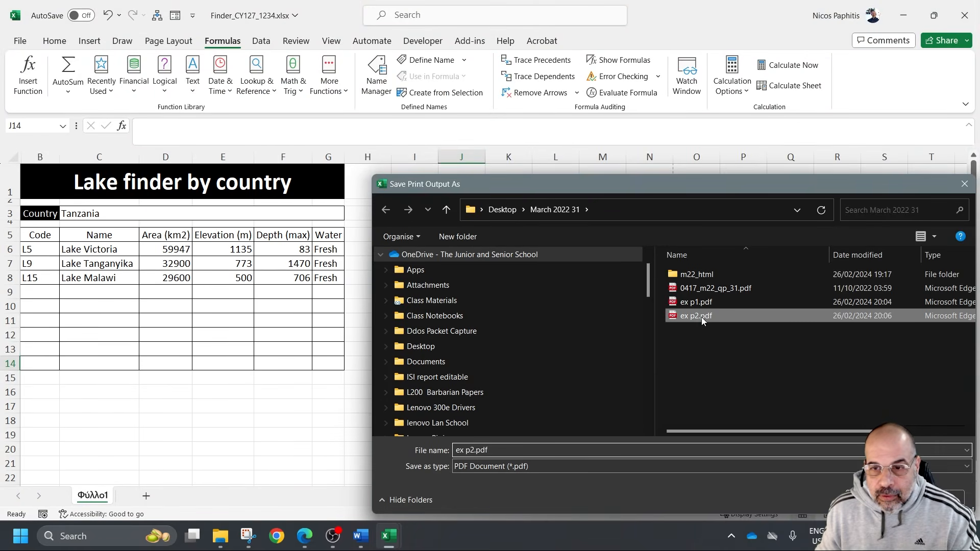
pyautogui.click(477, 450)
pyautogui.press('Left')
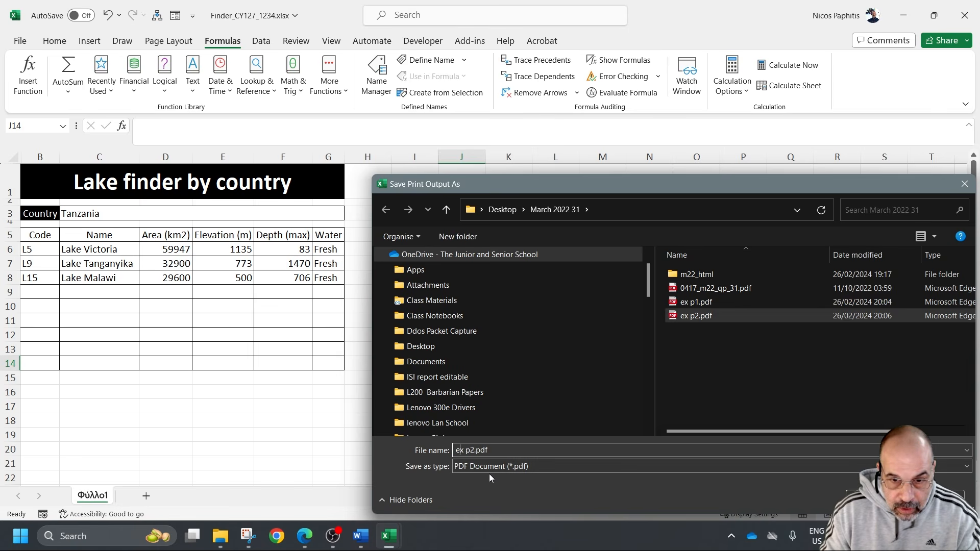
pyautogui.press('BackSpace')
pyautogui.write('3')
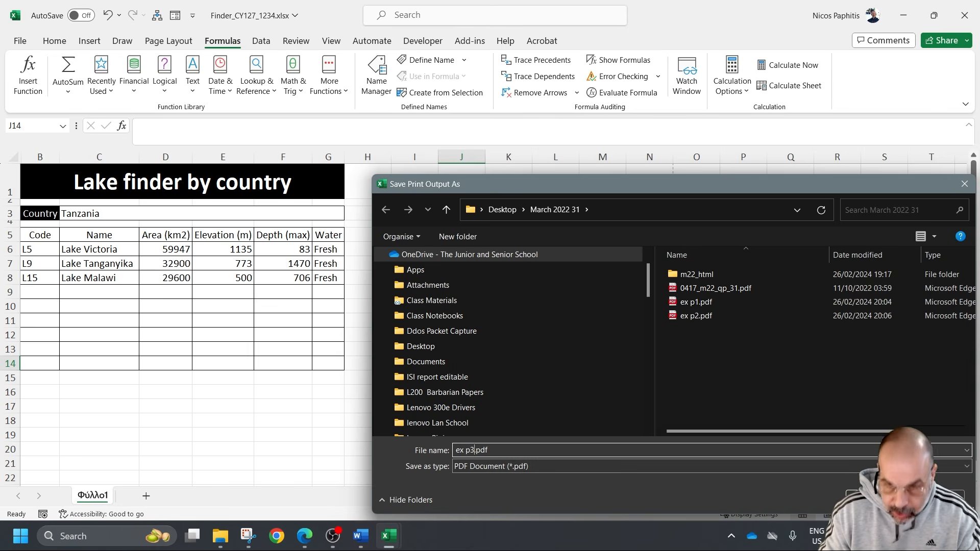
pyautogui.press('Return')
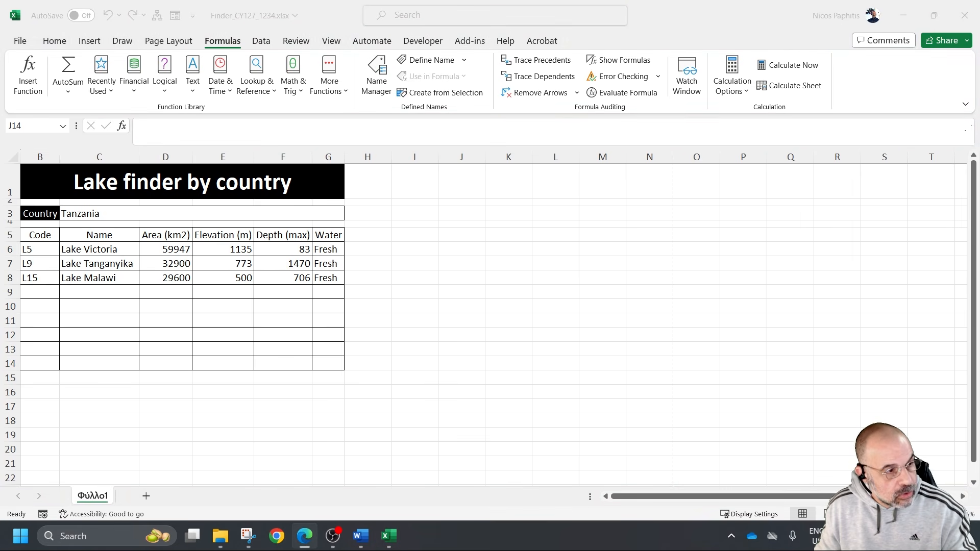
# Read question 27 in the exam paper and highlight its single-page and B1 to G14 printout requirements
pyautogui.scroll(-5, 374, 302)
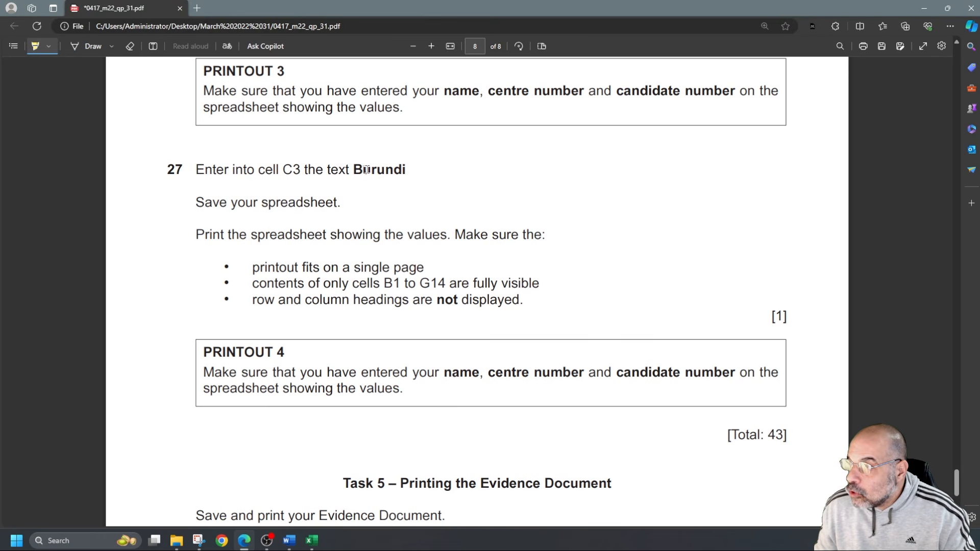
pyautogui.scroll(-3, 350, 218)
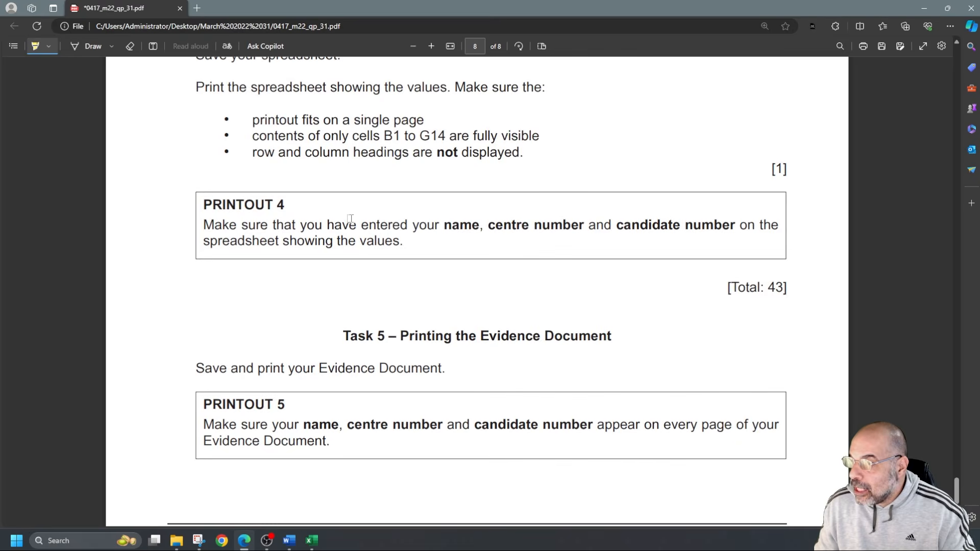
pyautogui.scroll(3, 350, 217)
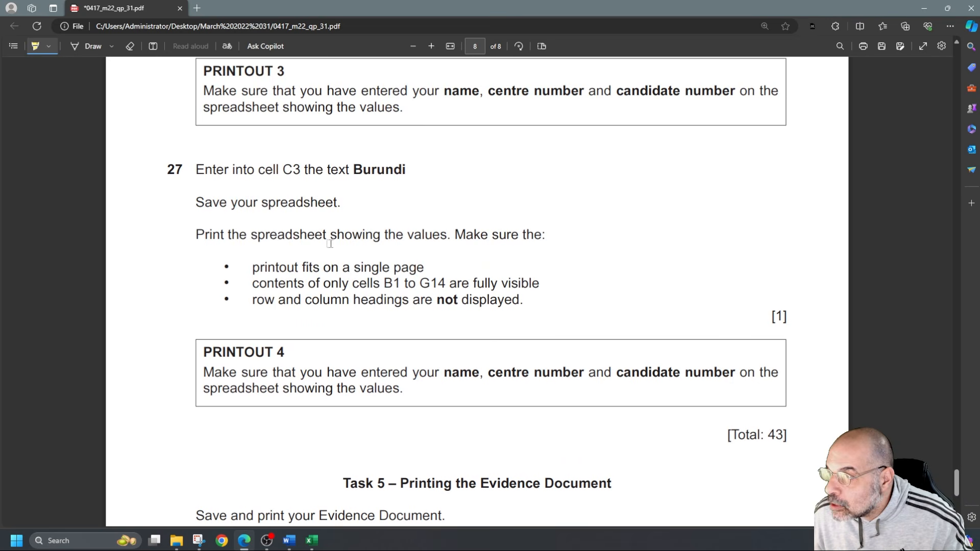
pyautogui.moveTo(323, 267)
pyautogui.mouseDown()
pyautogui.moveTo(423, 267)
pyautogui.moveTo(473, 283)
pyautogui.mouseUp()
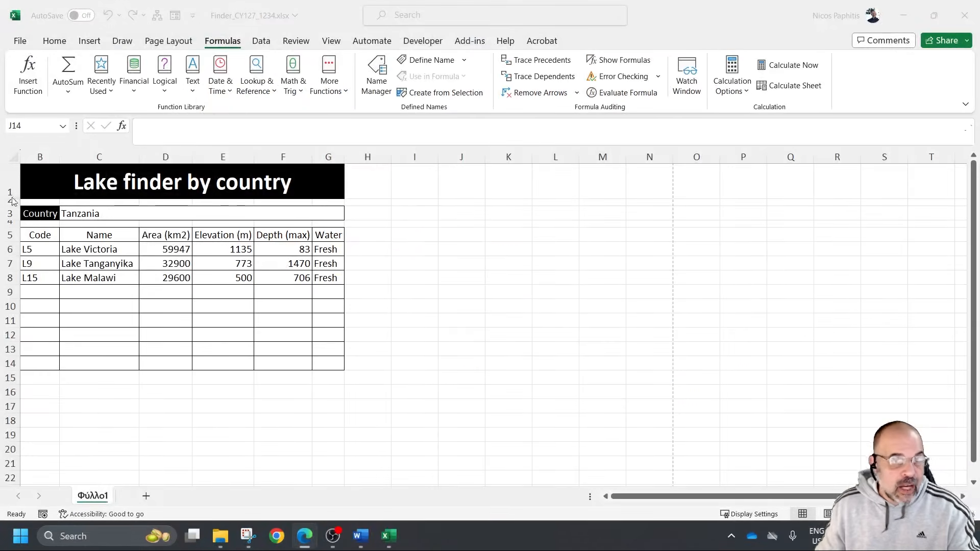
# Return to the lake finder workbook and enter Burundi as the country in cell C3
pyautogui.click(74, 214)
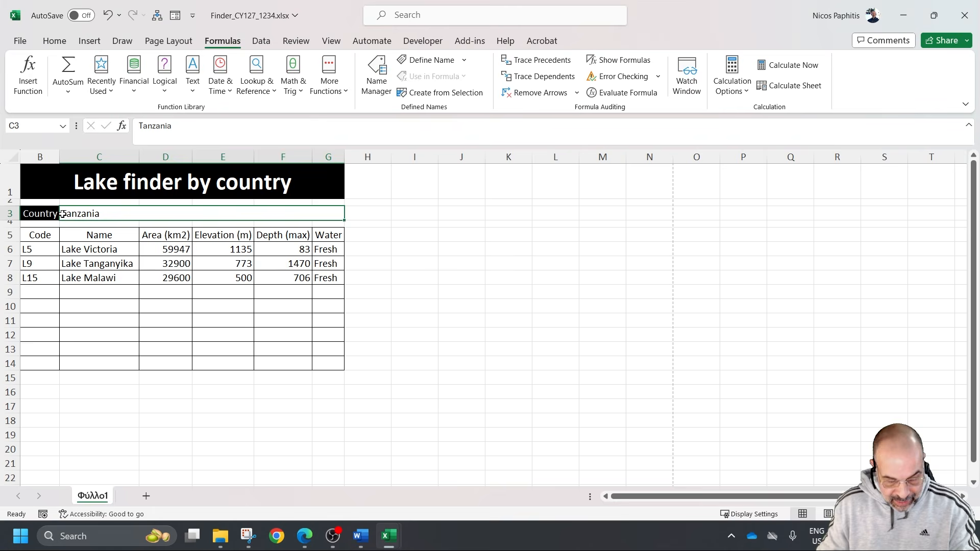
pyautogui.write('Bu')
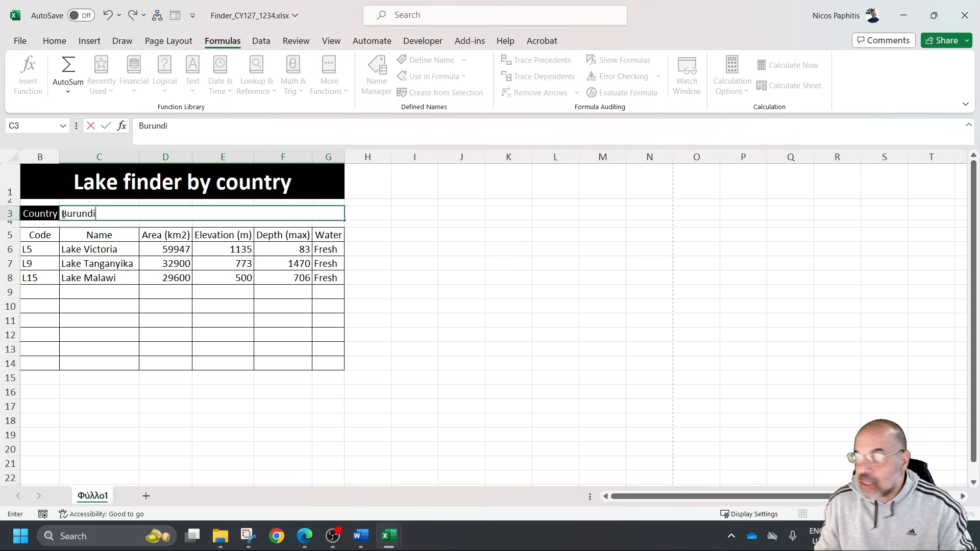
pyautogui.write('rundi')
pyautogui.press('Return')
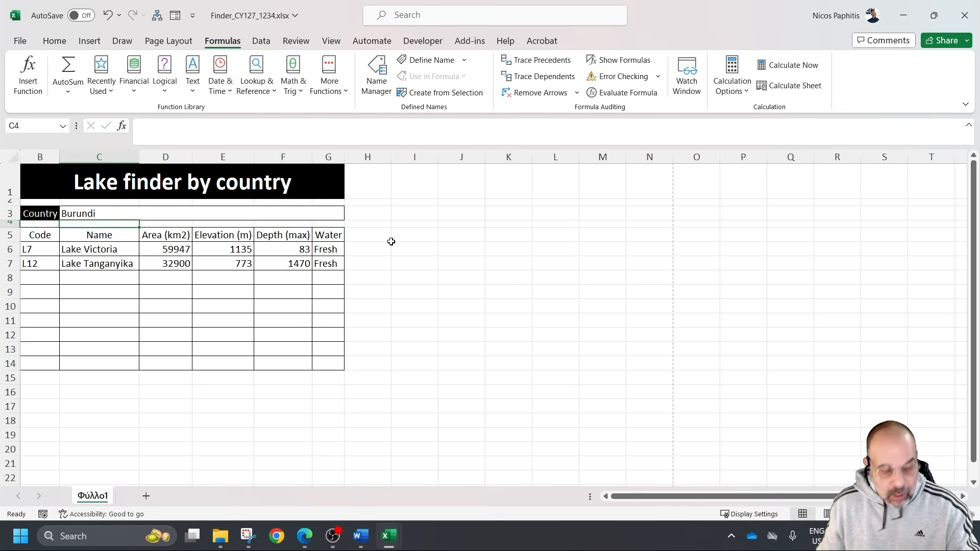
# Look at the Burundi lake codes in m22grid.csv and return to the lake finder workbook
pyautogui.hotkey('alt', 'Tab')
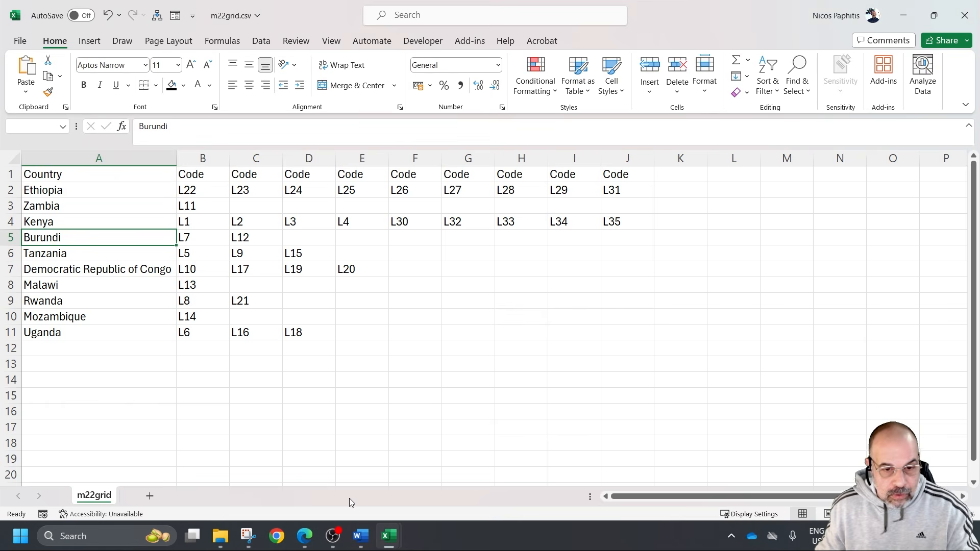
pyautogui.click(381, 537)
pyautogui.click(374, 500)
pyautogui.moveTo(389, 536)
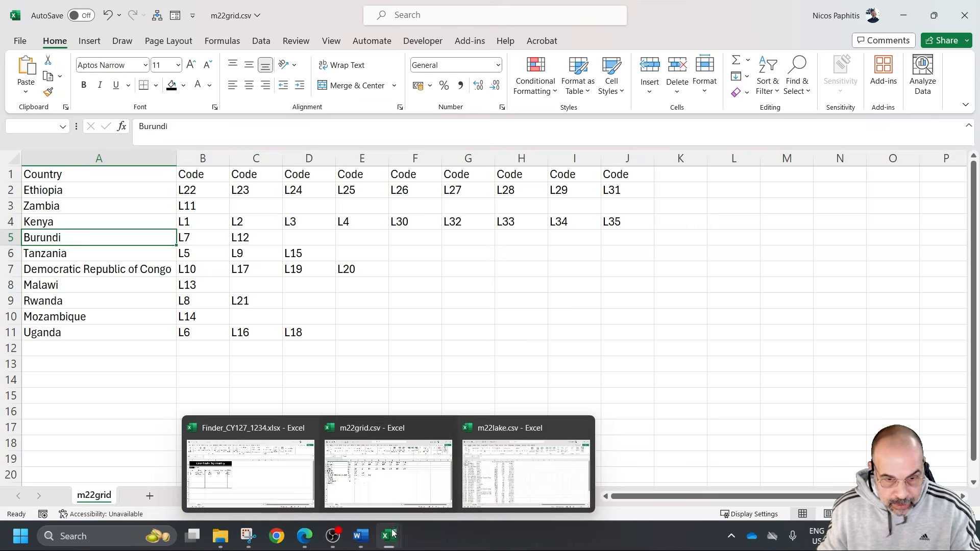
pyautogui.click(288, 482)
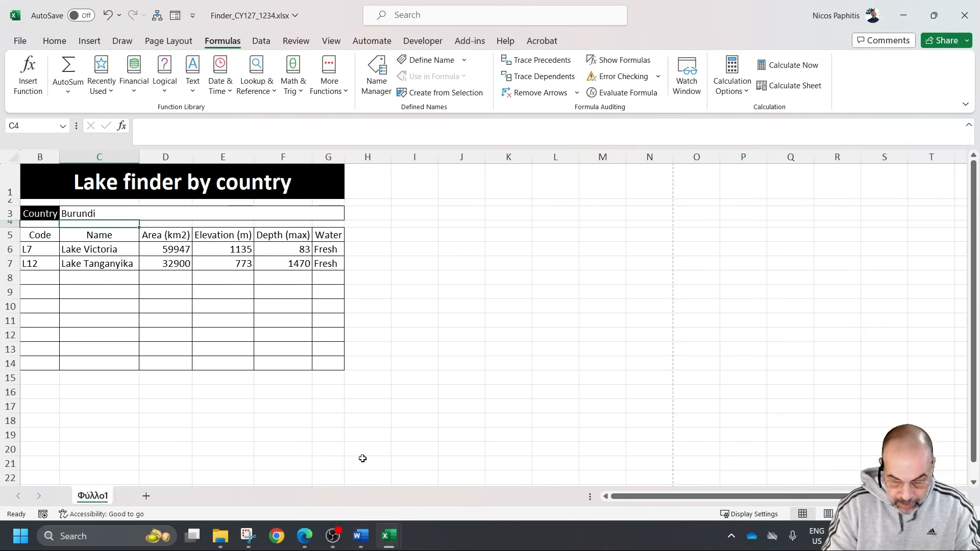
# Print the Burundi values sheet to PDF as "ex p4.pdf" in the "March 2022 31" folder
pyautogui.hotkey('ctrl', 'p')
pyautogui.click(147, 119)
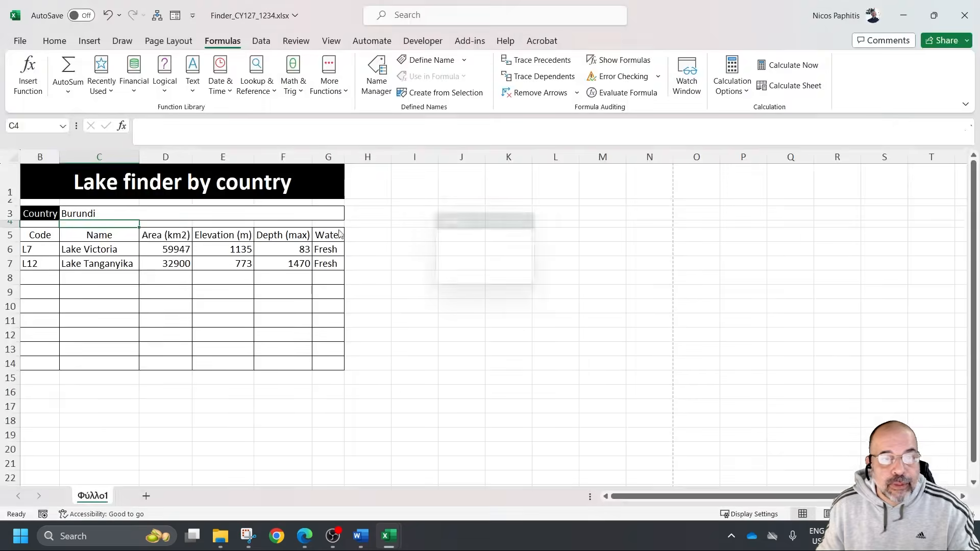
pyautogui.click(696, 329)
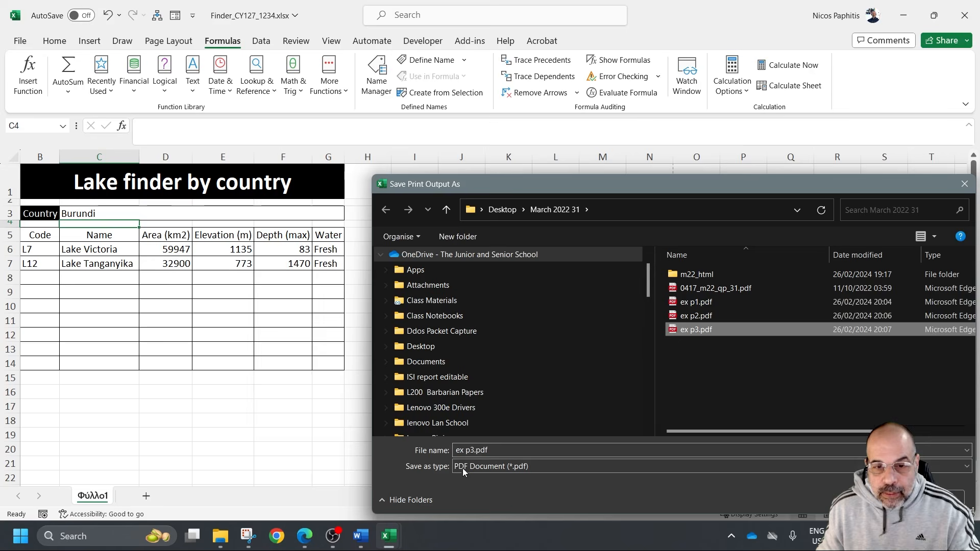
pyautogui.click(472, 450)
pyautogui.press('BackSpace')
pyautogui.write('4')
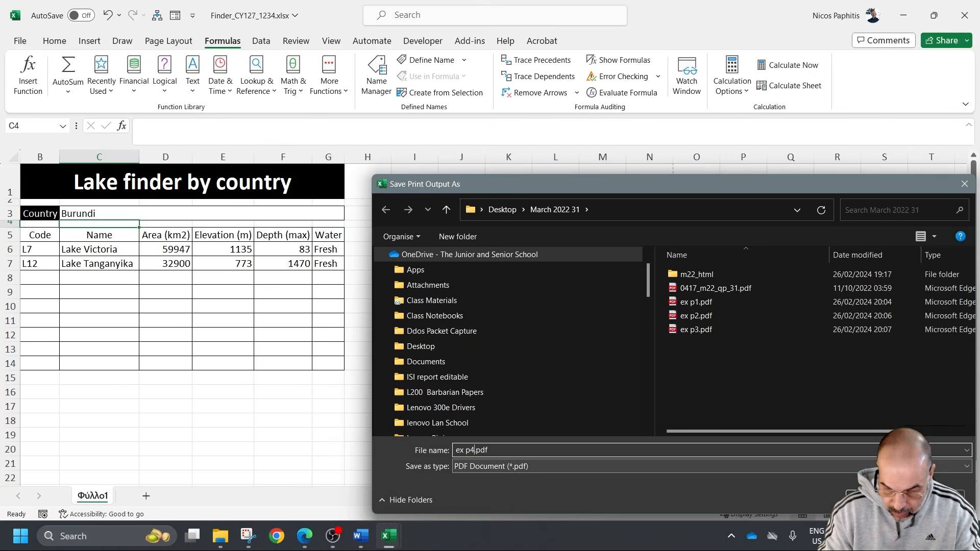
pyautogui.press('Return')
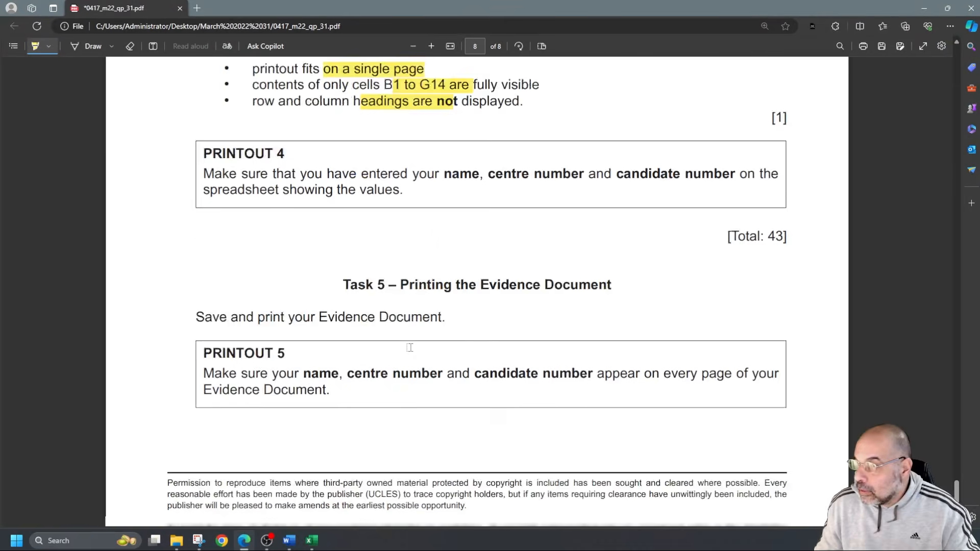
# Check the evidence document task in the exam paper, switch to the Word evidence document and delete the empty EV6 label
pyautogui.scroll(-2, 410, 348)
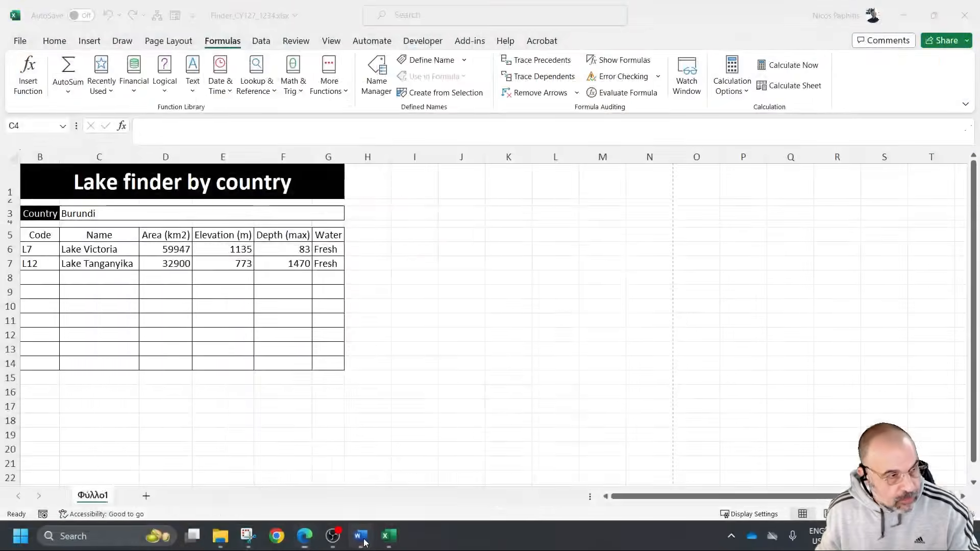
pyautogui.click(360, 536)
pyautogui.scroll(-1, 542, 271)
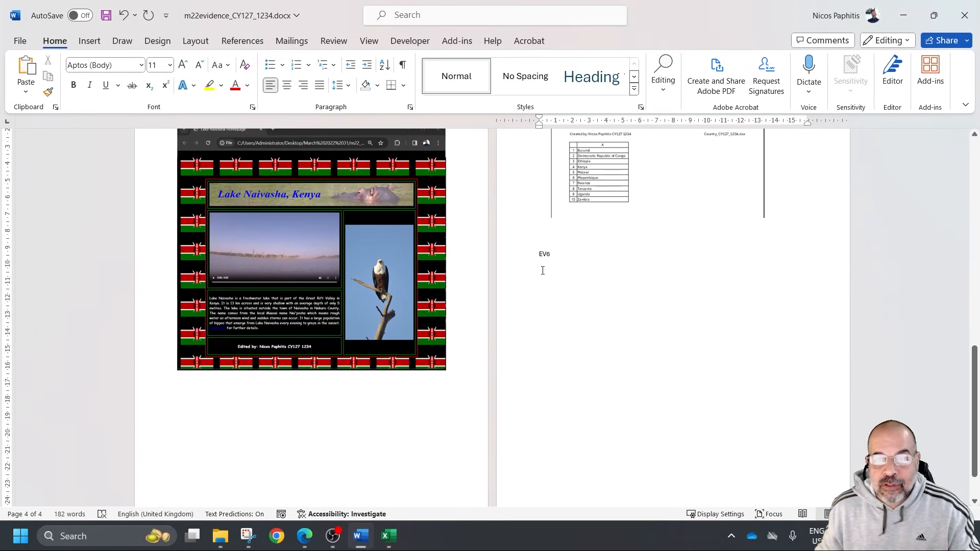
pyautogui.scroll(2, 546, 278)
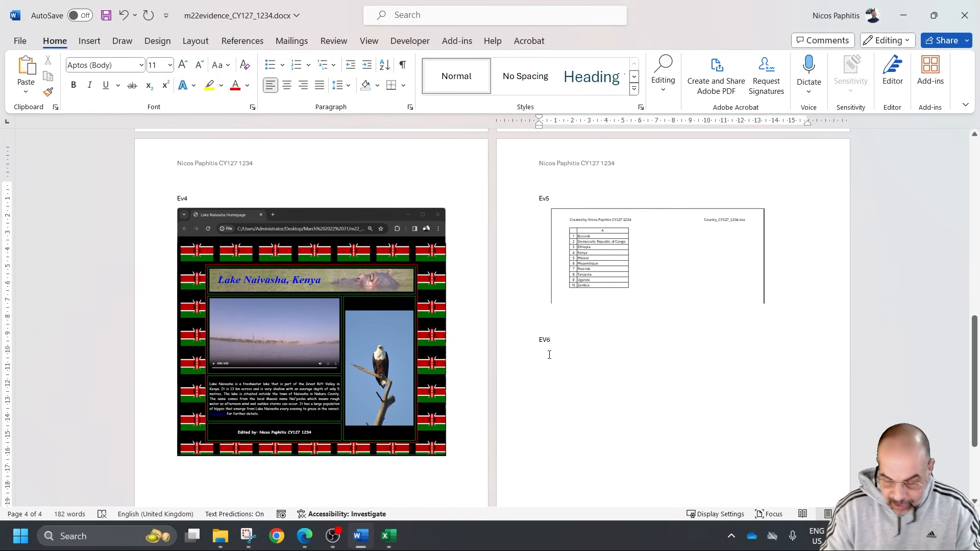
pyautogui.press('BackSpace')
pyautogui.press('BackSpace')
pyautogui.press('BackSpace')
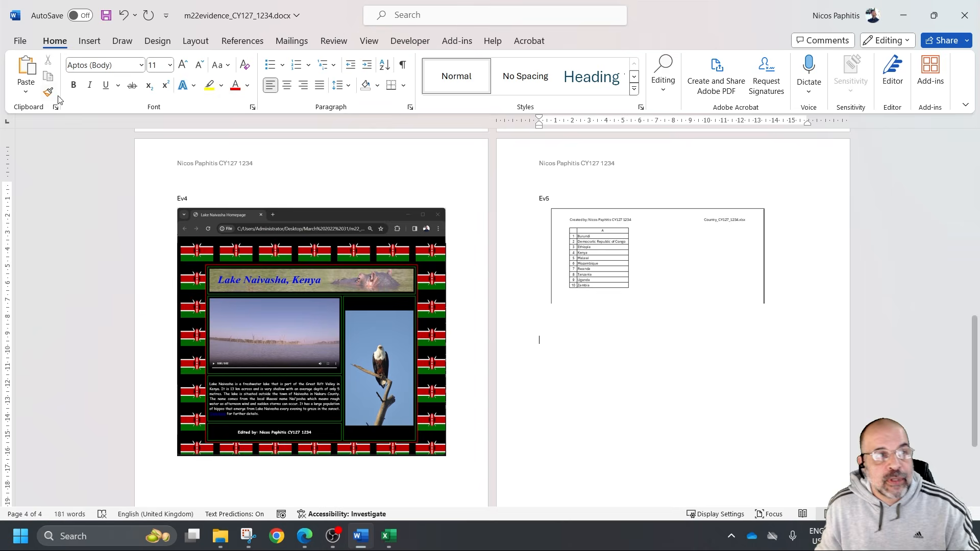
# Print the whole evidence document with Microsoft Print to PDF, saving it as "evidence" in the Desktop folder "March 2022 31"
pyautogui.click(20, 41)
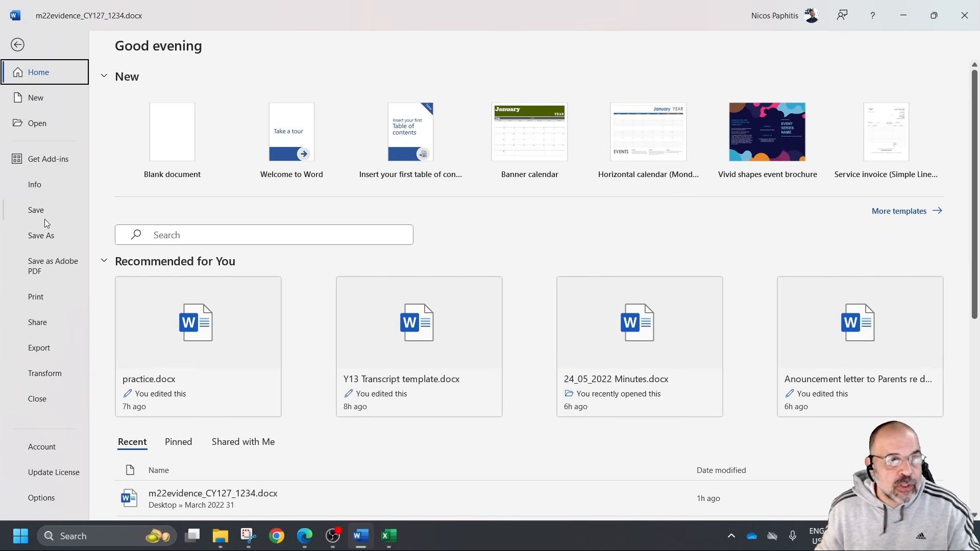
pyautogui.click(44, 293)
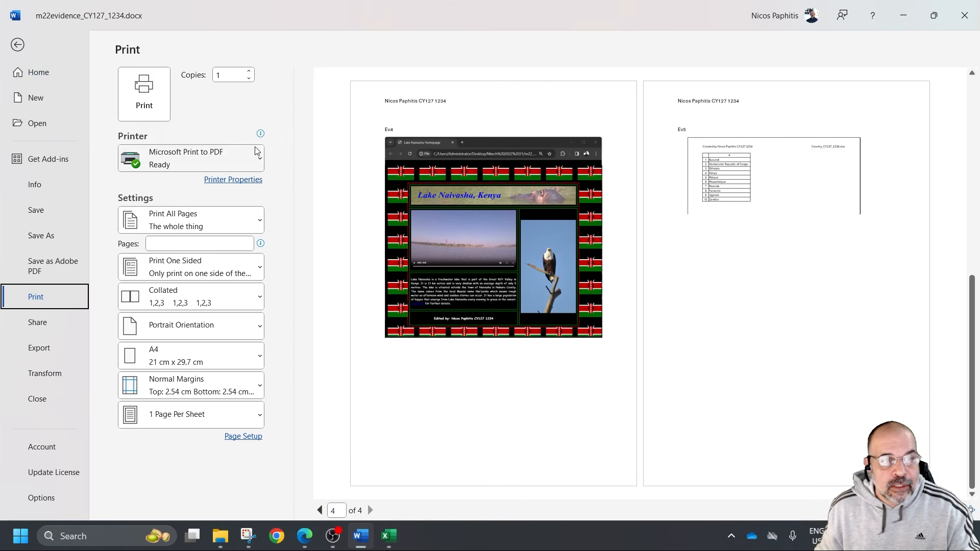
pyautogui.click(144, 97)
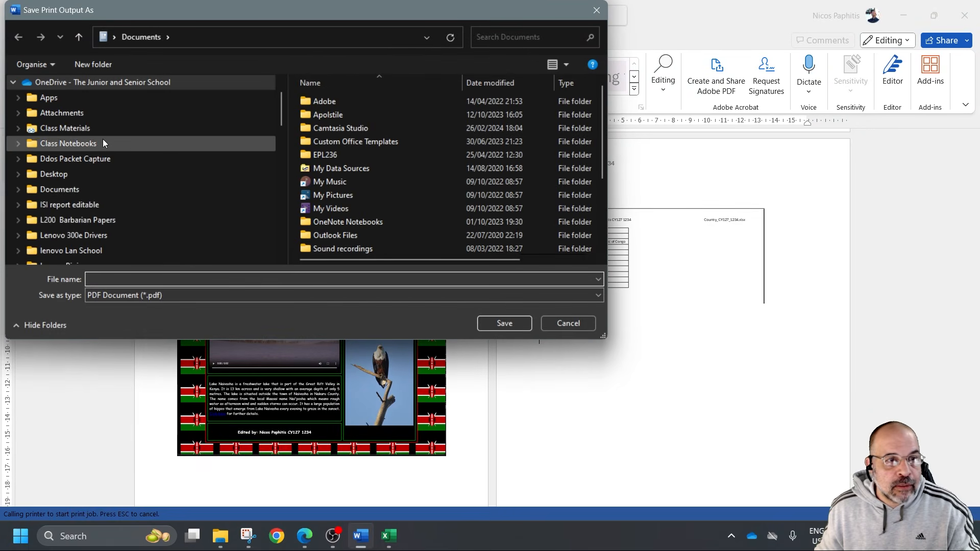
pyautogui.scroll(-10, 102, 138)
pyautogui.scroll(1, 107, 167)
pyautogui.scroll(-1, 88, 221)
pyautogui.scroll(5, 87, 221)
pyautogui.scroll(-1, 88, 221)
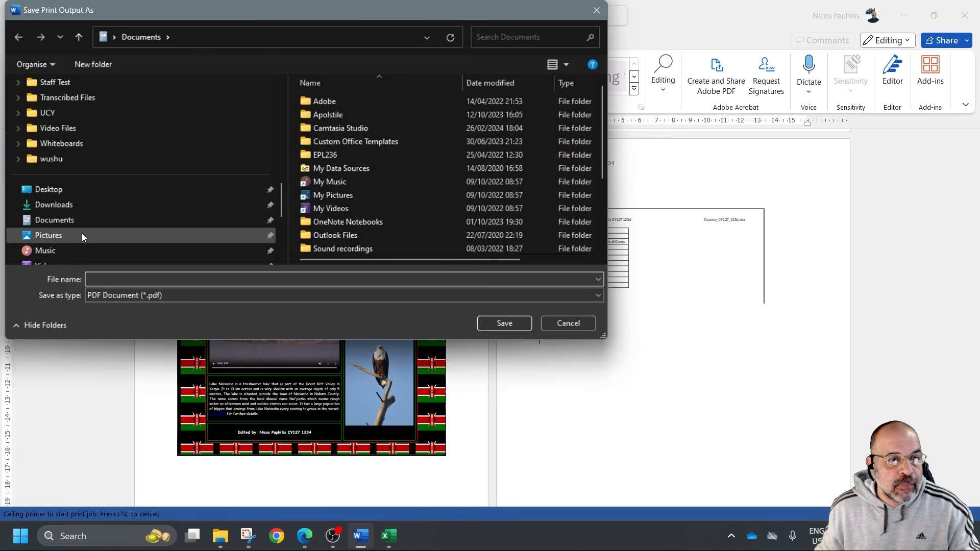
pyautogui.click(86, 193)
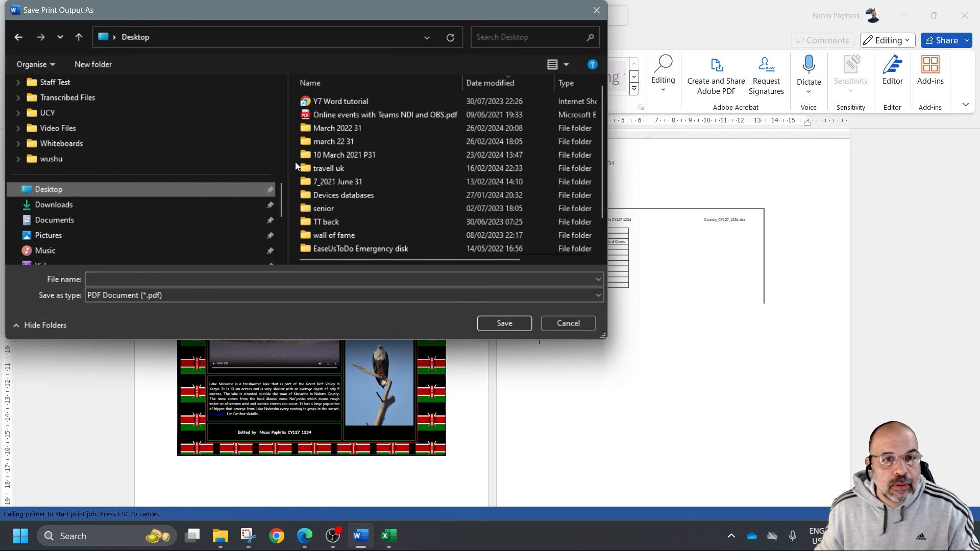
pyautogui.doubleClick(348, 127)
pyautogui.write('eviden')
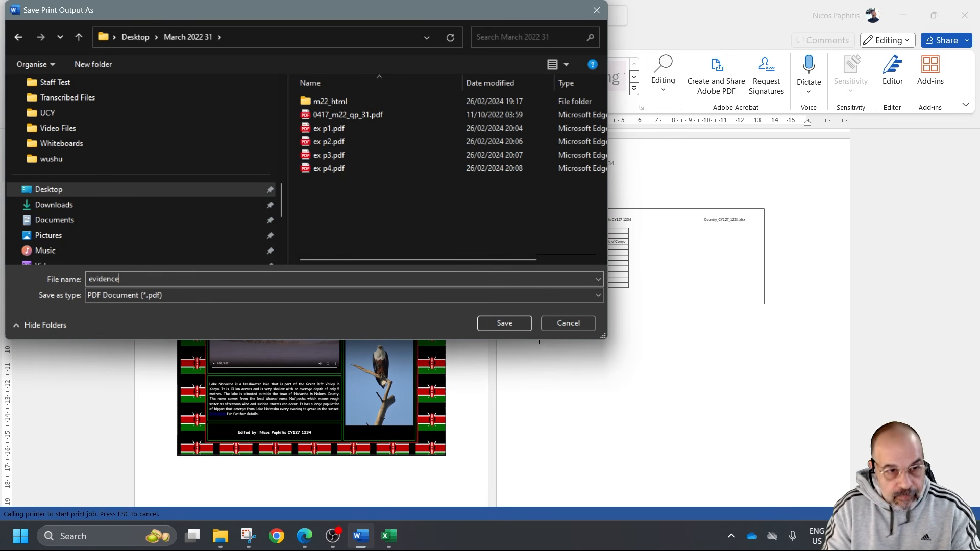
pyautogui.write('ce')
pyautogui.press('Return')
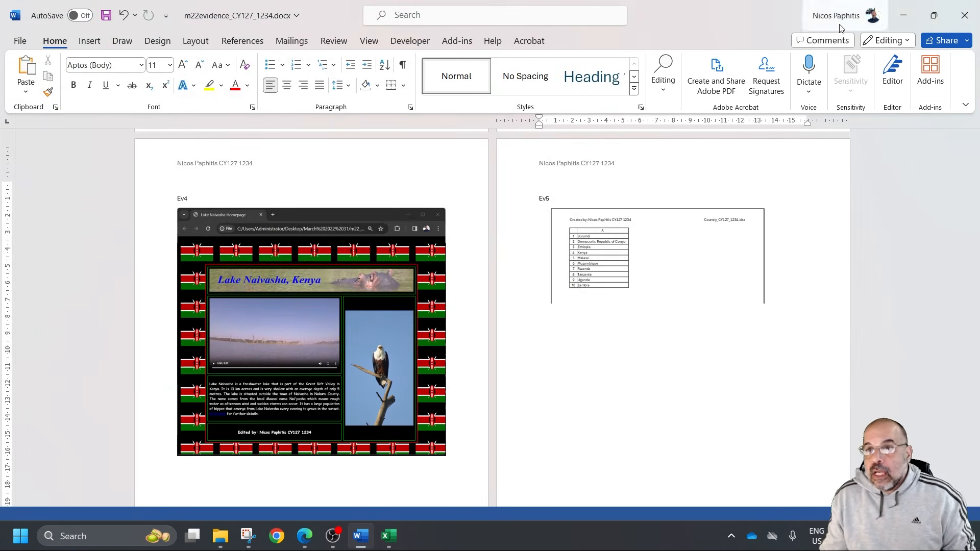
# Minimise the open Word and Excel windows and look through the "March 2022 31" folder for the saved PDF printouts
pyautogui.click(903, 15)
pyautogui.click(903, 15)
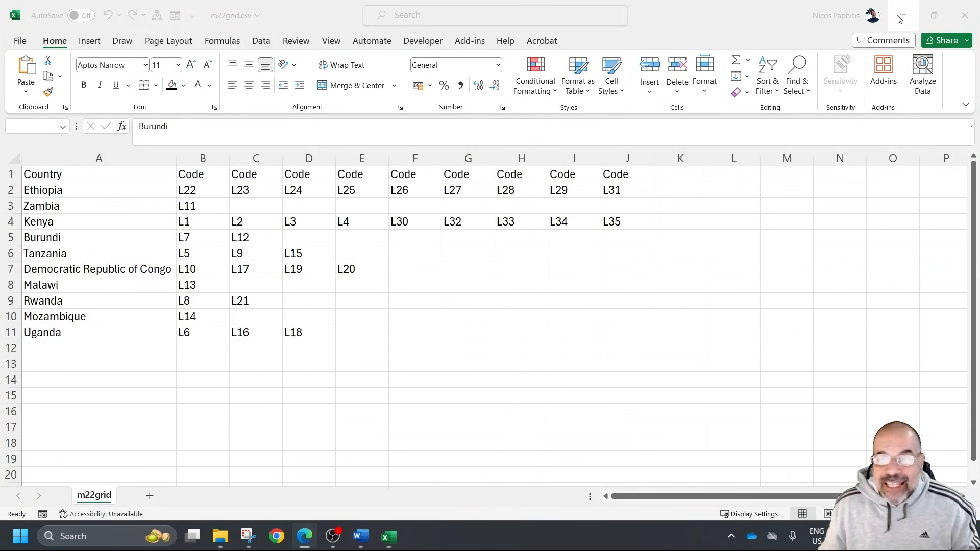
pyautogui.click(903, 15)
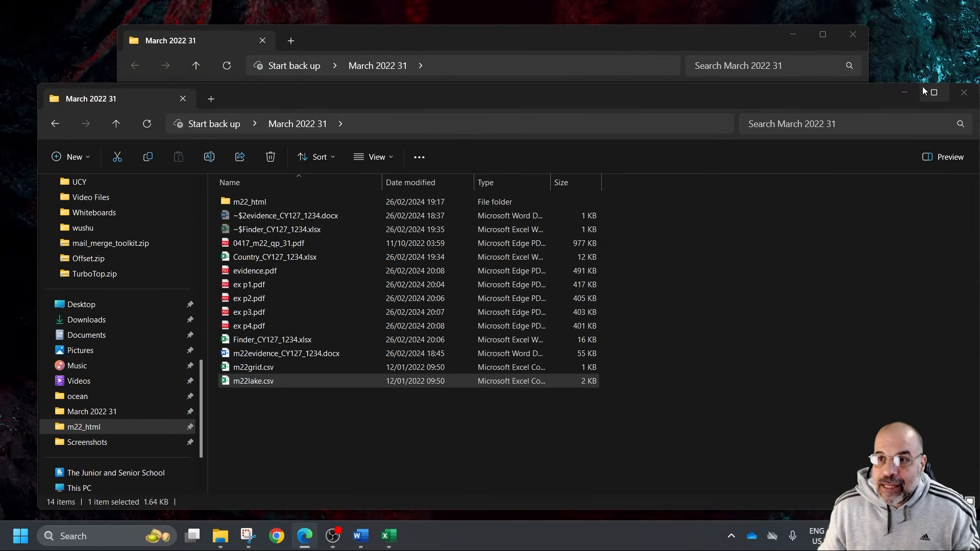
pyautogui.click(906, 93)
pyautogui.scroll(-3, 508, 270)
pyautogui.scroll(3, 502, 282)
pyautogui.scroll(-3, 501, 284)
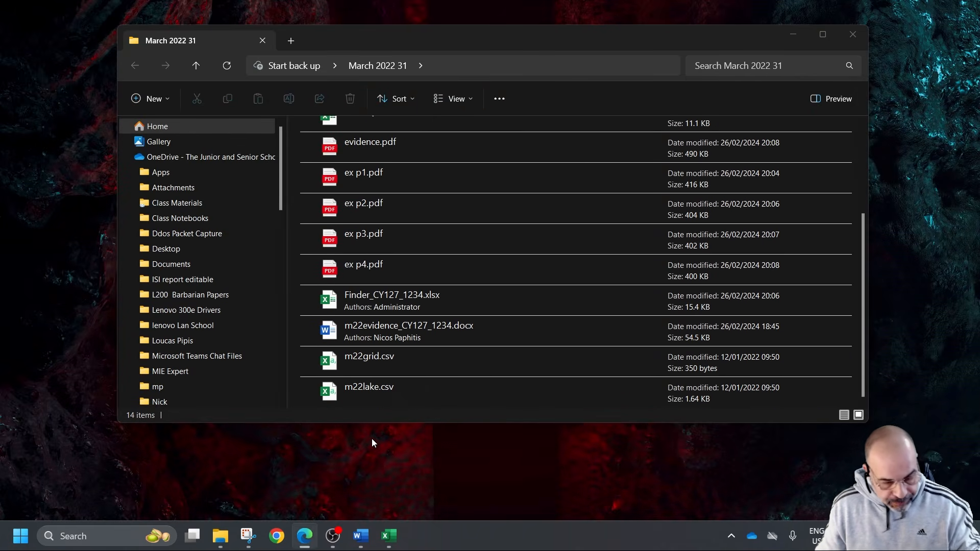